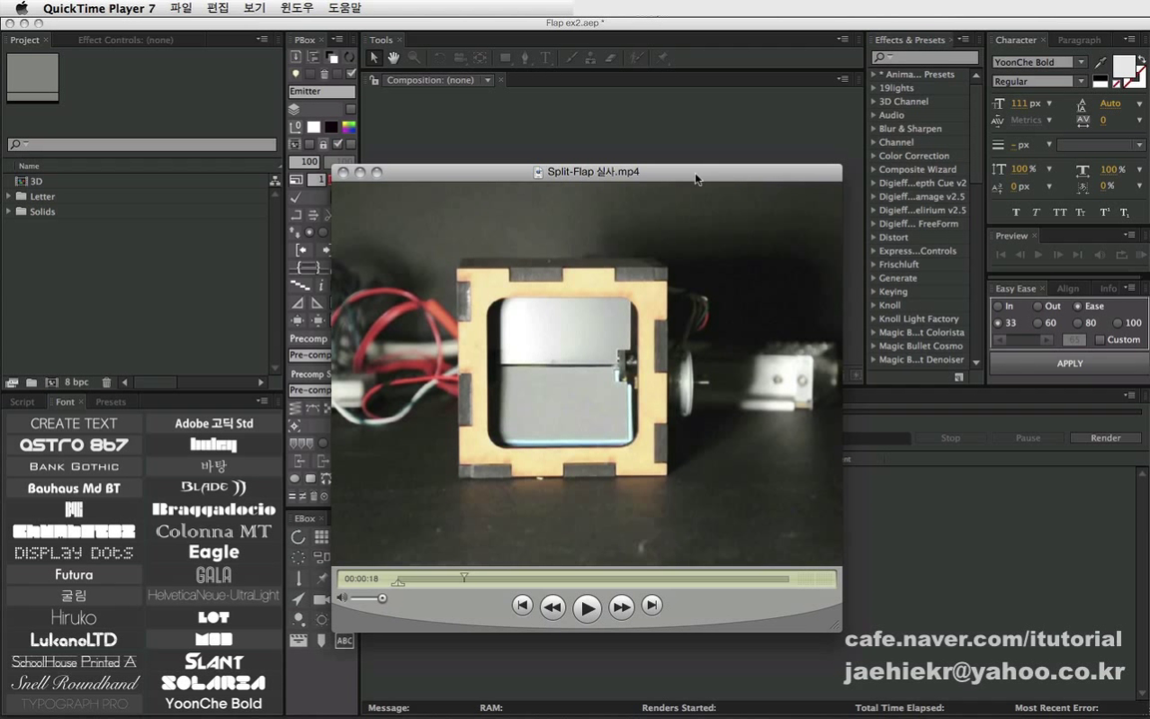
# Reposition the reference video window and scrub the Split-Flap clip to the two stacked units.
pyautogui.moveTo(696, 179); pyautogui.dragTo(678, 171)
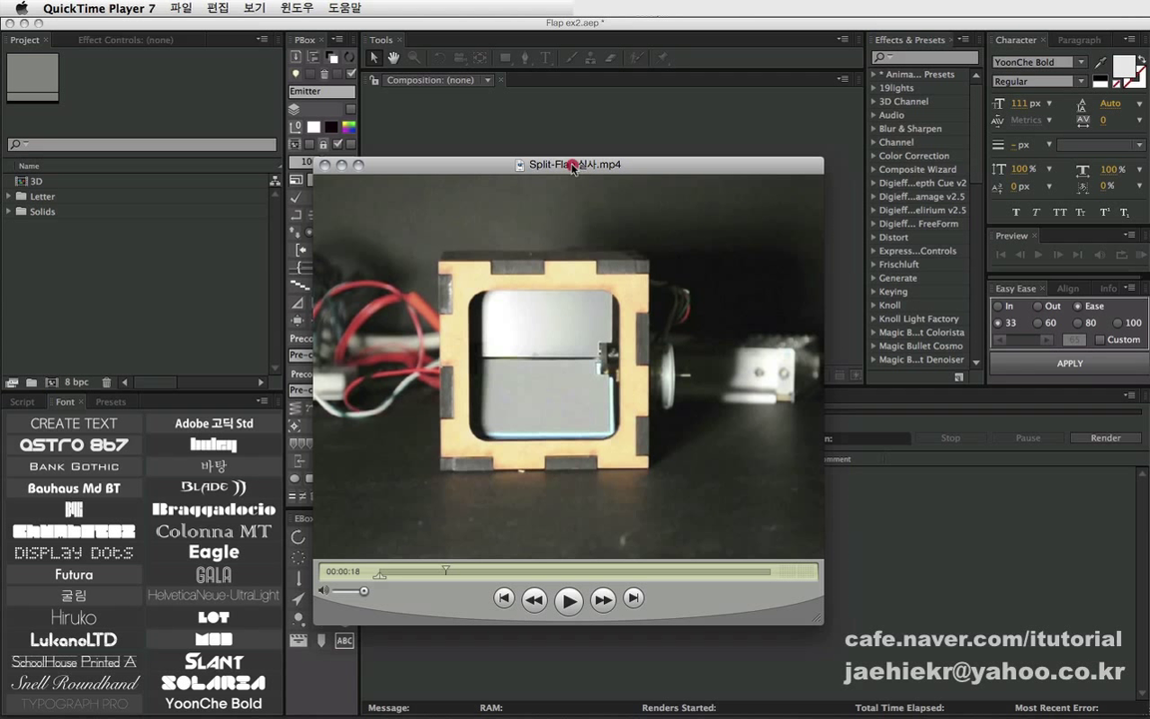
pyautogui.moveTo(587, 171); pyautogui.dragTo(593, 141)
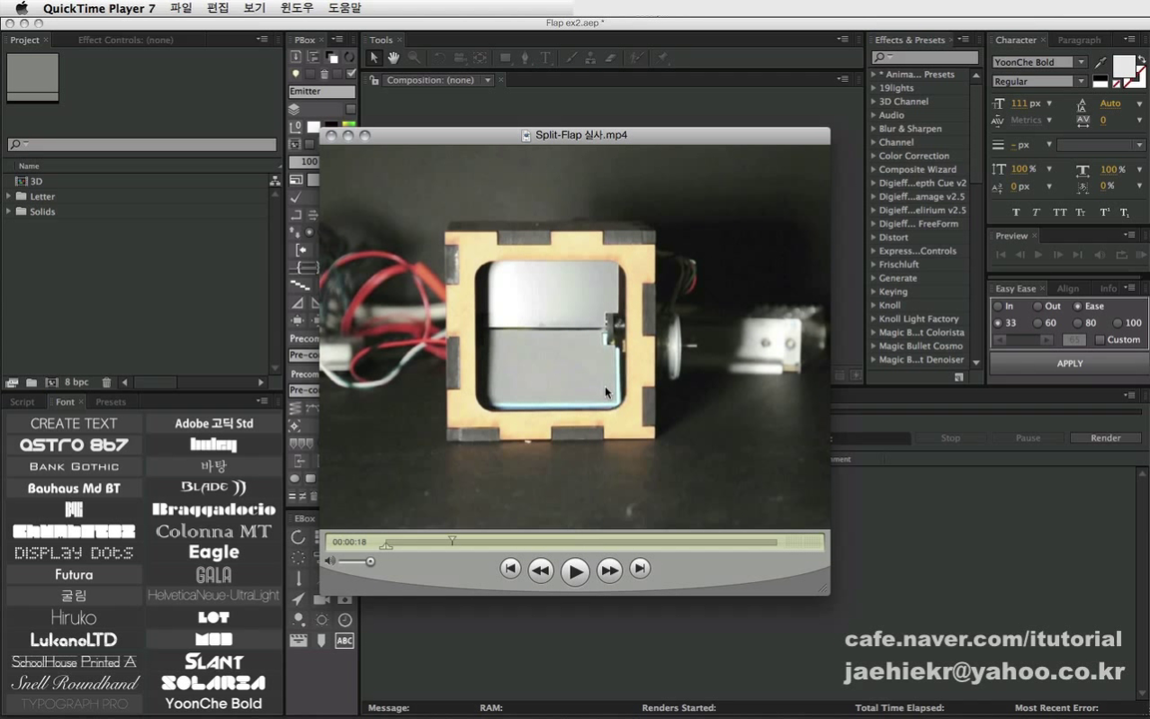
pyautogui.moveTo(585, 134); pyautogui.dragTo(569, 133)
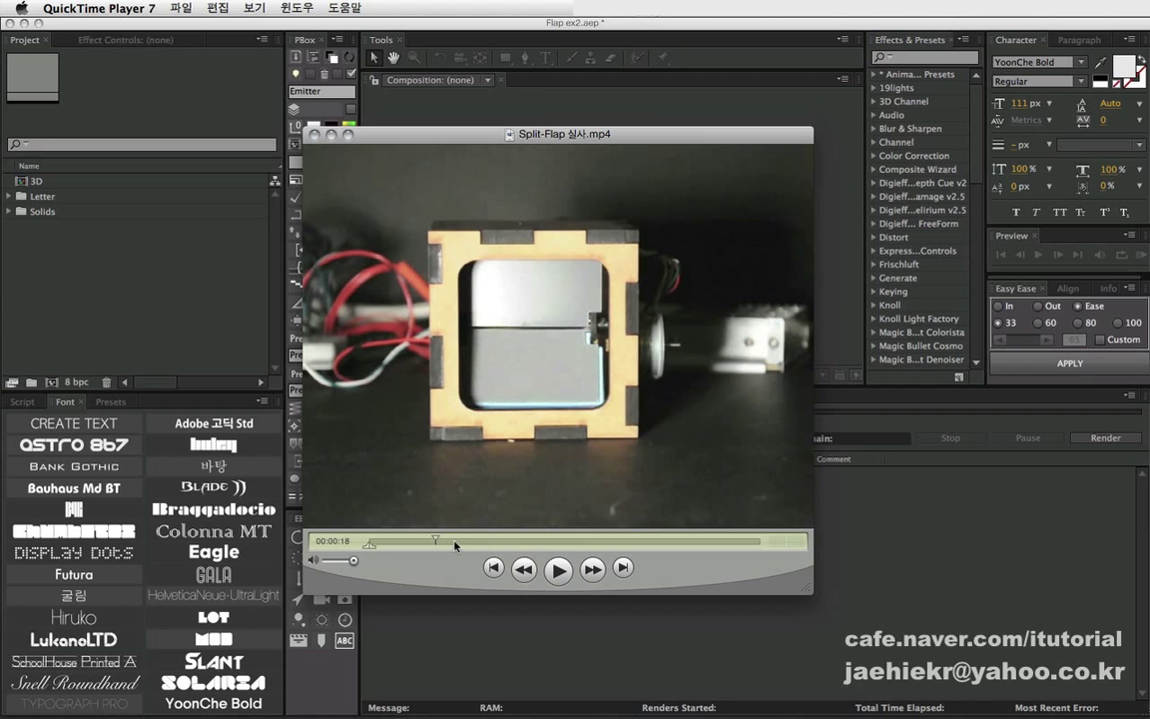
pyautogui.moveTo(436, 541)
pyautogui.mouseDown()
pyautogui.moveTo(451, 541)
pyautogui.moveTo(441, 541)
pyautogui.mouseUp()
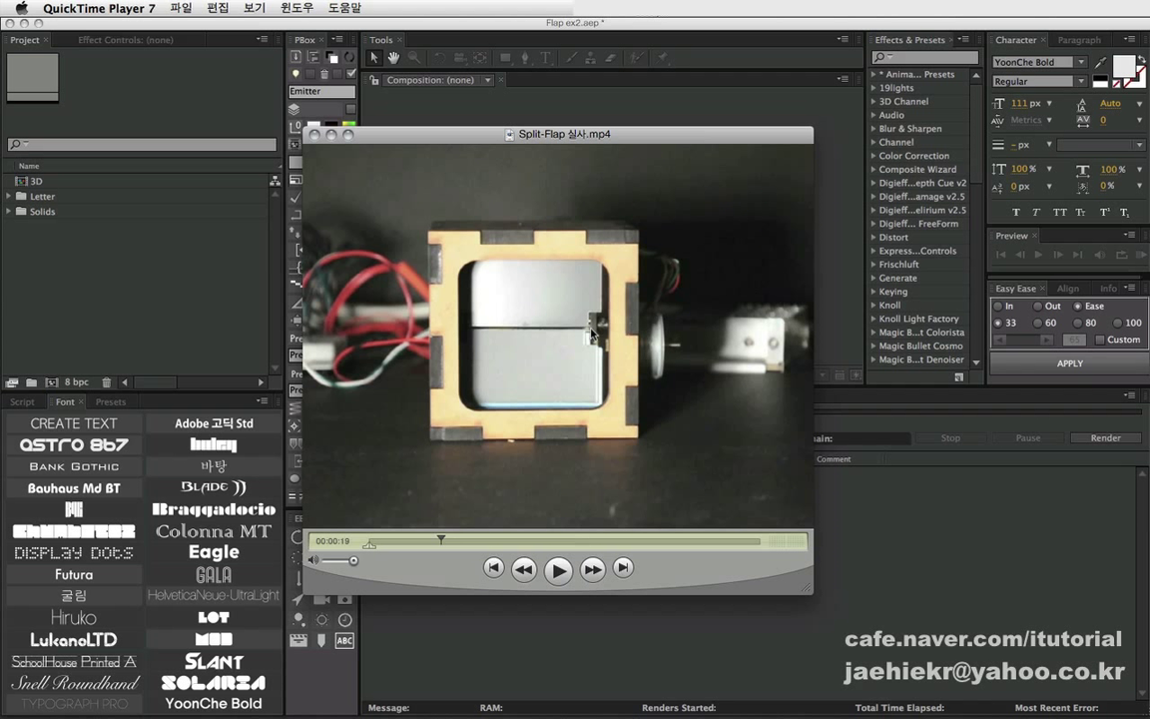
pyautogui.moveTo(448, 543); pyautogui.dragTo(477, 540)
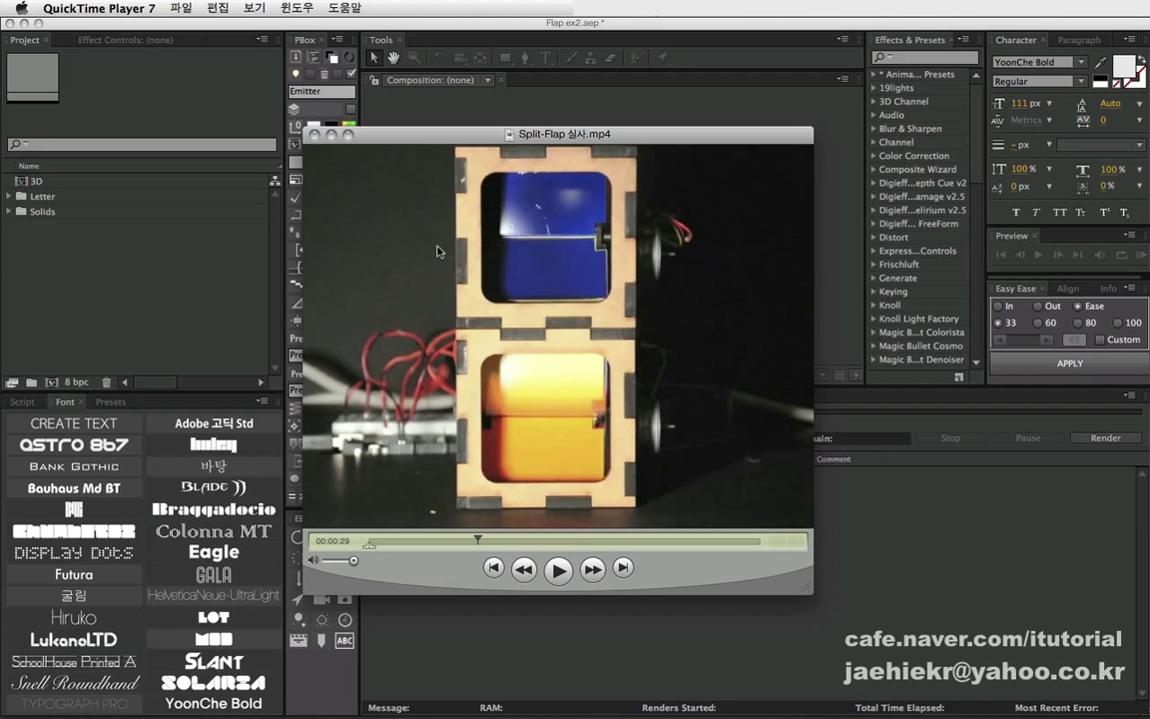
# Close QuickTime Player 7 so Flap ex2.aep shows in After Effects.
pyautogui.click(454, 135)
pyautogui.moveTo(454, 135); pyautogui.dragTo(423, 170)
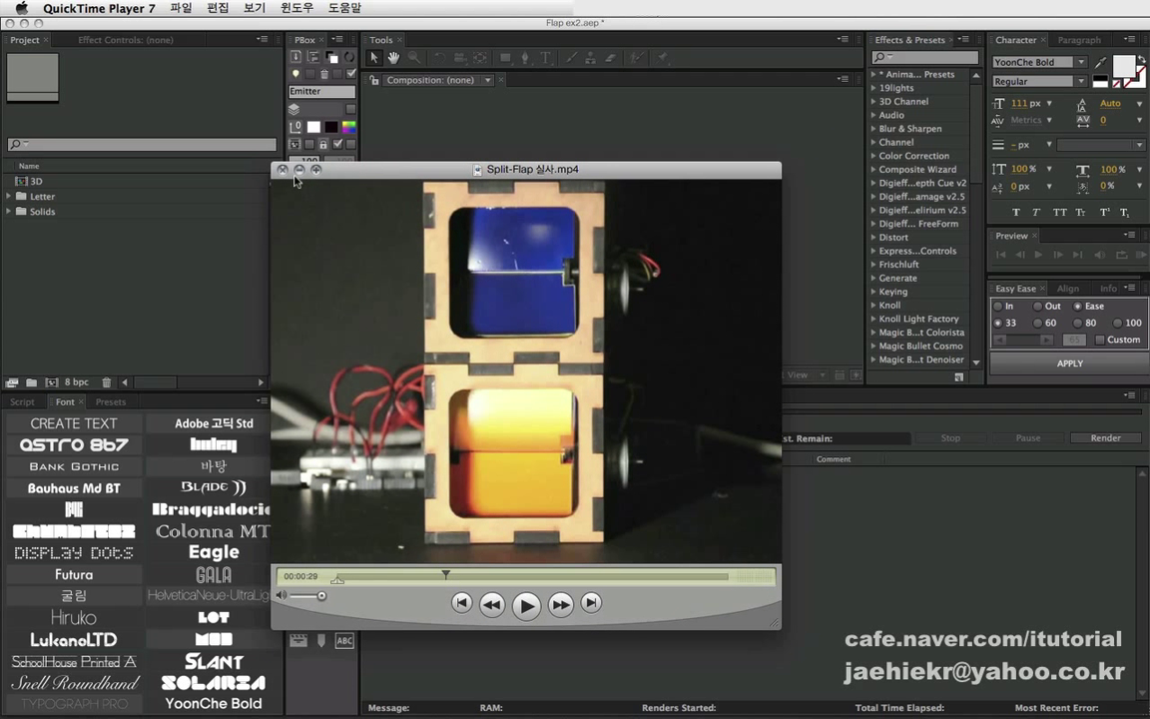
pyautogui.click(285, 172)
# Create a new composition named 'a'.
pyautogui.click(145, 292)
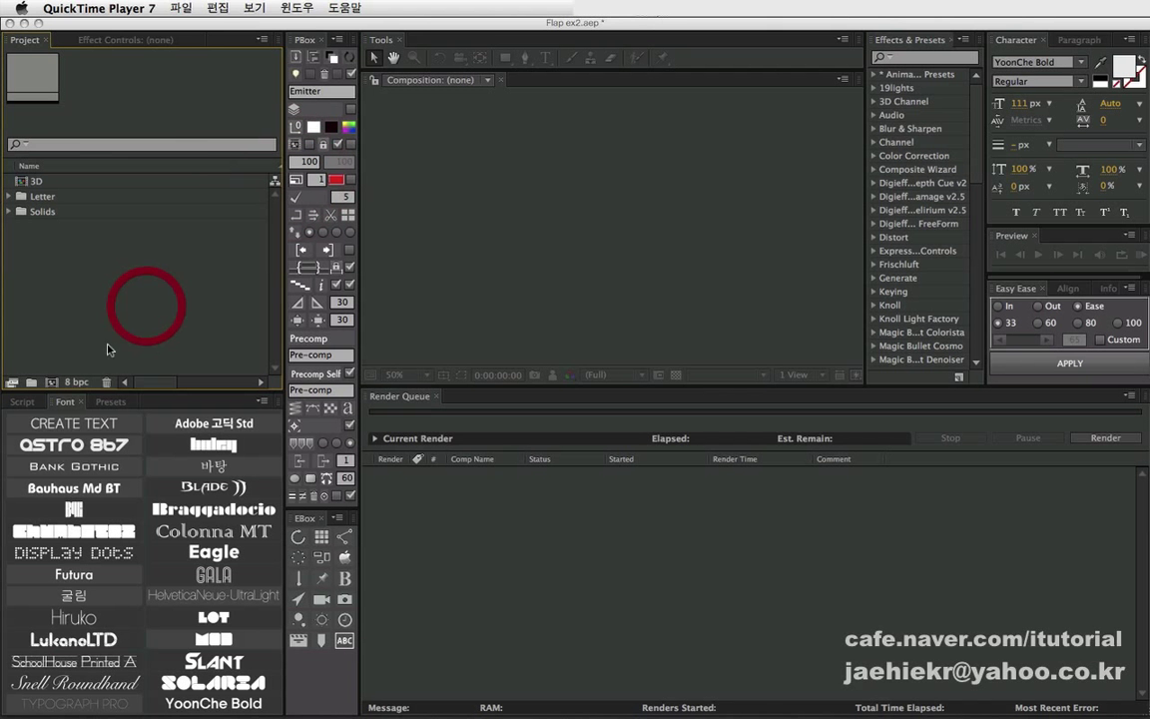
pyautogui.click(51, 383)
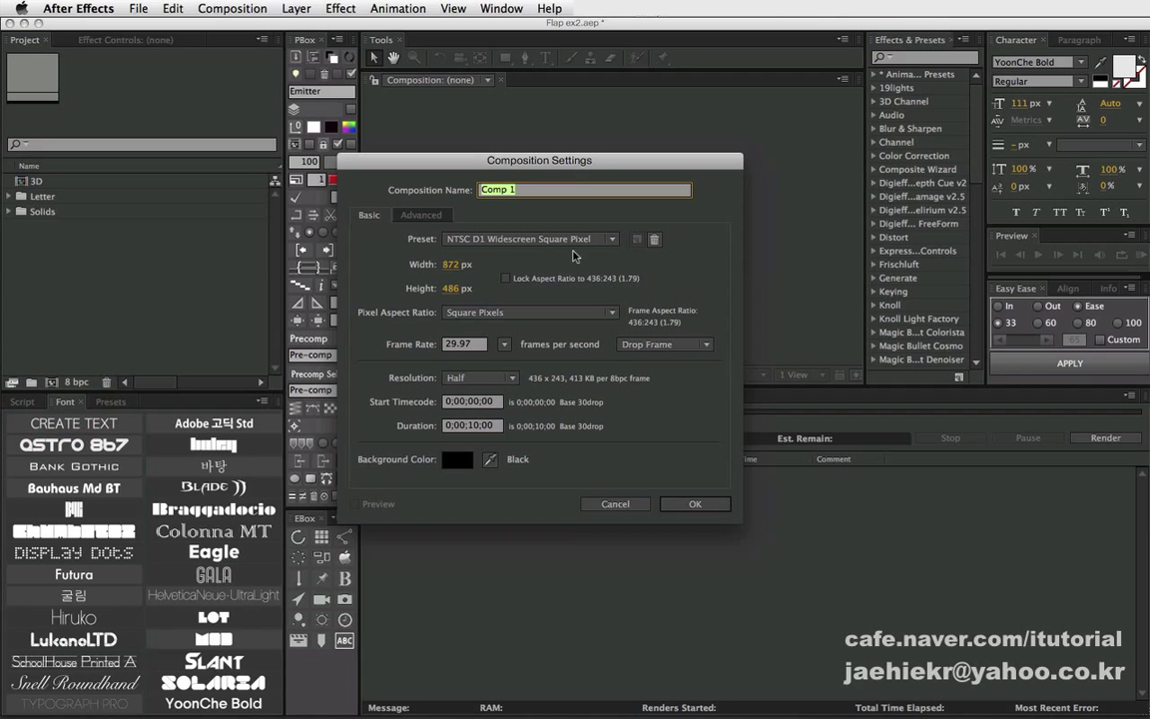
pyautogui.moveTo(554, 161); pyautogui.dragTo(565, 170)
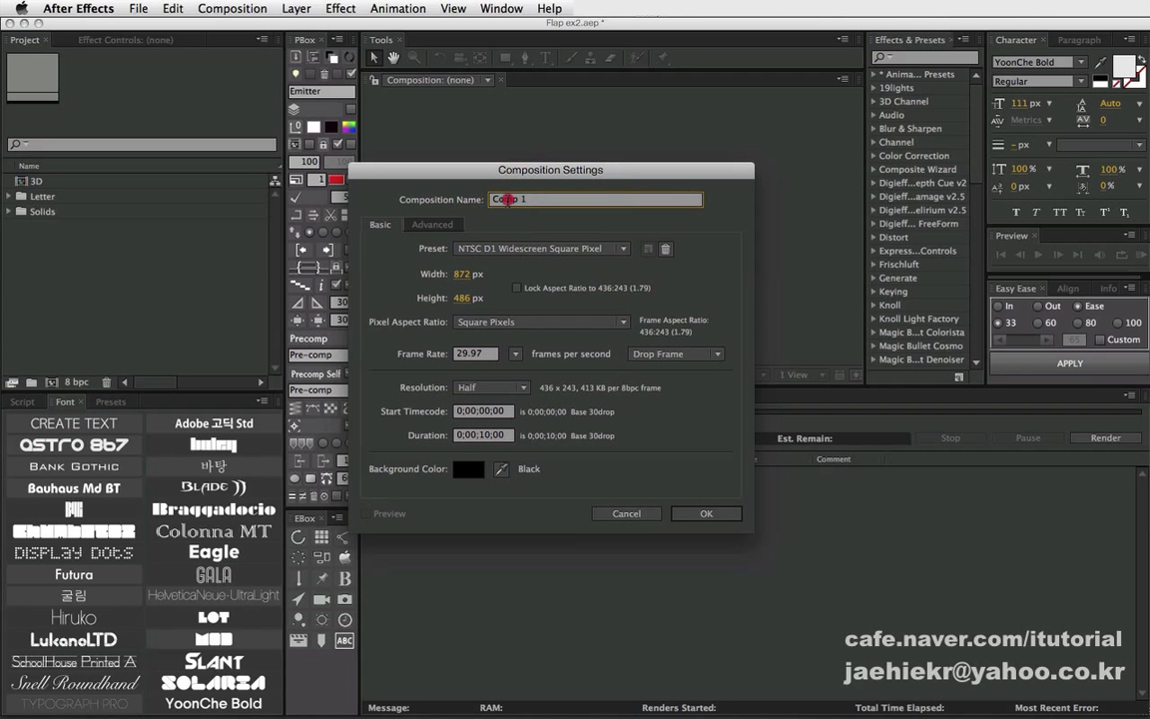
pyautogui.write('a')
pyautogui.press('Return')
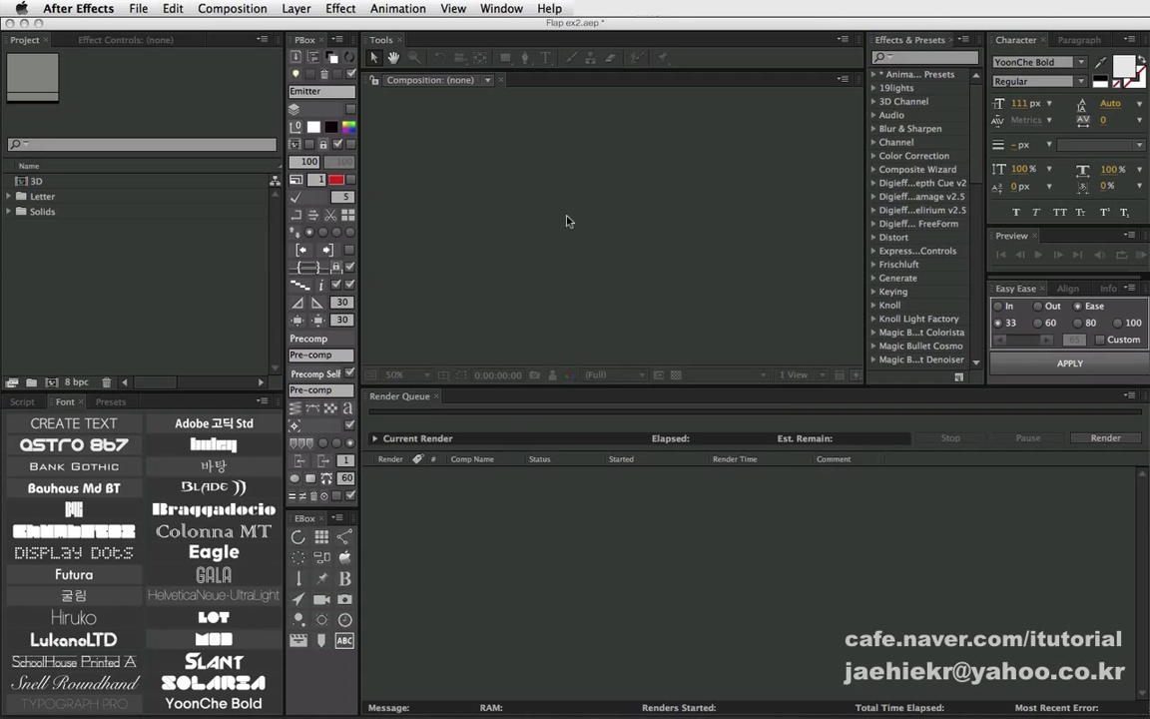
# Change composition a's size to 100 × 130 pixels in Composition Settings.
pyautogui.click(40, 196)
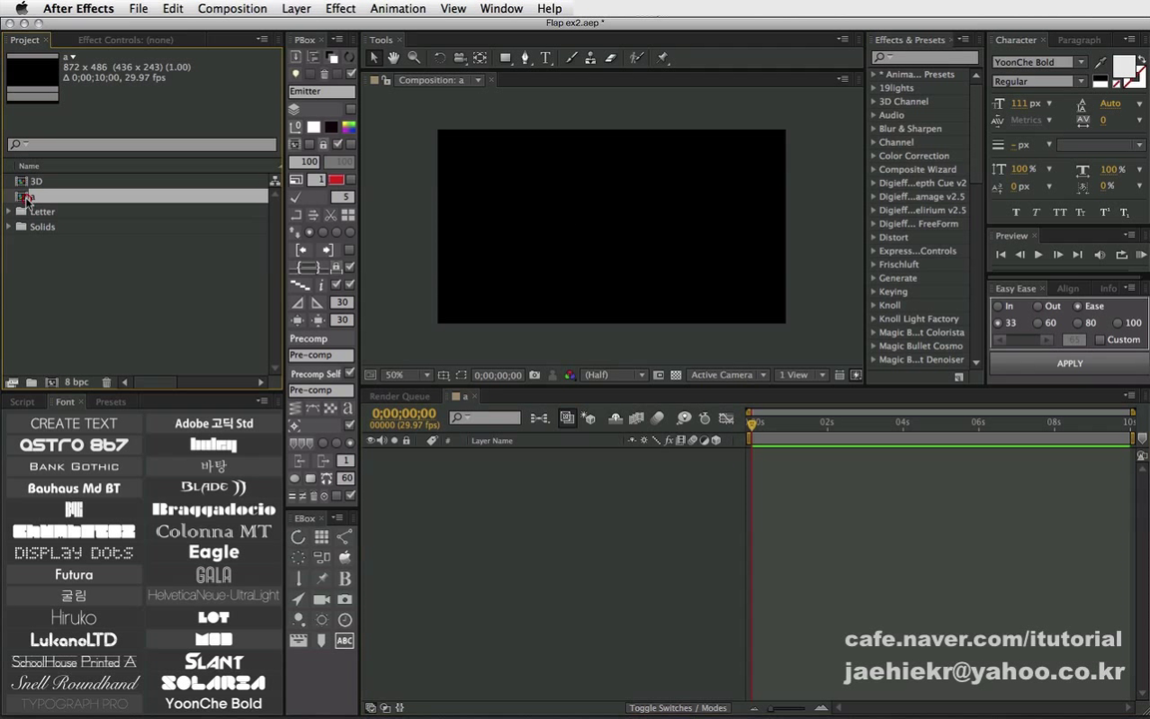
pyautogui.click(841, 84)
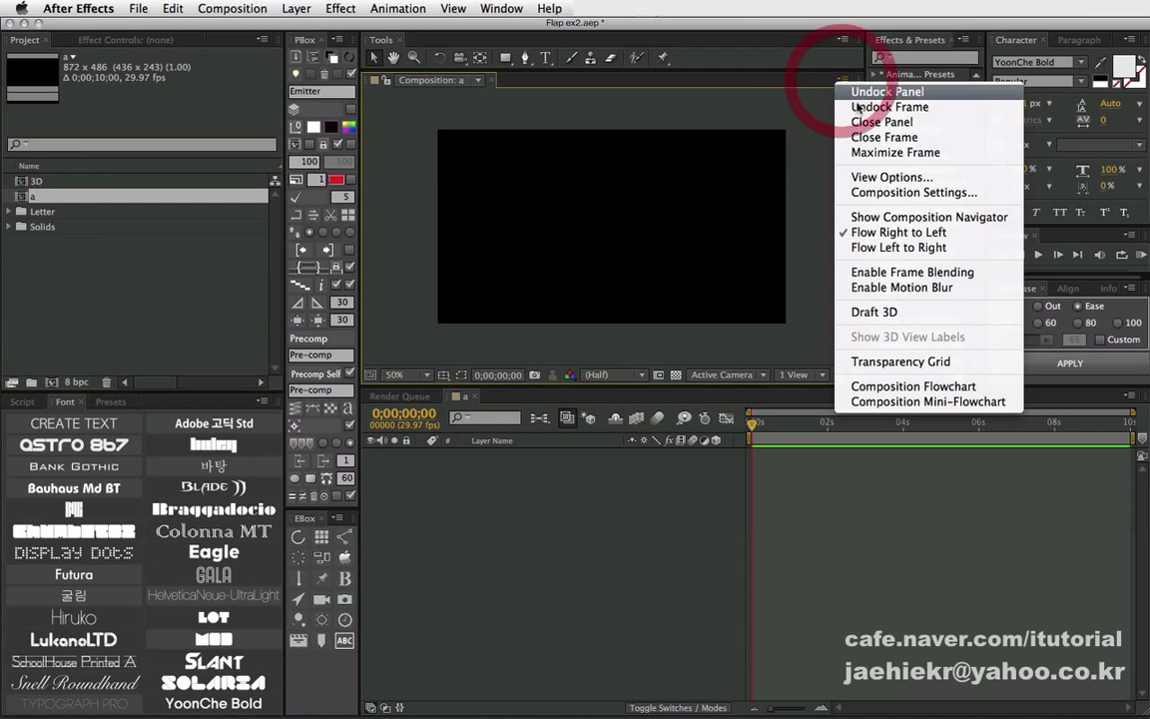
pyautogui.click(861, 194)
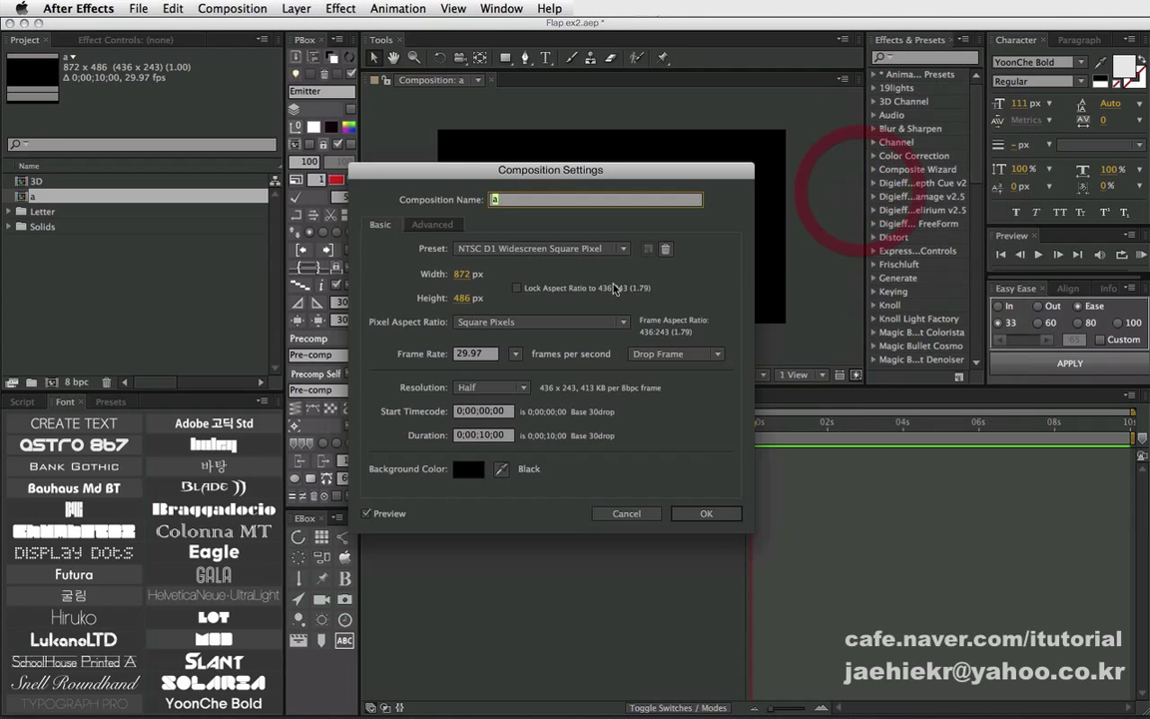
pyautogui.click(465, 276)
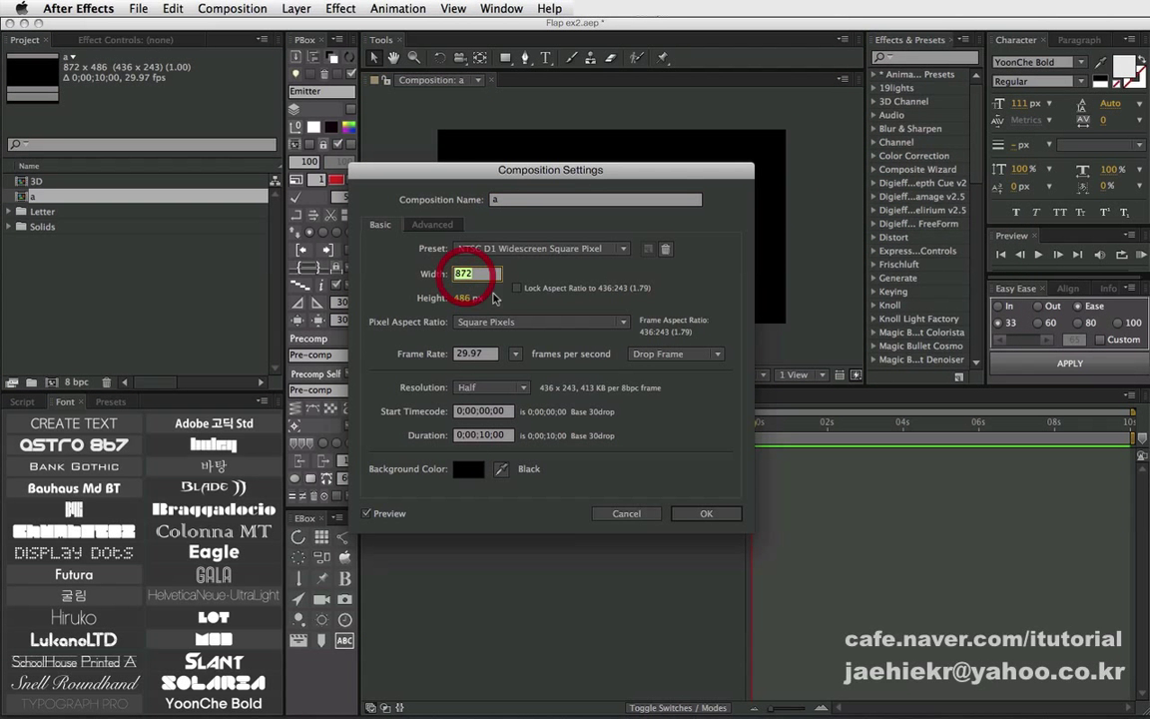
pyautogui.write('100')
pyautogui.click(493, 298)
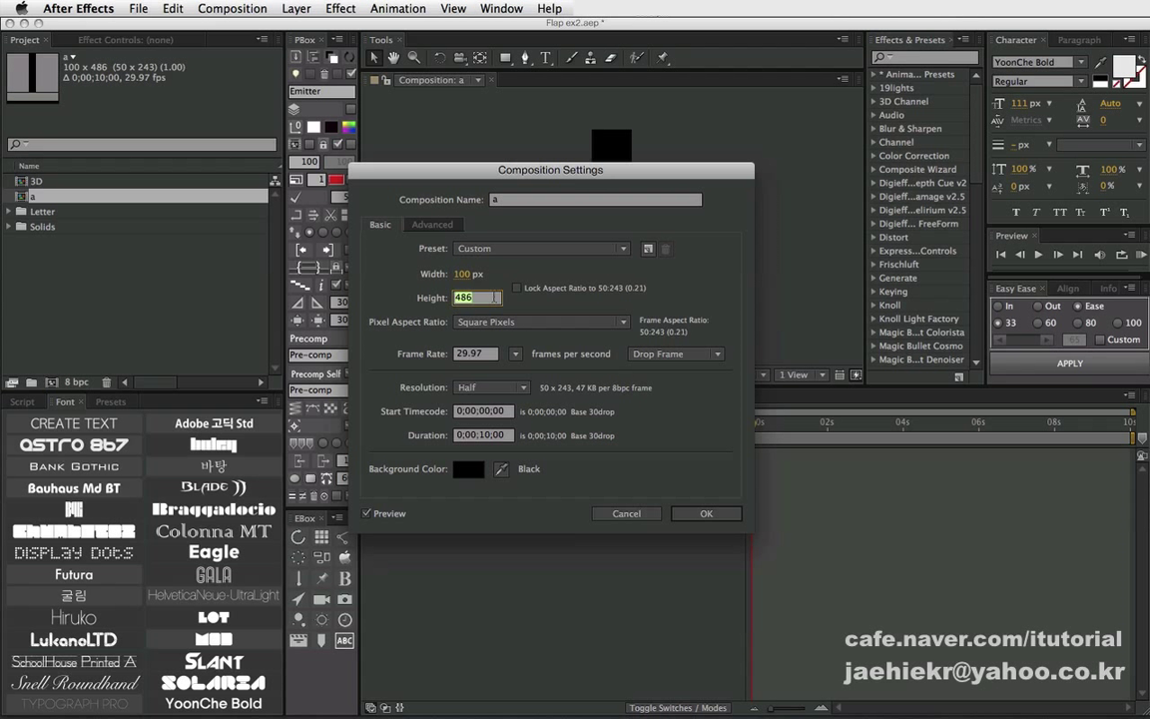
pyautogui.write('130')
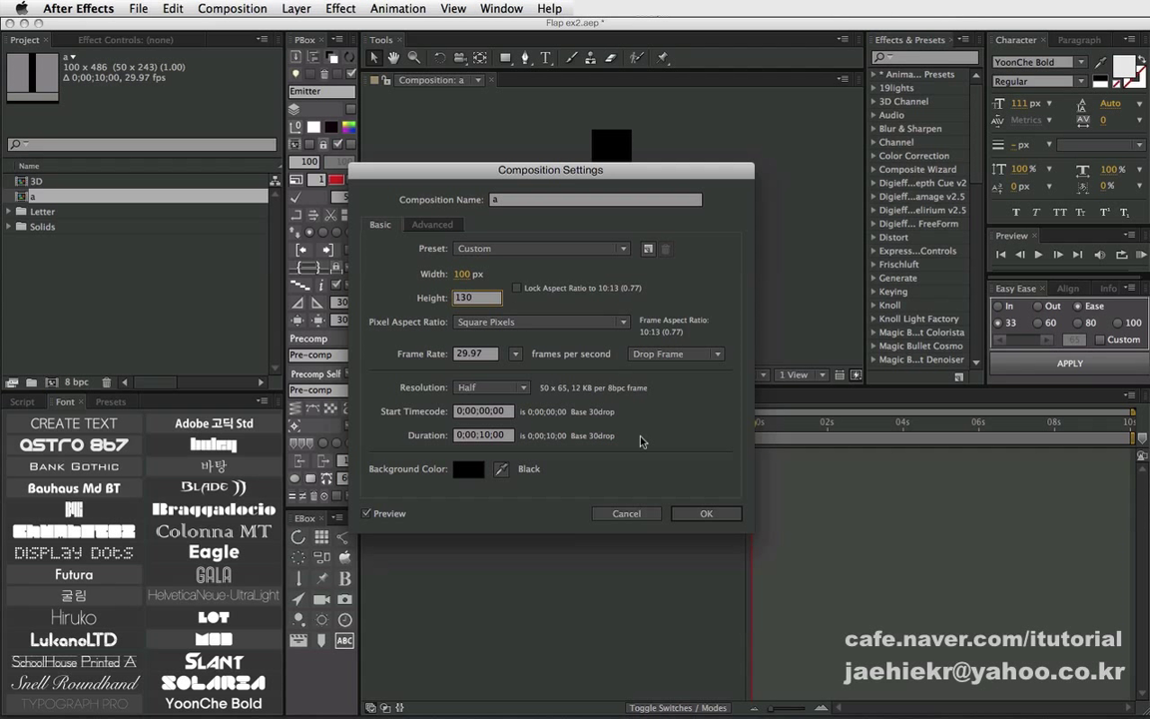
pyautogui.click(689, 512)
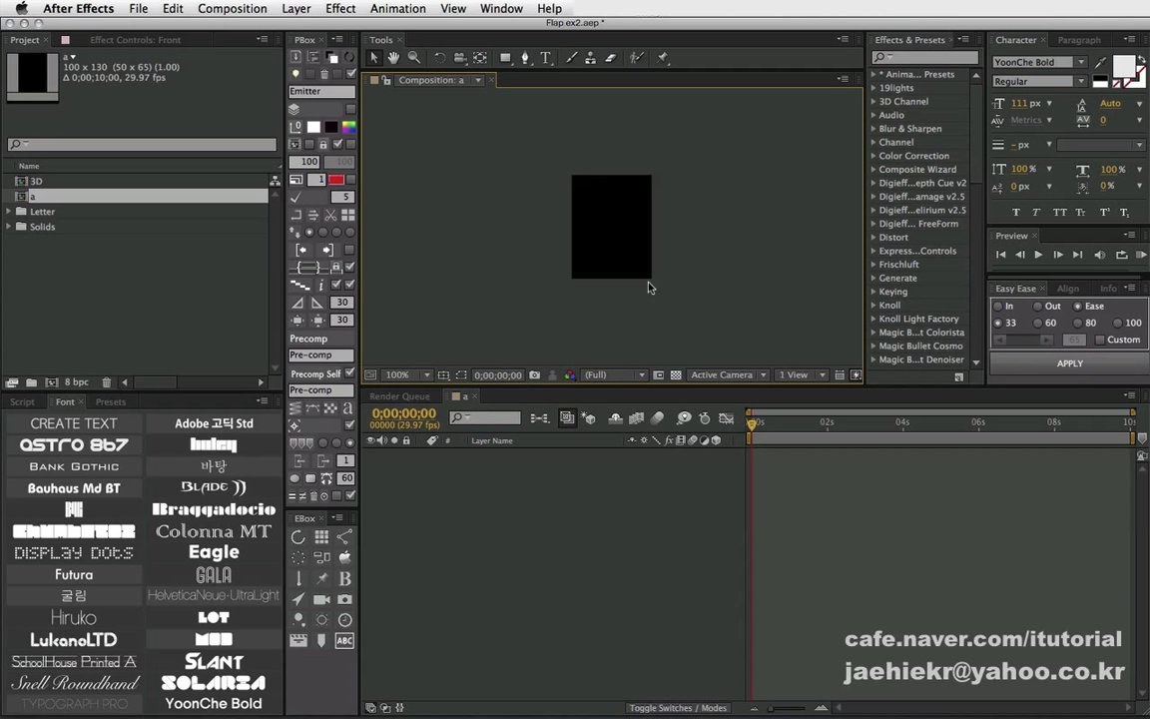
# Add a 100 × 130 comp-sized solid coloured #9C9C9C, named Gray Solid 2.
pyautogui.click(475, 499)
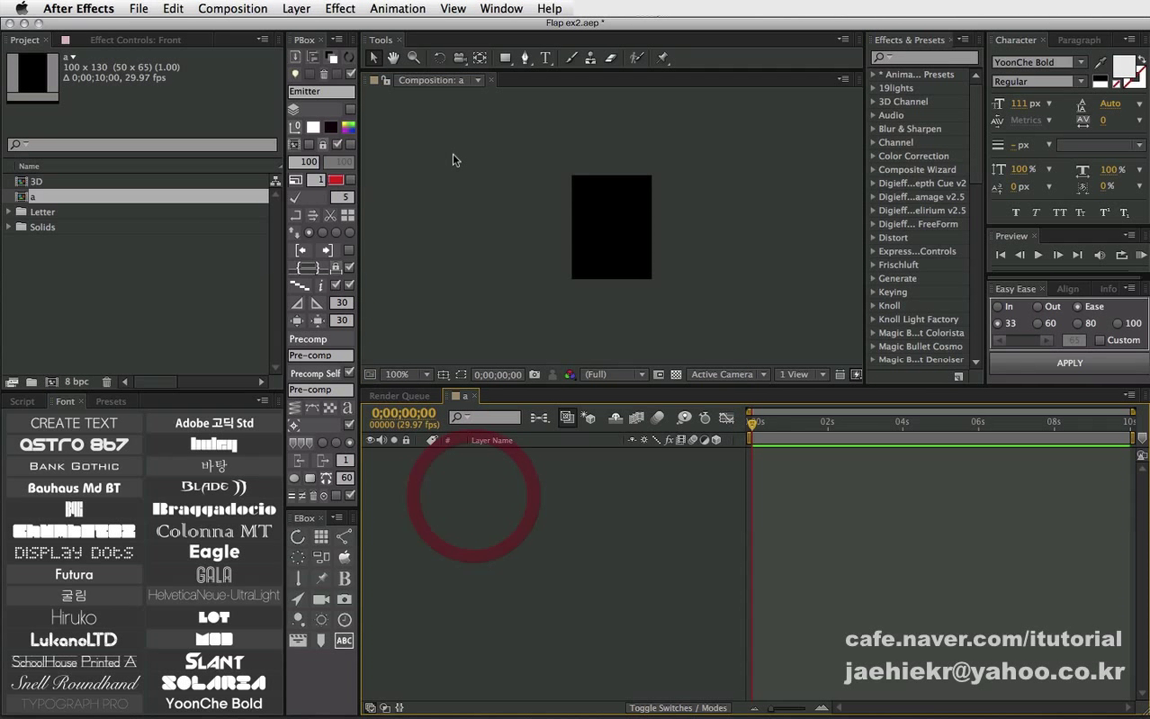
pyautogui.click(299, 10)
pyautogui.moveTo(301, 28)
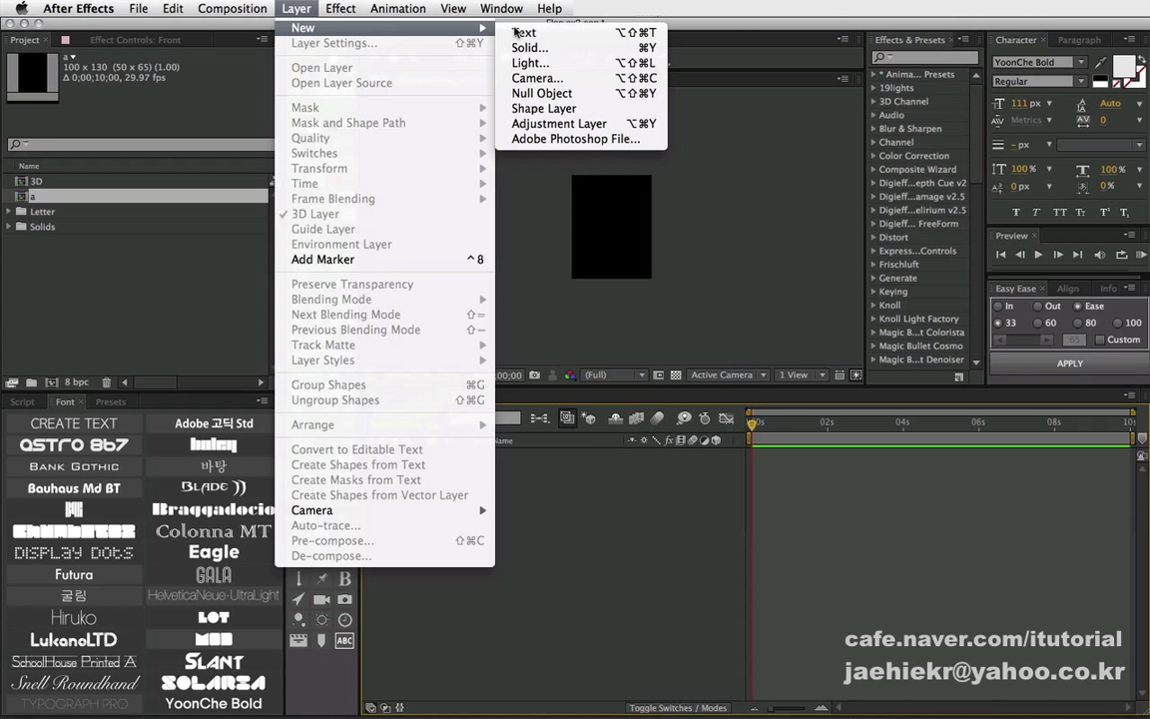
pyautogui.click(524, 48)
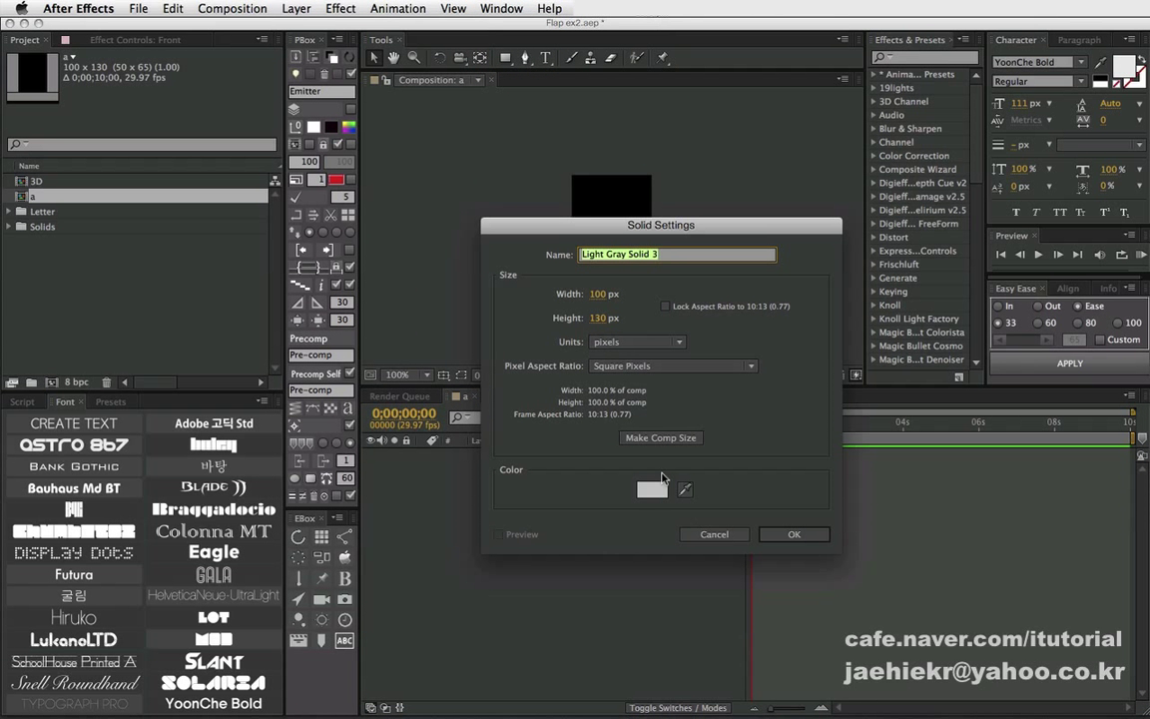
pyautogui.click(651, 488)
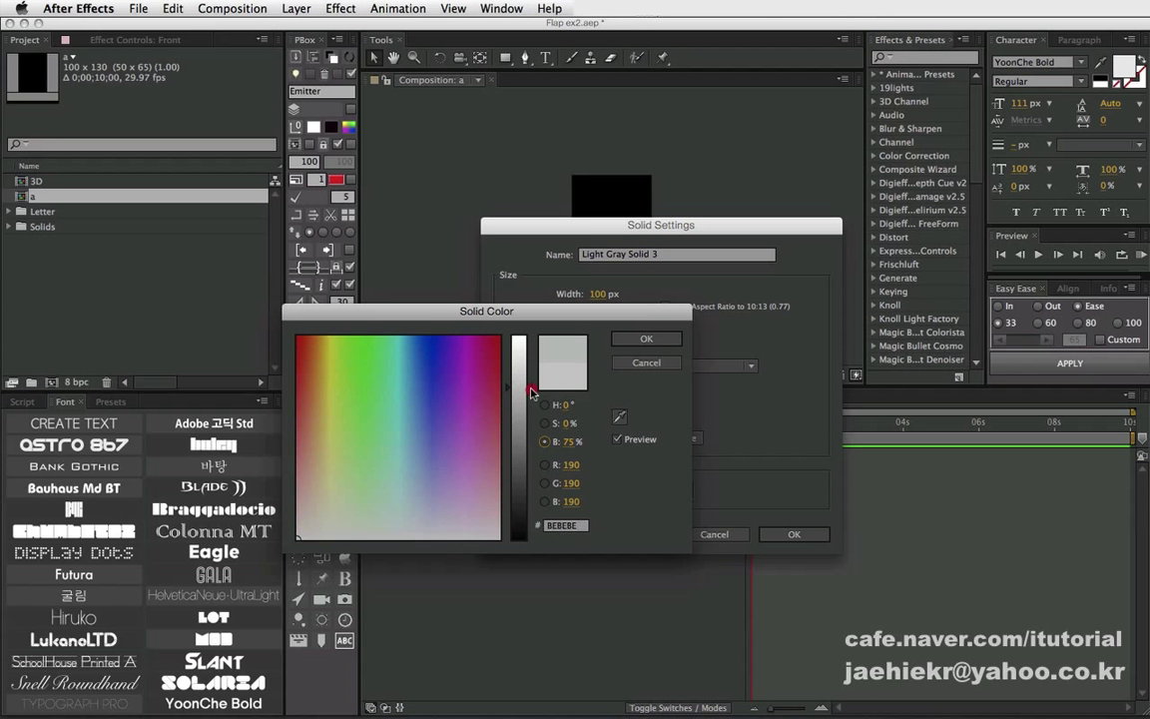
pyautogui.moveTo(531, 393); pyautogui.dragTo(531, 413)
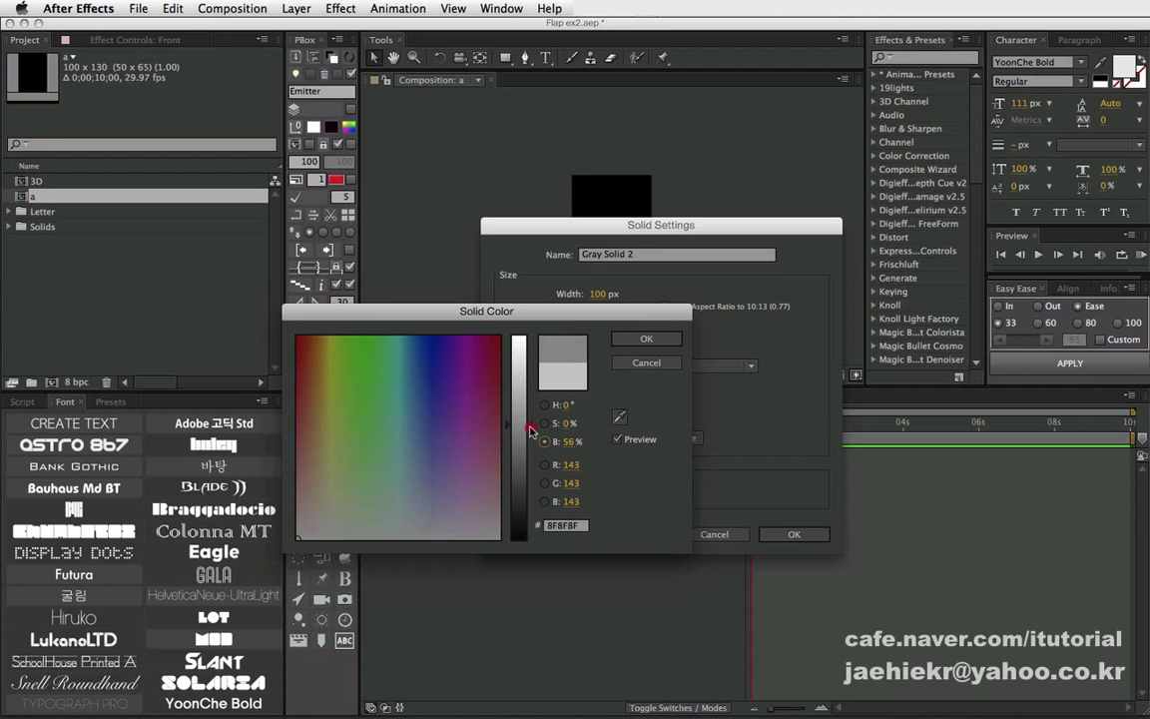
pyautogui.click(649, 340)
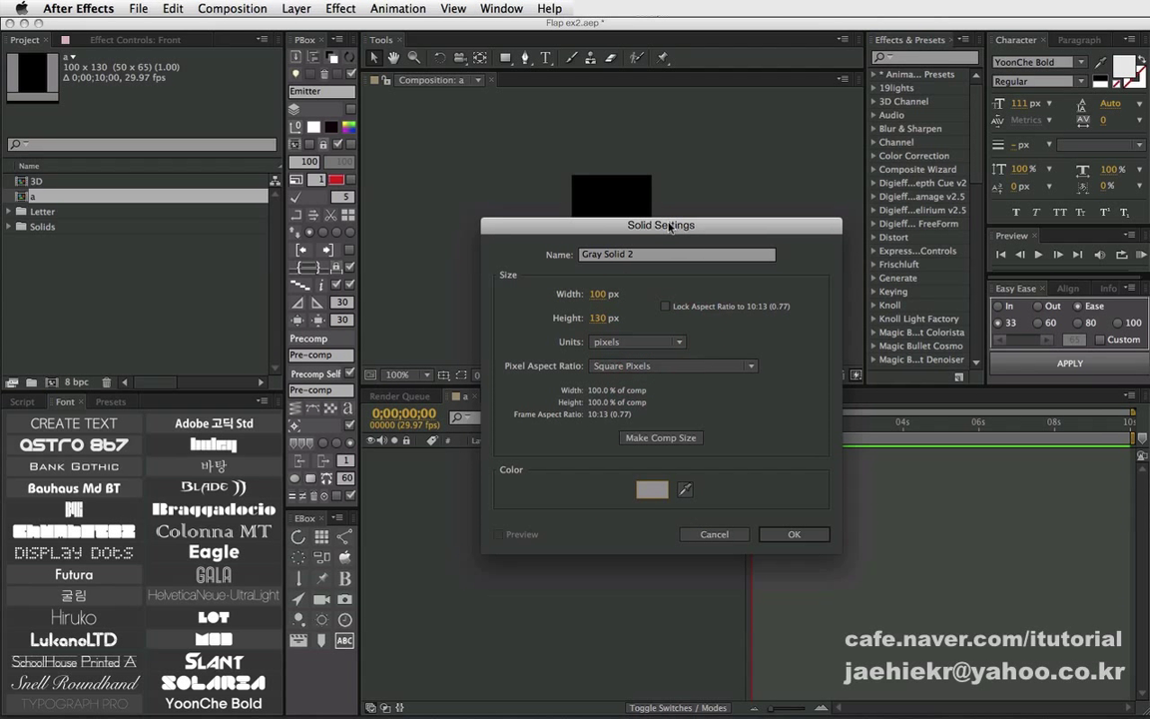
pyautogui.moveTo(649, 226); pyautogui.dragTo(553, 227)
pyautogui.click(567, 441)
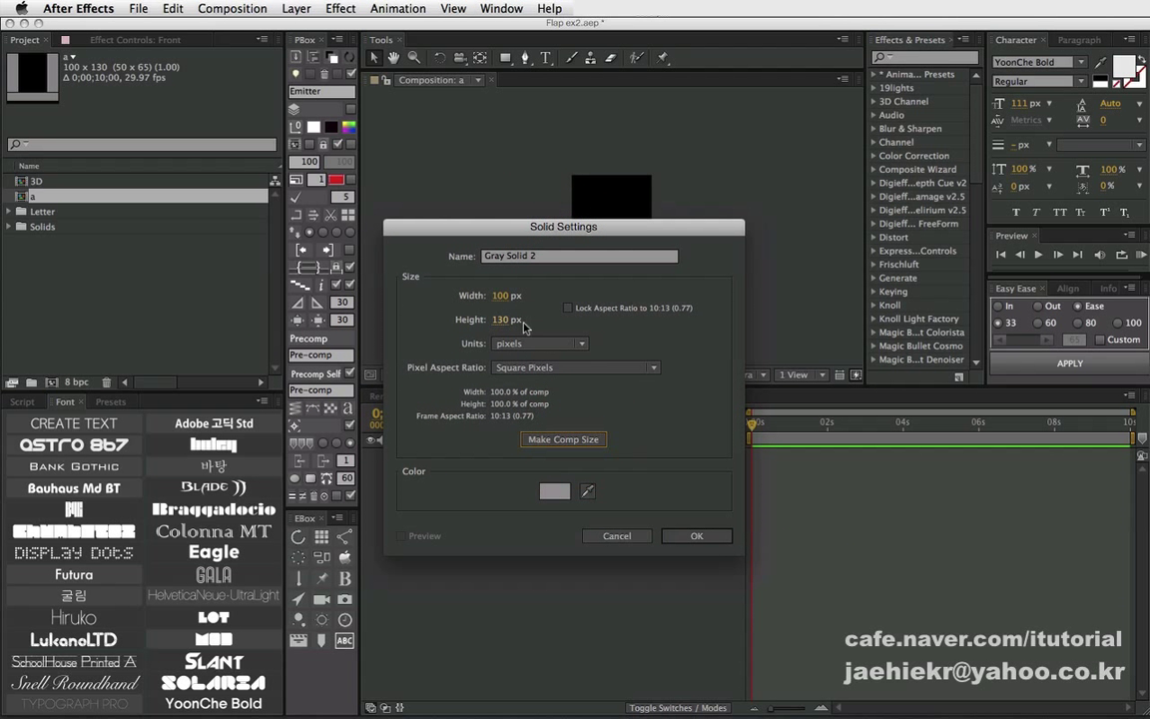
pyautogui.click(702, 537)
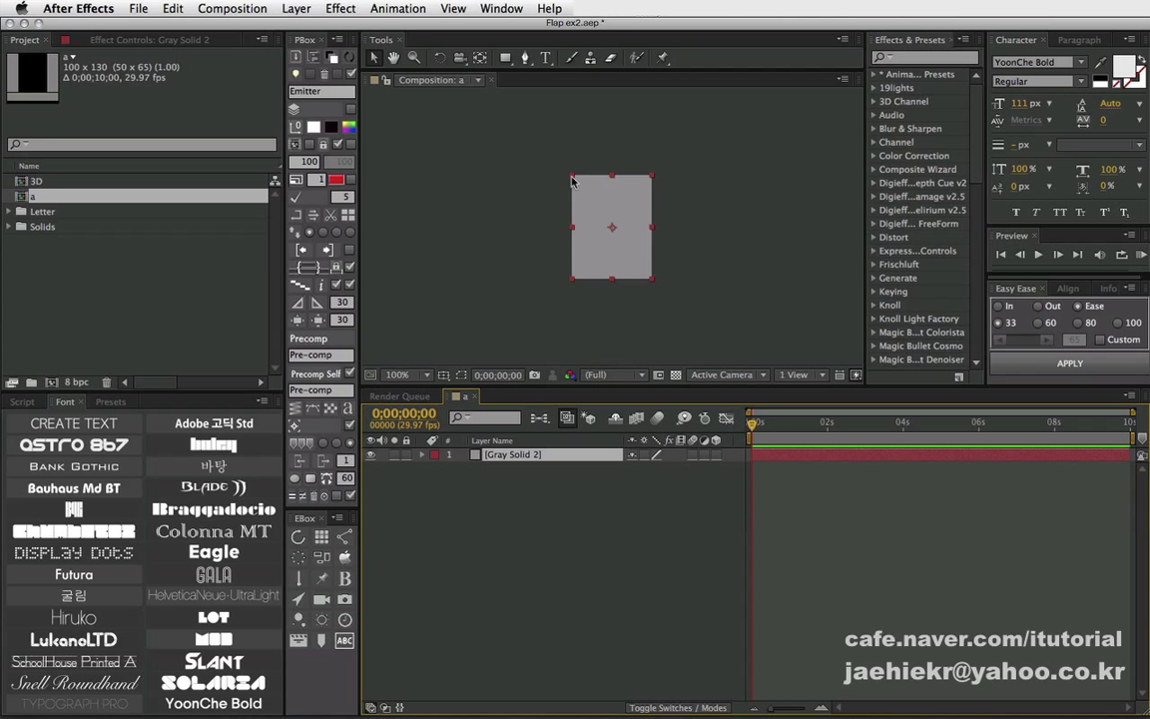
pyautogui.moveTo(506, 57)
pyautogui.mouseDown()
pyautogui.moveTo(559, 73)
pyautogui.moveTo(509, 57)
pyautogui.mouseUp()
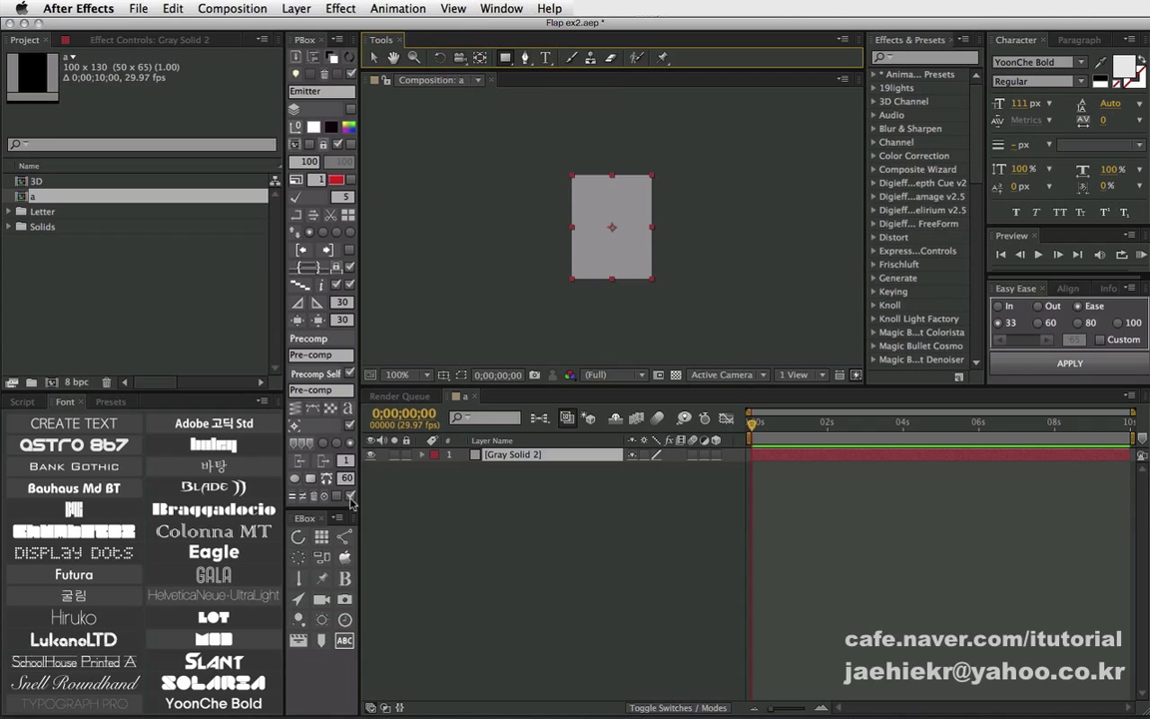
pyautogui.click(346, 478)
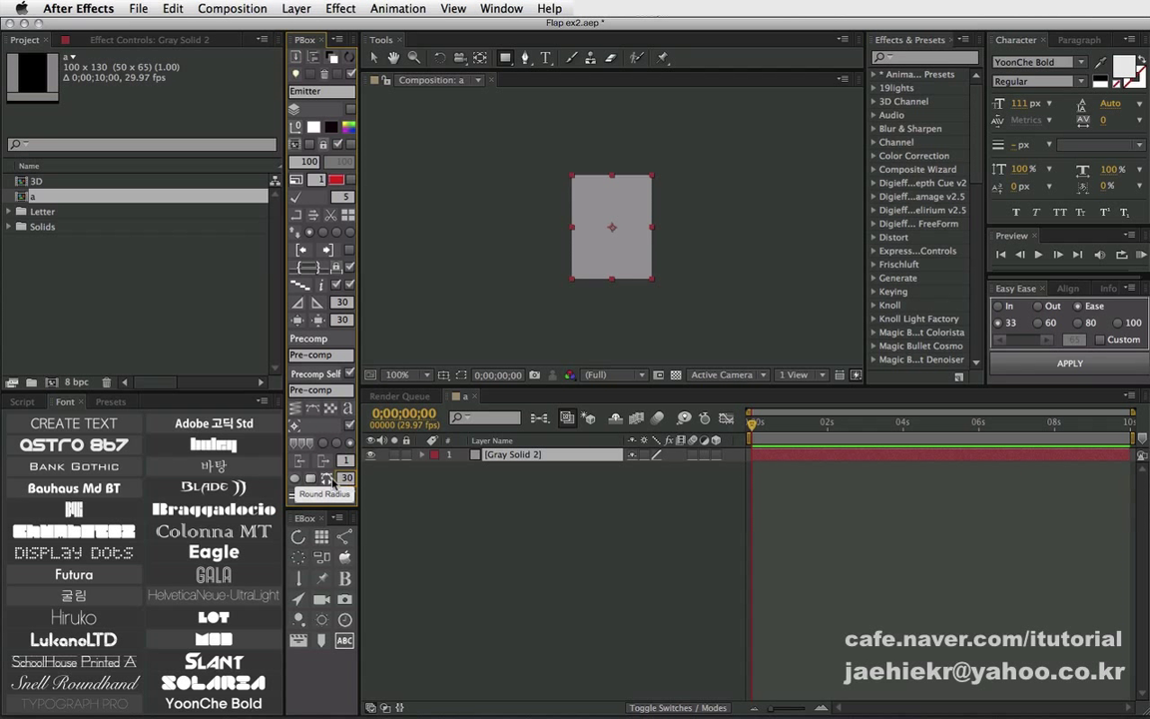
pyautogui.click(310, 478)
pyautogui.click(436, 454)
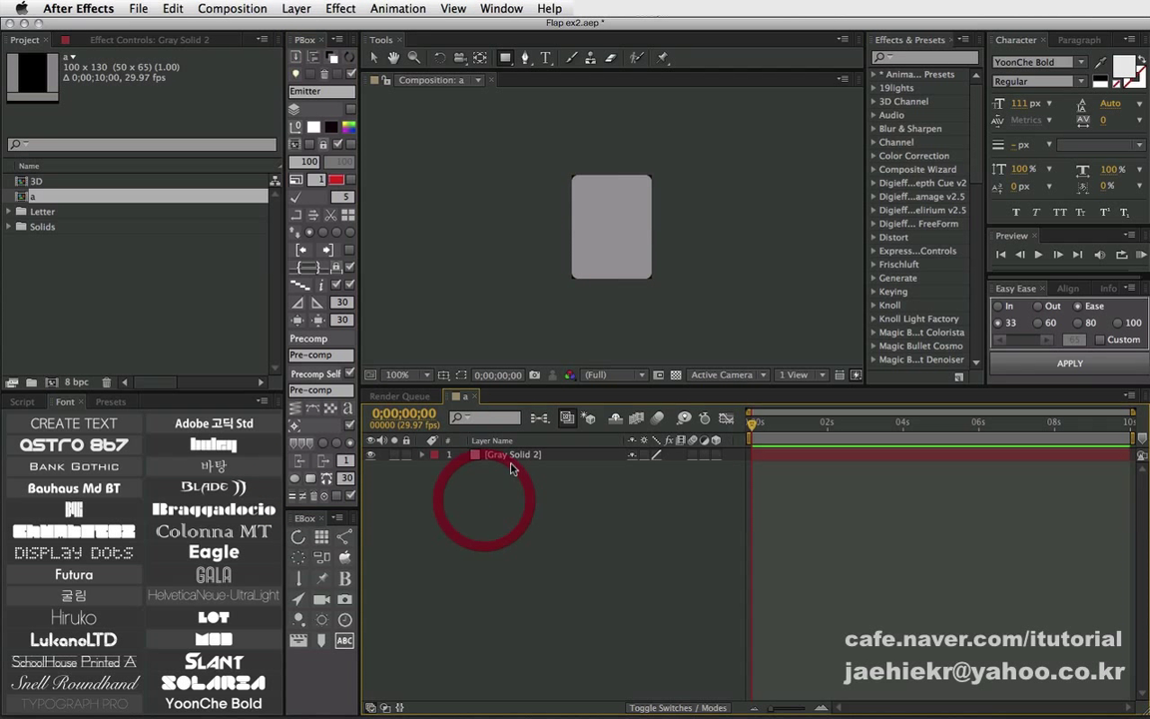
pyautogui.click(467, 374)
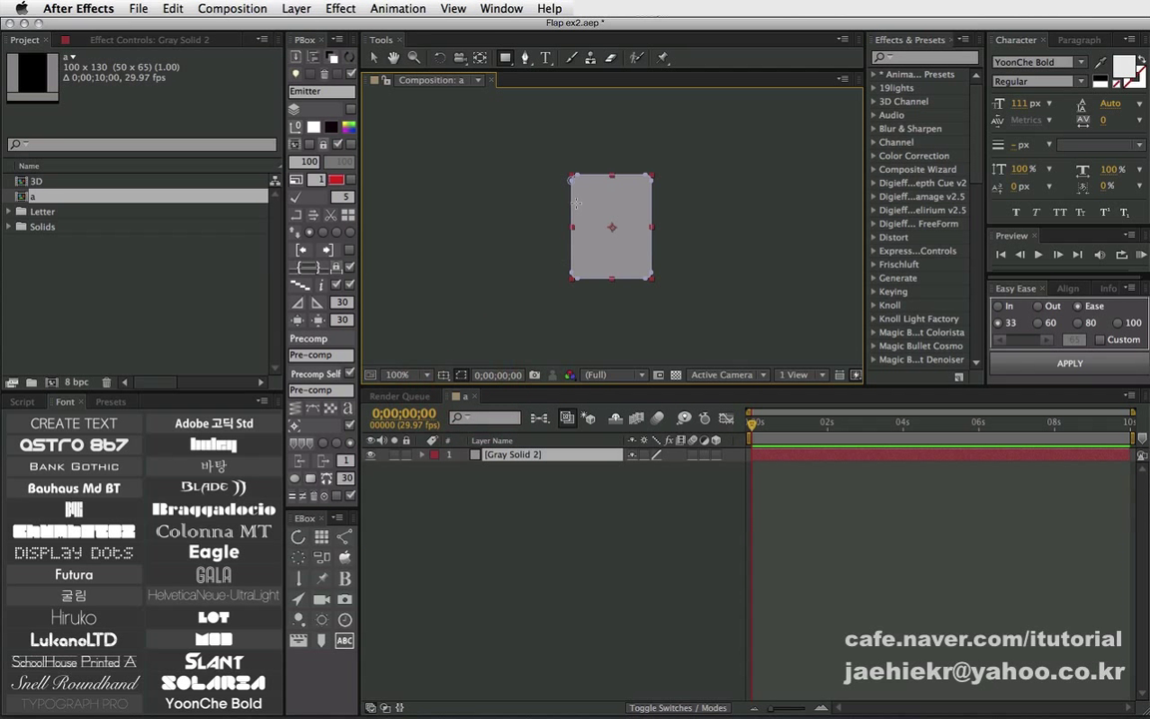
pyautogui.press('.')
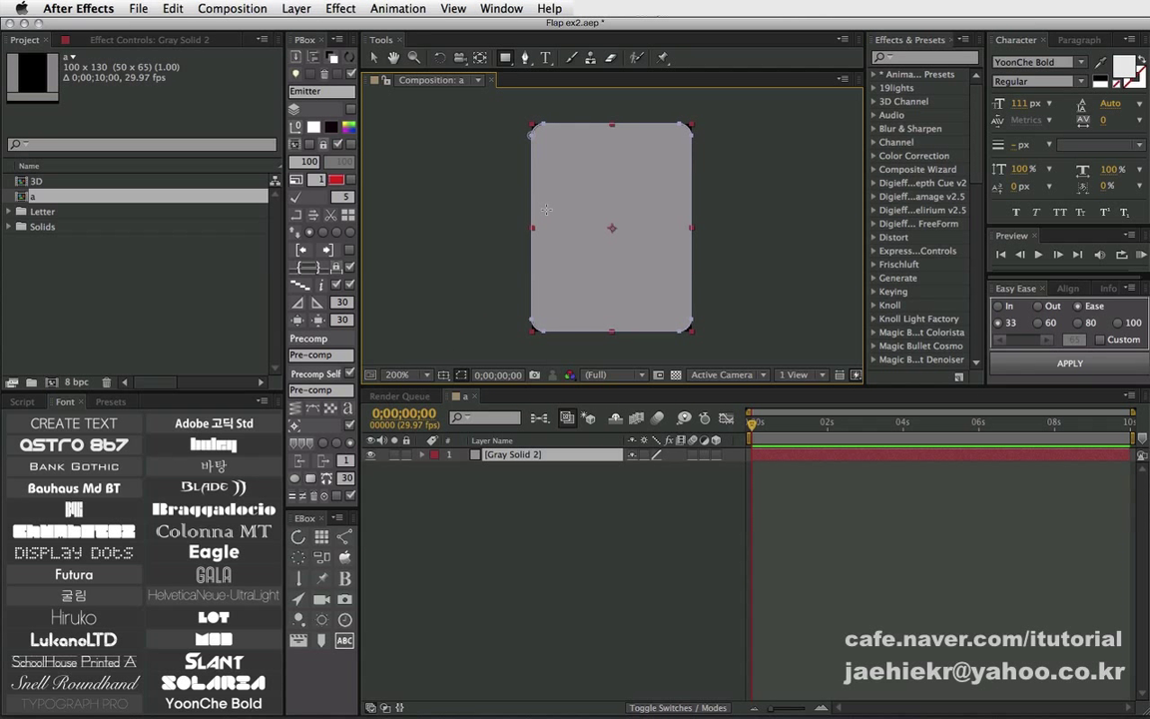
pyautogui.click(504, 474)
pyautogui.press(',')
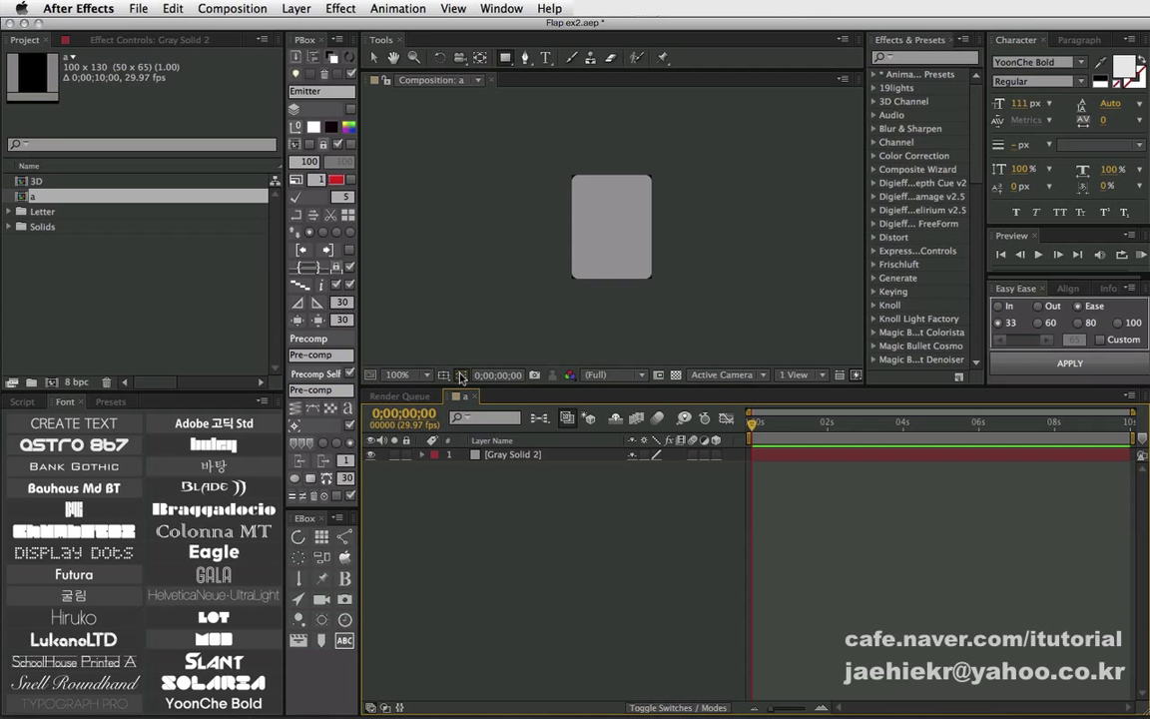
pyautogui.click(461, 375)
pyautogui.click(513, 455)
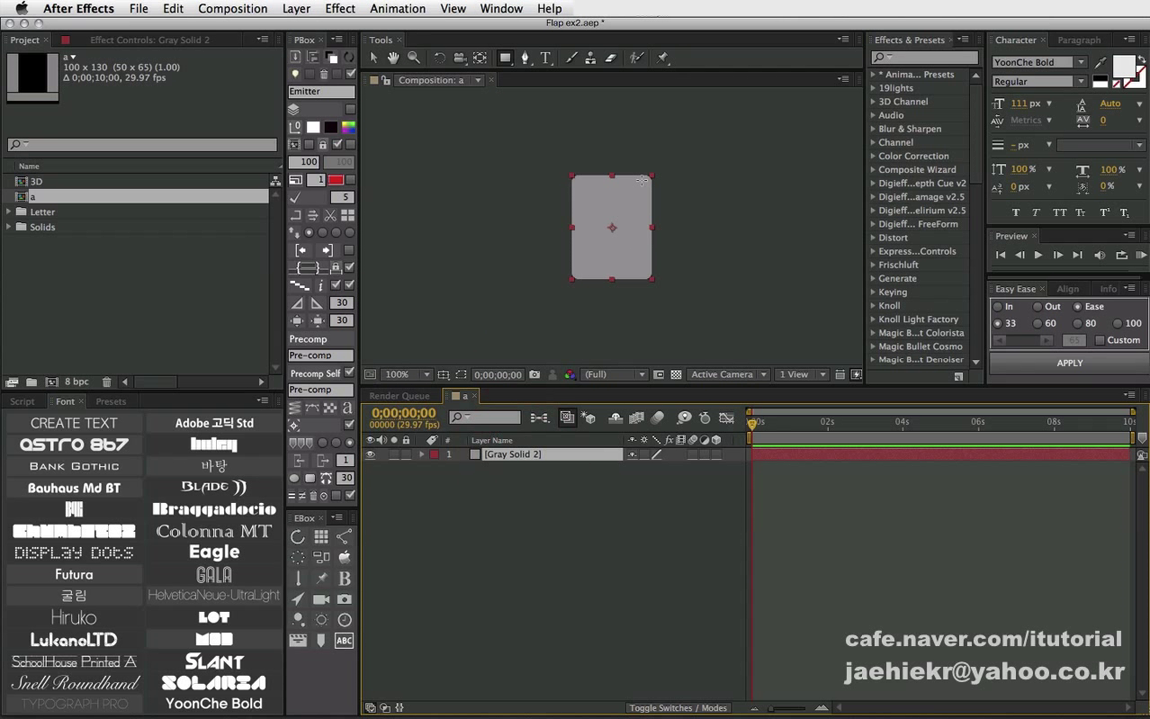
pyautogui.press('.')
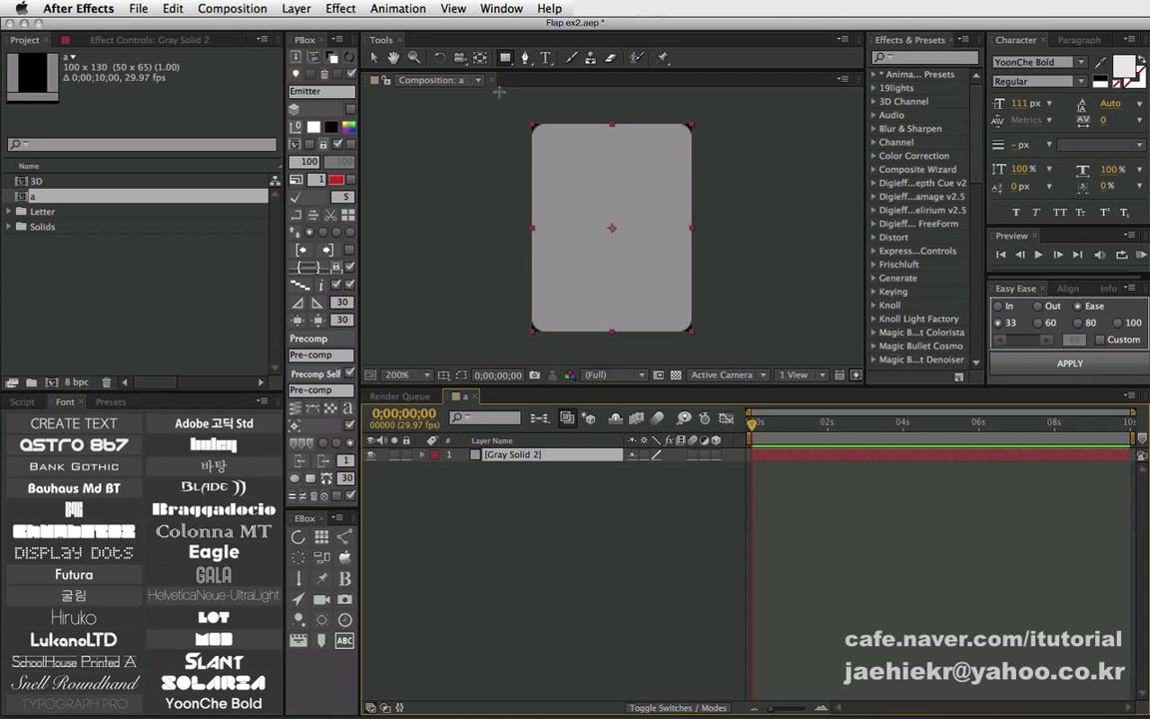
# Draw a small rectangle Mask 2 on the card's left edge and set it to Subtract.
pyautogui.click(505, 57)
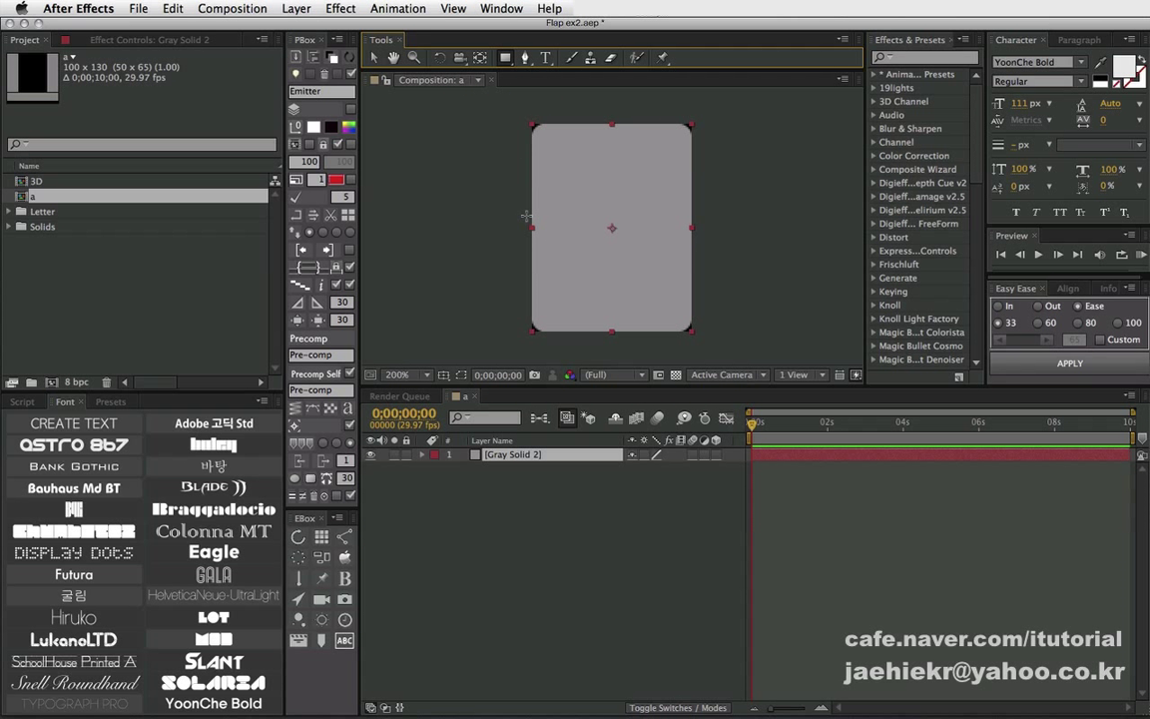
pyautogui.moveTo(527, 215); pyautogui.dragTo(540, 240)
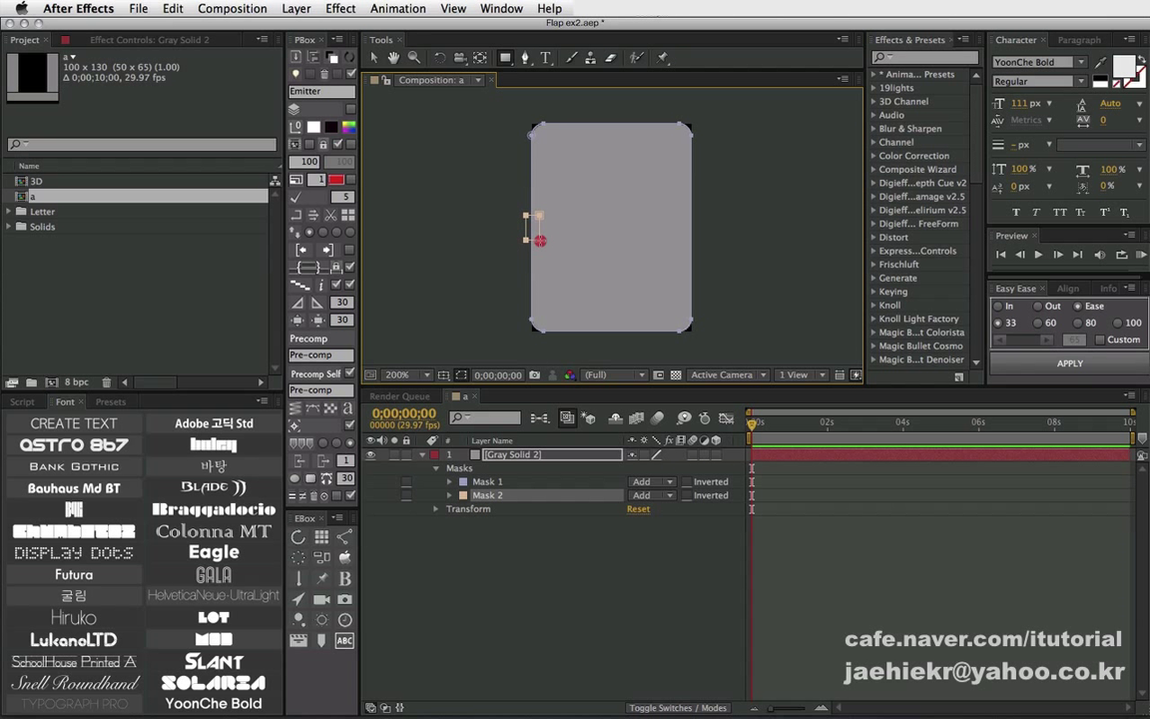
pyautogui.click(494, 496)
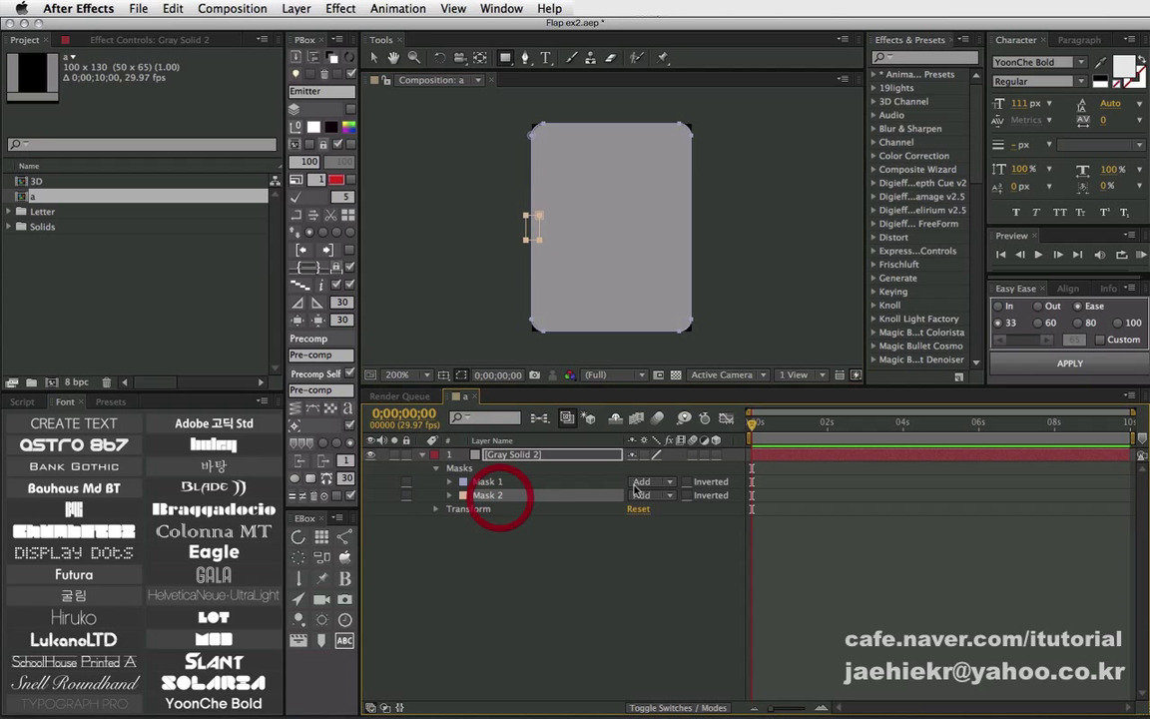
pyautogui.click(644, 495)
pyautogui.click(659, 539)
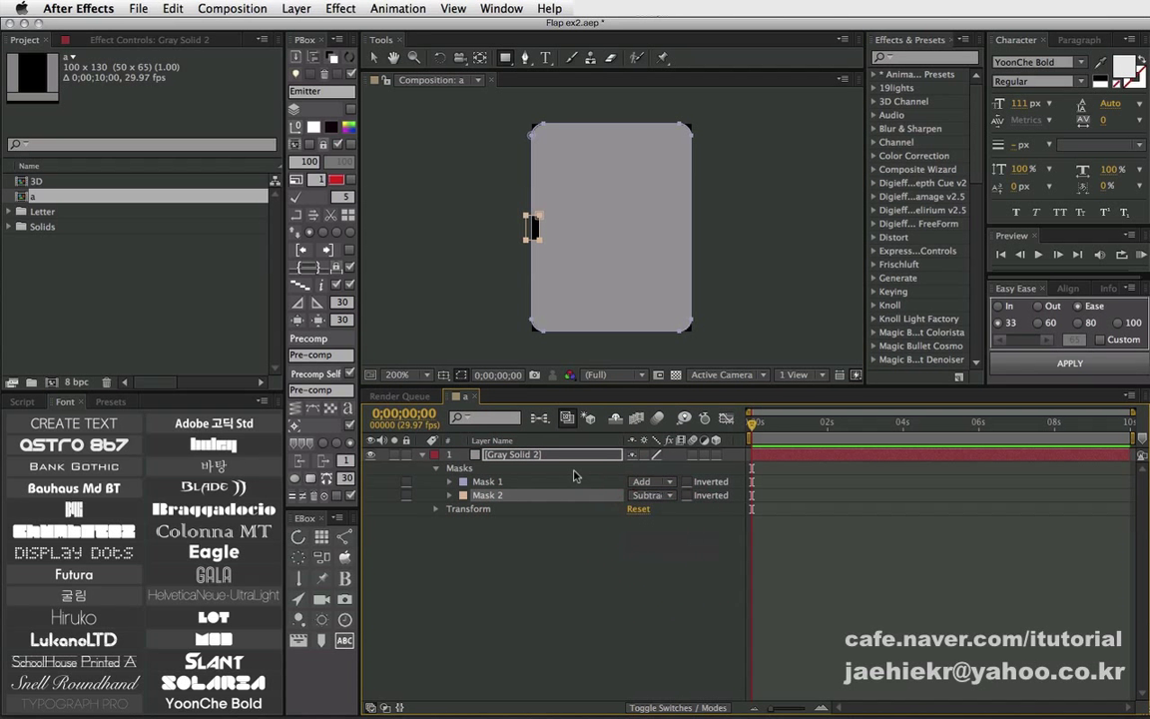
# Set Mask 2's bounding box to Top 55, Left -5, Right 5, Bottom 75.
pyautogui.click(449, 495)
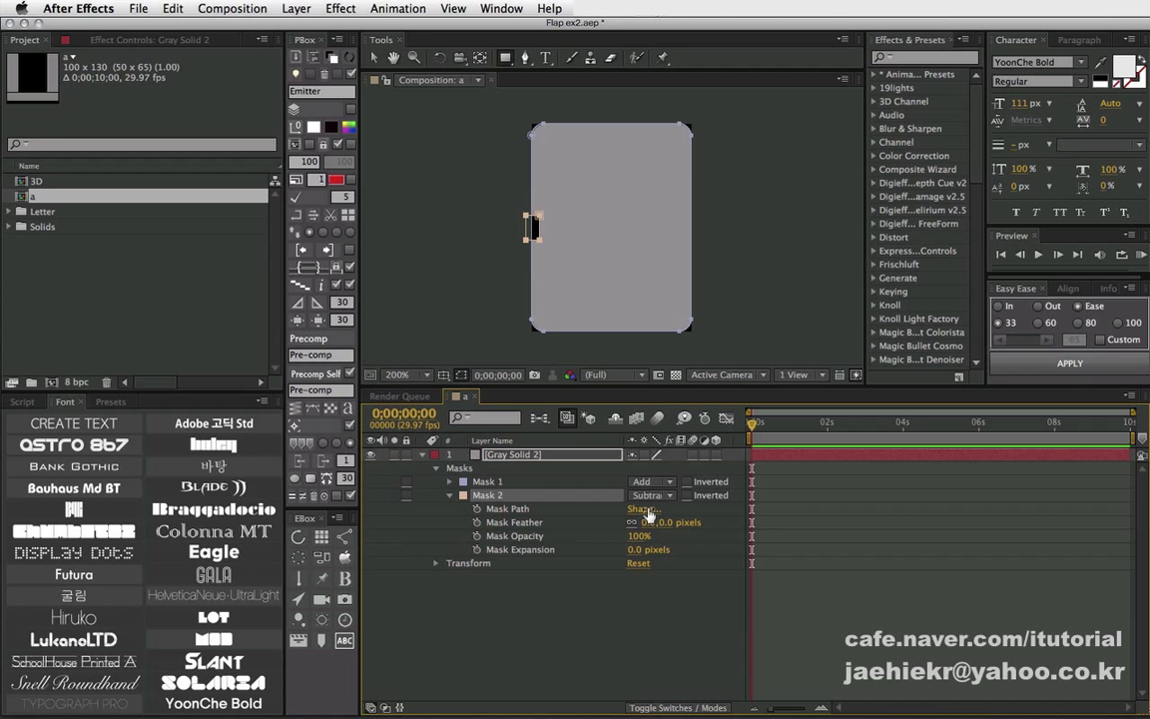
pyautogui.click(645, 509)
pyautogui.moveTo(363, 250); pyautogui.dragTo(354, 222)
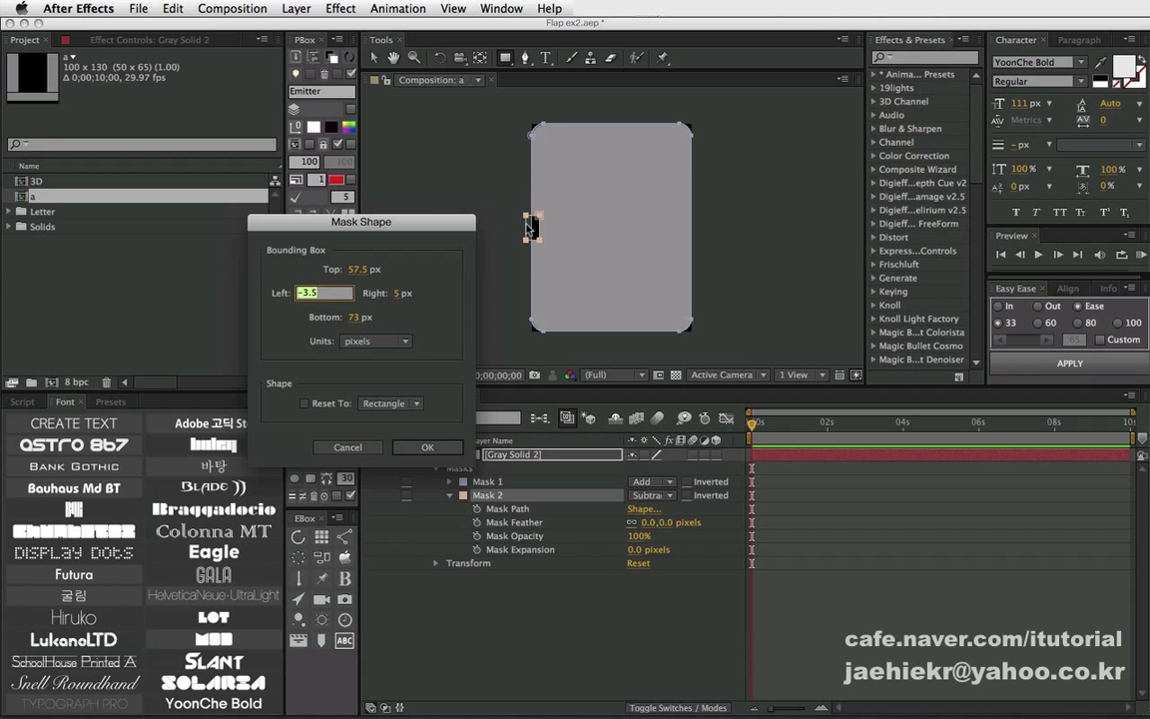
pyautogui.click(322, 292)
pyautogui.write('-')
pyautogui.click(360, 272)
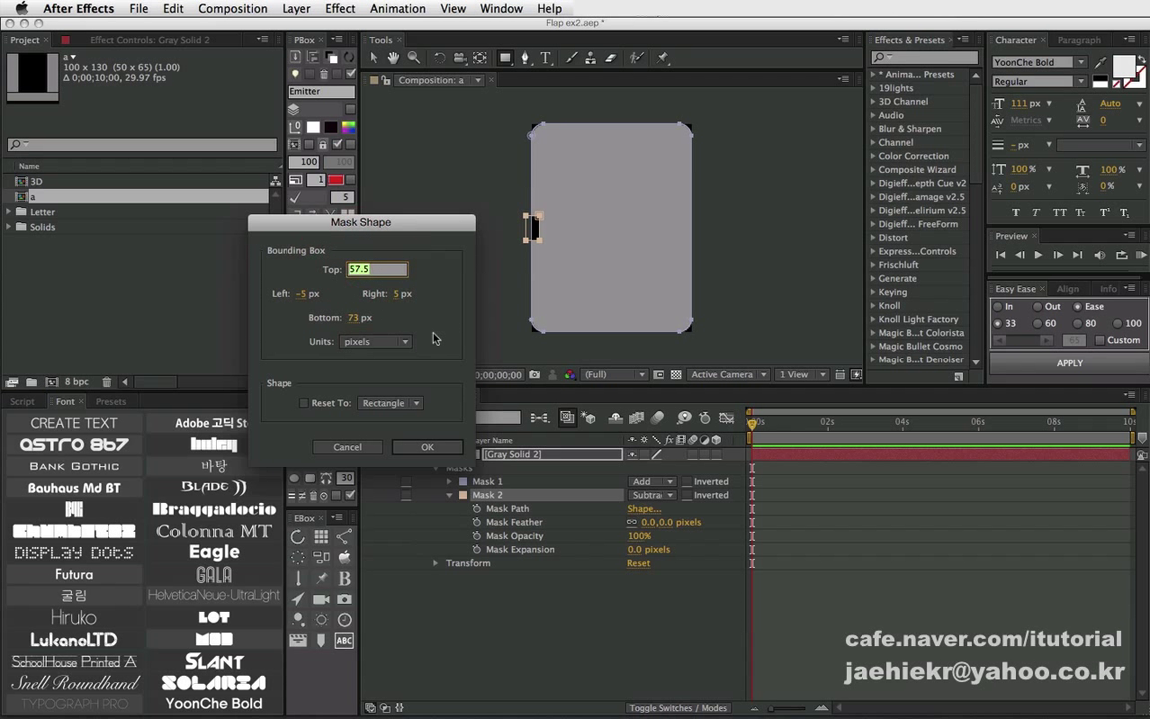
pyautogui.write('130/2-10')
pyautogui.press('Tab')
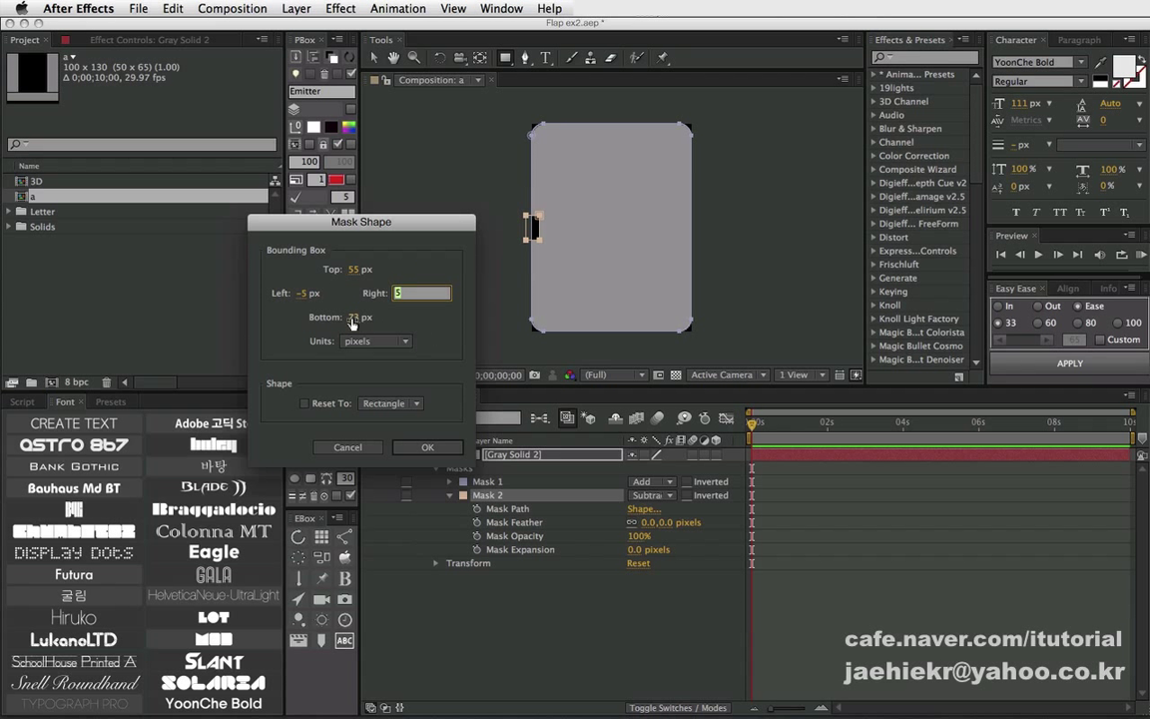
pyautogui.click(356, 317)
pyautogui.write('130/2+10')
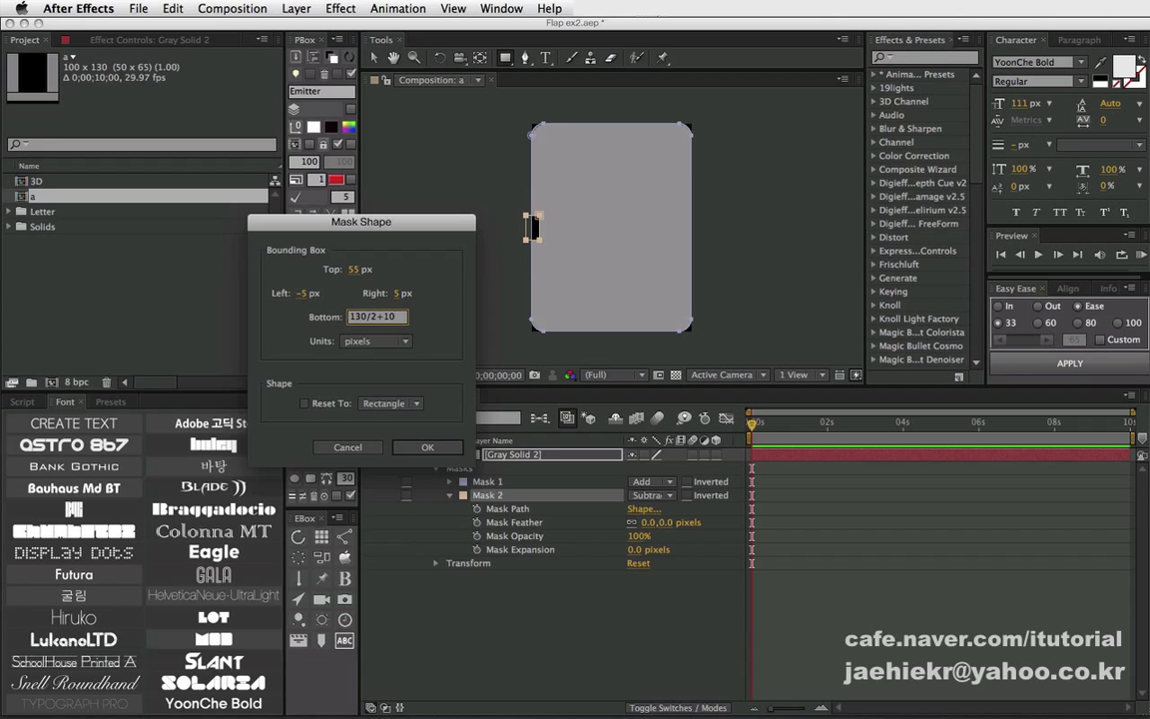
pyautogui.press('Tab')
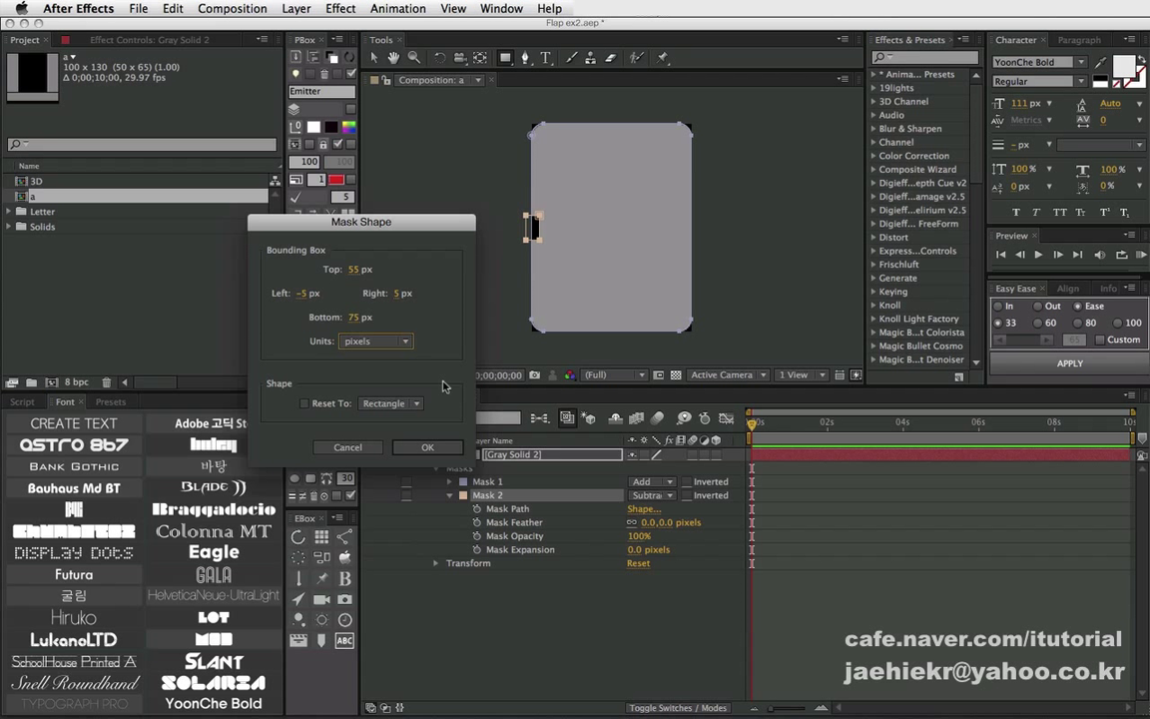
pyautogui.click(426, 446)
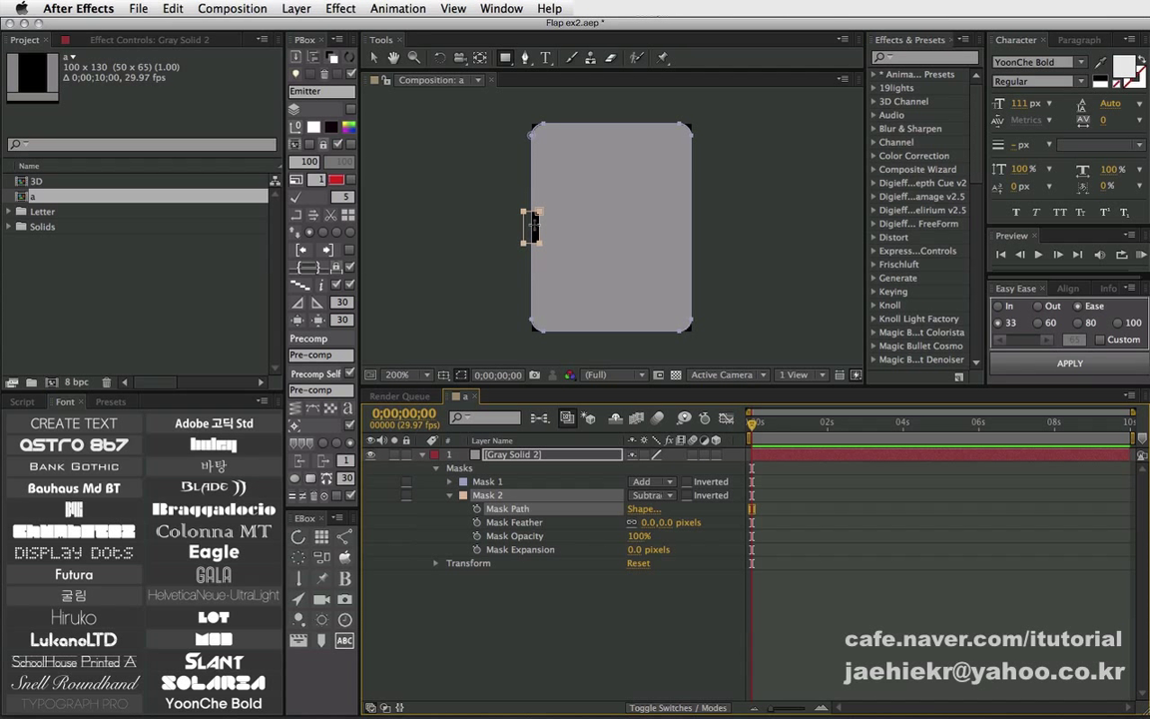
# Collapse Mask 2 and duplicate it with Ctrl+D.
pyautogui.click(456, 524)
pyautogui.click(445, 449)
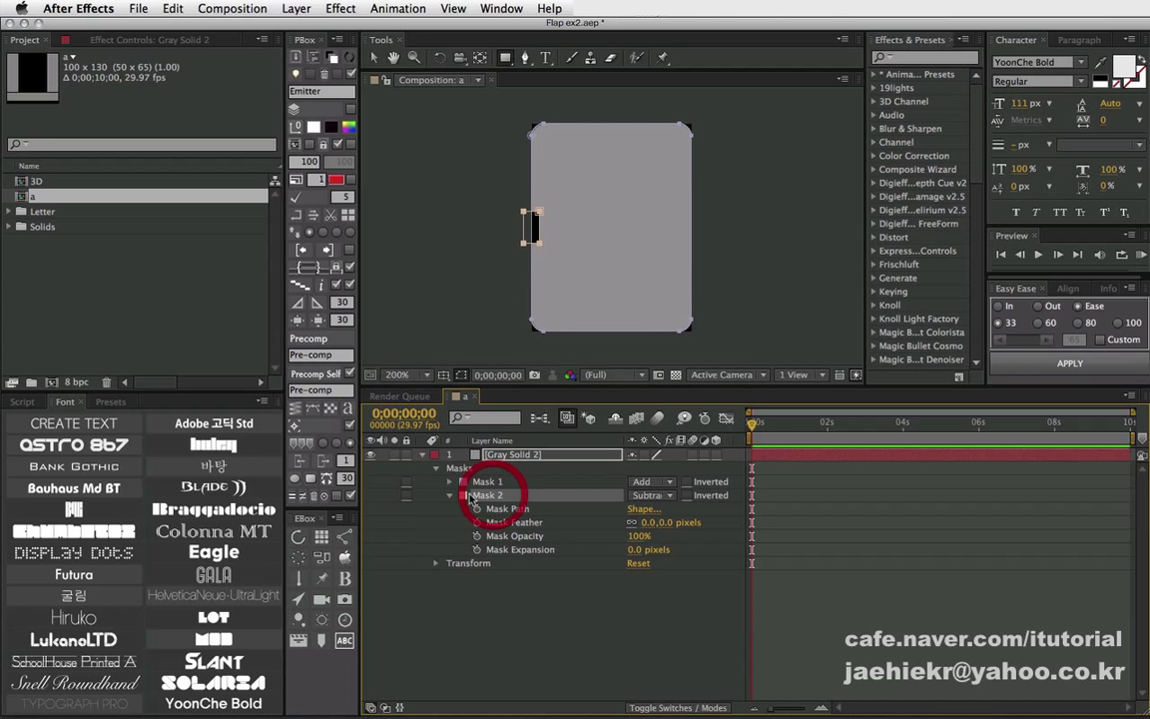
pyautogui.click(449, 495)
pyautogui.hotkey('ctrl', 'd')
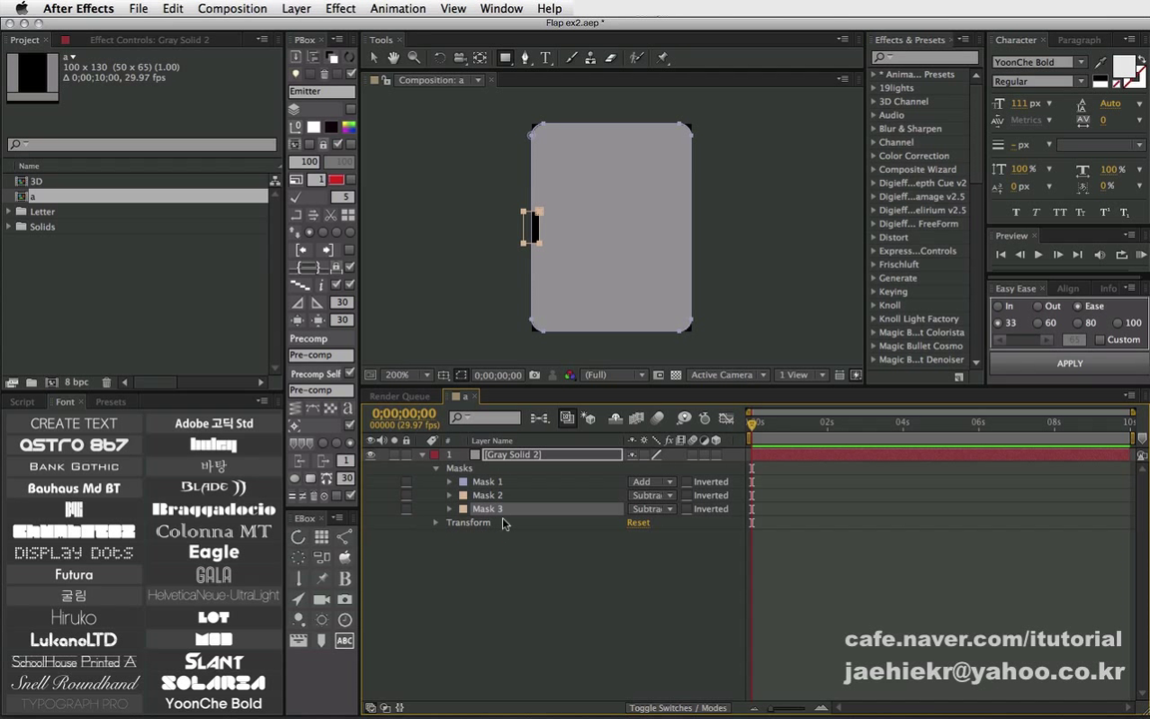
# Free-transform Mask 3 and nudge it toward the card's right edge.
pyautogui.hotkey('ctrl', 't')
pyautogui.press('Right')
pyautogui.press('Right')
pyautogui.press('Right')
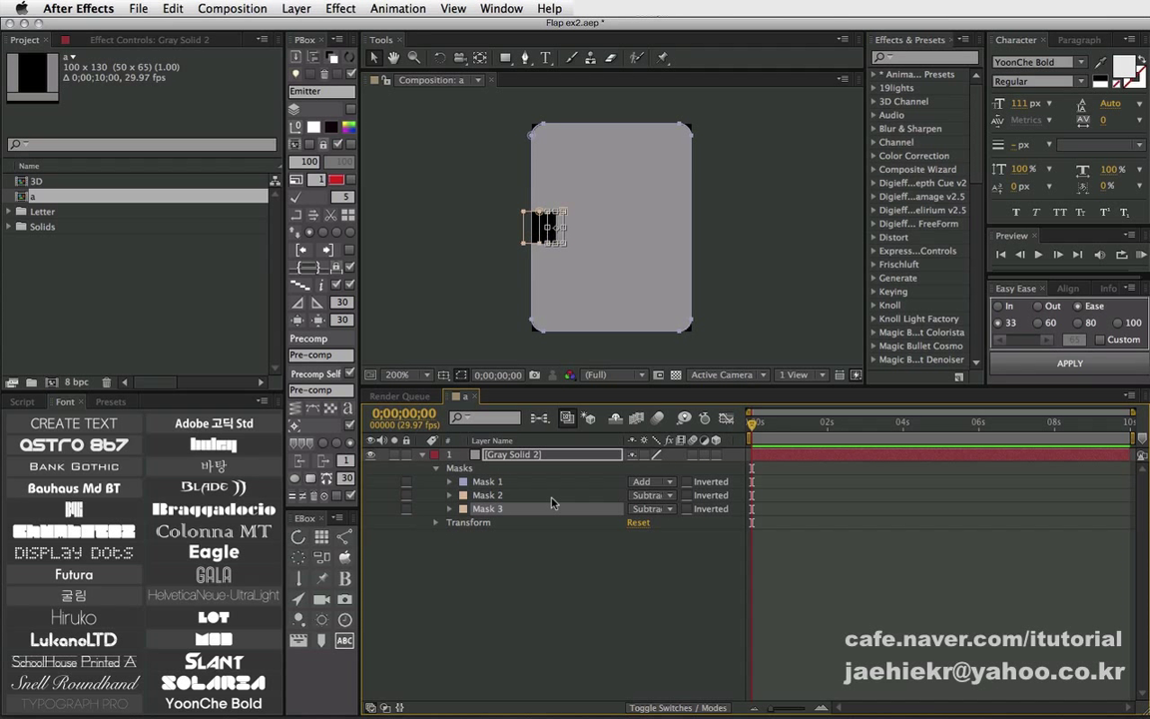
pyautogui.press('Right')
pyautogui.press('Right')
pyautogui.press('Right')
pyautogui.press('Right')
pyautogui.press('Right')
pyautogui.press('Right')
pyautogui.press('Right')
pyautogui.press('Right')
pyautogui.press('Right')
pyautogui.press('Right')
pyautogui.press('Right')
pyautogui.press('Right')
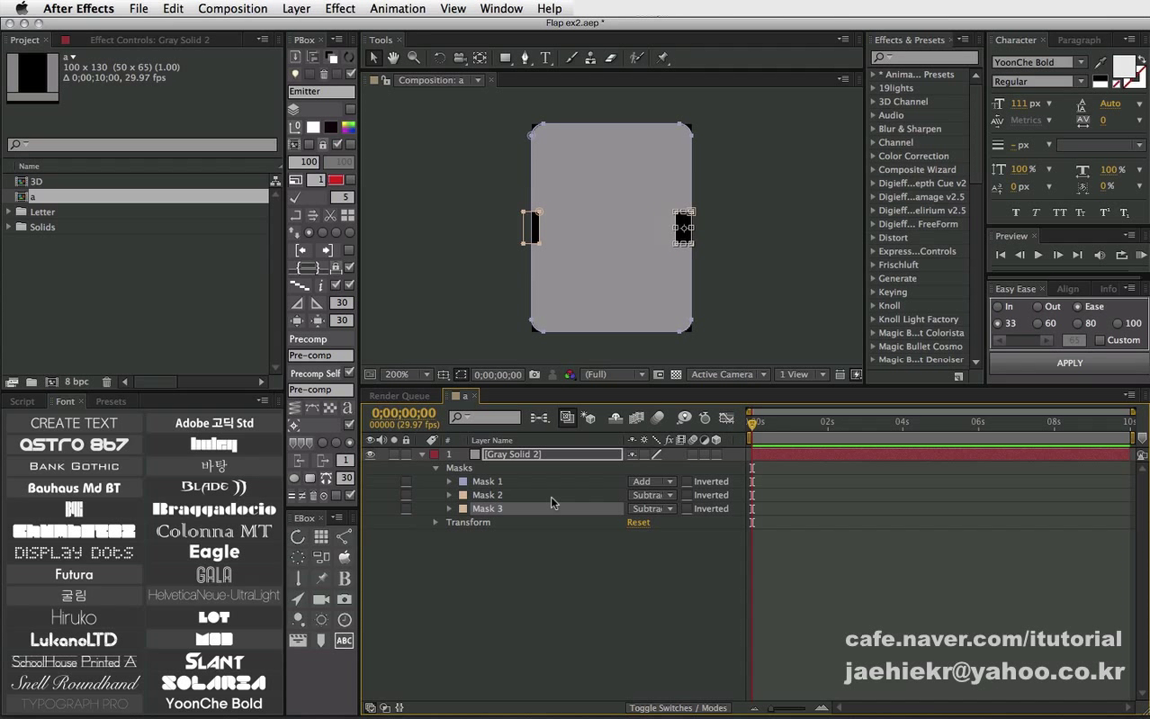
pyautogui.press('Right')
pyautogui.press('Right')
pyautogui.press('Right')
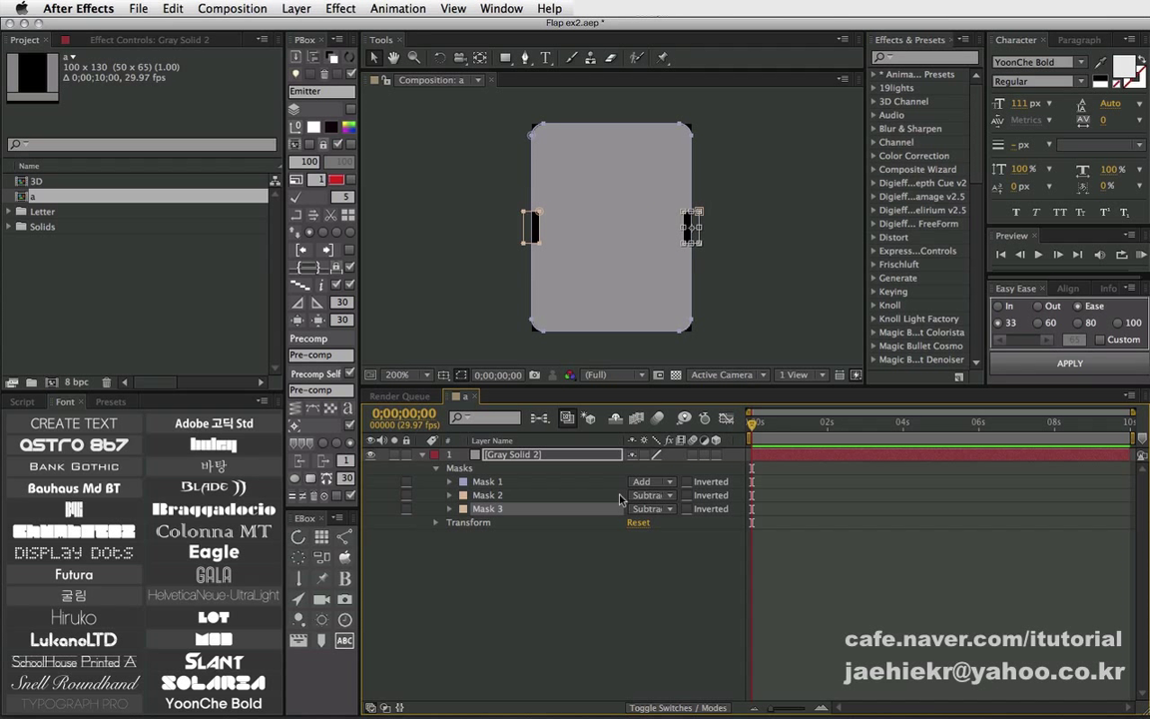
pyautogui.click(505, 542)
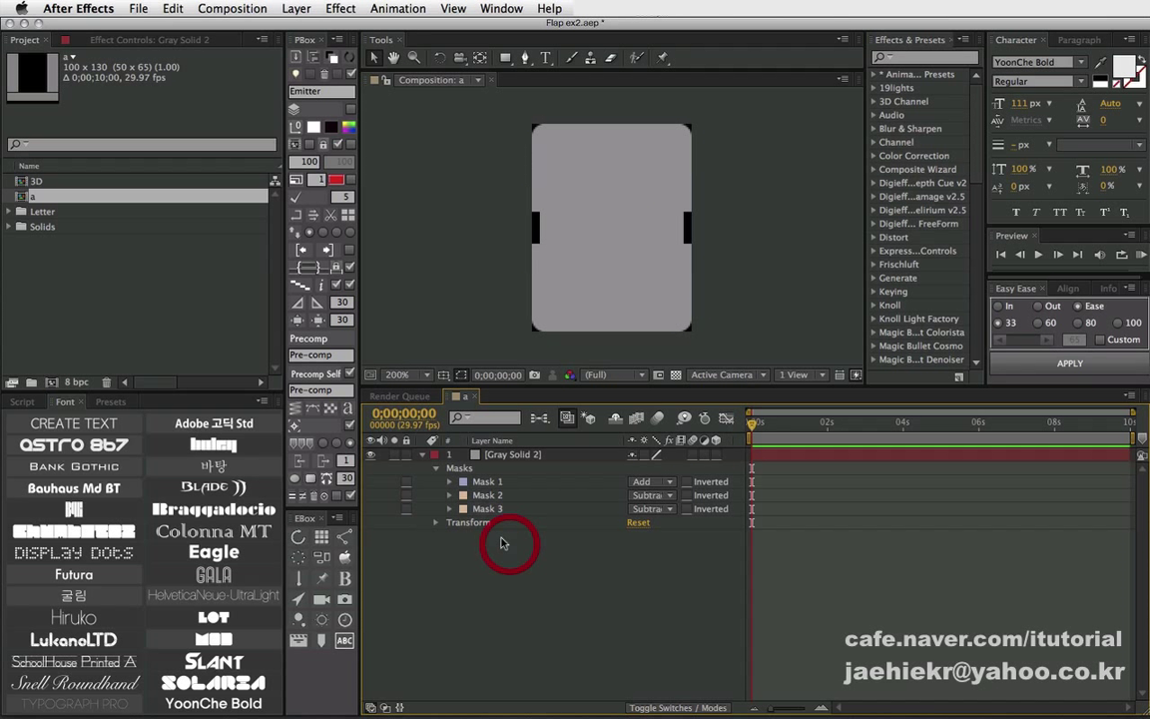
# Set Mask 3's bounds to Left 95 and Right 105, then collapse the Masks group.
pyautogui.click(450, 509)
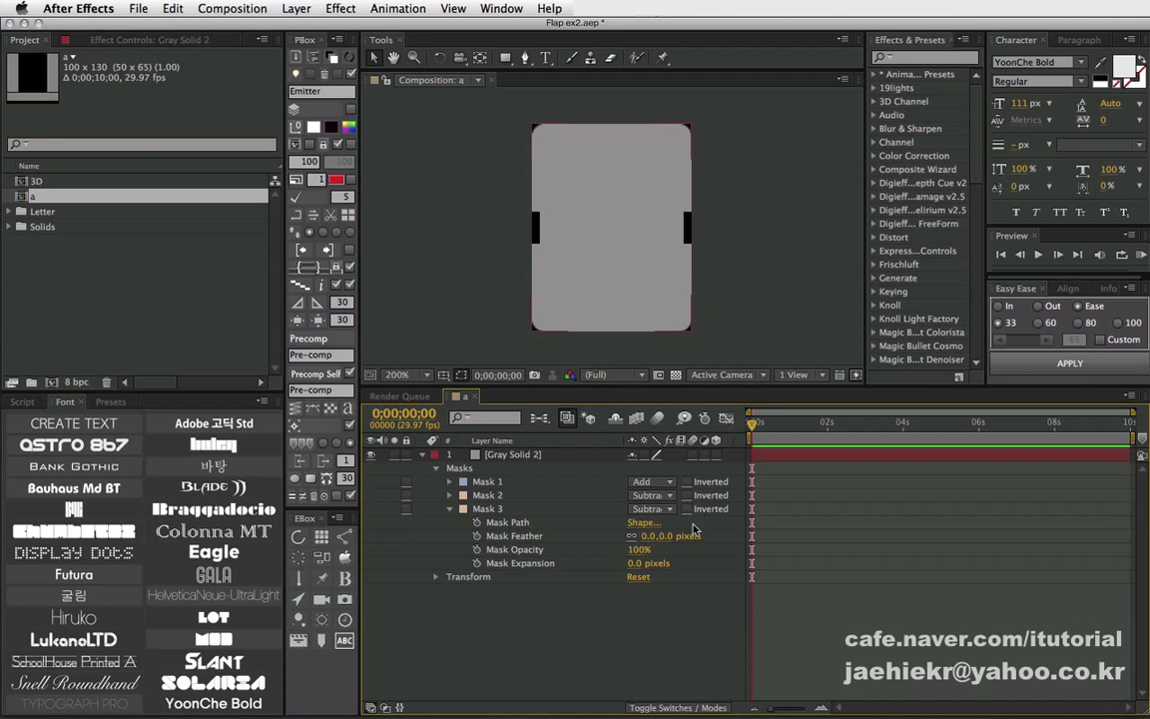
pyautogui.click(641, 522)
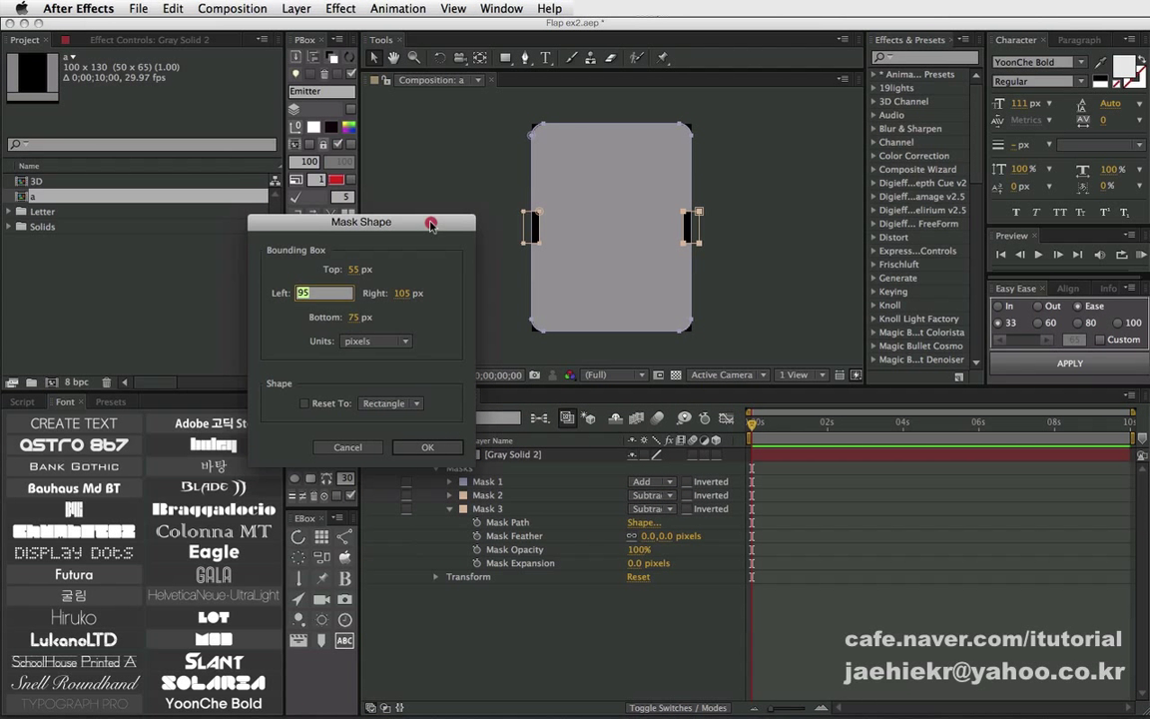
pyautogui.moveTo(430, 224); pyautogui.dragTo(434, 185)
pyautogui.click(304, 254)
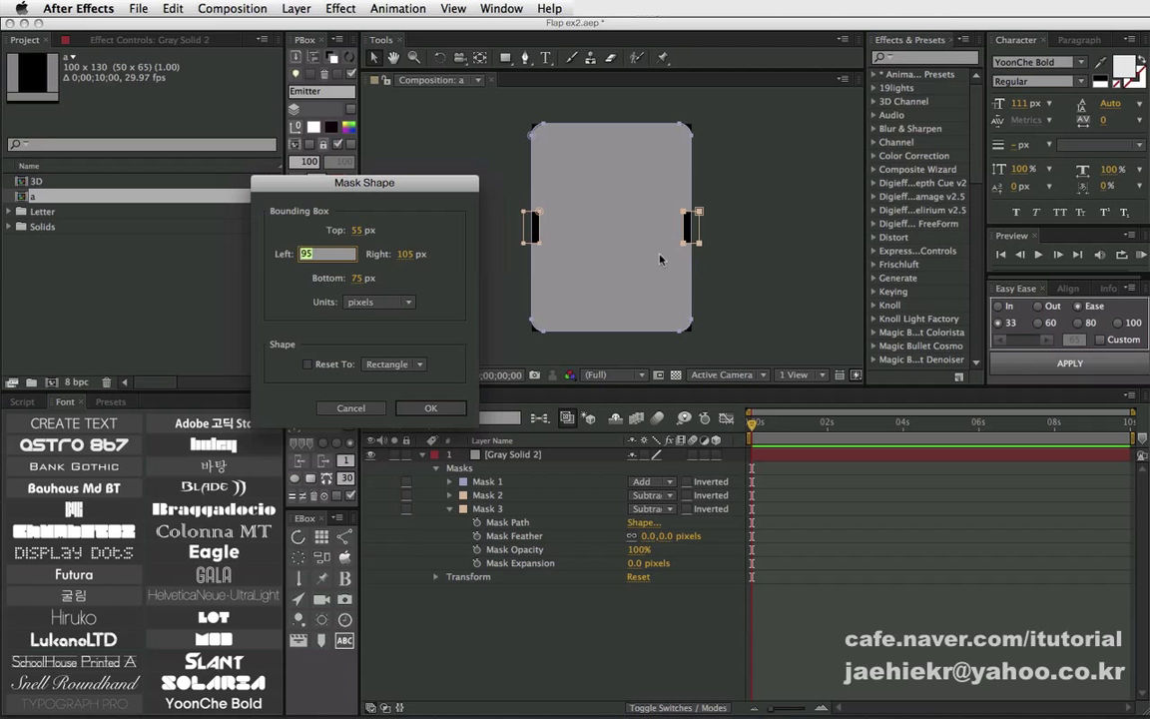
pyautogui.click(432, 407)
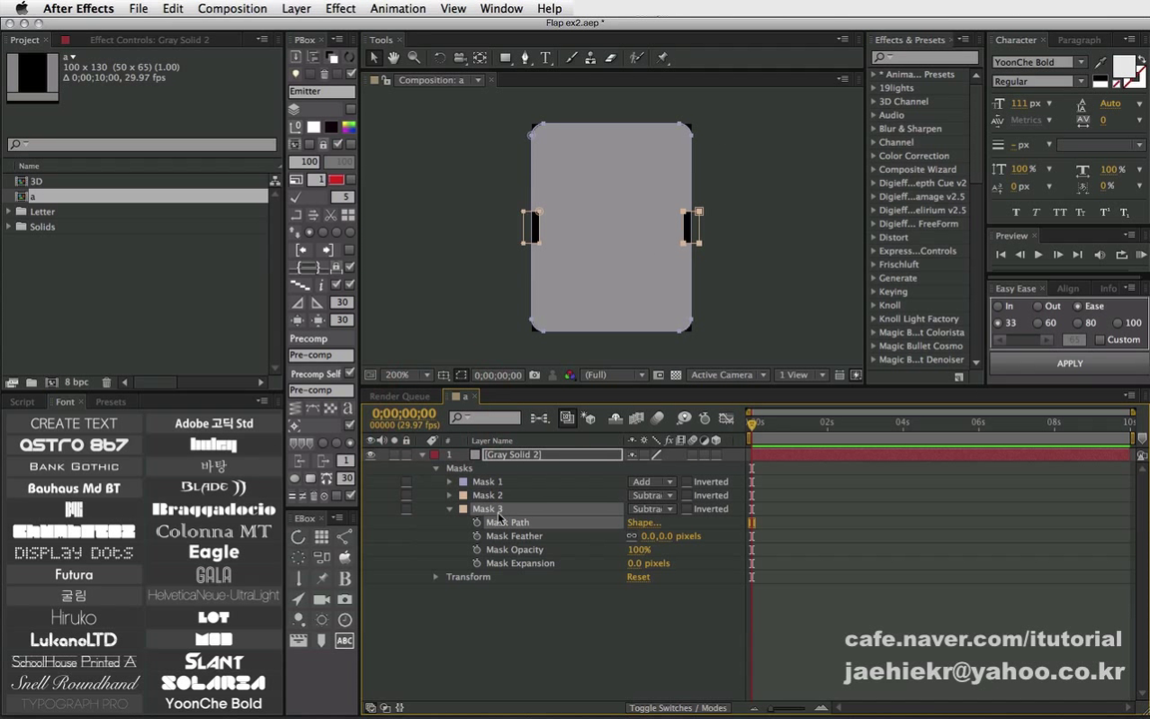
pyautogui.click(449, 508)
pyautogui.click(436, 469)
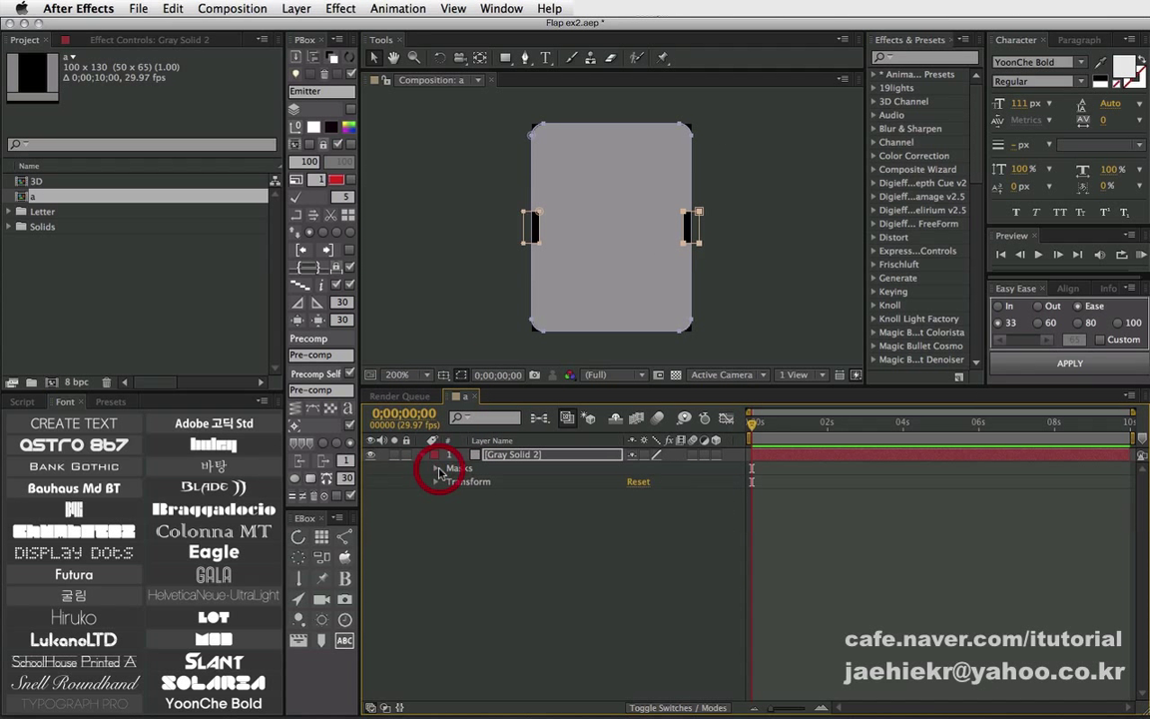
pyautogui.click(423, 454)
pyautogui.click(489, 479)
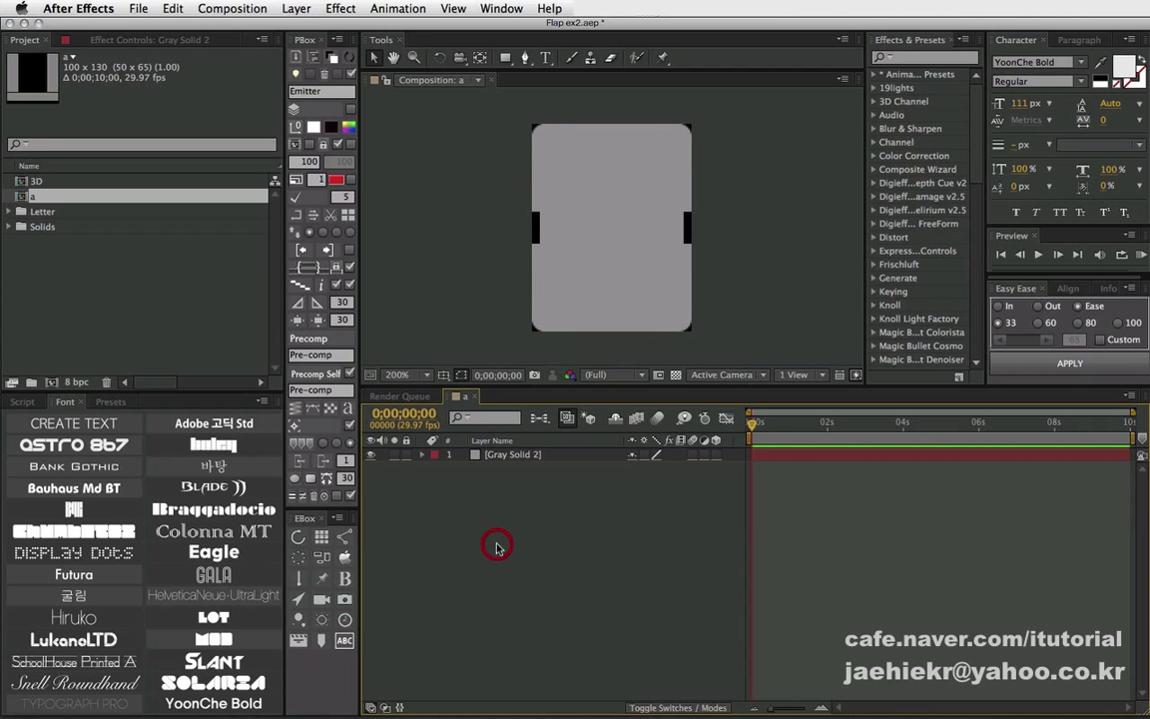
# Add a text layer reading 'A' centred on the notched gray card.
pyautogui.click(296, 8)
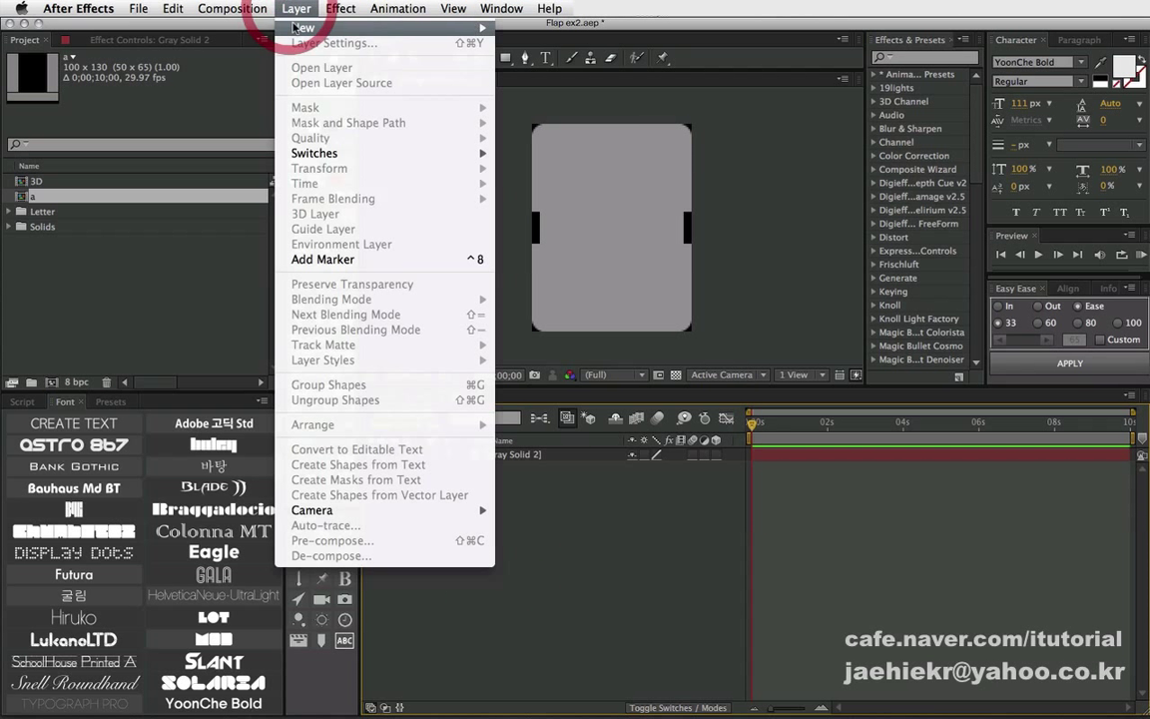
pyautogui.moveTo(302, 28)
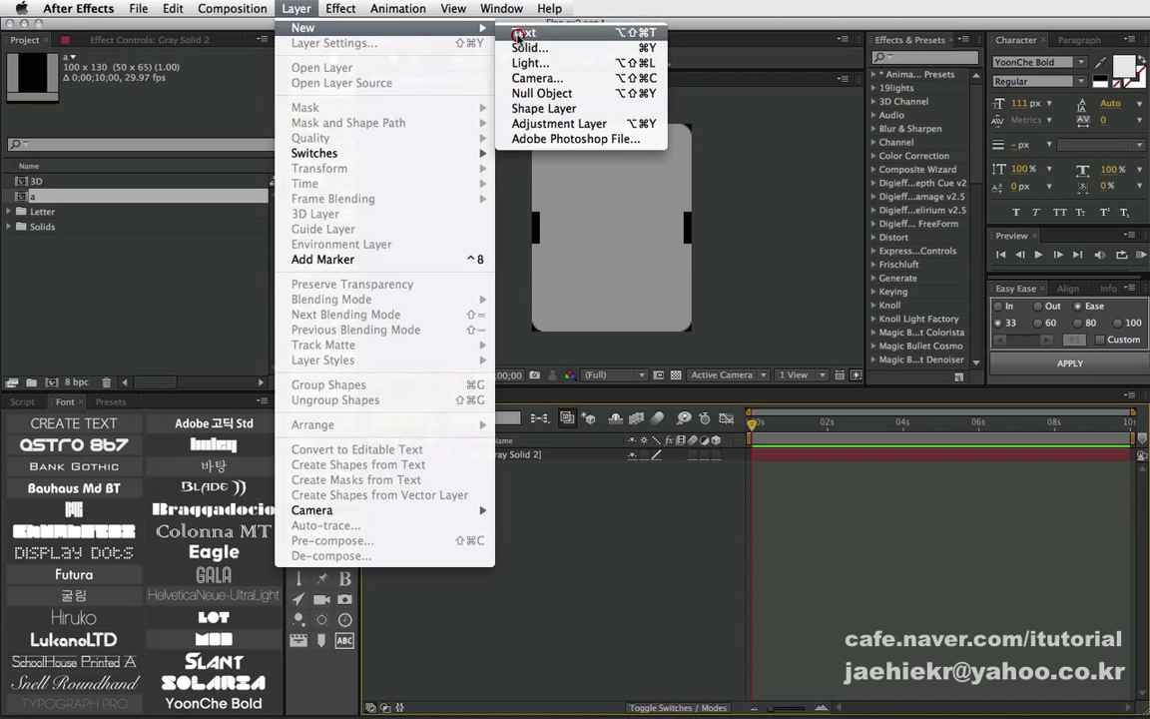
pyautogui.click(519, 33)
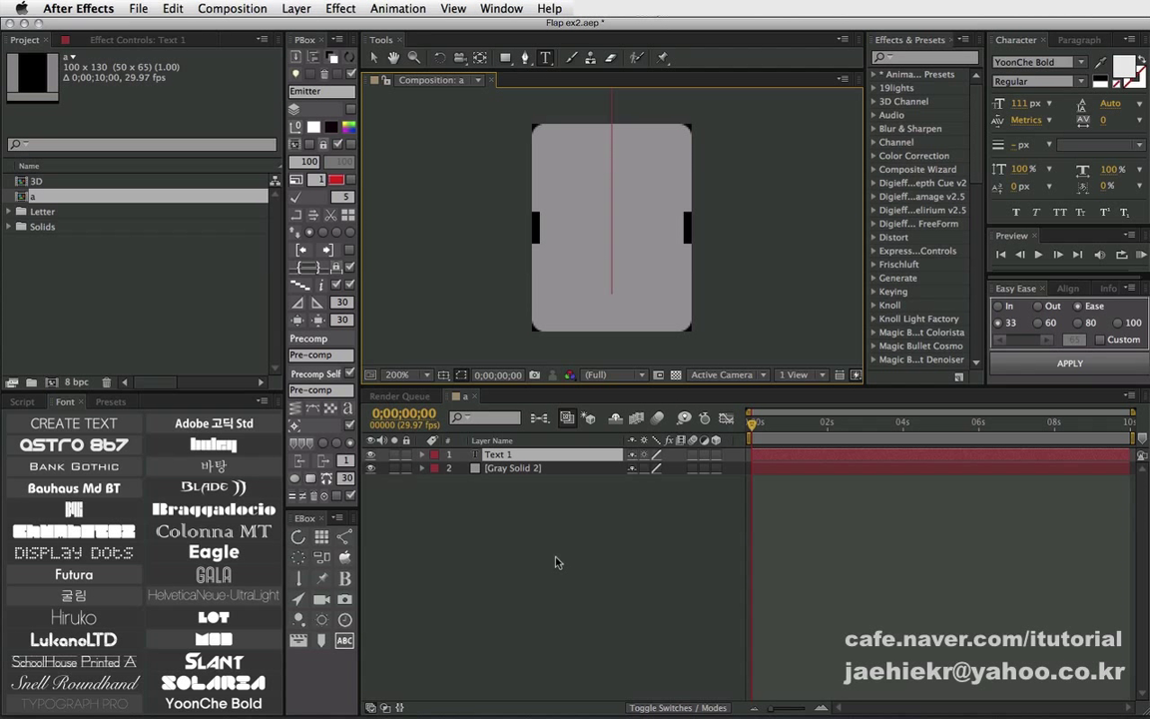
pyautogui.write('A')
pyautogui.click(488, 531)
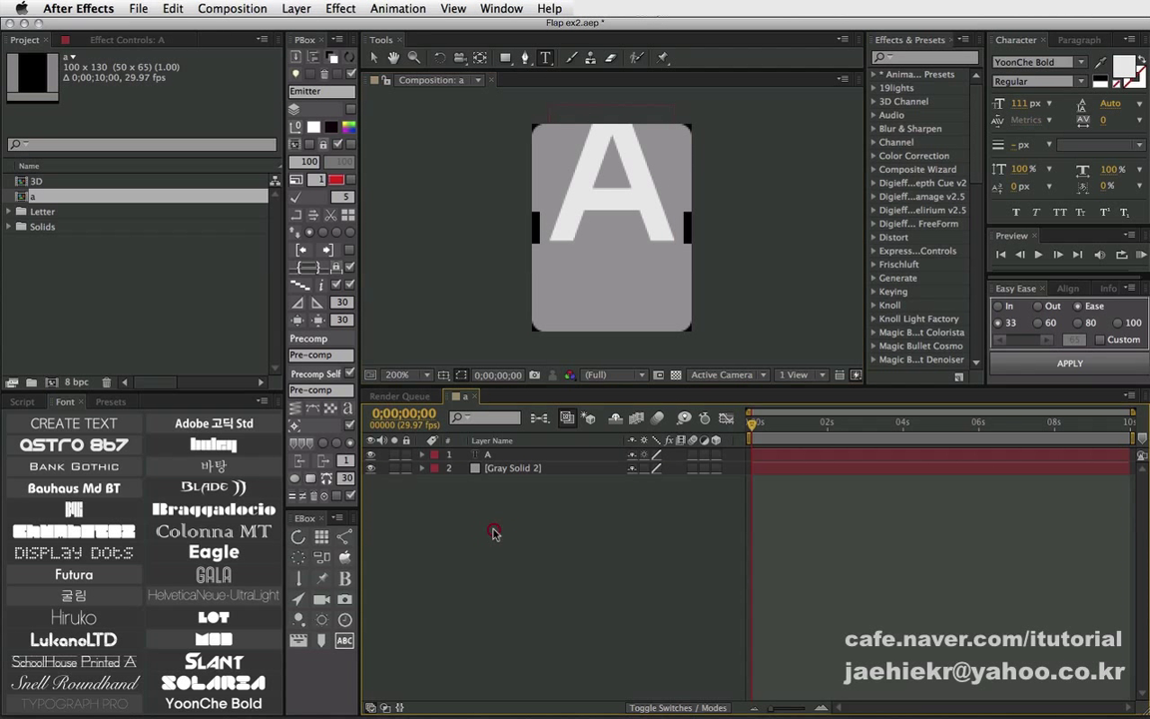
pyautogui.click(489, 459)
pyautogui.scroll(-1, 573, 291)
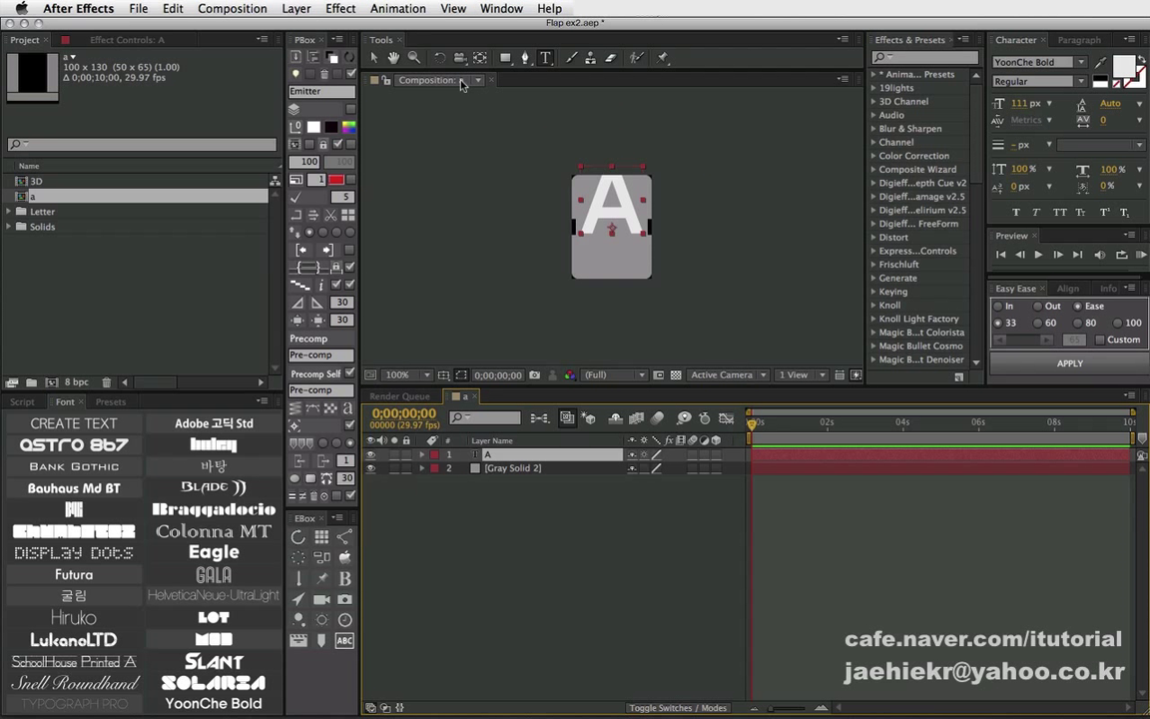
pyautogui.click(375, 57)
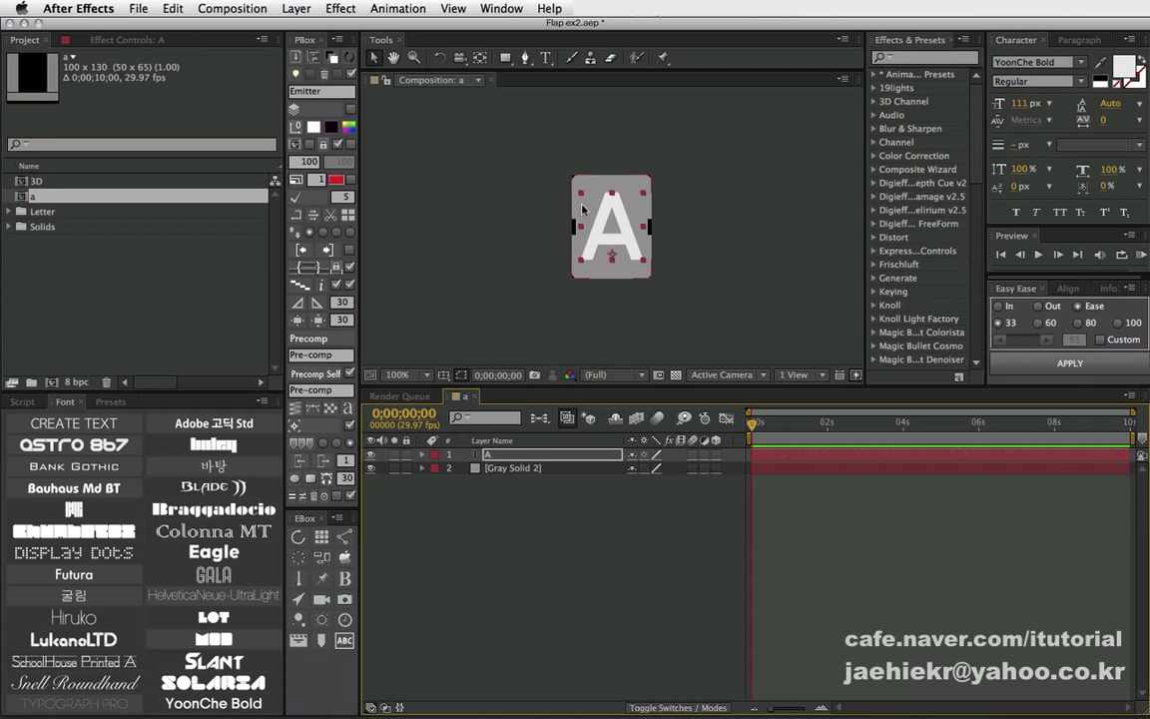
# Zoom the viewer to 200%, reselect layer A and open the Layer menu.
pyautogui.click(526, 486)
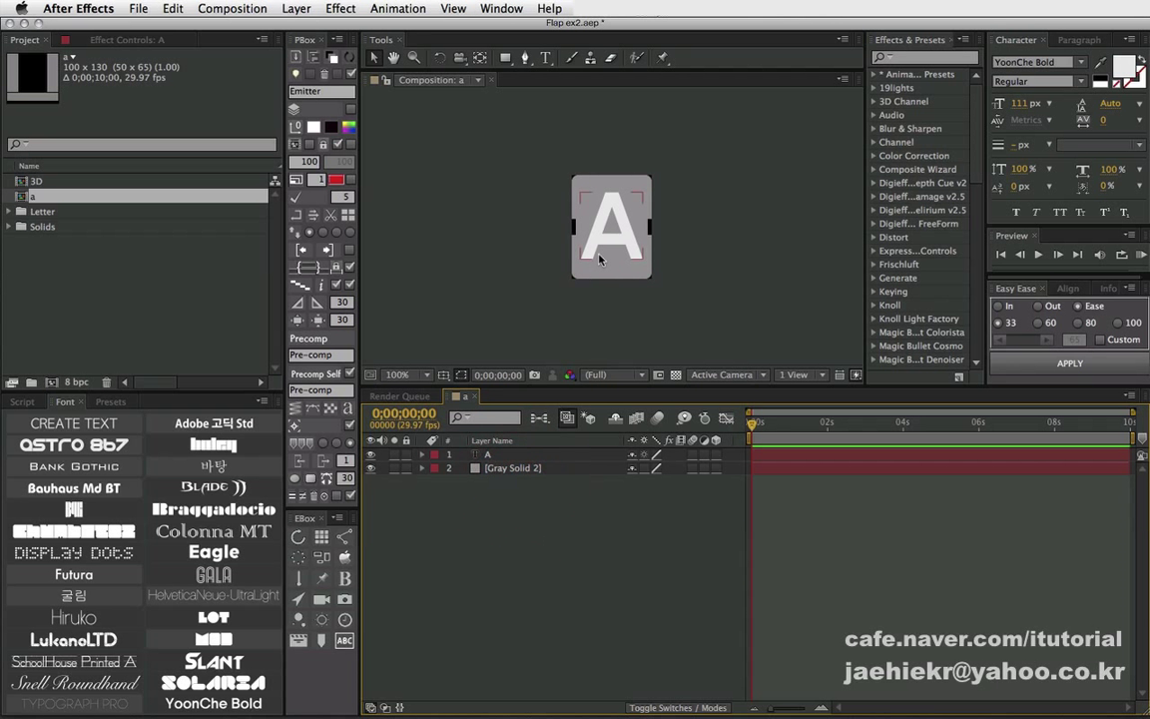
pyautogui.press('.')
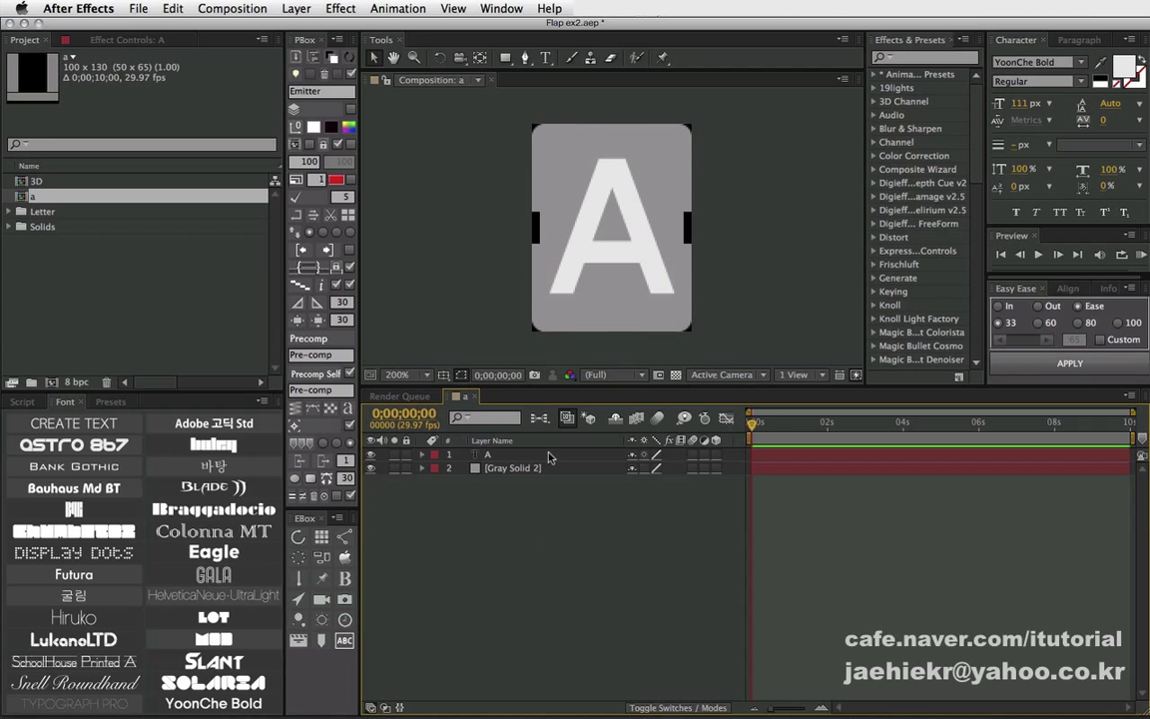
pyautogui.click(499, 455)
pyautogui.click(295, 8)
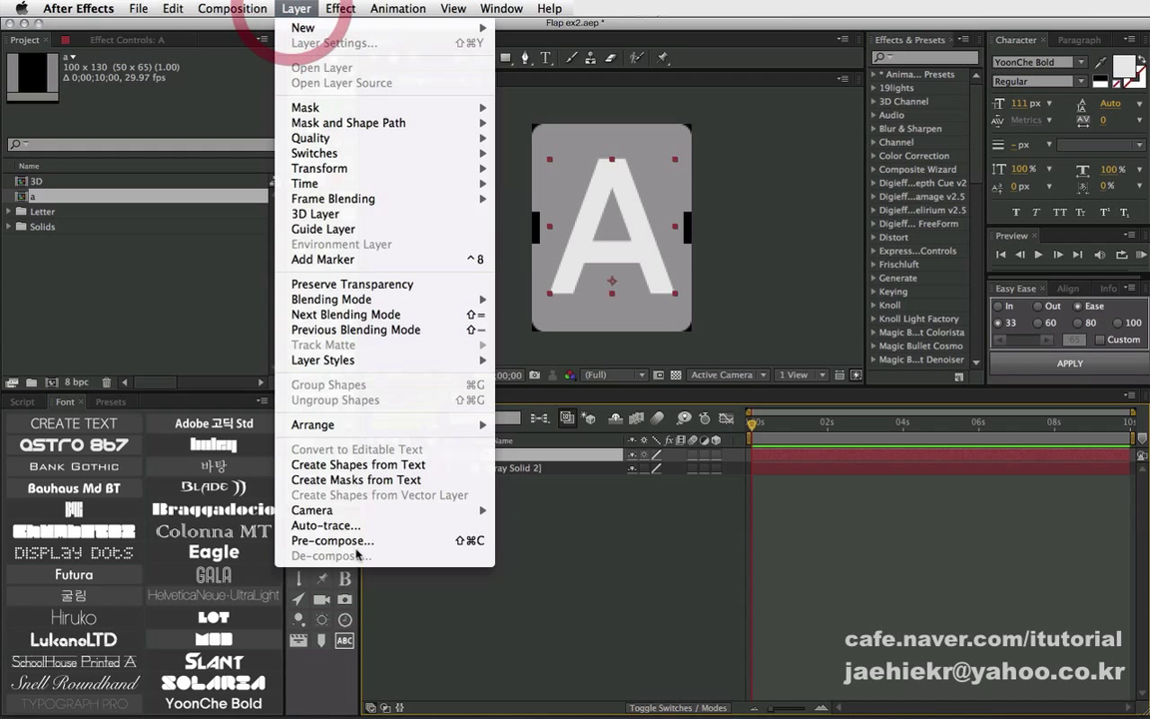
# Apply a Bevel and Emboss style to the A layer and set its Size to 0.
pyautogui.moveTo(349, 359)
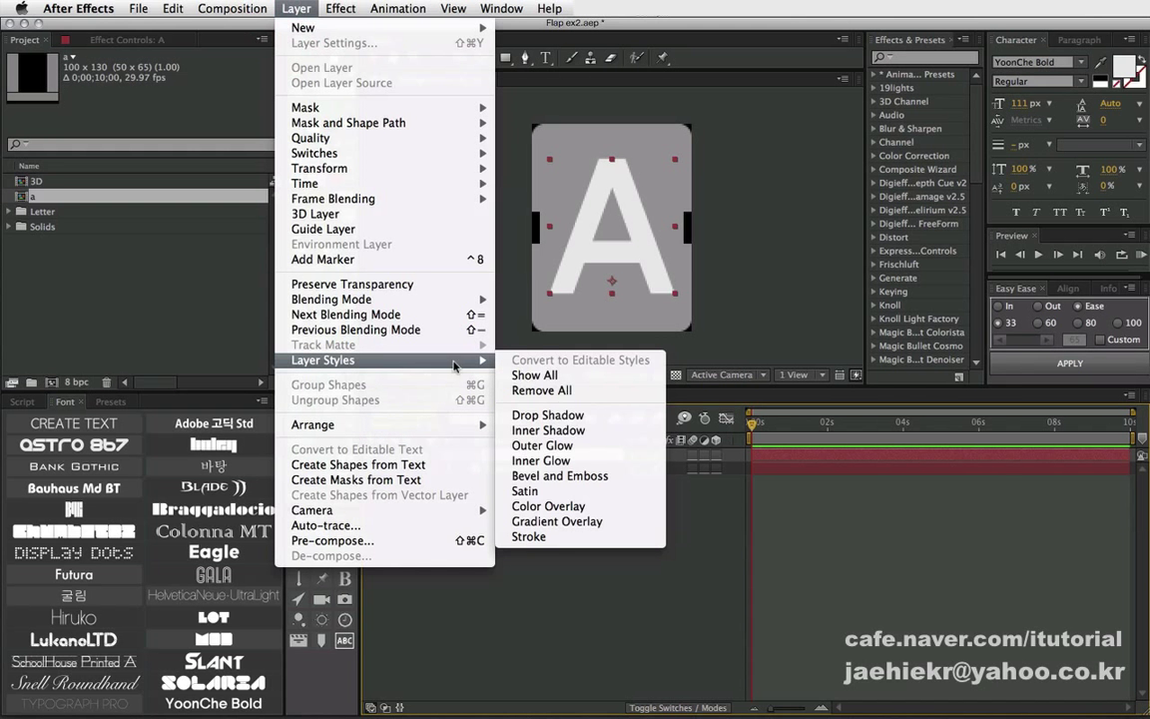
pyautogui.click(559, 475)
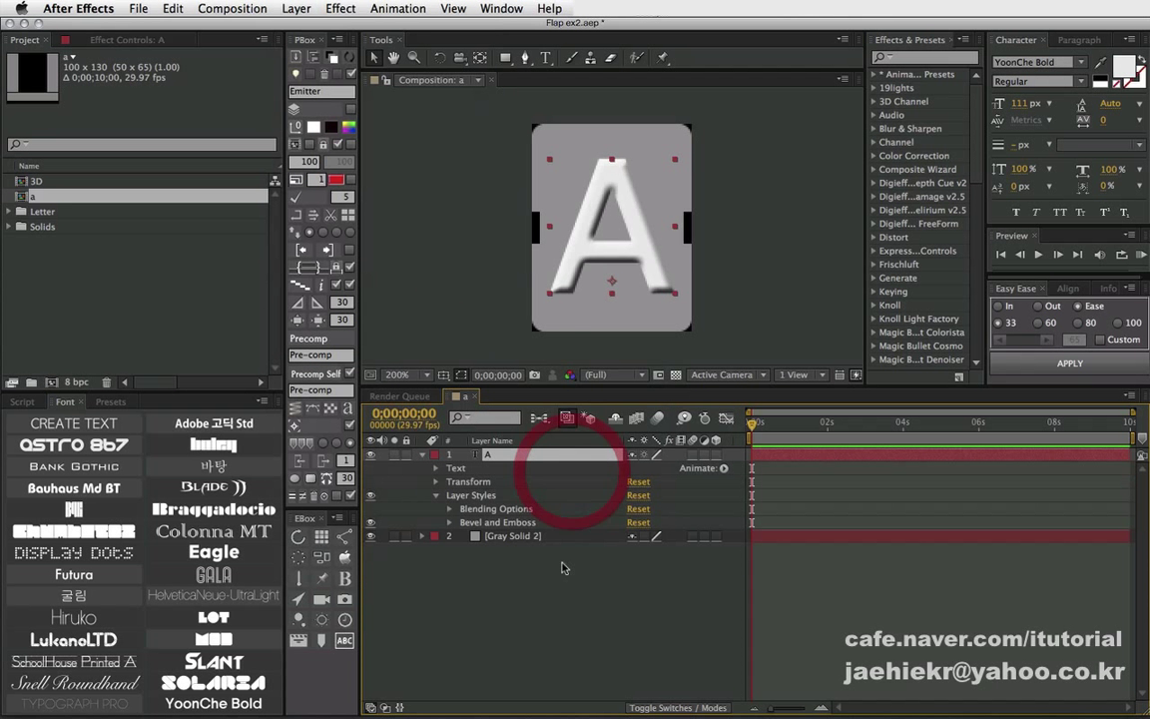
pyautogui.click(449, 508)
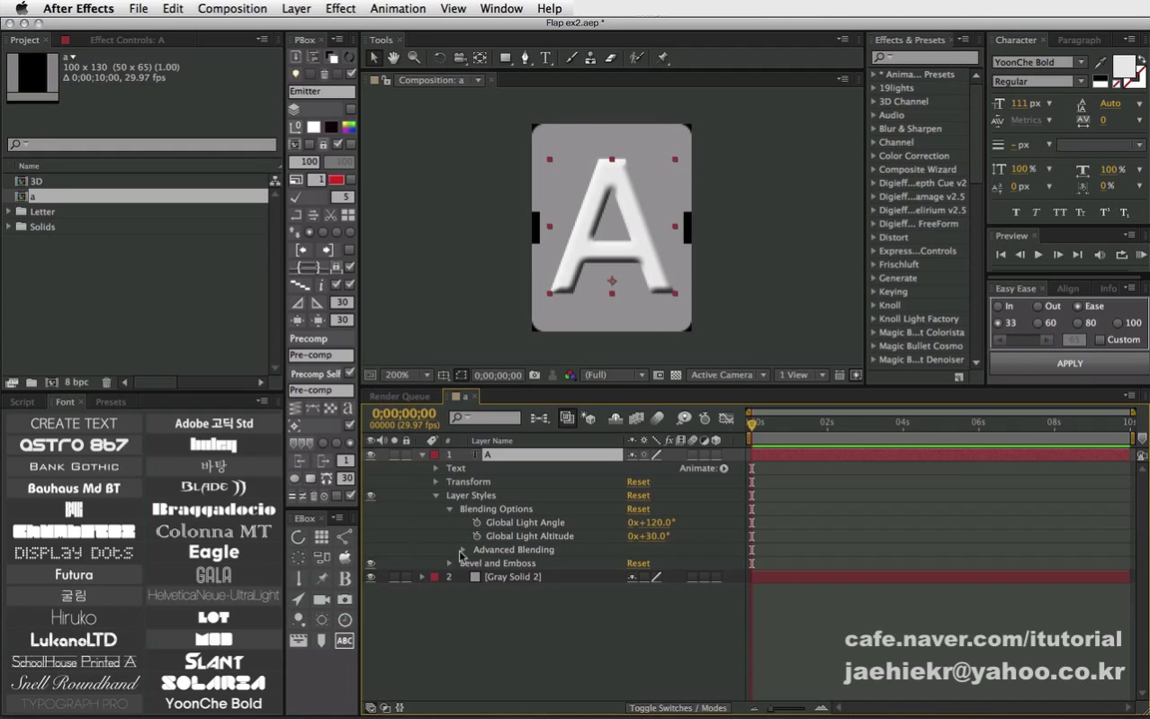
pyautogui.click(449, 508)
pyautogui.click(449, 522)
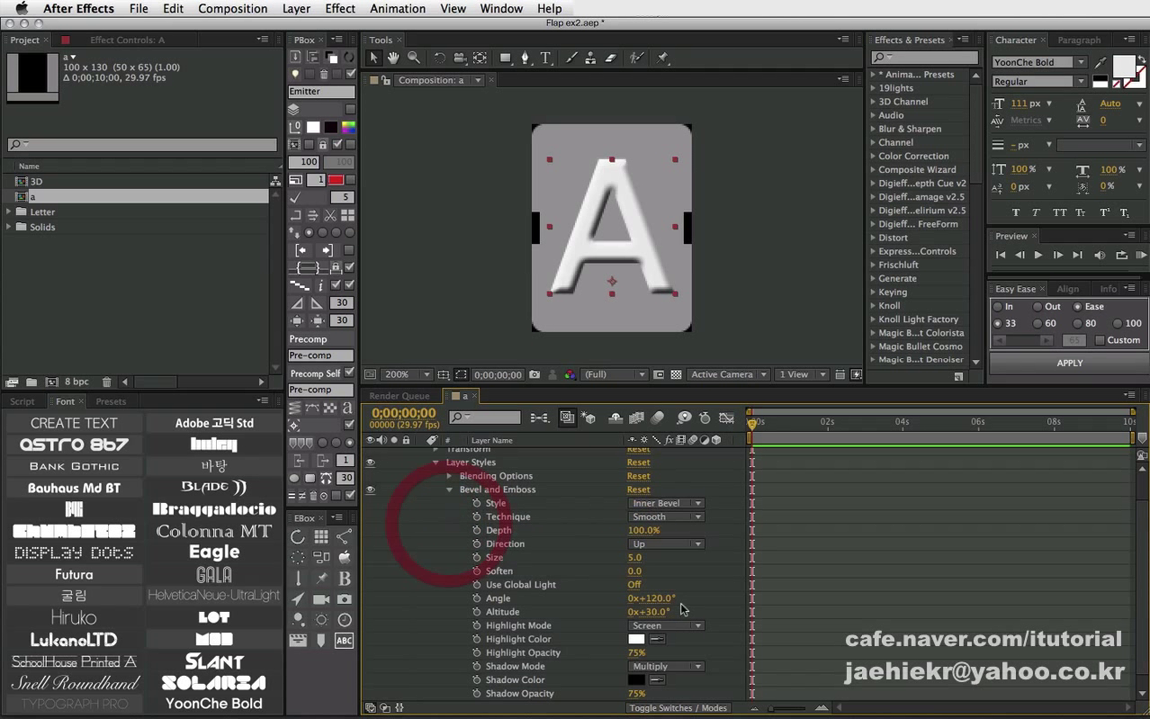
pyautogui.click(633, 557)
pyautogui.write('0')
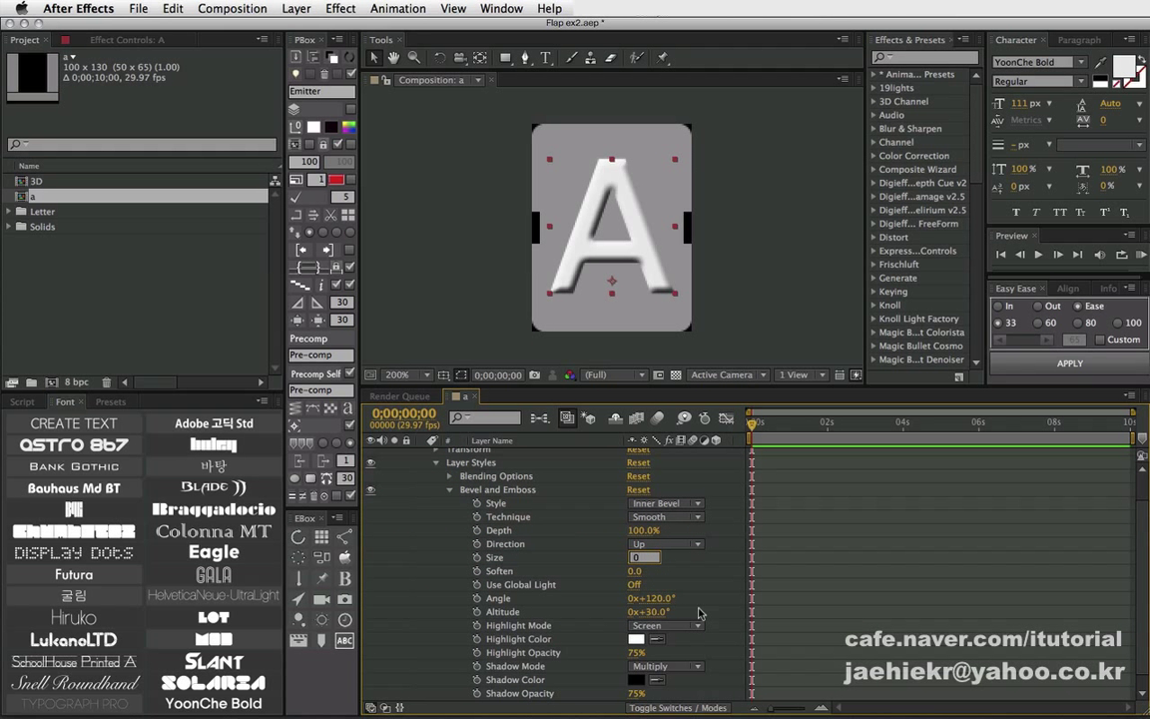
pyautogui.press('Return')
pyautogui.click(595, 586)
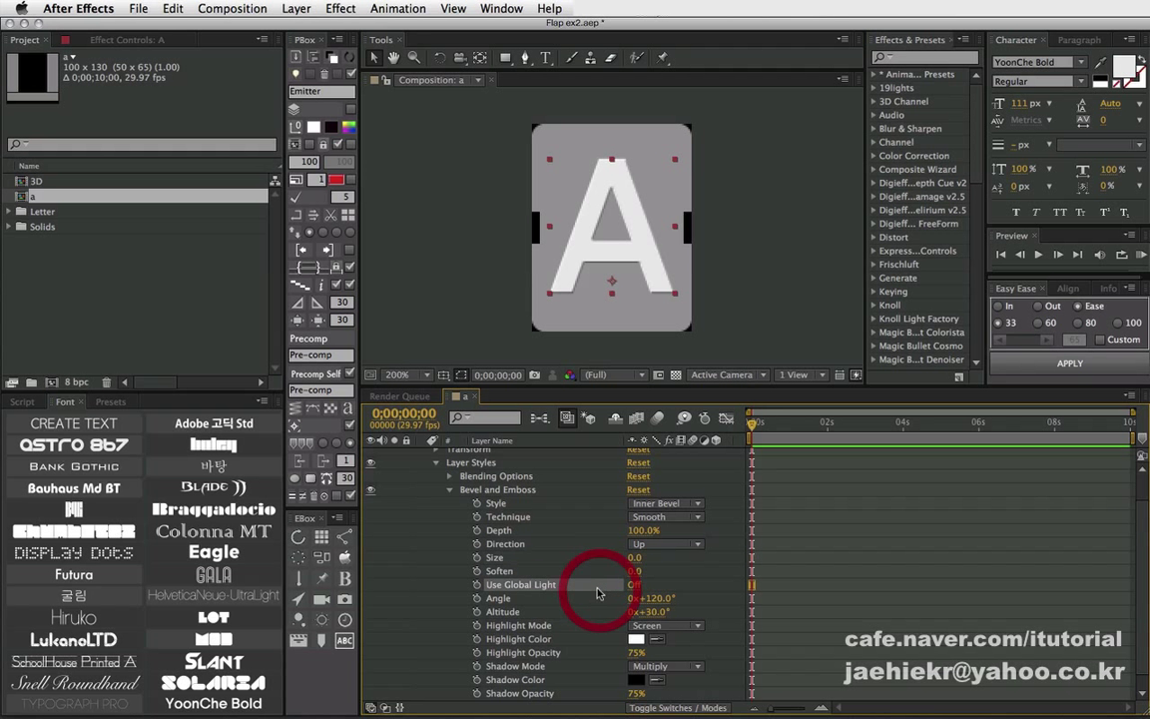
pyautogui.click(449, 489)
# Return the composition view to 100% and deselect the A text layer.
pyautogui.press(',')
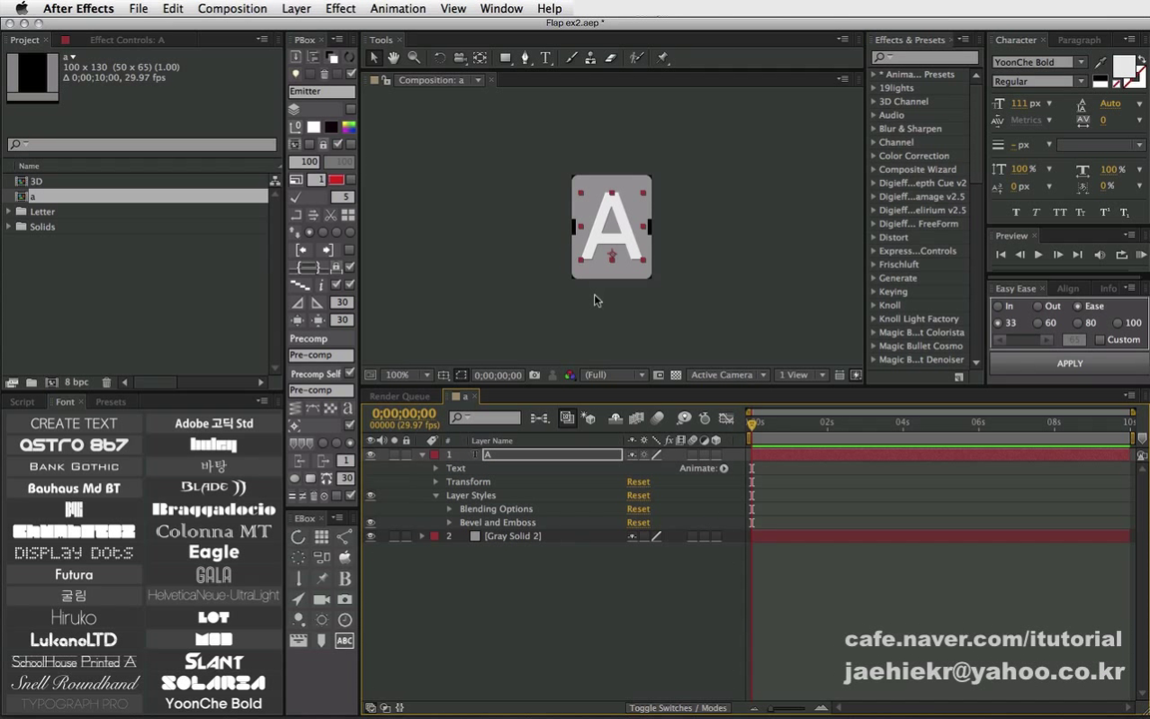
pyautogui.click(371, 527)
pyautogui.click(372, 527)
pyautogui.click(372, 527)
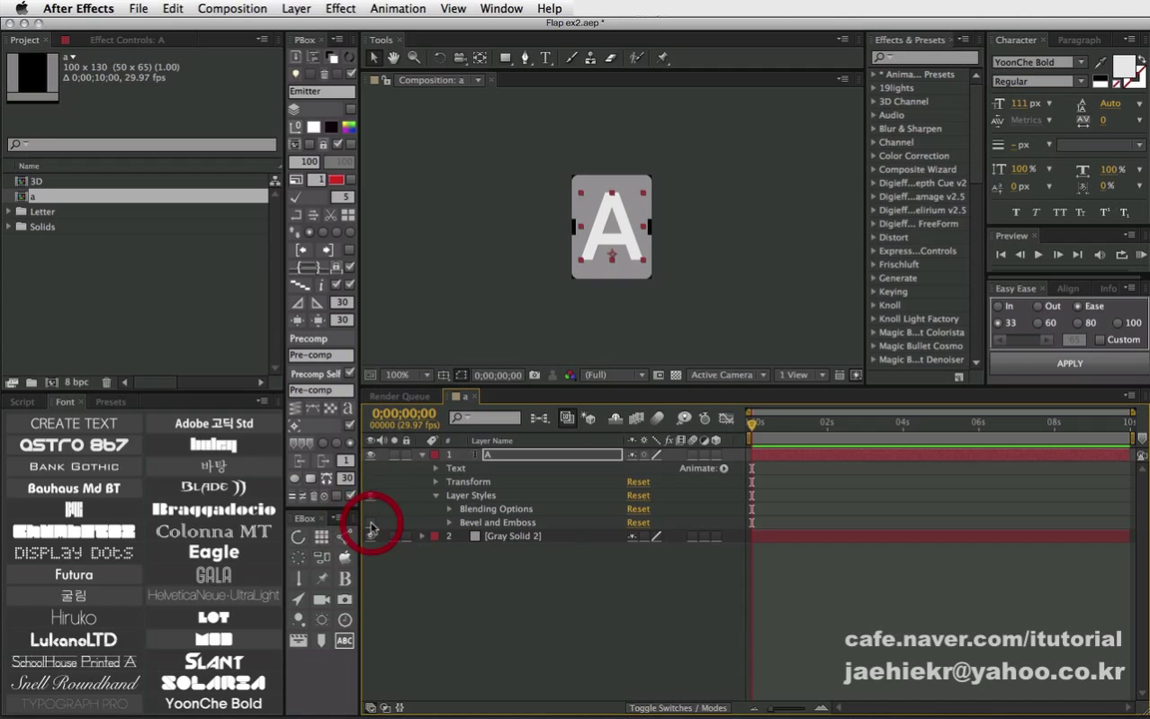
pyautogui.click(372, 527)
pyautogui.click(489, 564)
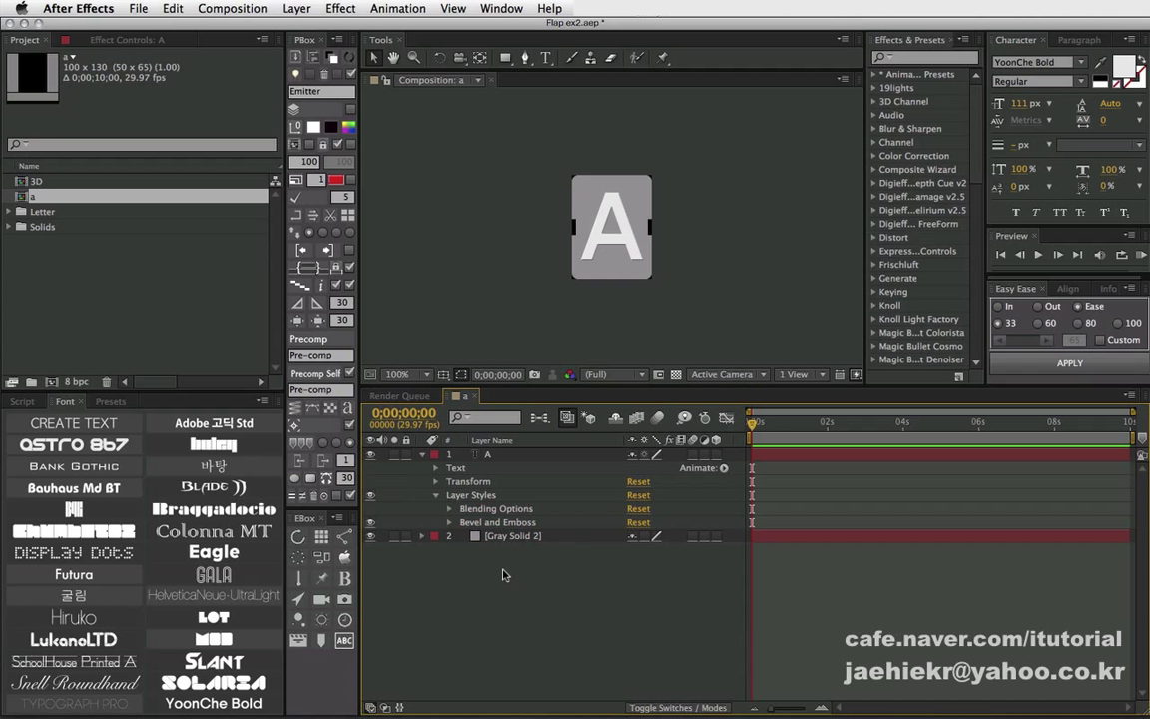
# Apply a Generate > Ramp effect to the Gray Solid 2 layer.
pyautogui.click(491, 536)
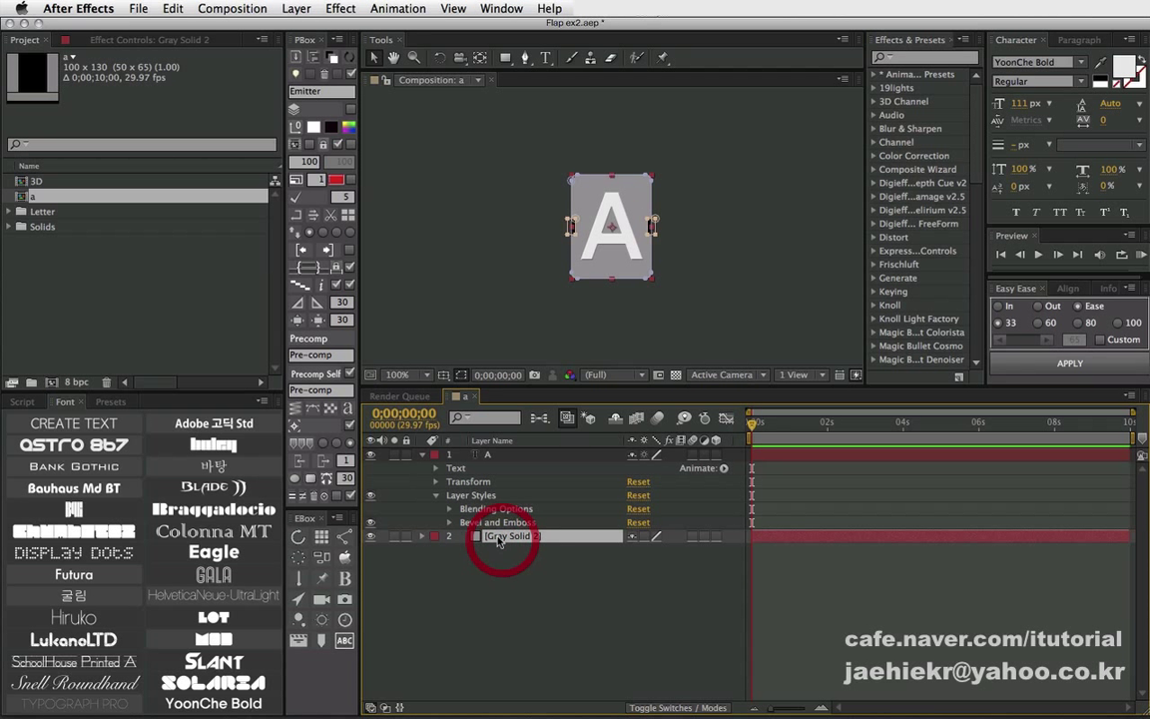
pyautogui.click(422, 455)
pyautogui.click(513, 511)
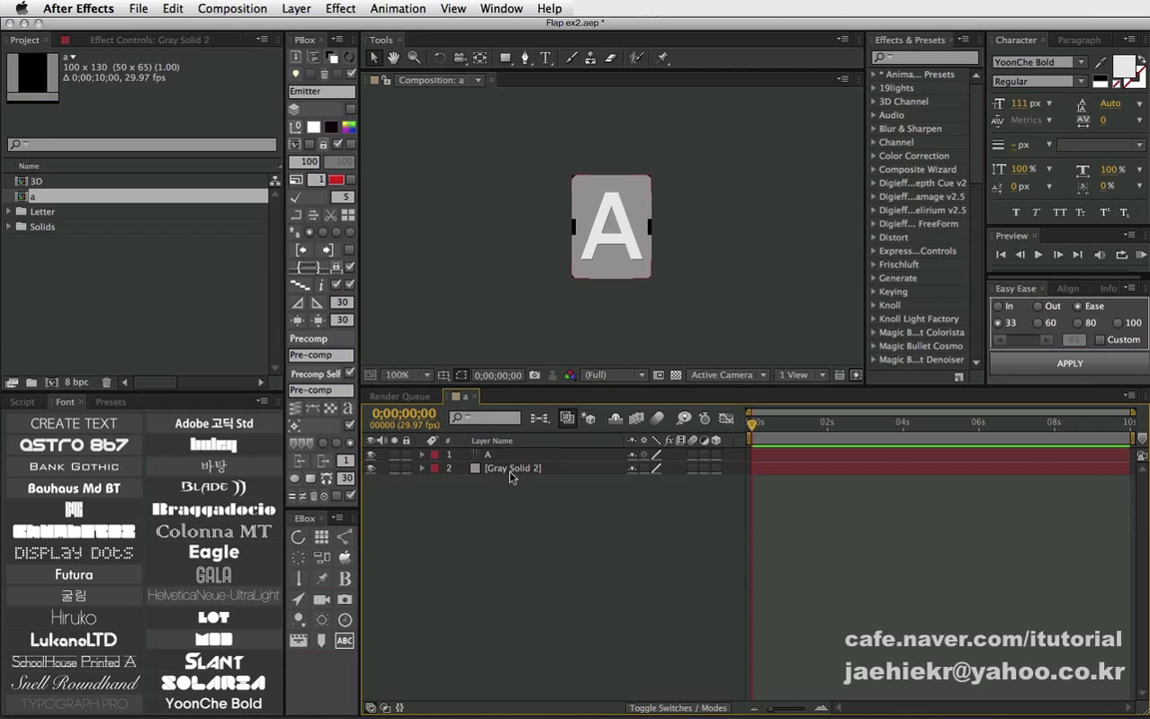
pyautogui.click(500, 469)
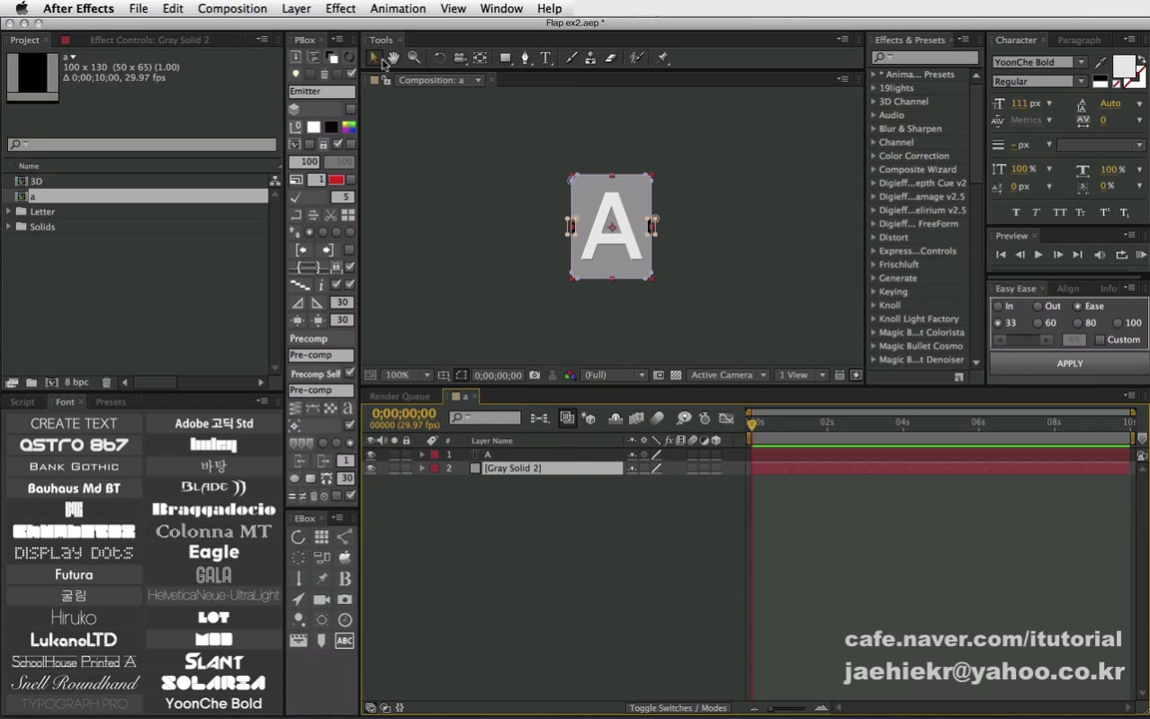
pyautogui.click(340, 8)
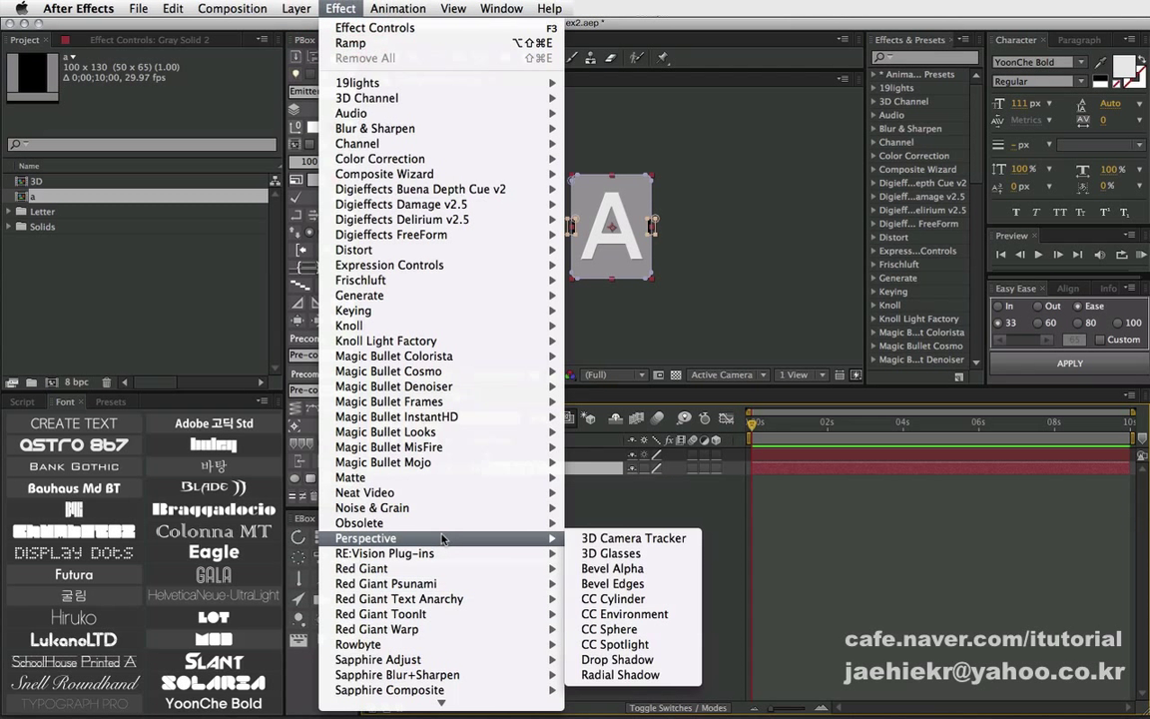
pyautogui.moveTo(472, 287)
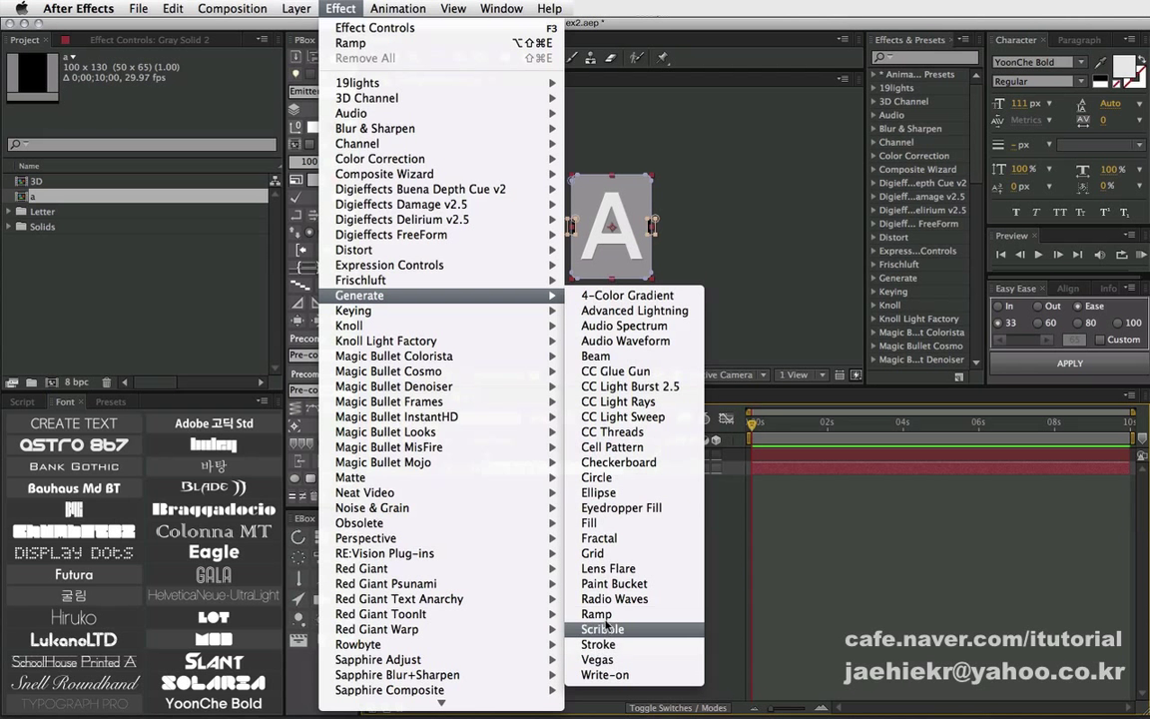
pyautogui.click(597, 614)
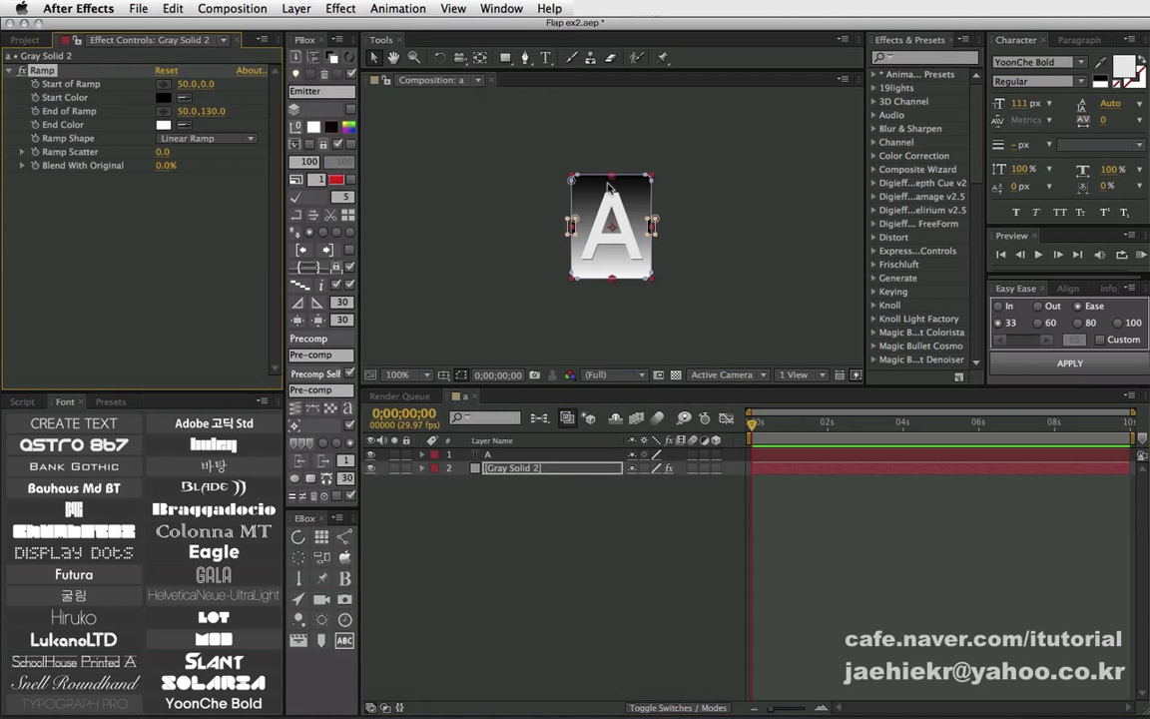
# Make it a Radial Ramp starting at the card's top-left and ending bottom-right.
pyautogui.moveTo(619, 177); pyautogui.dragTo(588, 192)
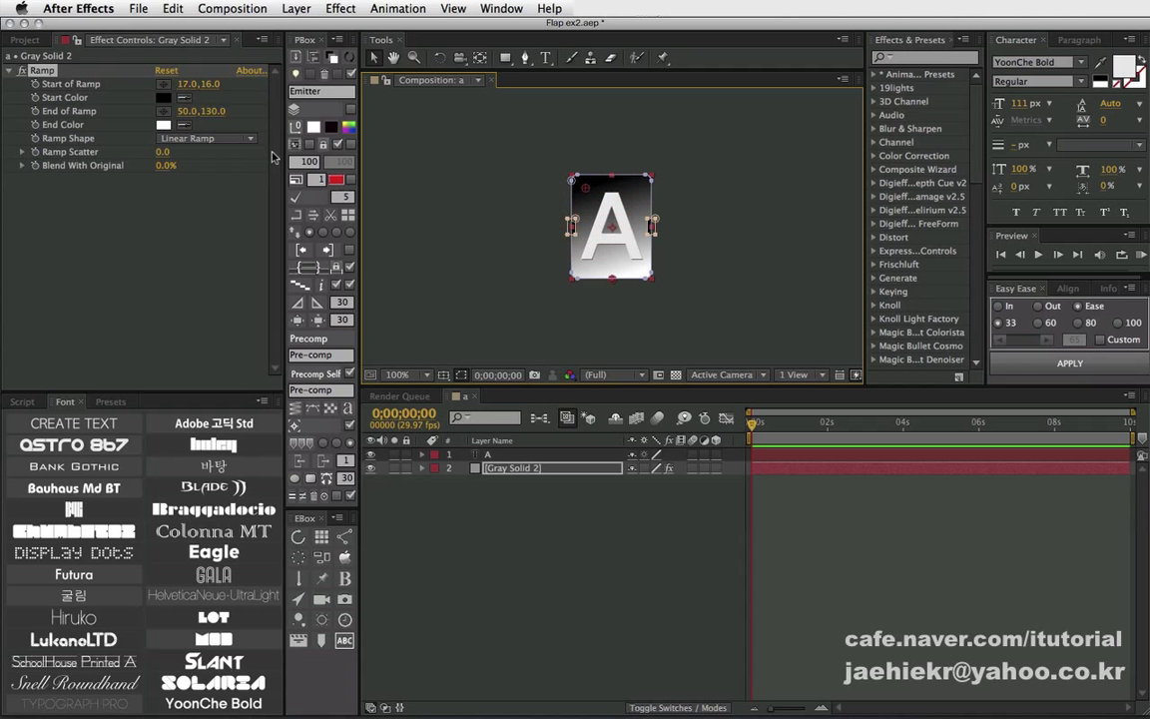
pyautogui.click(210, 138)
pyautogui.click(215, 158)
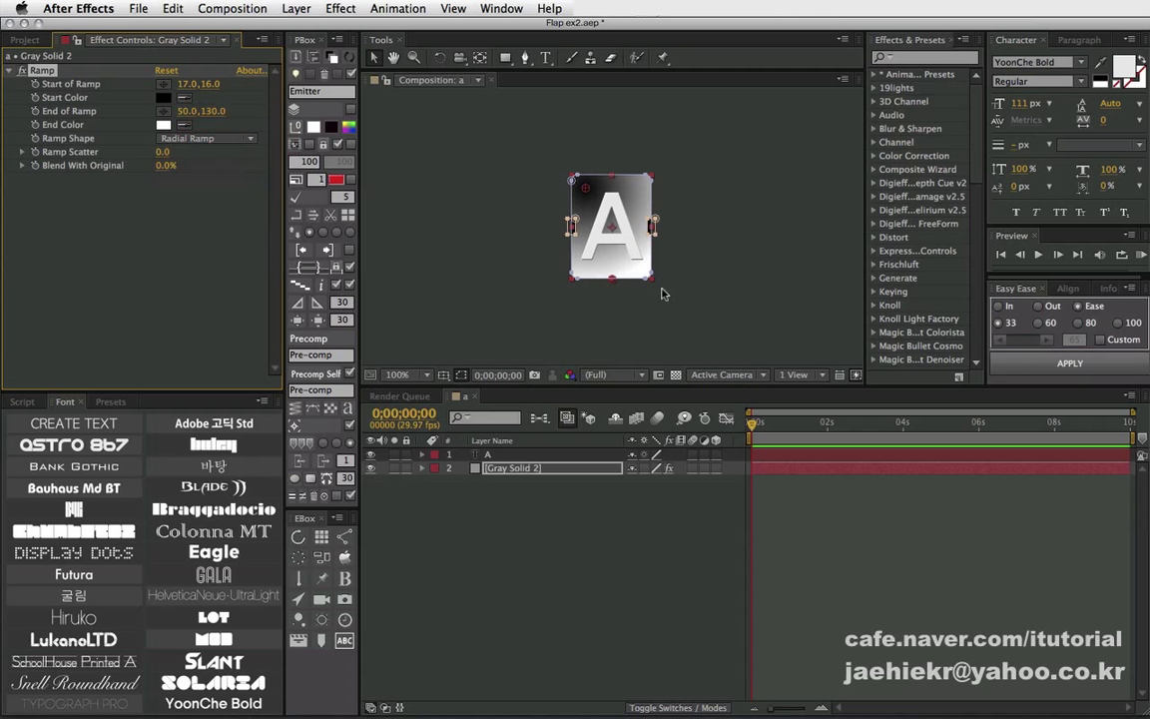
pyautogui.moveTo(614, 281); pyautogui.dragTo(654, 283)
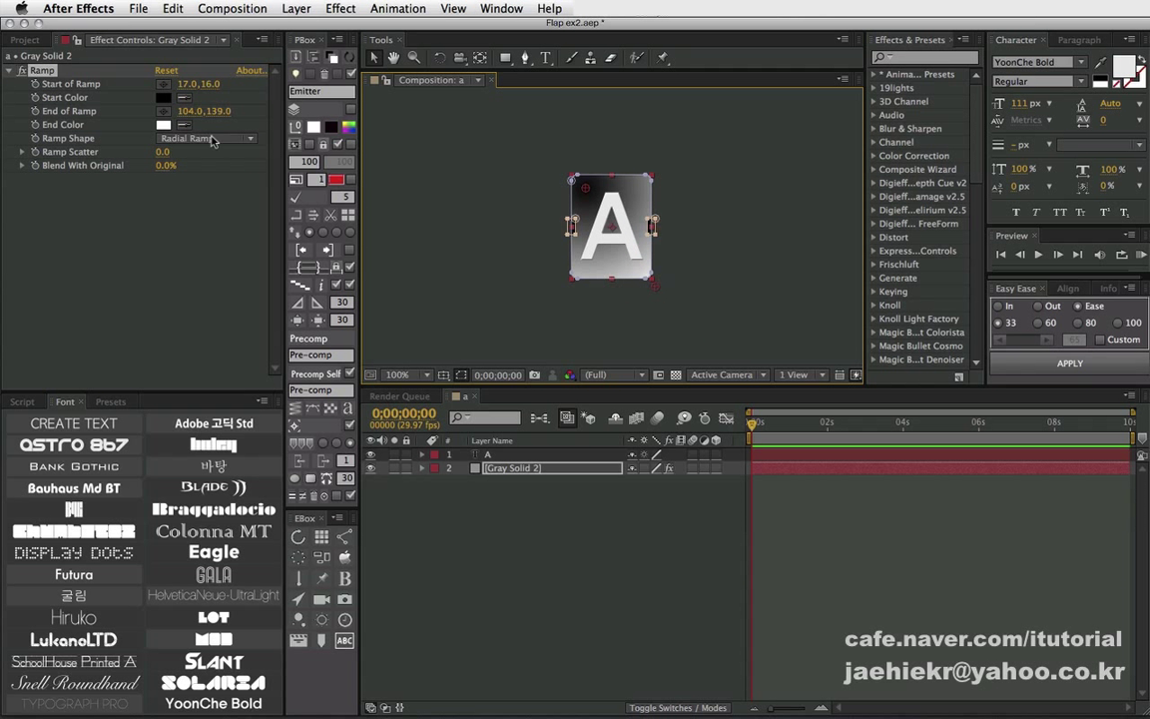
# Set the ramp start colour to light grey #B6B6B6 and end colour to #7A7A7A.
pyautogui.click(164, 98)
pyautogui.moveTo(520, 385)
pyautogui.mouseDown()
pyautogui.moveTo(518, 353)
pyautogui.moveTo(520, 399)
pyautogui.mouseUp()
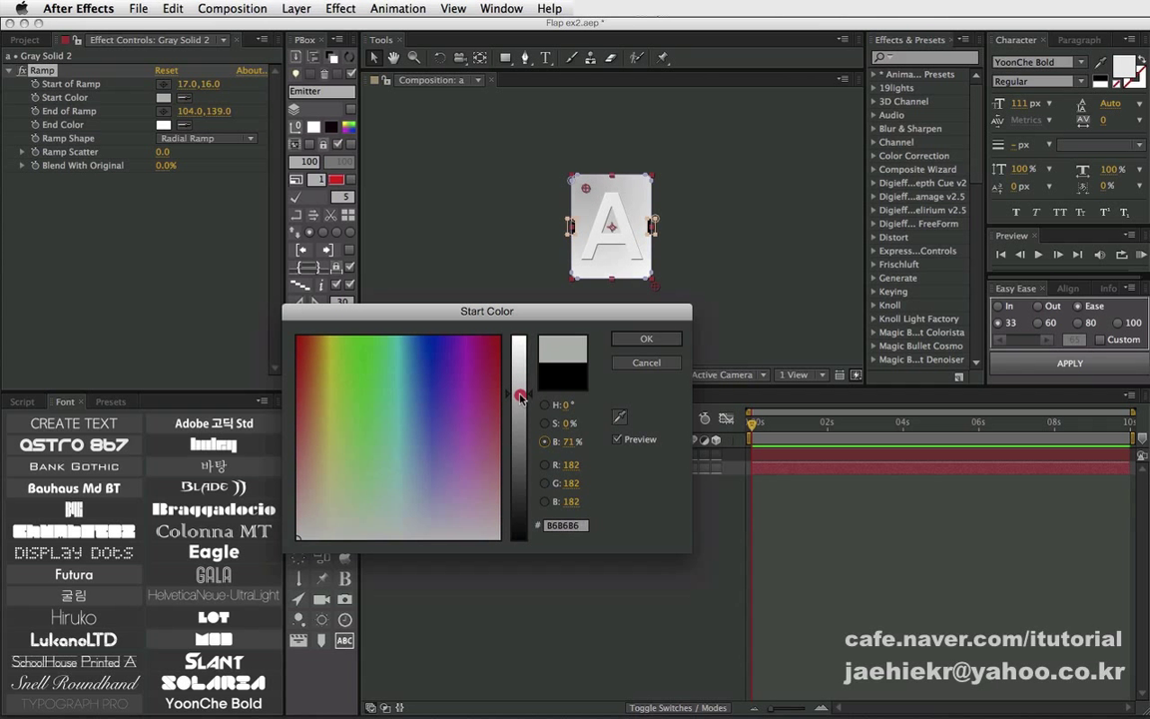
pyautogui.click(629, 337)
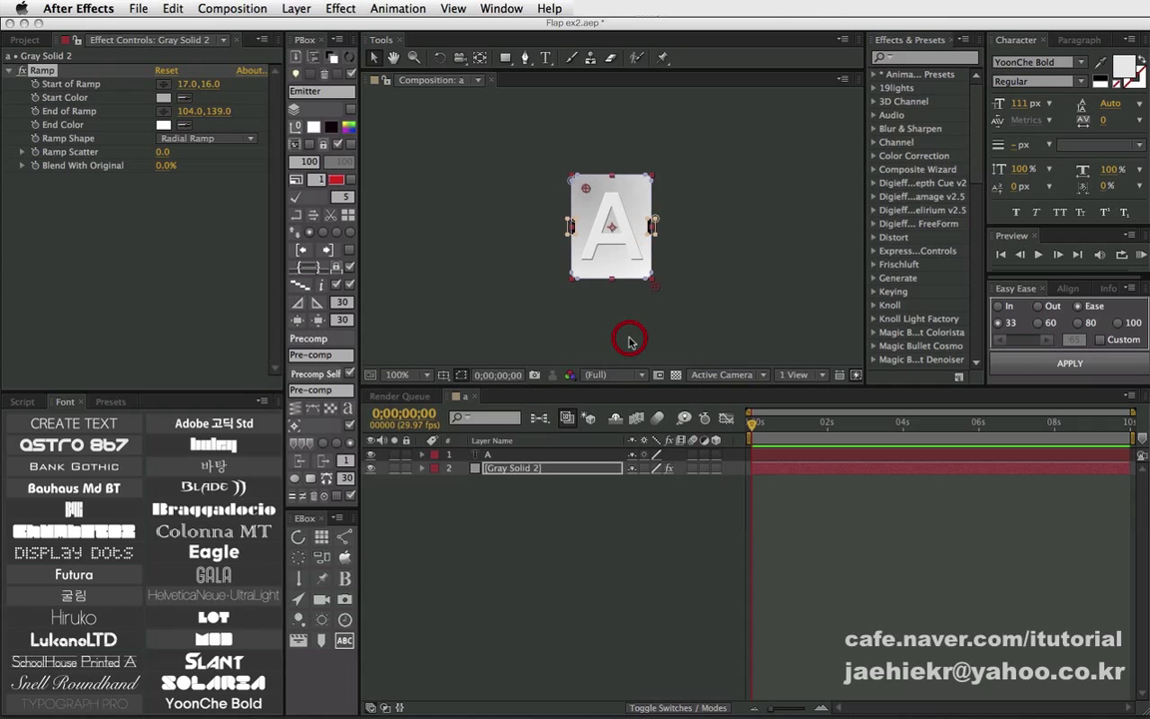
pyautogui.click(183, 126)
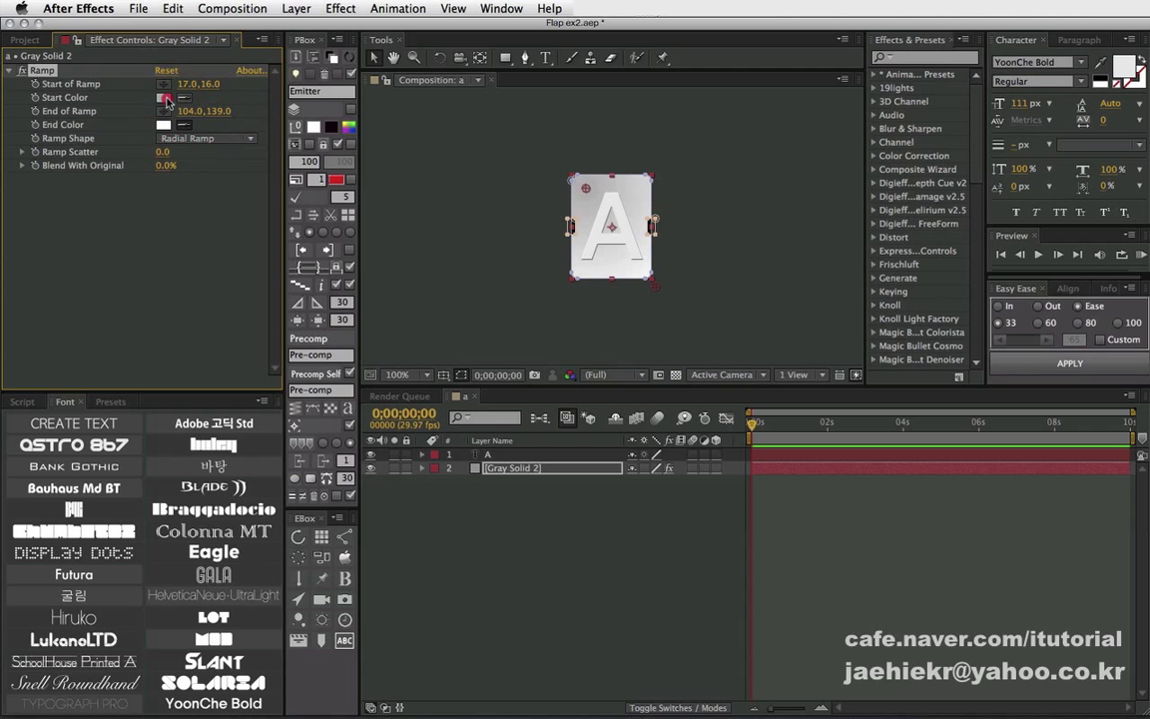
pyautogui.click(157, 96)
pyautogui.click(165, 126)
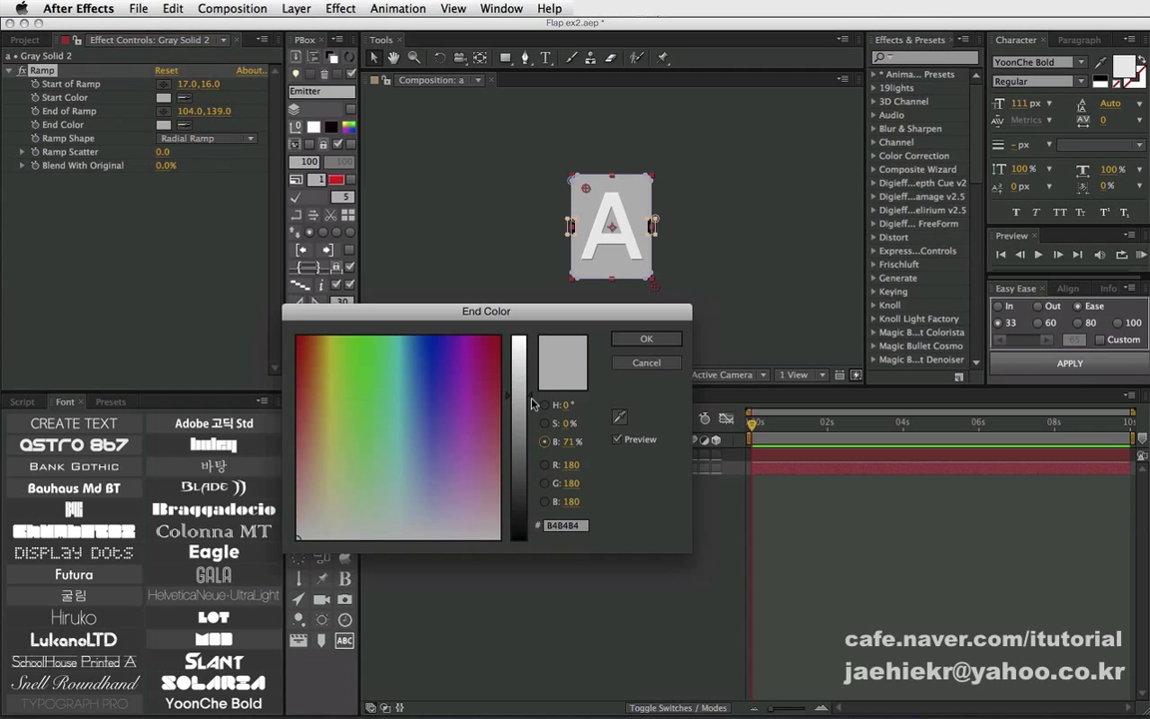
pyautogui.moveTo(533, 400); pyautogui.dragTo(532, 450)
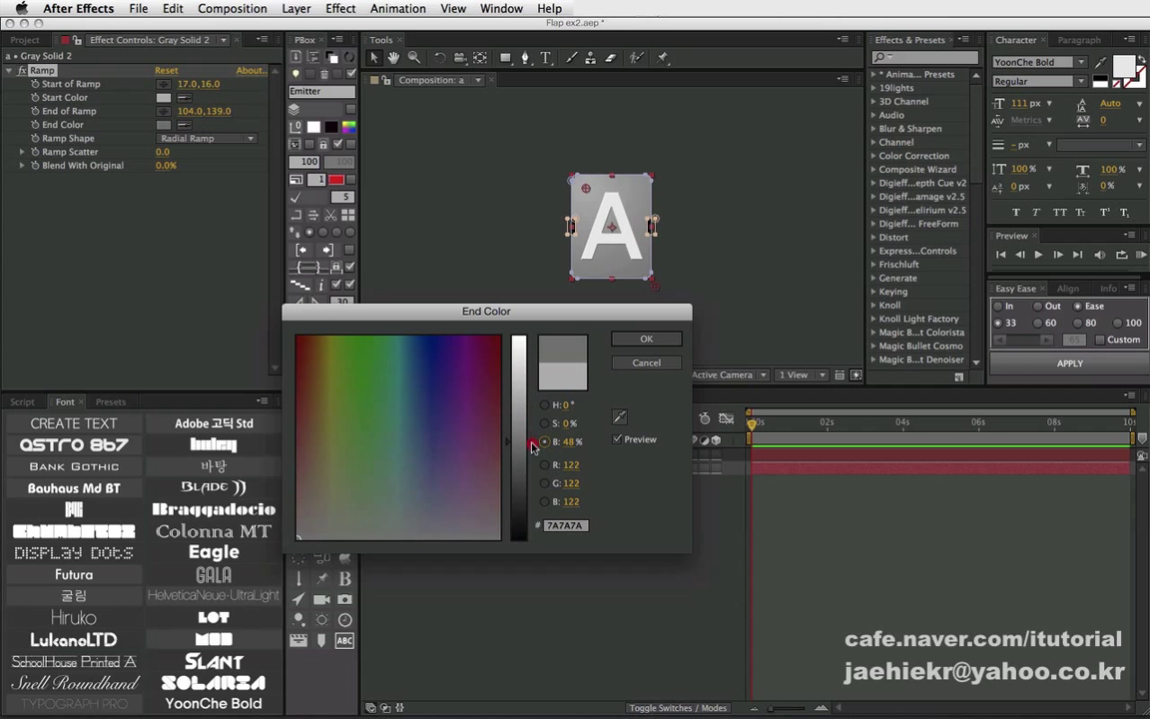
pyautogui.click(635, 340)
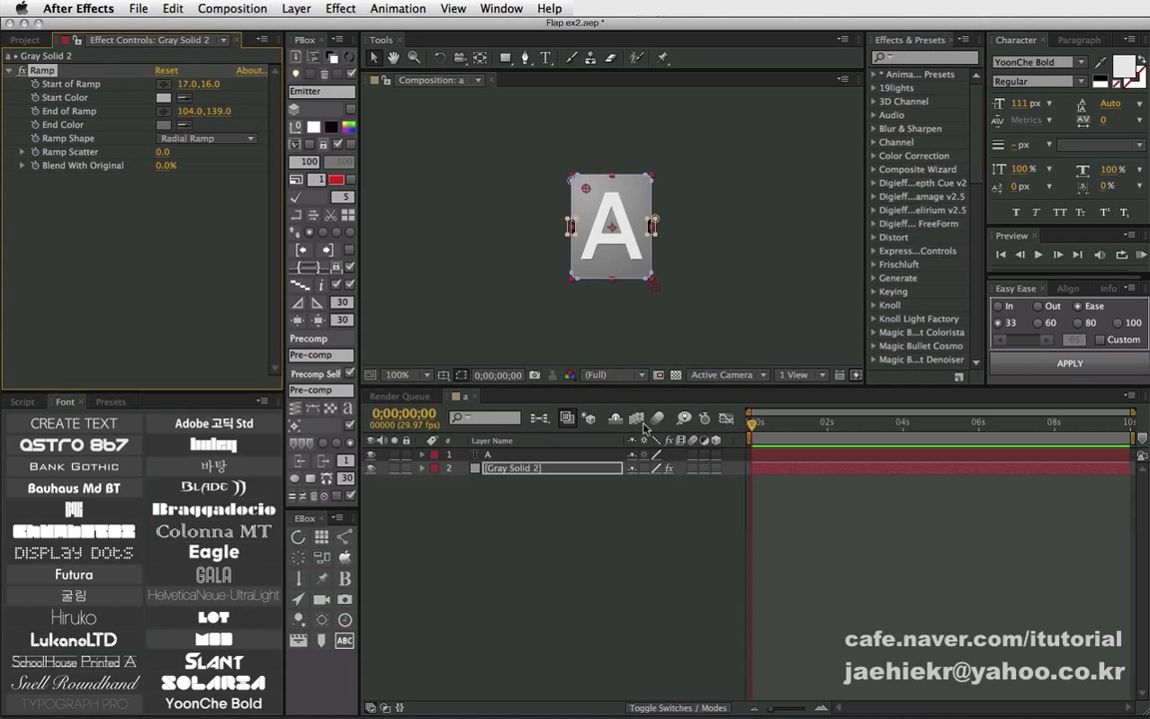
pyautogui.click(579, 517)
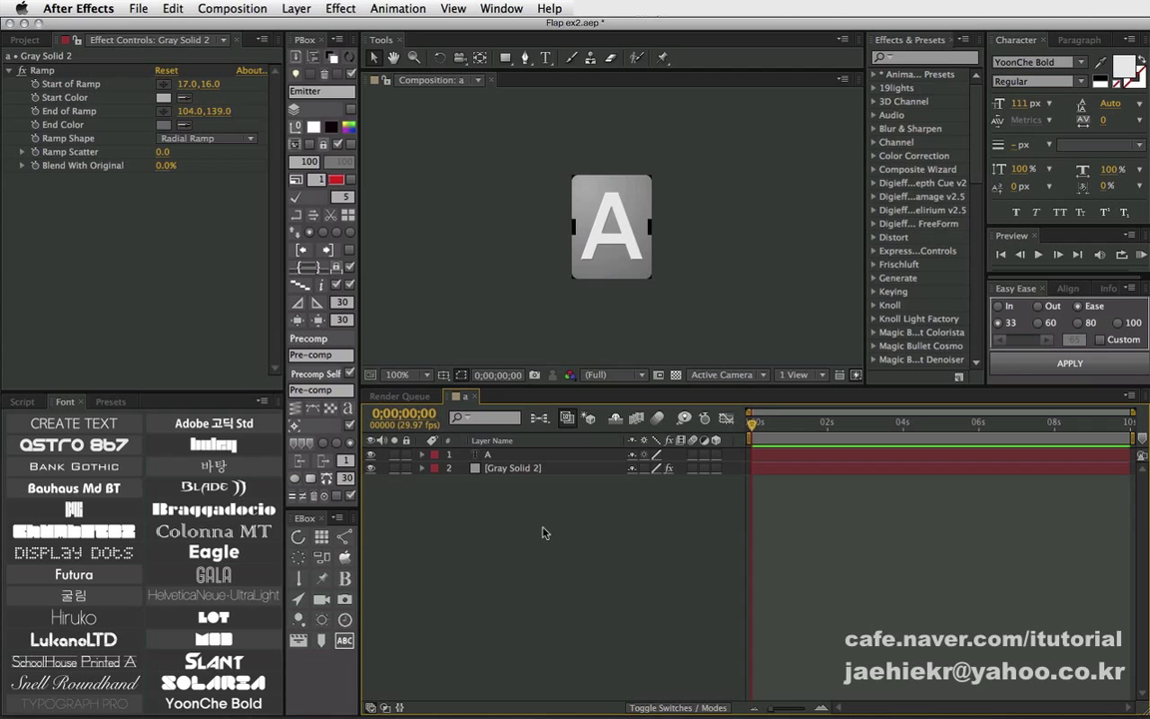
# Nest comp a in a new composition by dragging it onto Create New Composition.
pyautogui.click(494, 458)
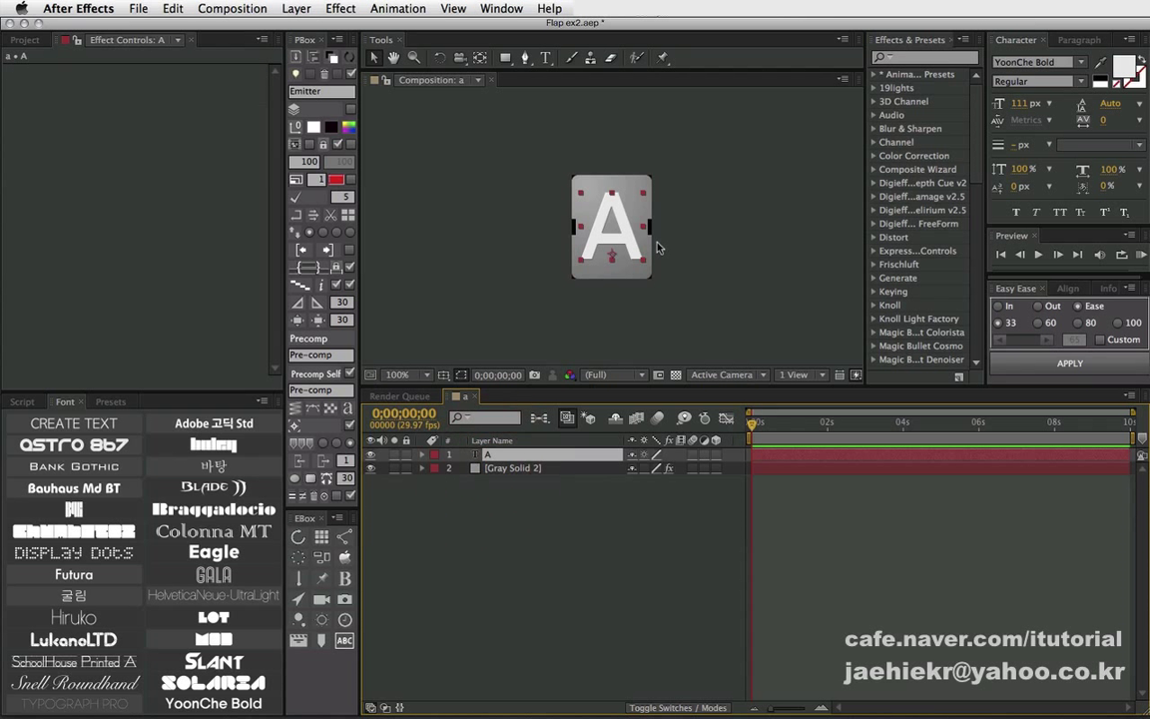
pyautogui.click(521, 499)
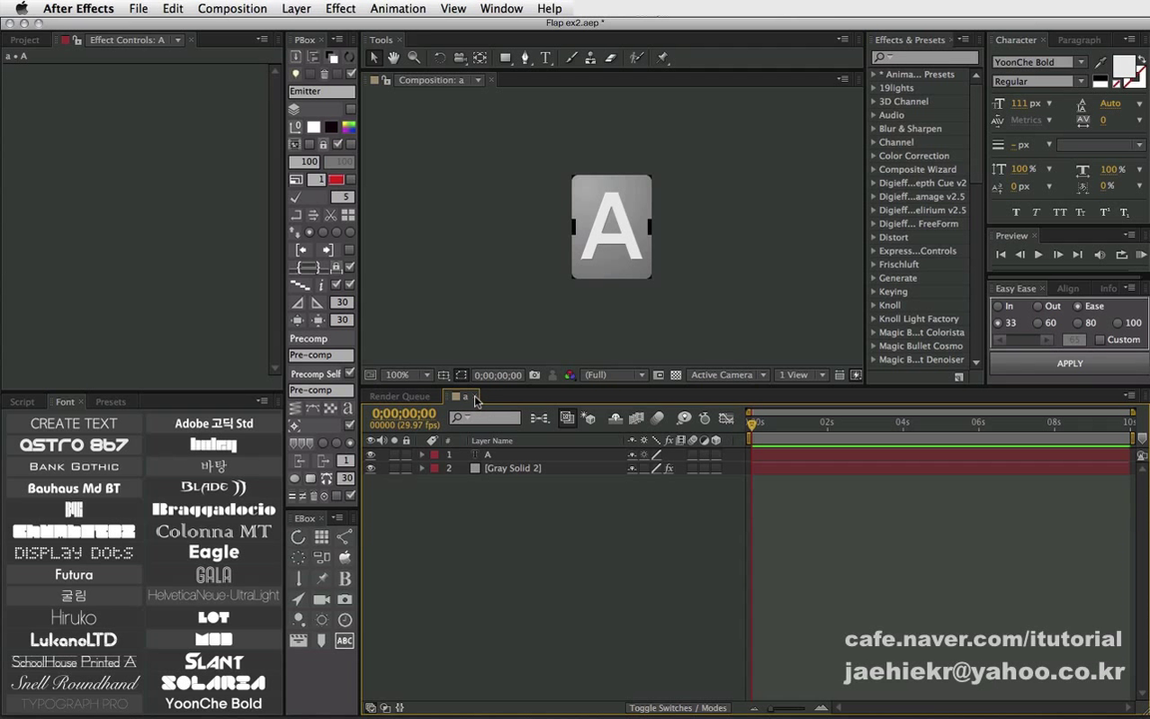
pyautogui.click(420, 398)
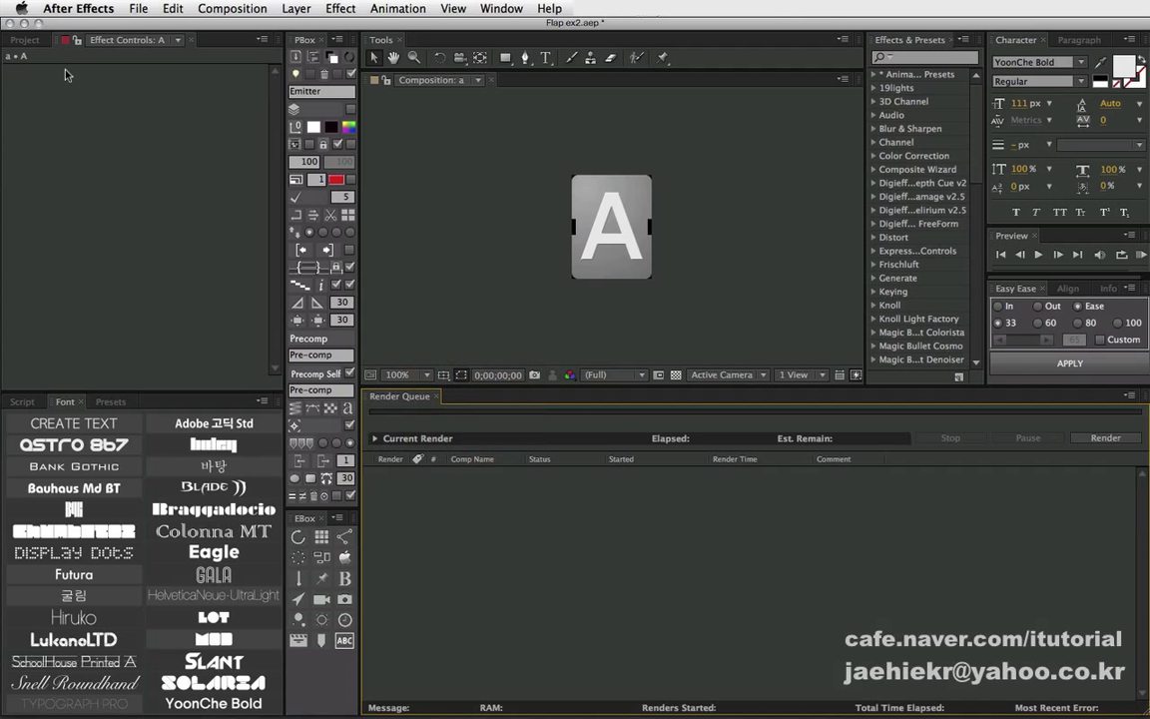
pyautogui.click(25, 40)
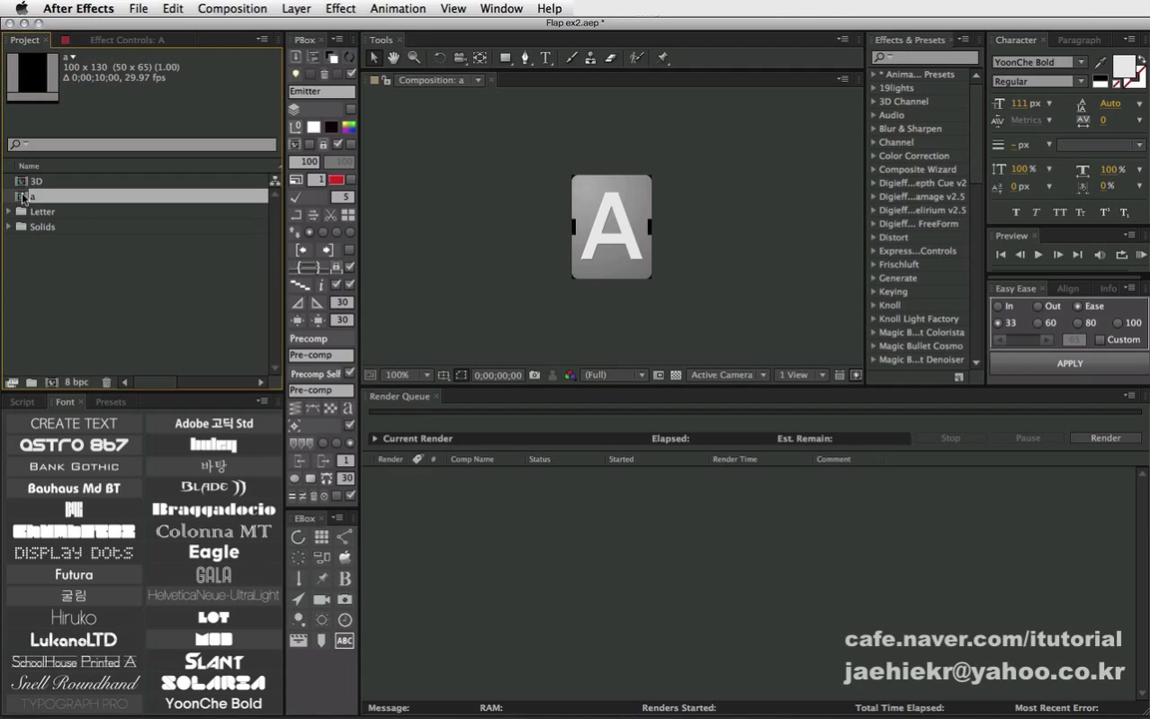
pyautogui.moveTo(22, 197); pyautogui.dragTo(51, 383)
# Rename the new composition to '3D Flap' and select layer a in its timeline.
pyautogui.click(38, 212)
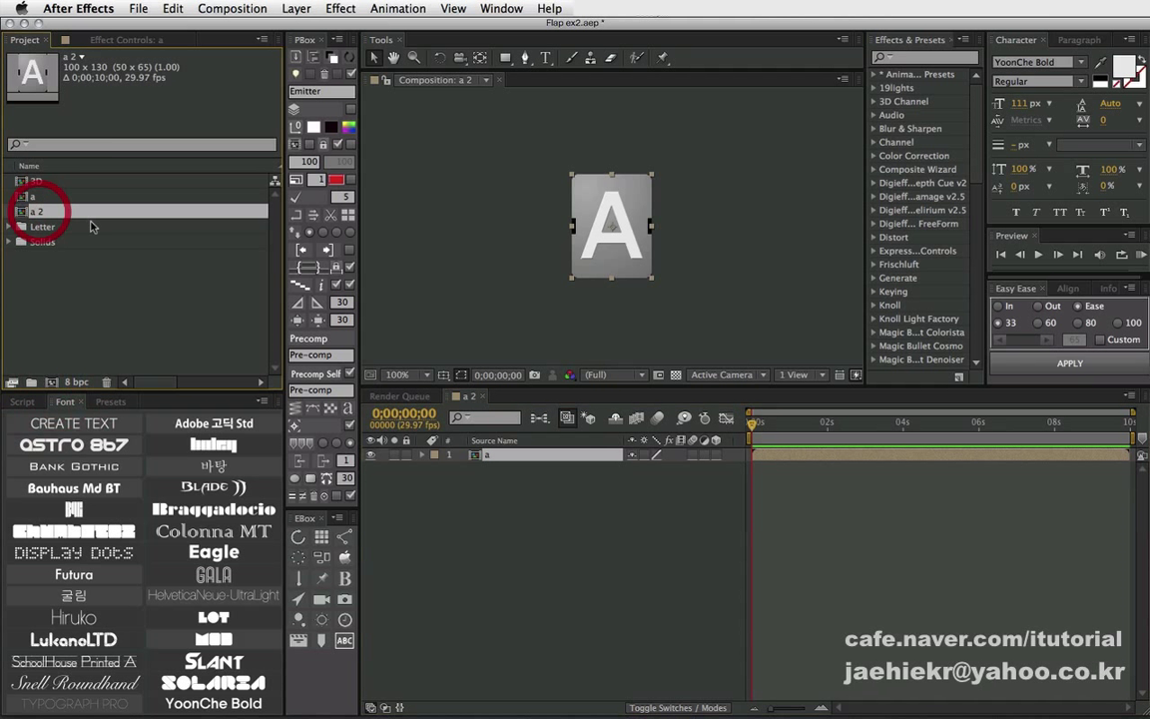
pyautogui.press('Return')
pyautogui.write('B')
pyautogui.write('3D Flap')
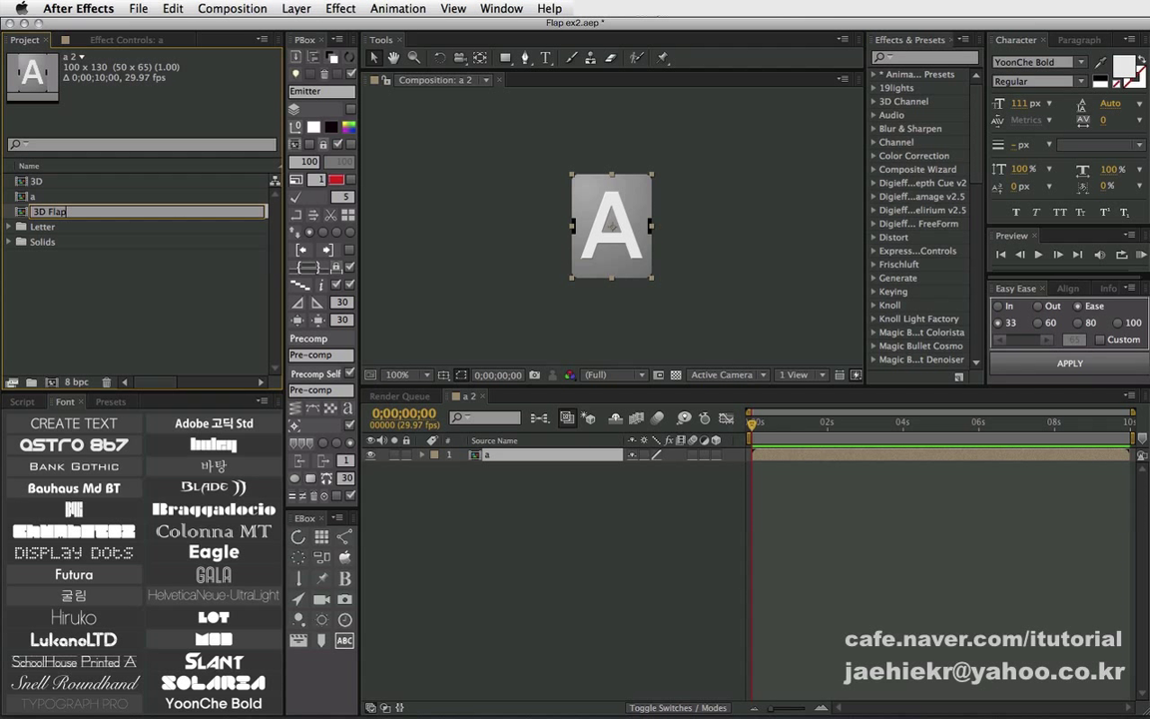
pyautogui.press('Return')
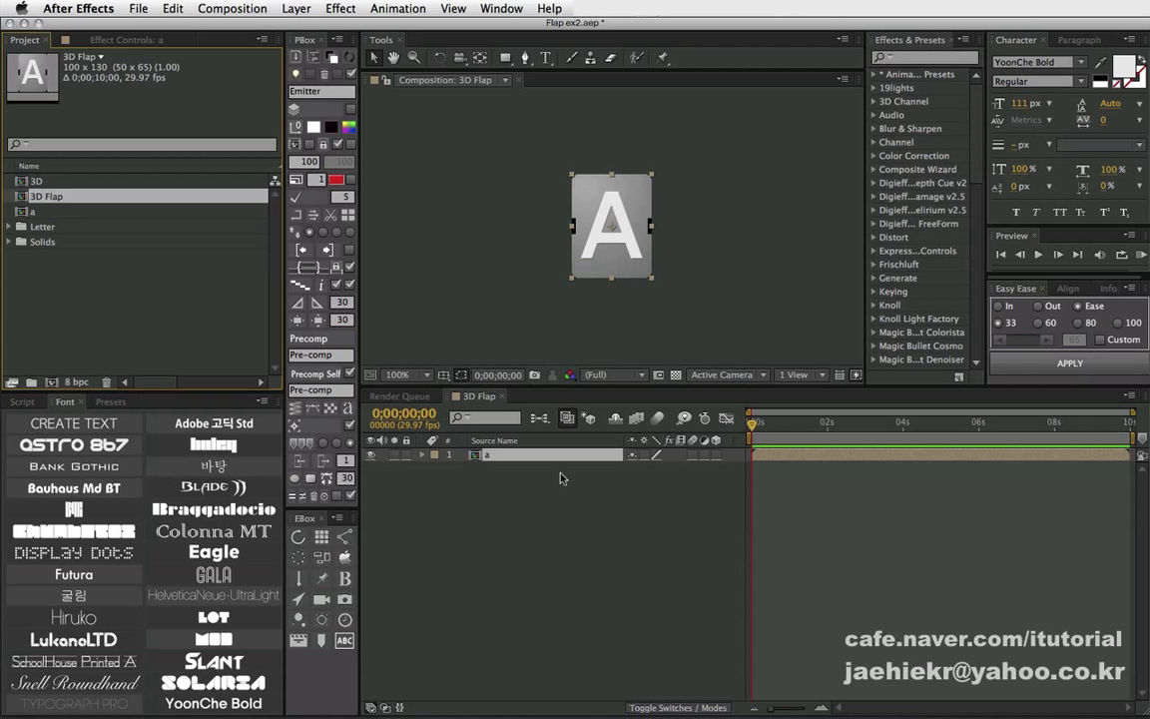
pyautogui.click(513, 490)
pyautogui.click(503, 455)
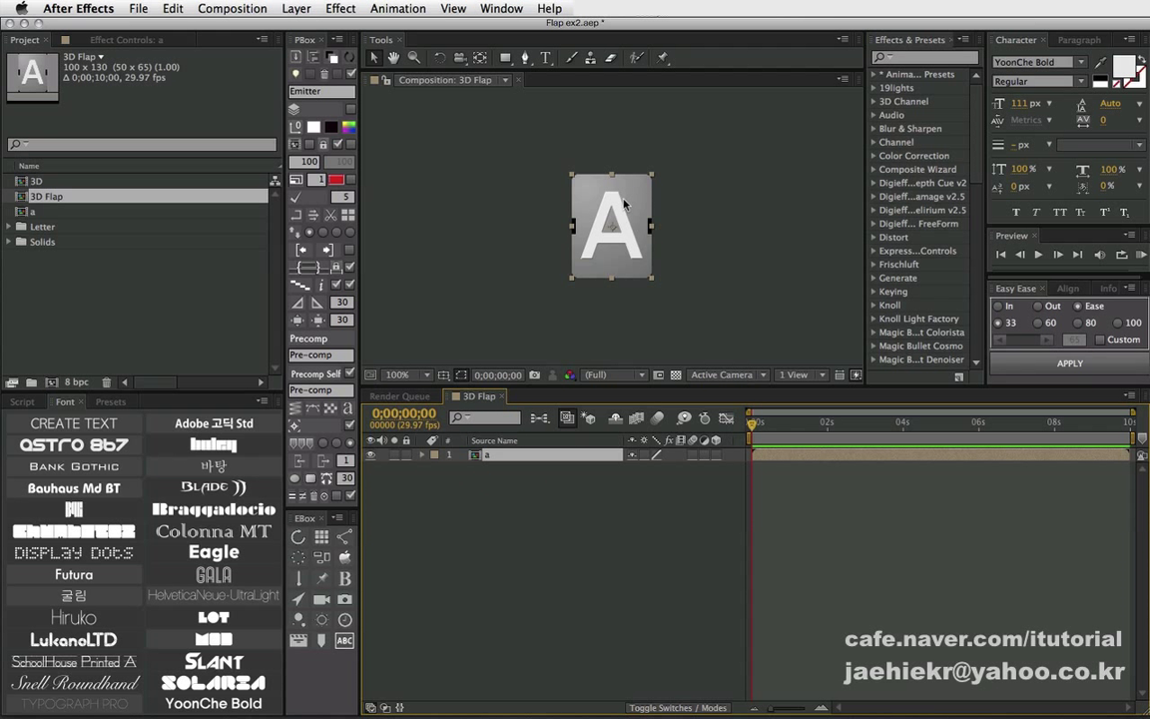
# Draw a rectangle mask over layer a's top half, zoom to 200%, and nudge its bottom edge up.
pyautogui.click(507, 58)
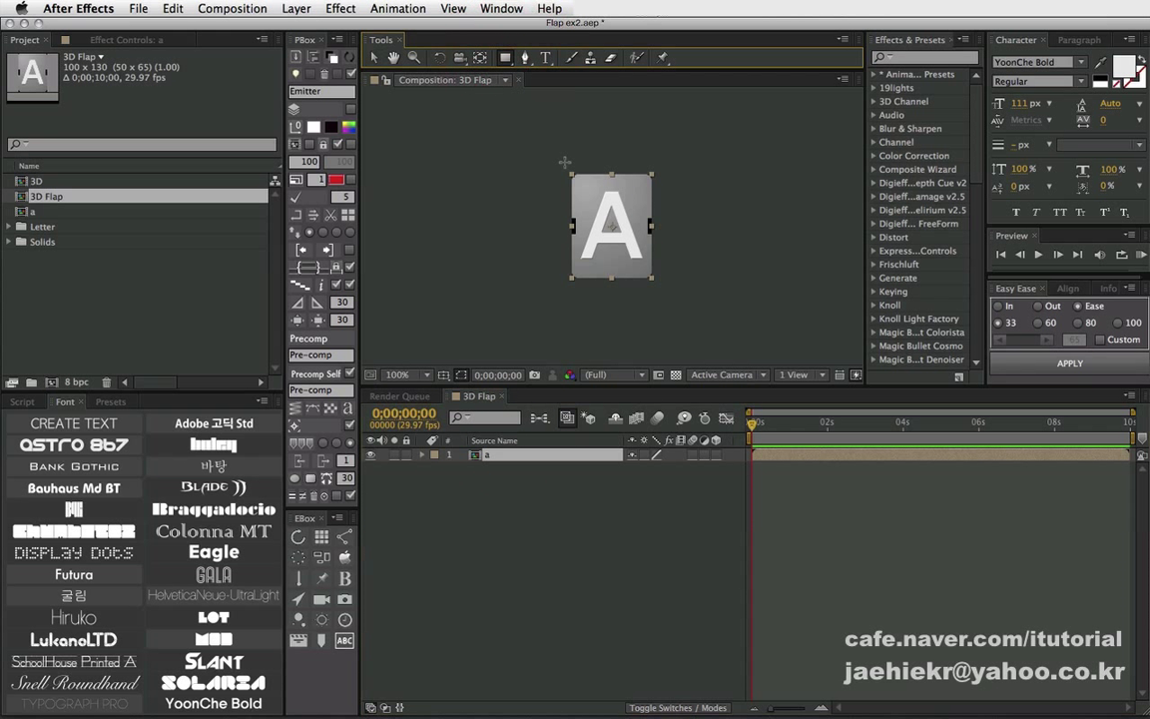
pyautogui.moveTo(563, 162); pyautogui.dragTo(665, 228)
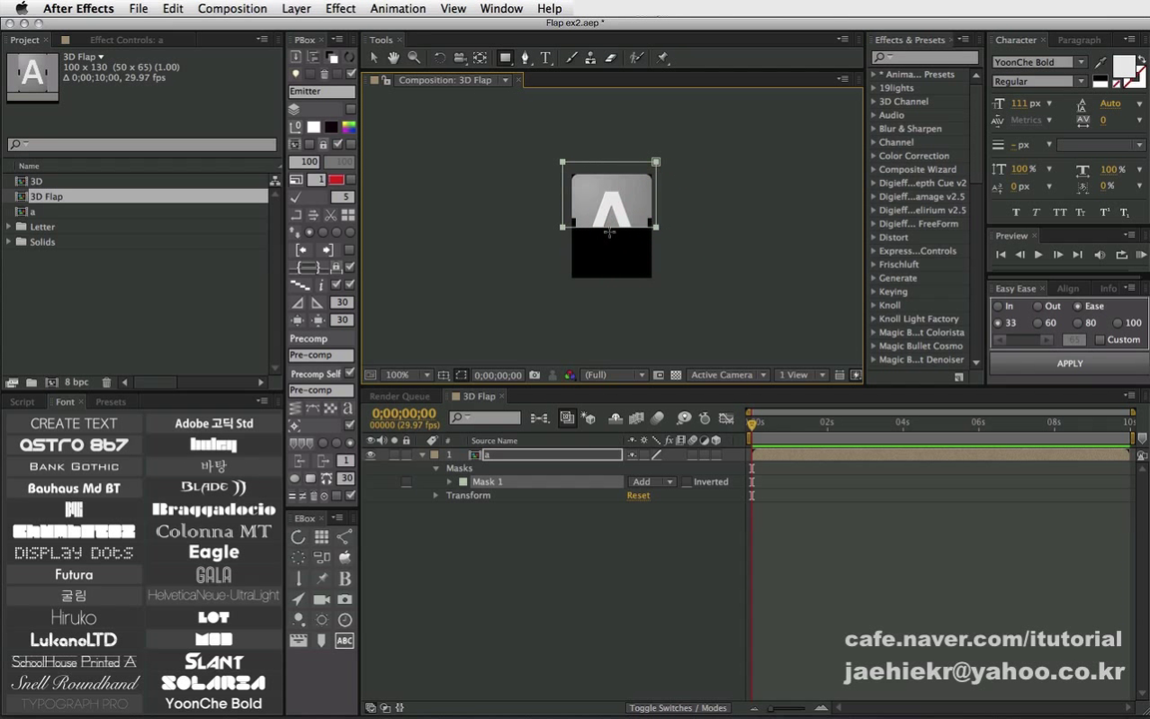
pyautogui.press('.')
pyautogui.press('.')
pyautogui.press('.')
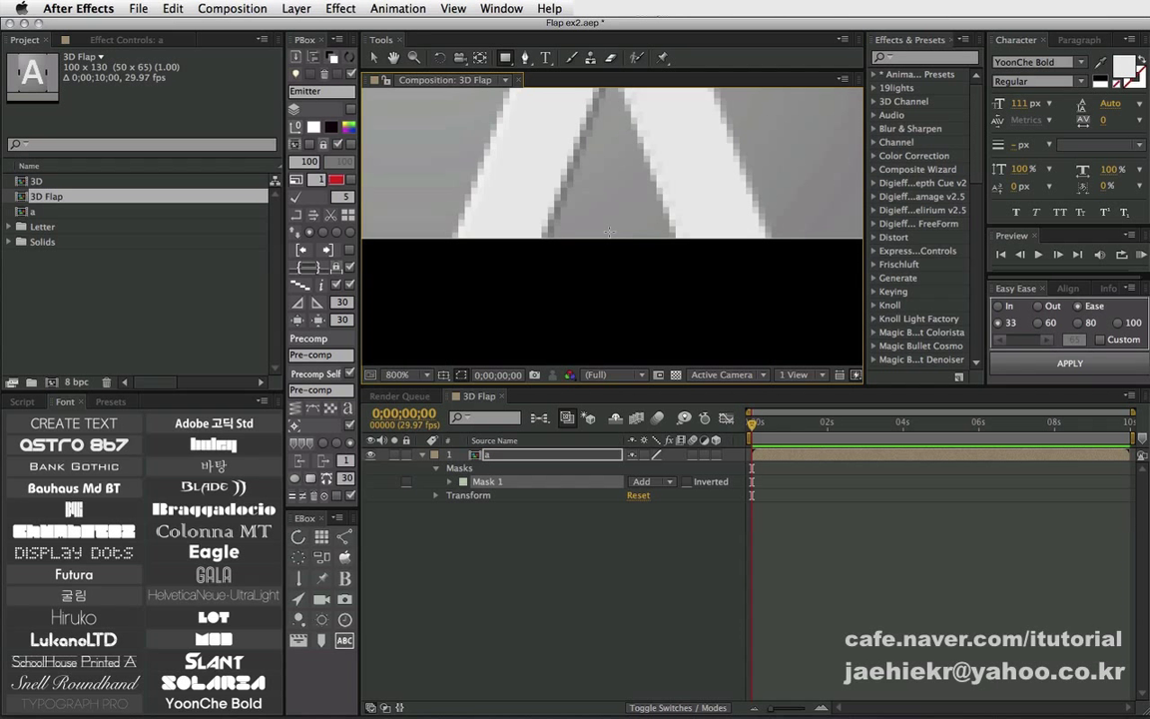
pyautogui.click(311, 55)
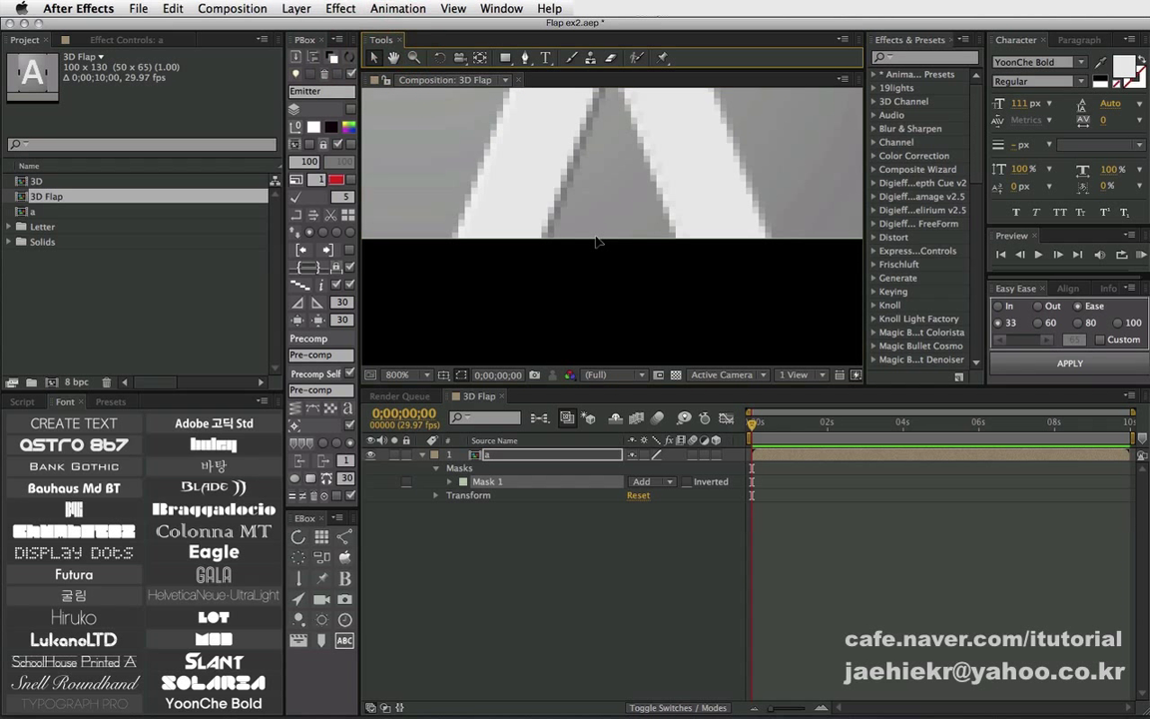
pyautogui.click(596, 256)
pyautogui.click(597, 245)
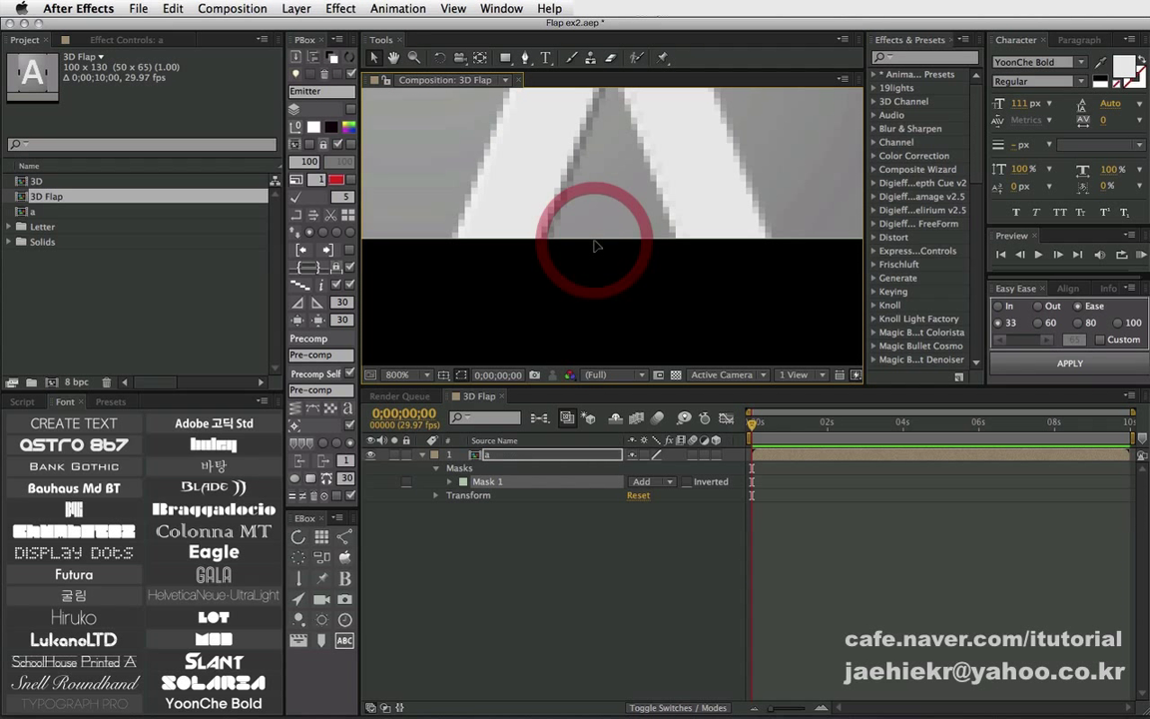
pyautogui.moveTo(601, 242); pyautogui.dragTo(603, 240)
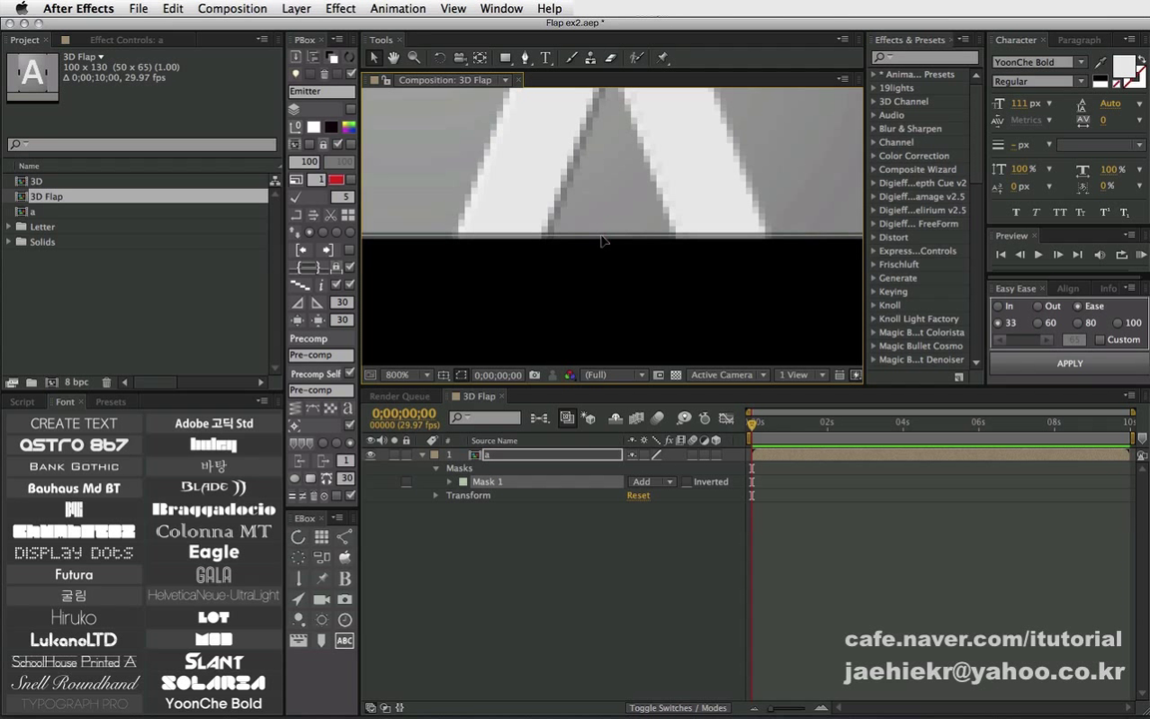
pyautogui.click(601, 238)
pyautogui.scroll(-2, 589, 226)
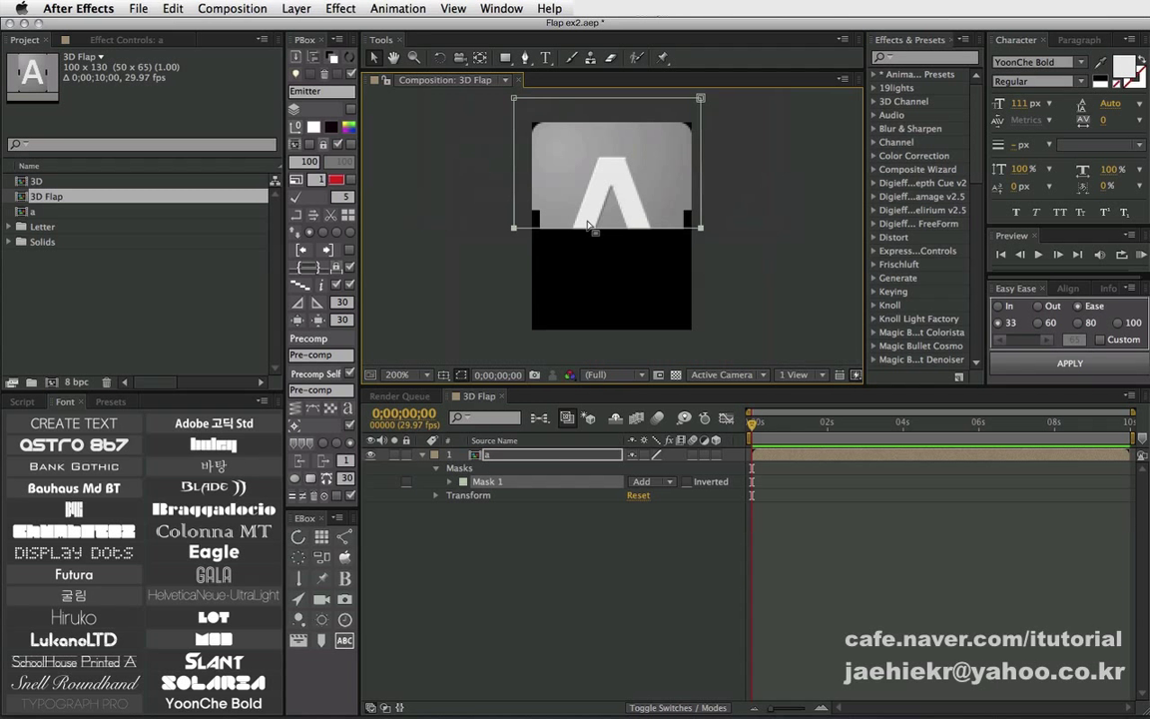
# Set layer a's Mask 1 shape to top −10, left −10, right 110 and bottom 64 px.
pyautogui.click(450, 482)
pyautogui.click(643, 495)
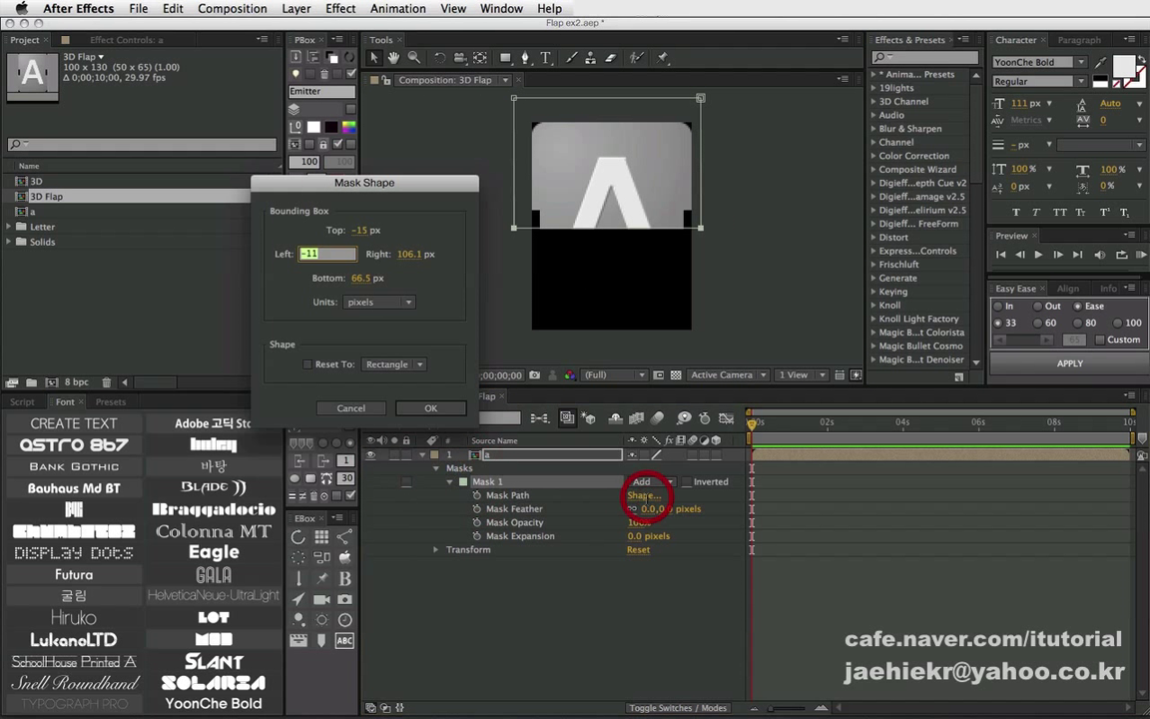
pyautogui.moveTo(397, 182); pyautogui.dragTo(397, 216)
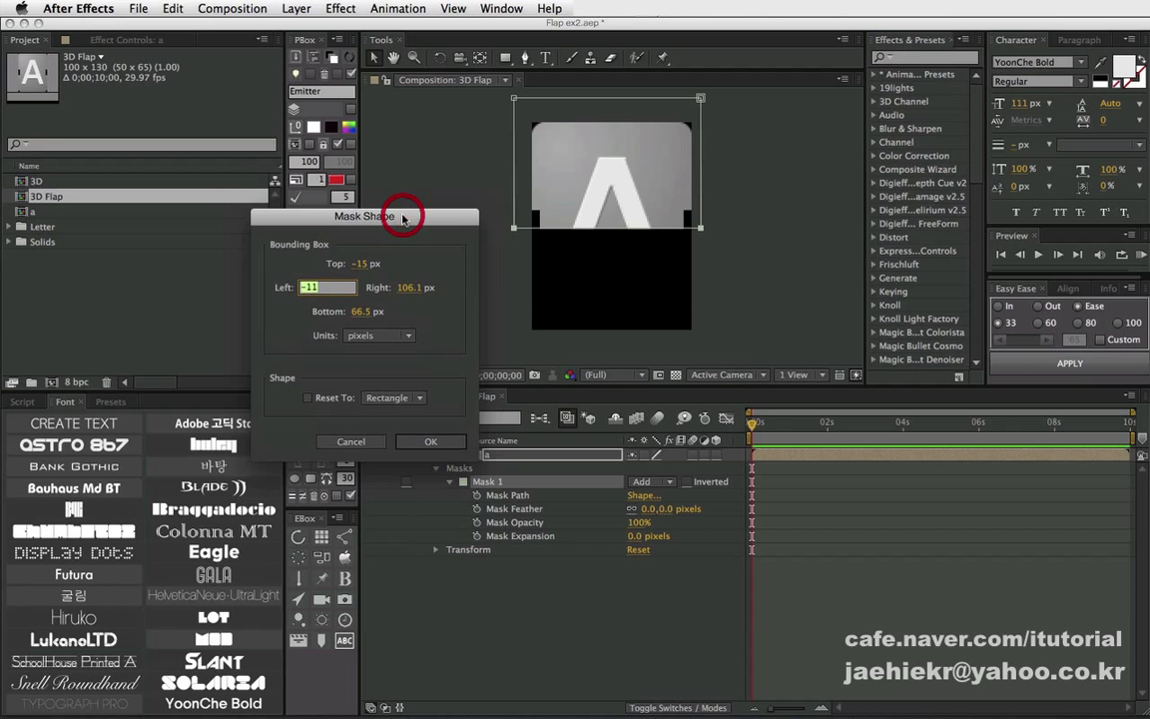
pyautogui.click(366, 264)
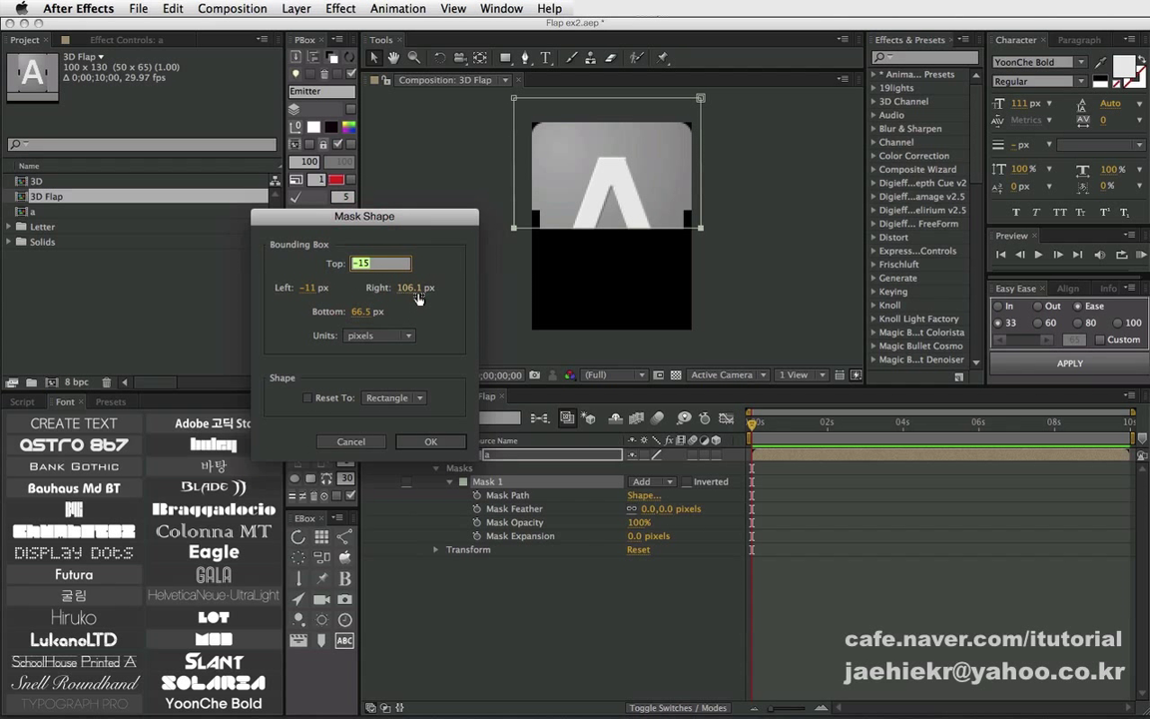
pyautogui.write('-10')
pyautogui.click(311, 287)
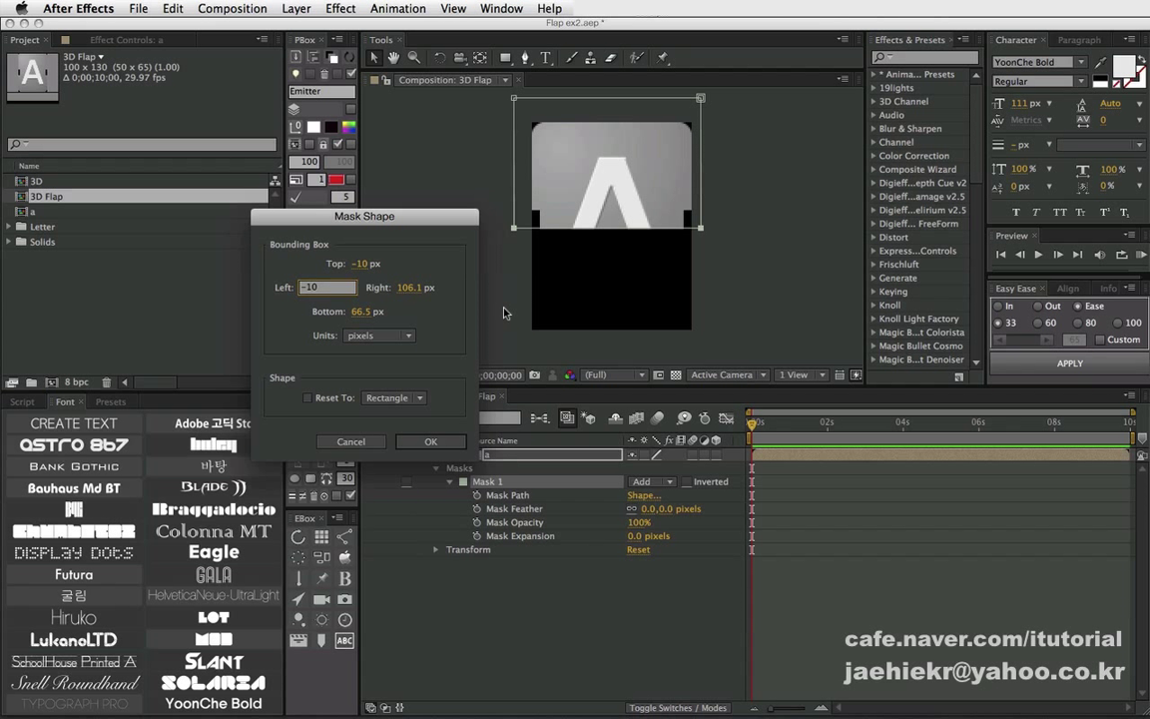
pyautogui.click(415, 288)
pyautogui.write('110')
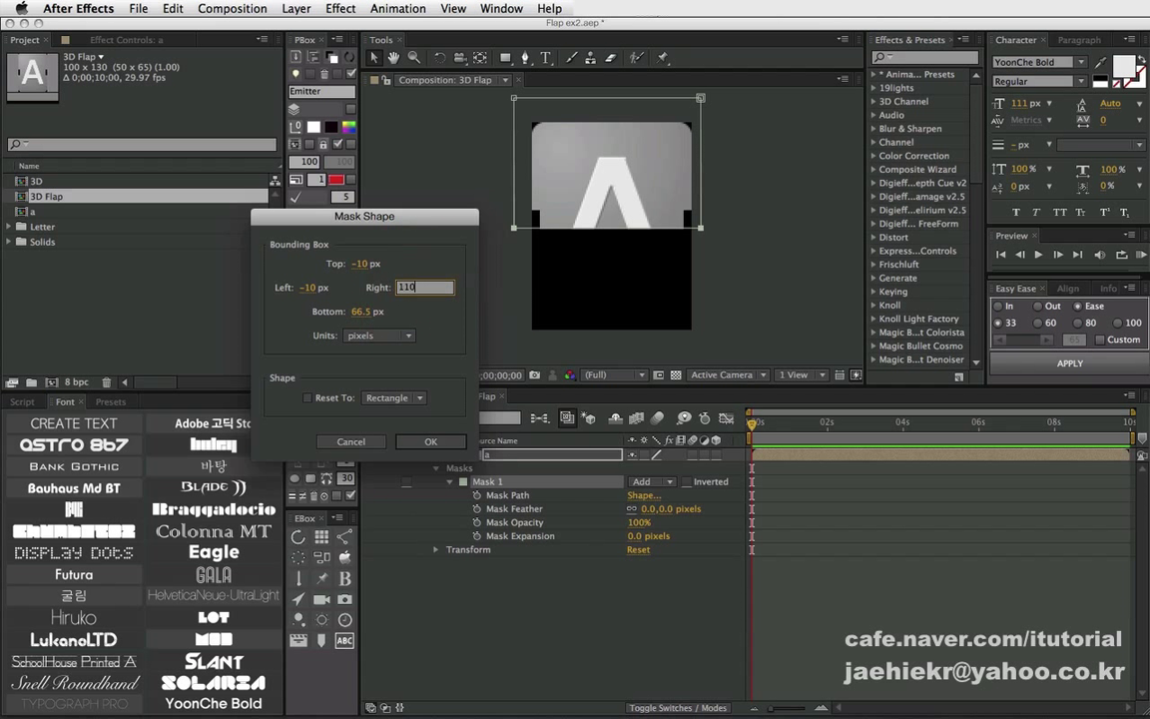
pyautogui.click(362, 311)
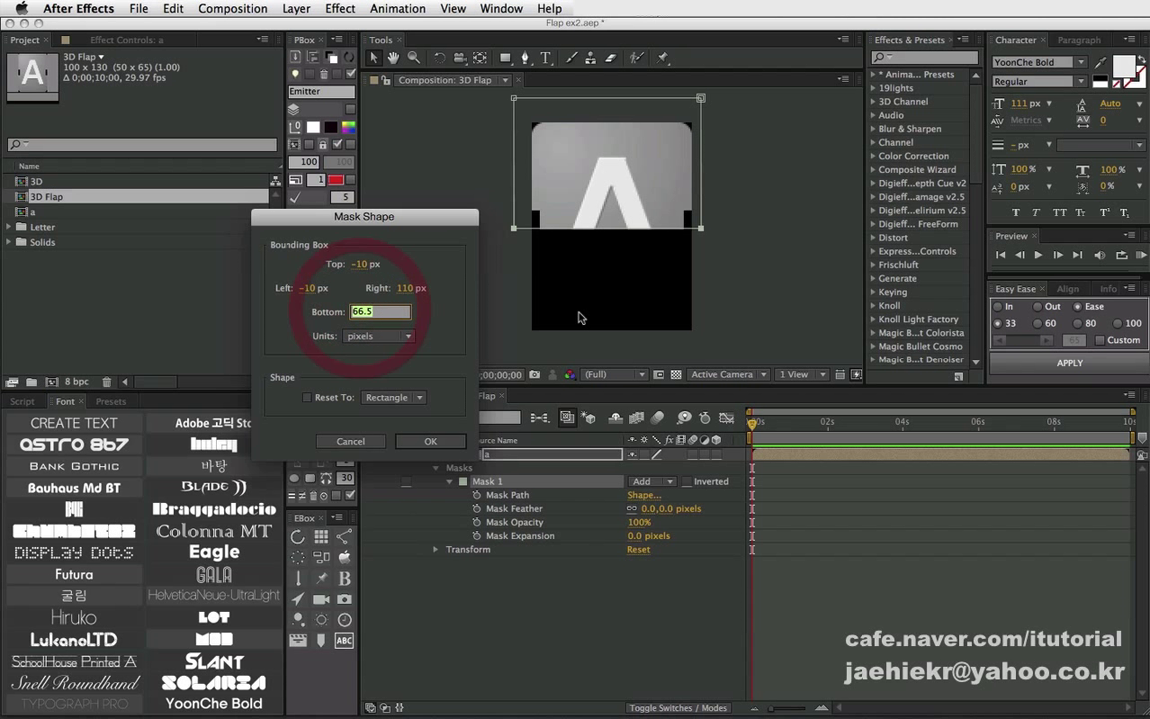
pyautogui.write('130/2-1')
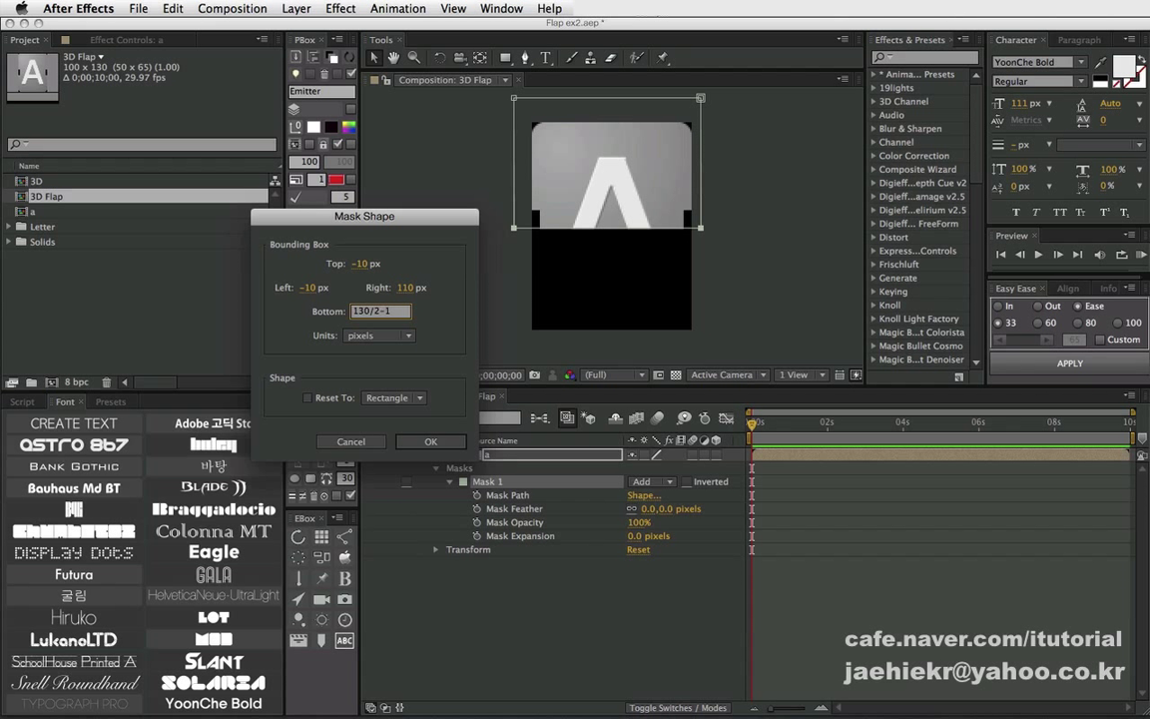
pyautogui.press('Tab')
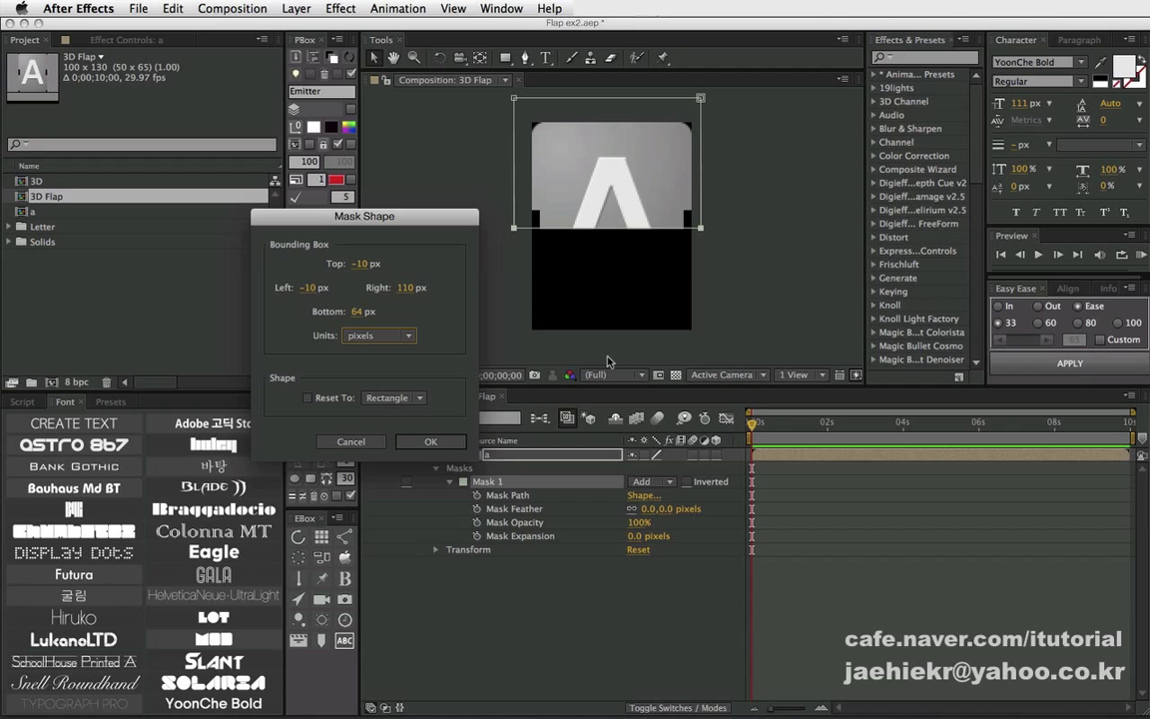
pyautogui.click(424, 441)
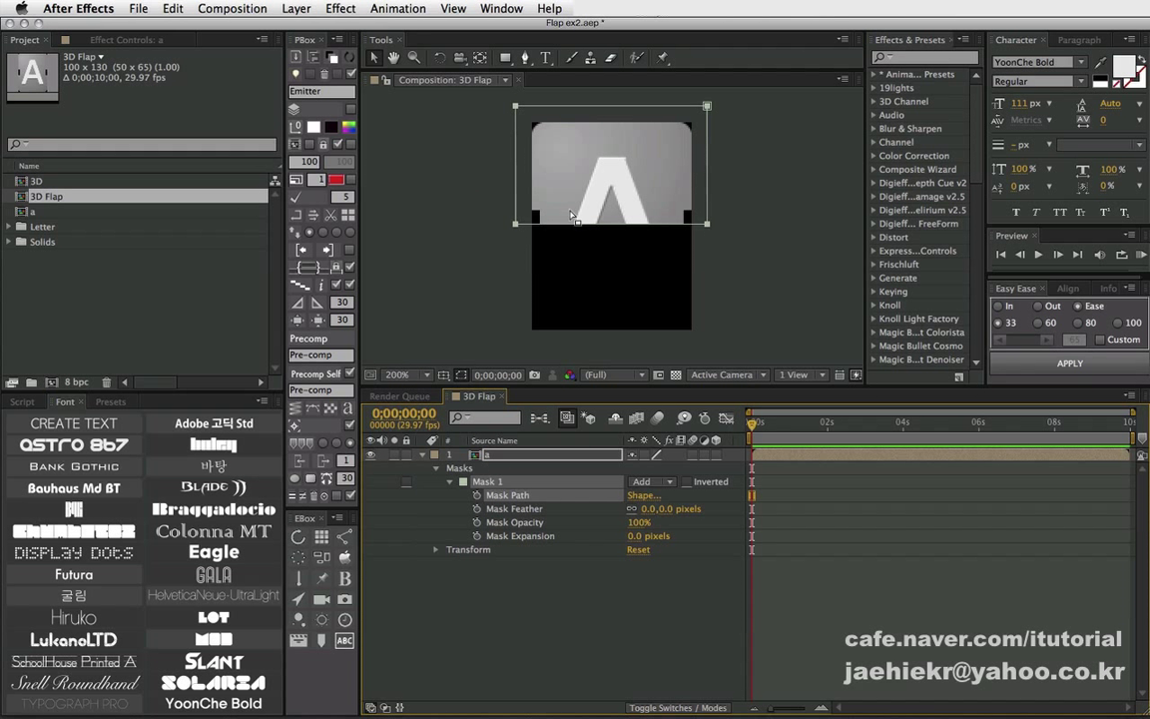
pyautogui.click(424, 457)
# Duplicate layer a and show the copy's mask properties.
pyautogui.click(481, 457)
pyautogui.hotkey('ctrl', 'd')
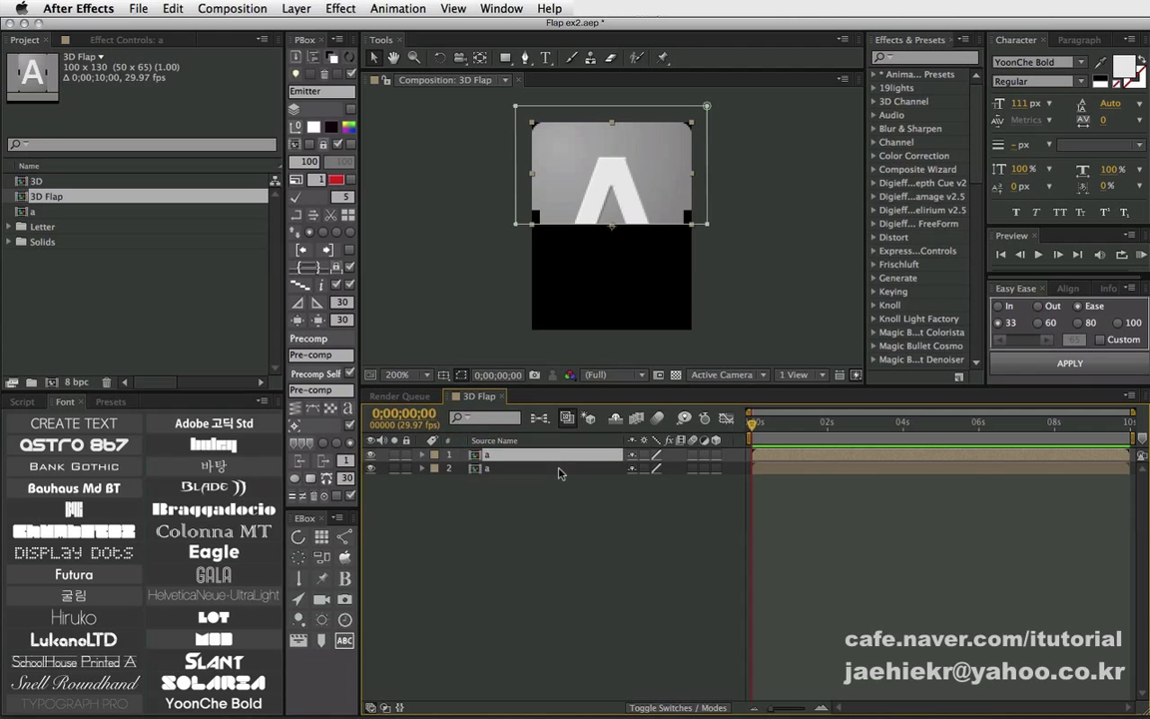
pyautogui.click(500, 470)
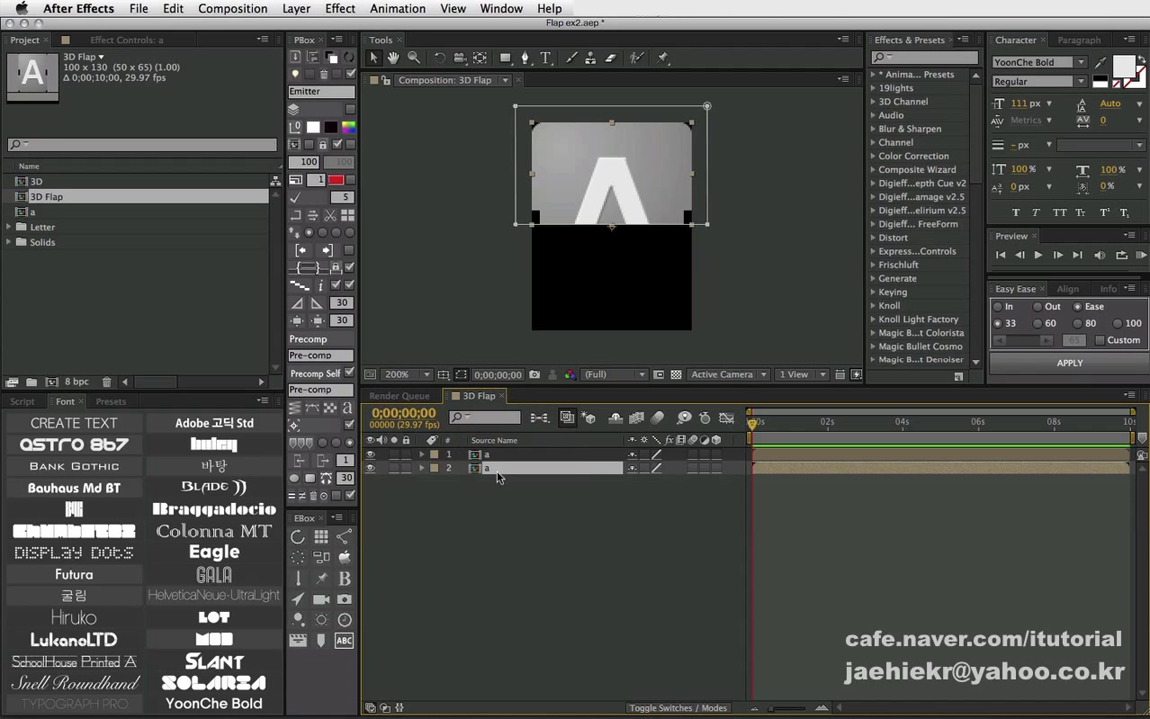
pyautogui.press('m')
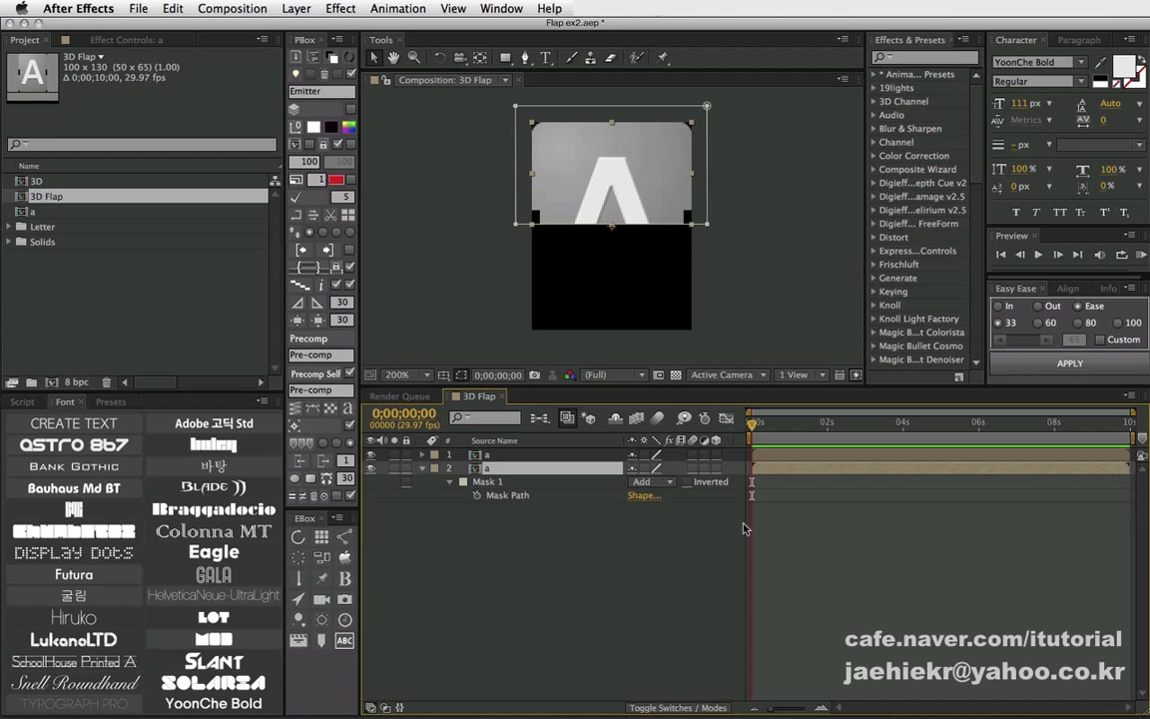
# Set the copy's mask bounds to top 66 and bottom 140 px to show the lower half.
pyautogui.click(644, 496)
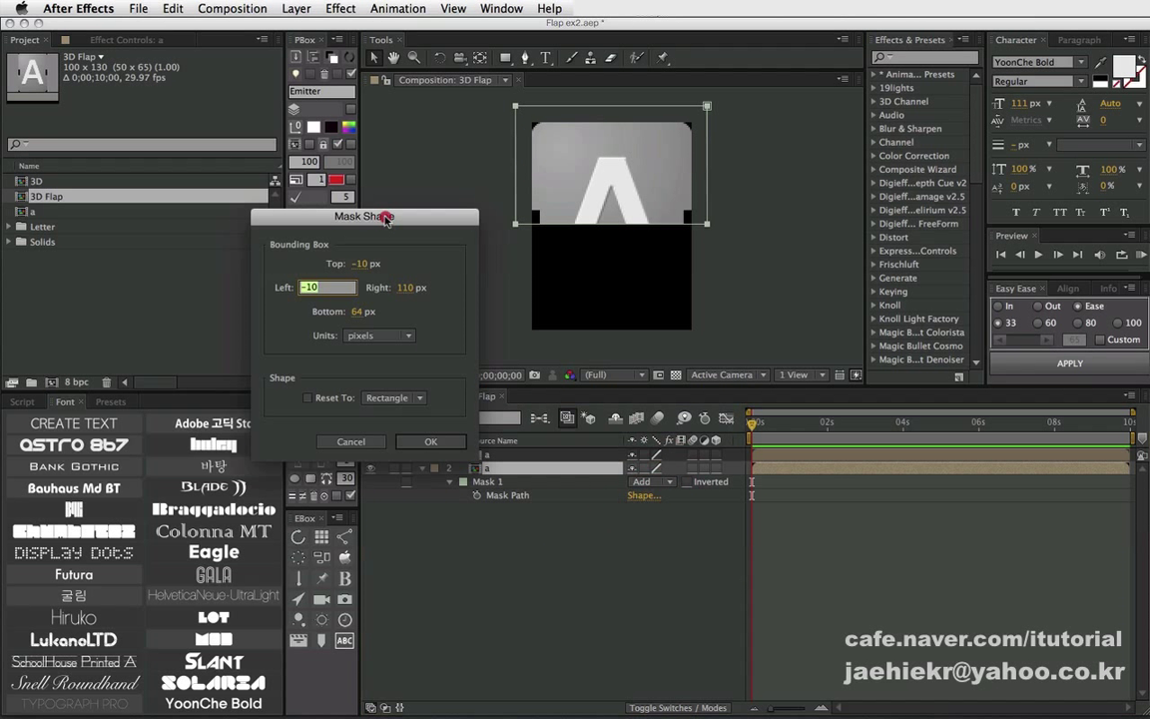
pyautogui.moveTo(386, 219); pyautogui.dragTo(326, 220)
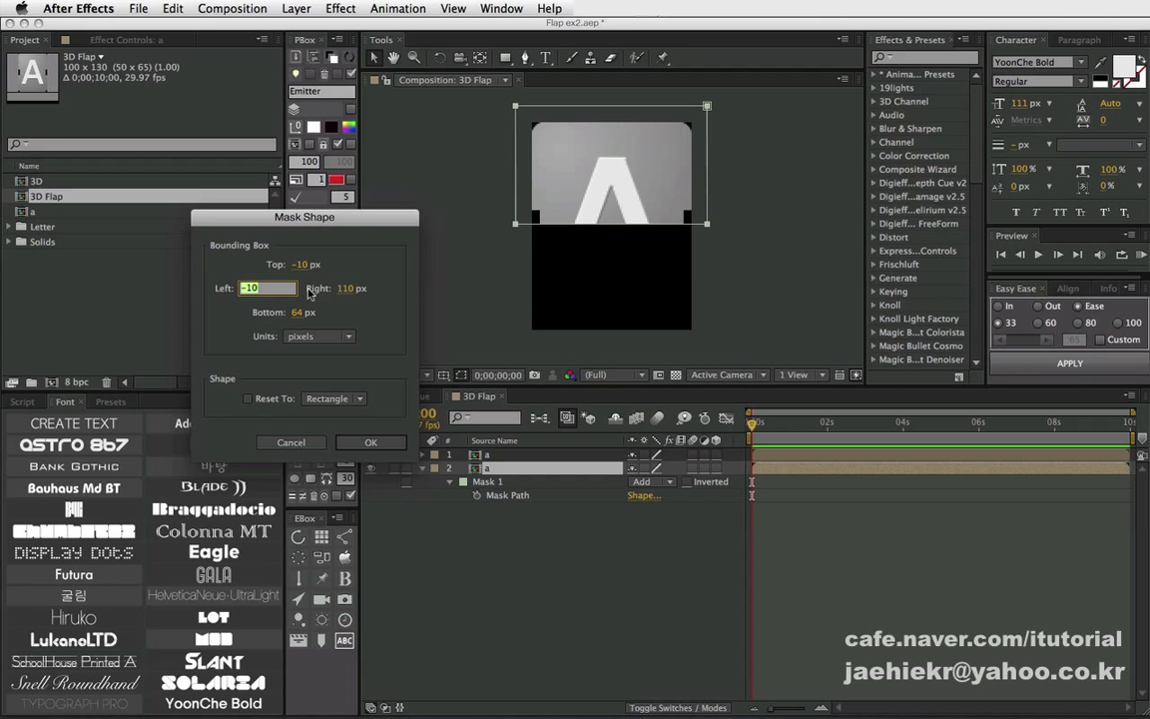
pyautogui.click(298, 314)
pyautogui.write('140')
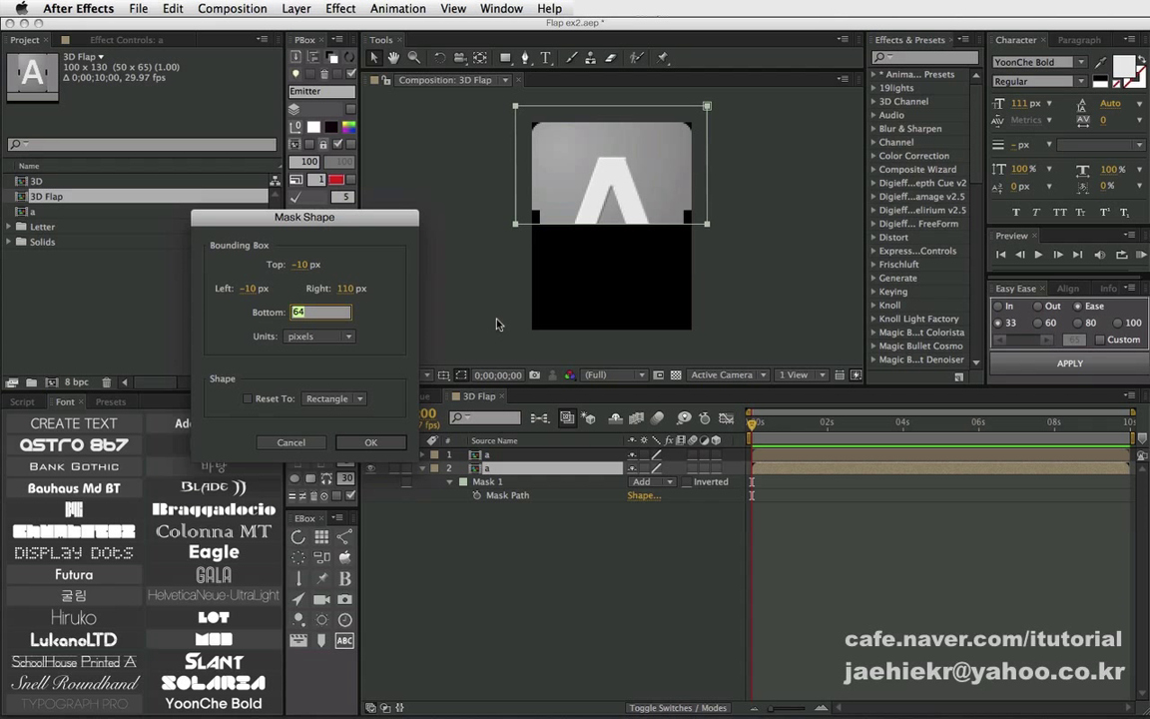
pyautogui.click(300, 265)
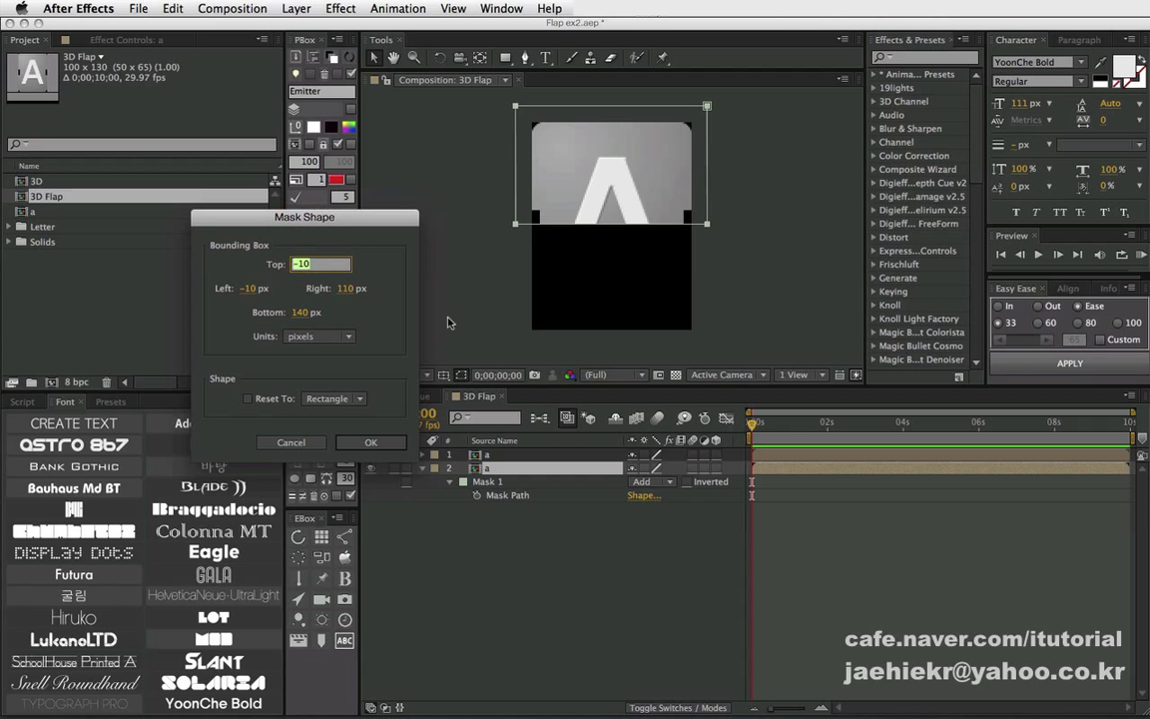
pyautogui.write('130')
pyautogui.click(372, 443)
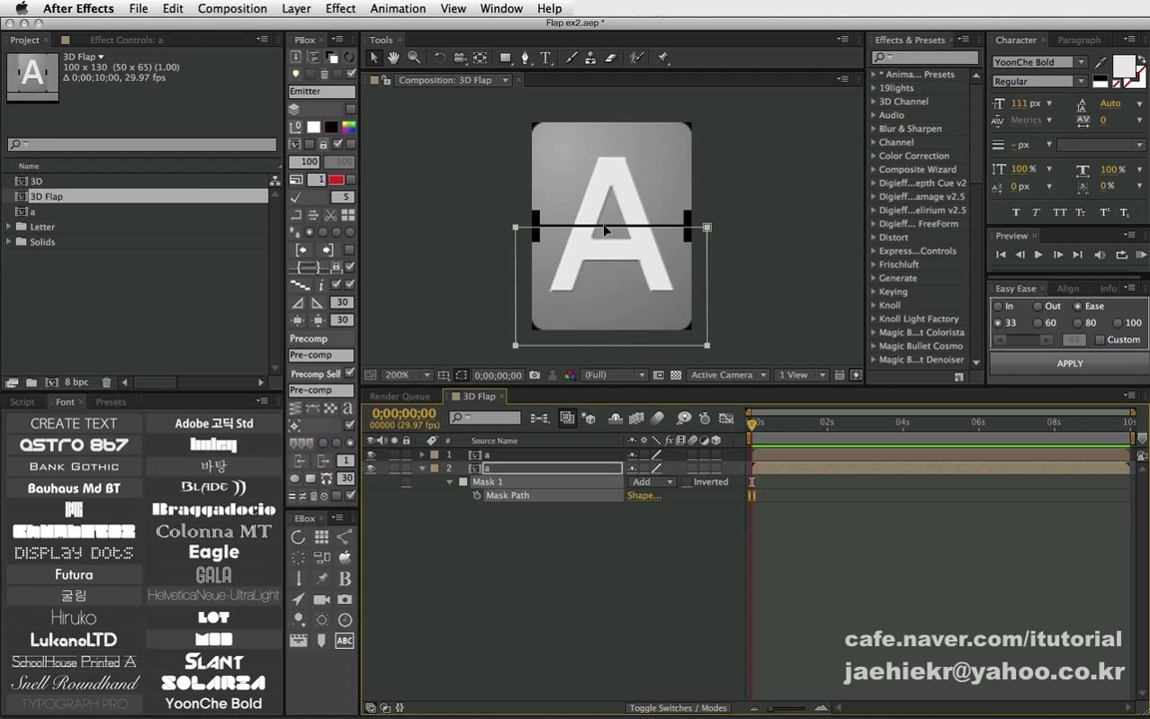
# Check which half layer 2 shows and rename it 'a down'.
pyautogui.click(422, 469)
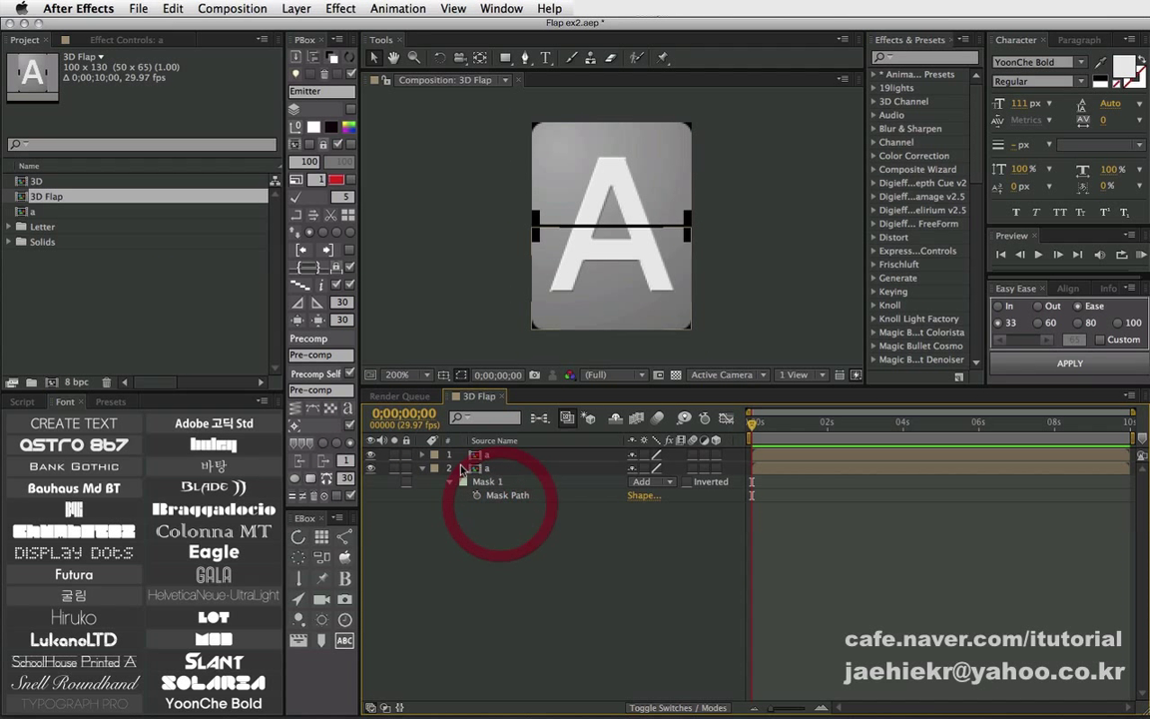
pyautogui.click(370, 468)
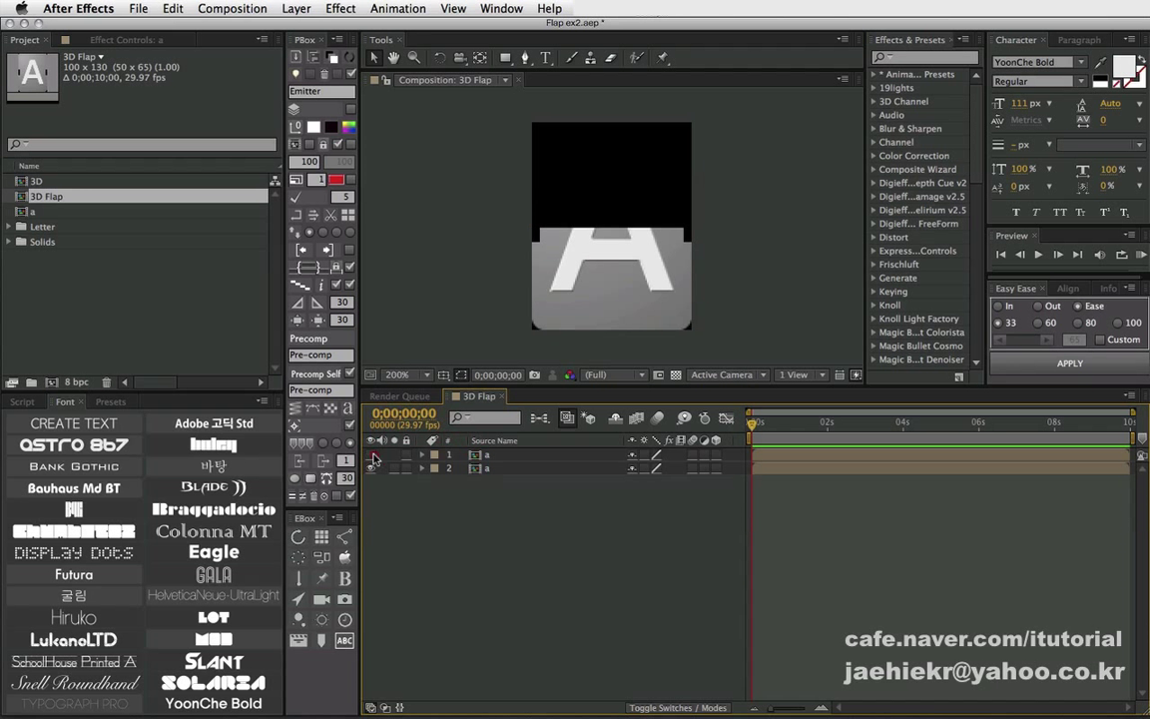
pyautogui.click(370, 469)
pyautogui.click(371, 469)
pyautogui.click(371, 468)
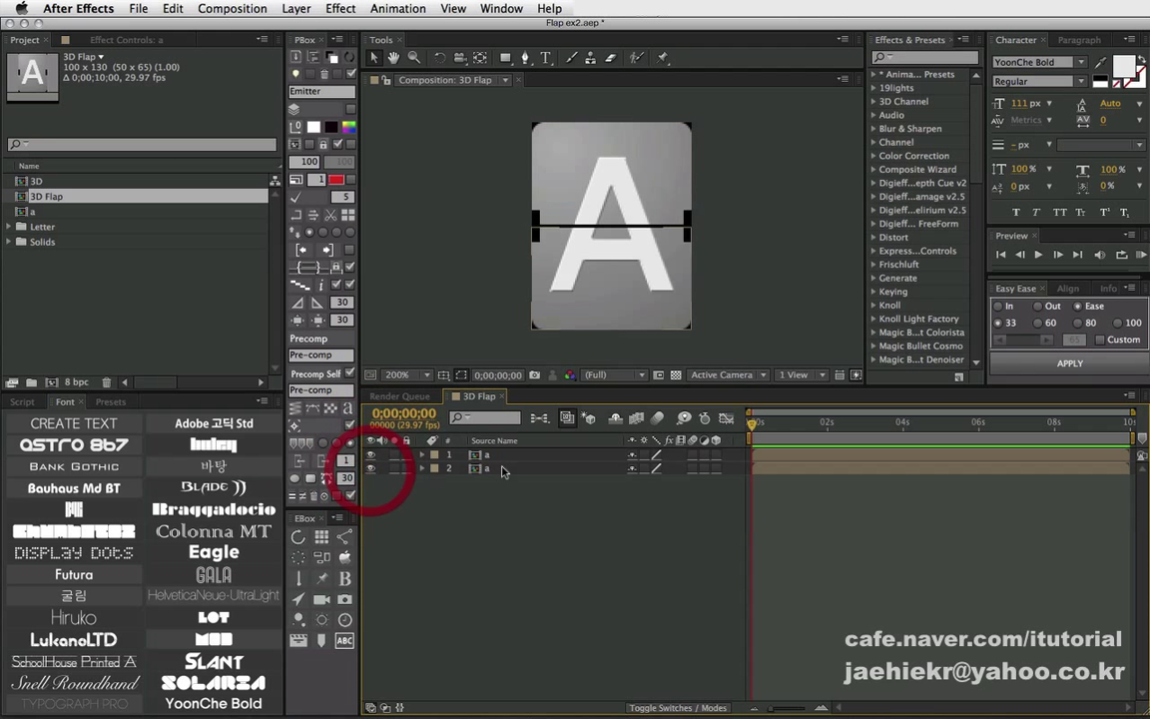
pyautogui.click(498, 470)
pyautogui.press('Return')
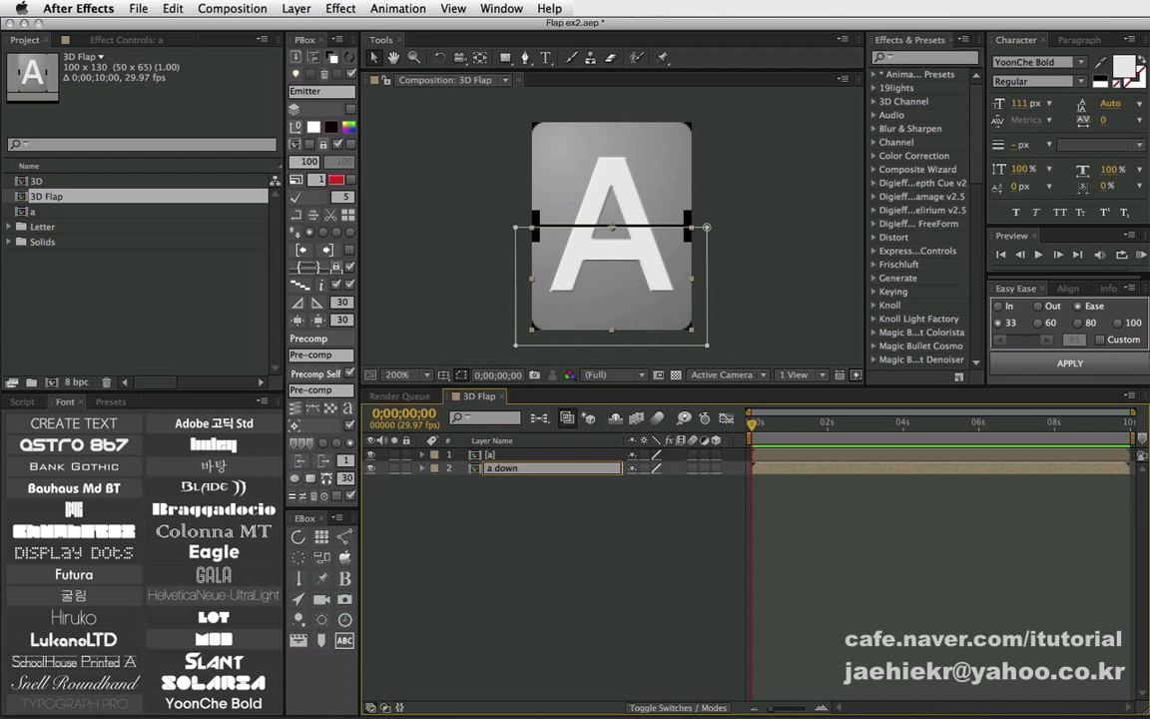
pyautogui.press('Return')
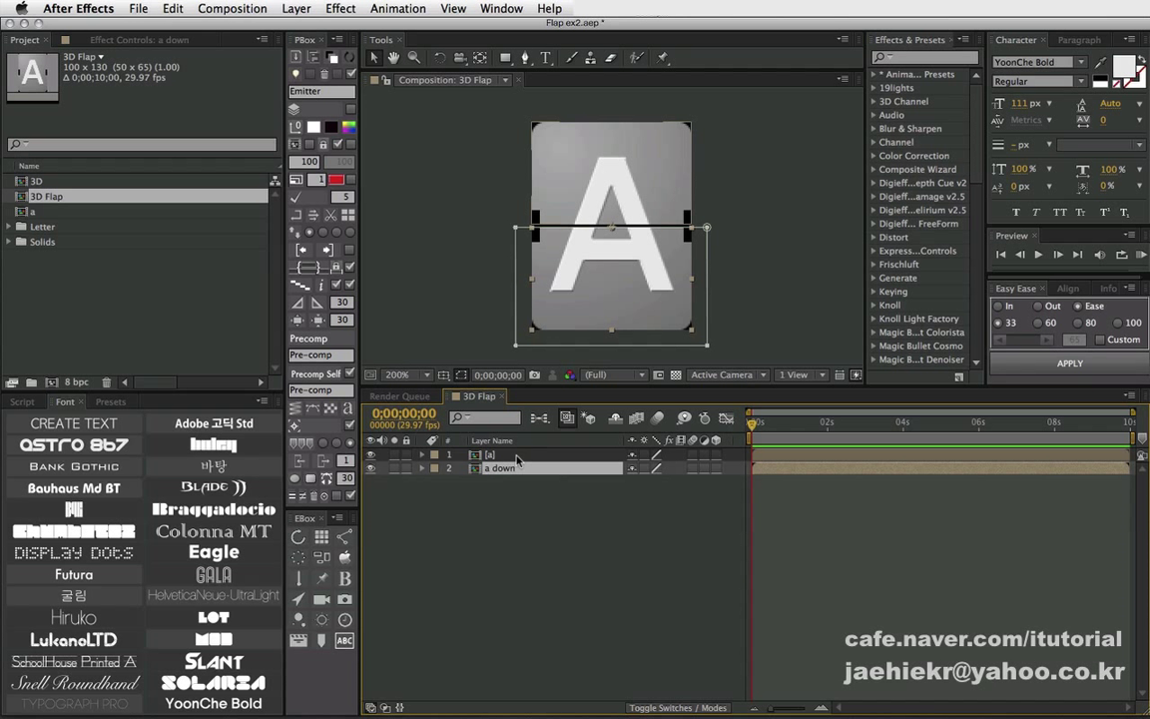
# Rename layer 1, the upper half, to 'a up'.
pyautogui.click(517, 457)
pyautogui.press('Return')
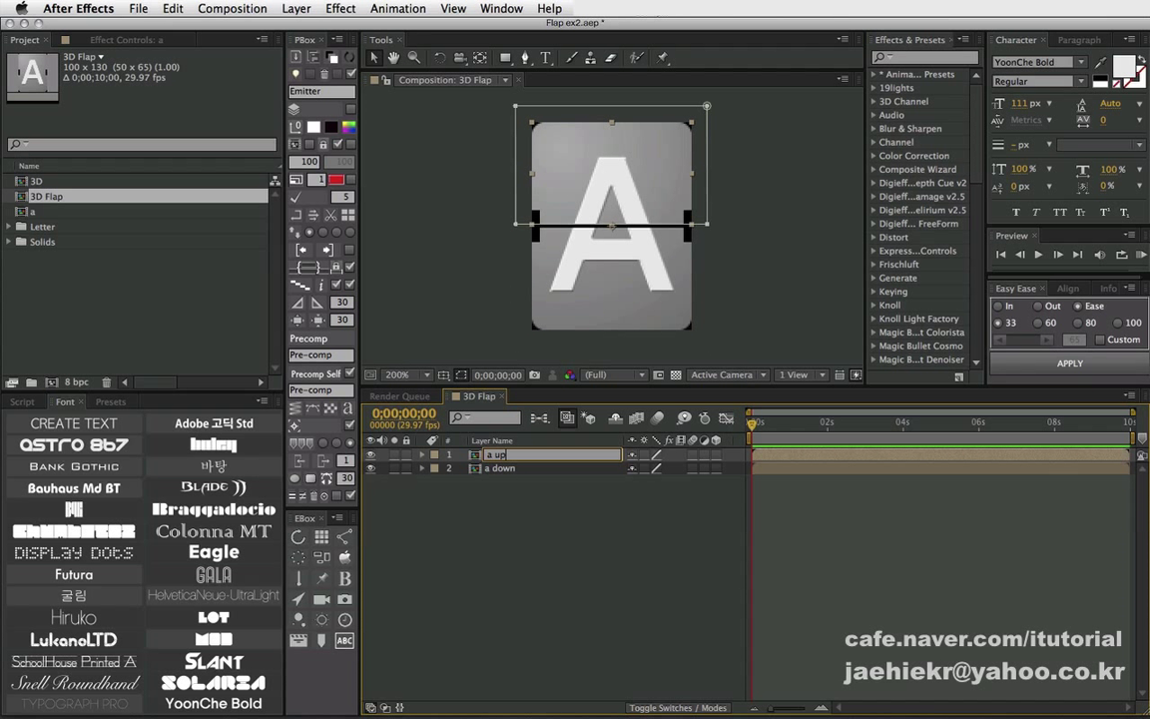
pyautogui.press('Return')
pyautogui.click(436, 512)
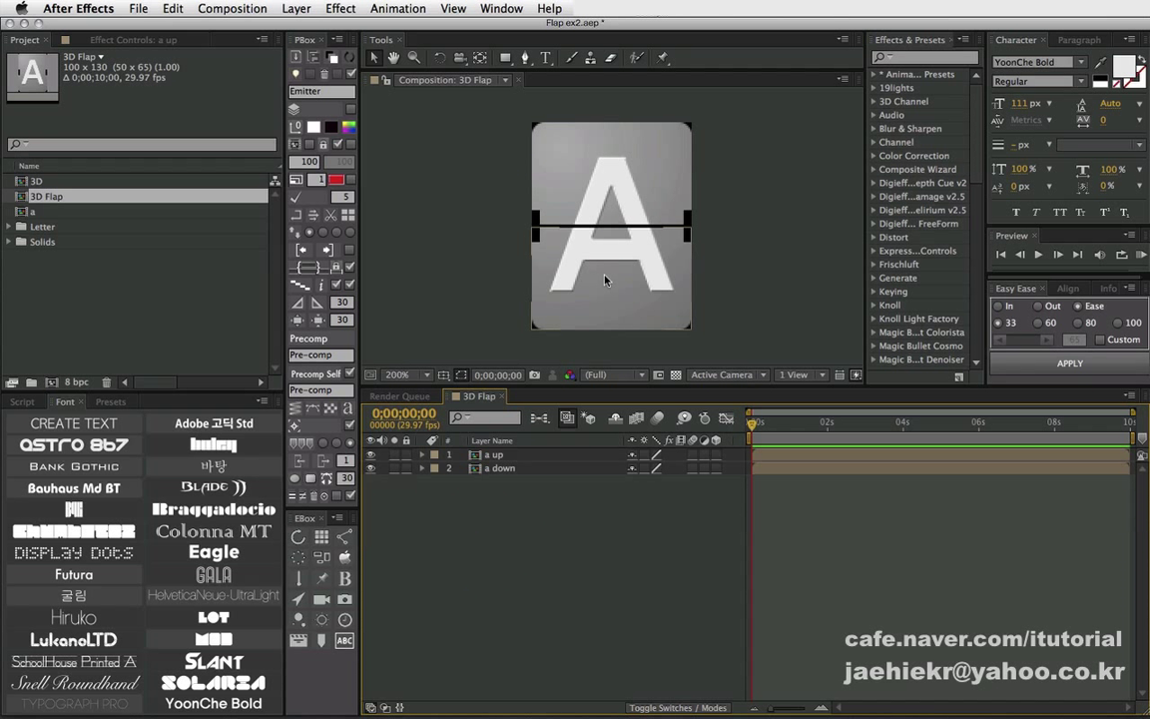
# Make both a up and a down 3D layers and show a up's rotation properties.
pyautogui.click(500, 488)
pyautogui.scroll(-1, 589, 329)
pyautogui.click(717, 470)
pyautogui.click(716, 456)
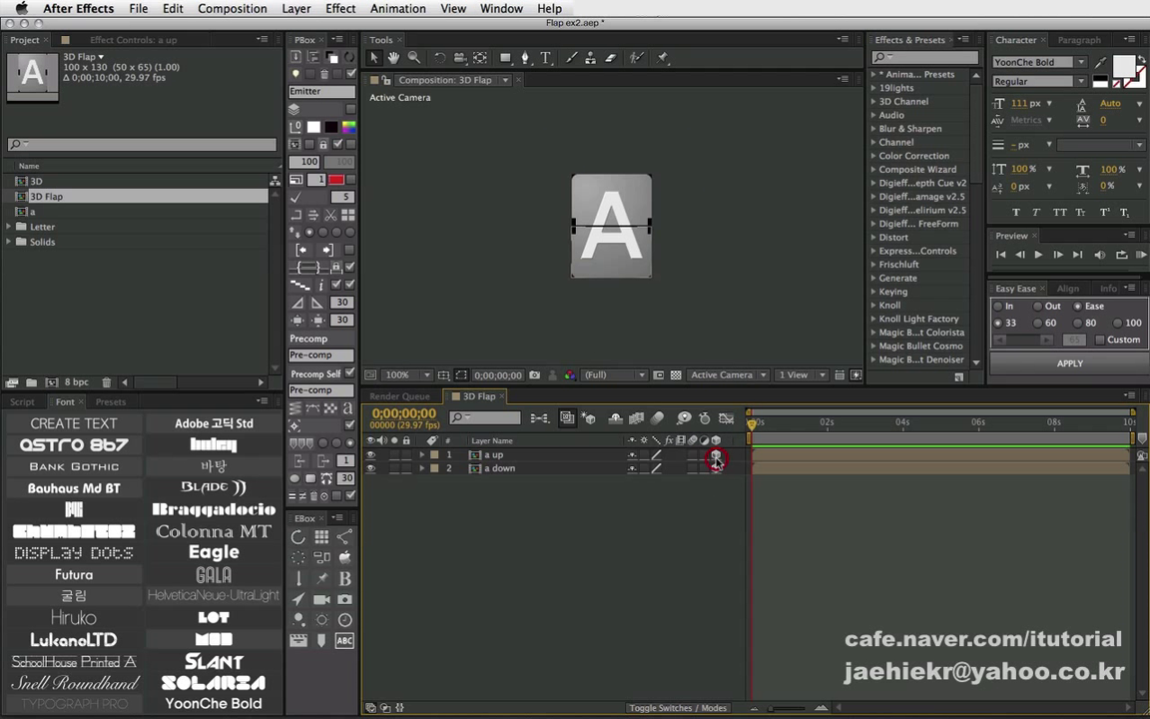
pyautogui.click(500, 455)
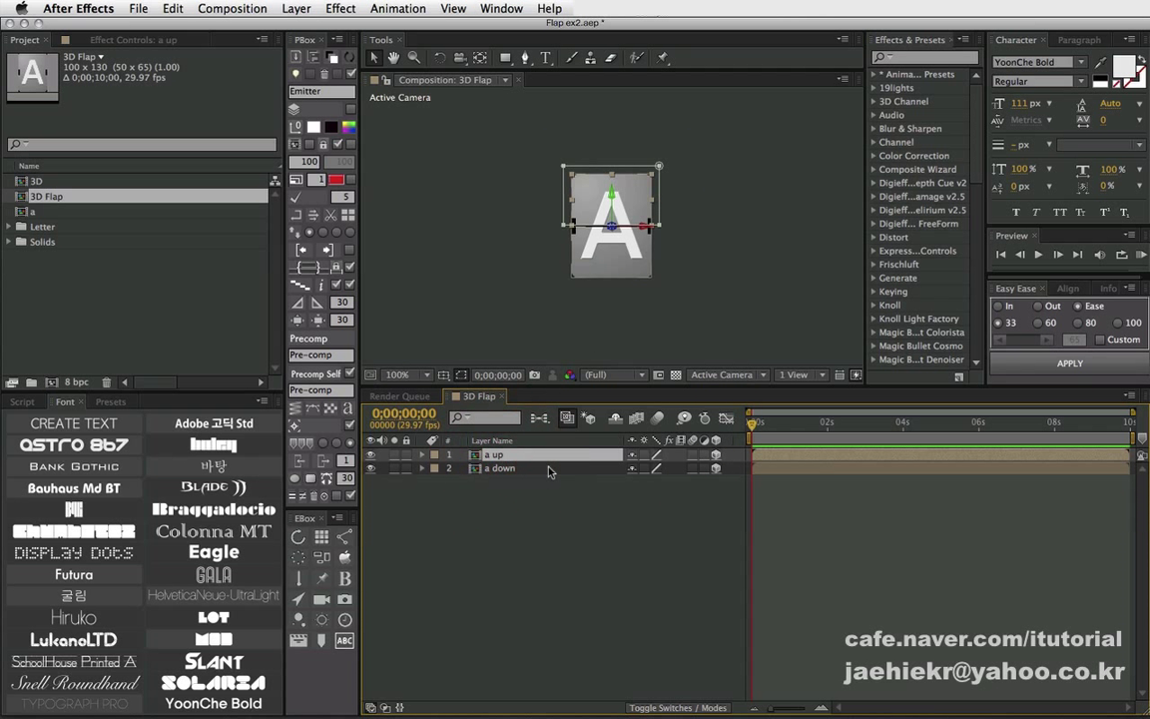
pyautogui.press('r')
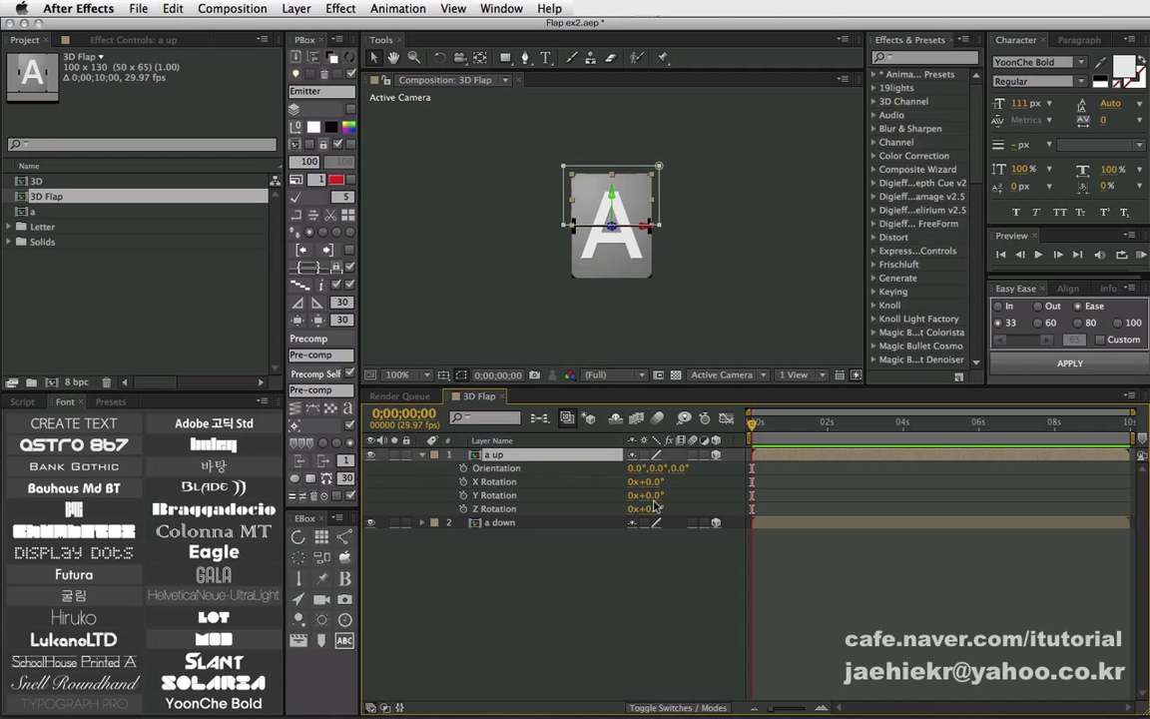
pyautogui.moveTo(647, 482); pyautogui.dragTo(682, 486)
pyautogui.hotkey('ctrl', 'z')
# Keyframe a up's X Rotation from 0° at the start to 180° at frame 10.
pyautogui.click(464, 481)
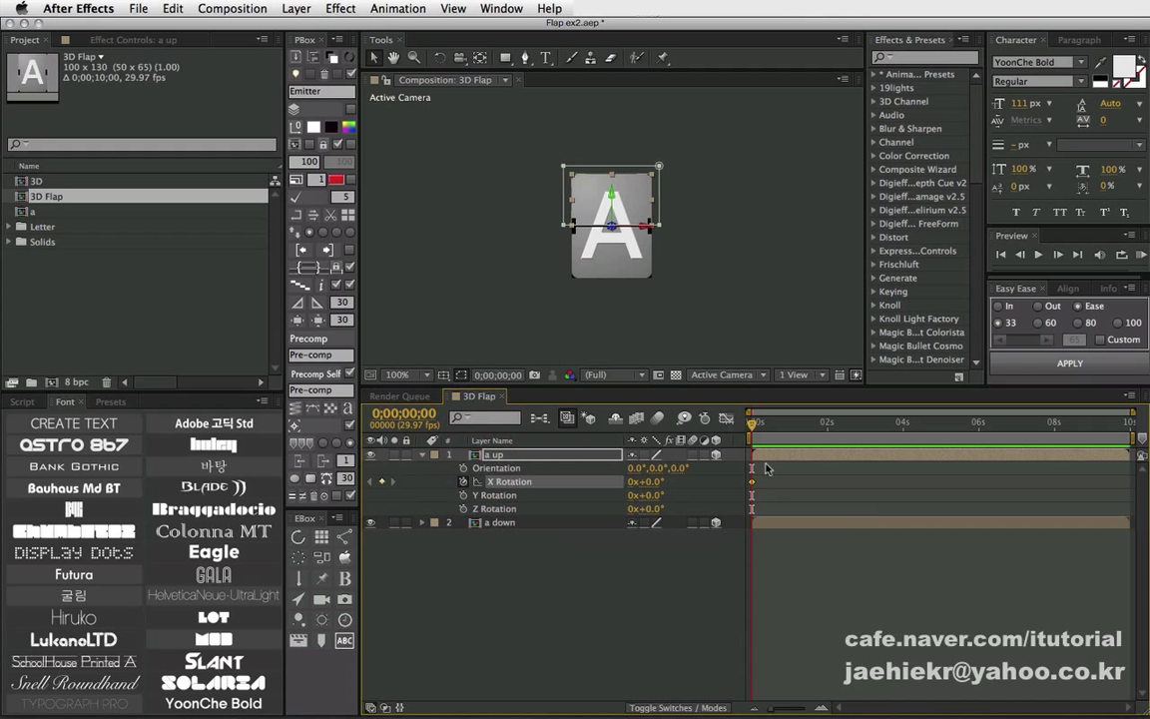
pyautogui.hotkey('shift', 'pagedown')
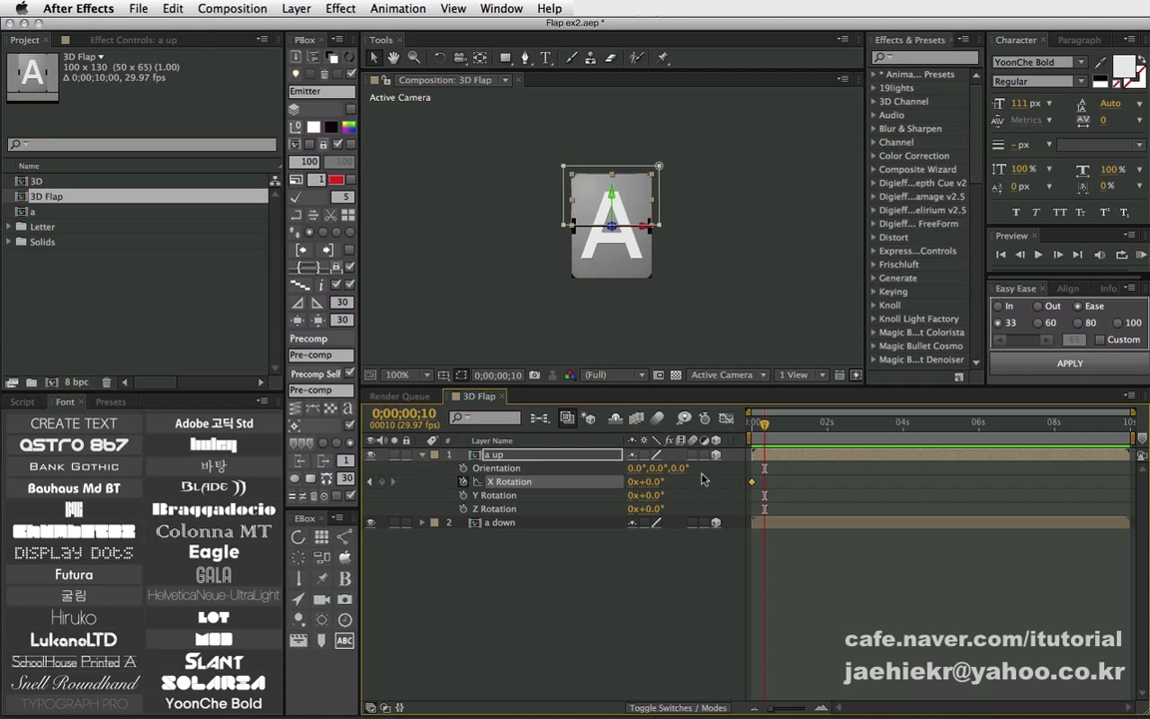
pyautogui.moveTo(652, 482); pyautogui.dragTo(689, 482)
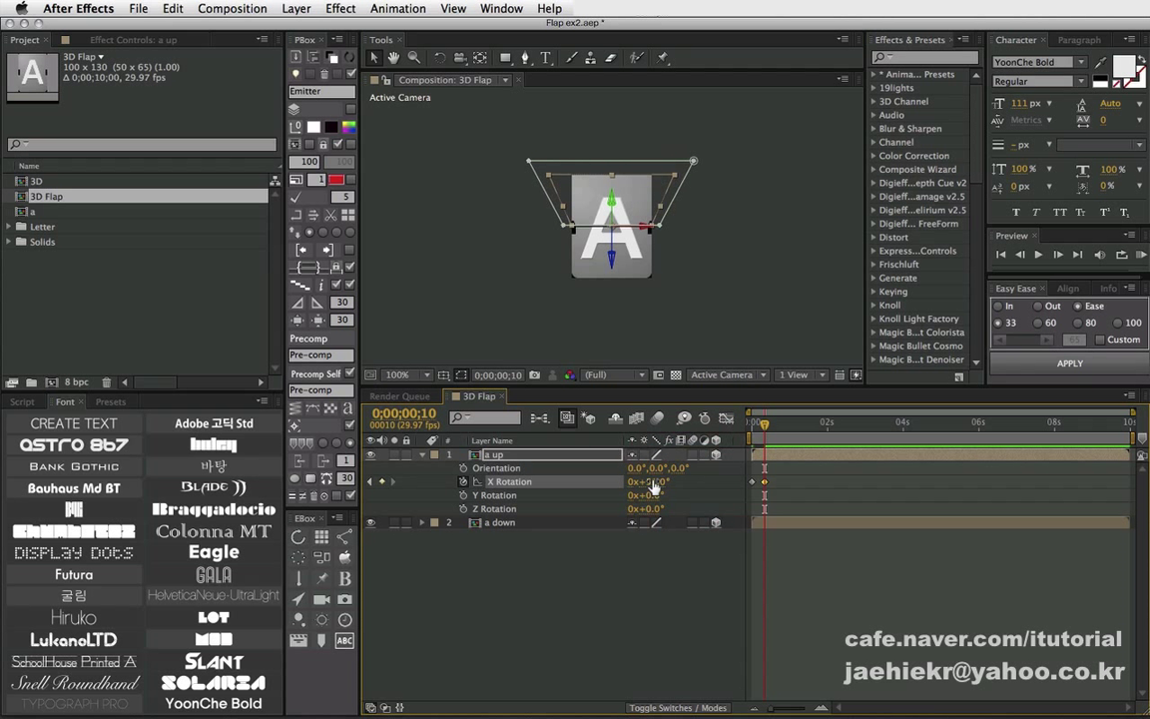
pyautogui.click(646, 482)
pyautogui.press('Return')
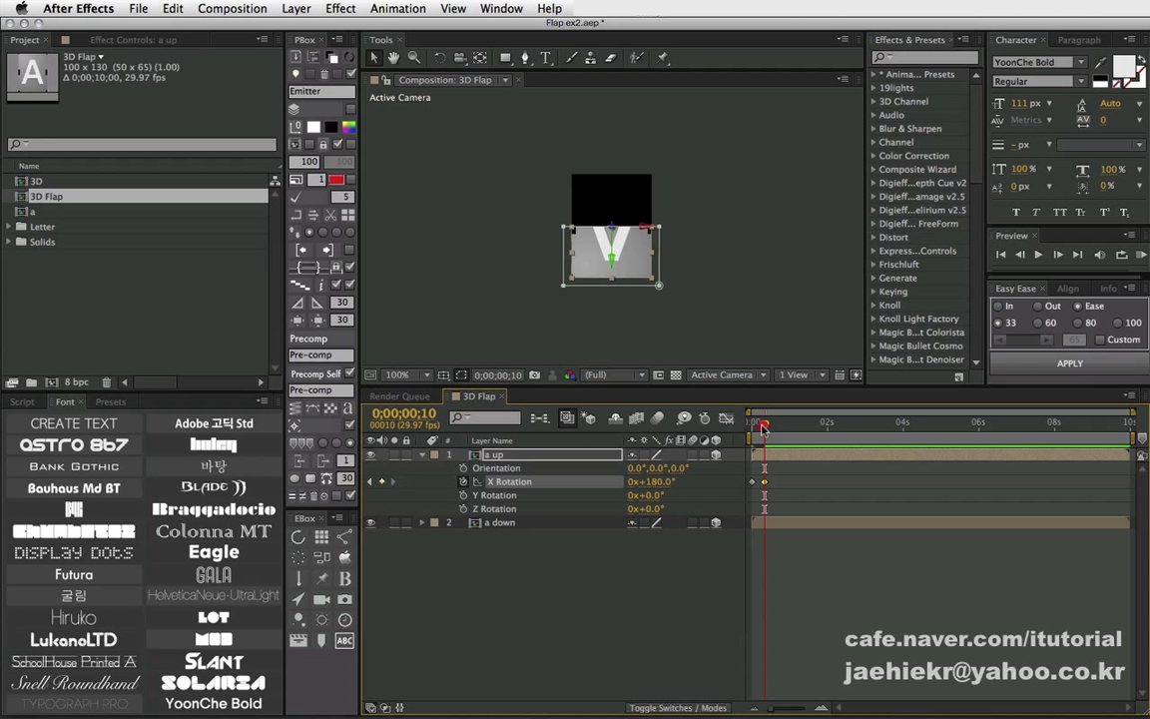
pyautogui.moveTo(764, 427); pyautogui.dragTo(759, 420)
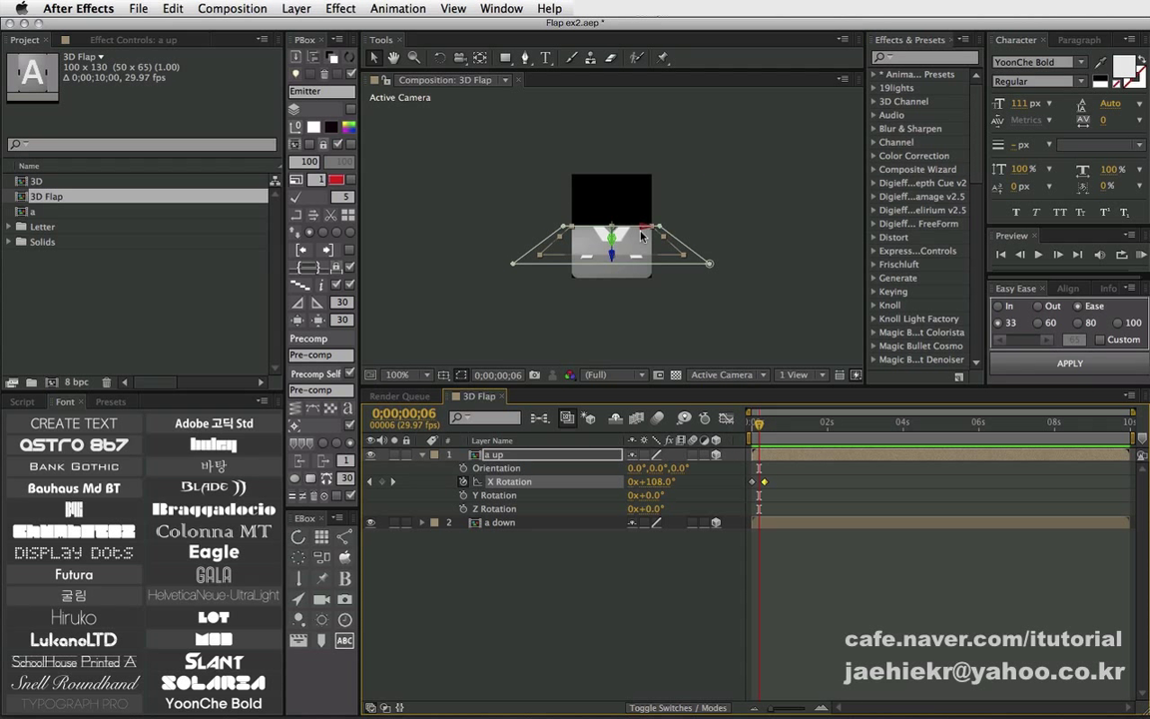
pyautogui.click(762, 424)
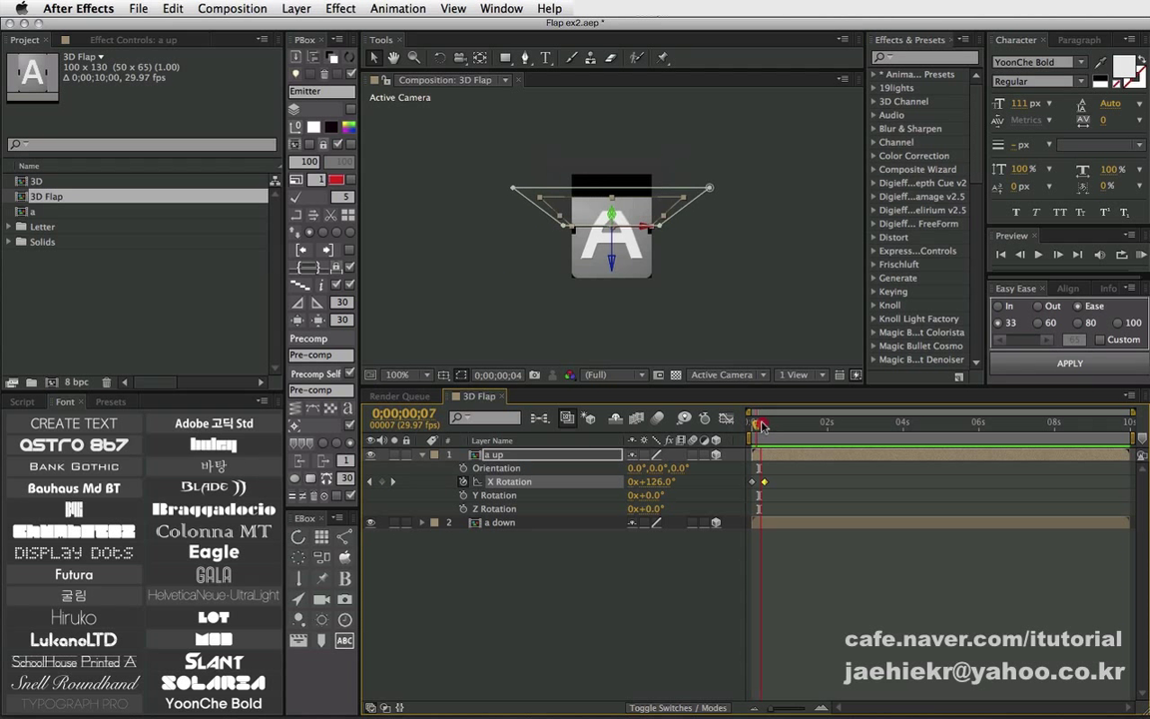
pyautogui.moveTo(762, 423); pyautogui.dragTo(752, 424)
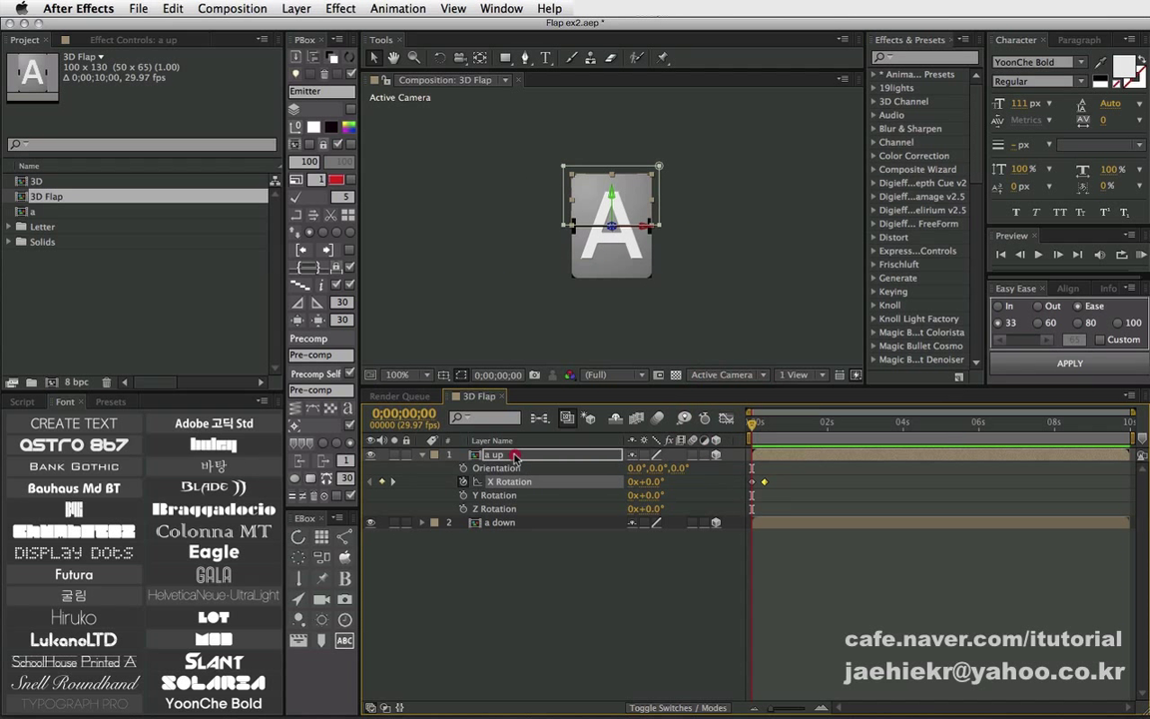
# Give a up's Opacity the expression (toCompVec([0,0,1])[2] > 0) * 100 and scrub to test it.
pyautogui.hotkey('shift', 't')
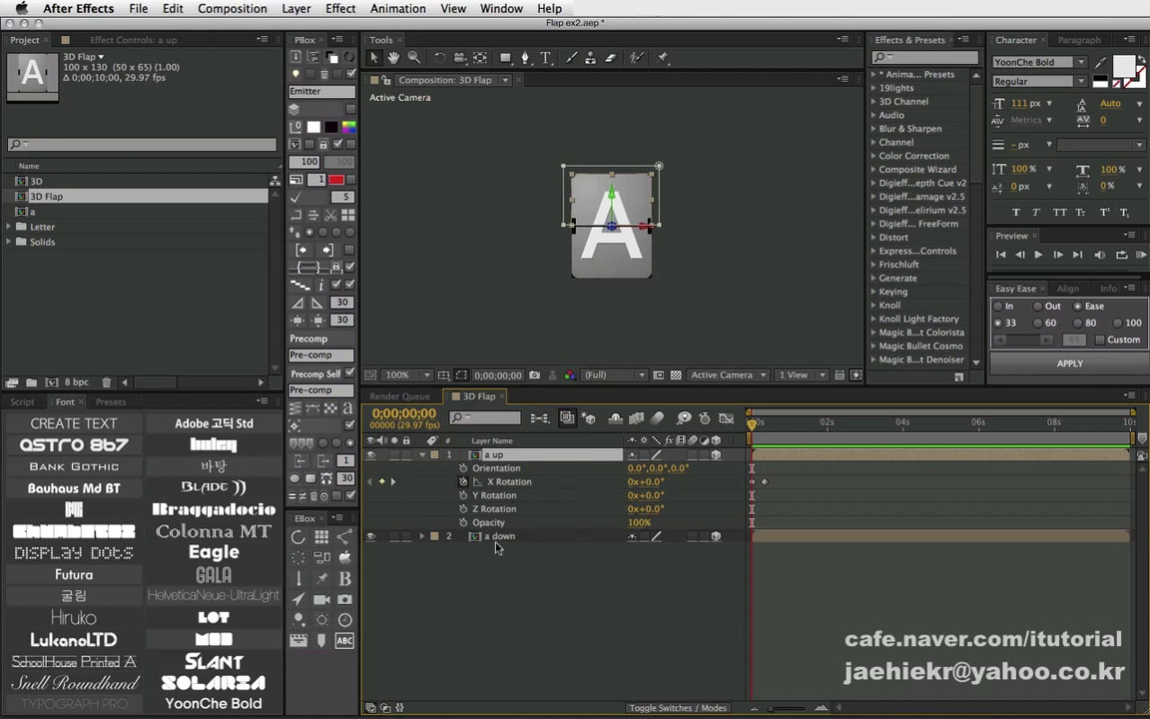
pyautogui.keyDown('alt'); pyautogui.click(464, 527); pyautogui.keyUp('alt')
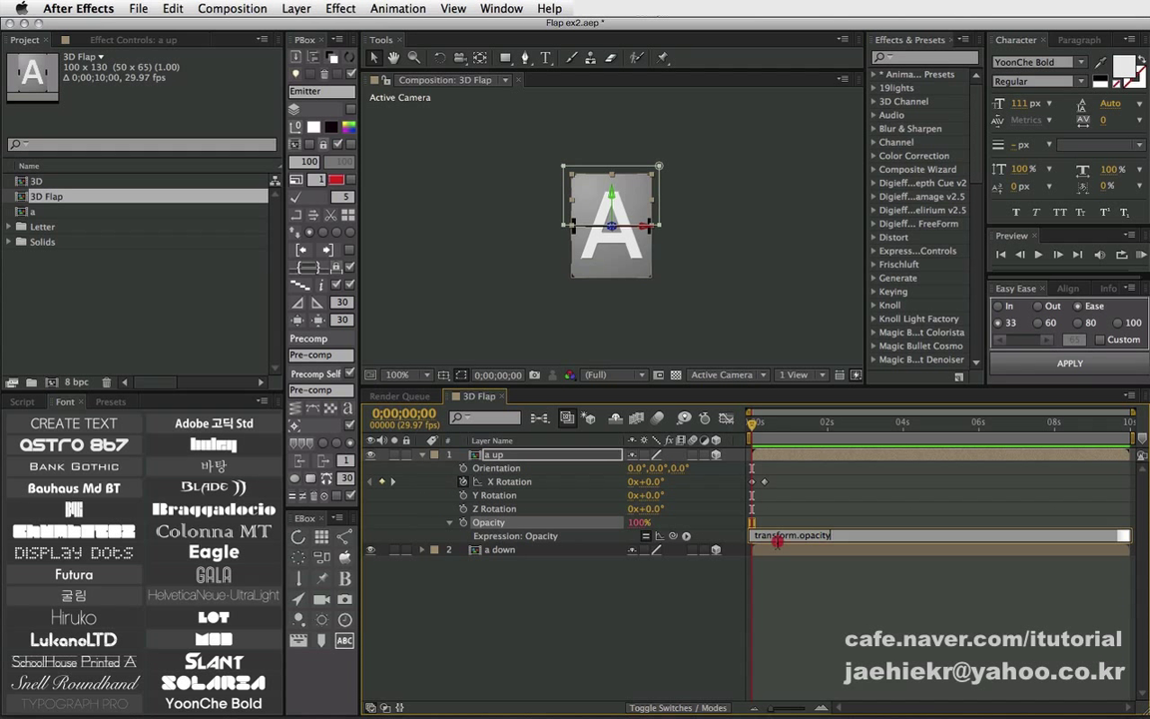
pyautogui.click(778, 543)
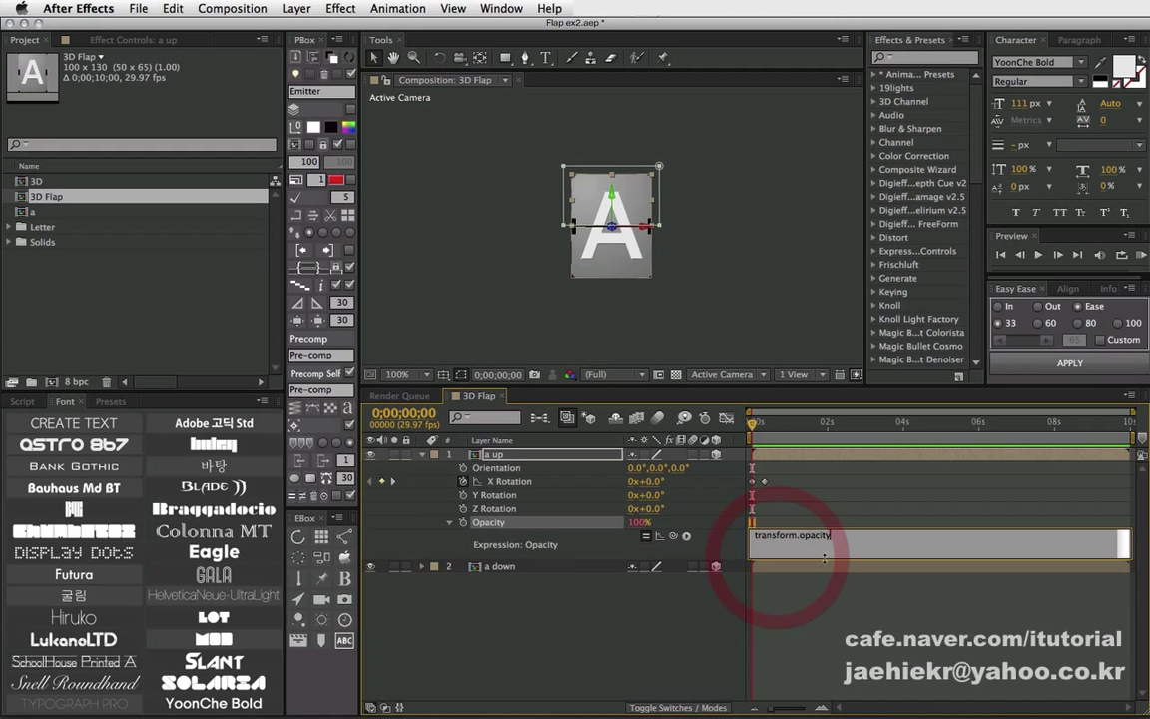
pyautogui.press('BackSpace')
pyautogui.press('BackSpace')
pyautogui.press('BackSpace')
pyautogui.write('(toCompVec([0,0,1])[2] > 0) * 100')
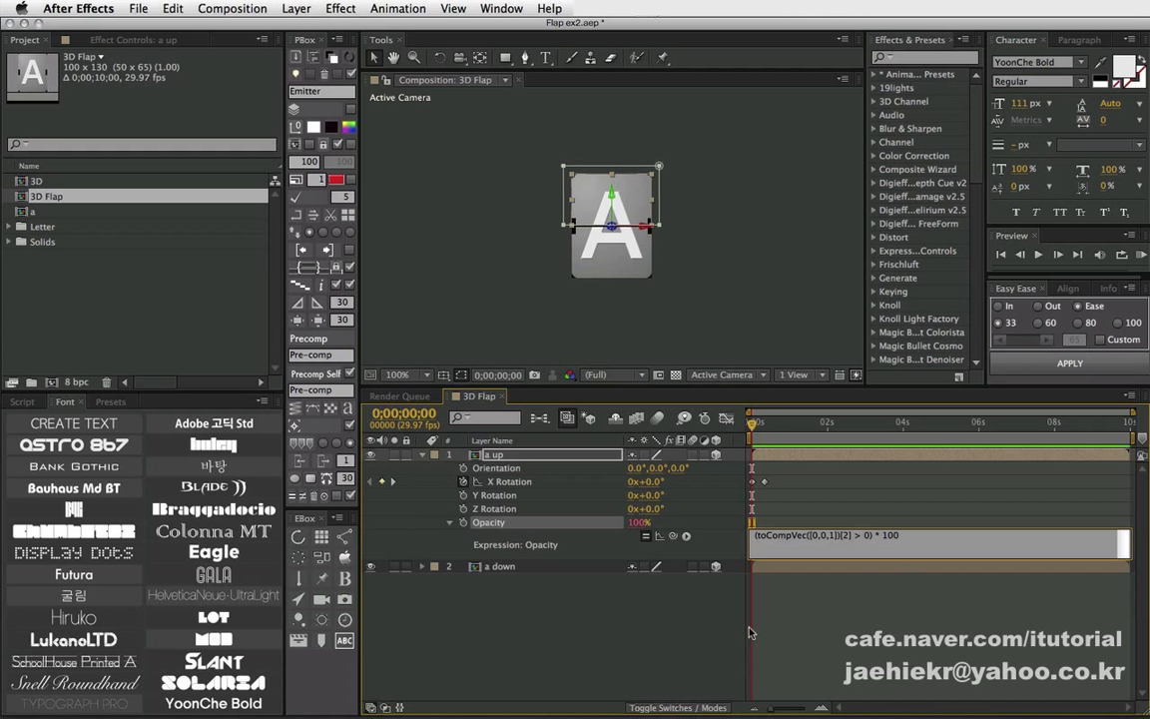
pyautogui.click(692, 607)
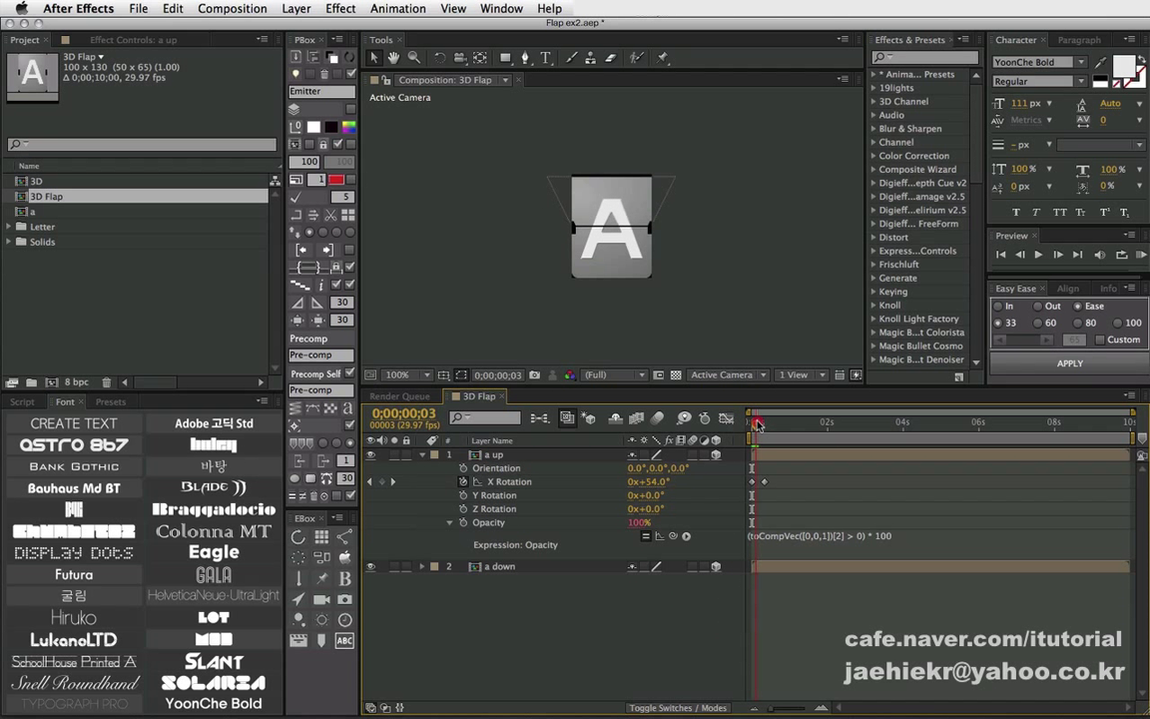
pyautogui.moveTo(754, 423)
pyautogui.mouseDown()
pyautogui.moveTo(768, 424)
pyautogui.moveTo(748, 422)
pyautogui.mouseUp()
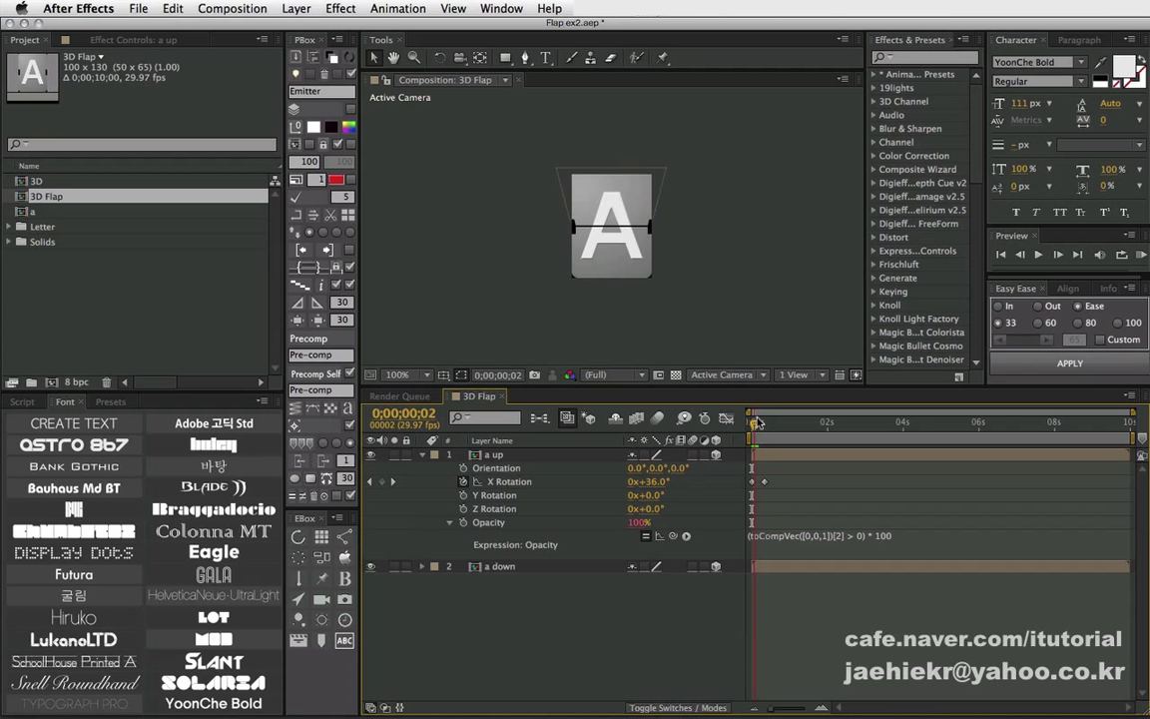
pyautogui.moveTo(748, 421); pyautogui.dragTo(752, 423)
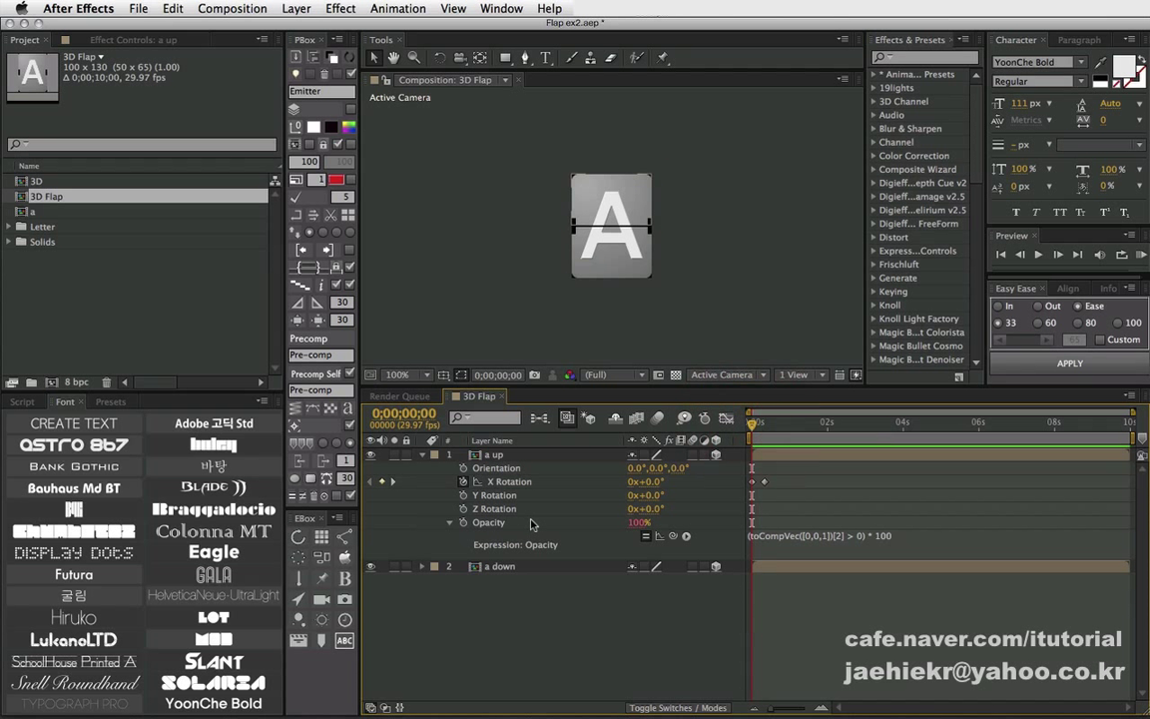
pyautogui.click(422, 454)
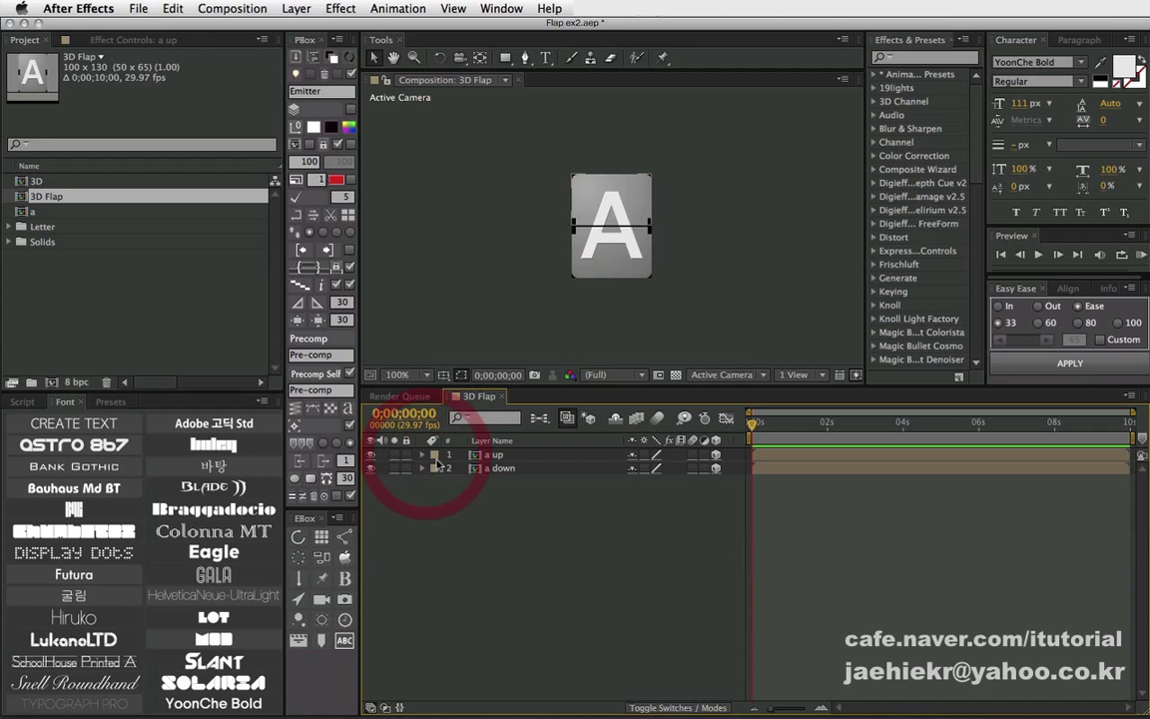
# Duplicate composition a in the Project panel and rename the copy 'b'.
pyautogui.click(513, 492)
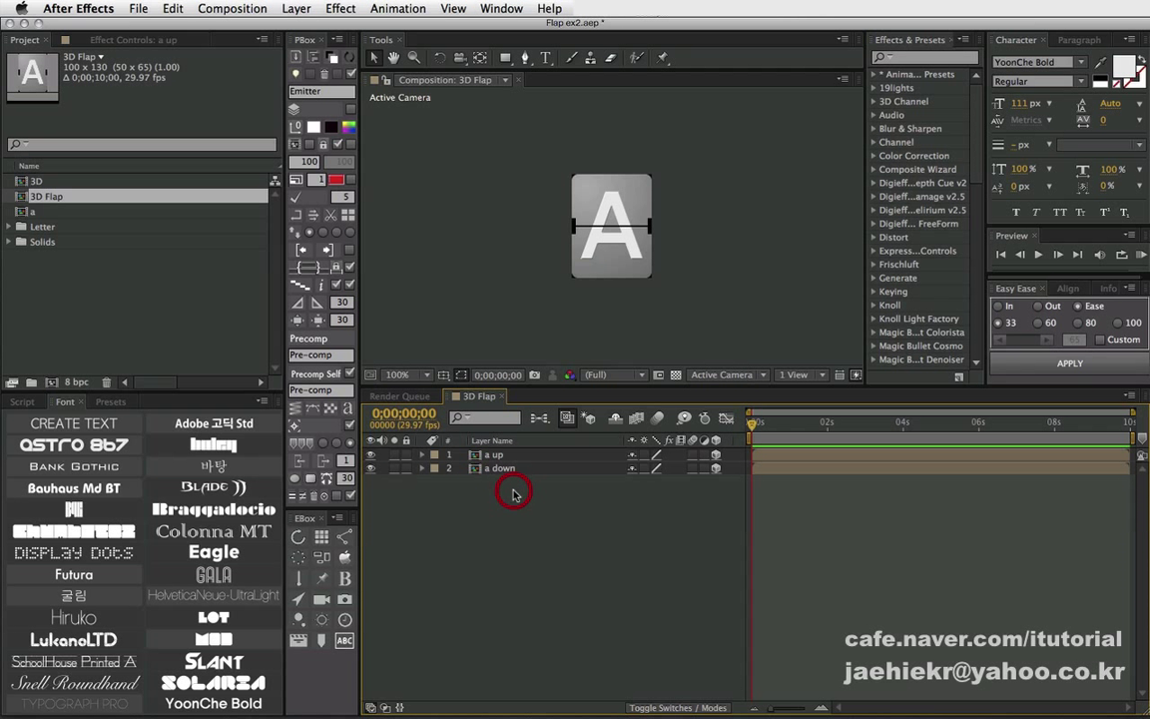
pyautogui.click(55, 270)
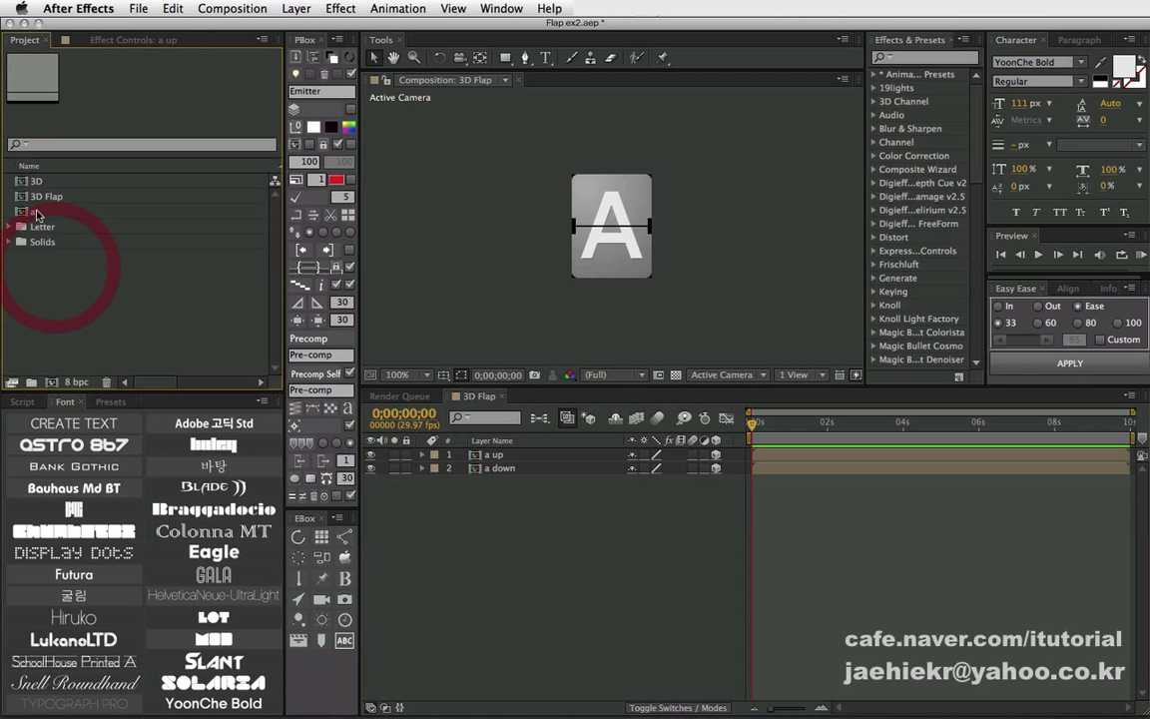
pyautogui.click(30, 196)
pyautogui.click(34, 212)
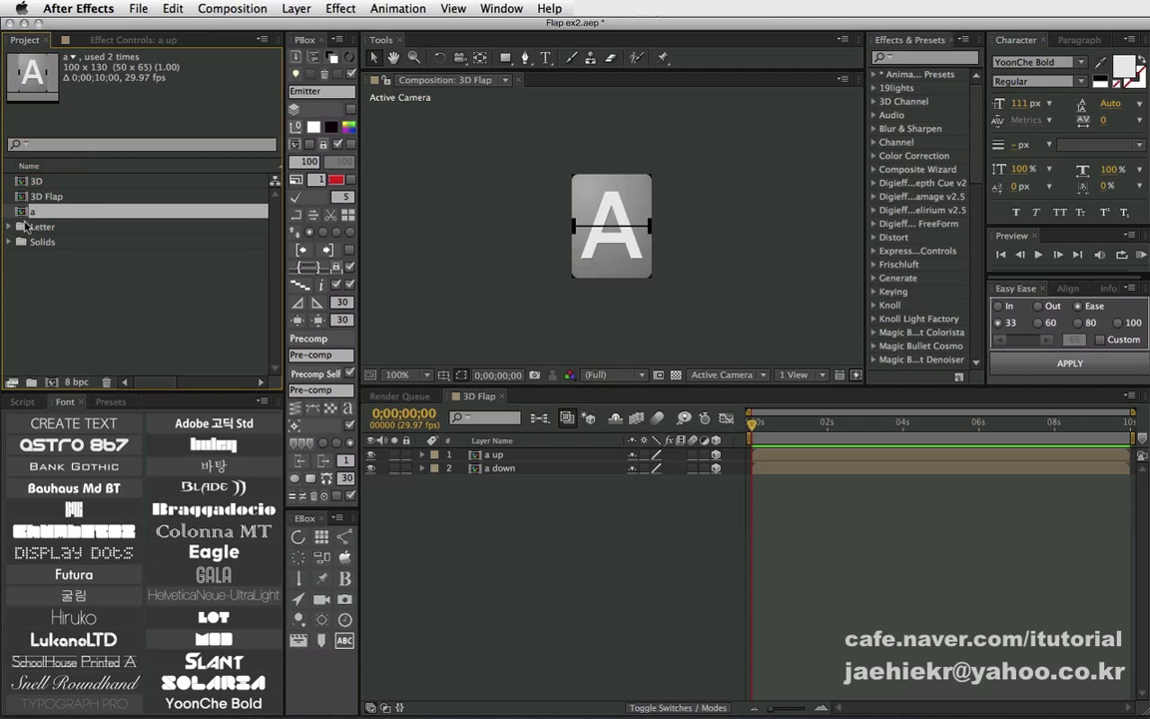
pyautogui.click(505, 469)
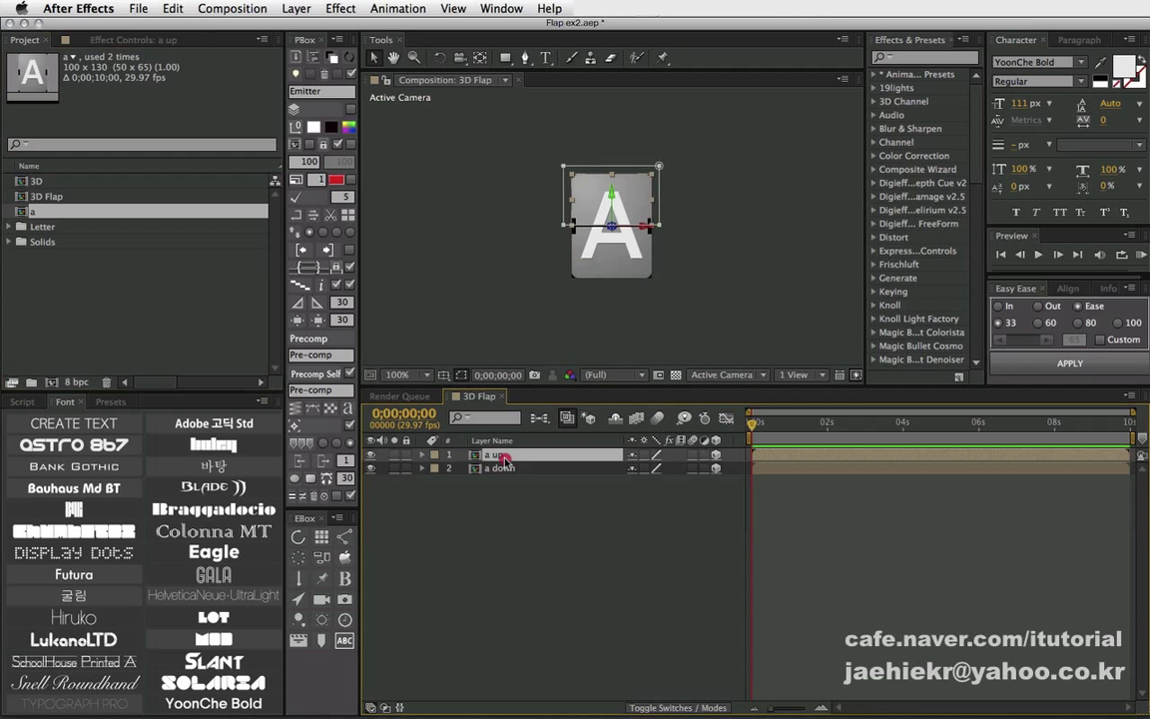
pyautogui.click(140, 332)
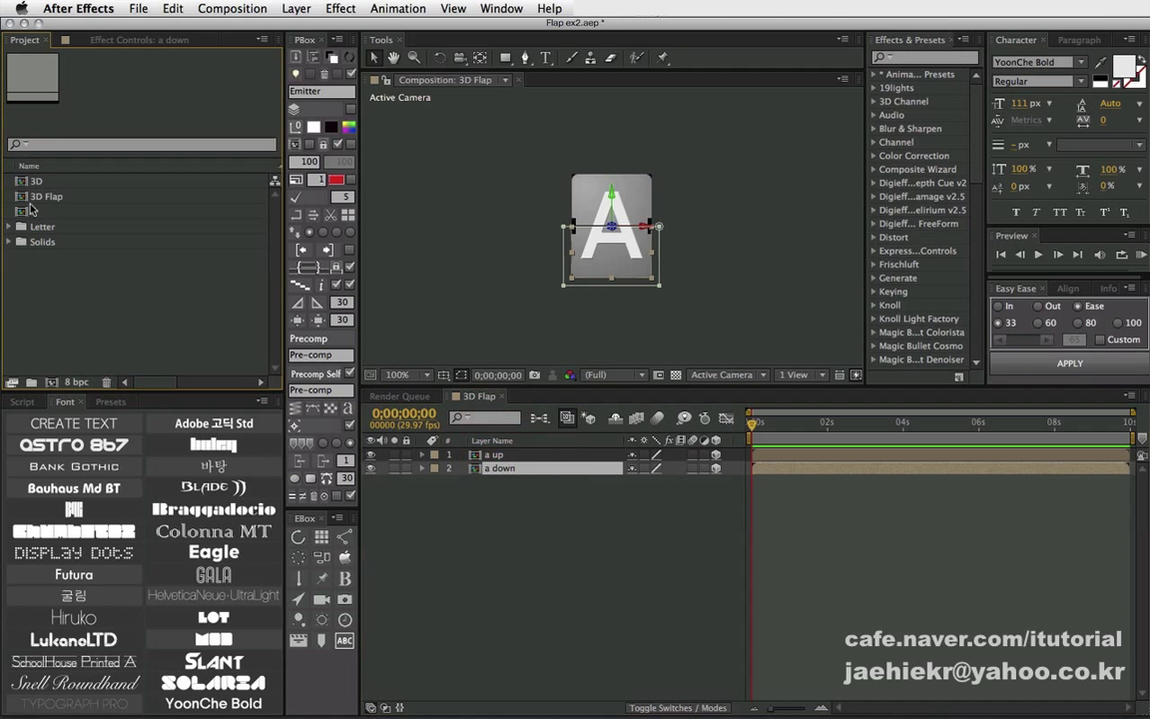
pyautogui.click(24, 213)
pyautogui.hotkey('ctrl', 'd')
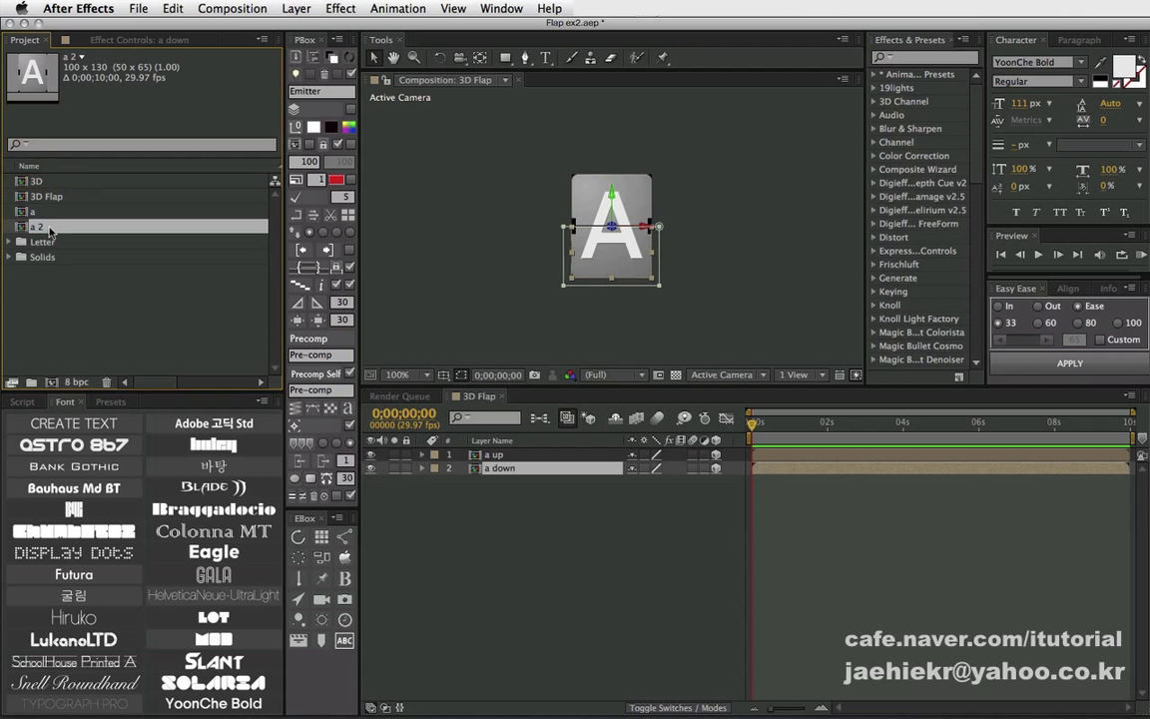
pyautogui.click(42, 228)
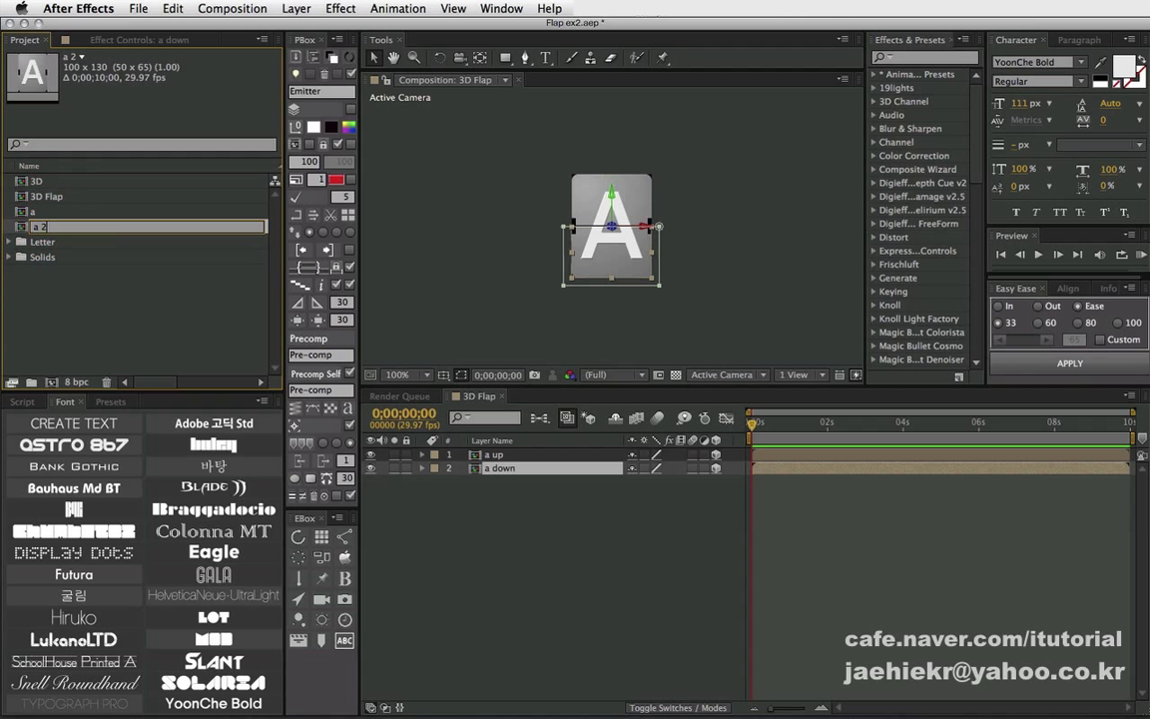
pyautogui.write('b')
pyautogui.press('Return')
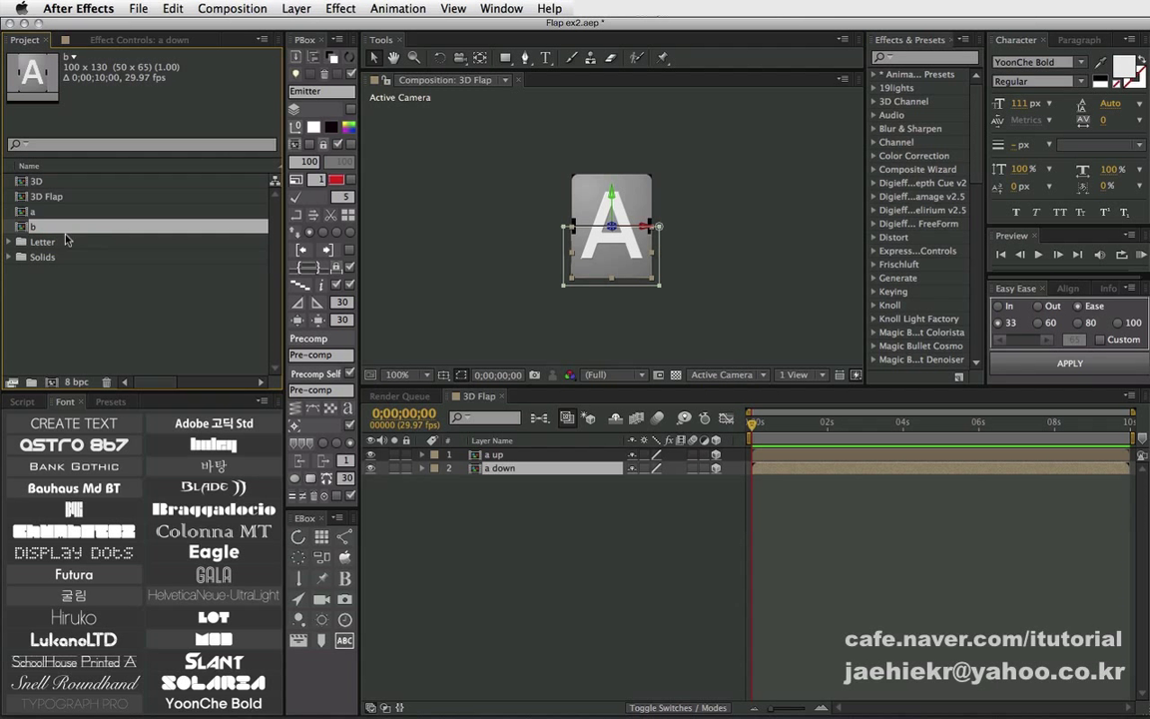
# Change the letter in comp b to 'B' and close its tab.
pyautogui.doubleClick(20, 229)
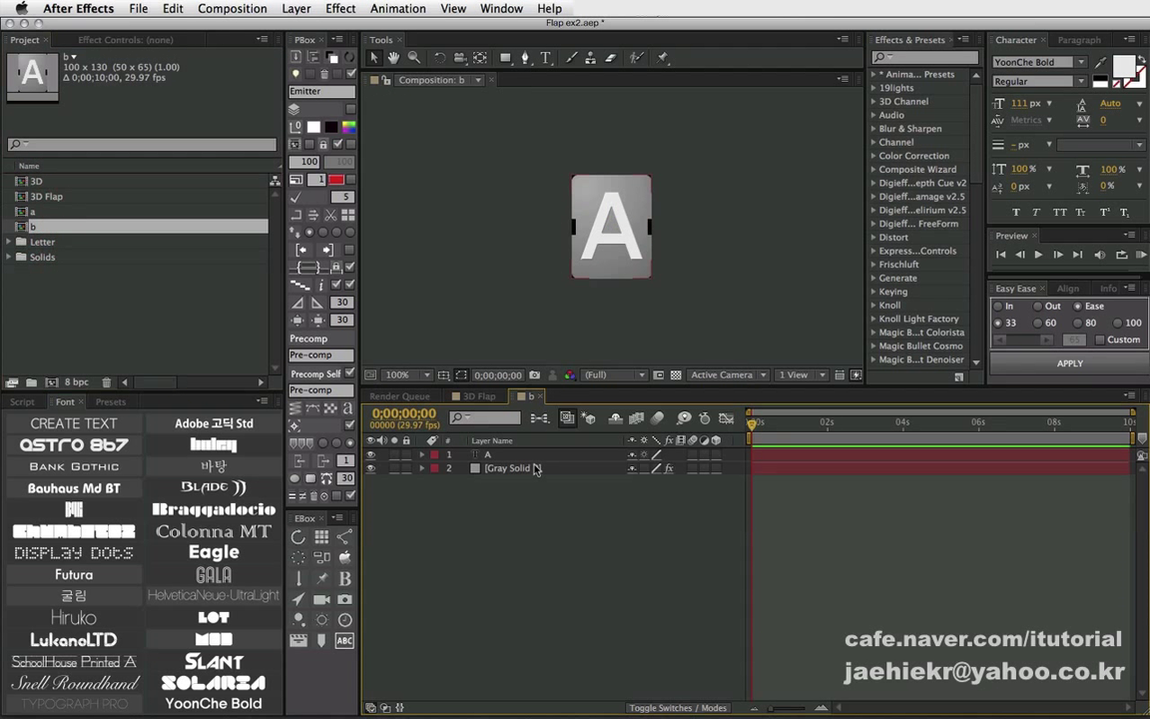
pyautogui.doubleClick(489, 455)
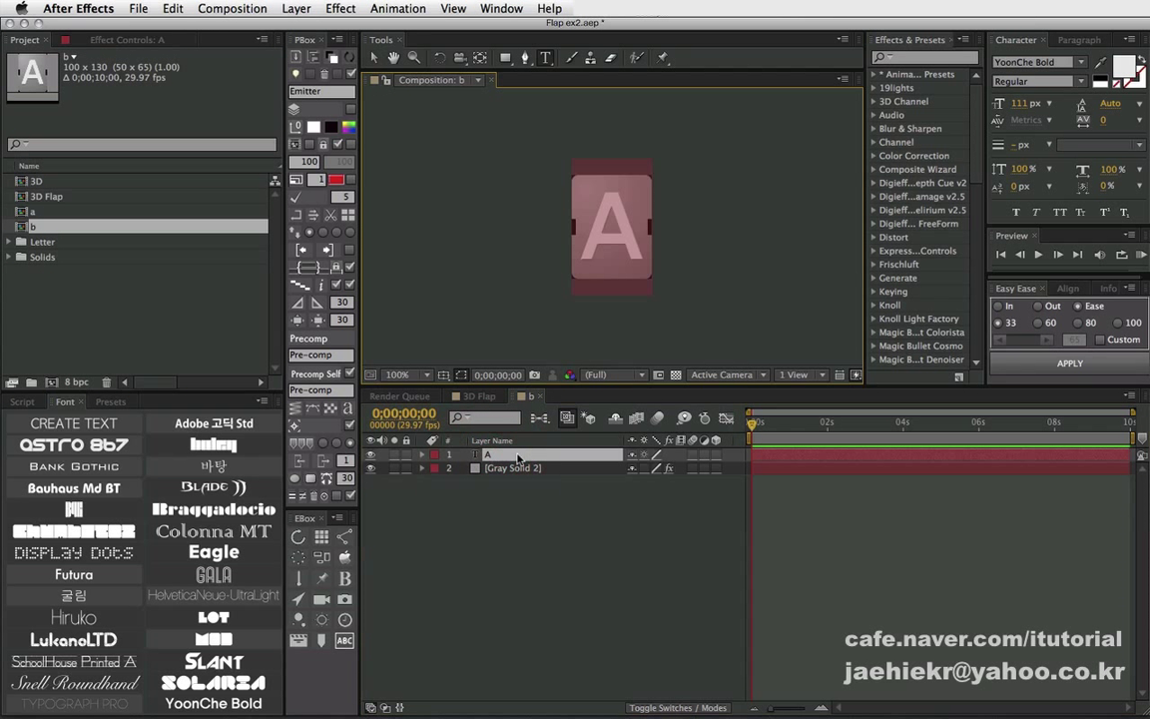
pyautogui.write('B')
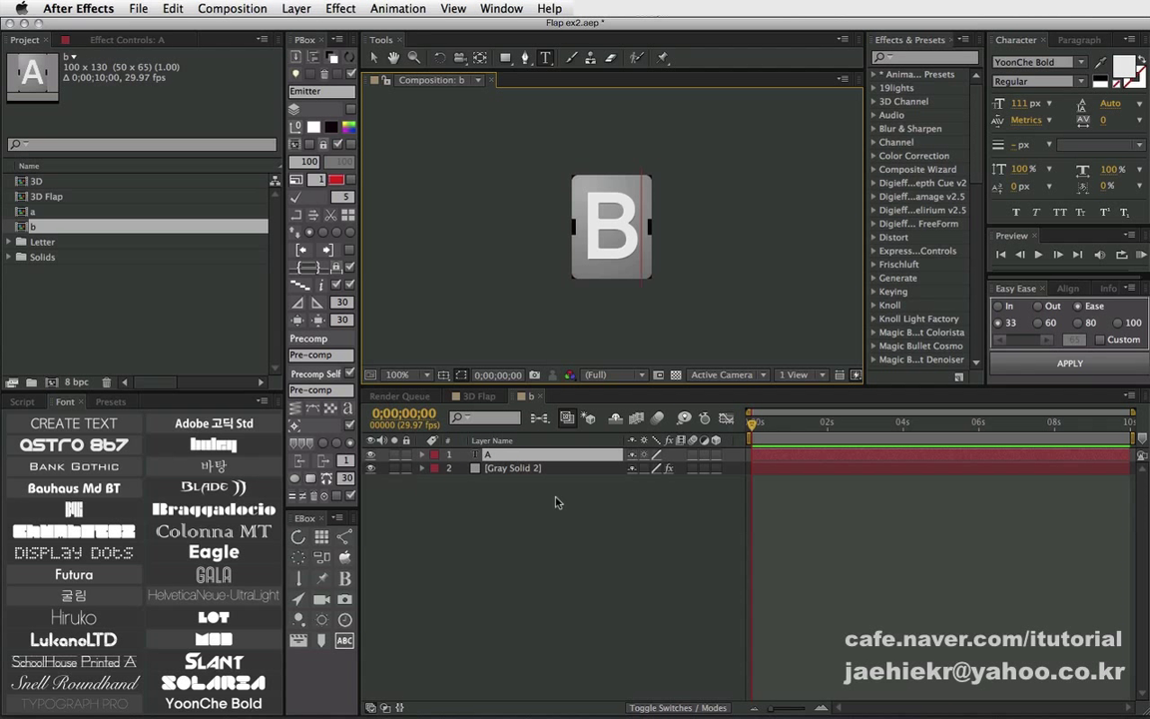
pyautogui.click(552, 501)
pyautogui.click(541, 398)
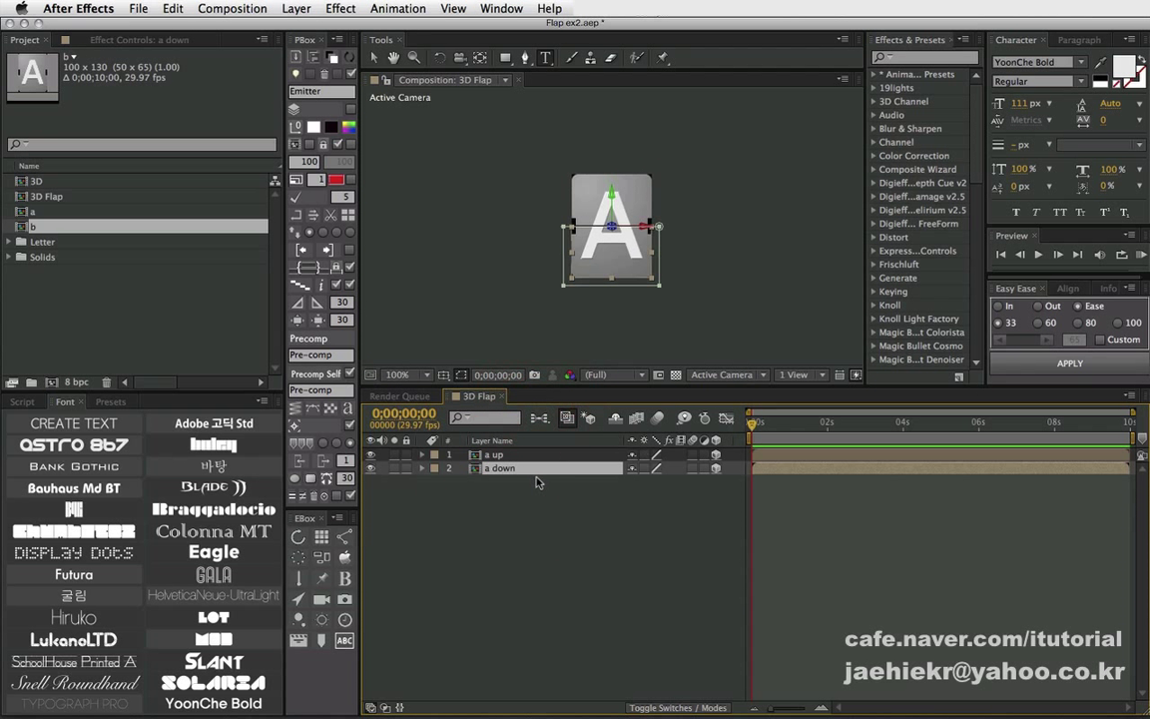
# Give a up the Yellow label and a down the Brown label.
pyautogui.moveTo(512, 492); pyautogui.dragTo(484, 451)
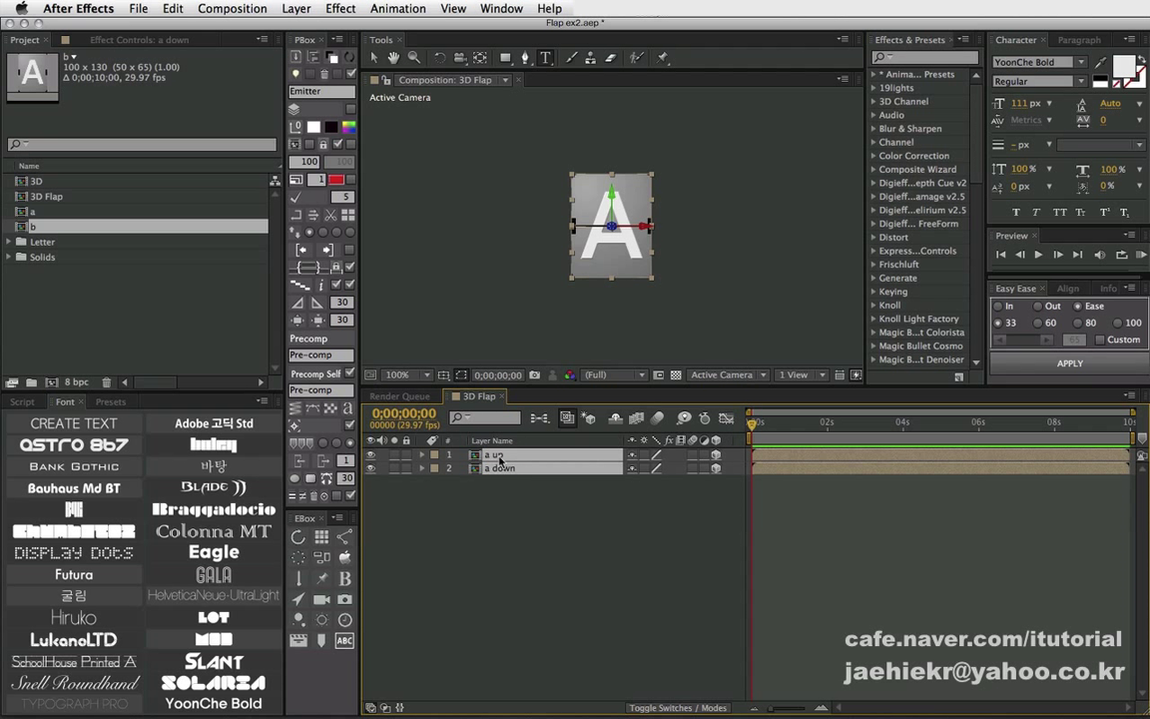
pyautogui.click(483, 502)
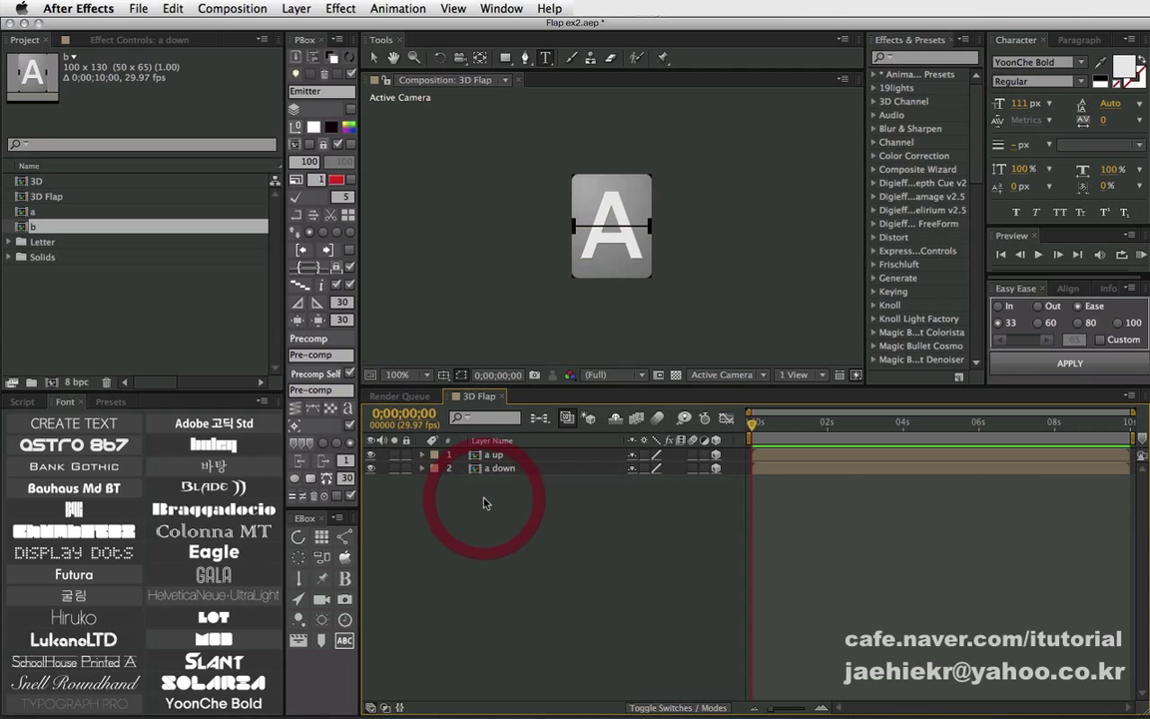
pyautogui.click(434, 456)
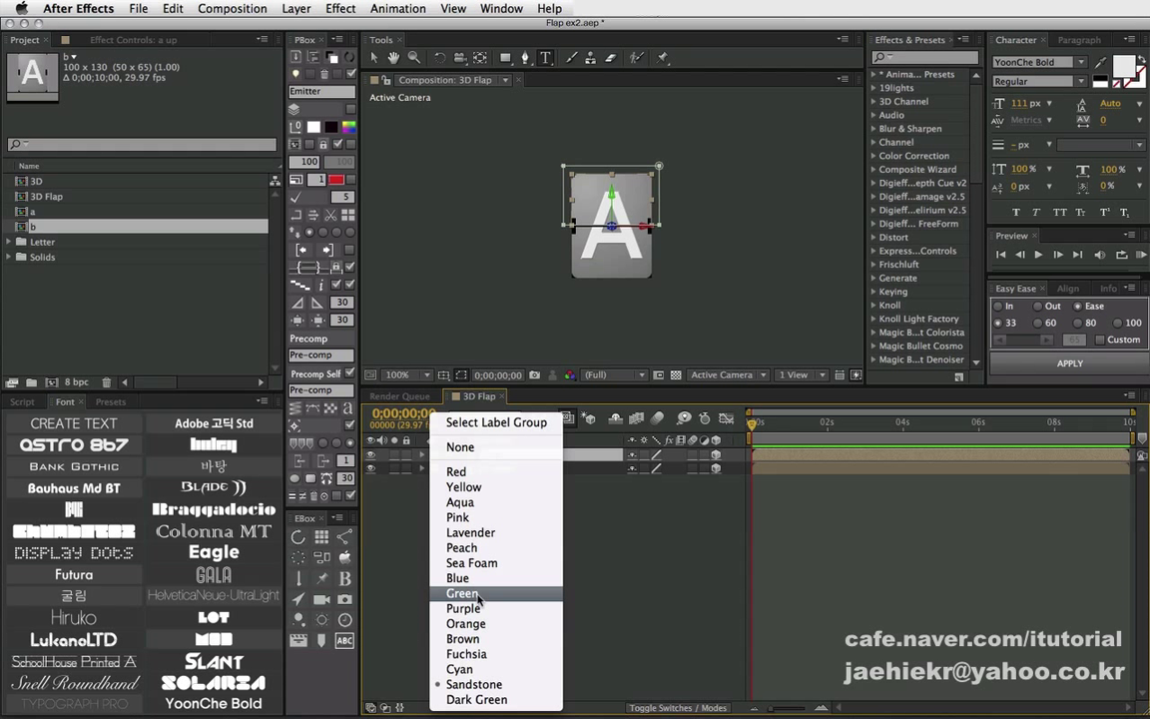
pyautogui.click(478, 487)
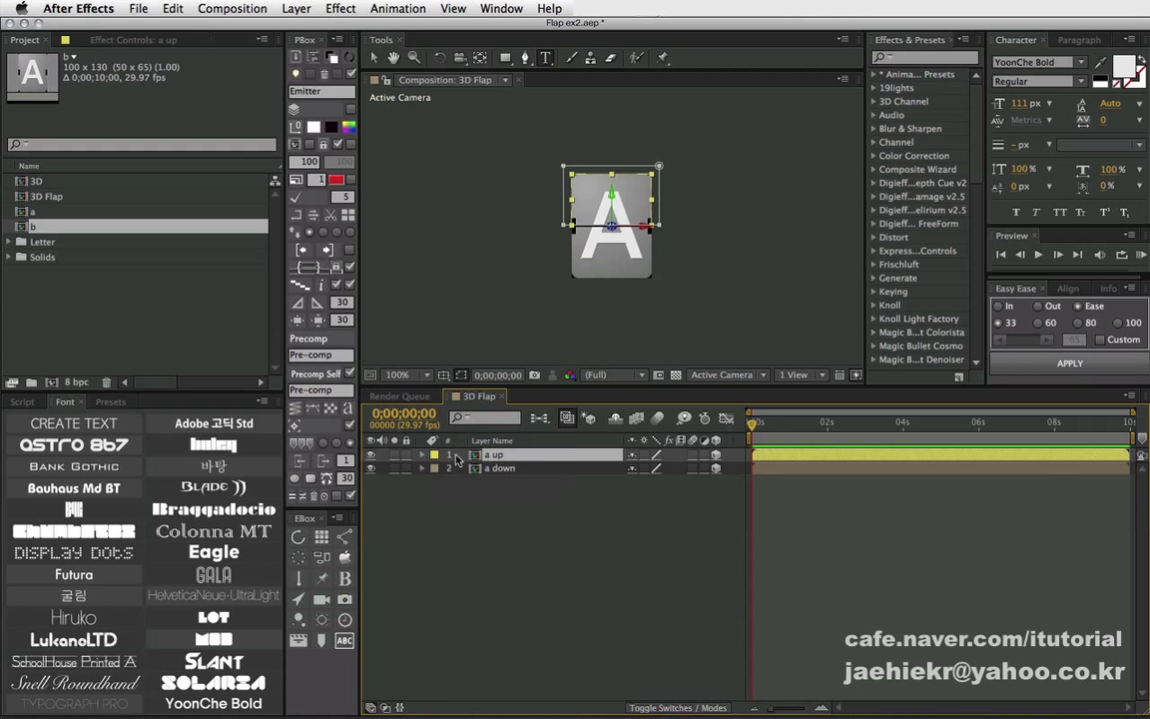
pyautogui.click(435, 468)
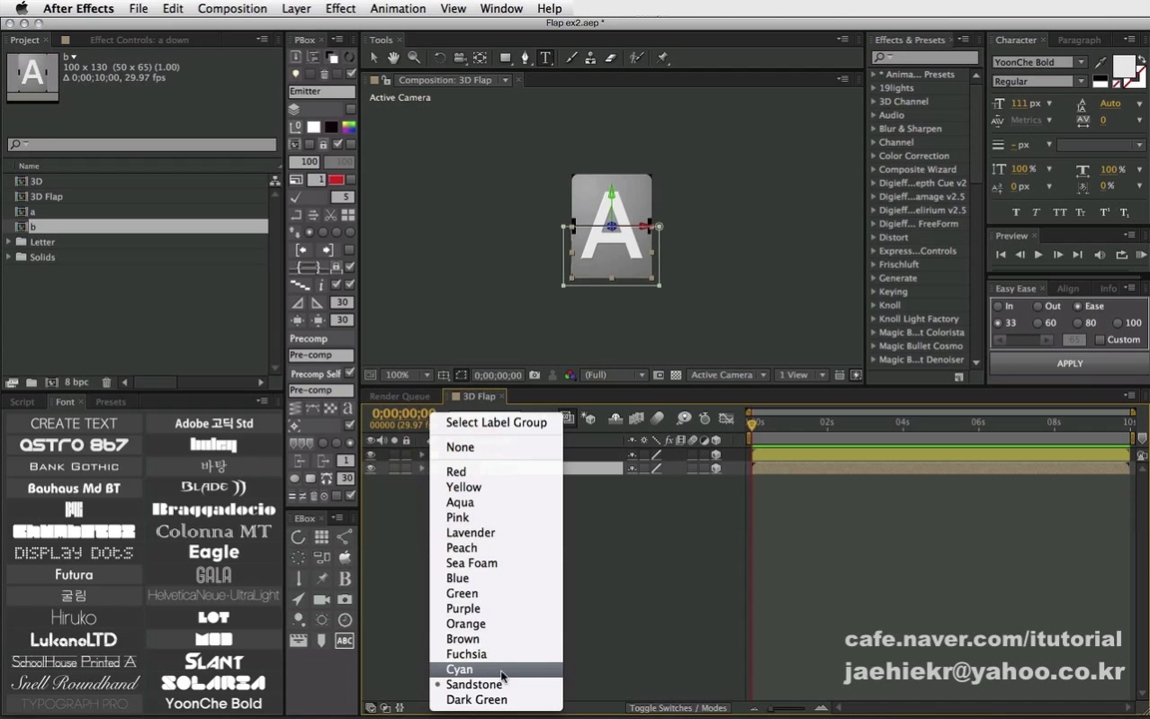
pyautogui.click(502, 640)
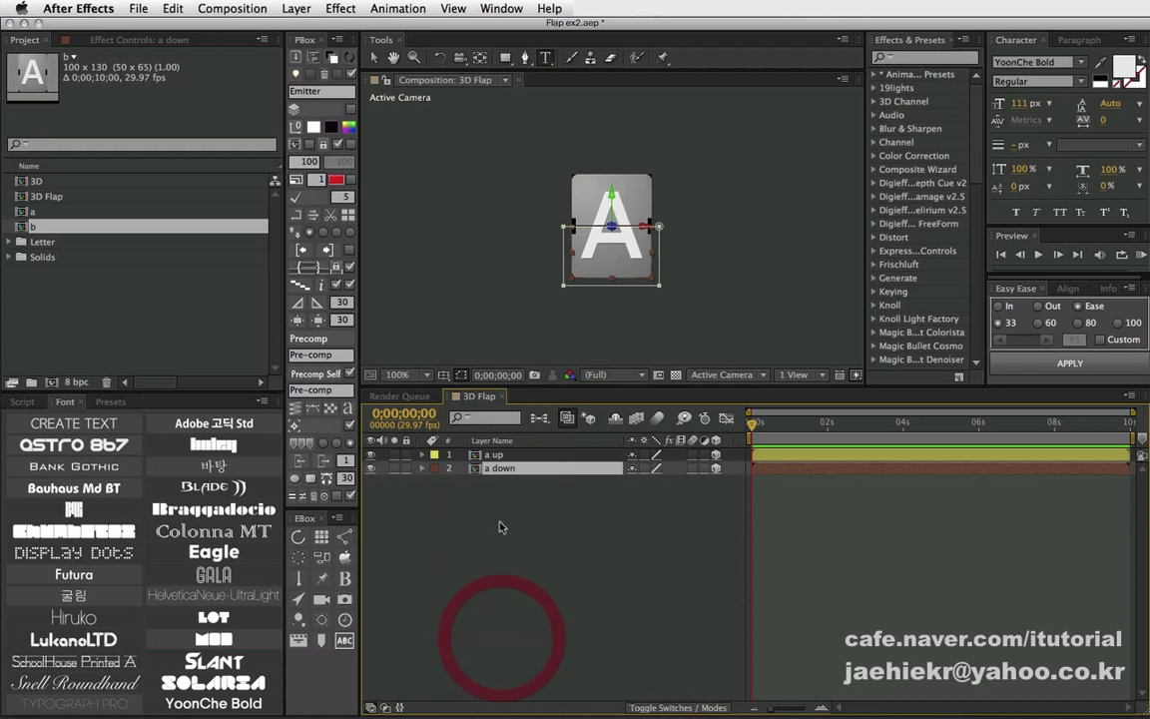
pyautogui.click(512, 504)
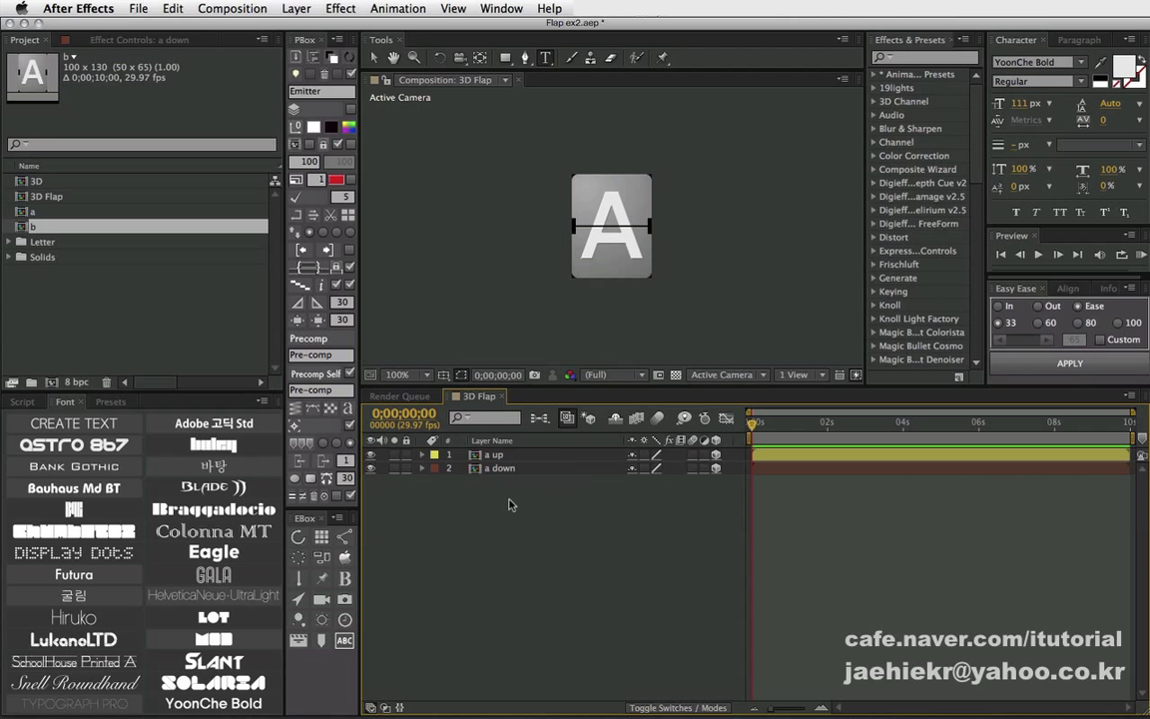
# Duplicate both card half layers and stack the copies together above the originals.
pyautogui.moveTo(487, 480); pyautogui.dragTo(429, 449)
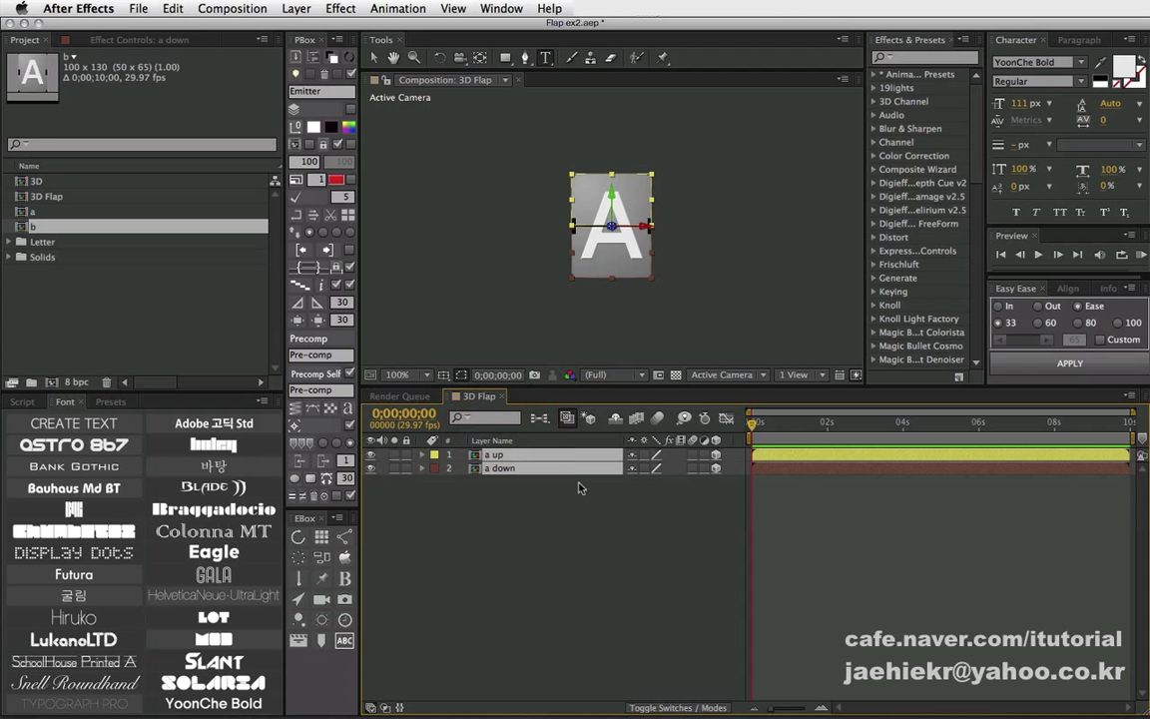
pyautogui.hotkey('ctrl', 'd')
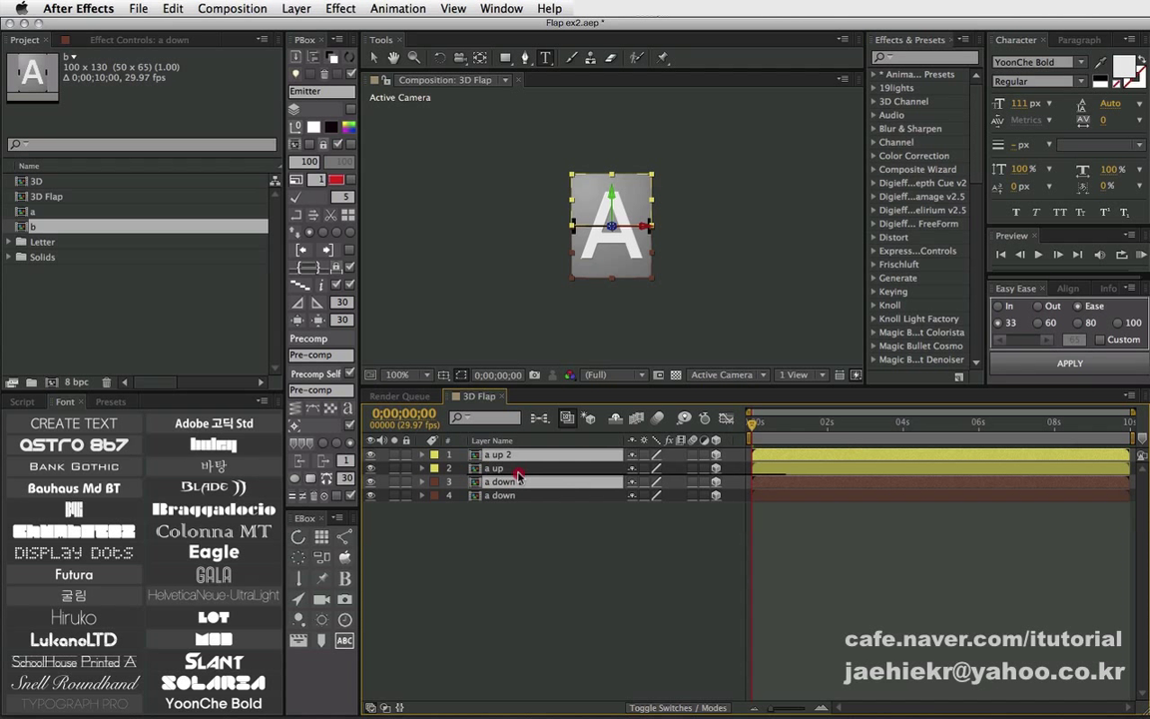
pyautogui.moveTo(487, 481); pyautogui.dragTo(487, 461)
pyautogui.click(505, 526)
# Rename the copies 'b up' and 'b down'.
pyautogui.click(505, 455)
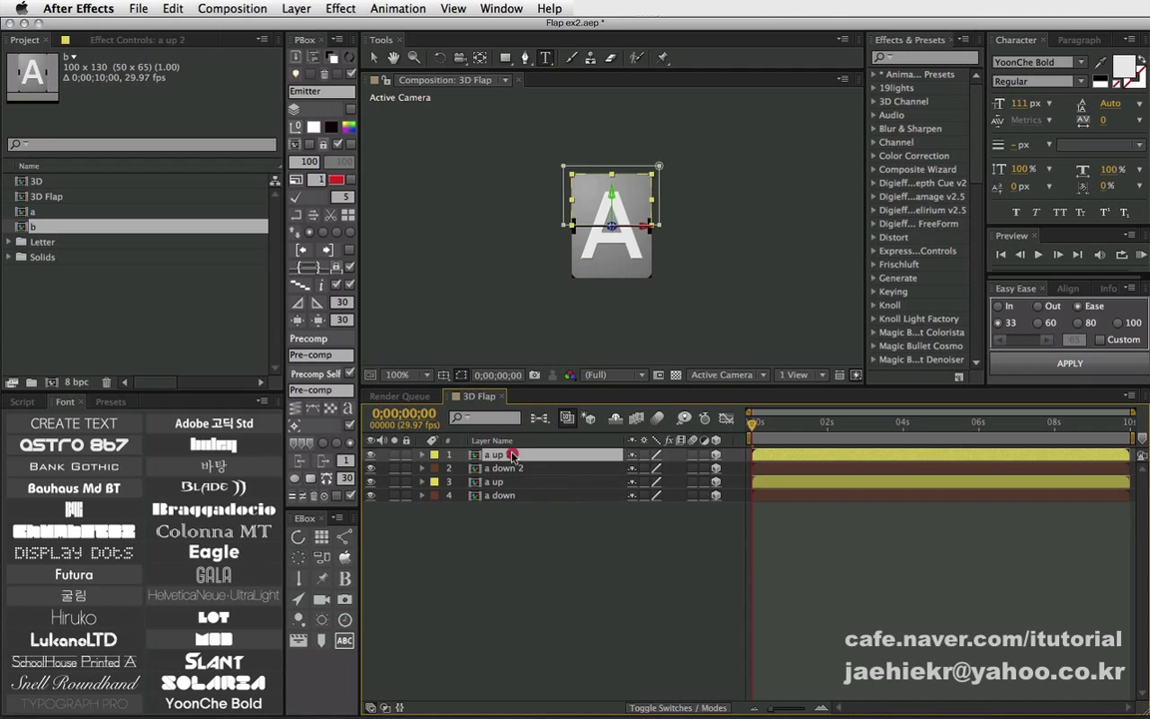
pyautogui.press('Return')
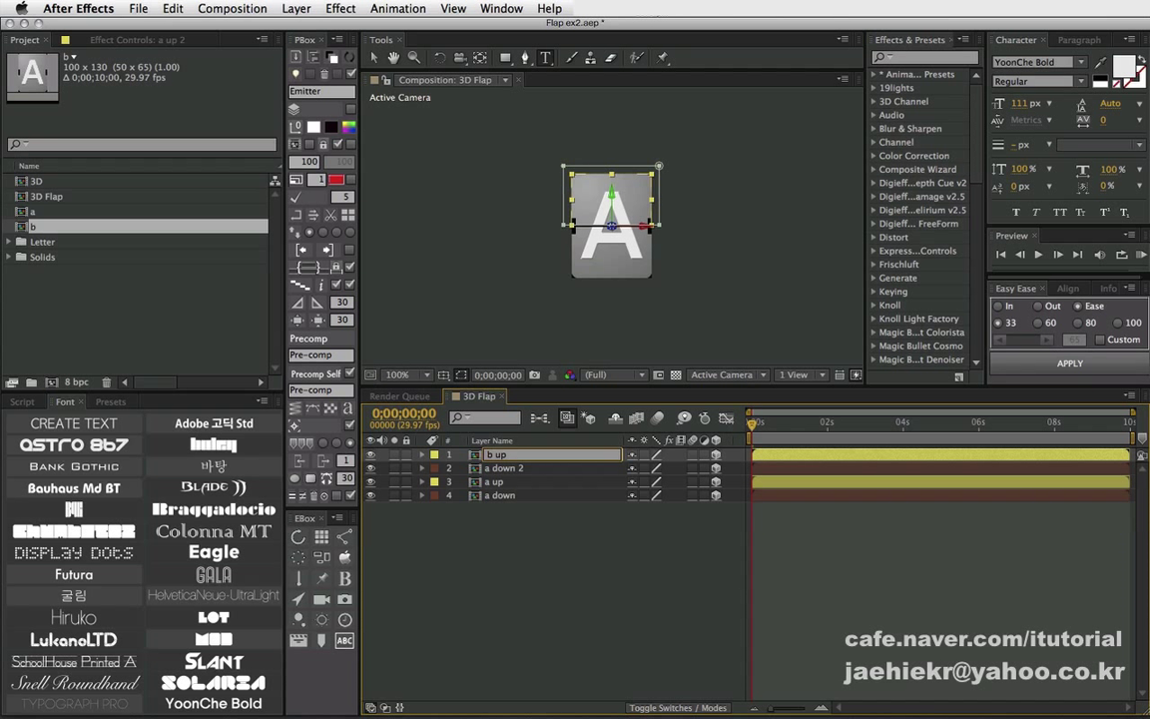
pyautogui.press('Return')
pyautogui.hotkey('ctrl', 'Down')
pyautogui.press('Return')
pyautogui.press('BackSpace')
pyautogui.press('BackSpace')
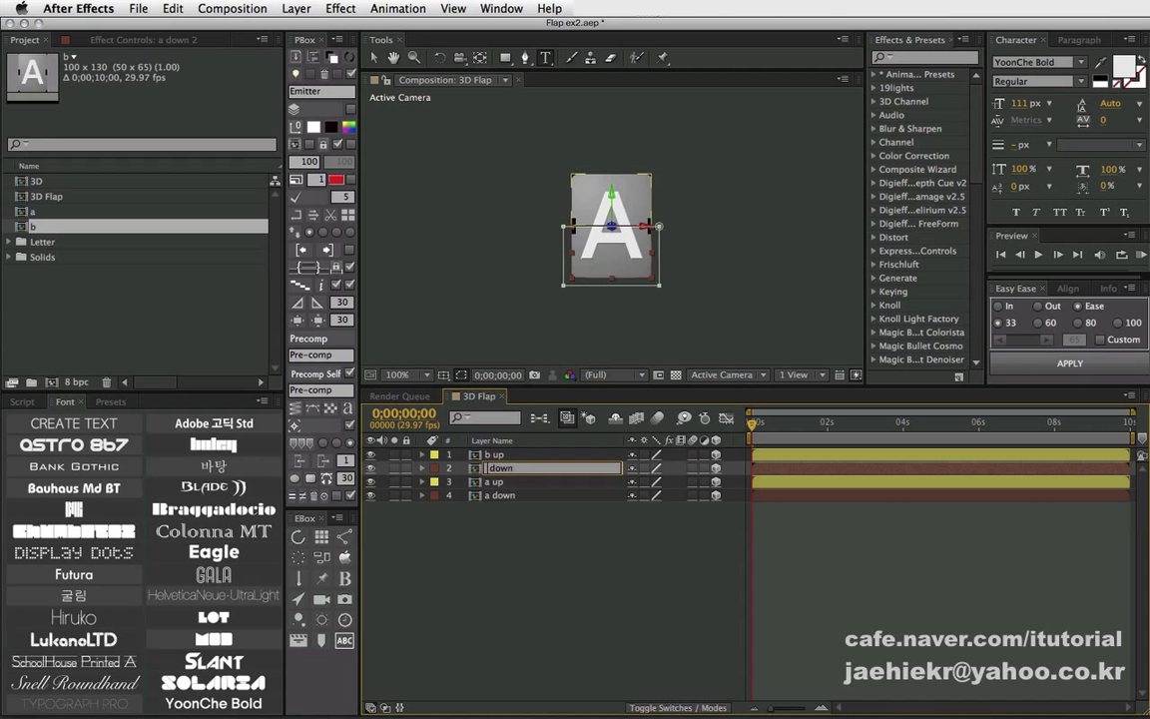
pyautogui.write('b')
pyautogui.press('Return')
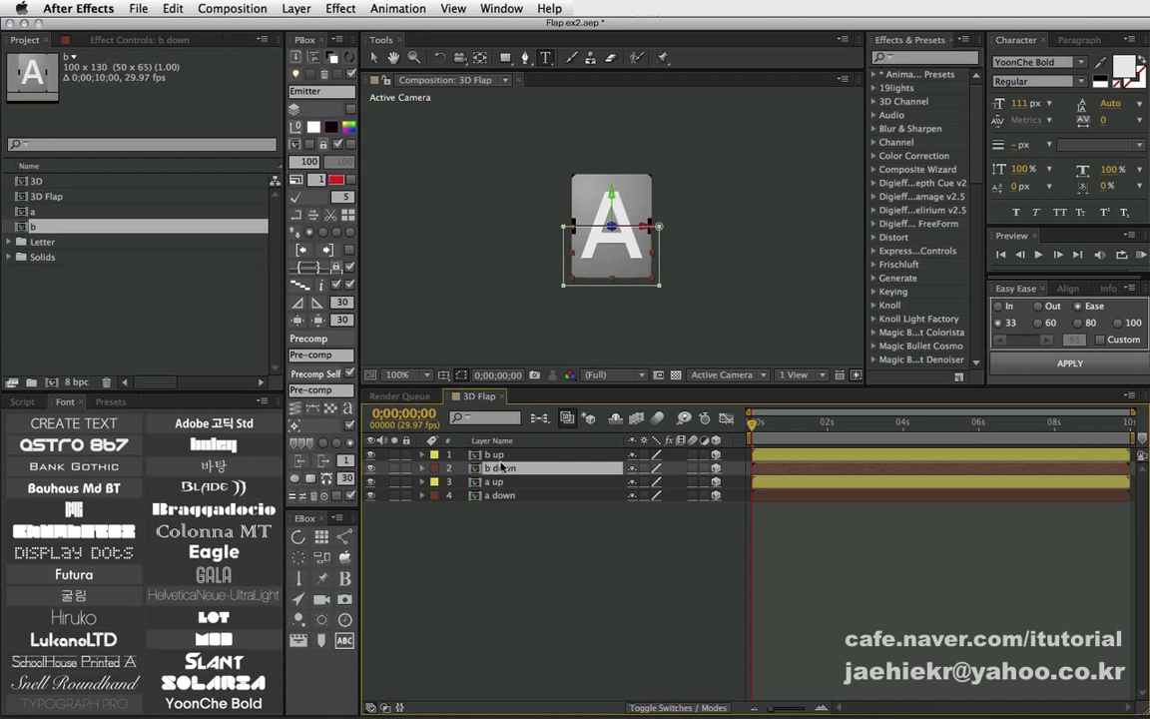
# Replace the source of b up and b down with comp b, then hide b up.
pyautogui.keyDown('shift'); pyautogui.click(490, 458); pyautogui.keyUp('shift')
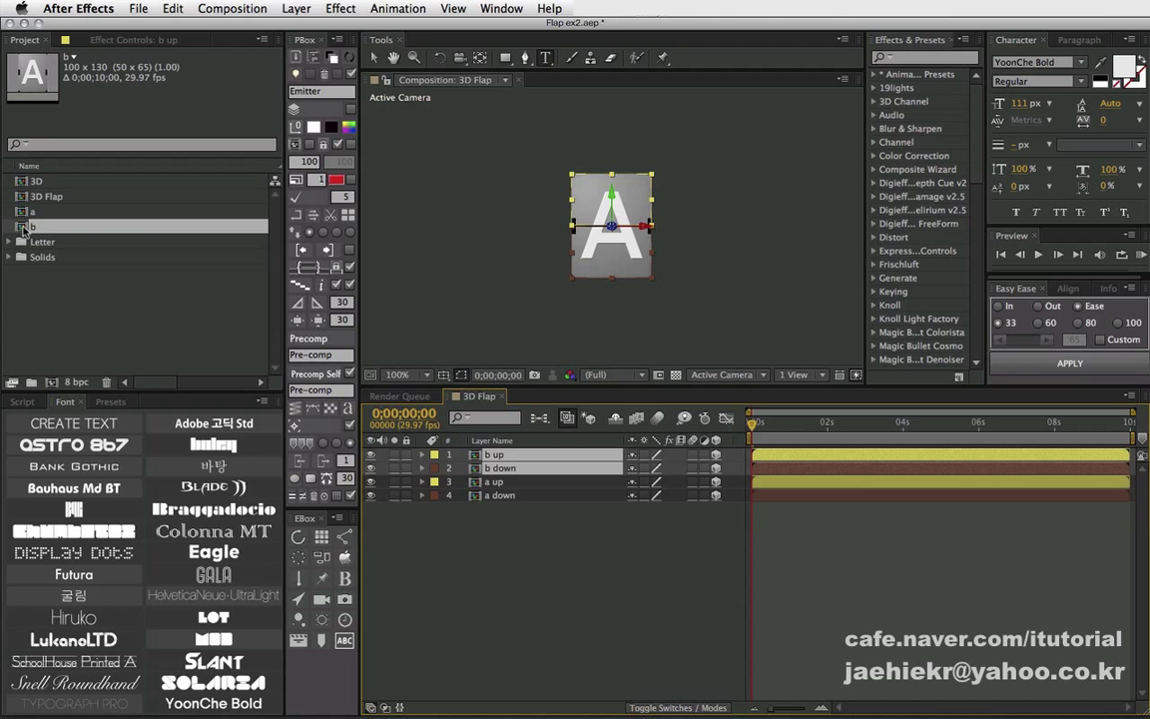
pyautogui.moveTo(24, 230); pyautogui.dragTo(505, 461)
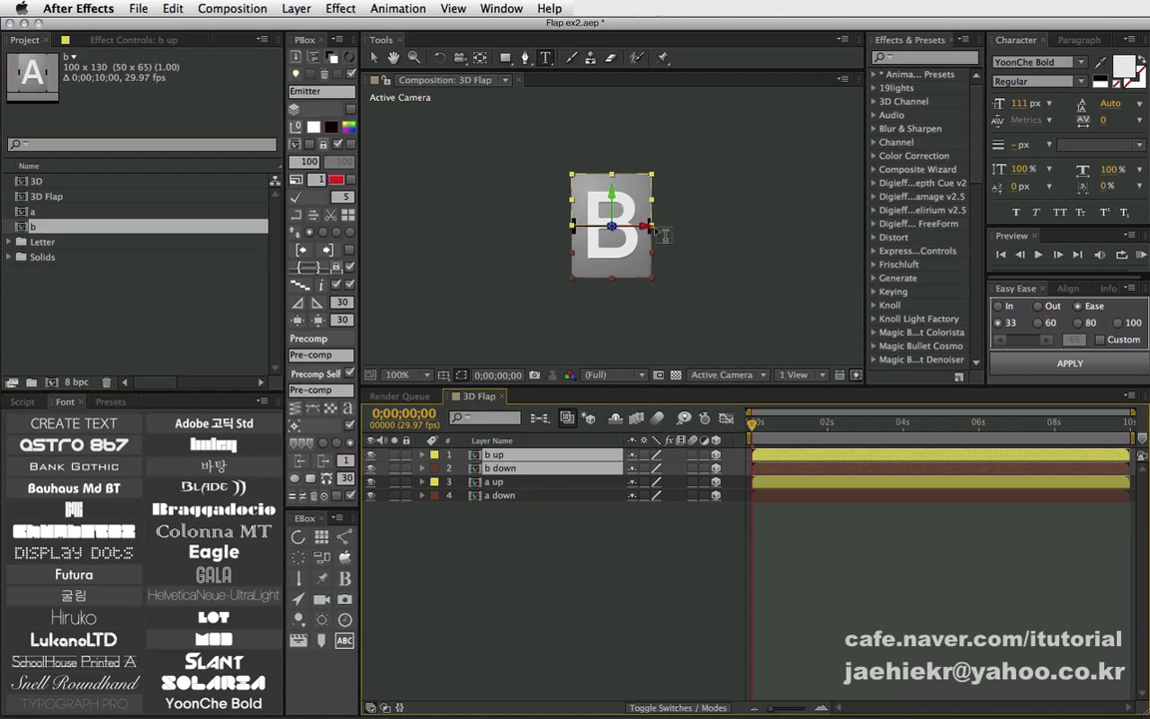
pyautogui.click(502, 577)
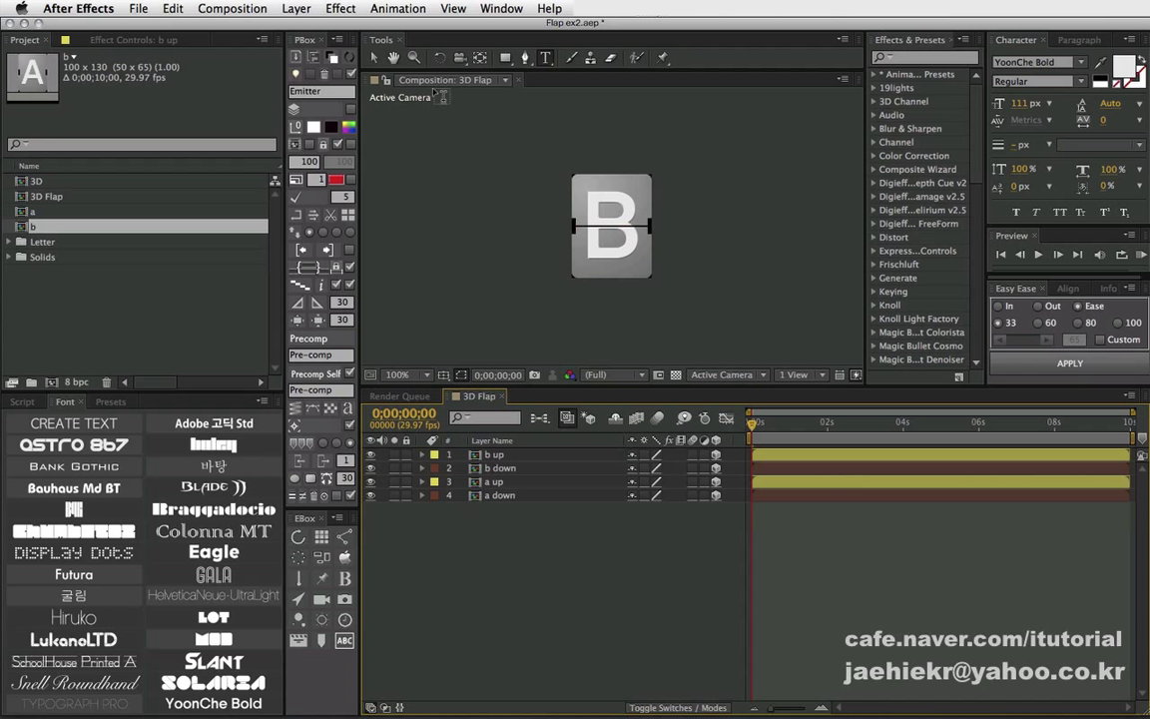
pyautogui.click(343, 52)
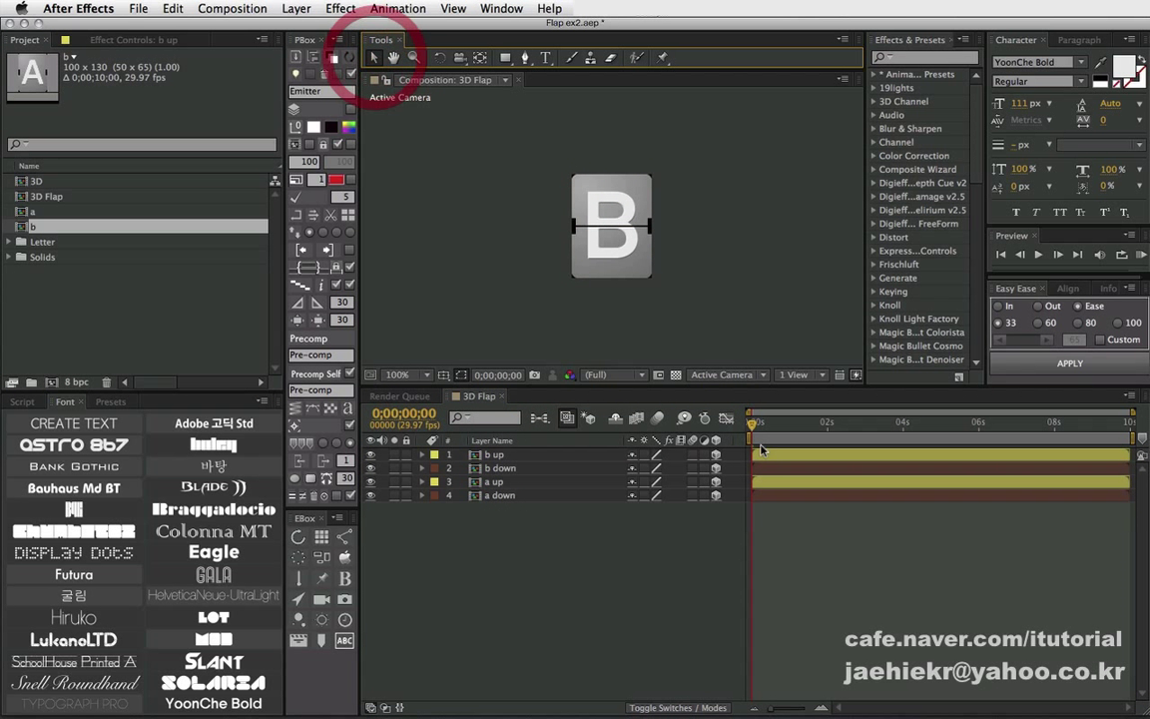
pyautogui.click(372, 456)
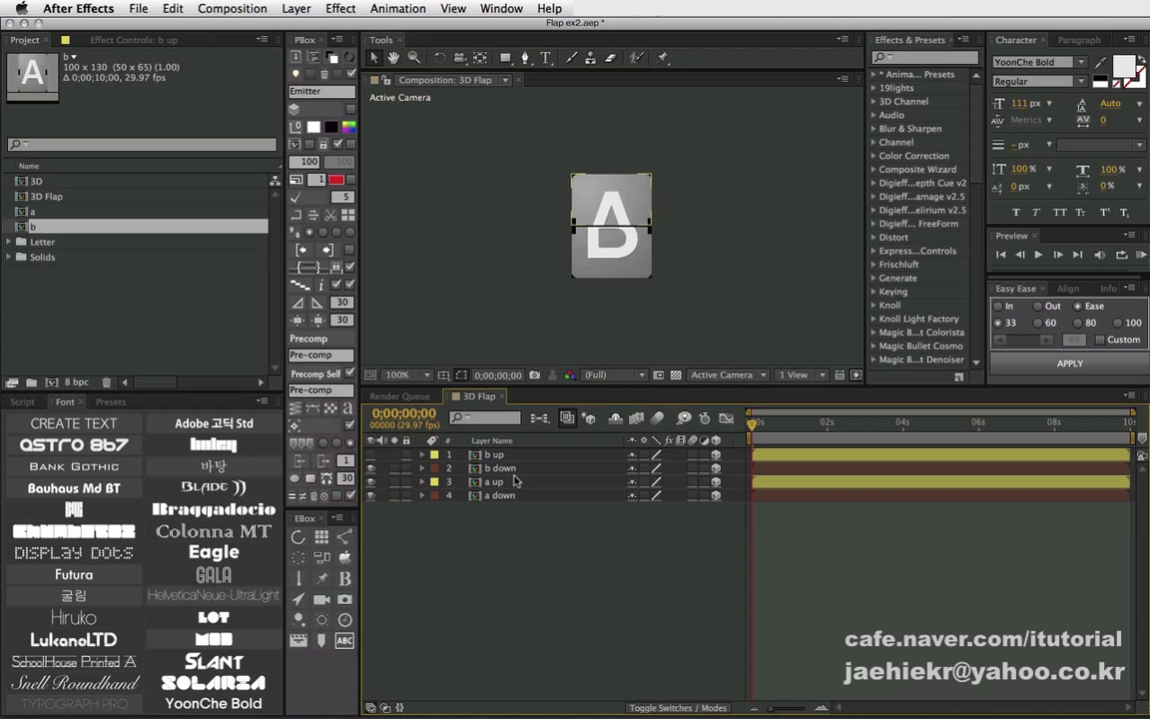
pyautogui.click(498, 468)
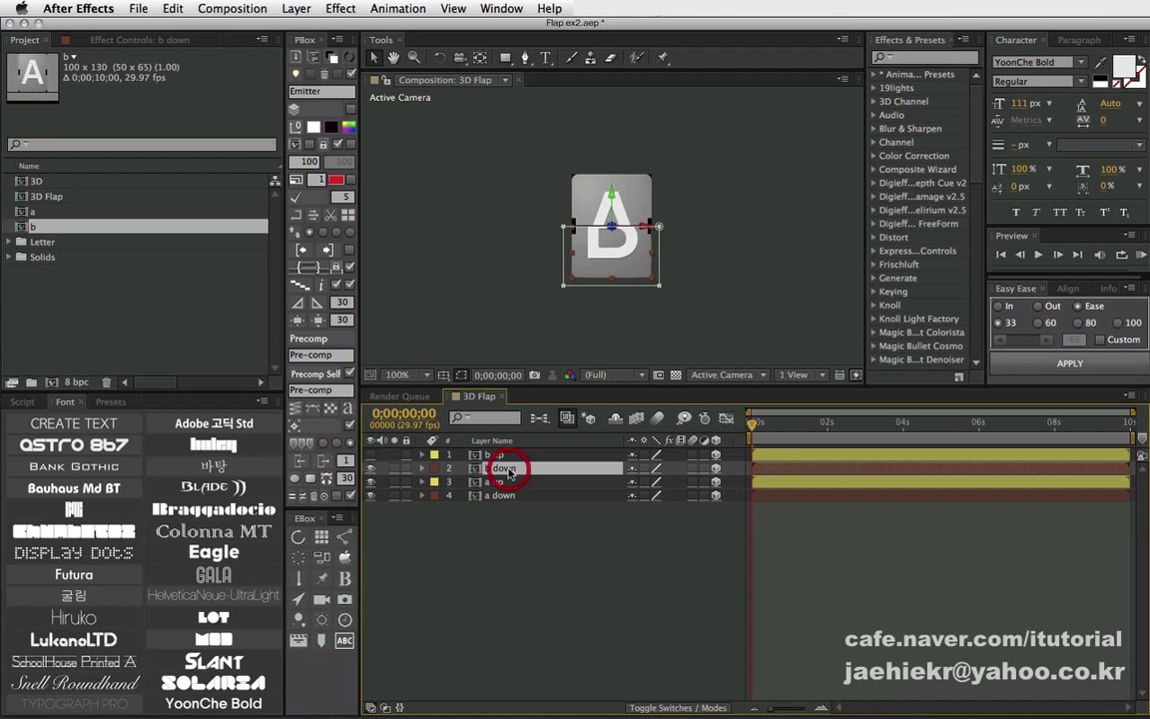
# Return to frame 0 and show b down's orientation and X, Y, Z rotation properties.
pyautogui.click(750, 425)
pyautogui.moveTo(766, 427); pyautogui.dragTo(752, 428)
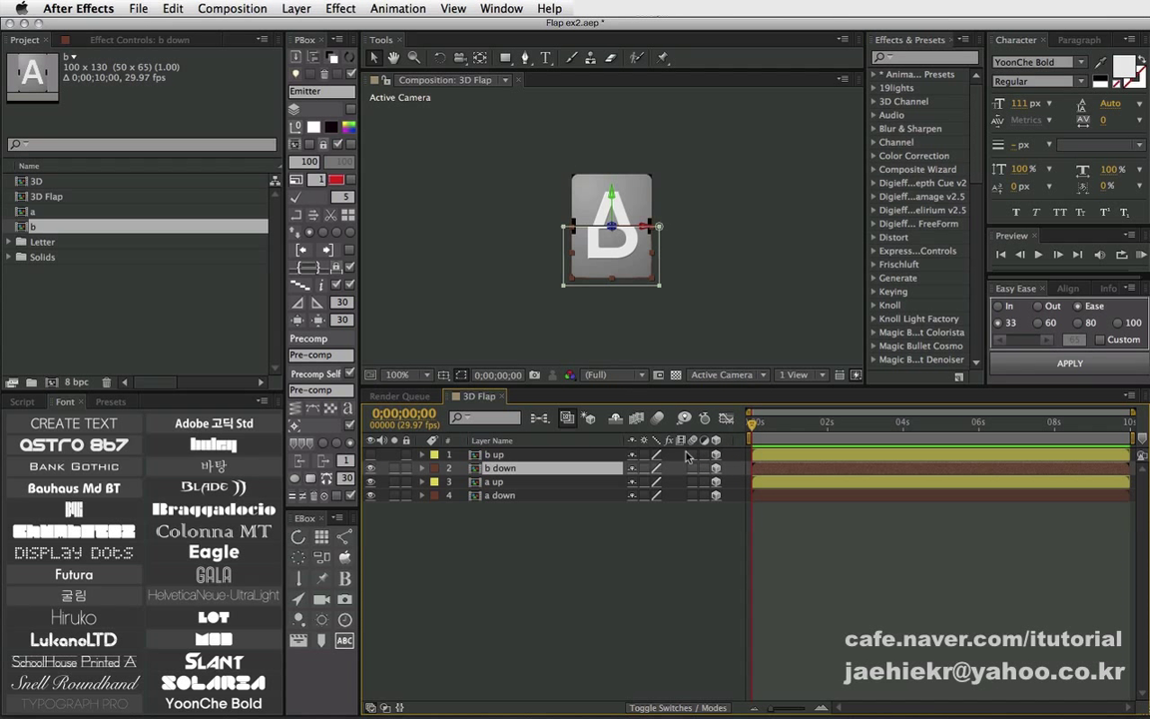
pyautogui.rightClick(736, 445)
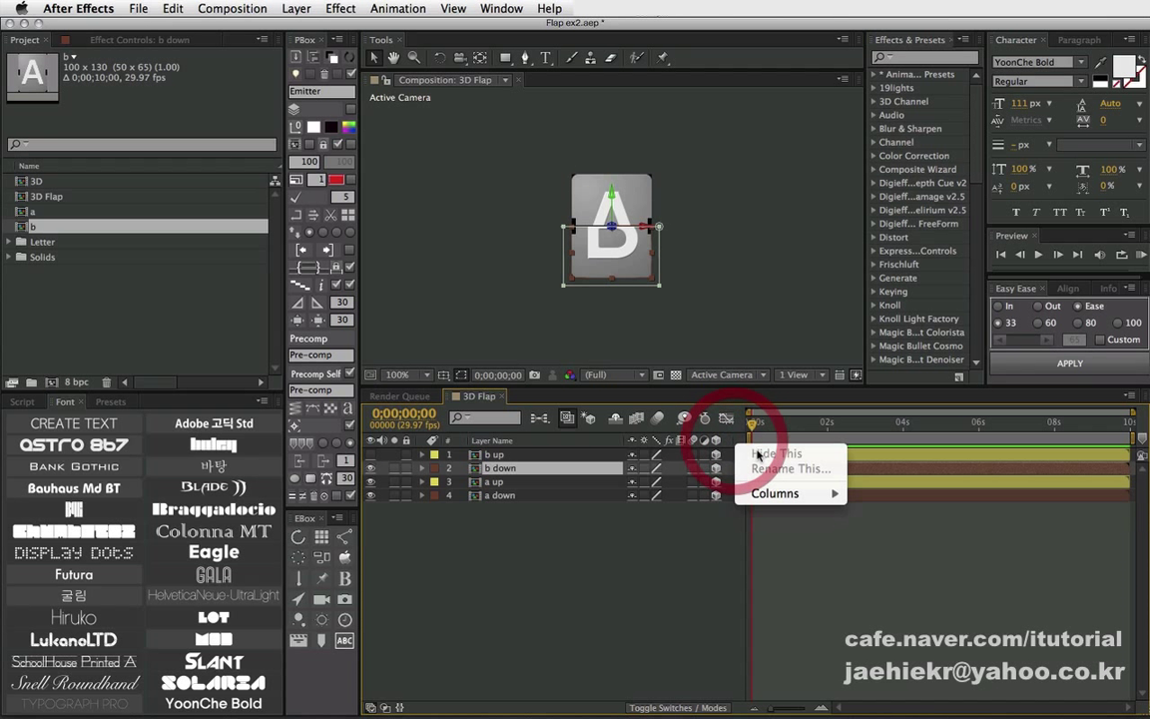
pyautogui.moveTo(780, 495)
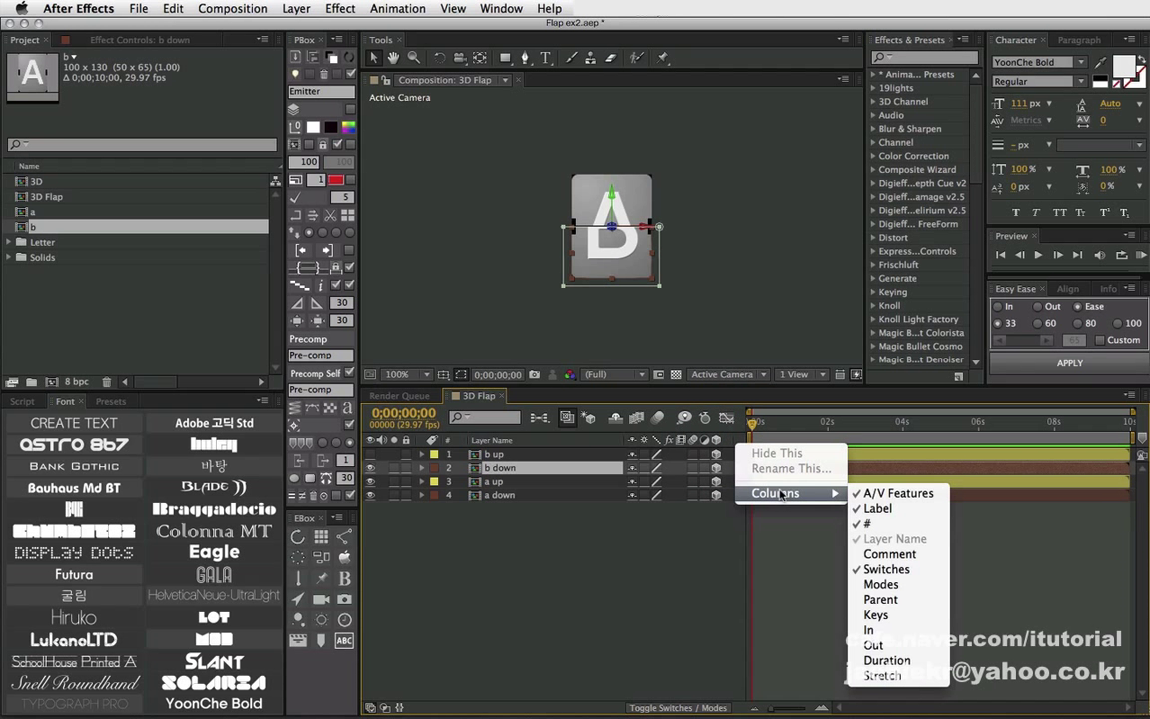
pyautogui.click(693, 515)
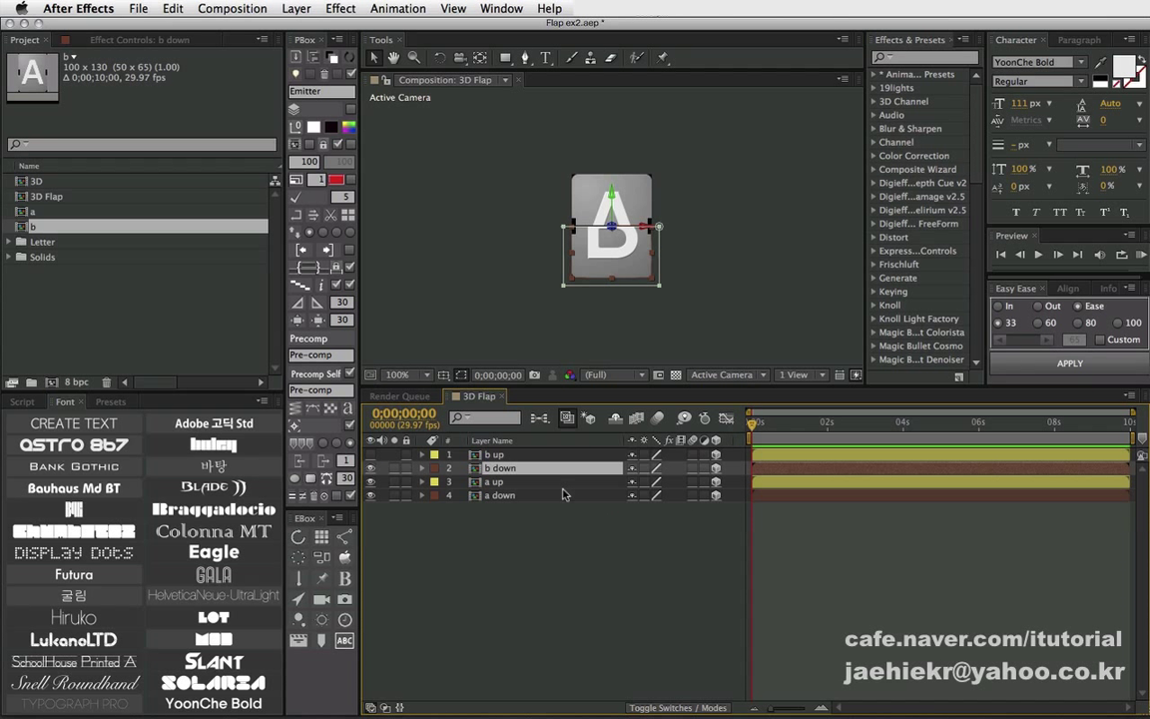
pyautogui.click(509, 468)
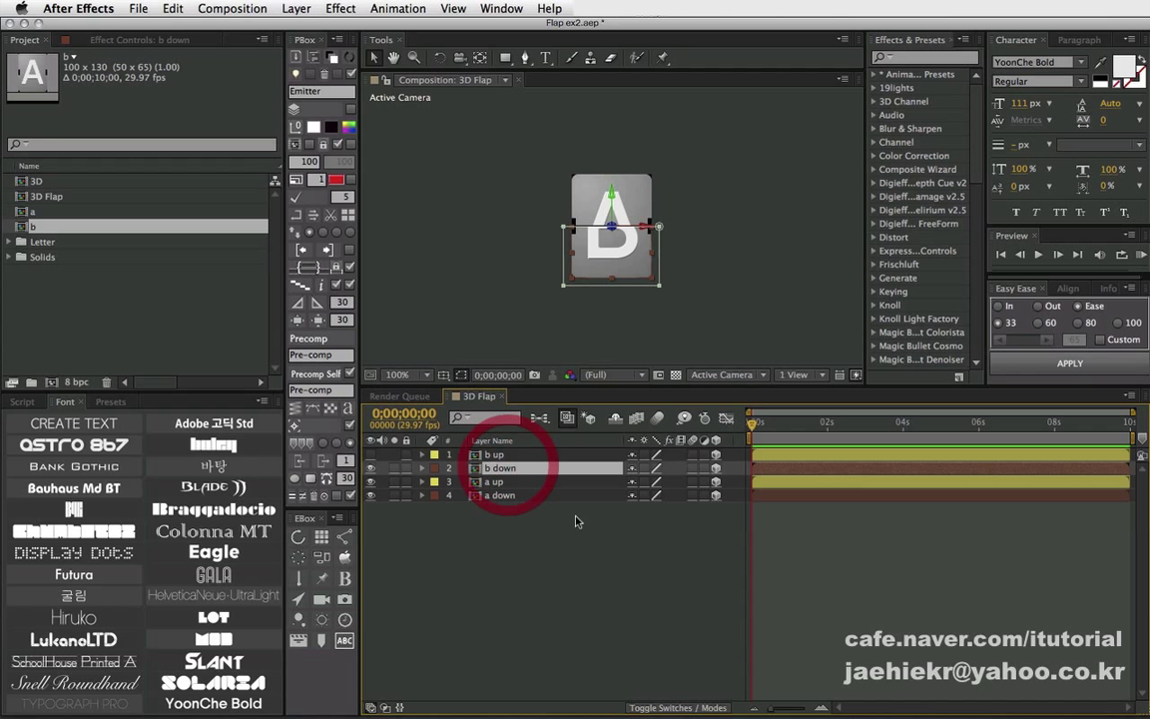
pyautogui.press('r')
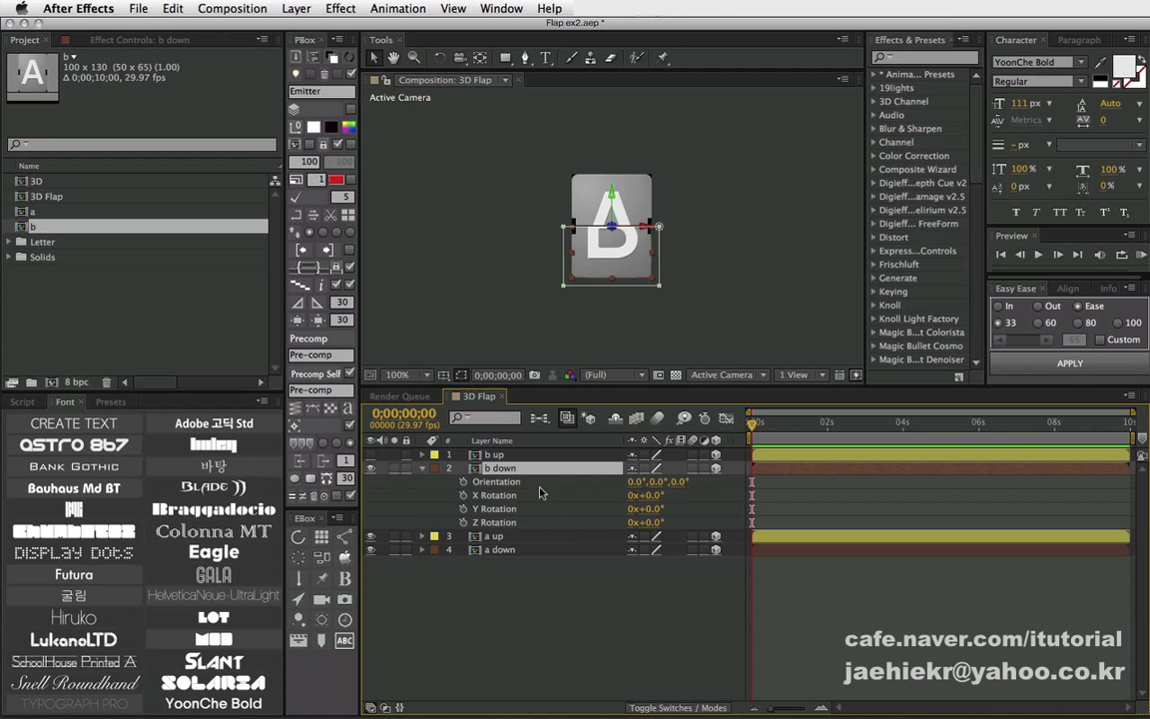
# Set b down's X Rotation to -180° and set a keyframe at the first frame.
pyautogui.click(647, 495)
pyautogui.moveTo(647, 494); pyautogui.dragTo(518, 467)
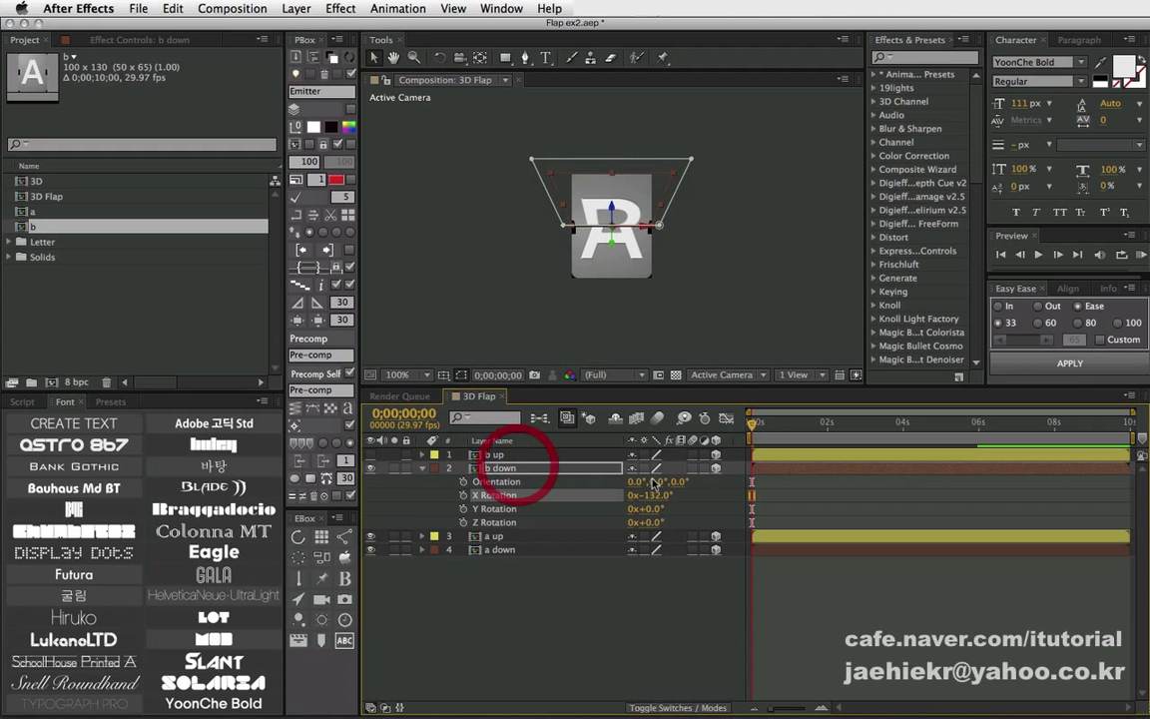
pyautogui.click(651, 494)
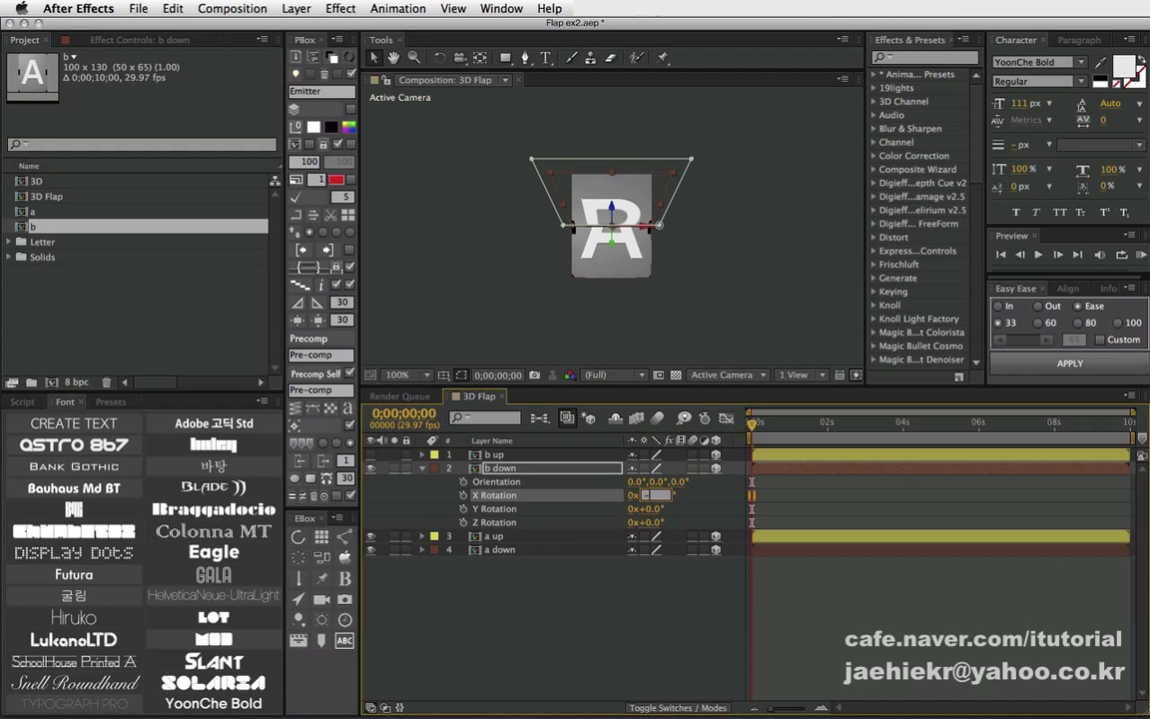
pyautogui.write('-180')
pyautogui.press('Return')
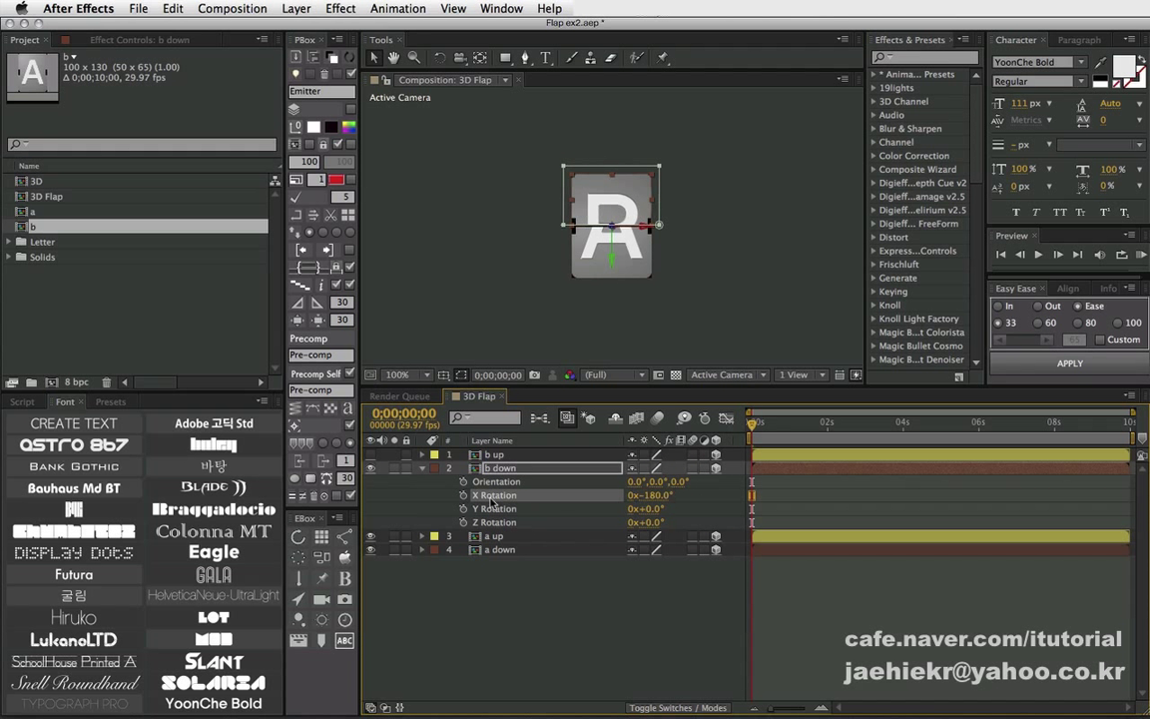
pyautogui.click(463, 495)
# Keyframe b down's X Rotation at 0° on frame 10, then scrub to preview the flip.
pyautogui.hotkey('shift', 'pagedown')
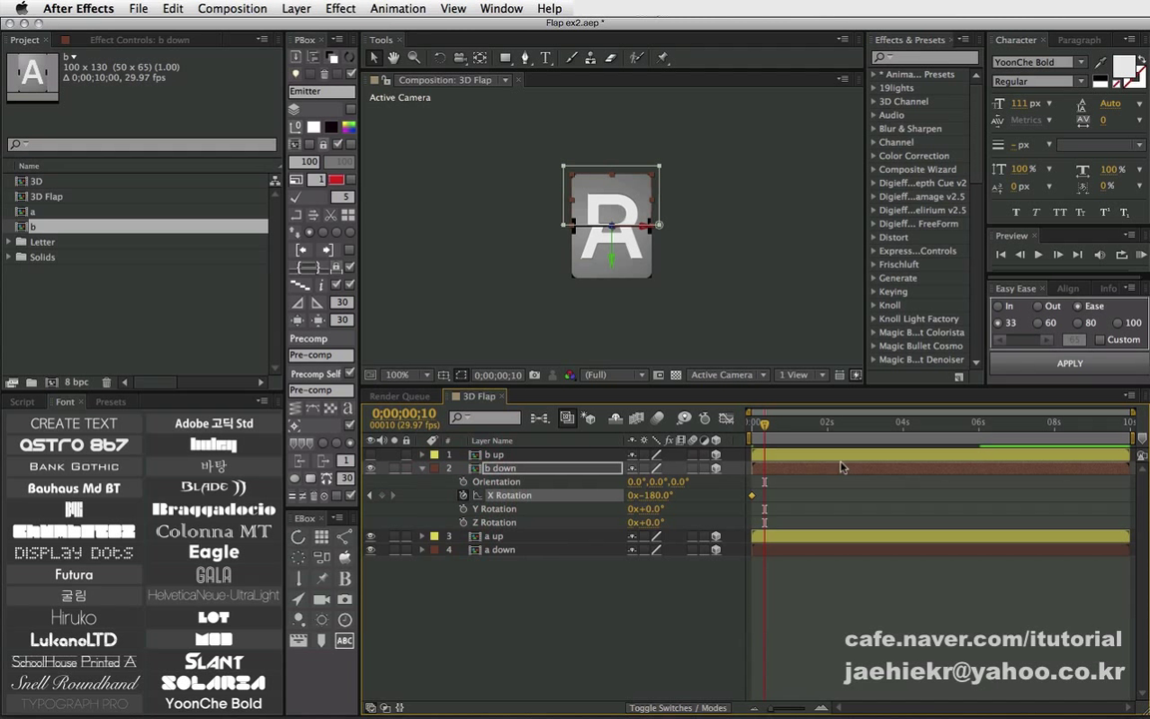
pyautogui.click(654, 496)
pyautogui.write('0')
pyautogui.press('Return')
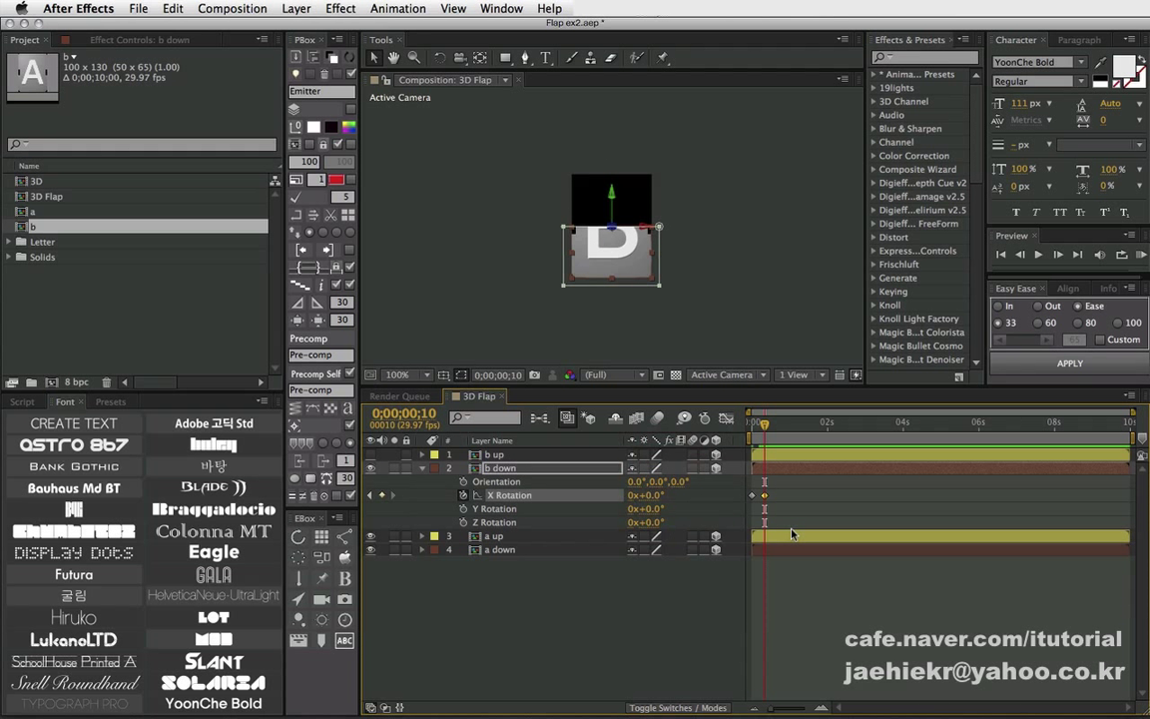
pyautogui.click(743, 602)
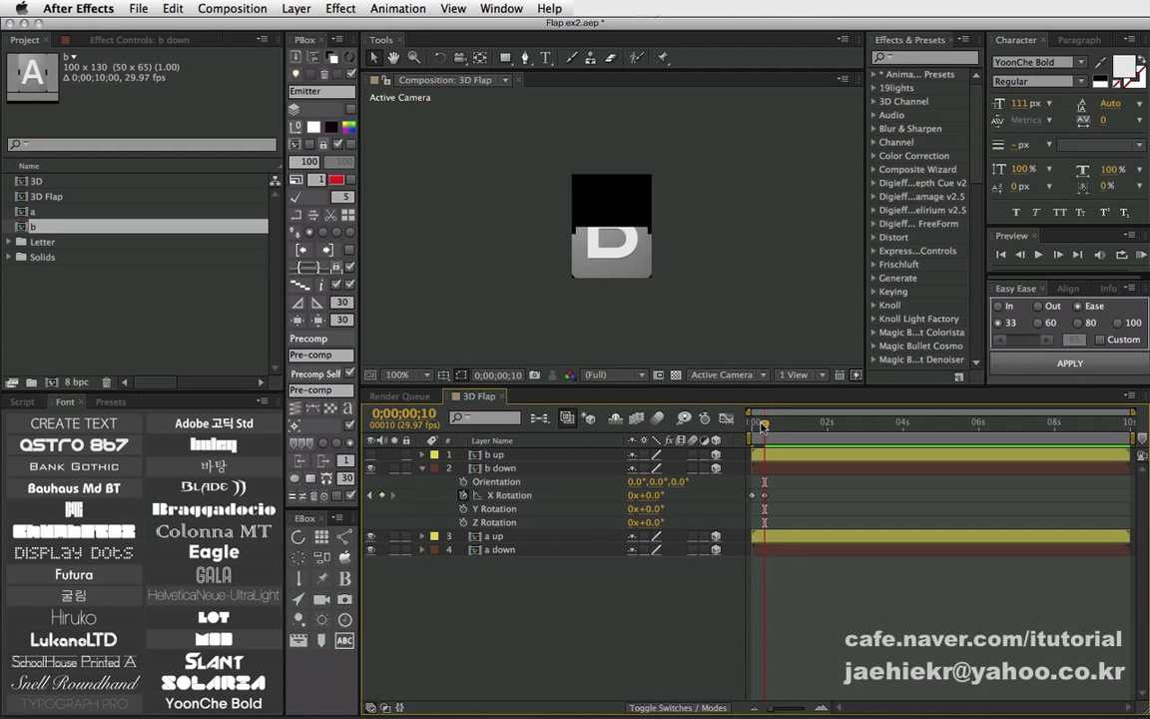
pyautogui.moveTo(763, 427); pyautogui.dragTo(746, 425)
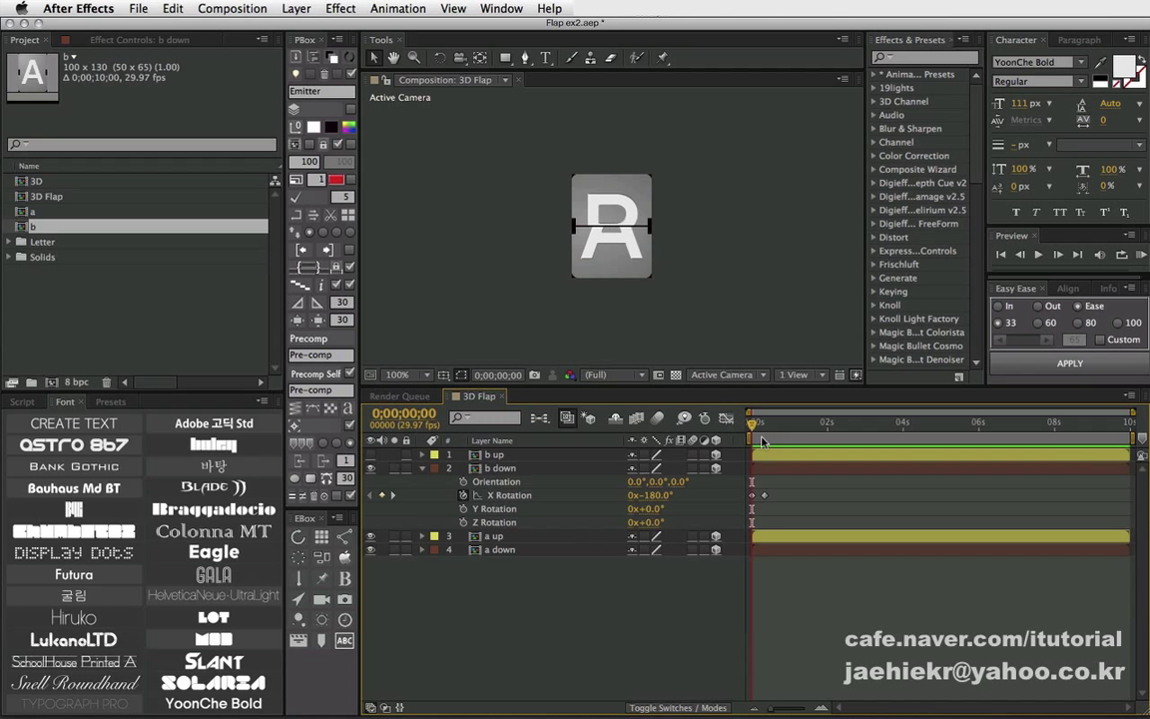
pyautogui.moveTo(753, 428)
pyautogui.mouseDown()
pyautogui.moveTo(763, 432)
pyautogui.moveTo(754, 426)
pyautogui.mouseUp()
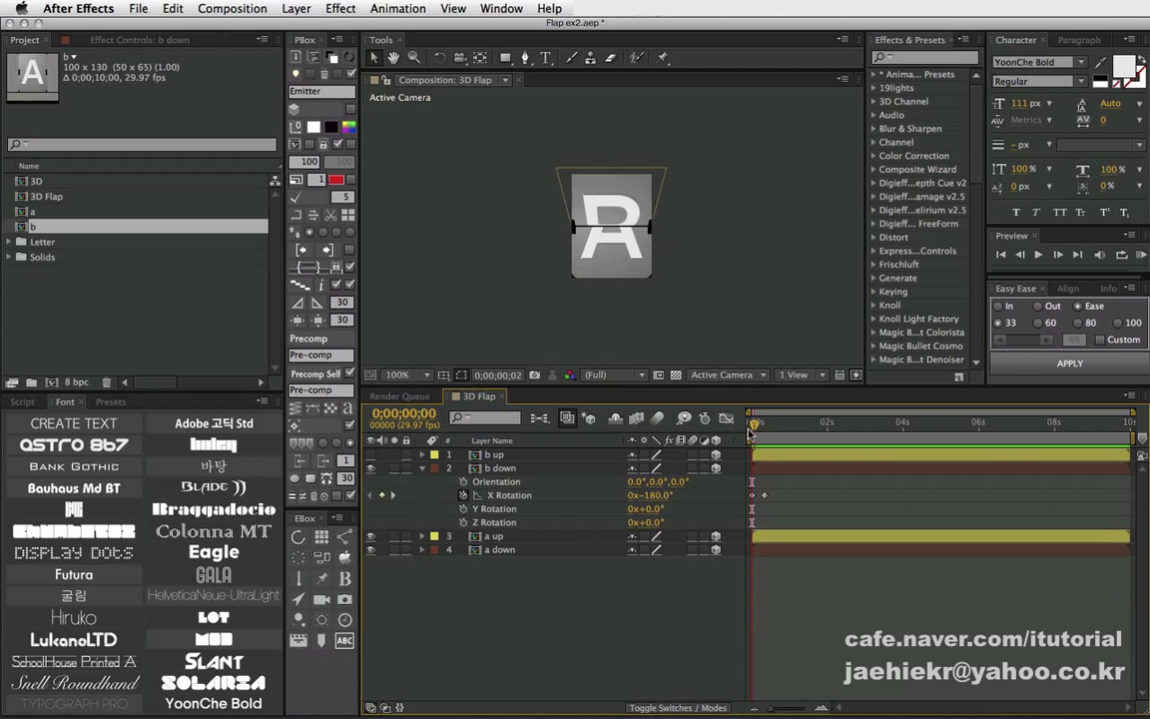
# Reveal and copy a up's Opacity expression (toCompVec([0,0,1])[2] > 0) * 100.
pyautogui.click(503, 495)
pyautogui.click(499, 537)
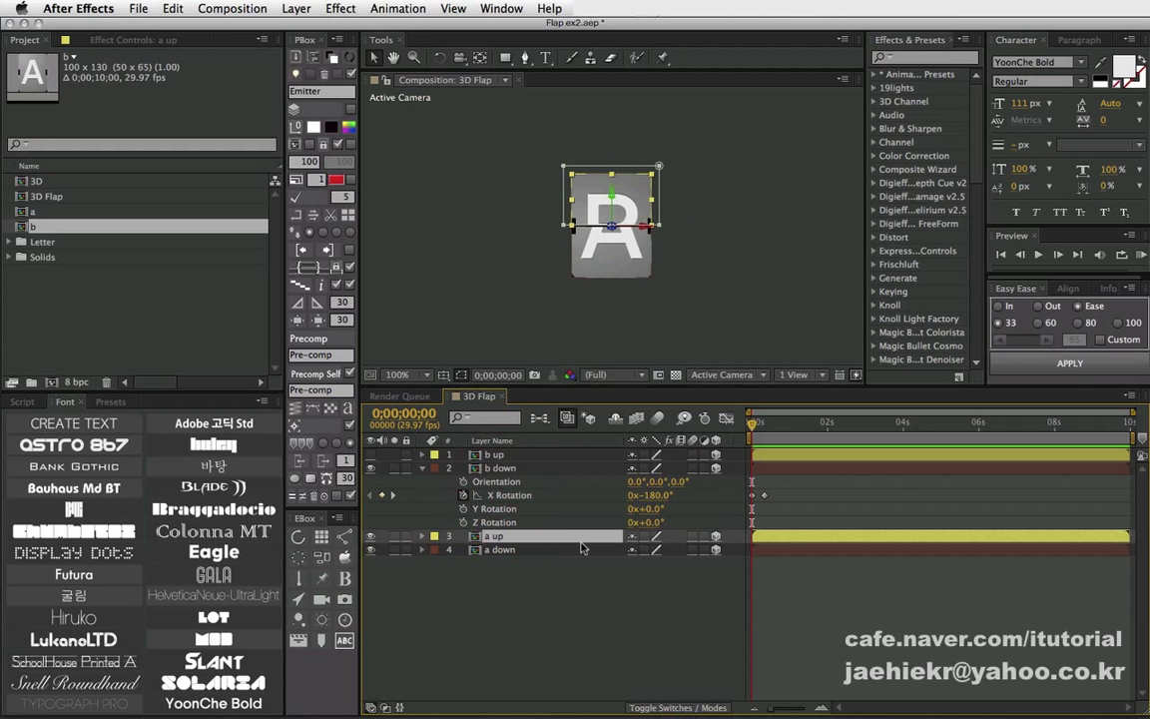
pyautogui.write('(toCompVec([0,0,1])[2] > 0) * 100')
pyautogui.click(811, 562)
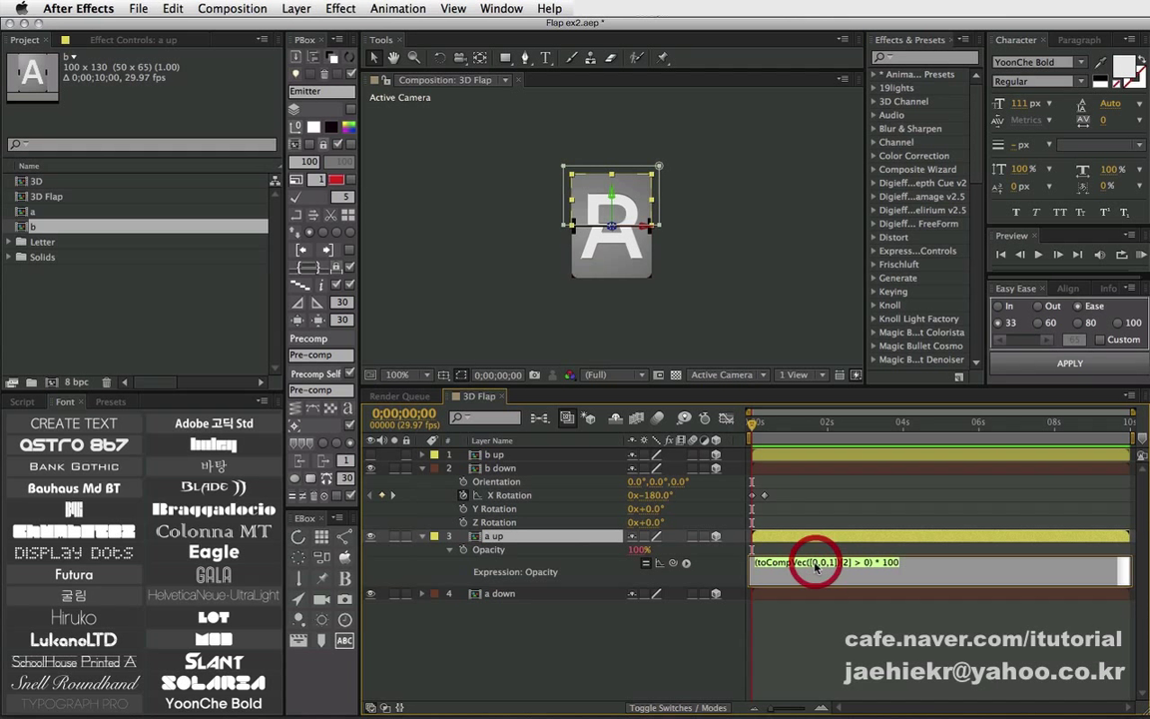
pyautogui.click(592, 672)
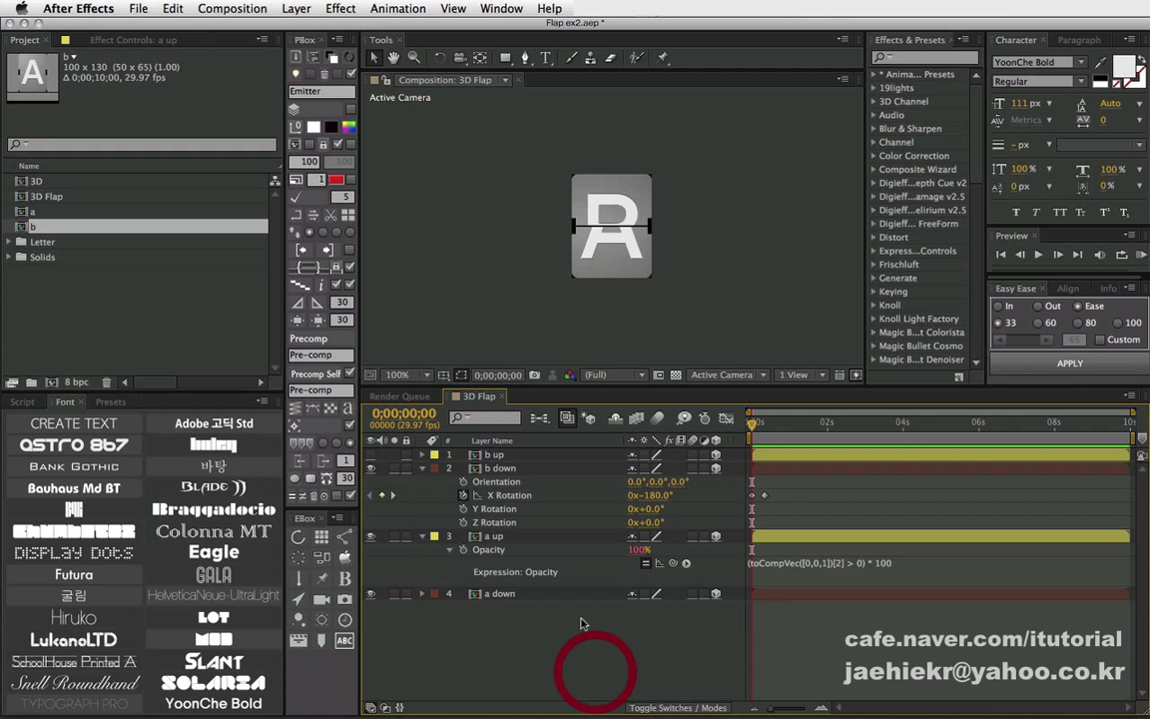
# Paste that expression onto b down's Opacity and scrub to check the A-to-B flip.
pyautogui.click(503, 468)
pyautogui.hotkey('shift', 't')
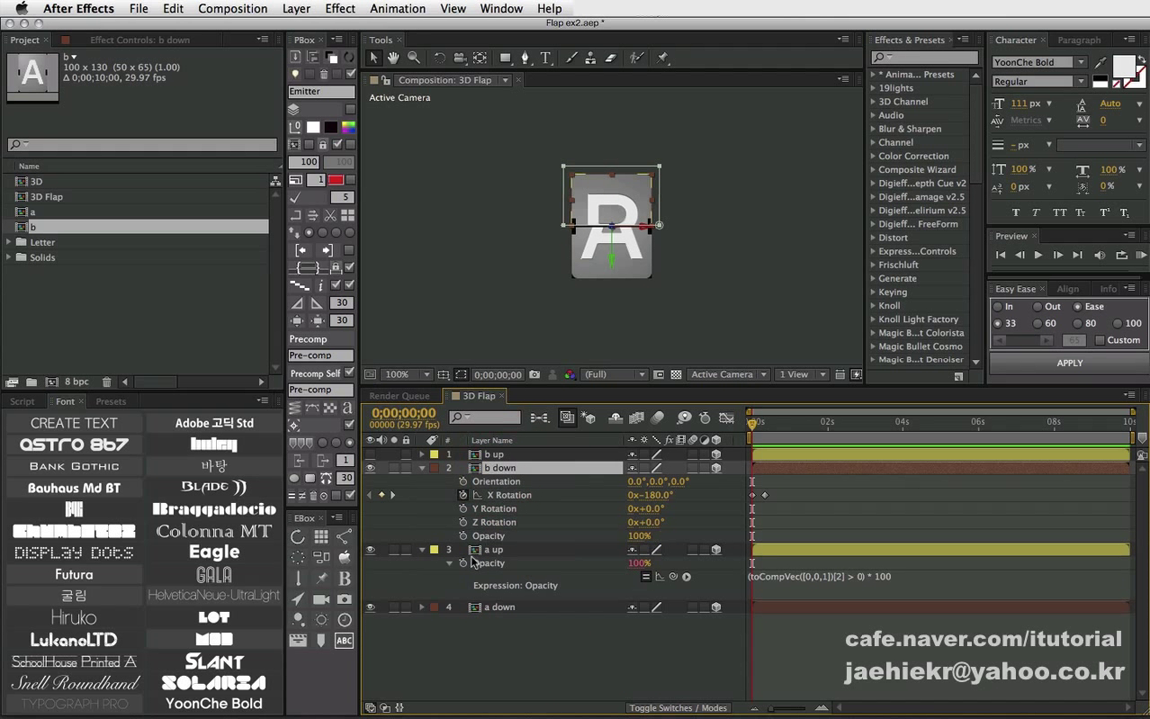
pyautogui.keyDown('alt'); pyautogui.click(463, 536); pyautogui.keyUp('alt')
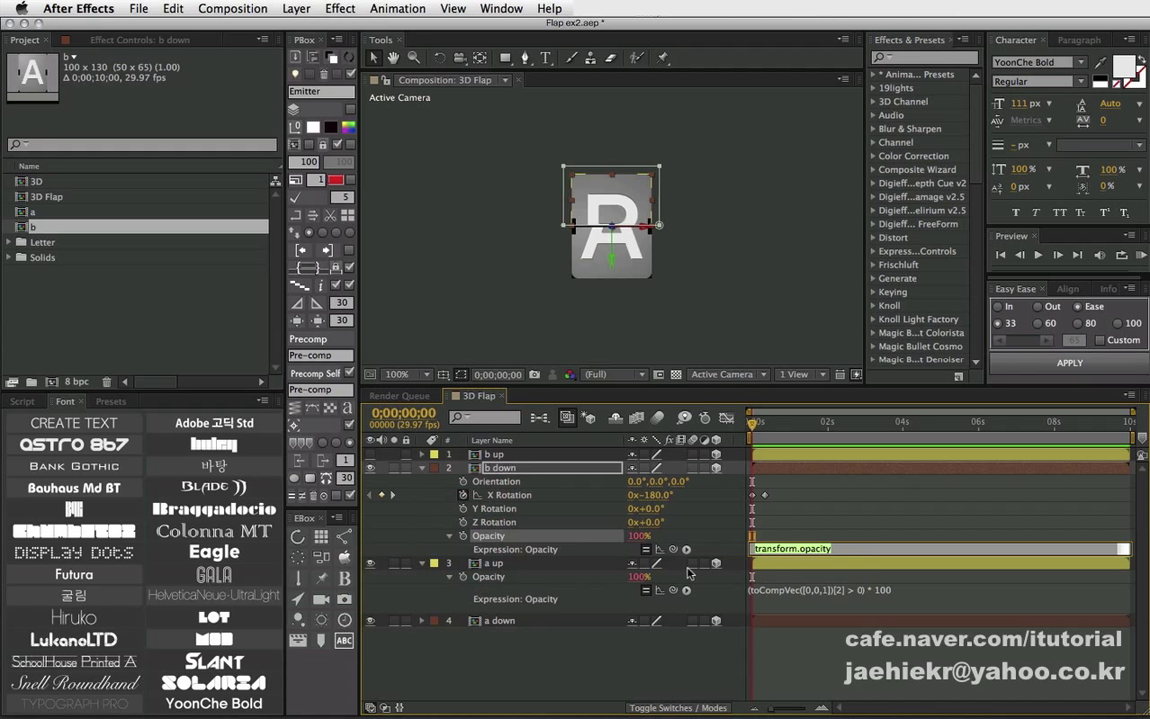
pyautogui.write('(toCompVec([0,0,1])[2] > 0) * 100')
pyautogui.click(607, 598)
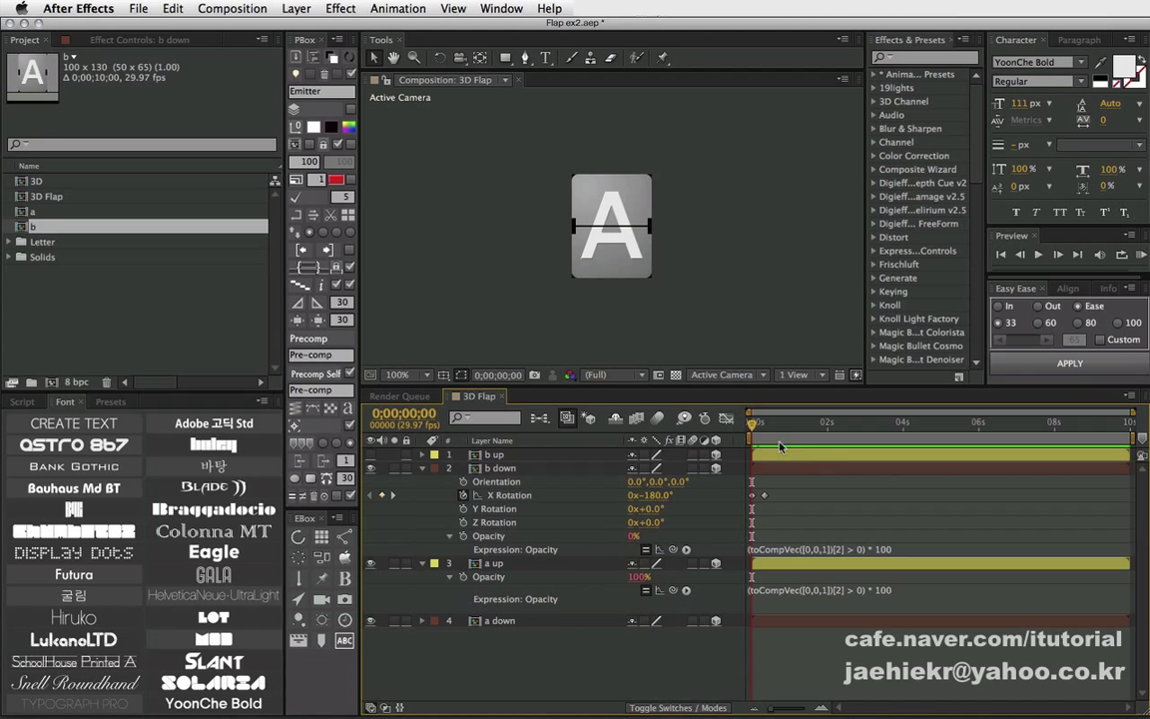
pyautogui.moveTo(751, 426)
pyautogui.mouseDown()
pyautogui.moveTo(765, 427)
pyautogui.moveTo(752, 428)
pyautogui.mouseUp()
pyautogui.moveTo(756, 428); pyautogui.dragTo(734, 429)
# Collapse b down's properties and make the b up half visible.
pyautogui.click(420, 470)
pyautogui.click(489, 454)
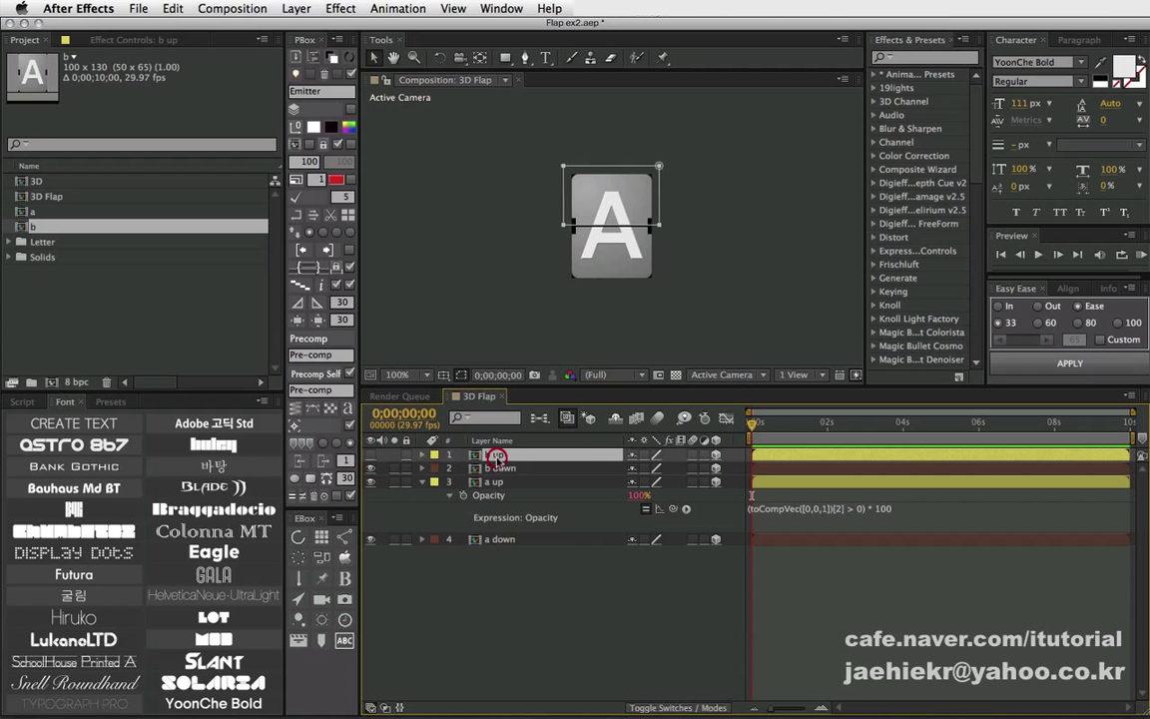
pyautogui.click(371, 455)
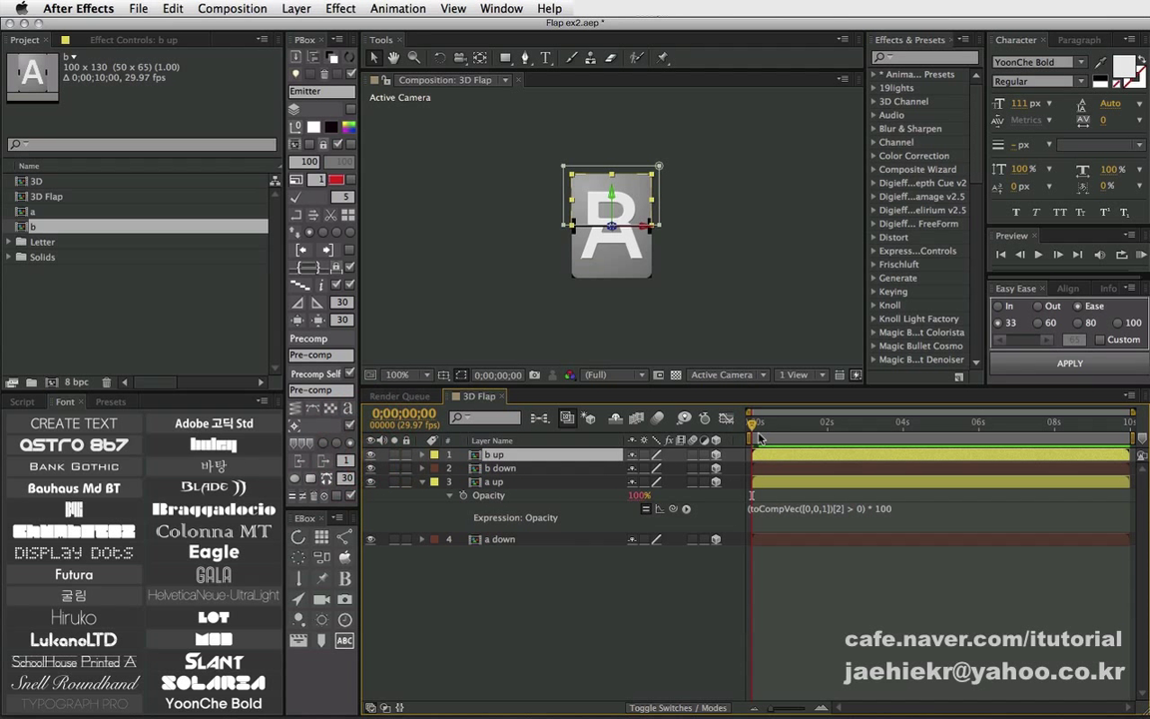
pyautogui.moveTo(754, 424); pyautogui.dragTo(754, 423)
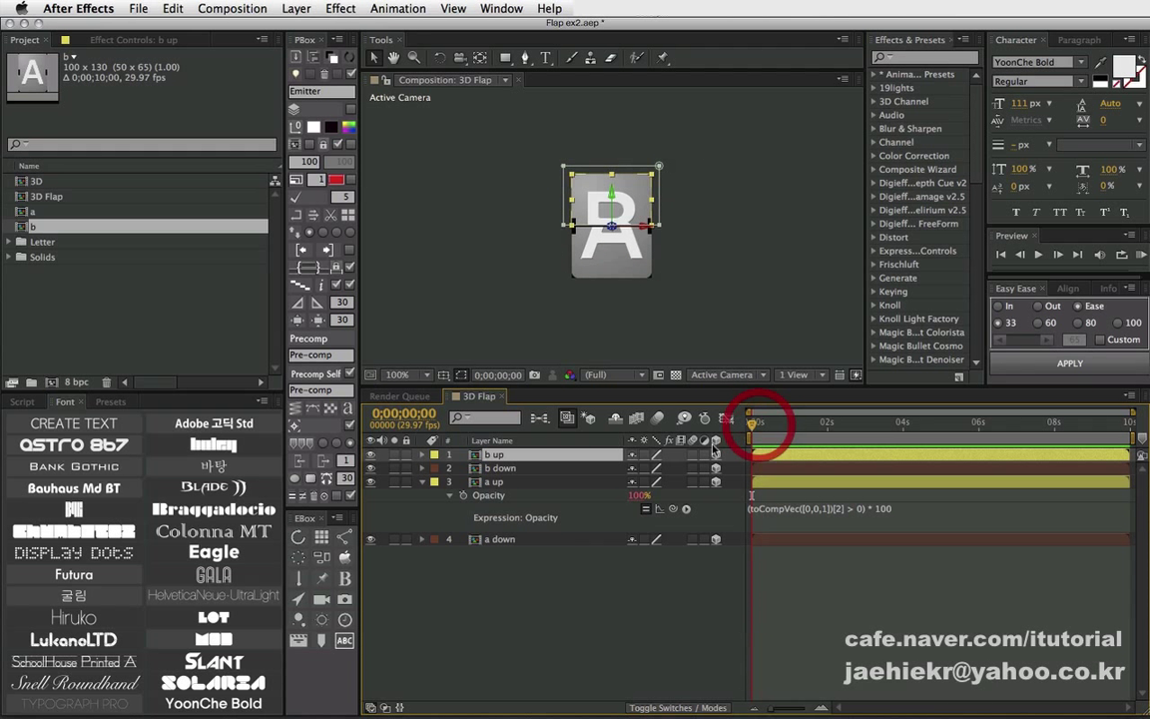
# Reveal b up's animated properties and shift its X Rotation keyframe to frame 10.
pyautogui.click(517, 456)
pyautogui.click(504, 509)
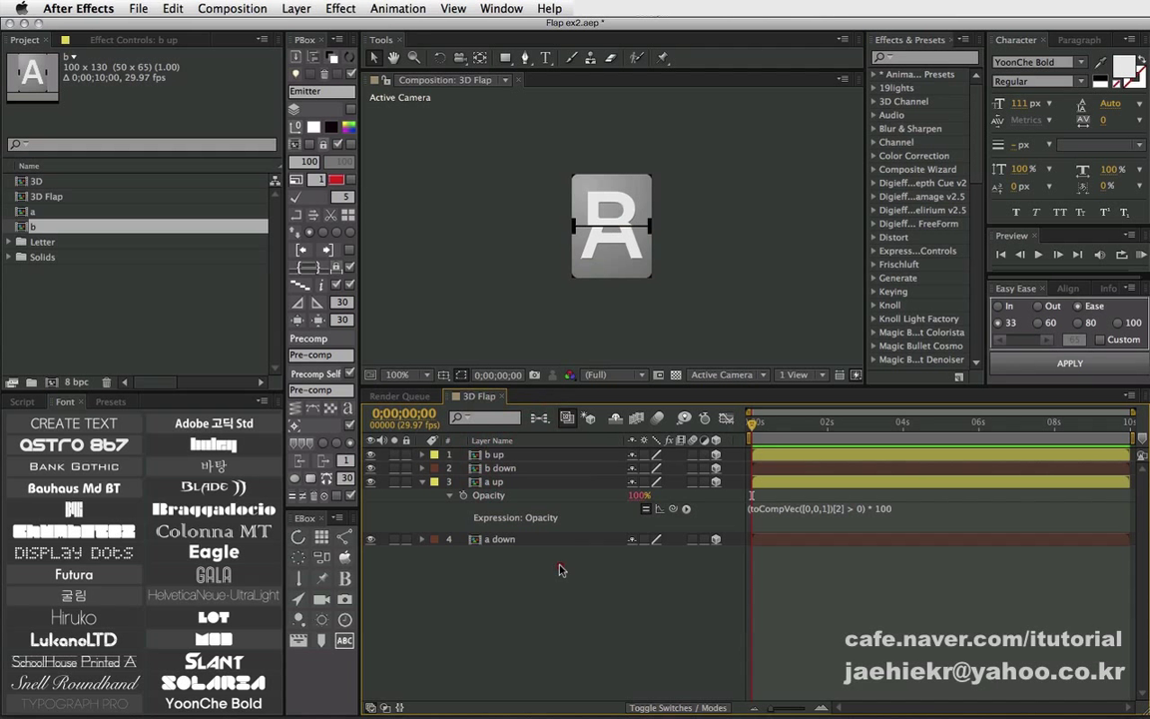
pyautogui.click(495, 454)
pyautogui.press('u')
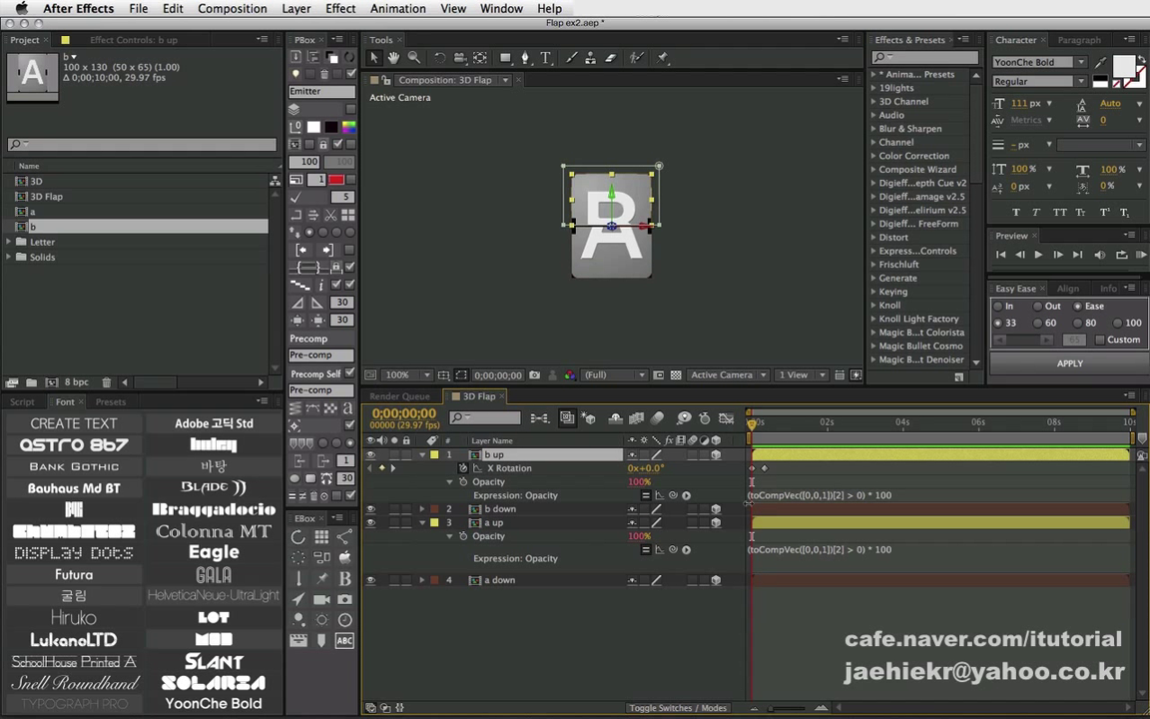
pyautogui.click(765, 423)
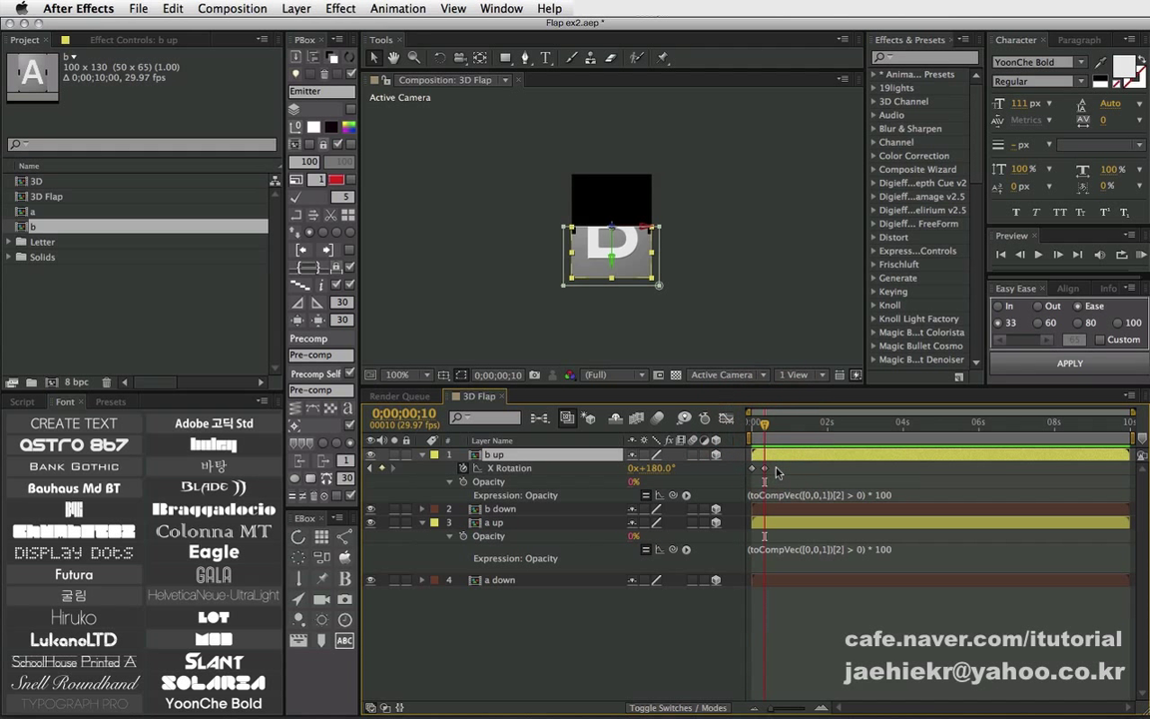
pyautogui.moveTo(765, 469); pyautogui.dragTo(777, 468)
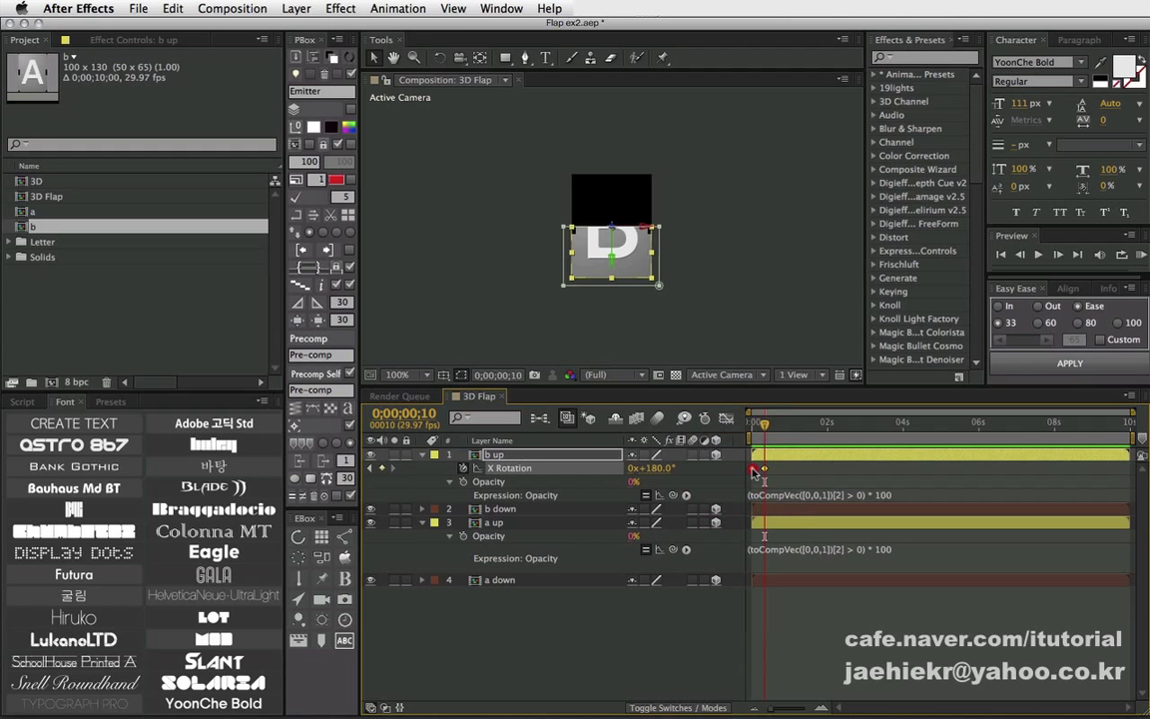
pyautogui.click(716, 477)
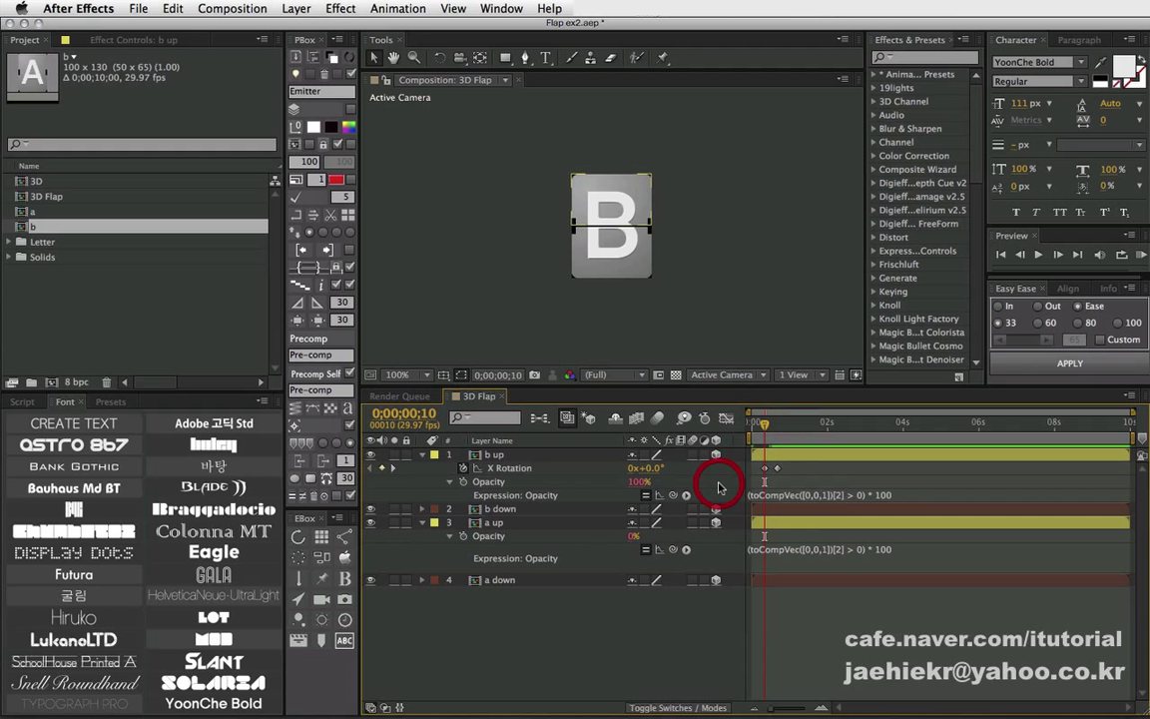
# Scrub the flip back to frame 0, open b up's Opacity expression, then select a up.
pyautogui.moveTo(762, 427); pyautogui.dragTo(751, 425)
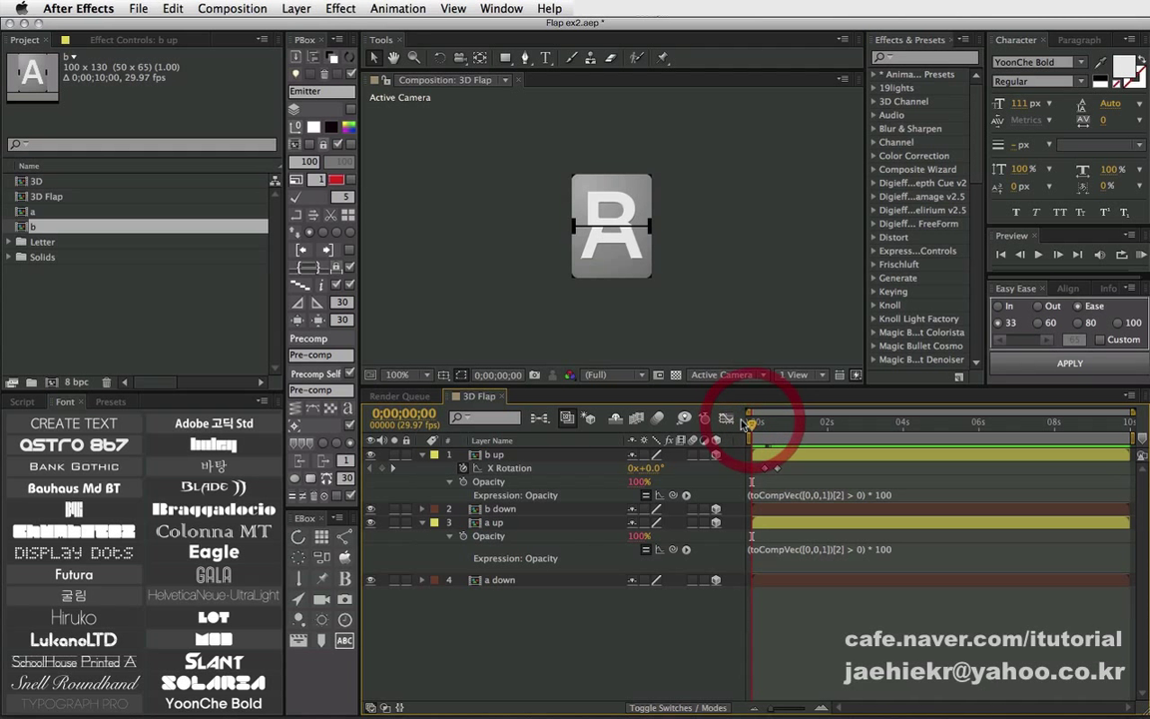
pyautogui.click(490, 454)
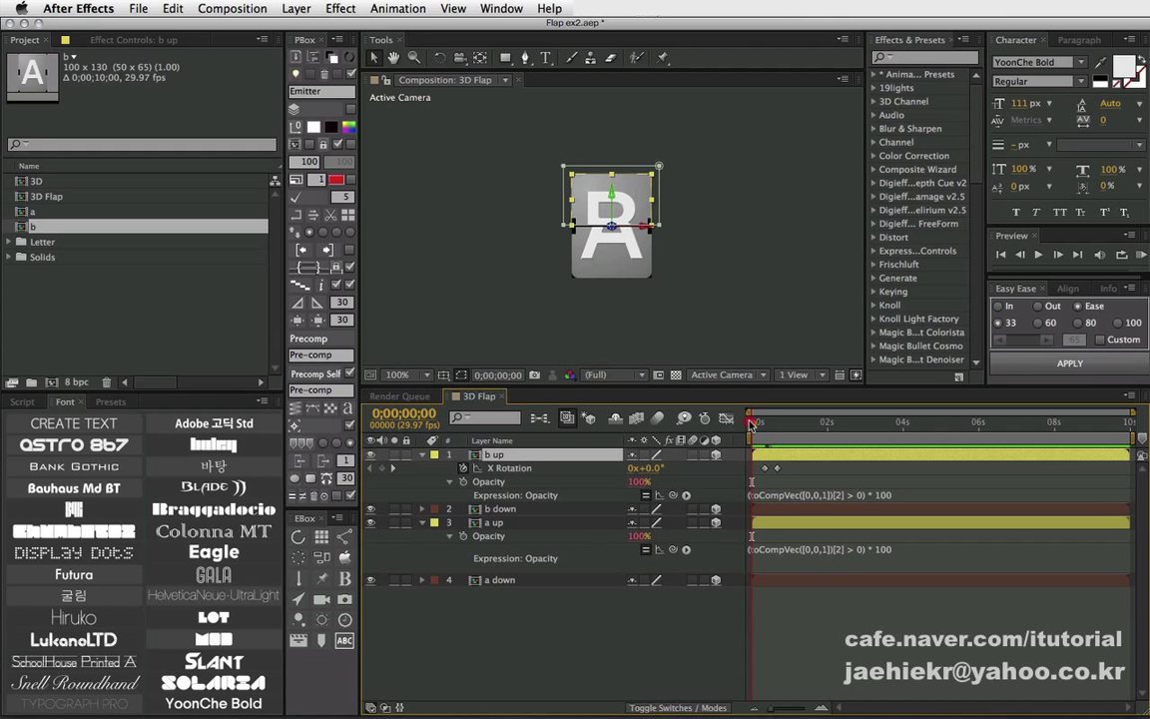
pyautogui.moveTo(752, 425); pyautogui.dragTo(748, 425)
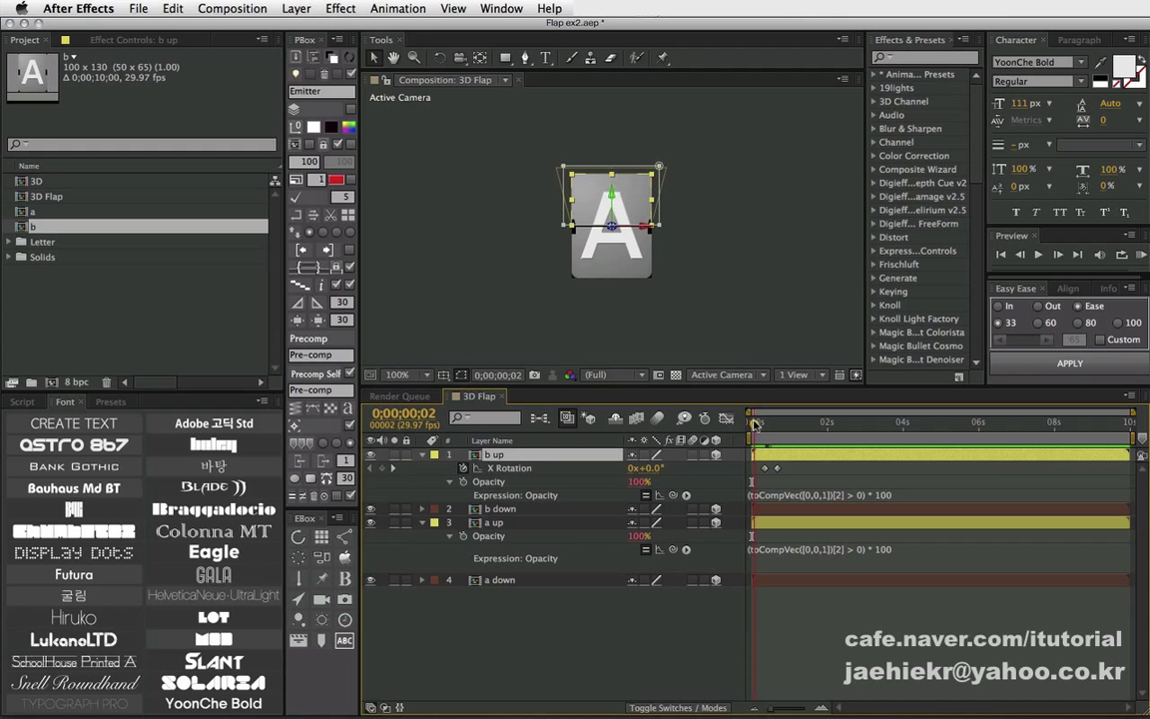
pyautogui.click(748, 424)
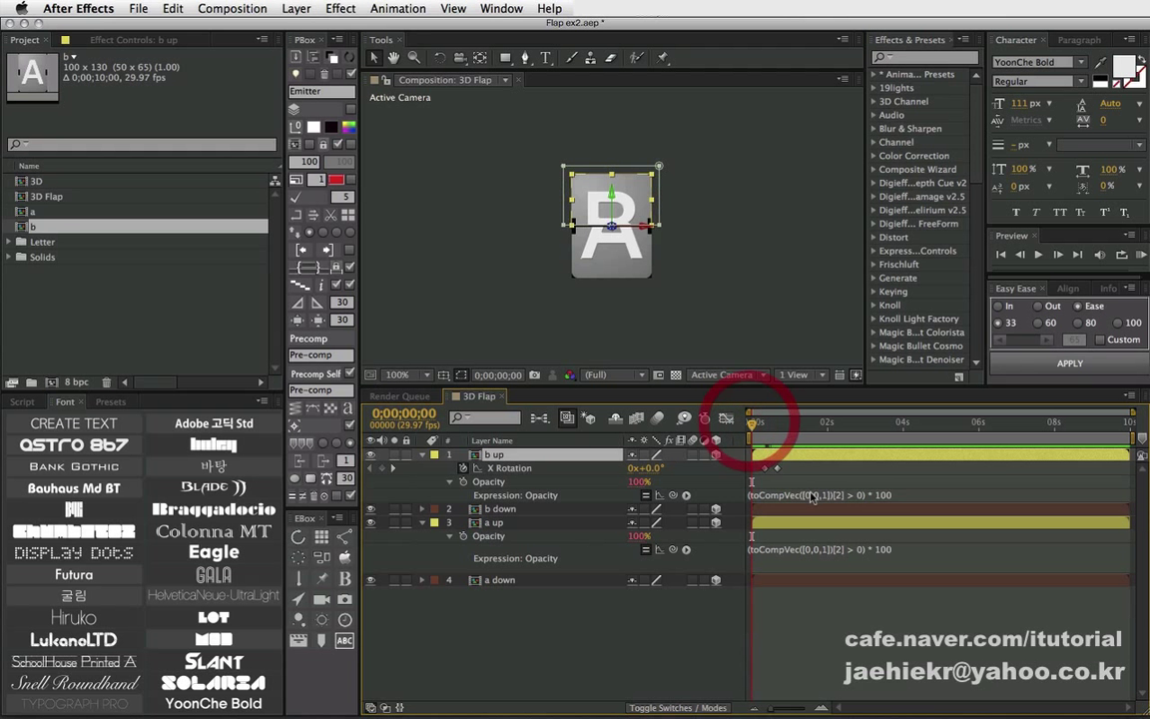
pyautogui.click(789, 500)
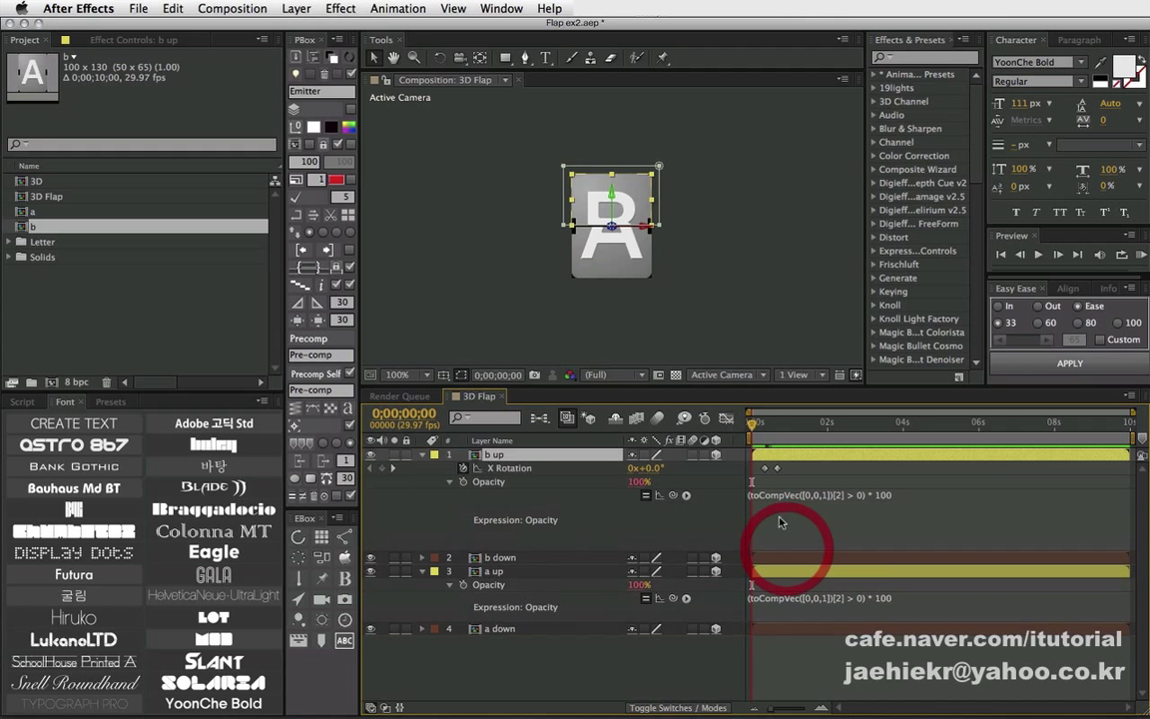
pyautogui.click(504, 575)
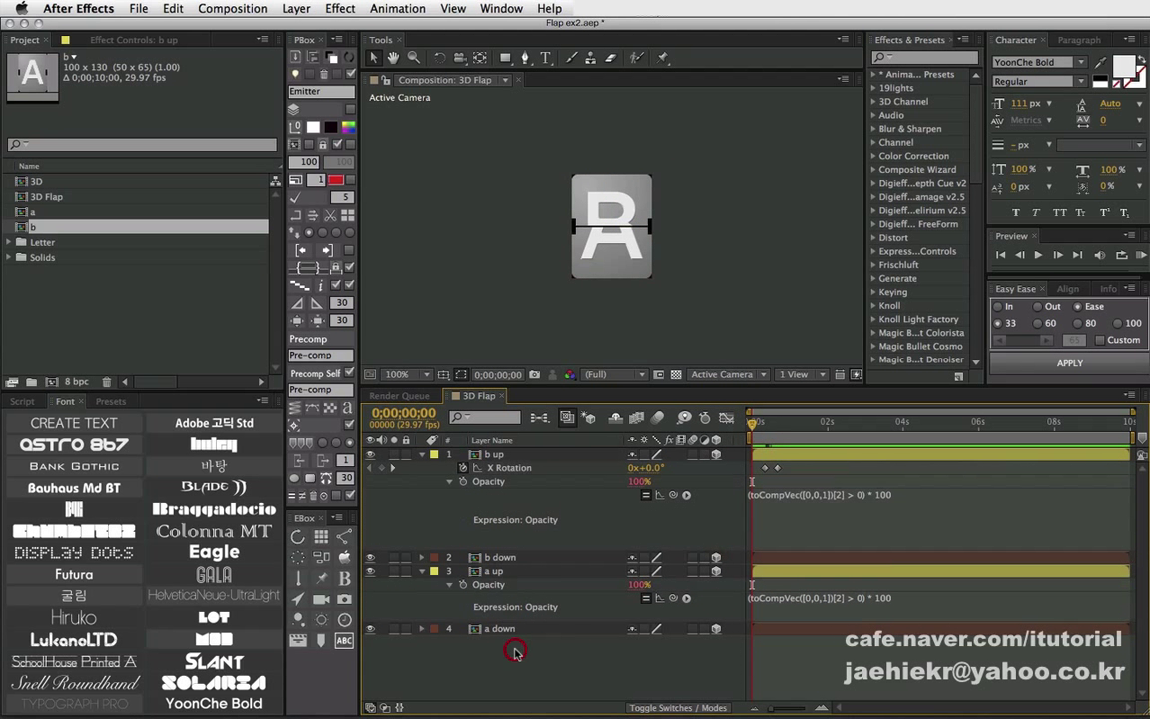
# Pick-whip a up's X Rotation into a new first line 'r = …xRotation' in b up's Opacity expression.
pyautogui.press('r')
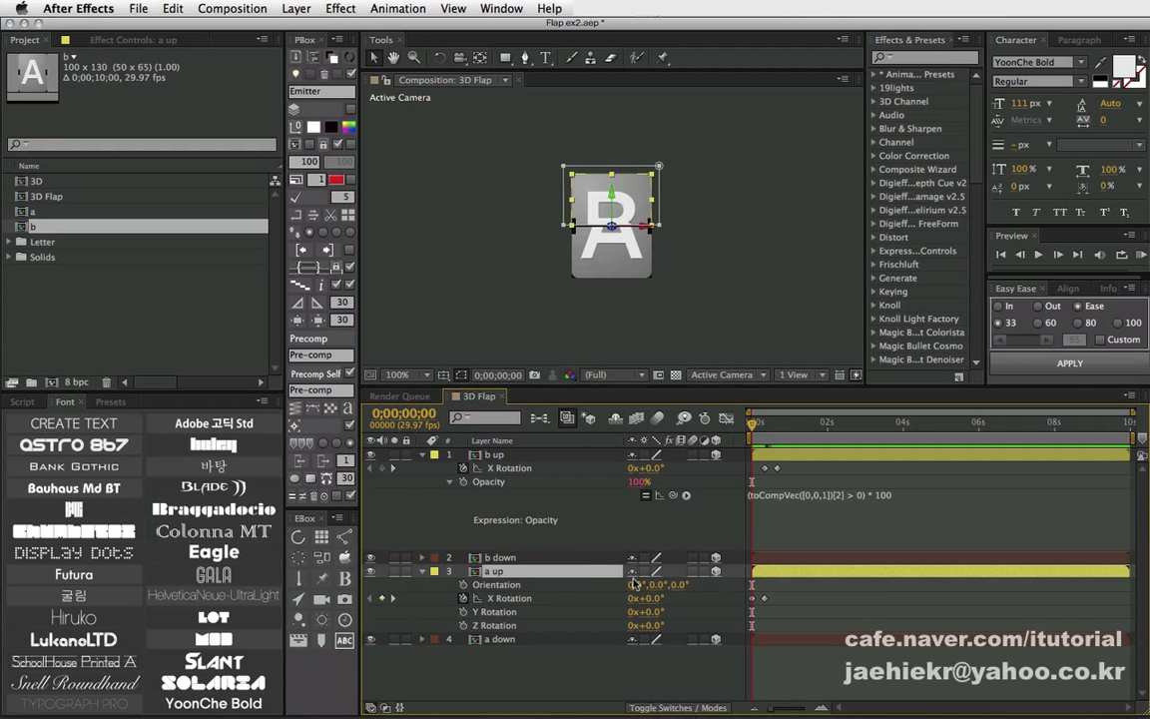
pyautogui.click(799, 501)
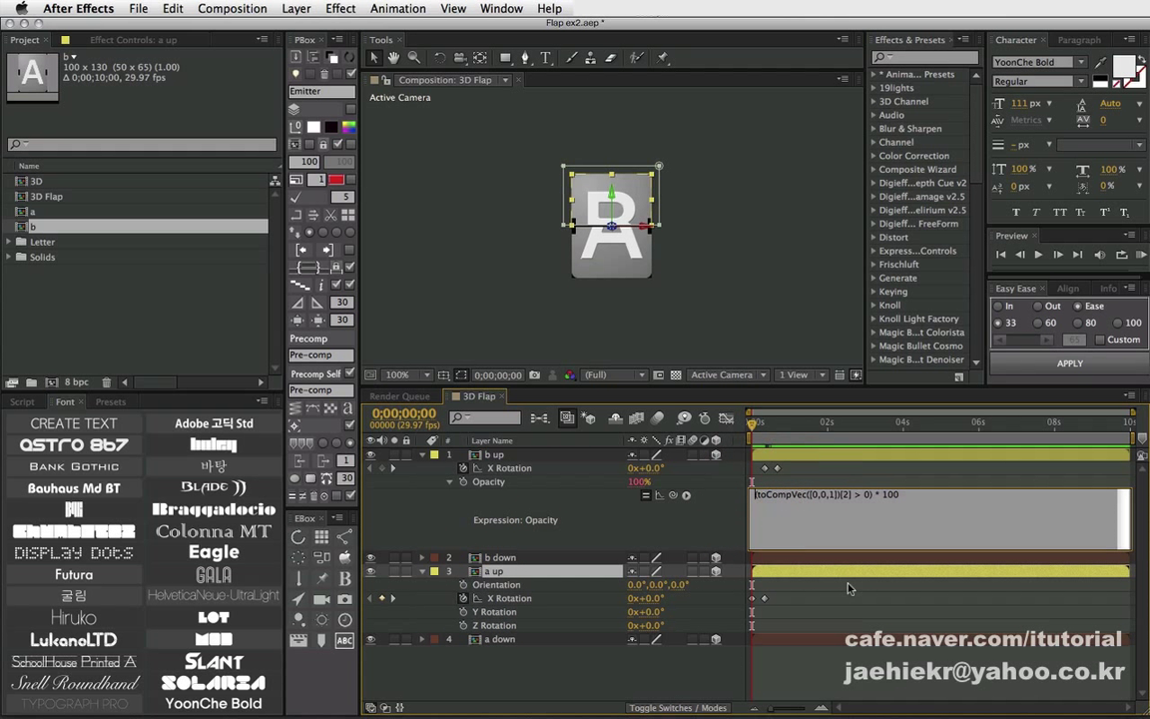
pyautogui.click(763, 526)
pyautogui.write('r =')
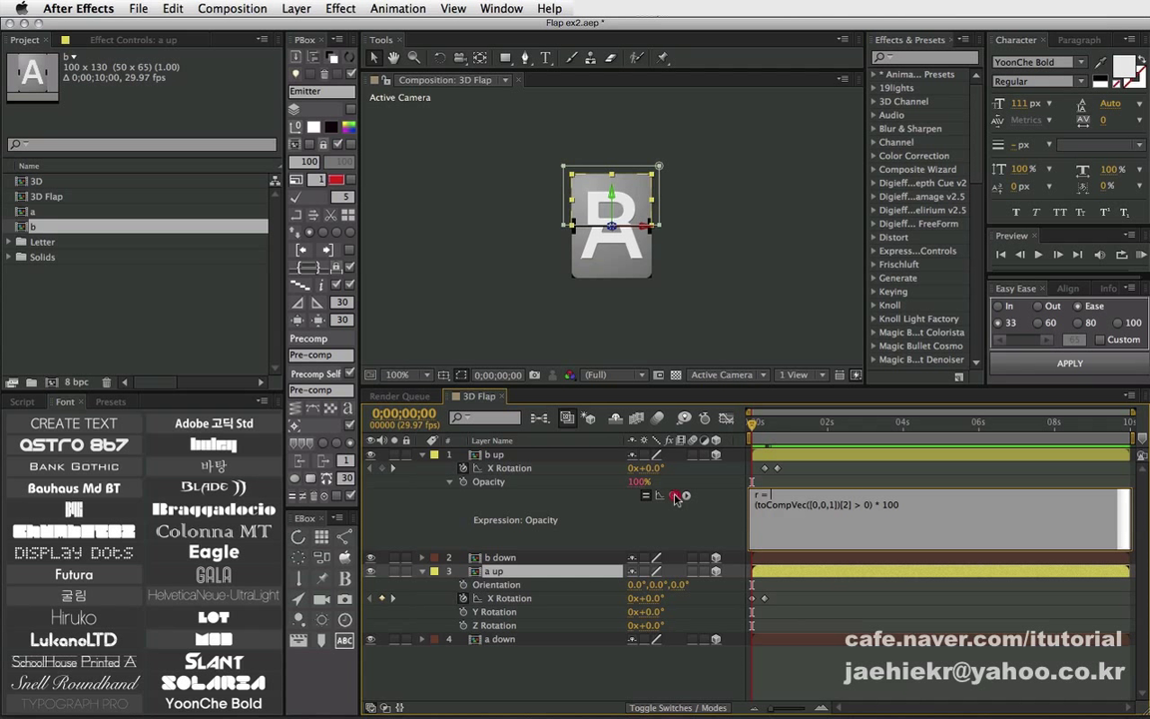
pyautogui.moveTo(672, 495); pyautogui.dragTo(530, 598)
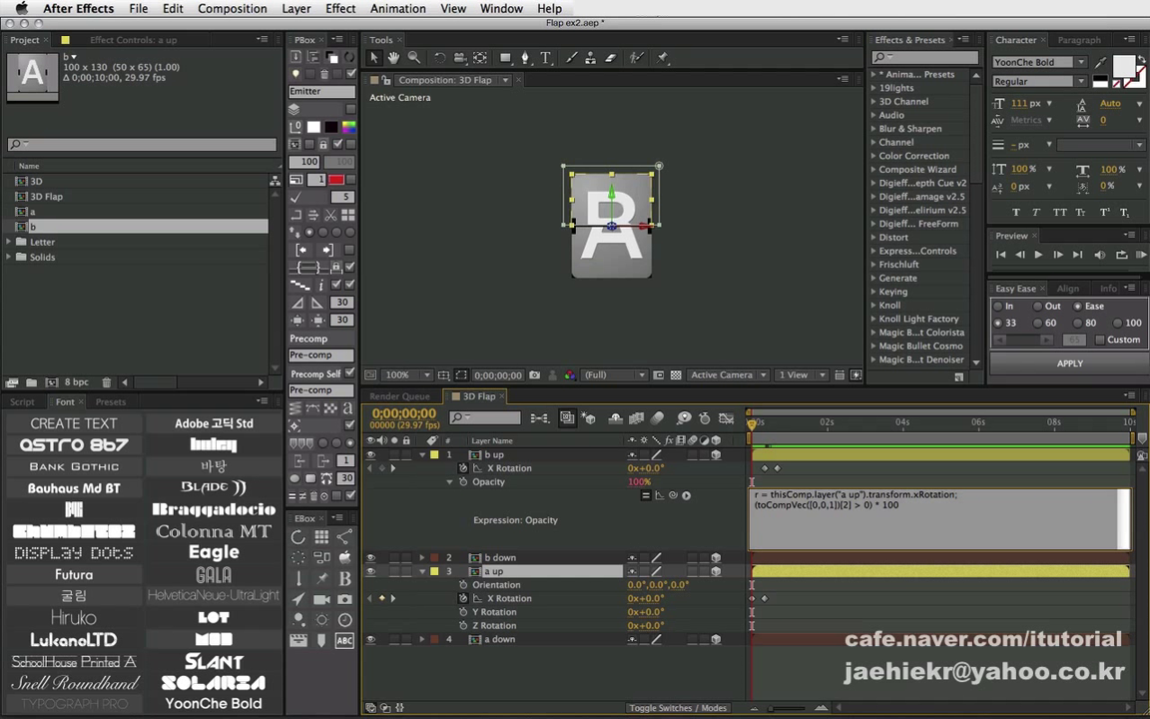
# Prefix b up's Opacity expression with 'r > 0 && ' and scrub the timeline to test the flap.
pyautogui.write('r')
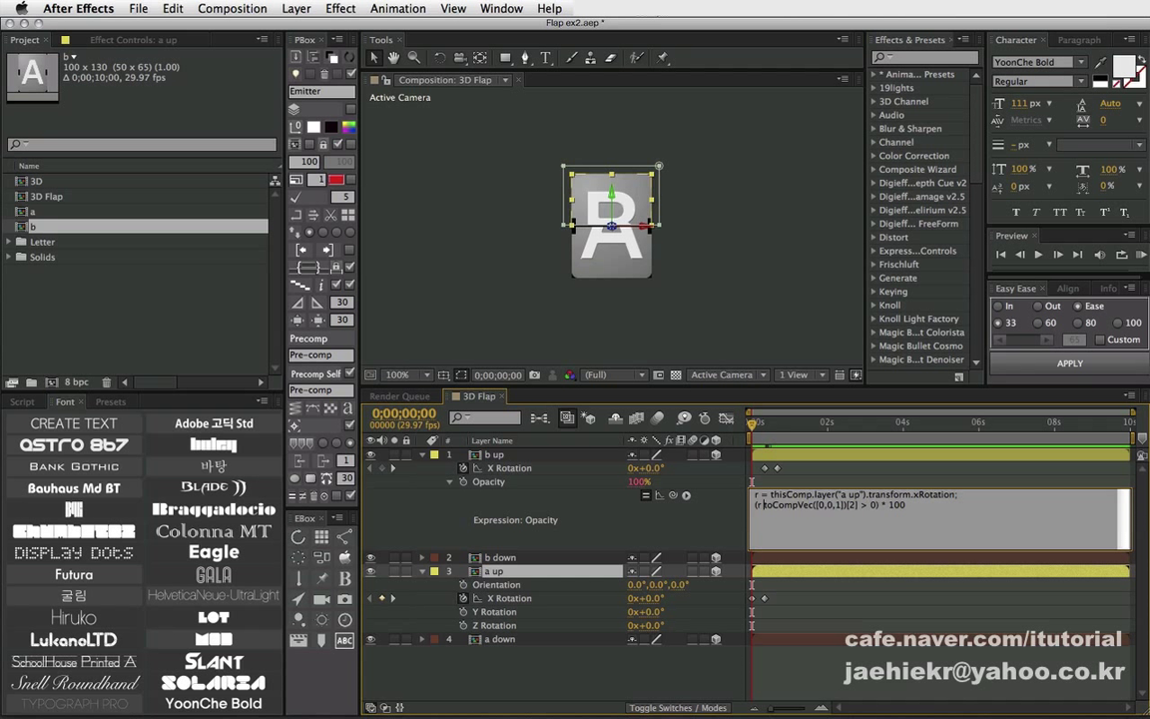
pyautogui.write(' > 0')
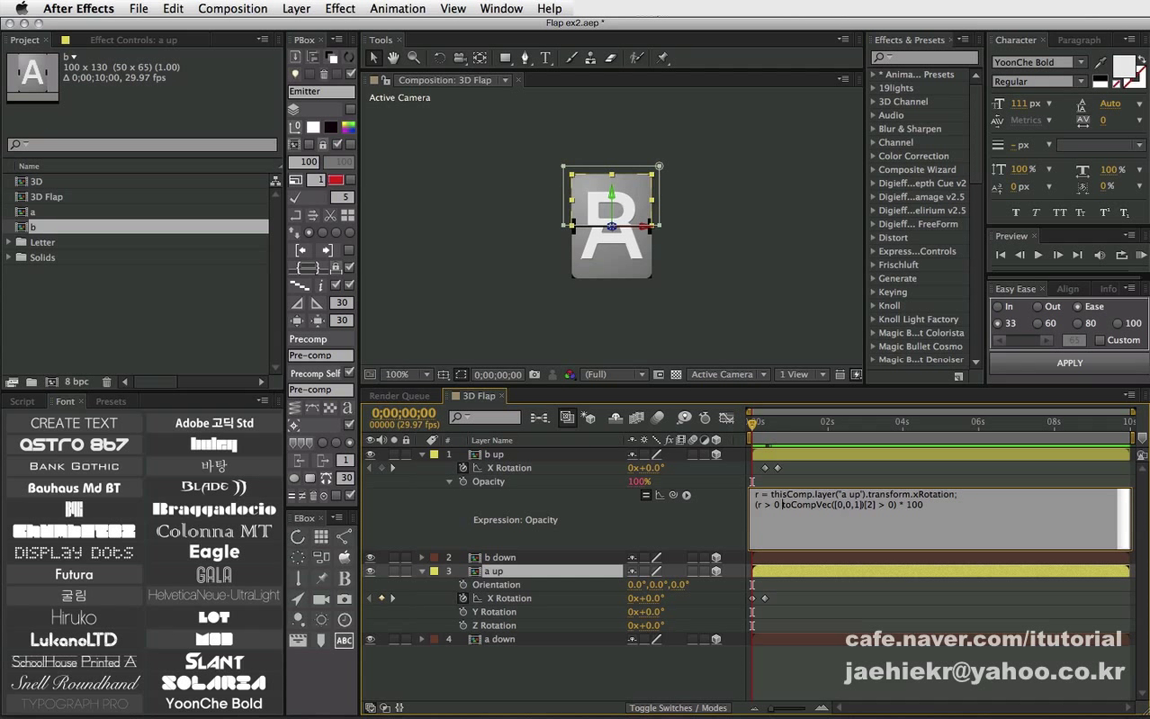
pyautogui.write('&&')
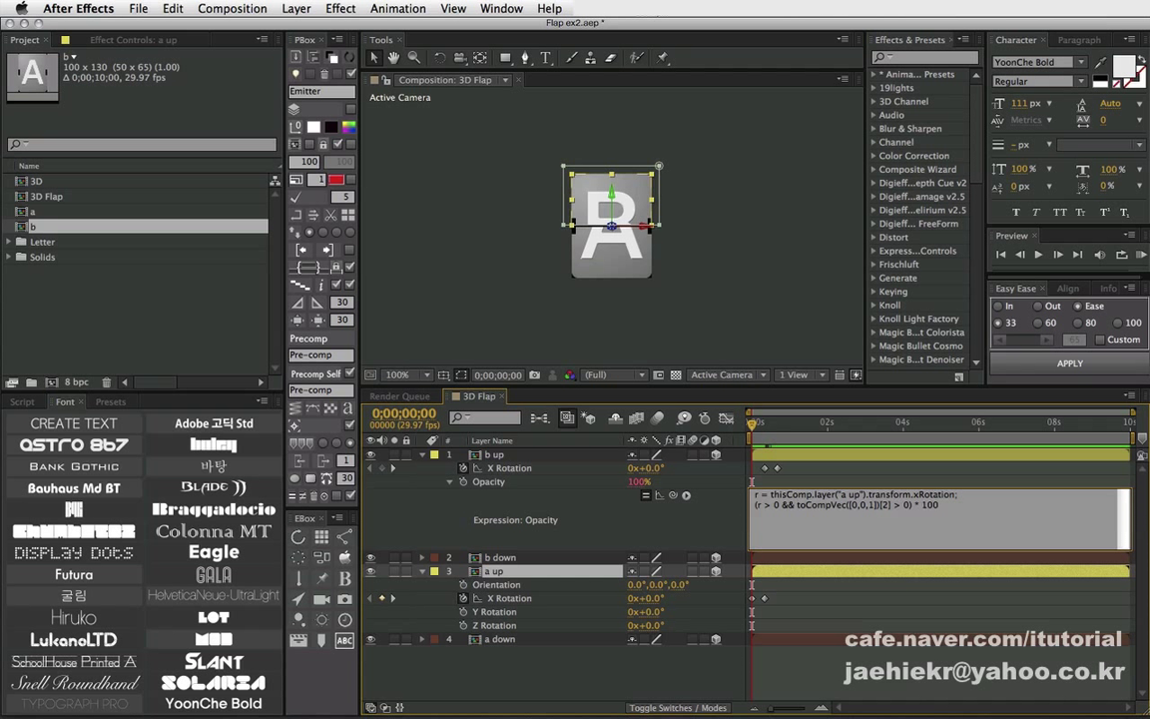
pyautogui.click(700, 515)
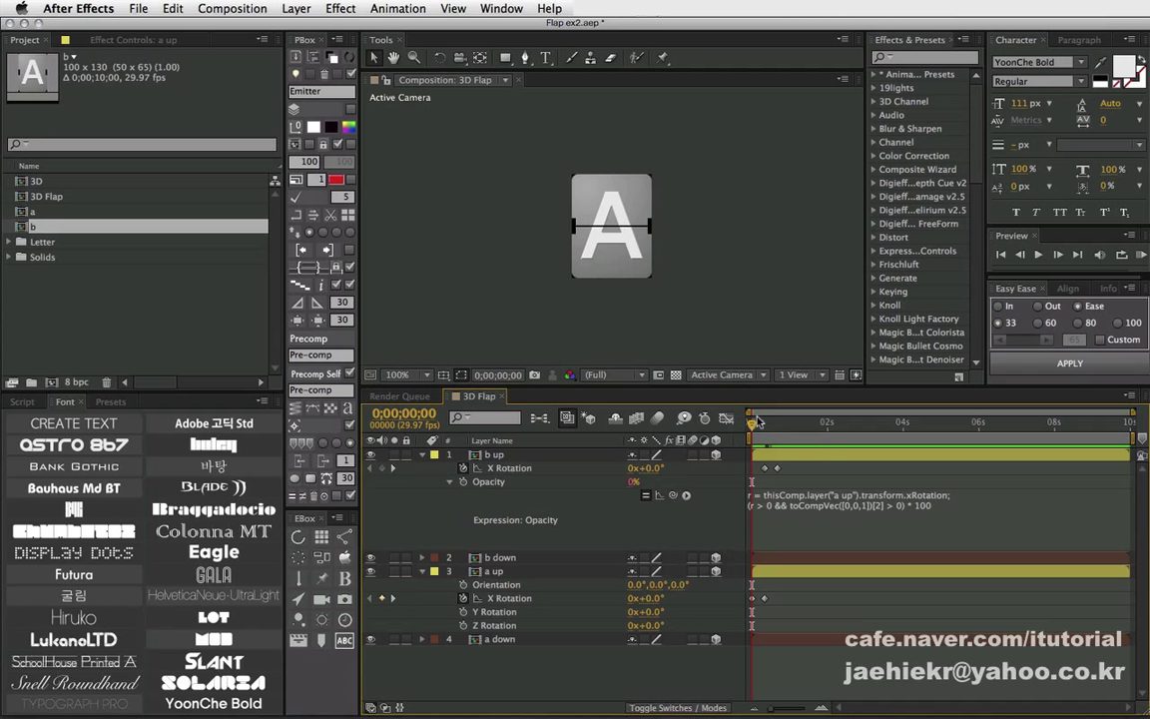
pyautogui.moveTo(753, 423); pyautogui.dragTo(756, 423)
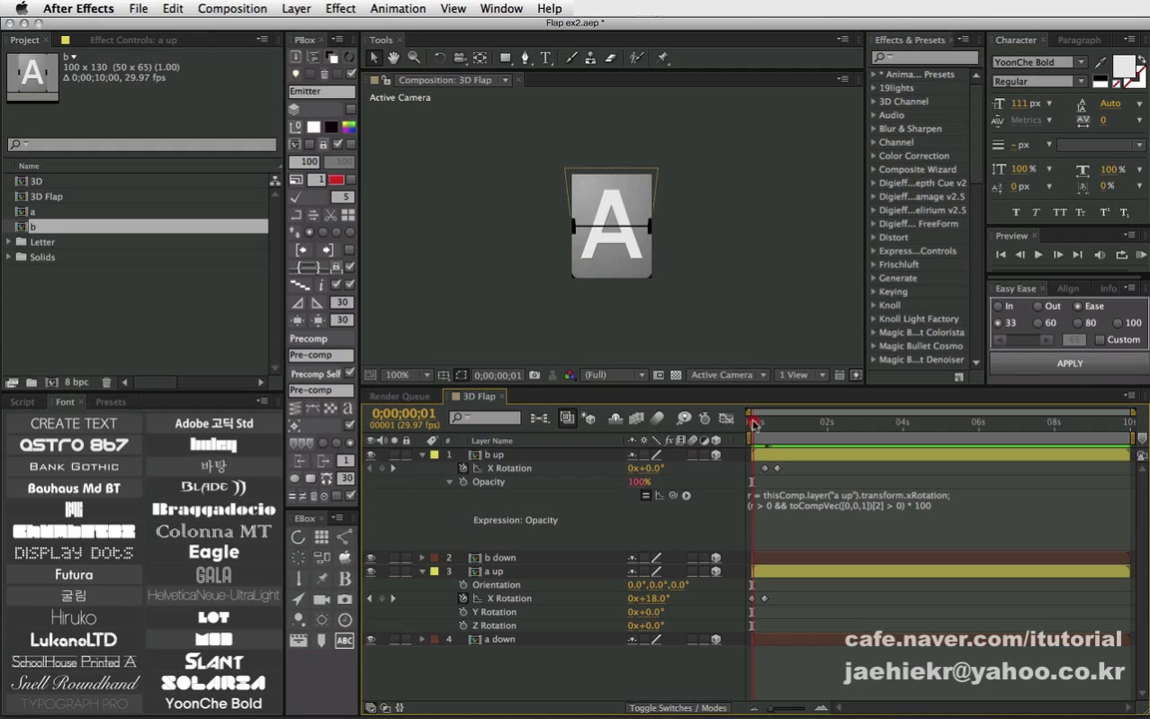
pyautogui.moveTo(754, 423); pyautogui.dragTo(693, 479)
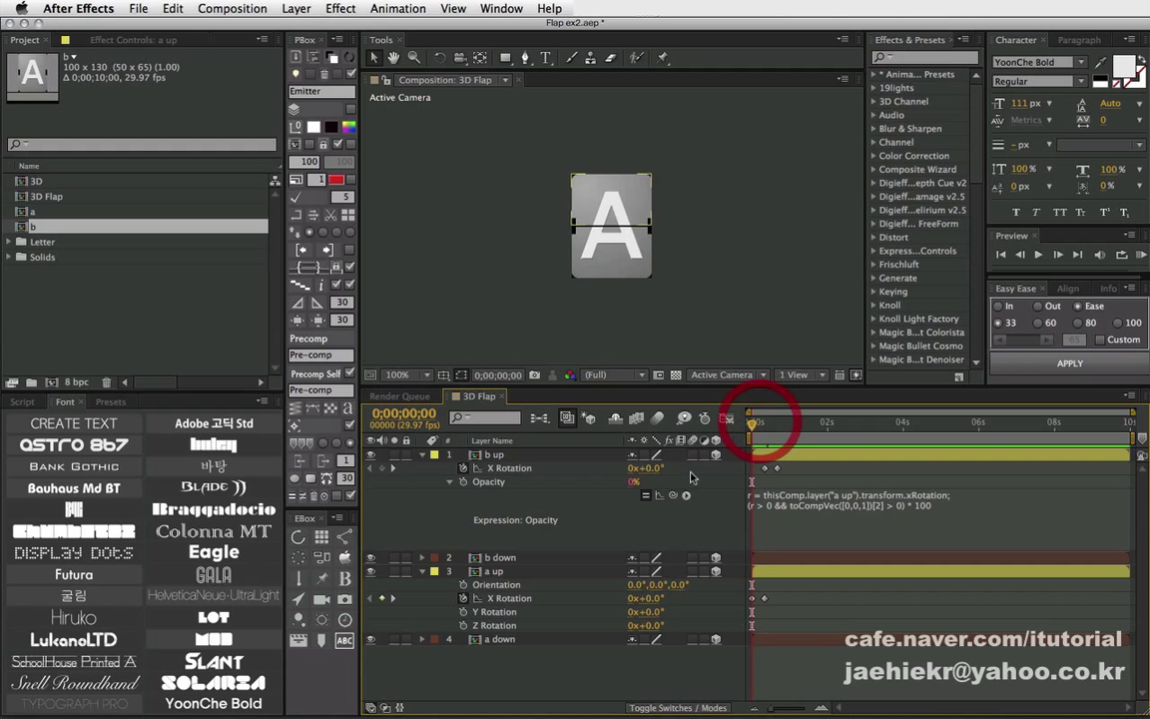
# Replace "a up" with index + 2 in b up's Opacity expression and scrub to check the flip.
pyautogui.click(489, 455)
pyautogui.click(500, 558)
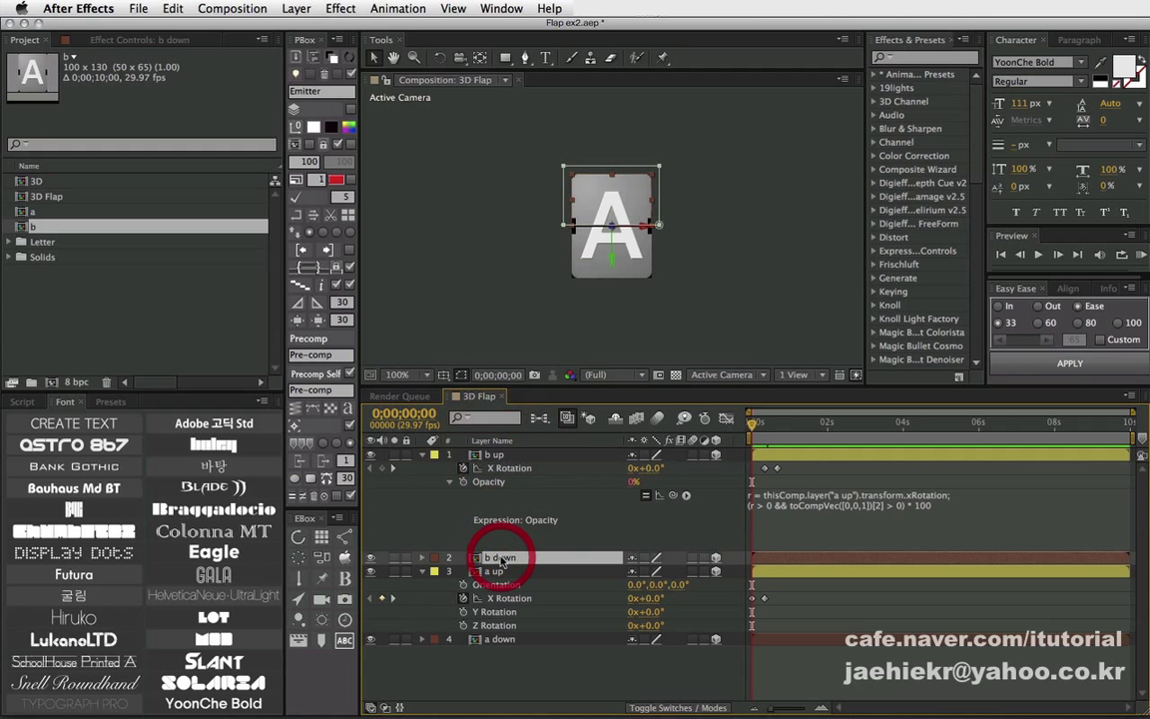
pyautogui.click(494, 456)
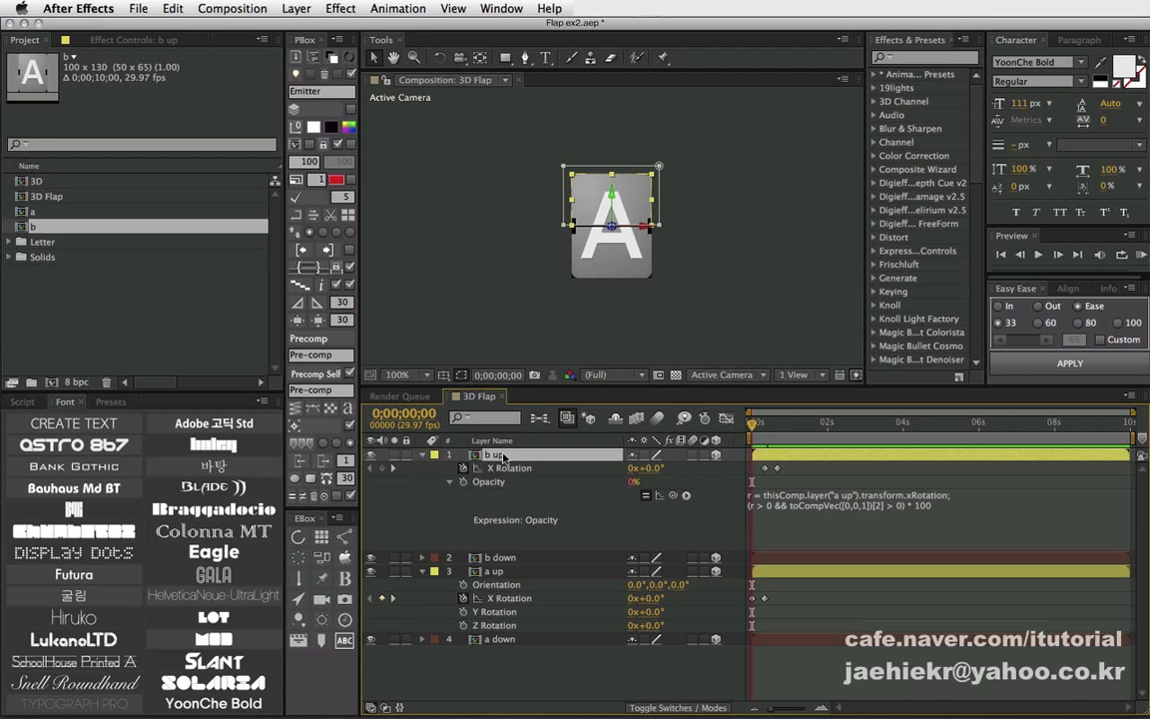
pyautogui.click(775, 495)
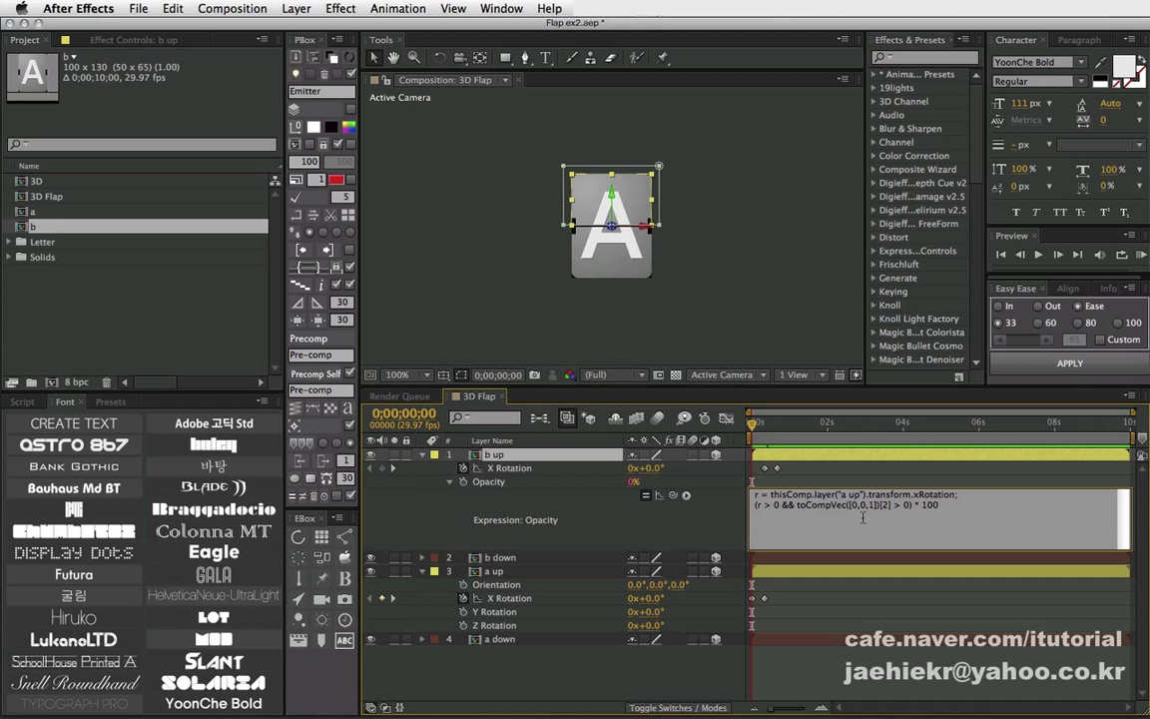
pyautogui.click(844, 494)
pyautogui.press('BackSpace')
pyautogui.press('BackSpace')
pyautogui.press('BackSpace')
pyautogui.write('index + ')
pyautogui.write('2')
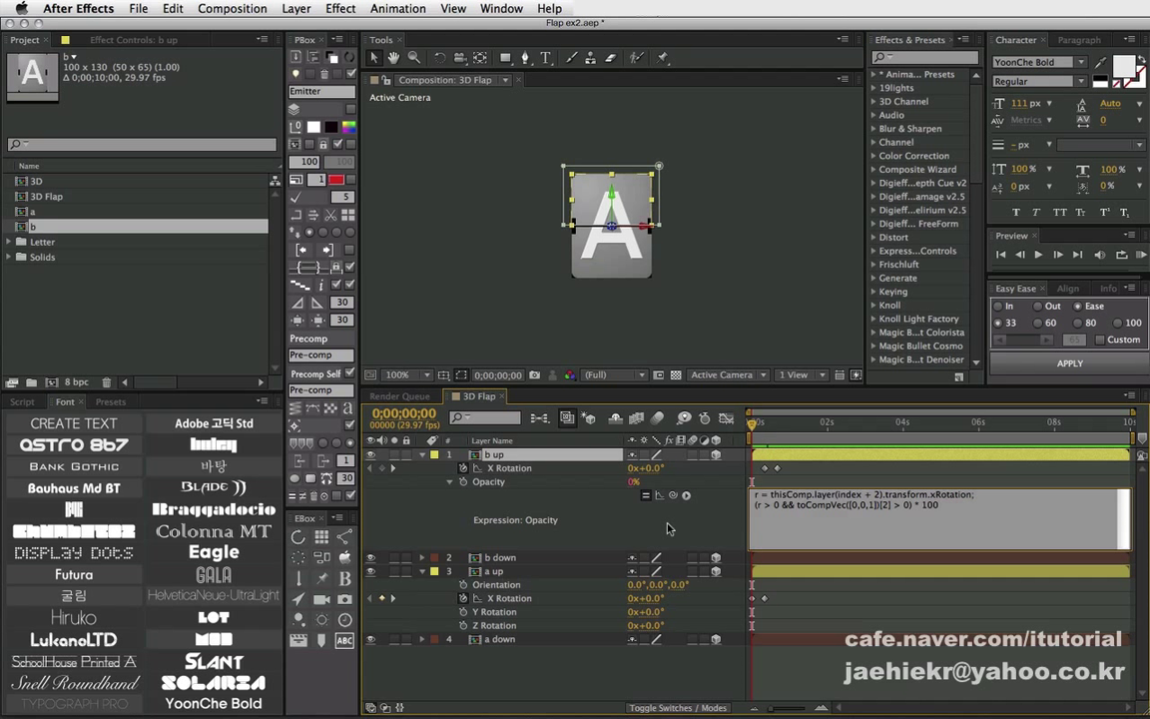
pyautogui.click(602, 474)
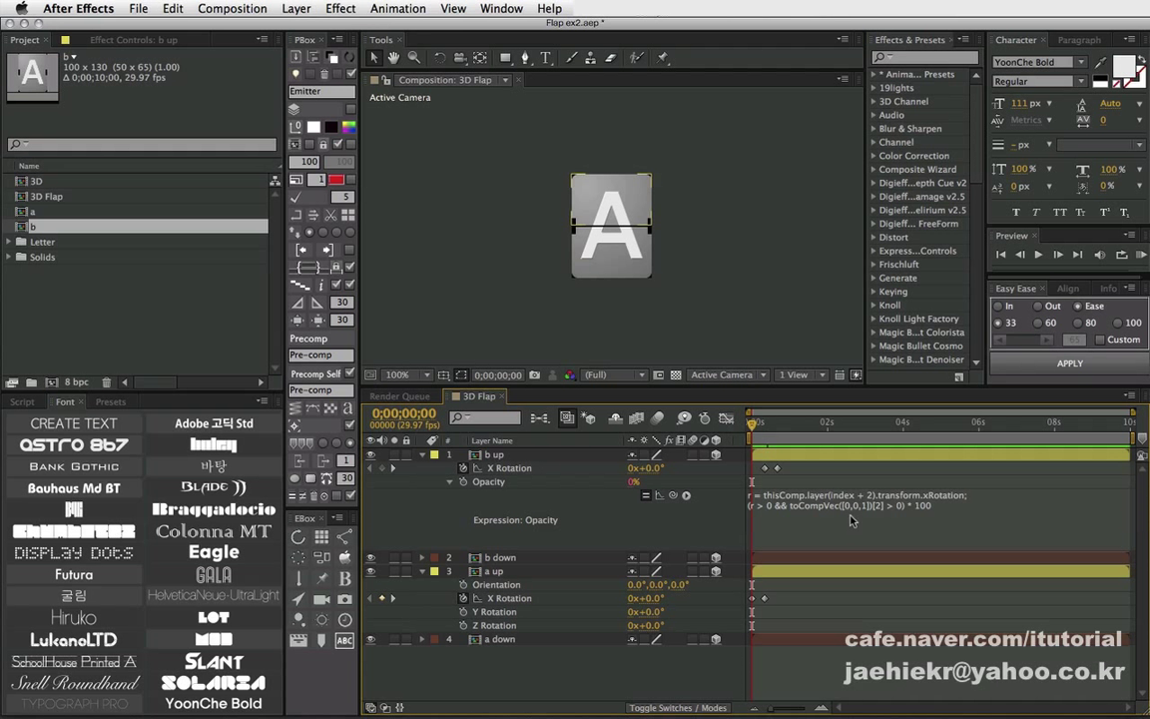
pyautogui.click(759, 421)
pyautogui.moveTo(752, 422); pyautogui.dragTo(752, 422)
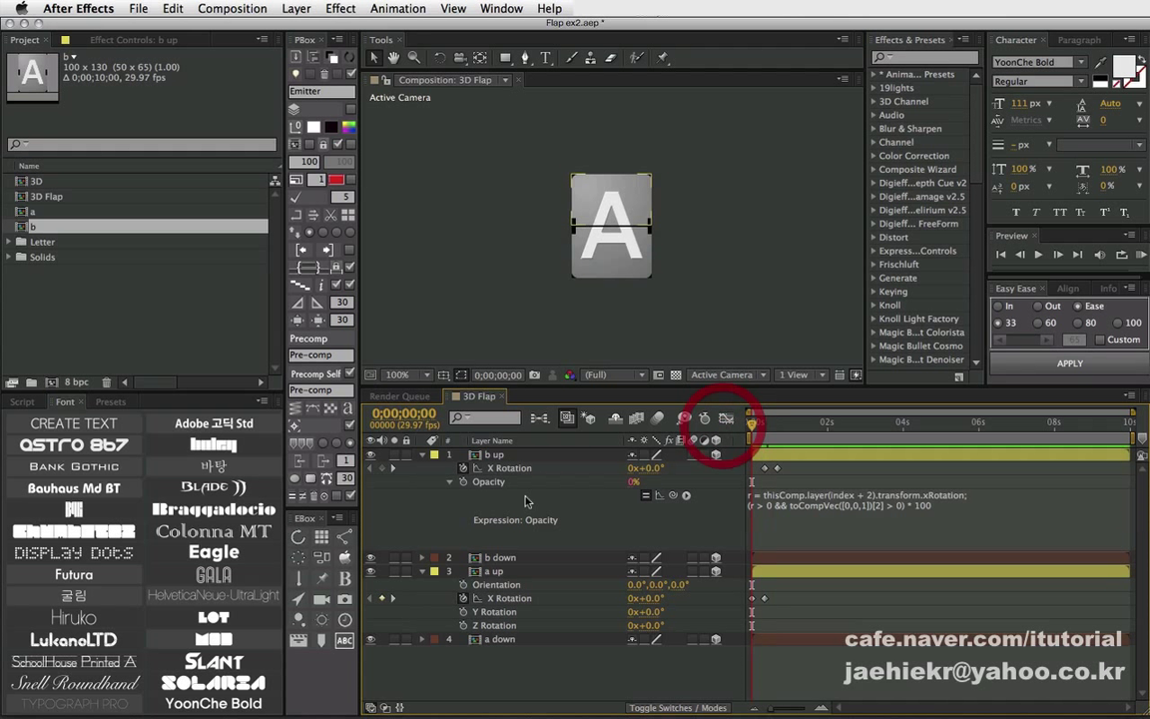
# Collapse the layer properties, then duplicate the b letter comp and name the copy c.
pyautogui.click(423, 454)
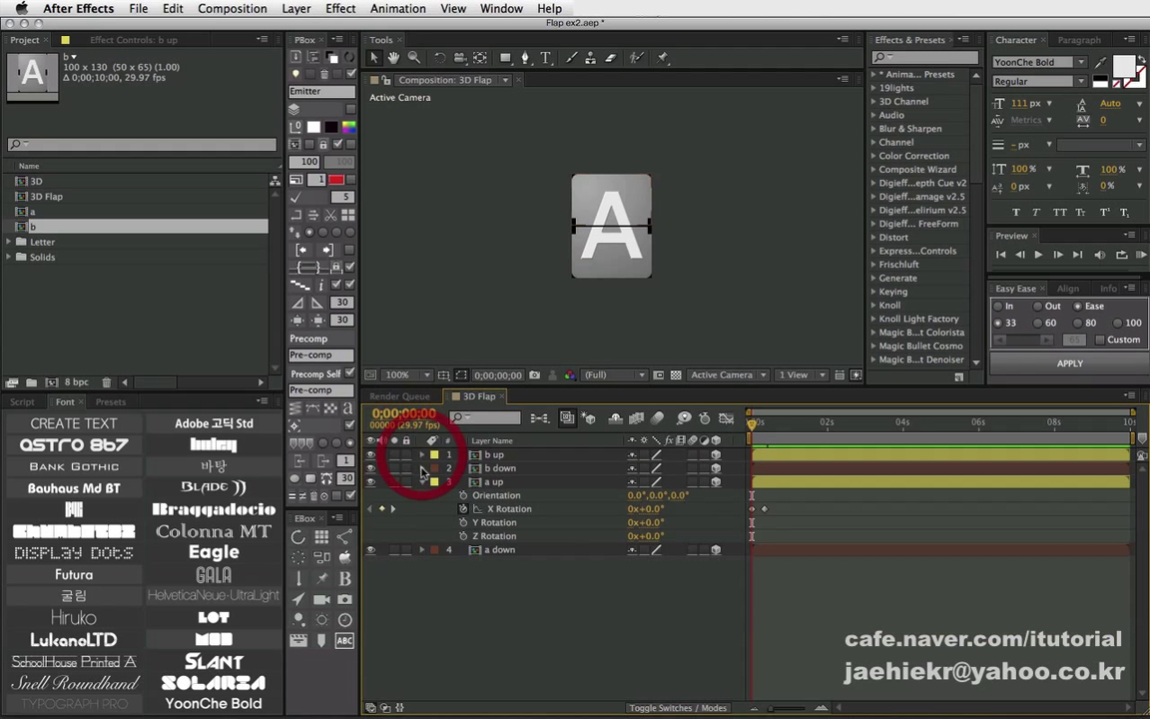
pyautogui.click(421, 481)
pyautogui.click(507, 531)
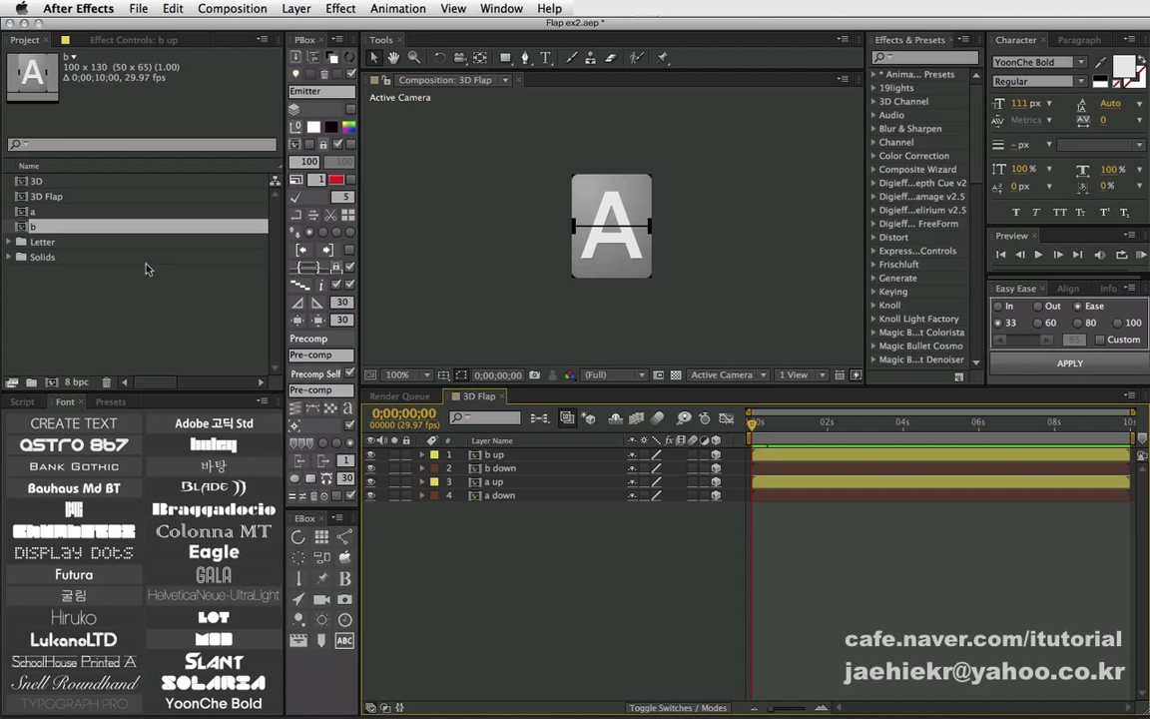
pyautogui.click(25, 227)
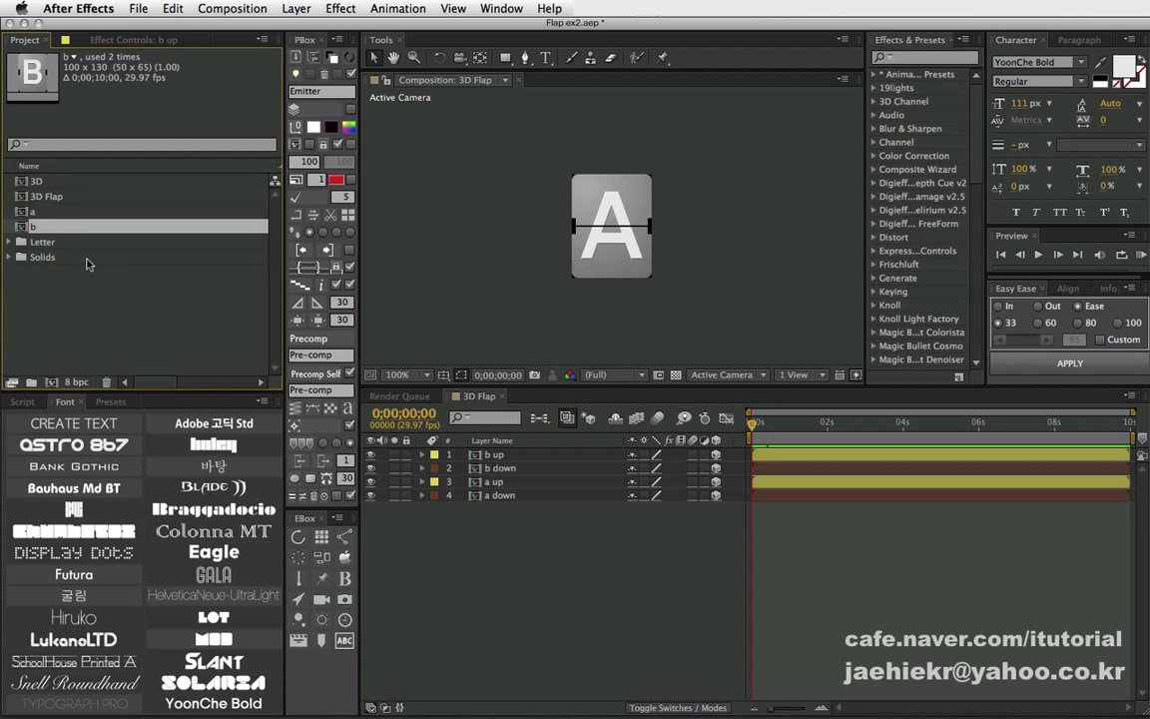
pyautogui.hotkey('ctrl', 'd')
pyautogui.click(51, 243)
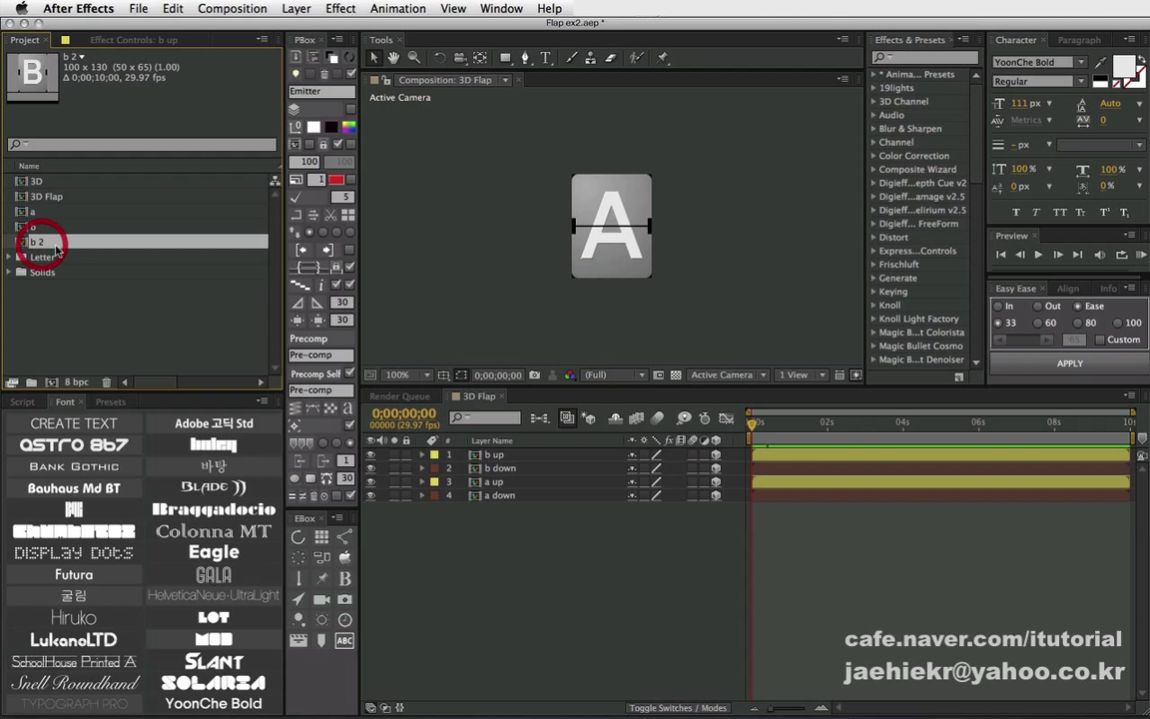
pyautogui.press('Return')
pyautogui.write('c')
pyautogui.press('Return')
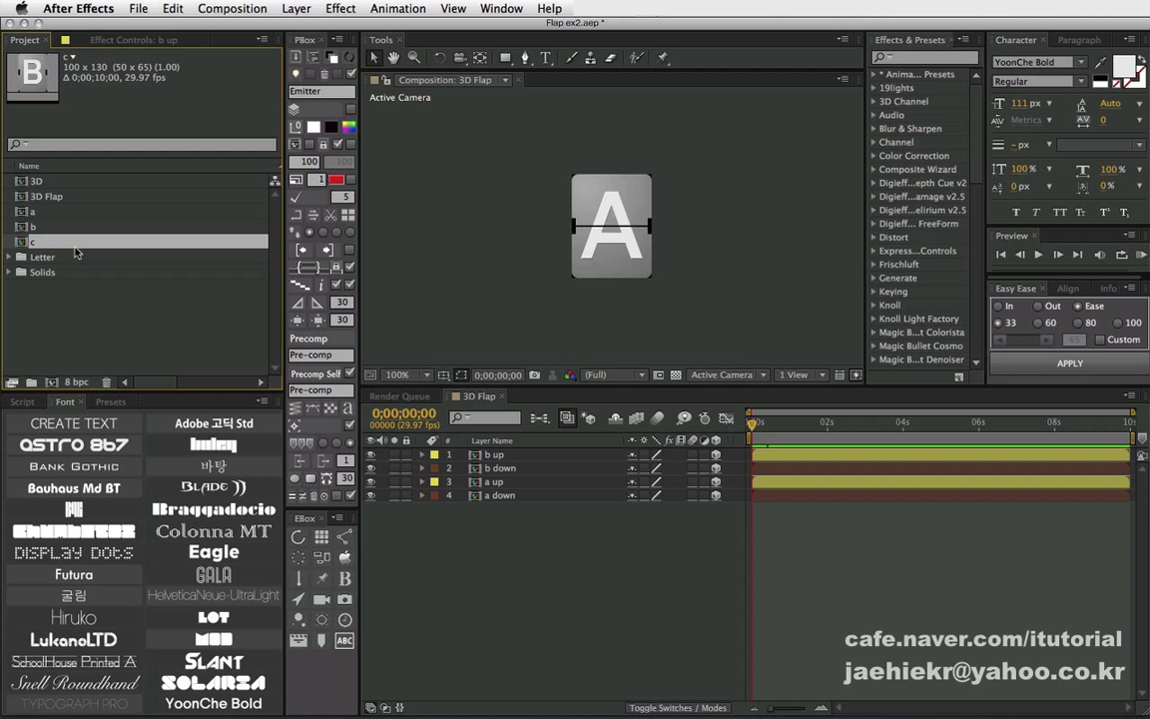
# Change the c comp's letter text from B to C and return to 3D Flap.
pyautogui.doubleClick(21, 243)
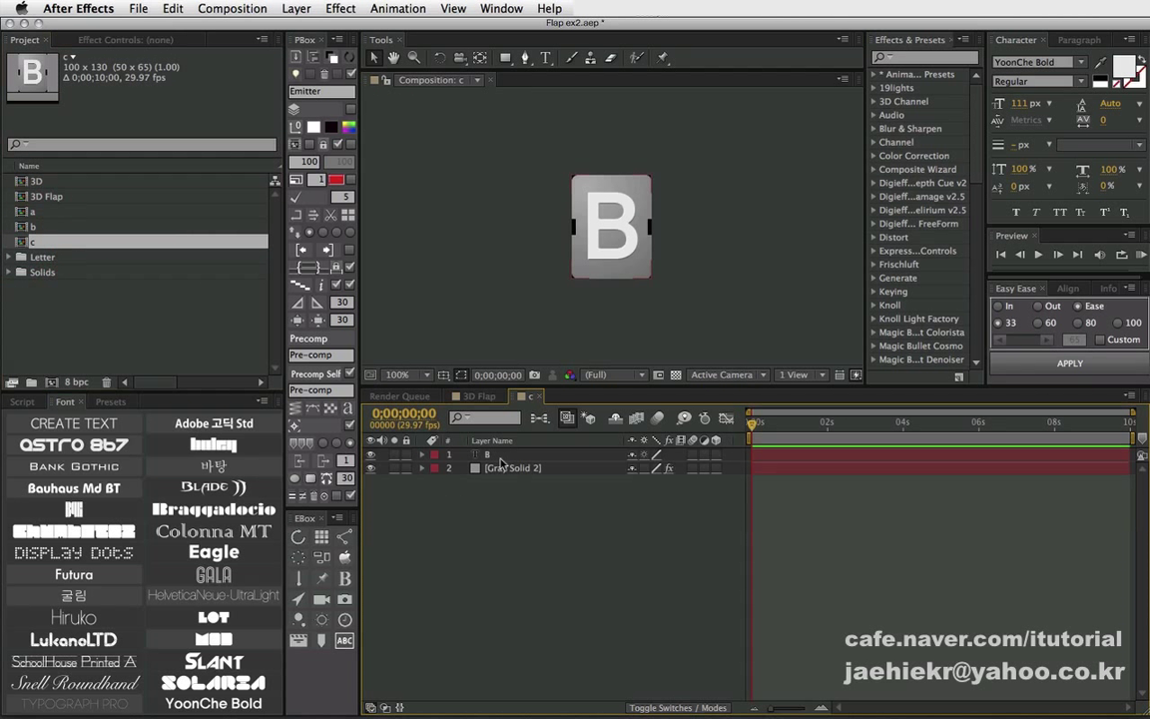
pyautogui.click(491, 455)
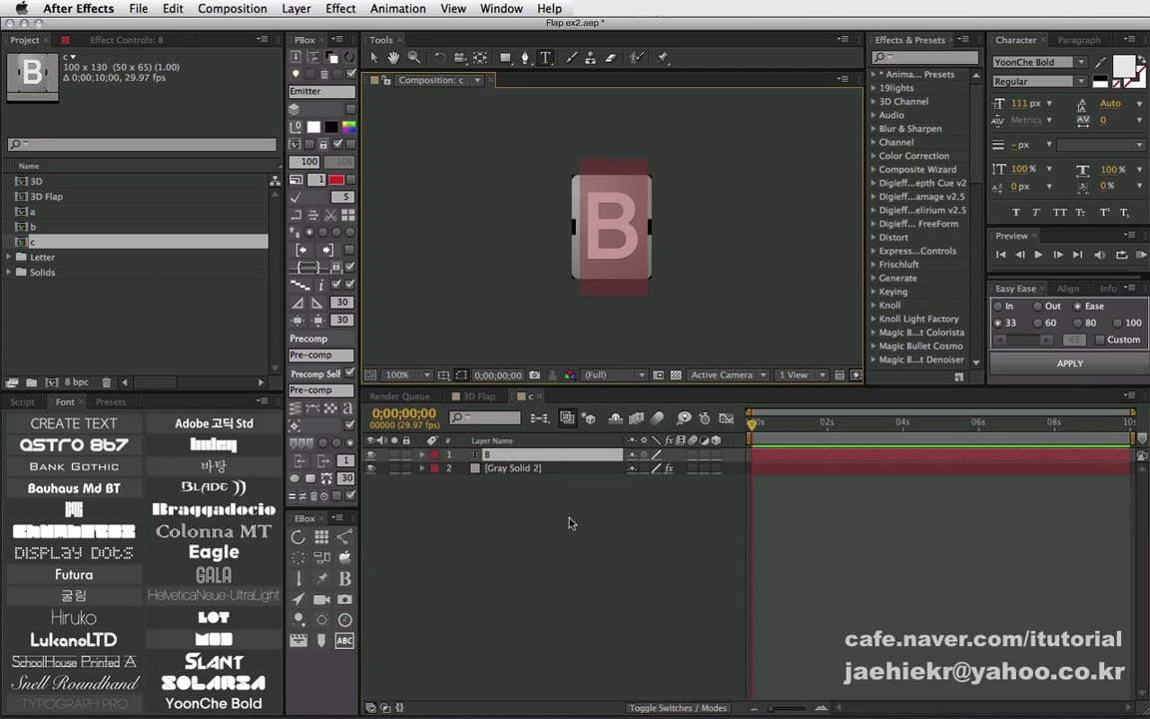
pyautogui.write('C')
pyautogui.click(534, 522)
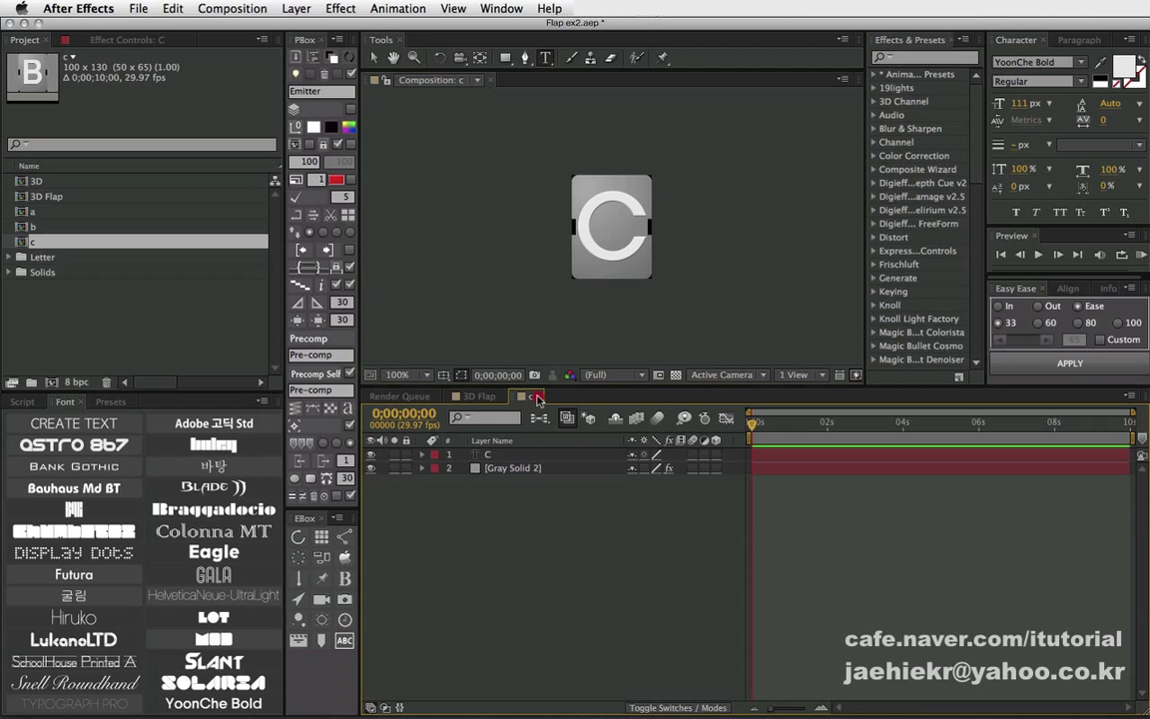
pyautogui.click(537, 398)
# Duplicate the b up and b down layers and rename the copies c up and c down.
pyautogui.click(500, 455)
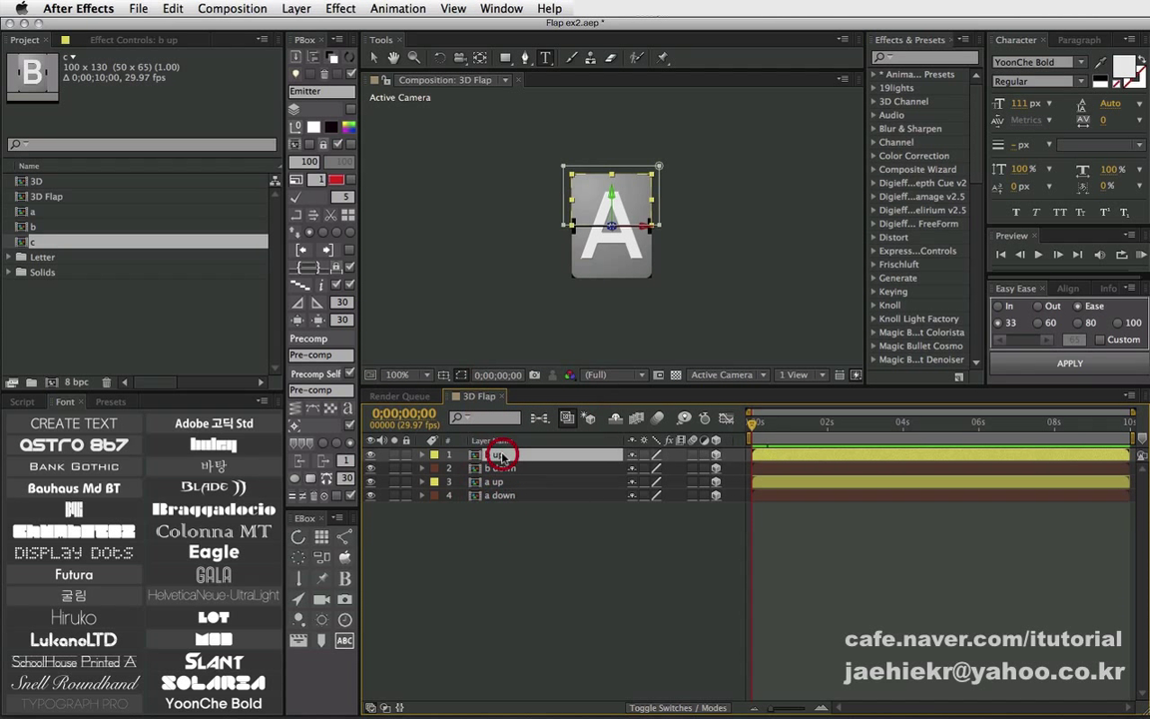
pyautogui.keyDown('shift'); pyautogui.click(501, 468); pyautogui.keyUp('shift')
pyautogui.press('super+d')
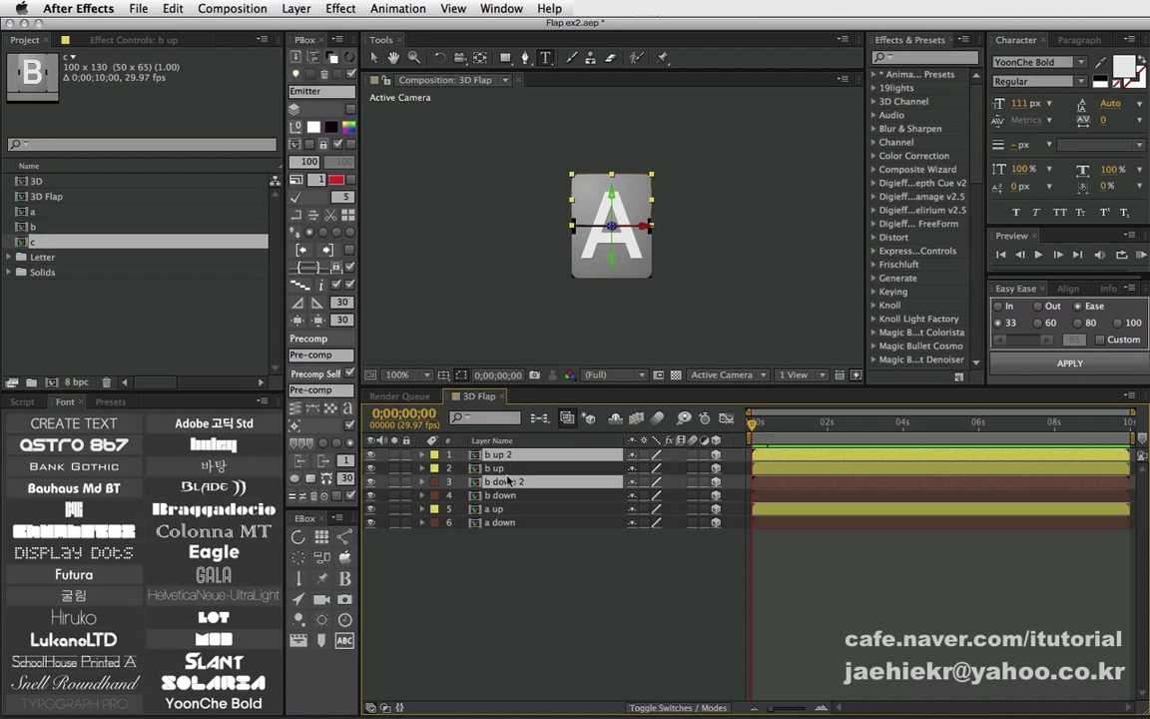
pyautogui.moveTo(507, 481)
pyautogui.mouseDown()
pyautogui.moveTo(504, 458)
pyautogui.moveTo(502, 469)
pyautogui.mouseUp()
pyautogui.click(503, 549)
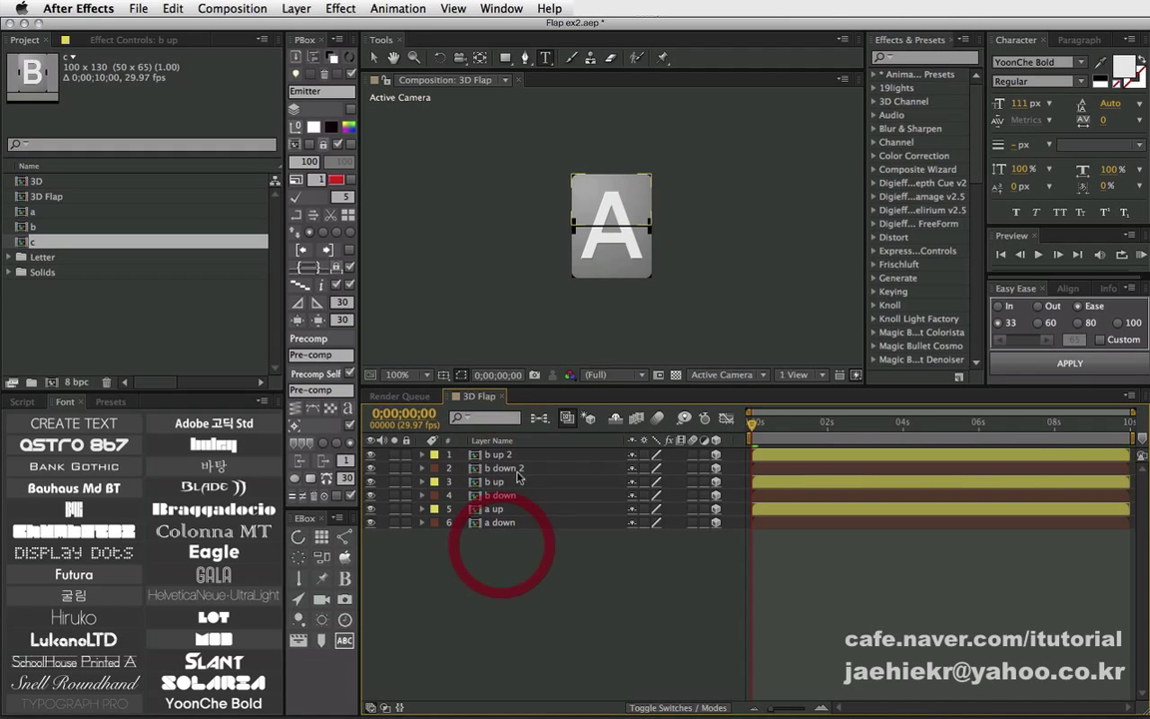
pyautogui.click(500, 454)
pyautogui.press('Return')
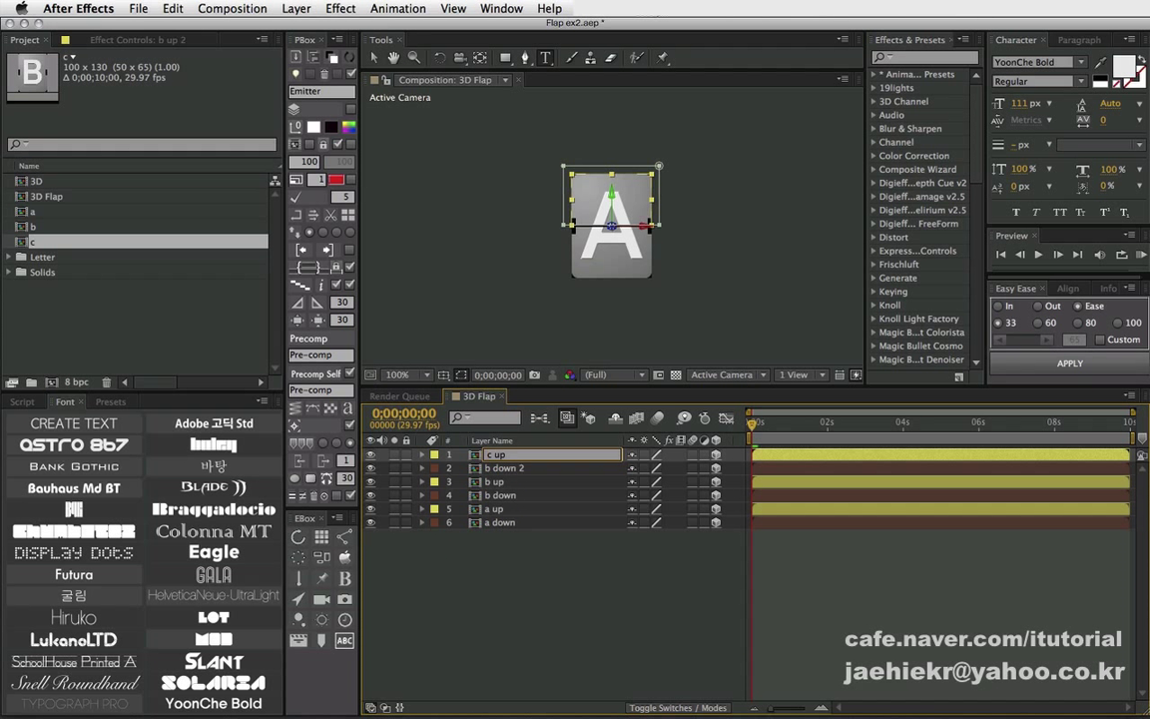
pyautogui.press('Return')
pyautogui.hotkey('ctrl', 'Down')
pyautogui.press('Return')
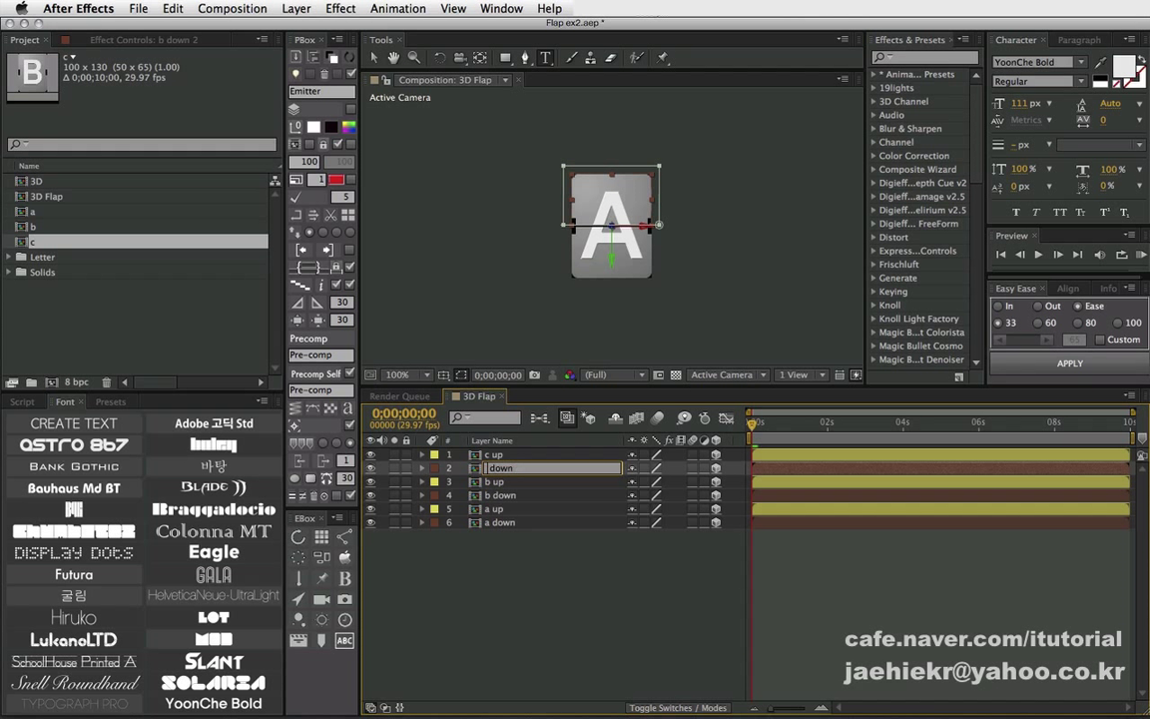
pyautogui.write('c')
pyautogui.click(500, 540)
# Replace the source of the c up and c down layers with comp c.
pyautogui.click(495, 455)
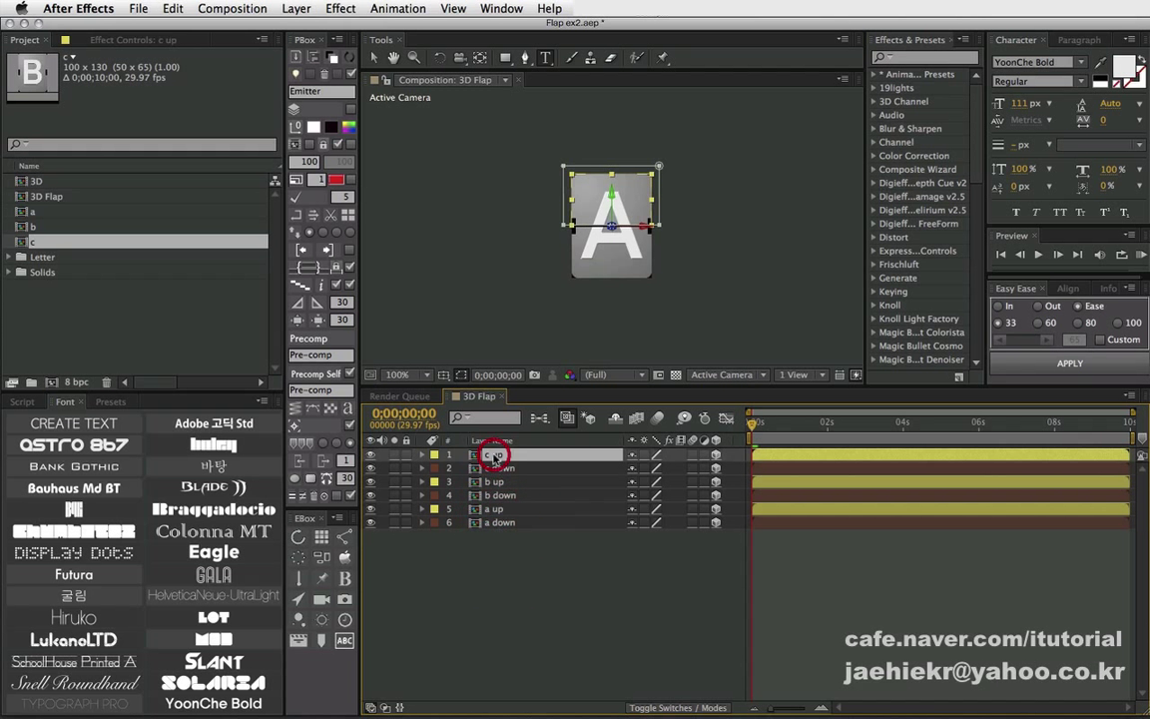
pyautogui.keyDown('shift'); pyautogui.click(500, 469); pyautogui.keyUp('shift')
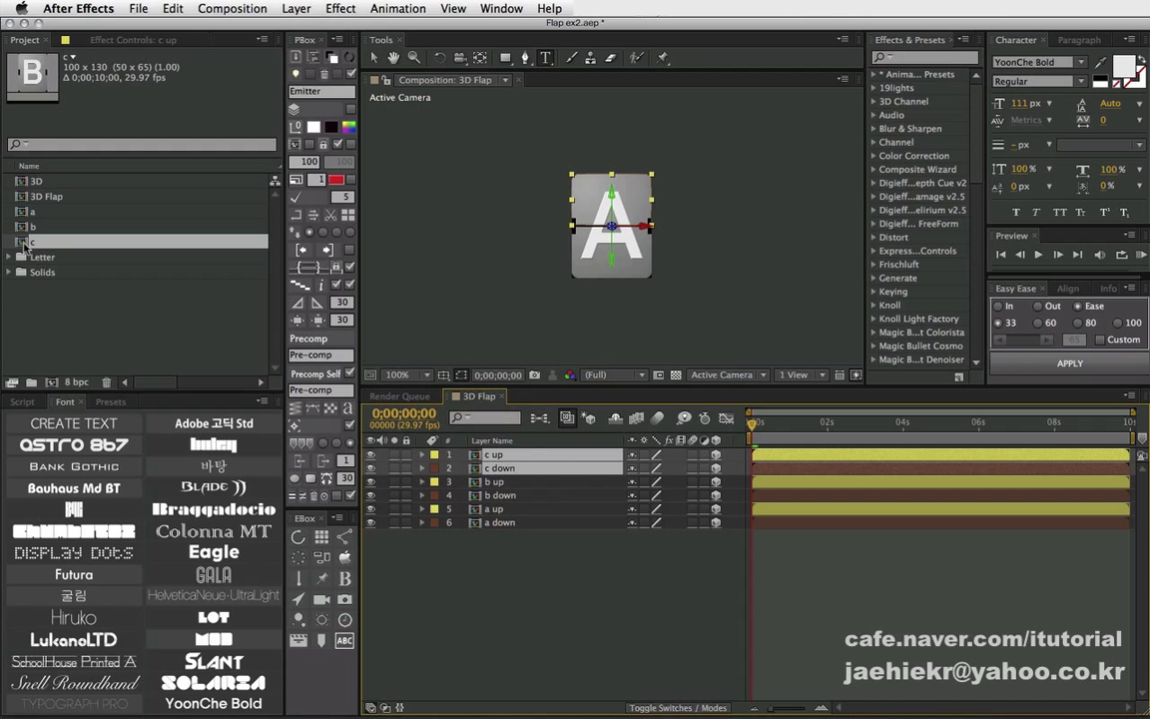
pyautogui.moveTo(25, 247); pyautogui.dragTo(491, 455)
pyautogui.click(623, 562)
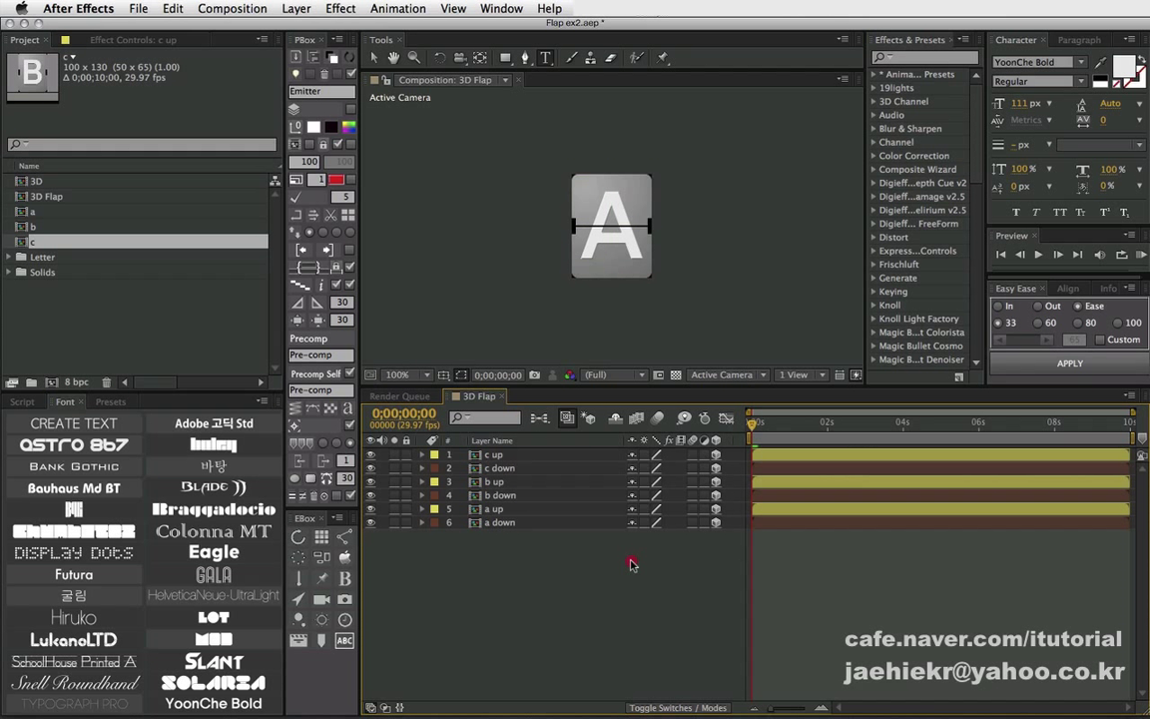
# Move the c up and c down in-points to frame 10.
pyautogui.click(496, 454)
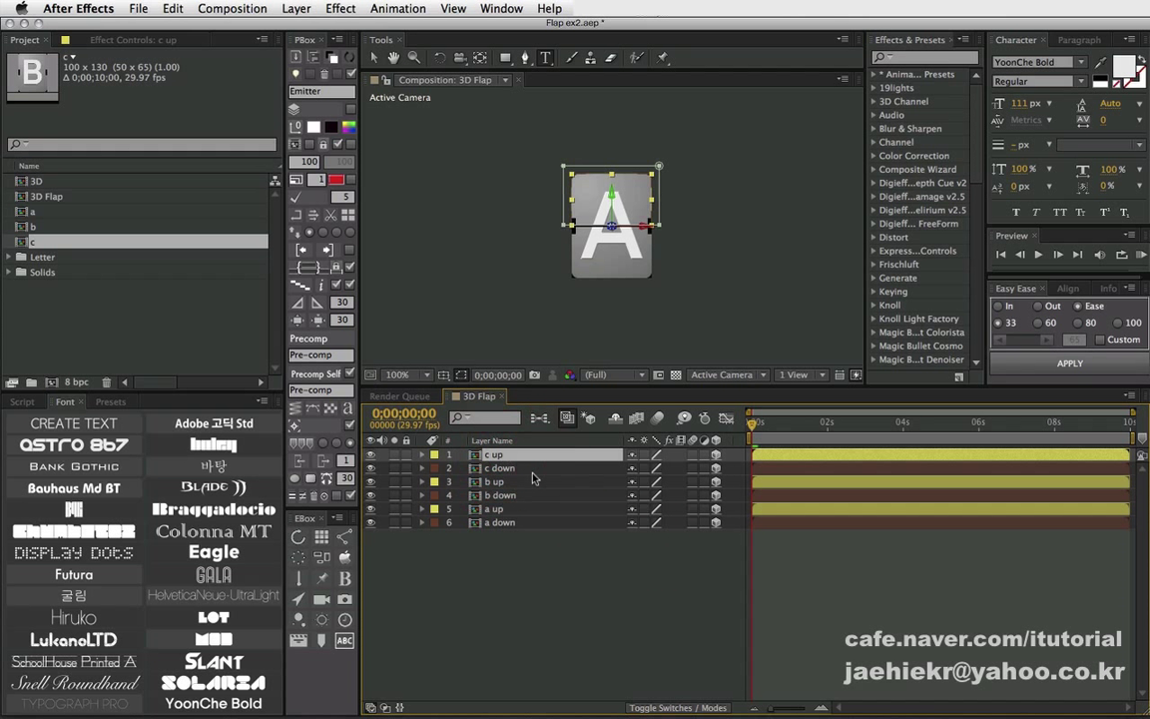
pyautogui.press('u')
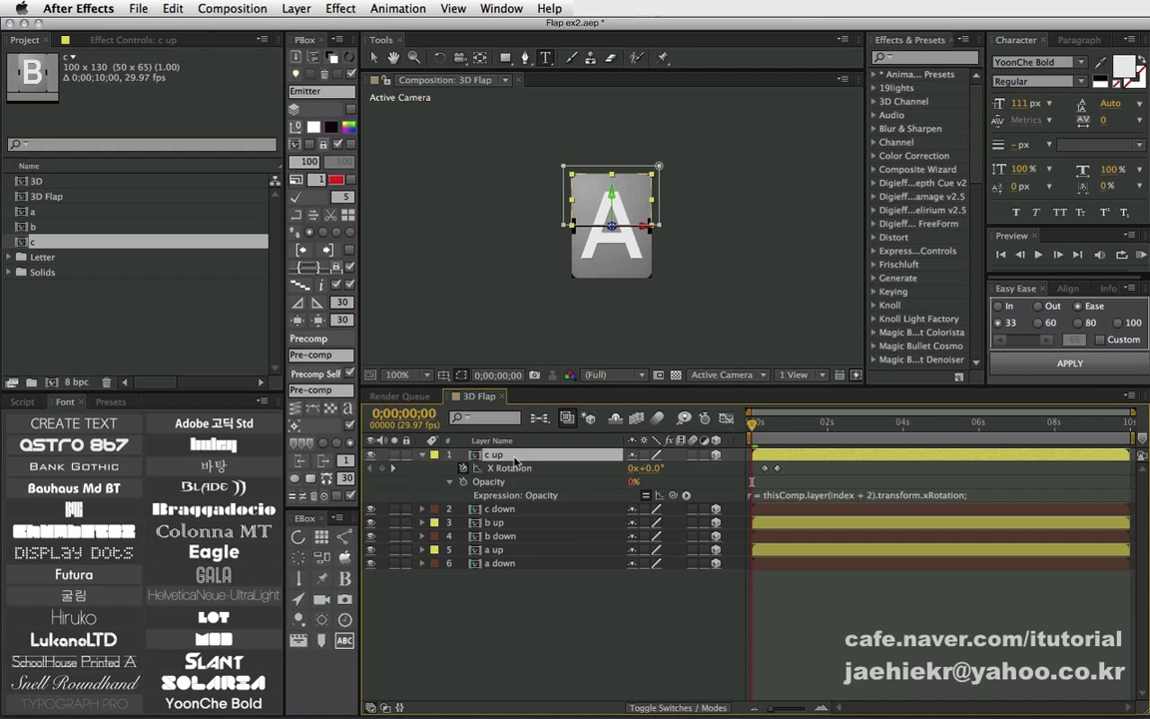
pyautogui.click(423, 455)
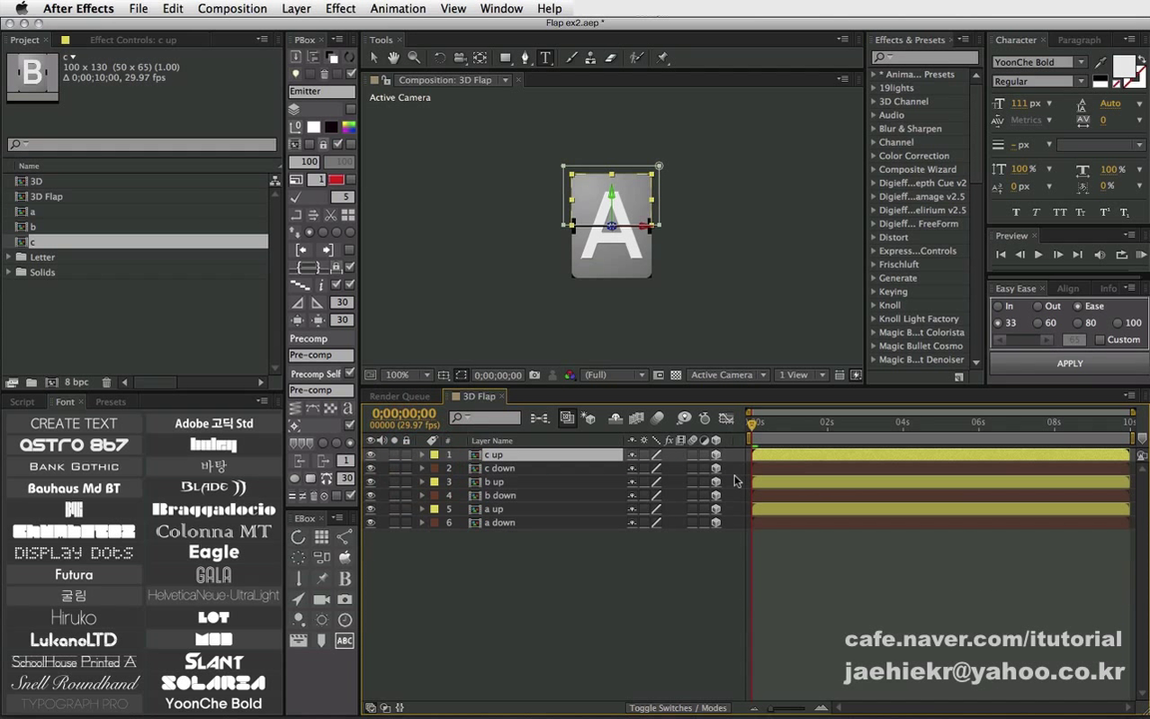
pyautogui.keyDown('shift'); pyautogui.click(499, 469); pyautogui.keyUp('shift')
pyautogui.hotkey('shift', 'pagedown')
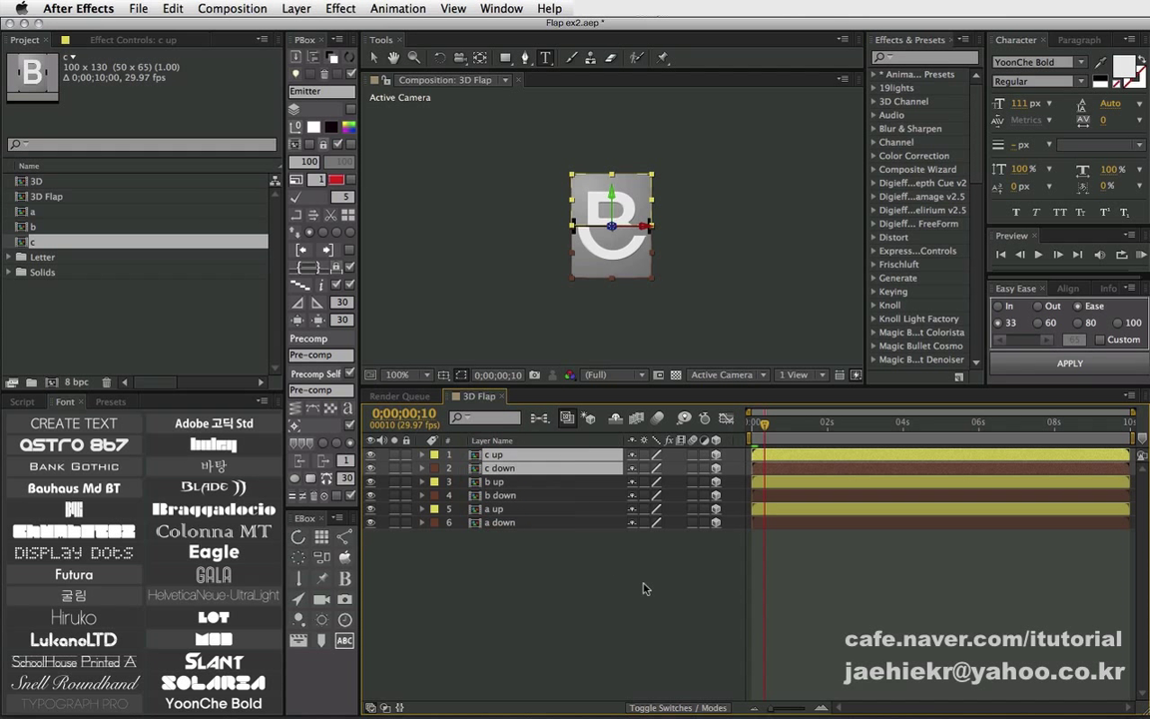
pyautogui.press('[')
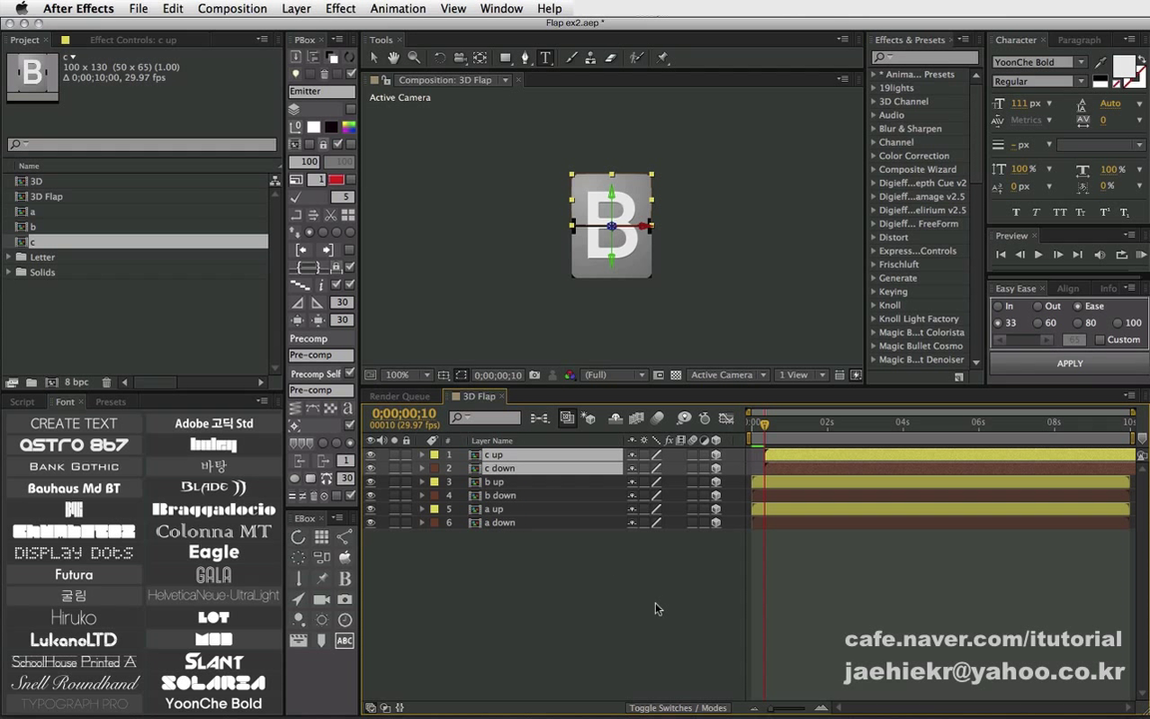
pyautogui.click(657, 607)
# Scrub frames 1 to 20 to watch A flip through B to C, then close the 3D Flap timeline.
pyautogui.click(754, 422)
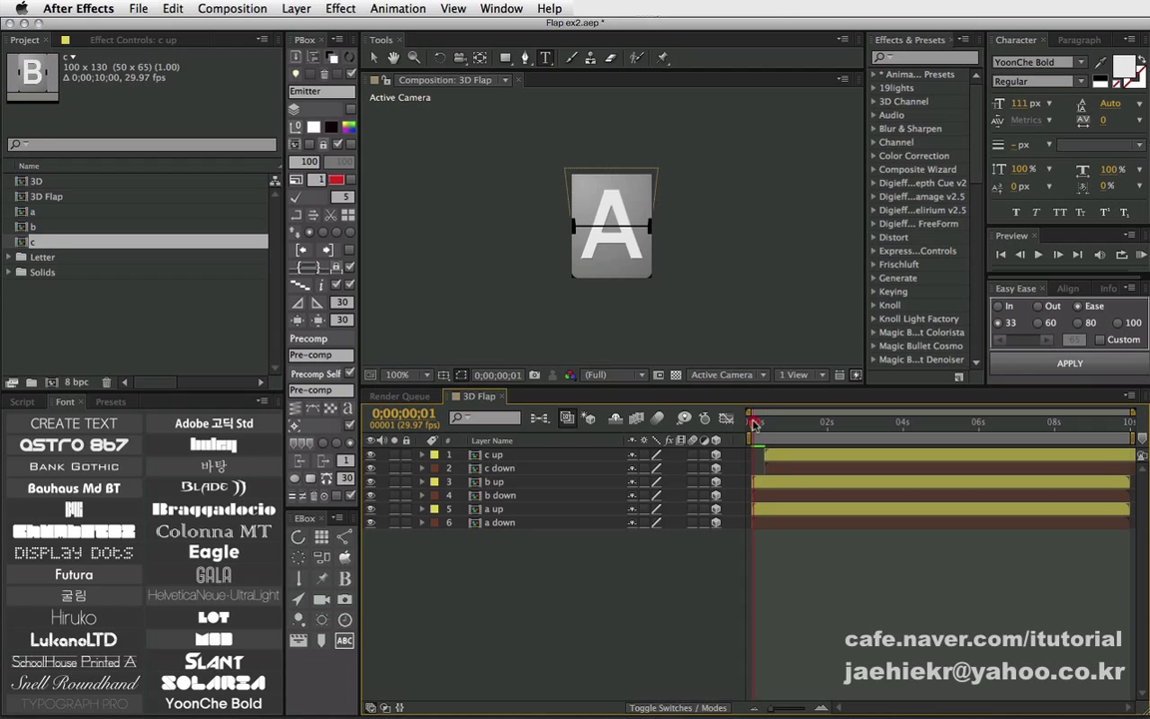
pyautogui.moveTo(754, 423)
pyautogui.mouseDown()
pyautogui.moveTo(778, 424)
pyautogui.moveTo(754, 423)
pyautogui.mouseUp()
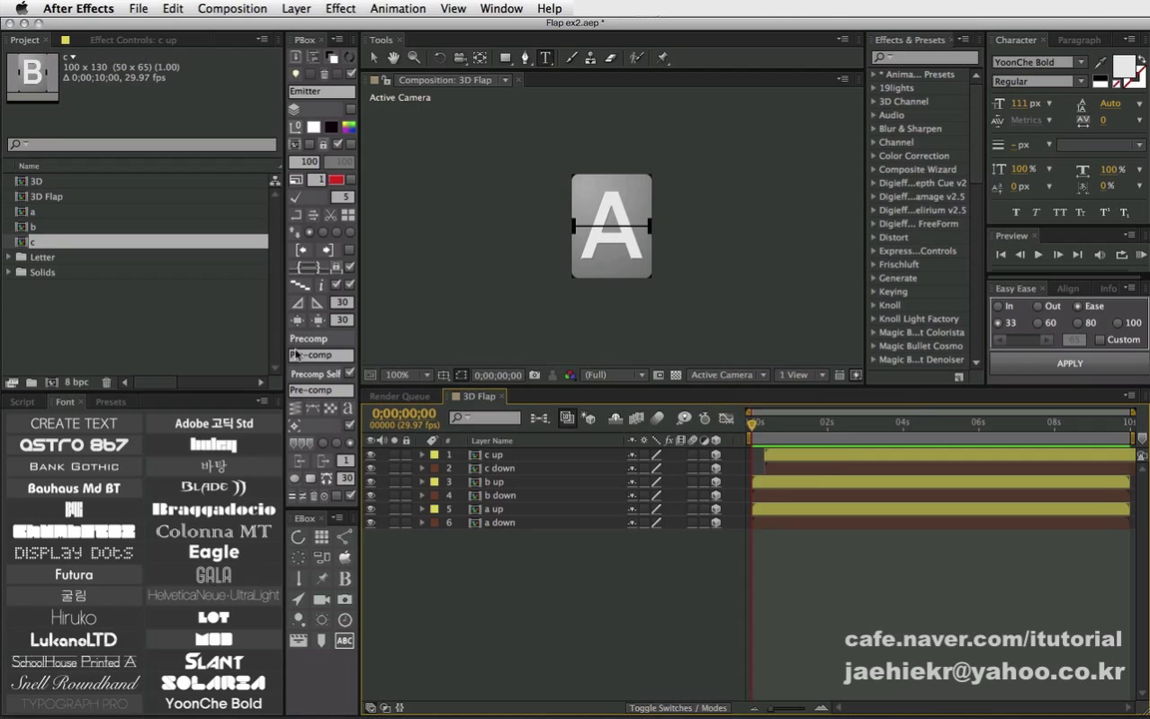
pyautogui.click(57, 316)
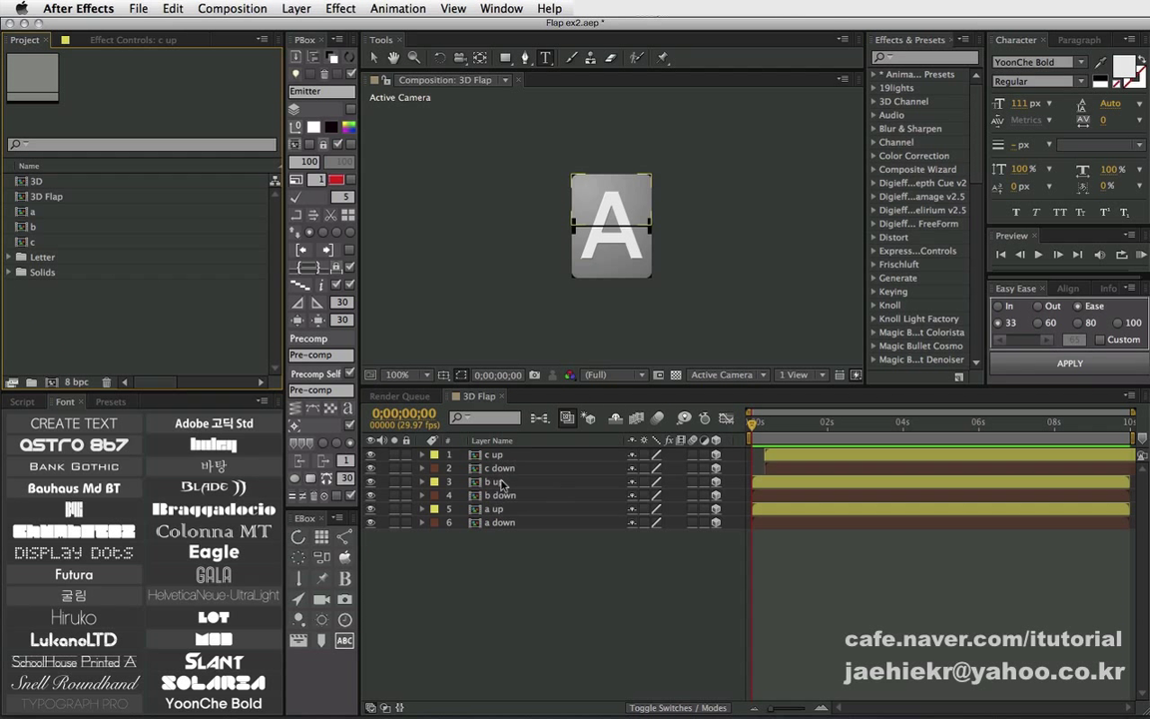
pyautogui.click(502, 397)
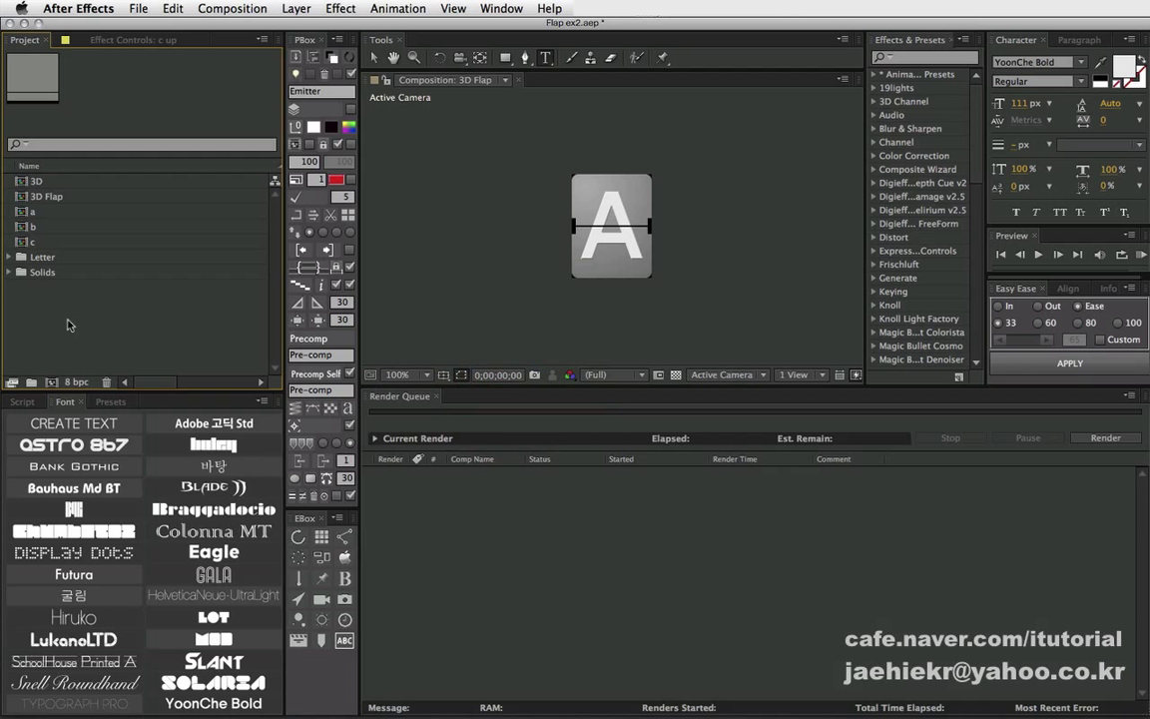
# Open the 3D comp with a taller timeline and browse its a up through z up flap layers.
pyautogui.doubleClick(22, 182)
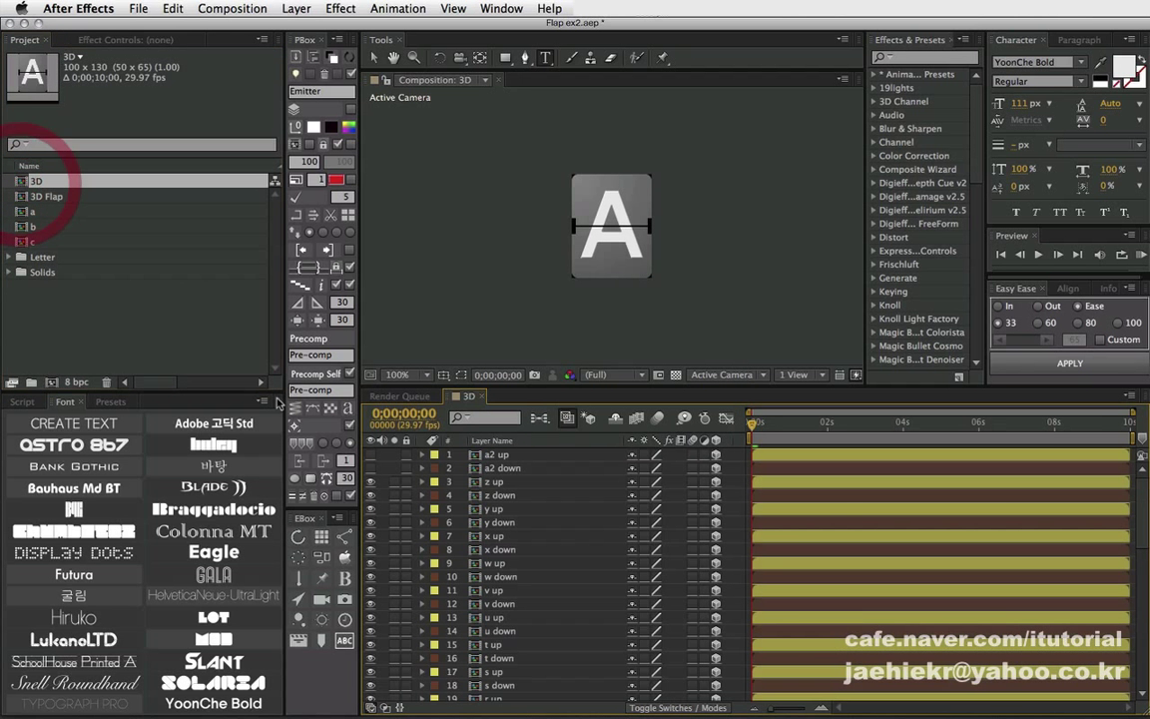
pyautogui.moveTo(622, 386); pyautogui.dragTo(616, 276)
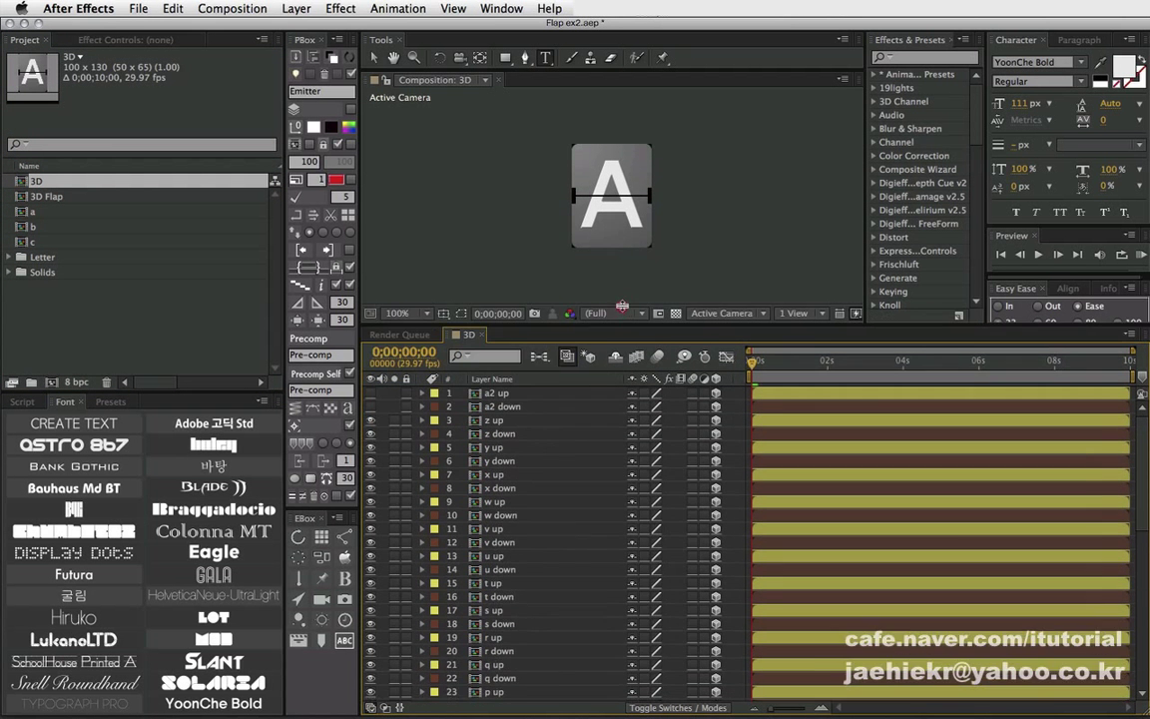
pyautogui.scroll(-5, 533, 522)
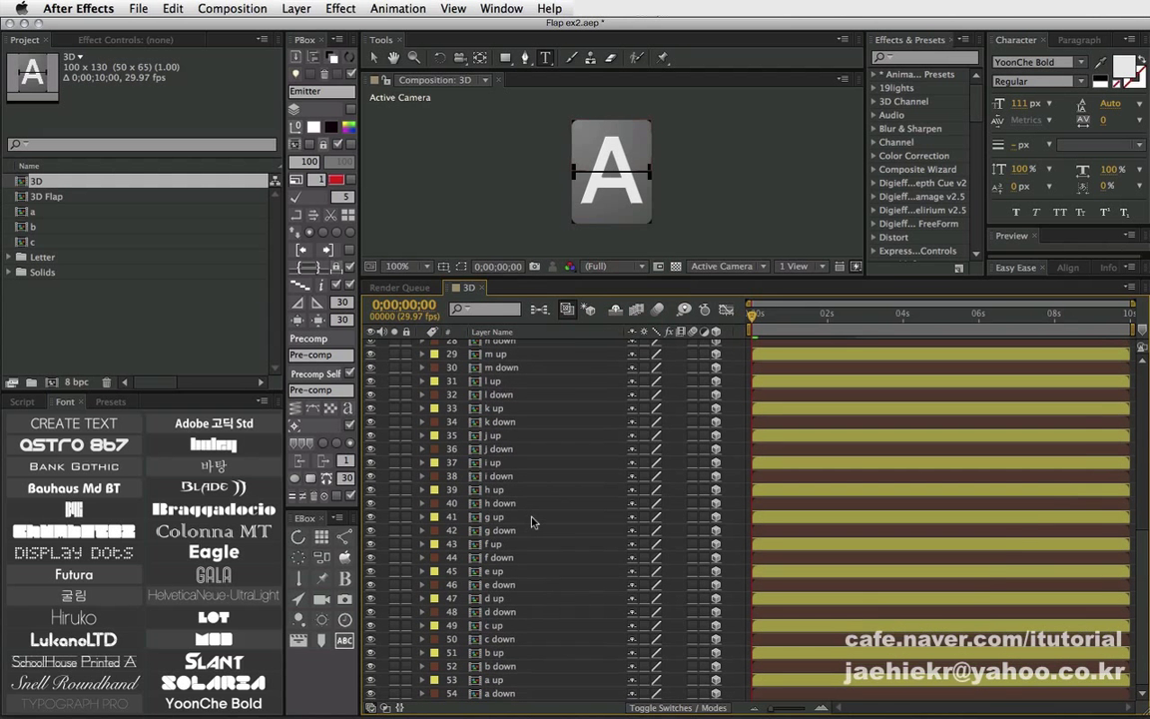
pyautogui.click(509, 679)
pyautogui.scroll(7, 508, 467)
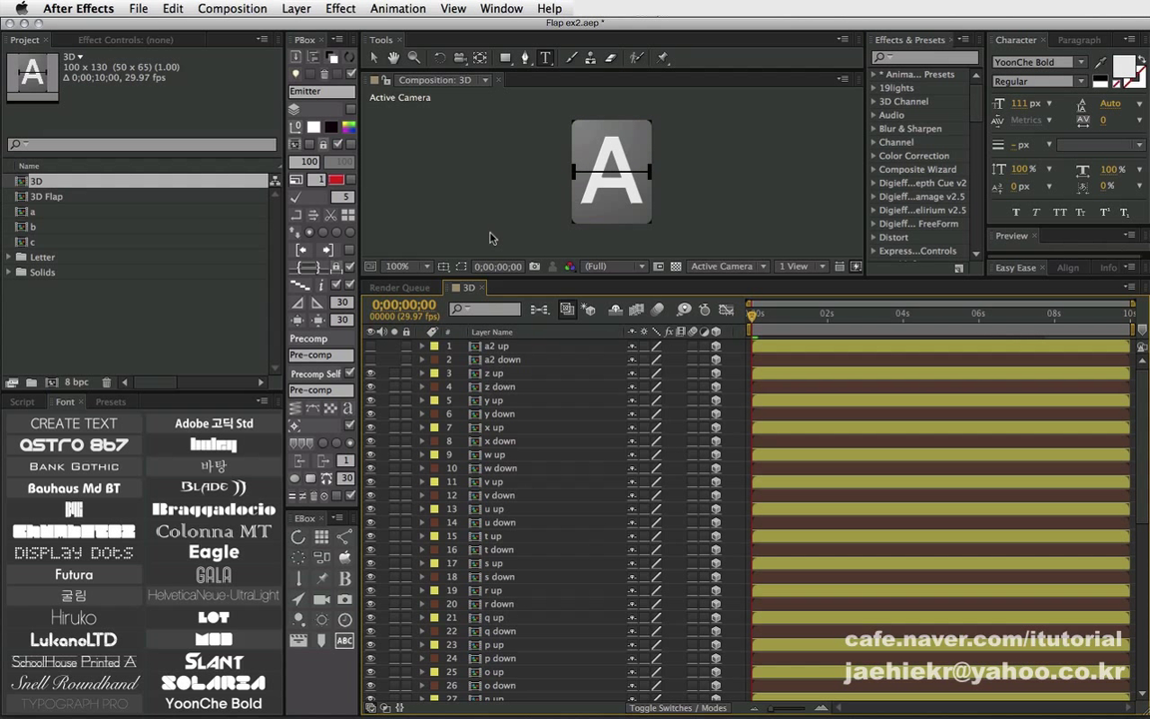
pyautogui.click(448, 195)
pyautogui.click(503, 376)
pyautogui.click(497, 363)
pyautogui.scroll(-5, 534, 531)
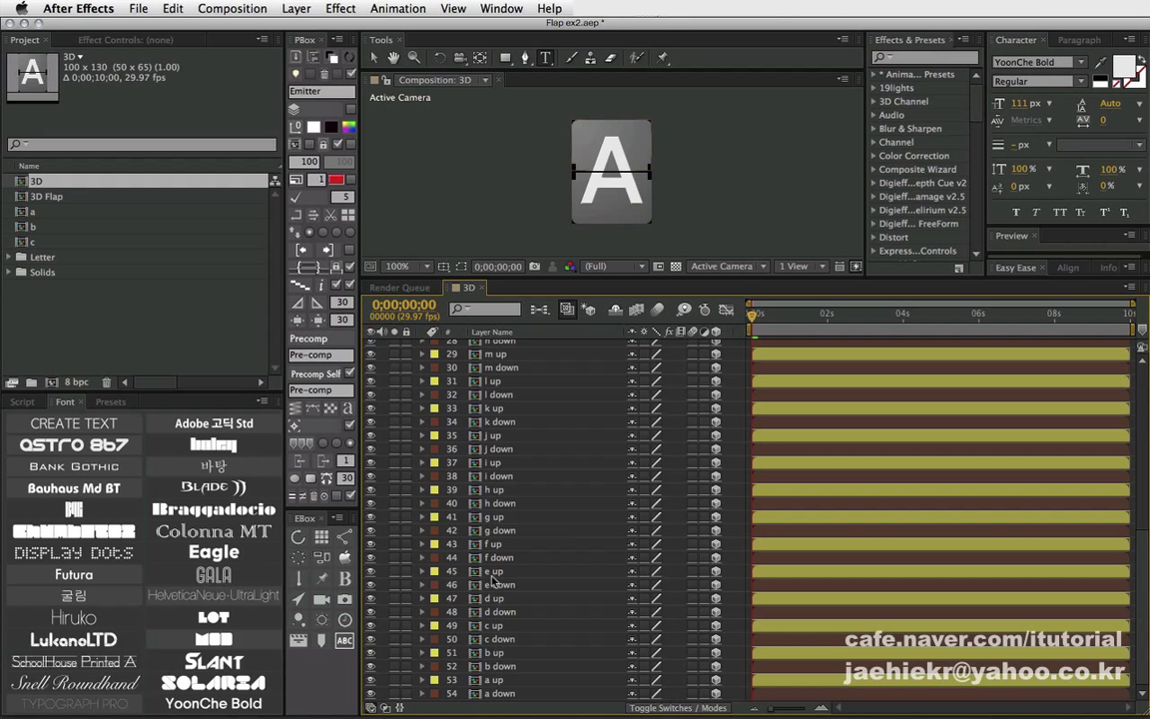
pyautogui.click(489, 365)
# Expand the Letter folder and enlarge the Project list to show letter comps a–z.
pyautogui.click(33, 288)
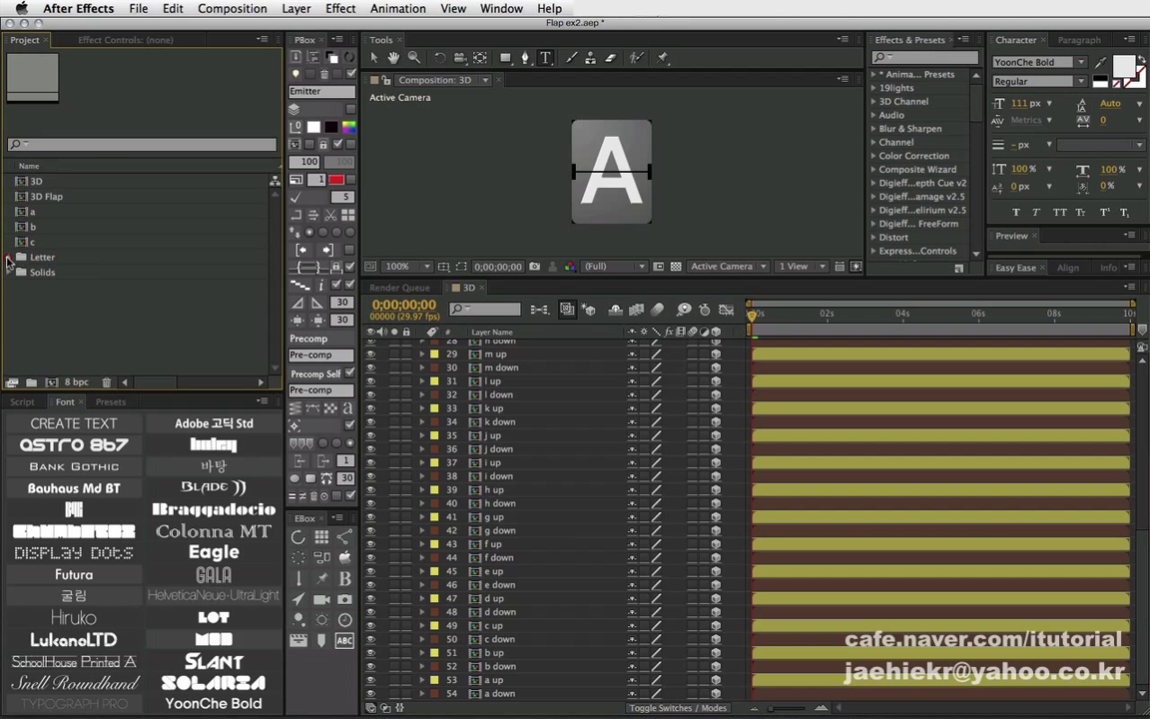
pyautogui.click(9, 257)
pyautogui.scroll(-5, 108, 263)
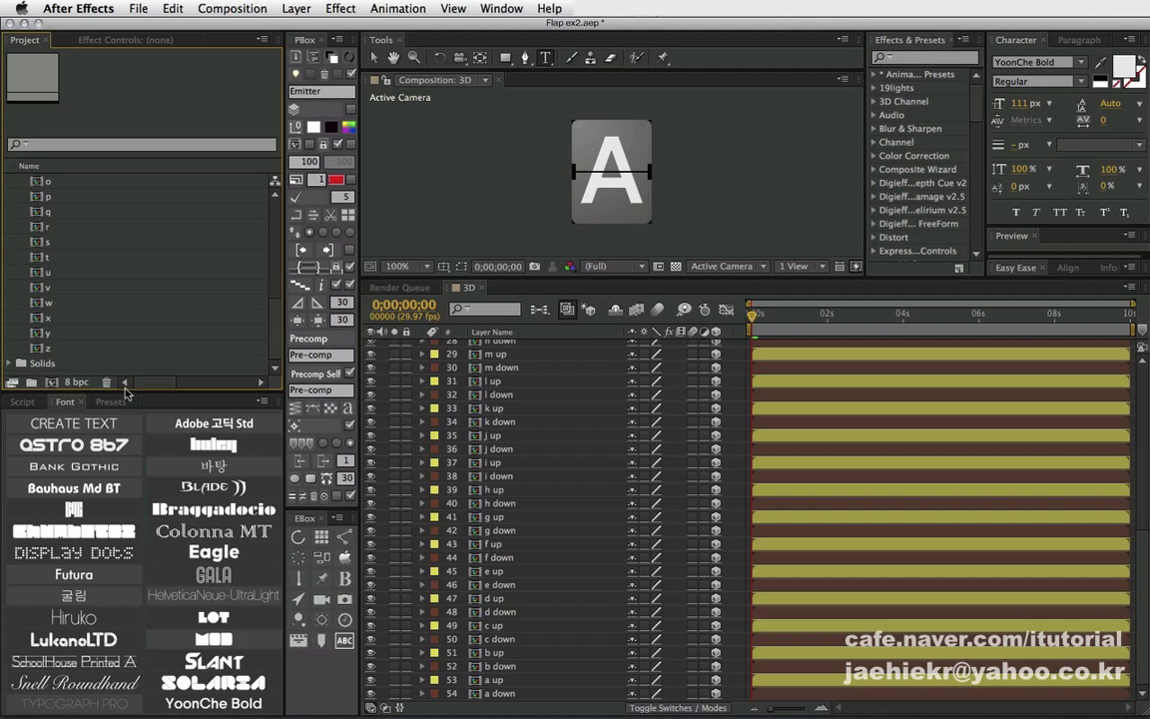
pyautogui.moveTo(125, 389); pyautogui.dragTo(122, 635)
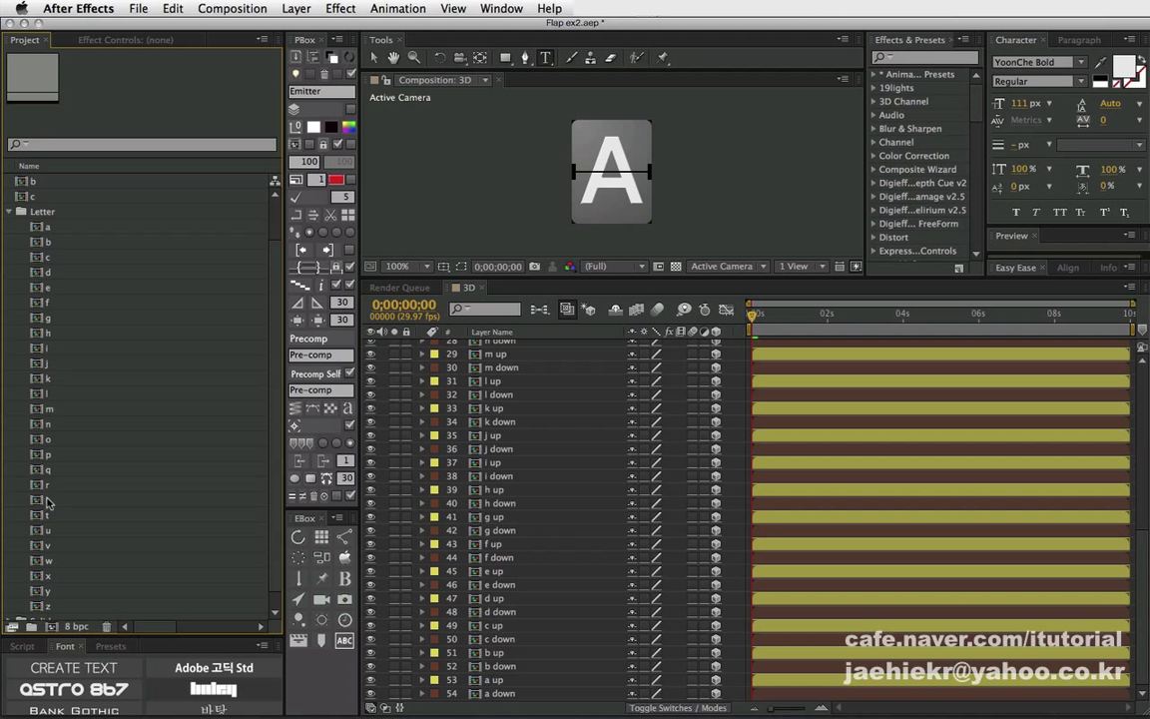
pyautogui.click(40, 333)
pyautogui.click(40, 317)
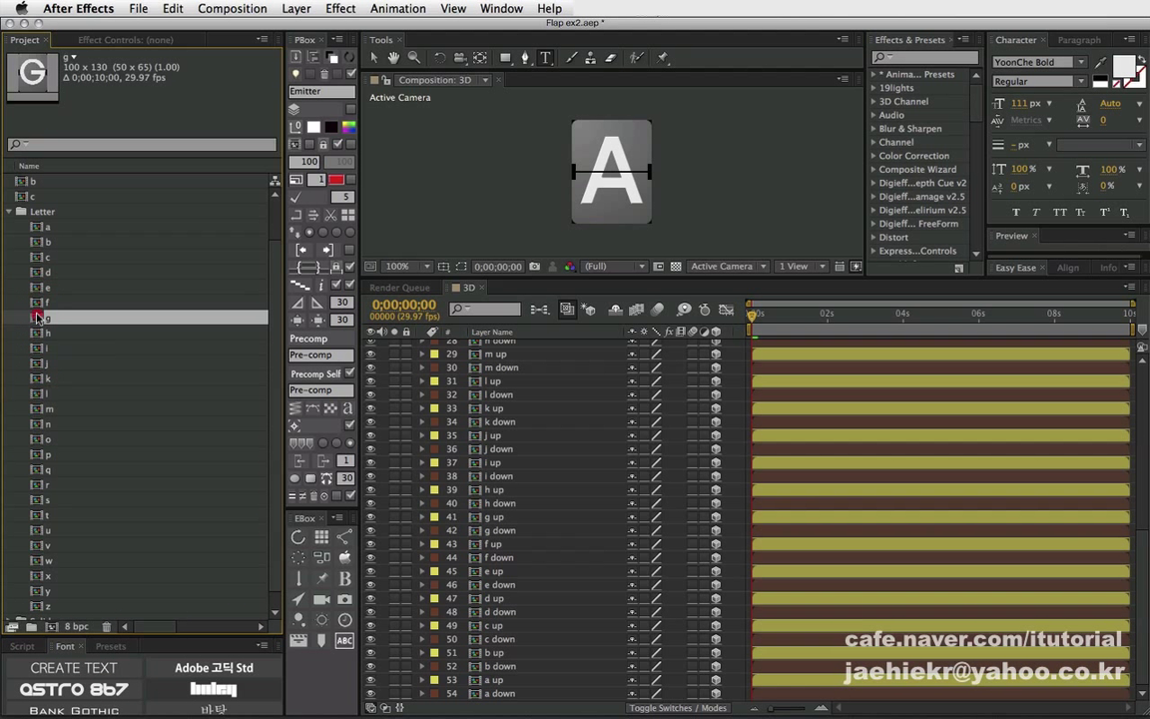
pyautogui.click(38, 363)
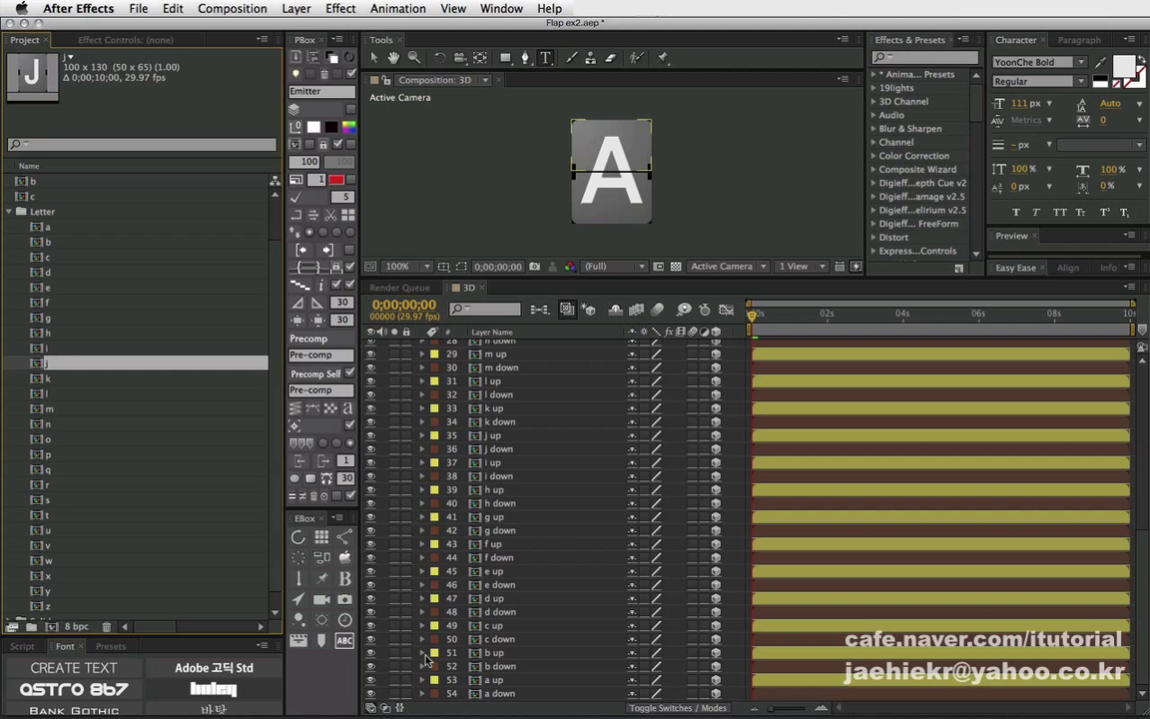
pyautogui.click(395, 652)
pyautogui.click(394, 666)
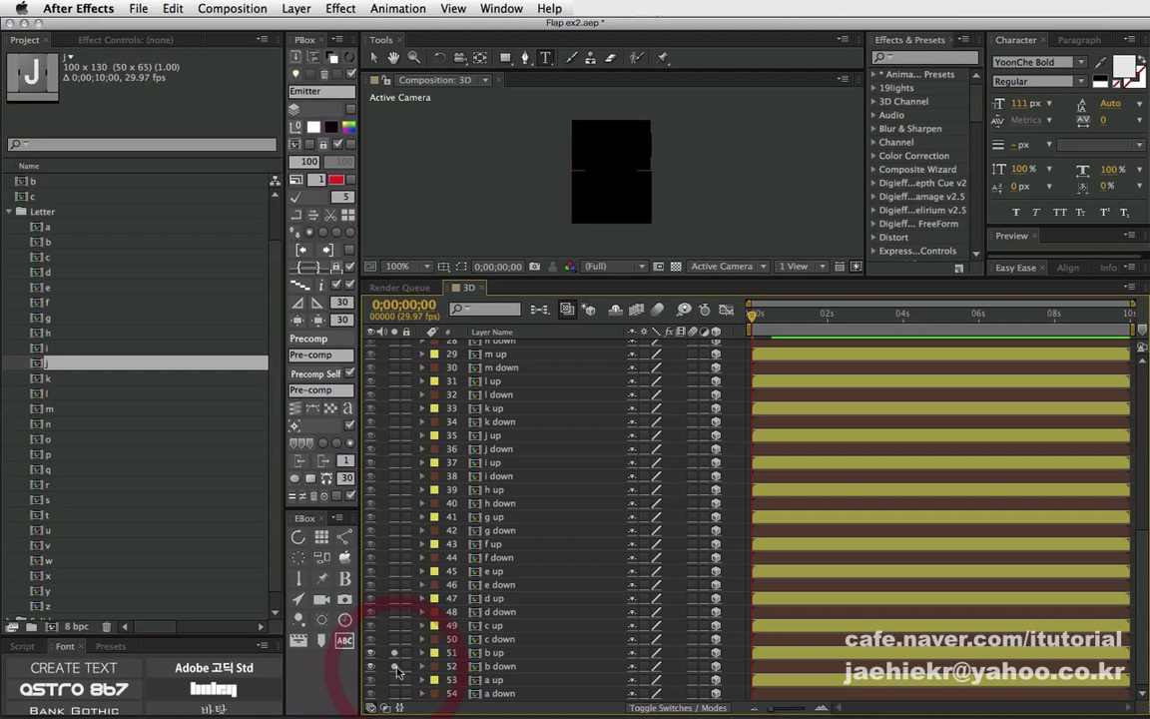
pyautogui.click(489, 652)
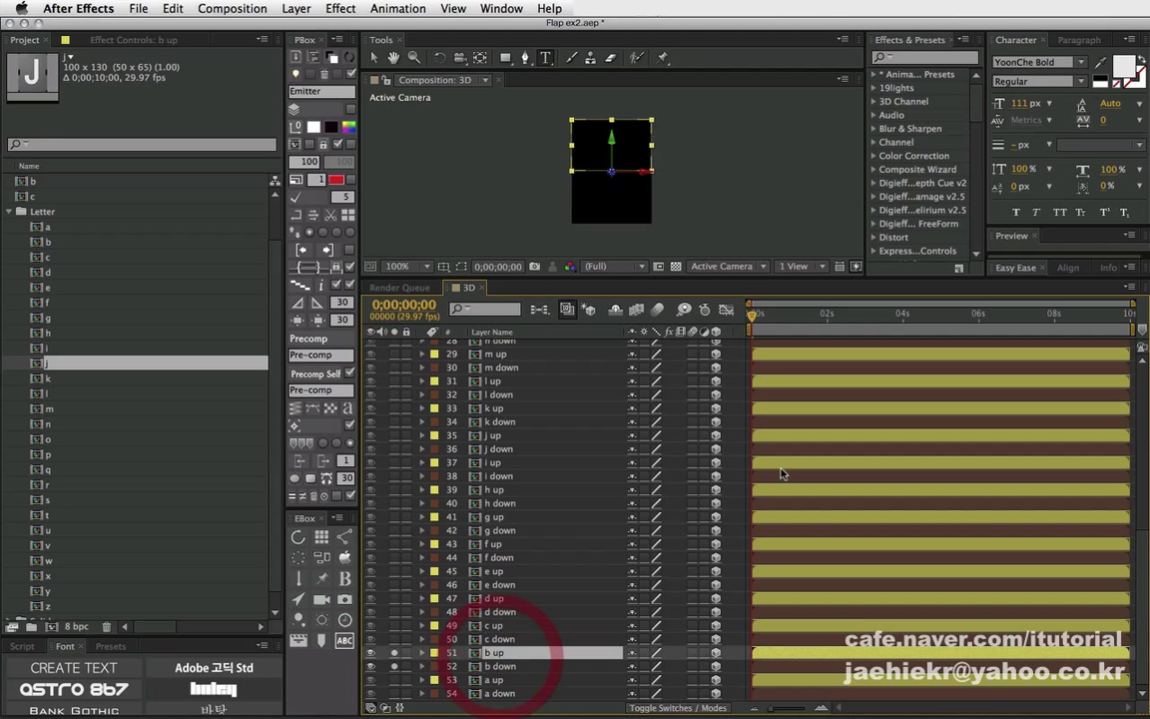
pyautogui.moveTo(754, 316); pyautogui.dragTo(739, 308)
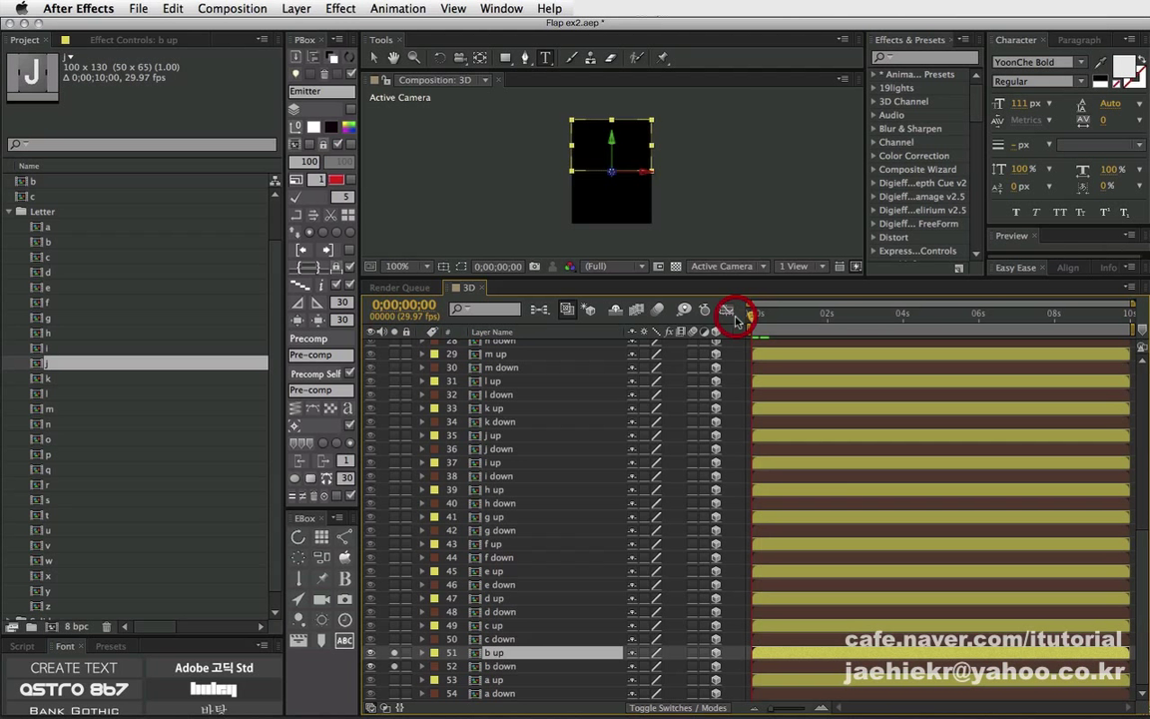
pyautogui.click(489, 639)
pyautogui.click(395, 625)
pyautogui.click(394, 639)
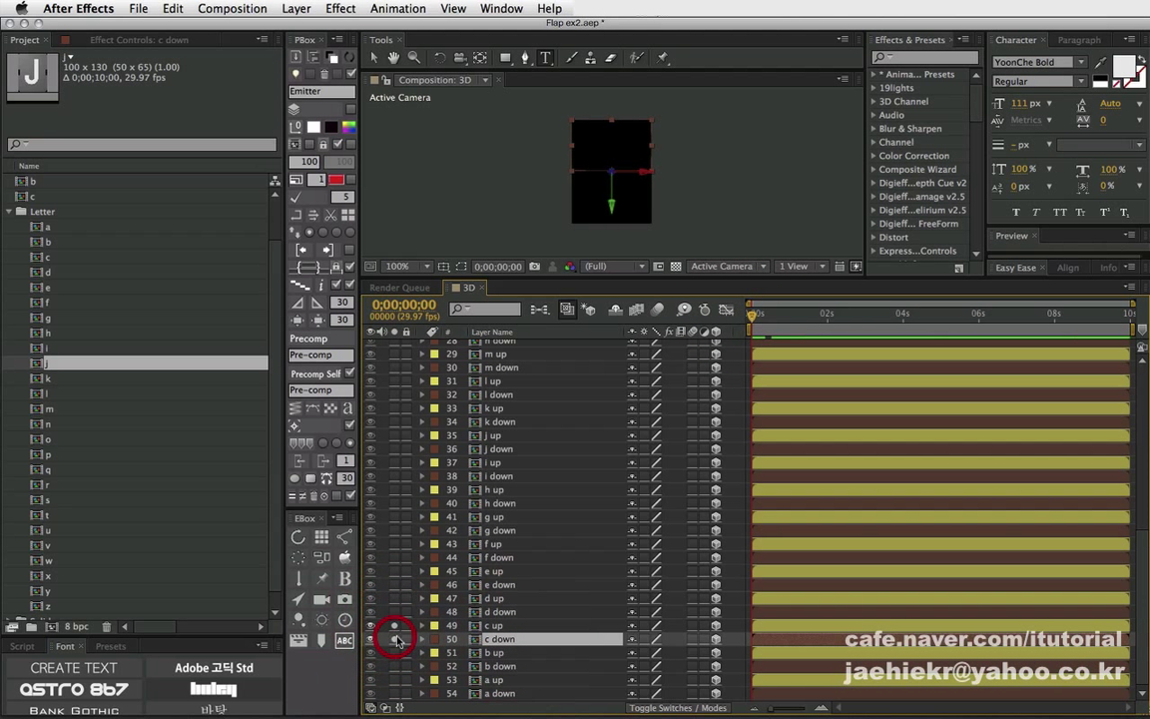
pyautogui.moveTo(754, 317)
pyautogui.mouseDown()
pyautogui.moveTo(767, 320)
pyautogui.moveTo(749, 318)
pyautogui.mouseUp()
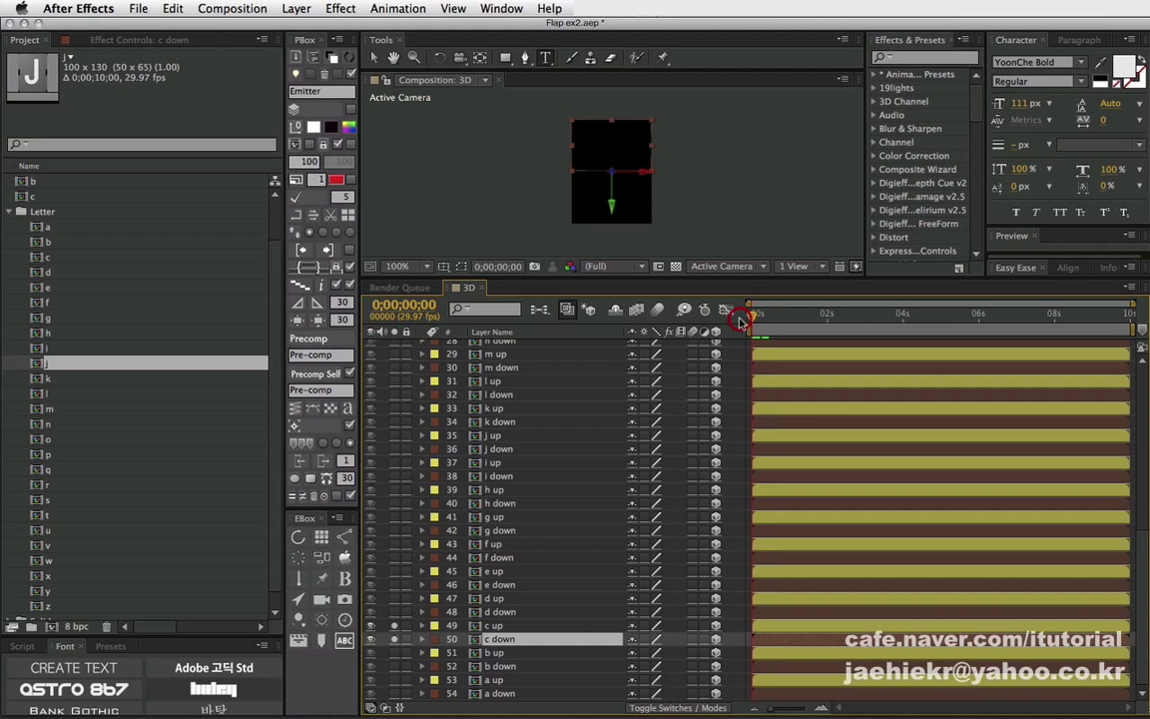
pyautogui.click(394, 639)
pyautogui.click(395, 625)
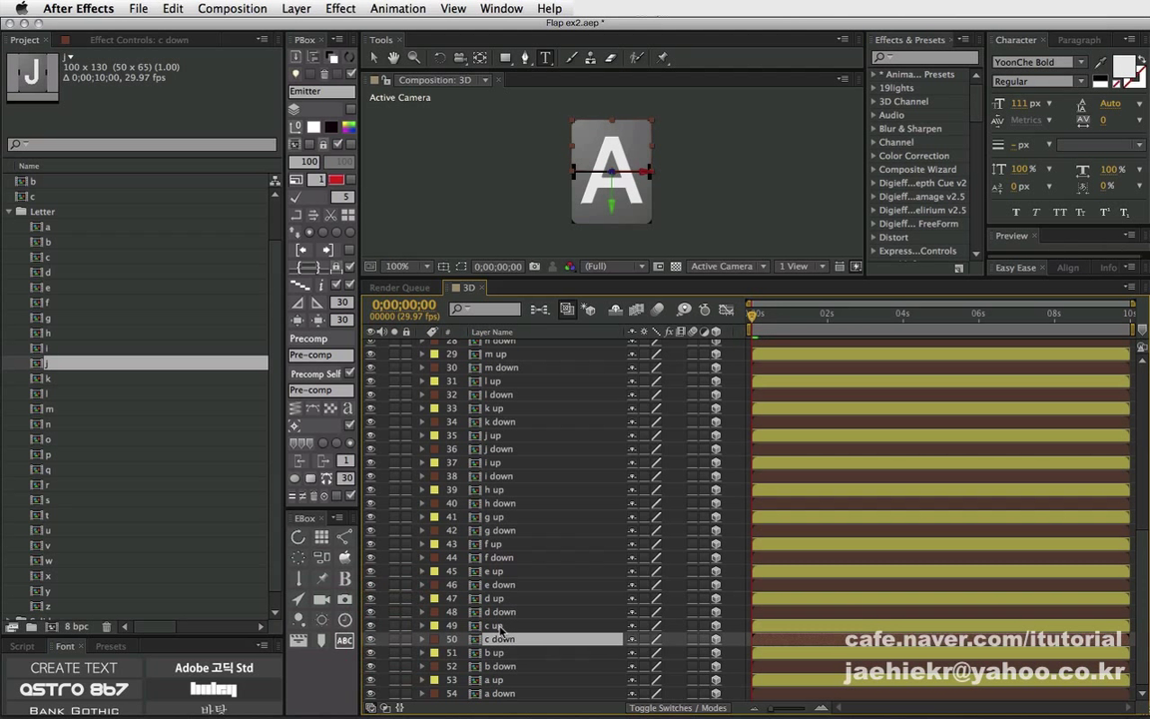
# Give the c and d up/down flap pairs their matching c and d letter comps as sources.
pyautogui.keyDown('shift'); pyautogui.click(497, 626); pyautogui.keyUp('shift')
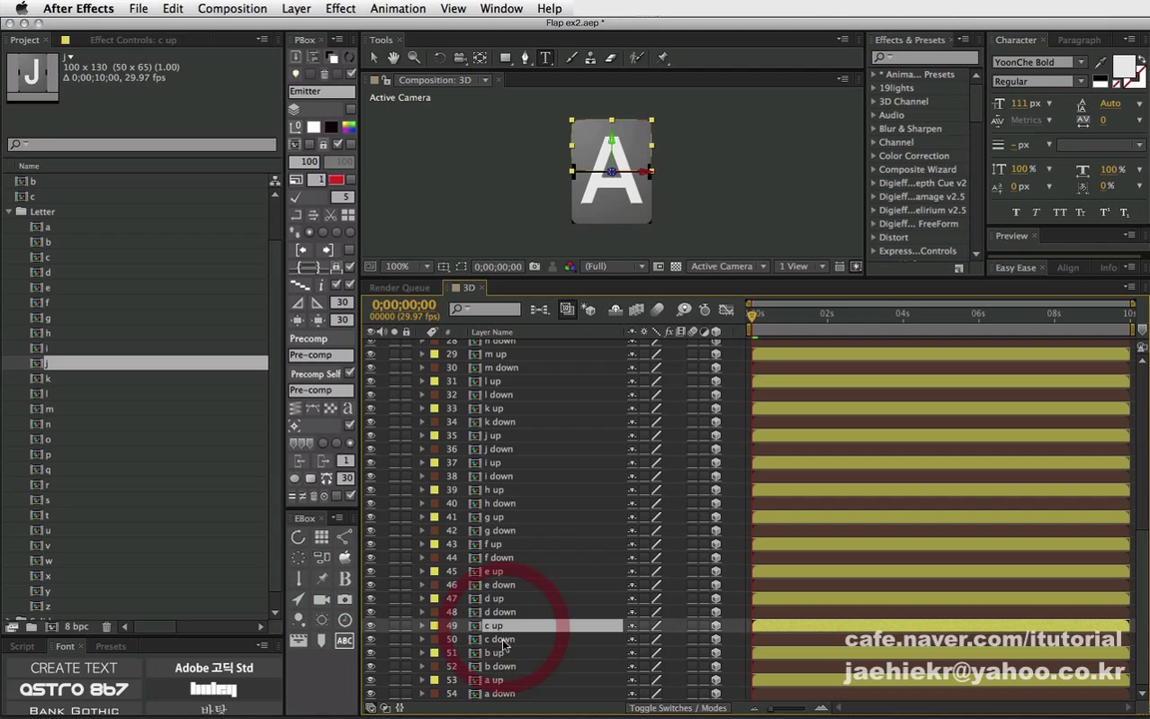
pyautogui.click(39, 258)
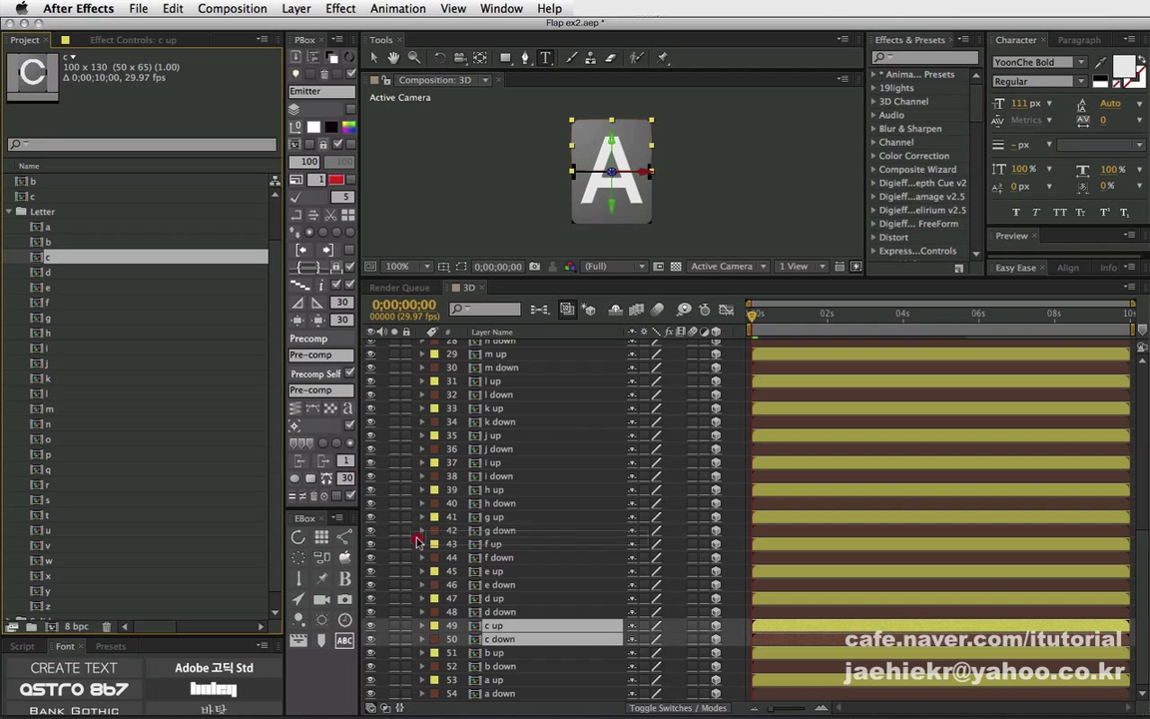
pyautogui.moveTo(37, 257); pyautogui.dragTo(515, 631)
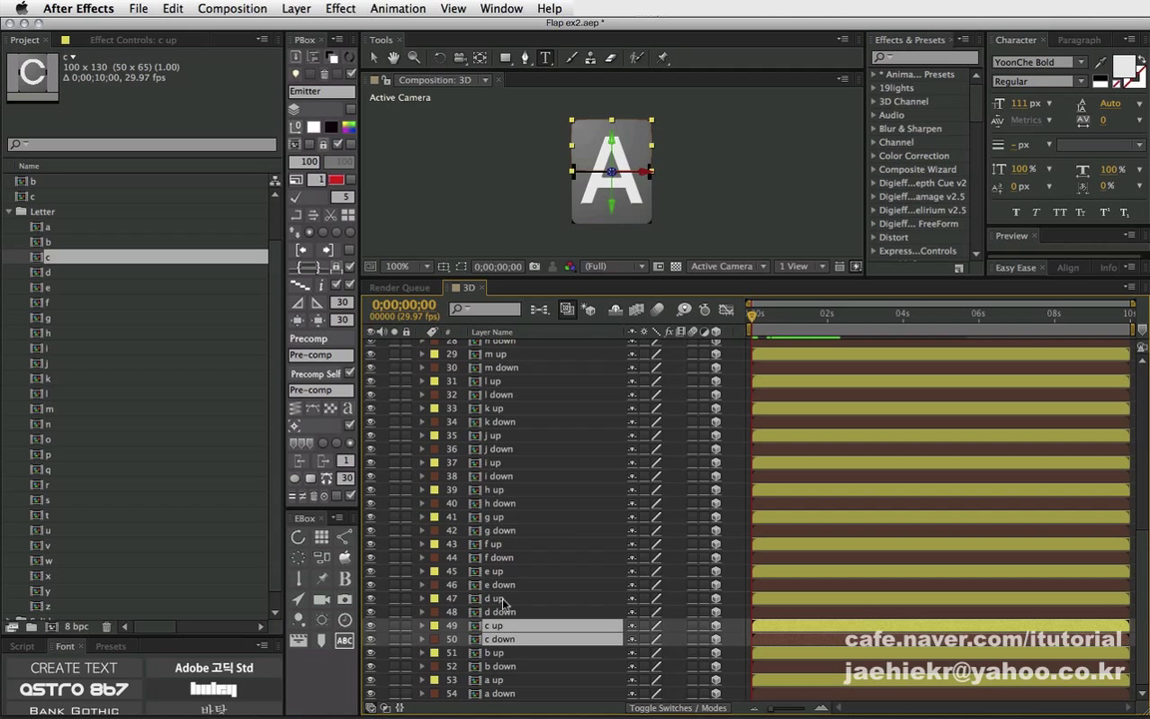
pyautogui.click(494, 598)
pyautogui.keyDown('shift'); pyautogui.click(499, 611); pyautogui.keyUp('shift')
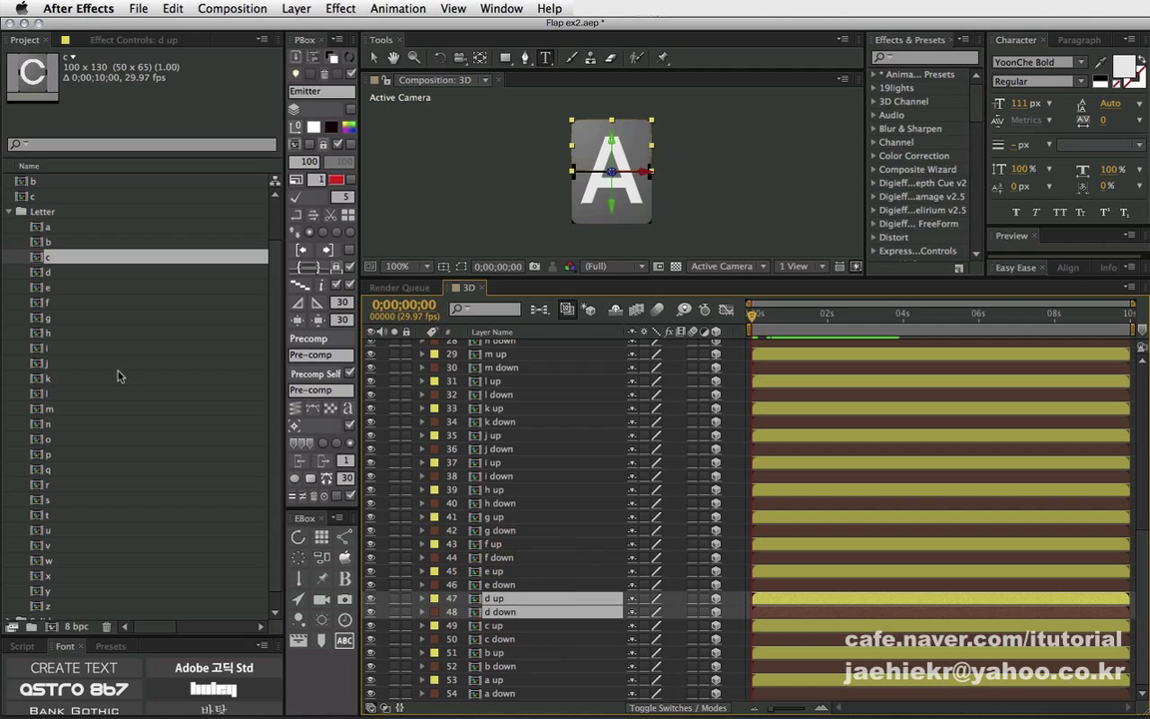
pyautogui.click(35, 273)
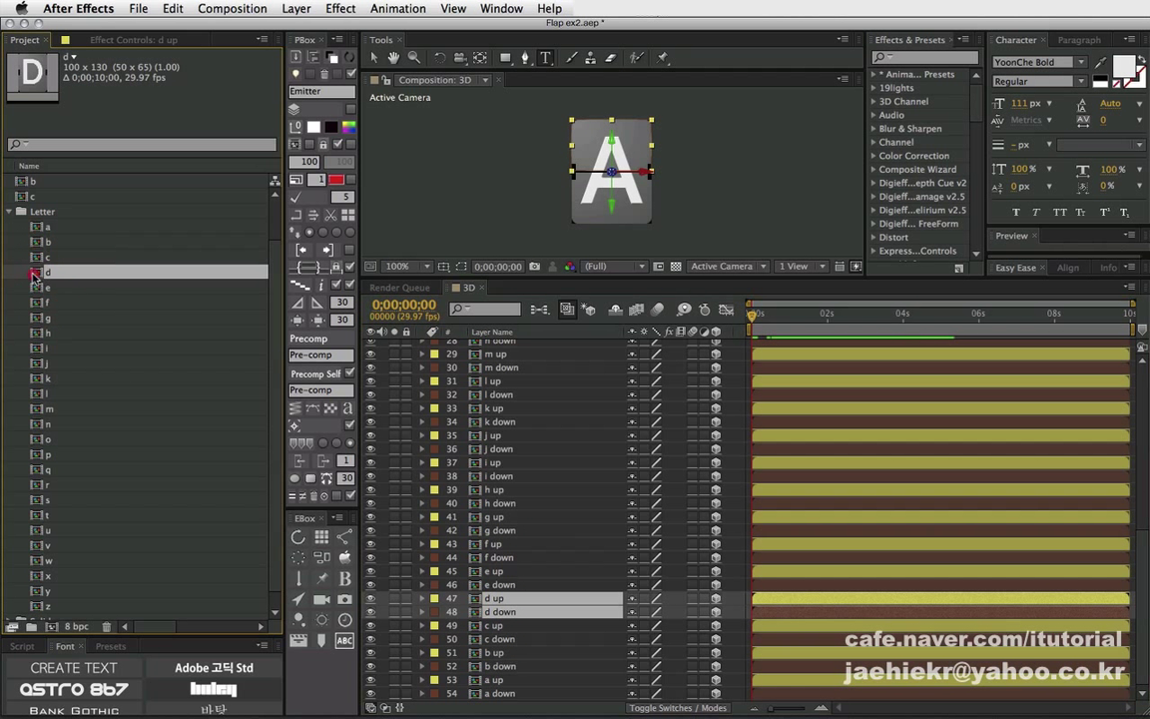
pyautogui.moveTo(35, 272); pyautogui.dragTo(489, 606)
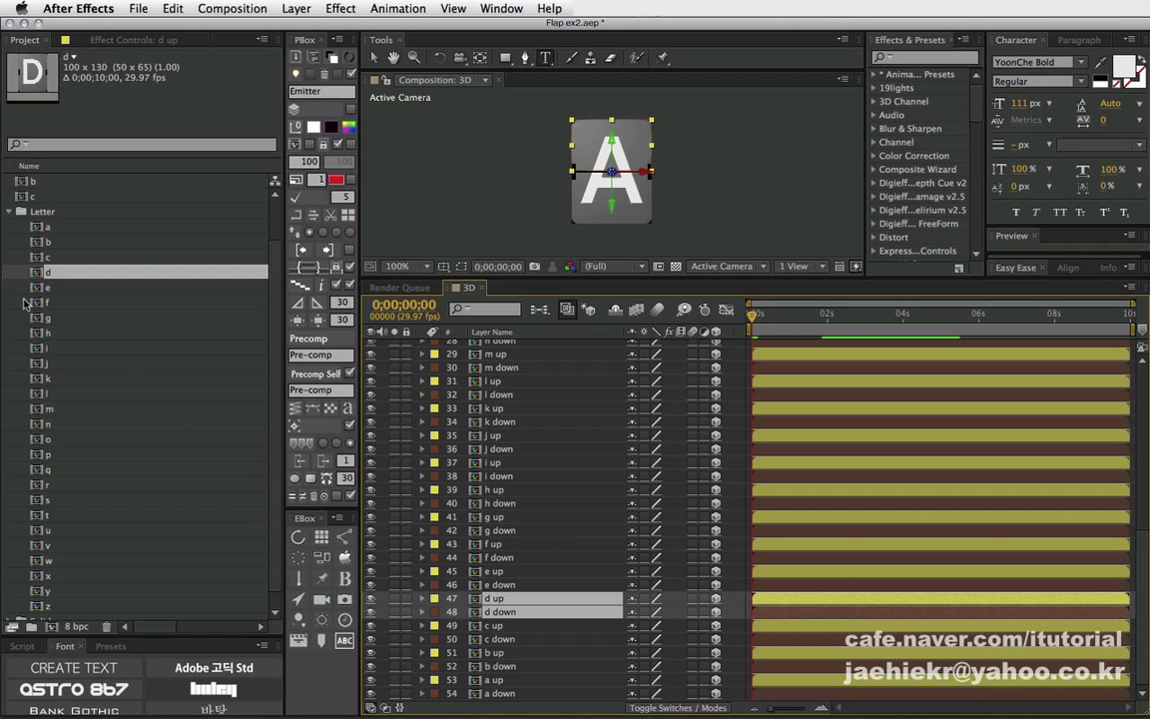
# Replace the e and f up/down flap pairs' sources with the e and f letter comps.
pyautogui.moveTo(37, 288); pyautogui.dragTo(503, 579)
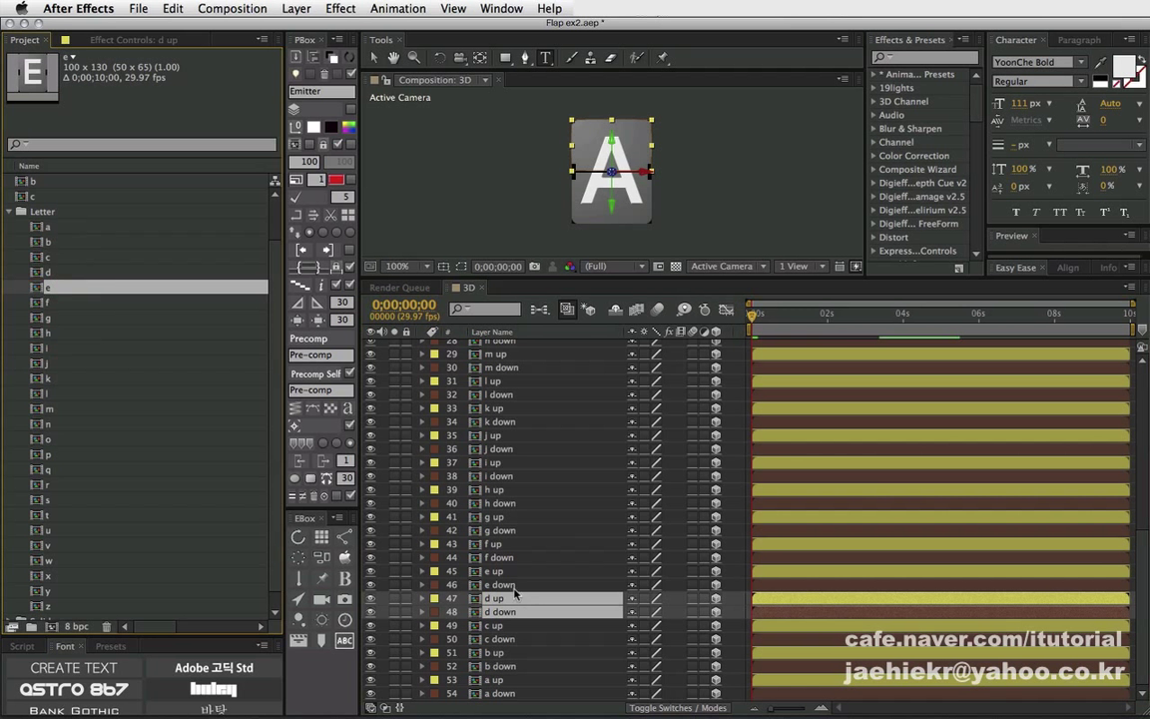
pyautogui.keyDown('shift'); pyautogui.click(500, 586); pyautogui.keyUp('shift')
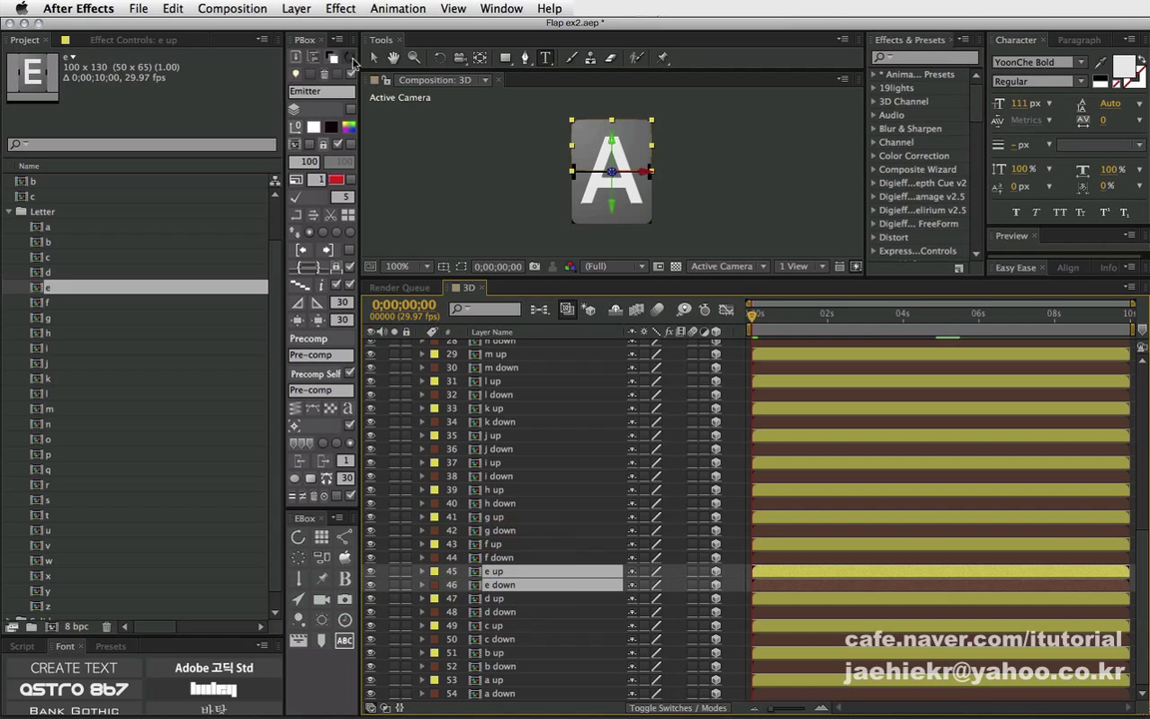
pyautogui.click(352, 60)
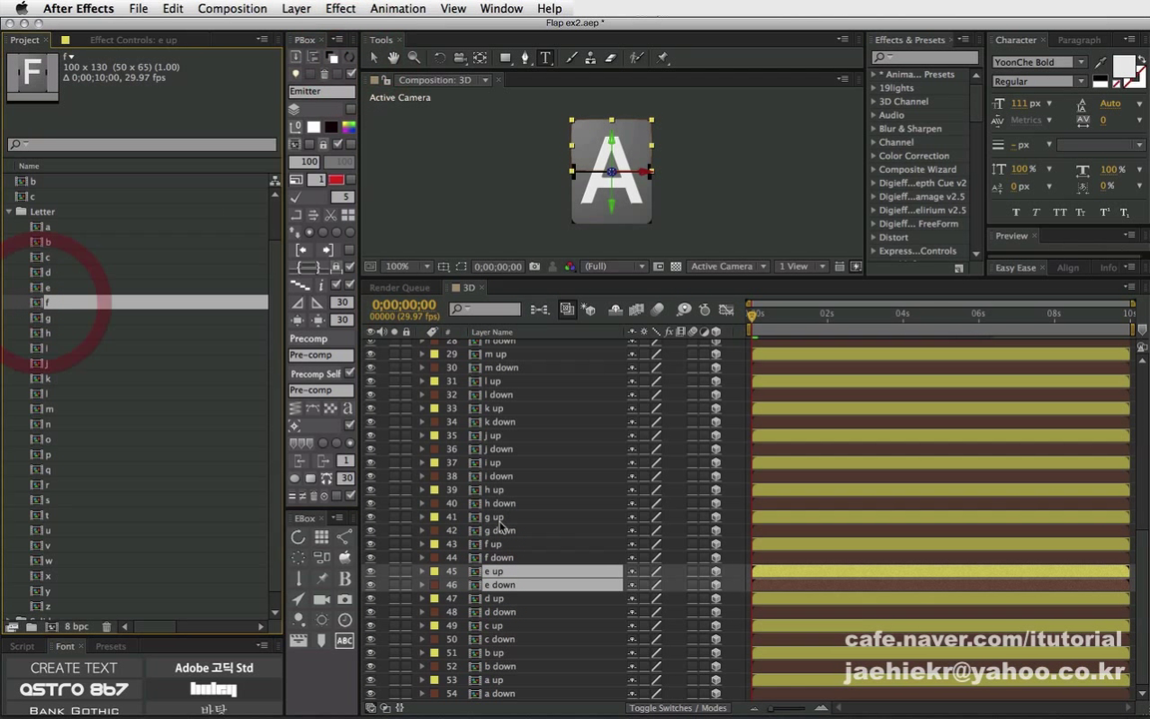
pyautogui.moveTo(40, 303); pyautogui.dragTo(506, 544)
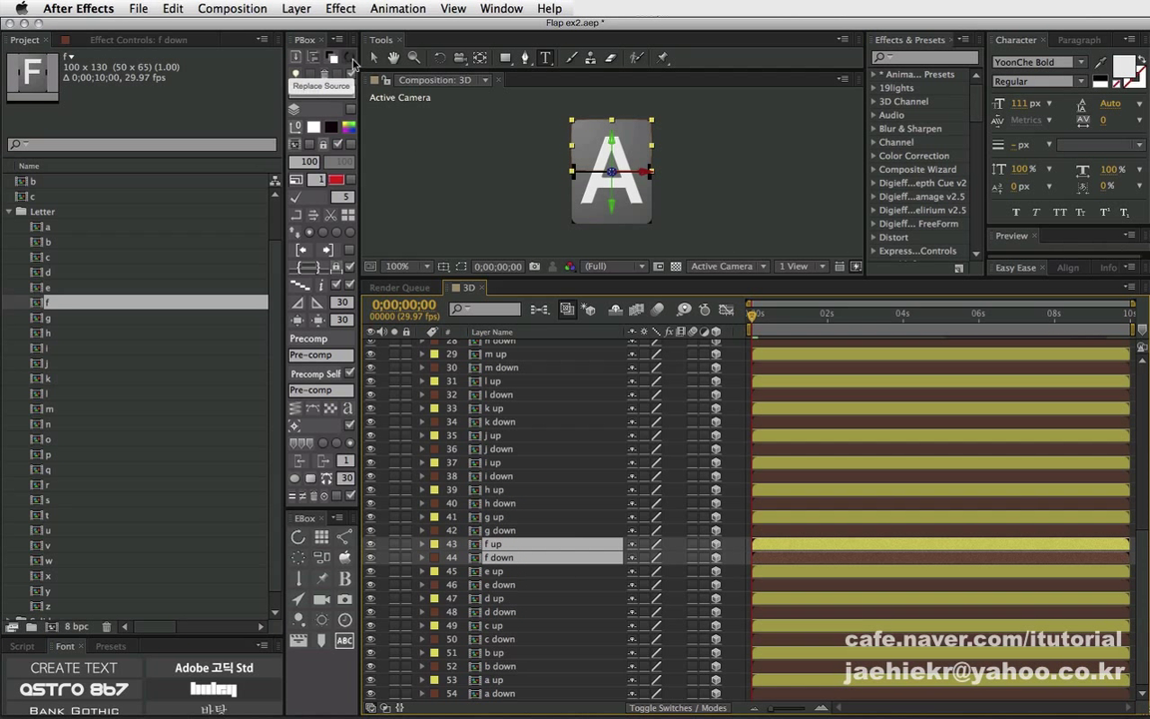
pyautogui.click(350, 59)
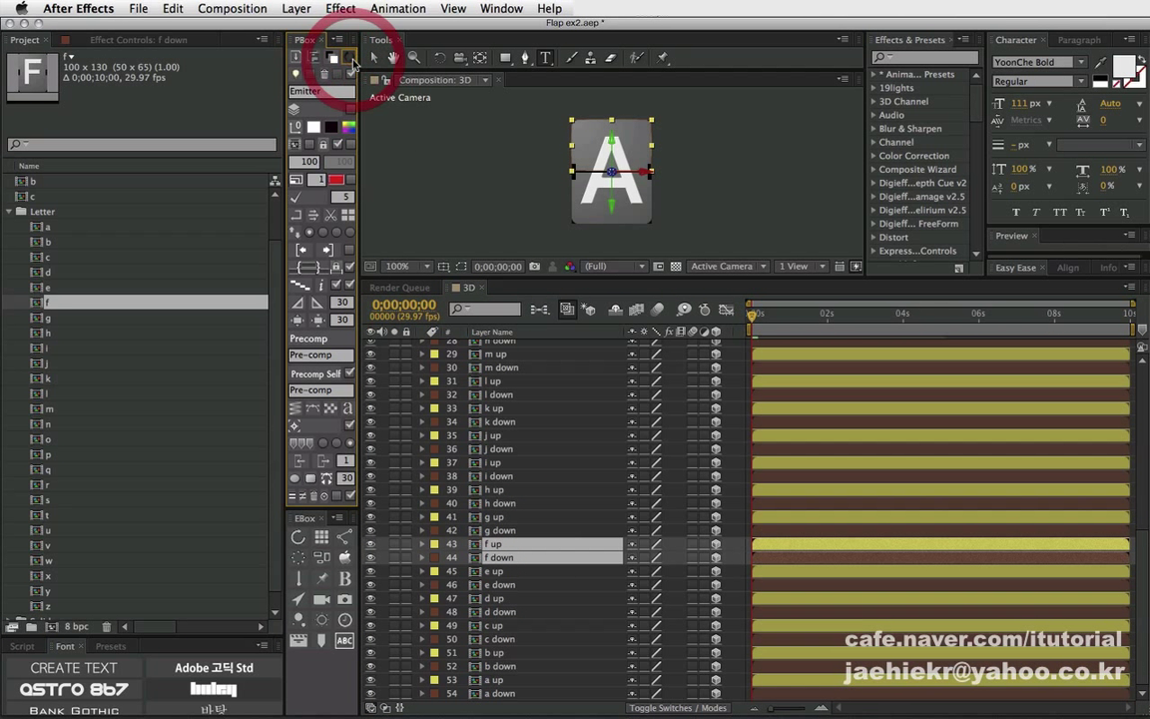
pyautogui.click(42, 318)
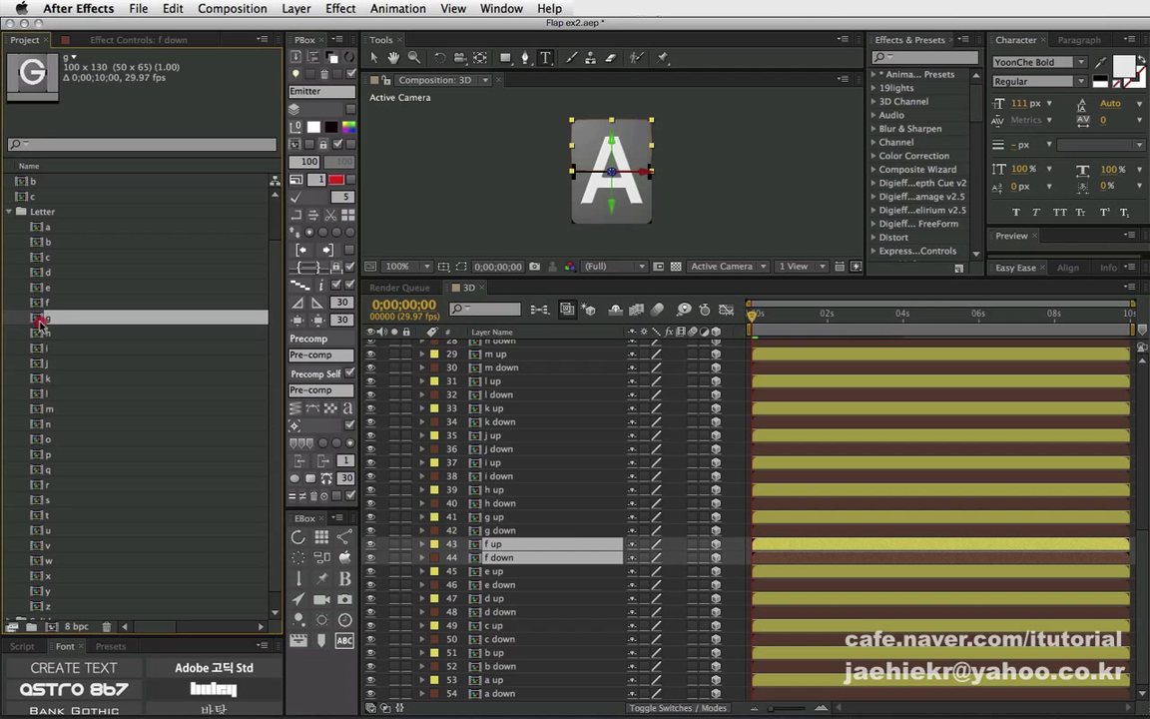
# Replace the g and h up/down flap pairs' sources with the g and h letter comps.
pyautogui.click(495, 518)
pyautogui.keyDown('shift'); pyautogui.click(495, 531); pyautogui.keyUp('shift')
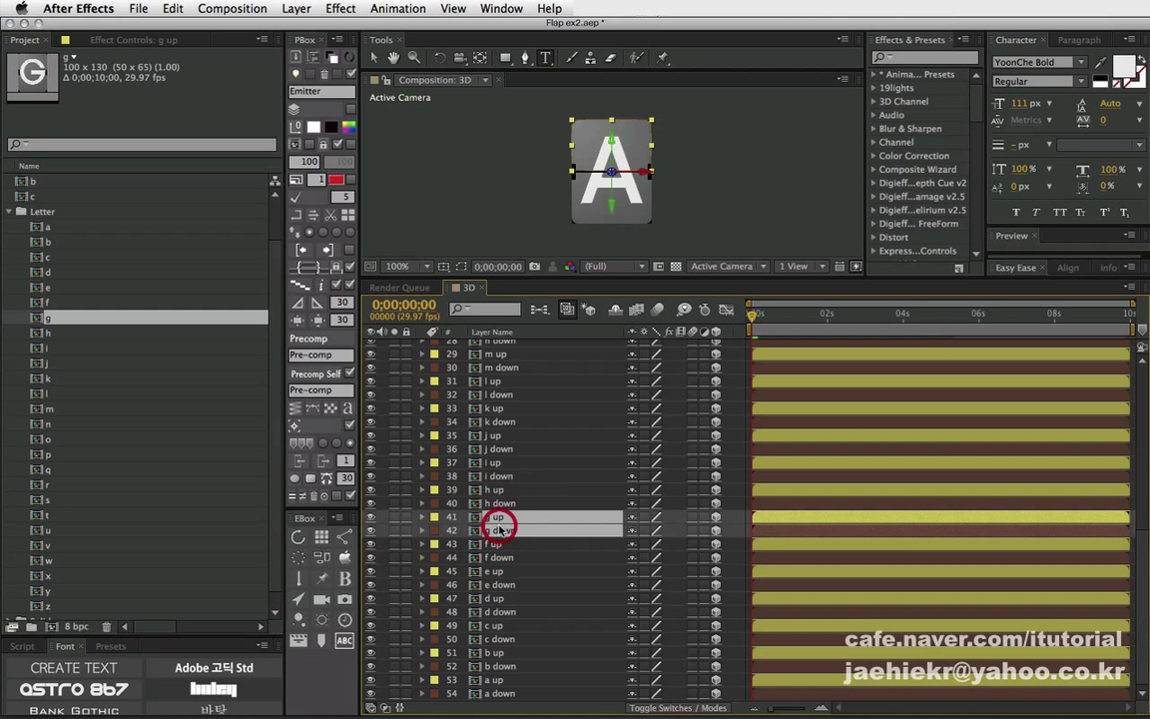
pyautogui.click(339, 55)
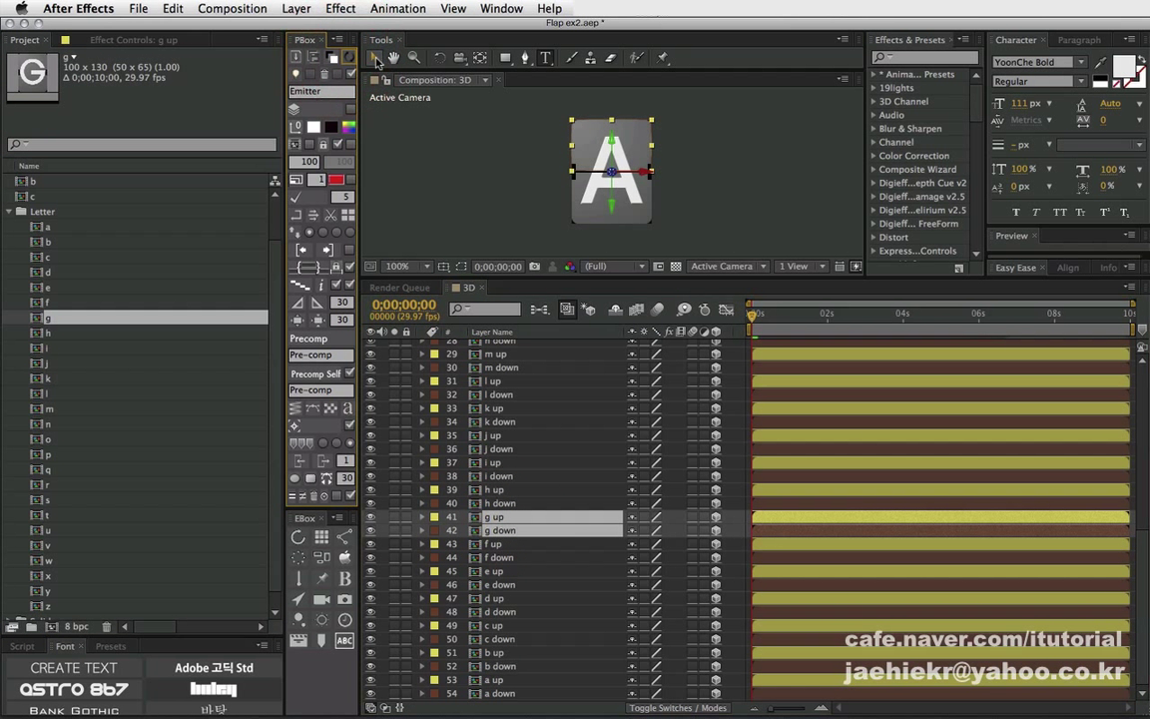
pyautogui.click(339, 55)
pyautogui.click(42, 332)
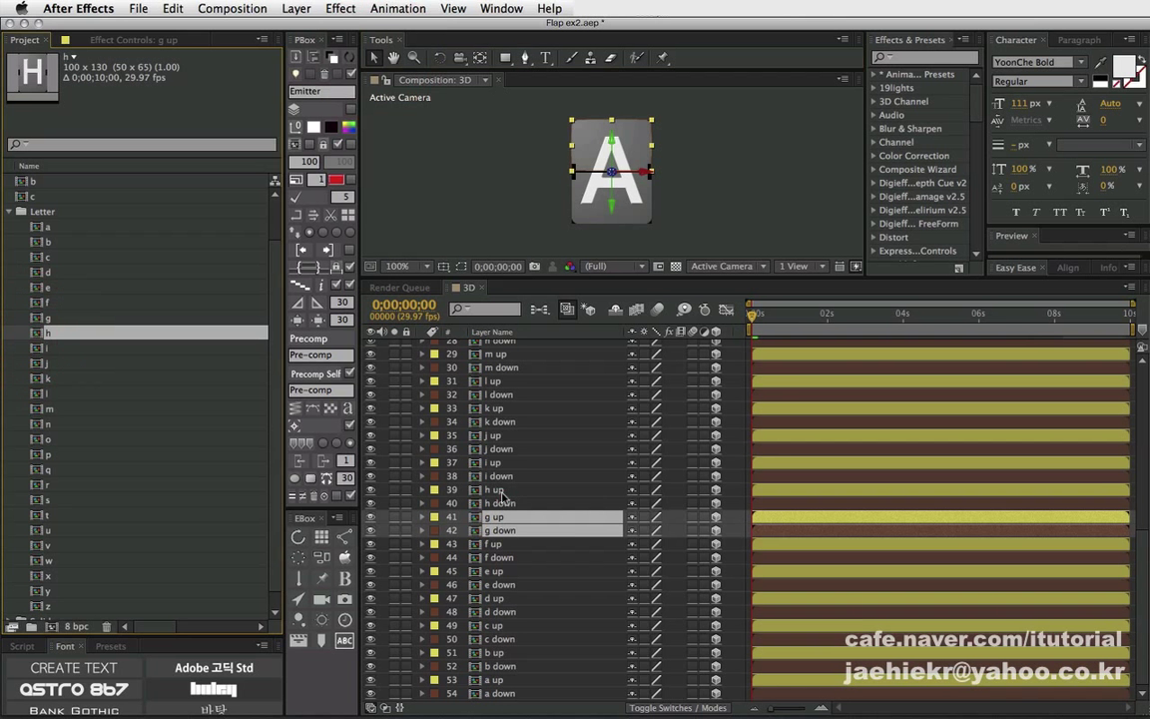
pyautogui.click(496, 490)
pyautogui.keyDown('shift'); pyautogui.click(498, 503); pyautogui.keyUp('shift')
pyautogui.click(341, 54)
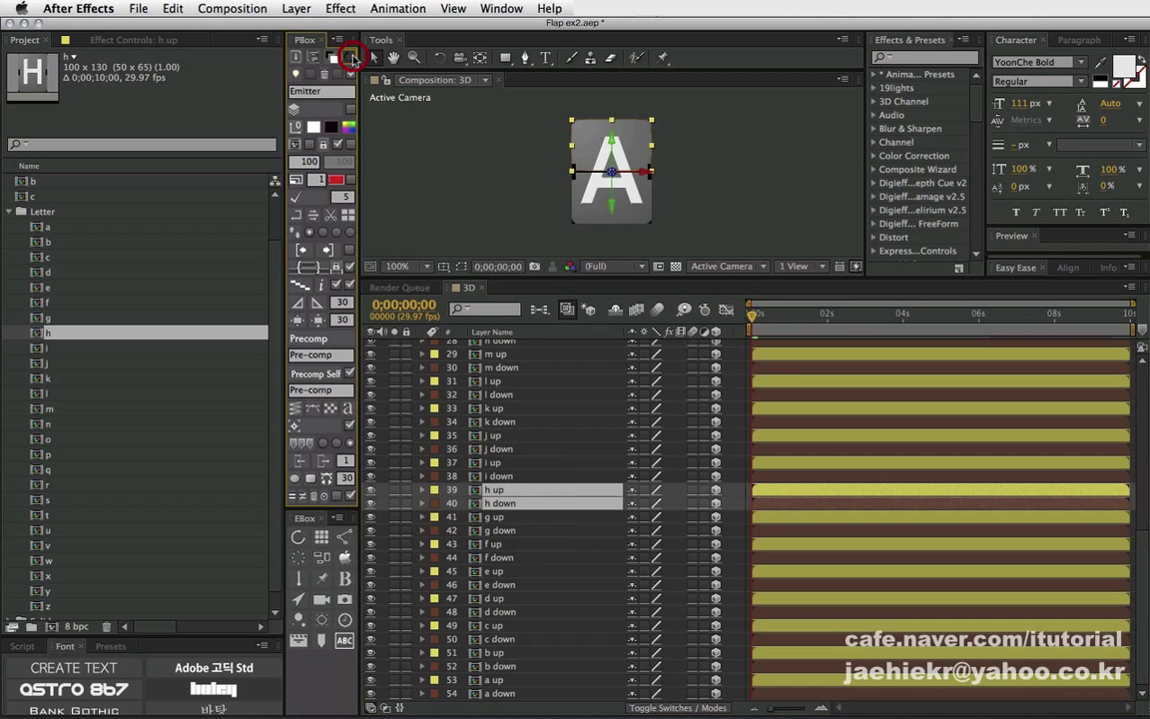
# Replace the i and j up/down flap pairs' sources with the i and j letter comps.
pyautogui.click(40, 349)
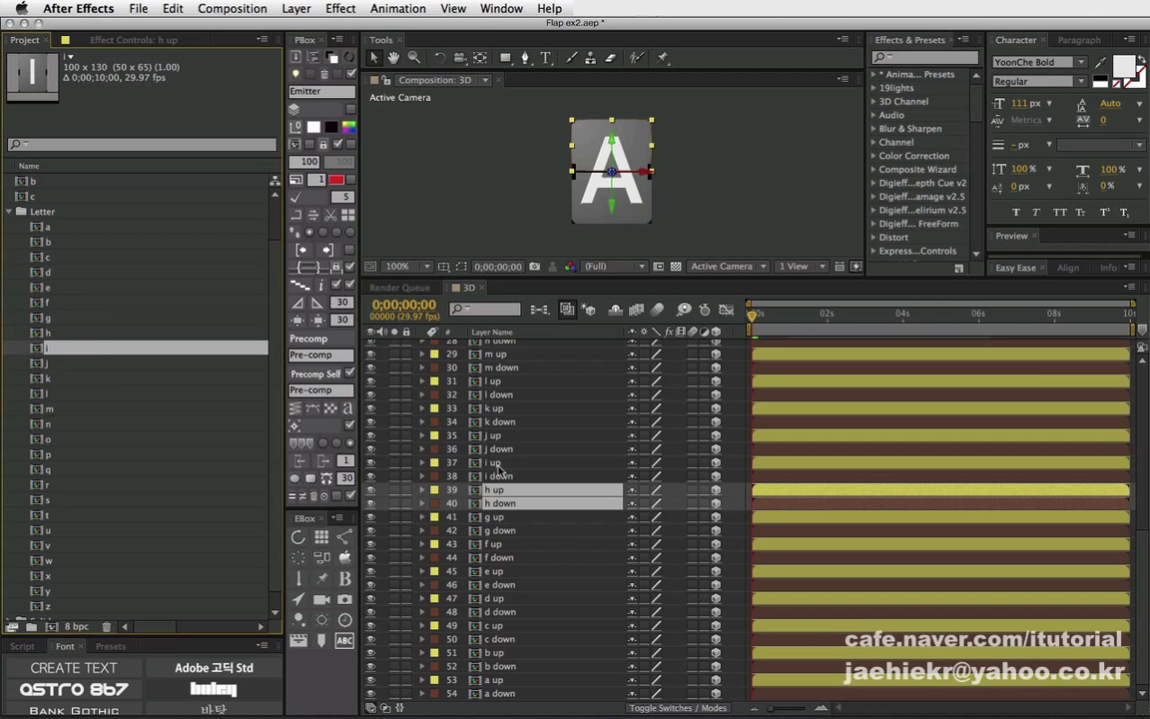
pyautogui.click(495, 462)
pyautogui.keyDown('shift'); pyautogui.click(497, 476); pyautogui.keyUp('shift')
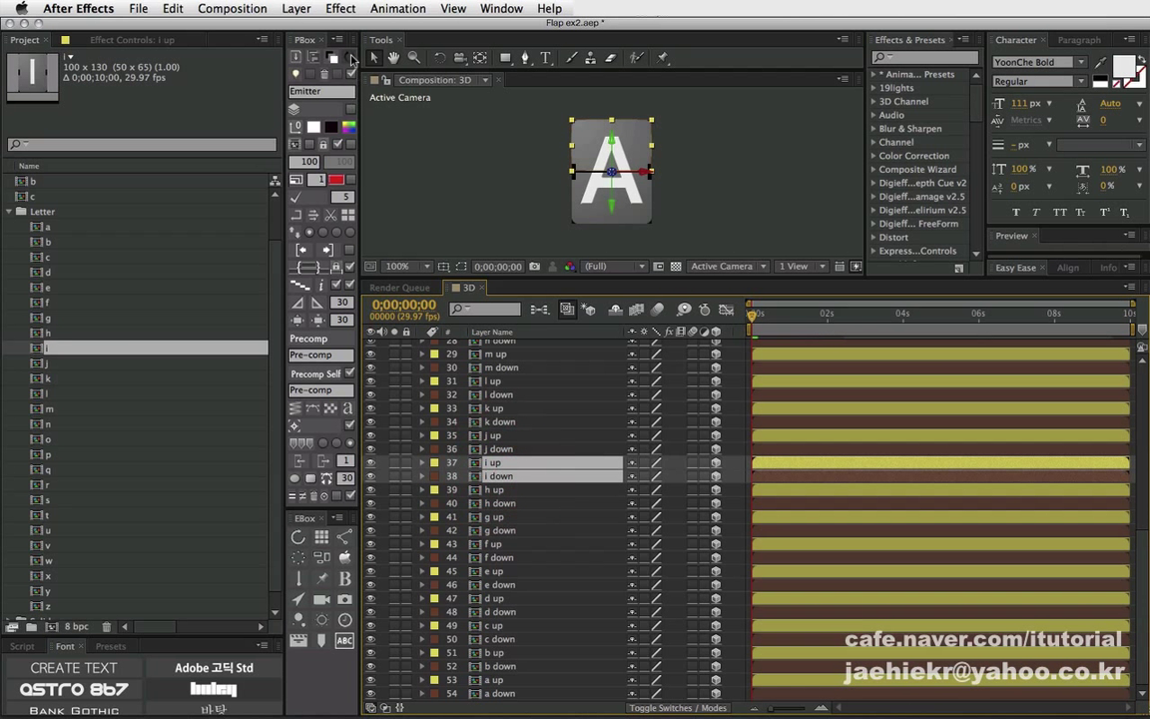
pyautogui.click(334, 55)
pyautogui.click(47, 364)
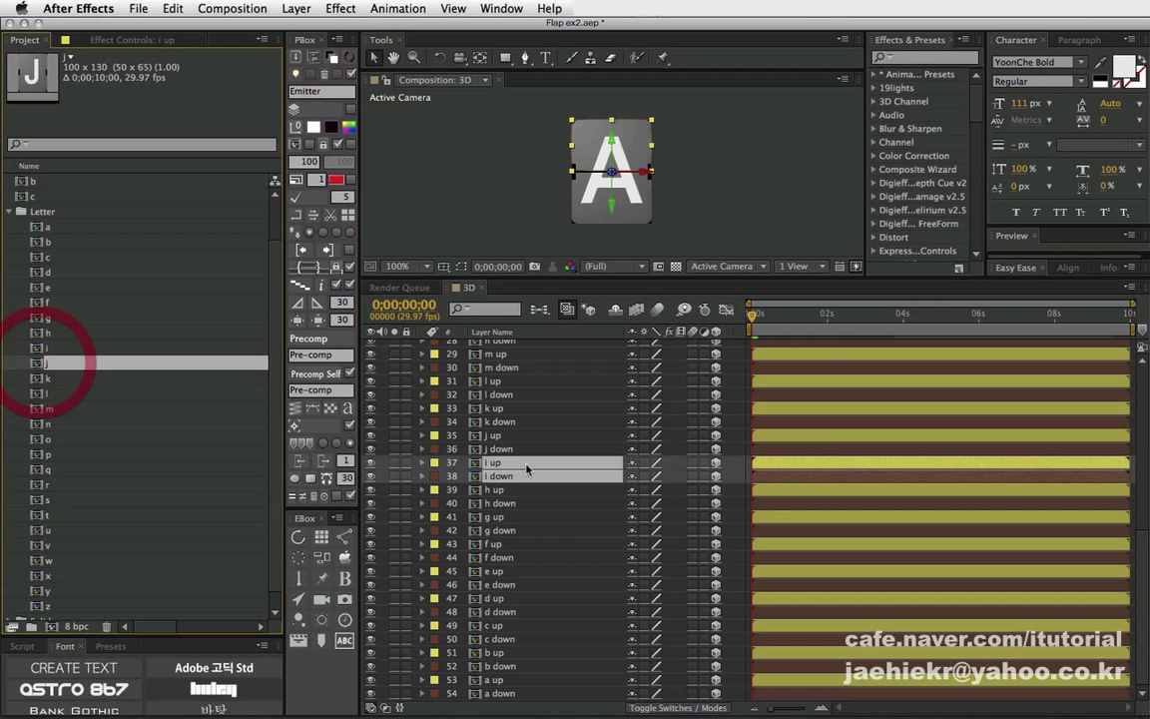
pyautogui.click(502, 449)
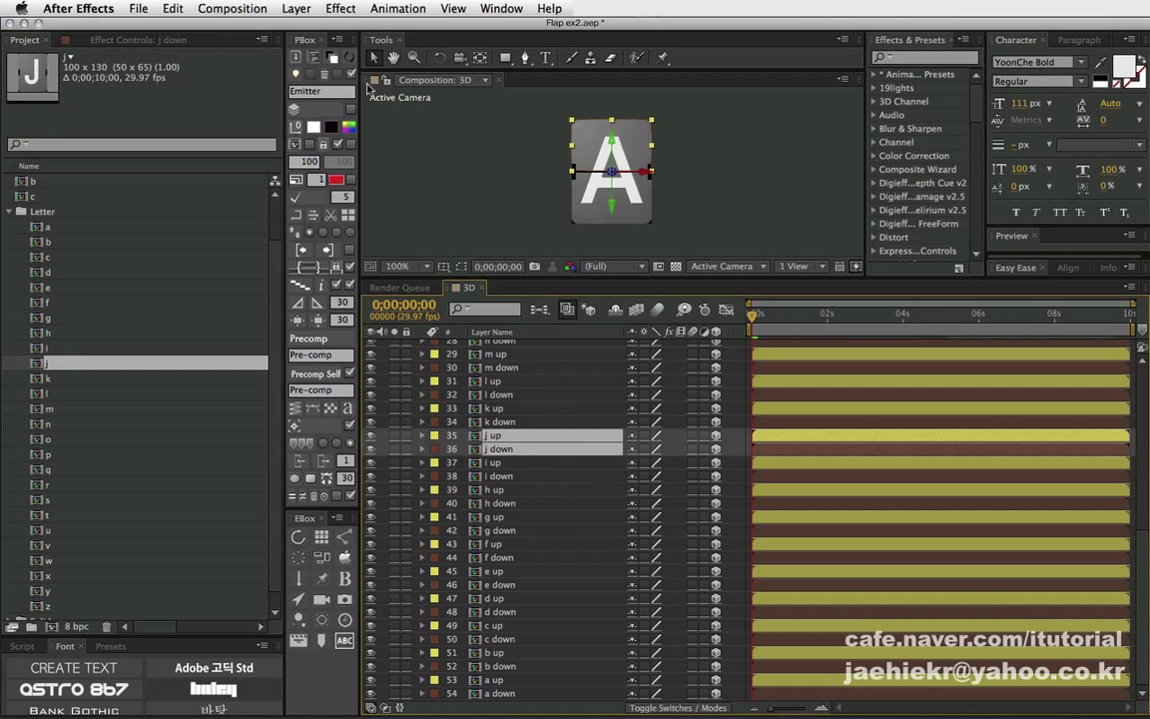
pyautogui.click(328, 57)
# Replace the k and l up/down flap pairs' sources with the k and l letter comps.
pyautogui.click(43, 380)
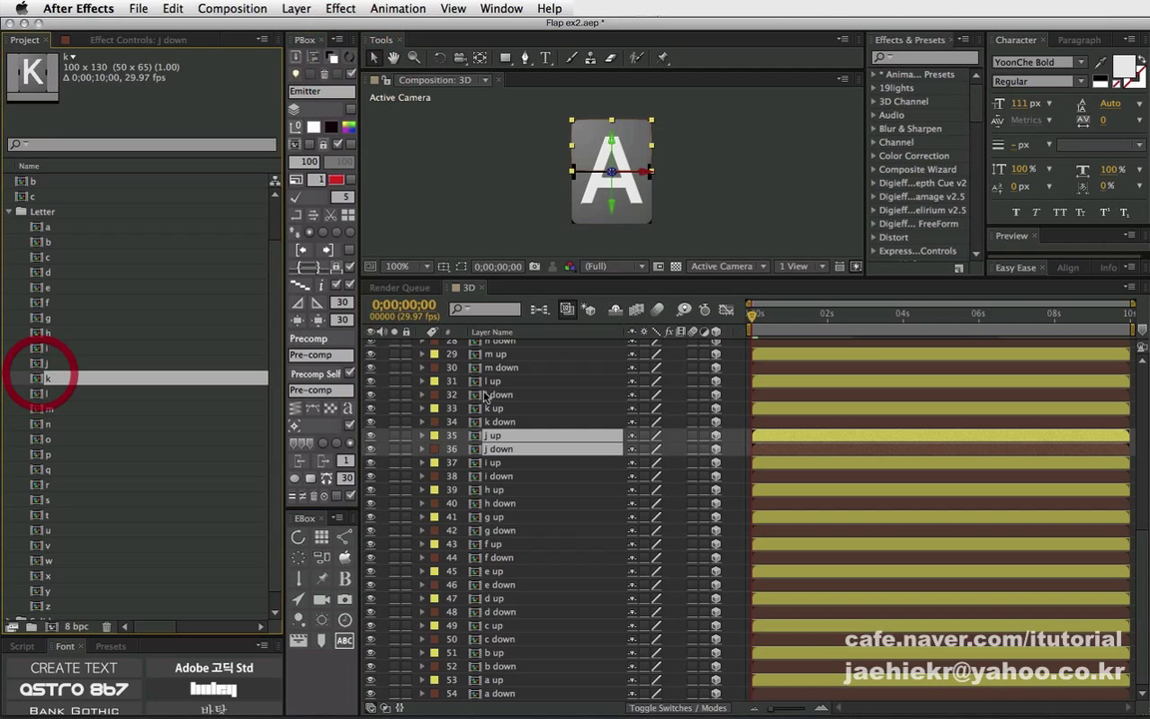
pyautogui.click(502, 408)
pyautogui.keyDown('shift'); pyautogui.click(502, 421); pyautogui.keyUp('shift')
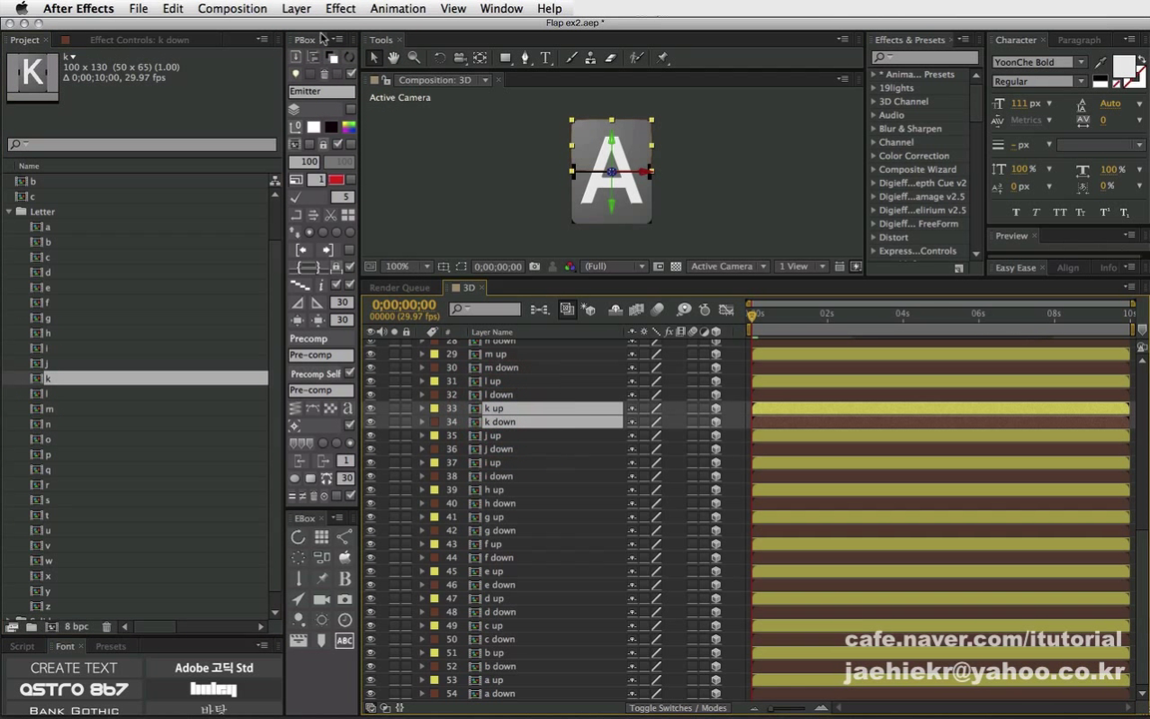
pyautogui.click(315, 56)
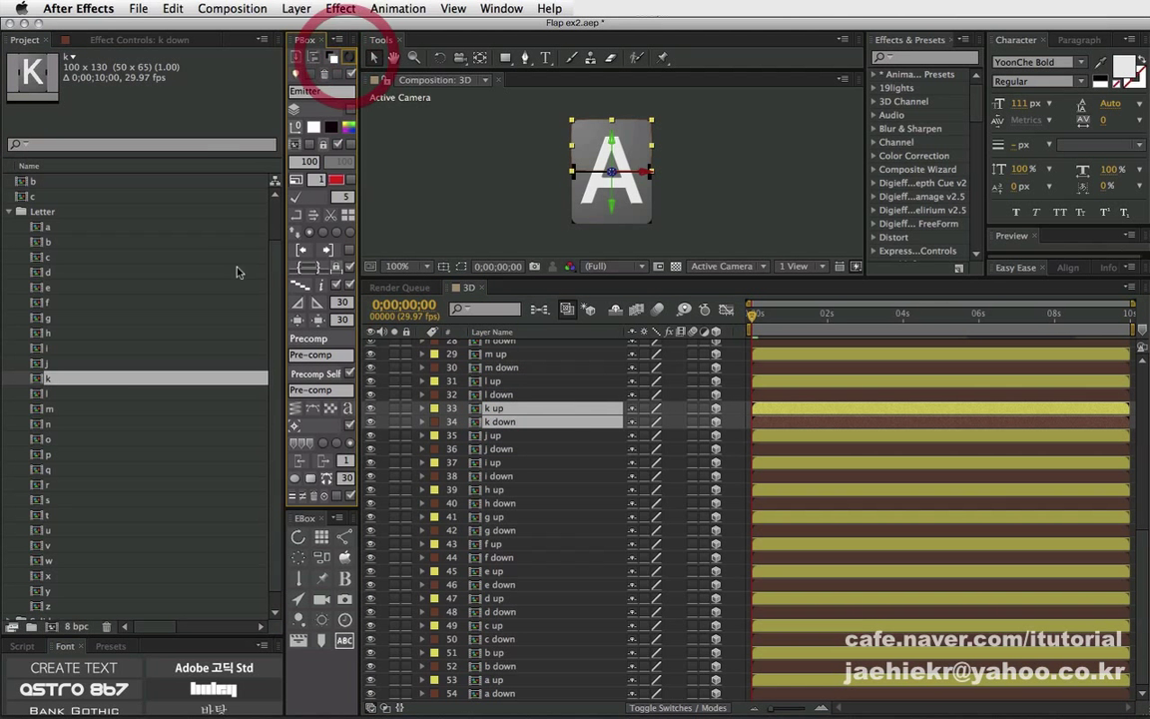
pyautogui.click(40, 393)
pyautogui.click(501, 394)
pyautogui.keyDown('shift'); pyautogui.click(504, 381); pyautogui.keyUp('shift')
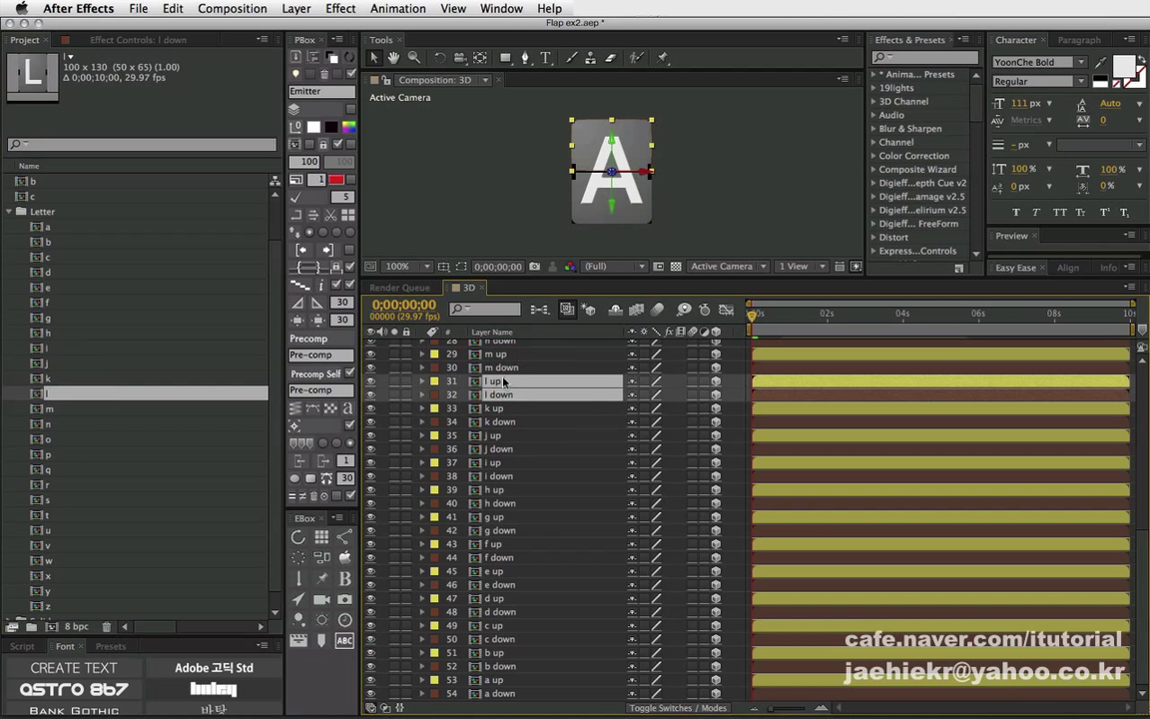
pyautogui.click(316, 55)
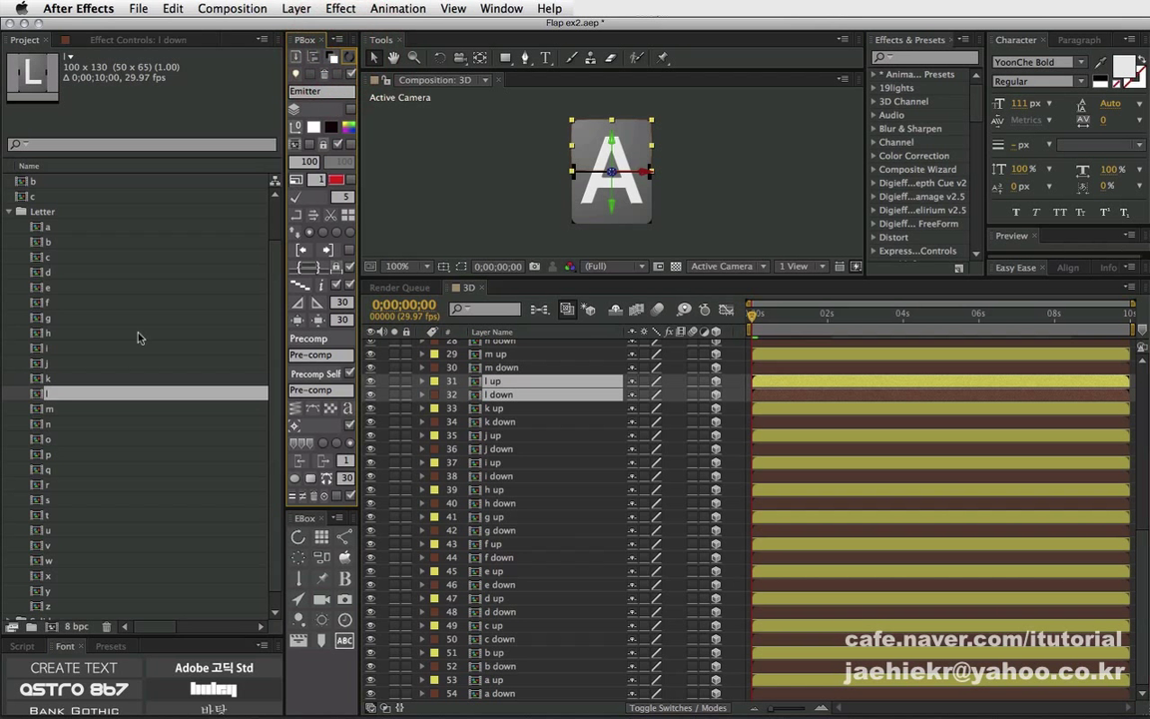
# Replace the m up and m down layers' source with the m letter comp.
pyautogui.keyDown('super'); pyautogui.click(47, 400); pyautogui.keyUp('super')
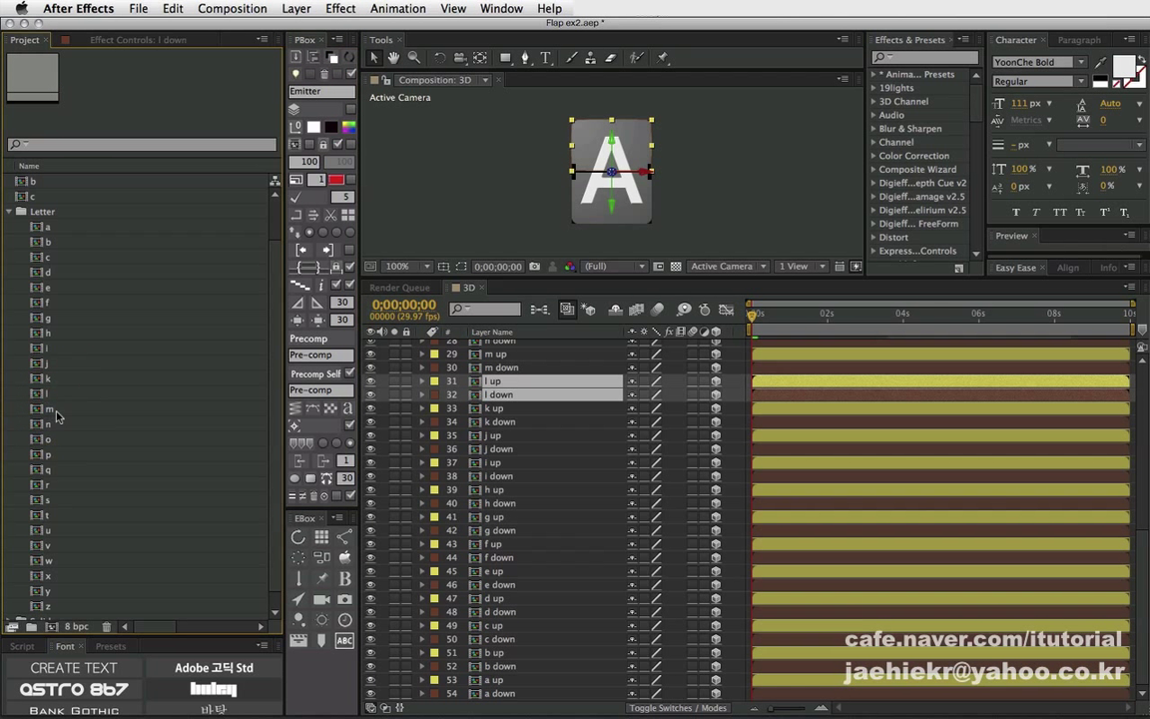
pyautogui.click(47, 409)
pyautogui.click(500, 367)
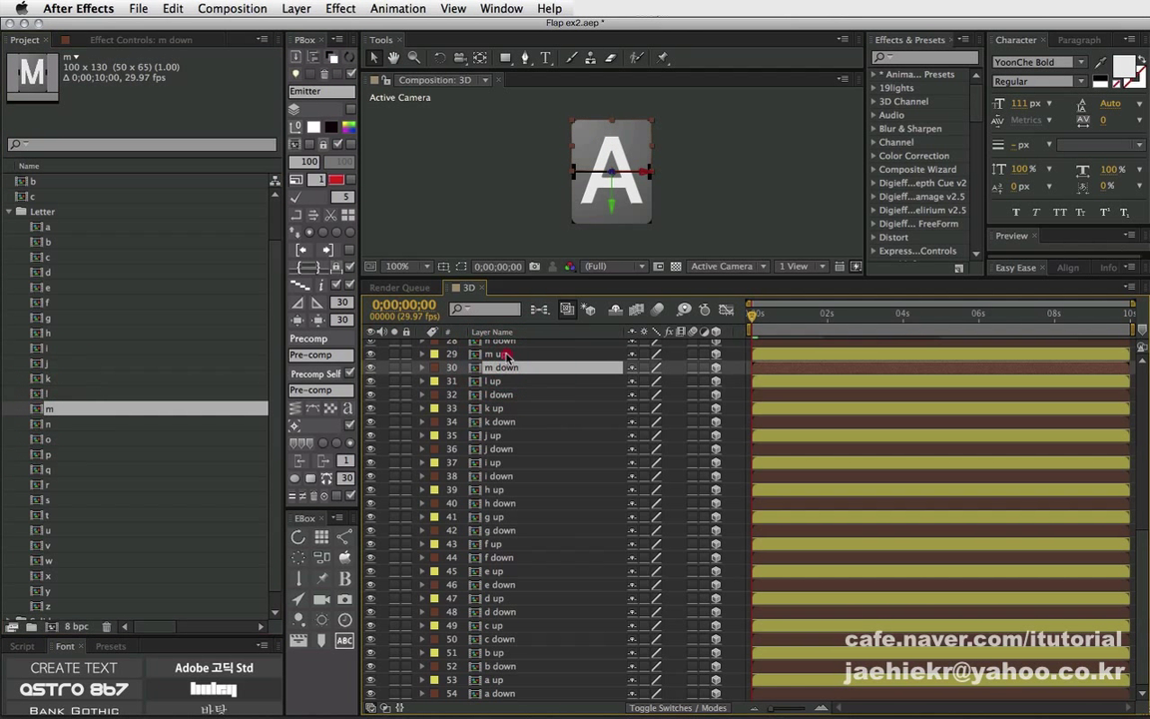
pyautogui.keyDown('shift'); pyautogui.click(507, 356); pyautogui.keyUp('shift')
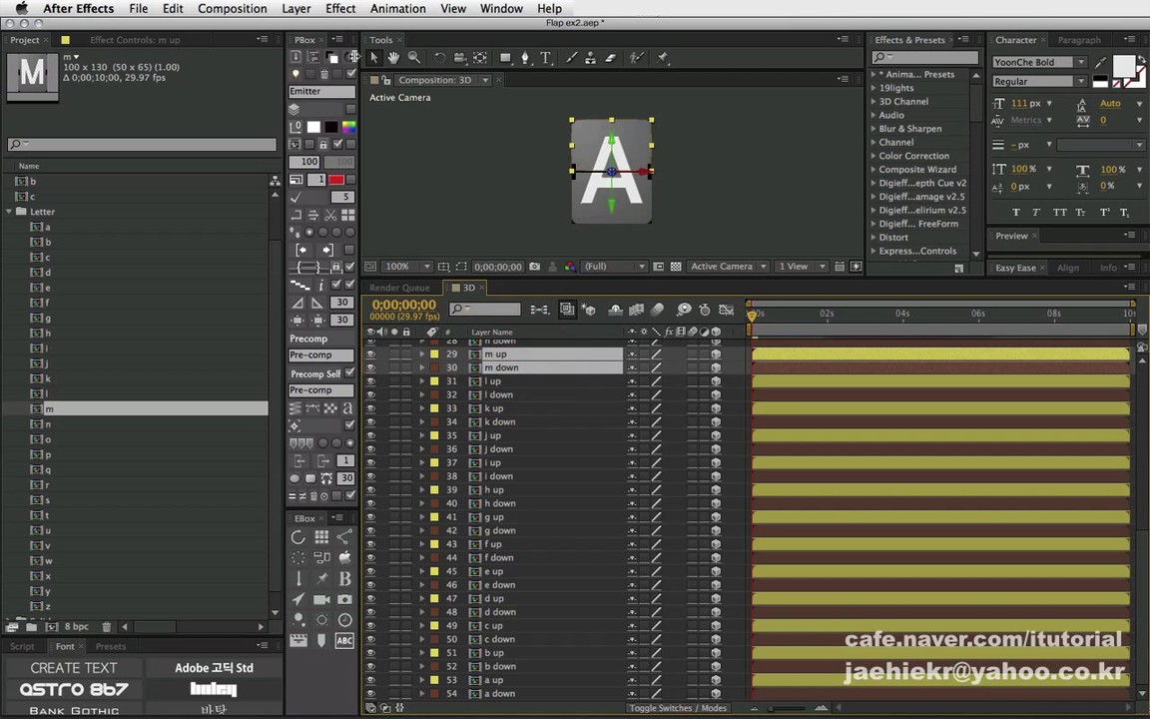
pyautogui.click(336, 55)
pyautogui.click(40, 424)
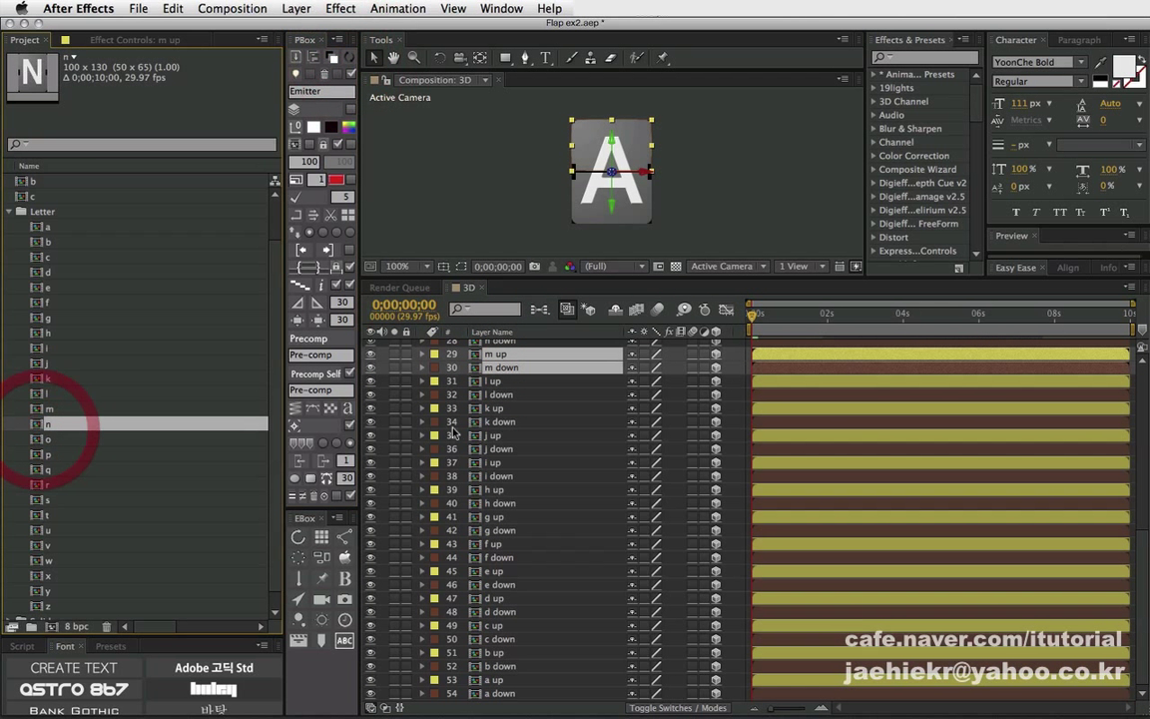
# Swap the o and p letter comps into their matching up/down flap layer pairs.
pyautogui.scroll(6, 514, 441)
pyautogui.scroll(1, 512, 440)
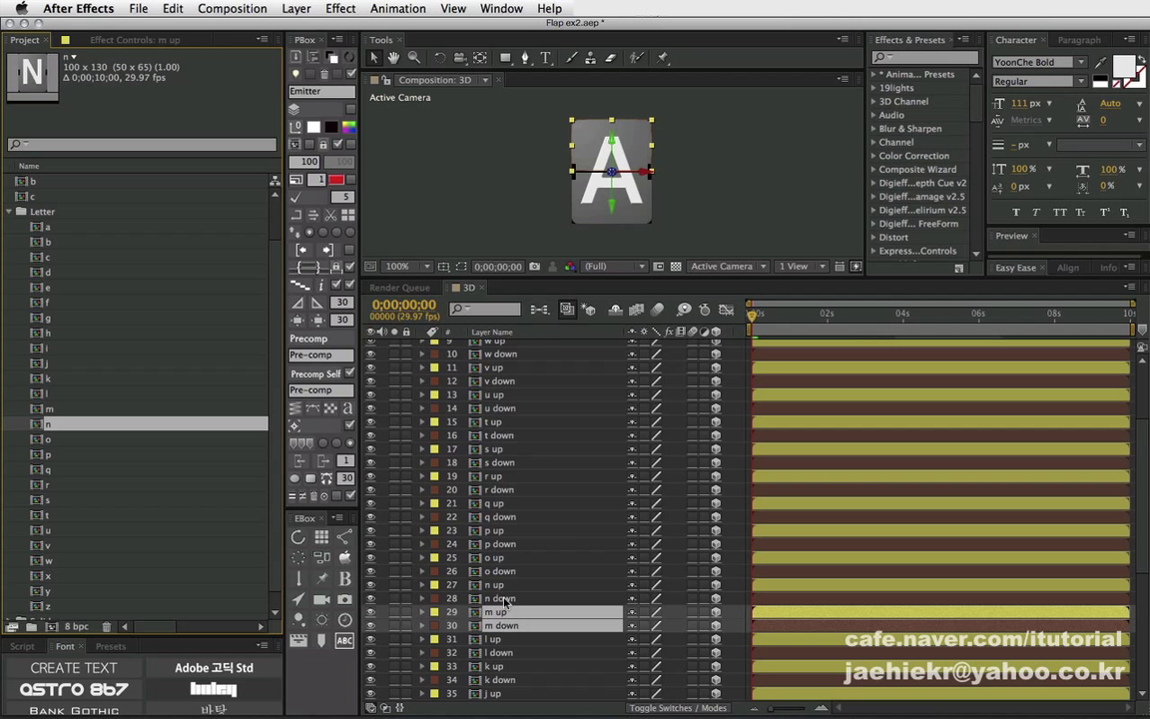
pyautogui.click(503, 598)
pyautogui.keyDown('shift'); pyautogui.click(497, 585); pyautogui.keyUp('shift')
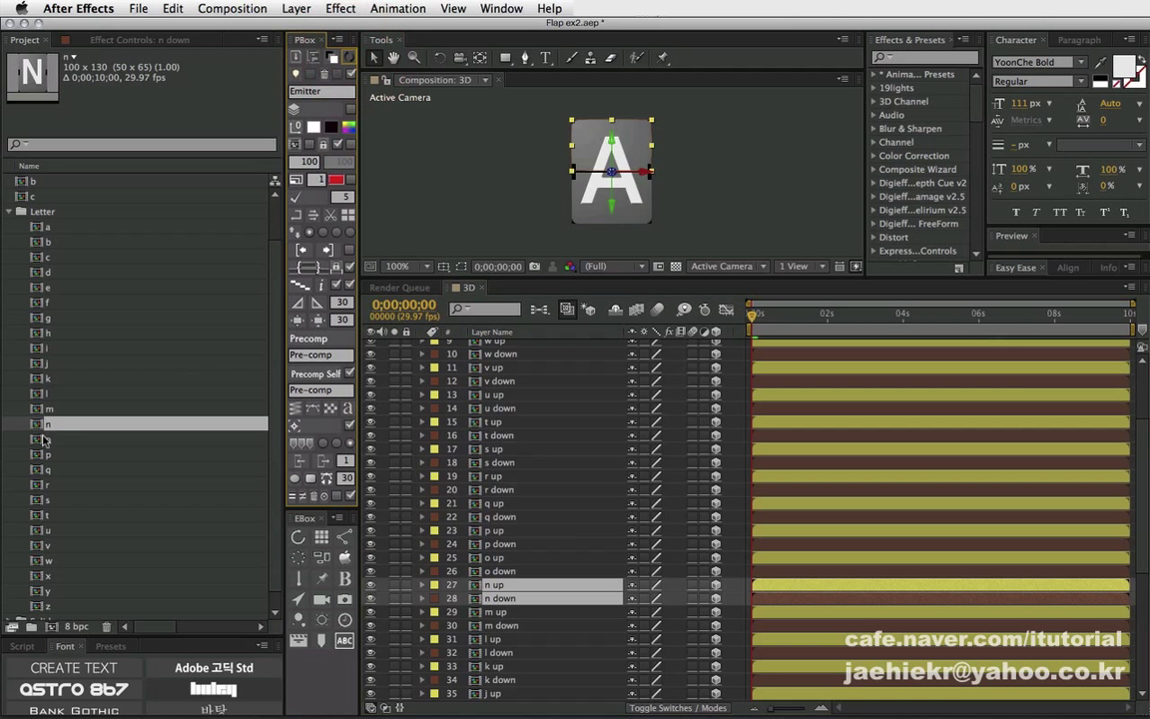
pyautogui.click(38, 439)
pyautogui.click(499, 572)
pyautogui.keyDown('shift'); pyautogui.click(494, 557); pyautogui.keyUp('shift')
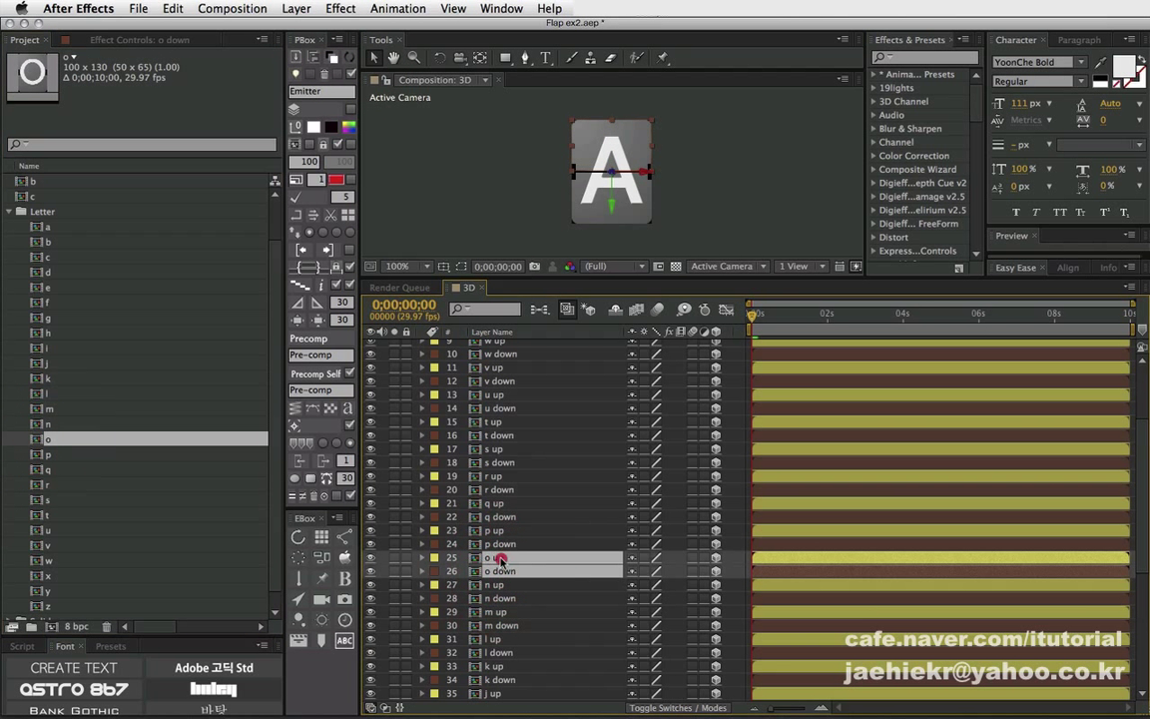
pyautogui.click(333, 57)
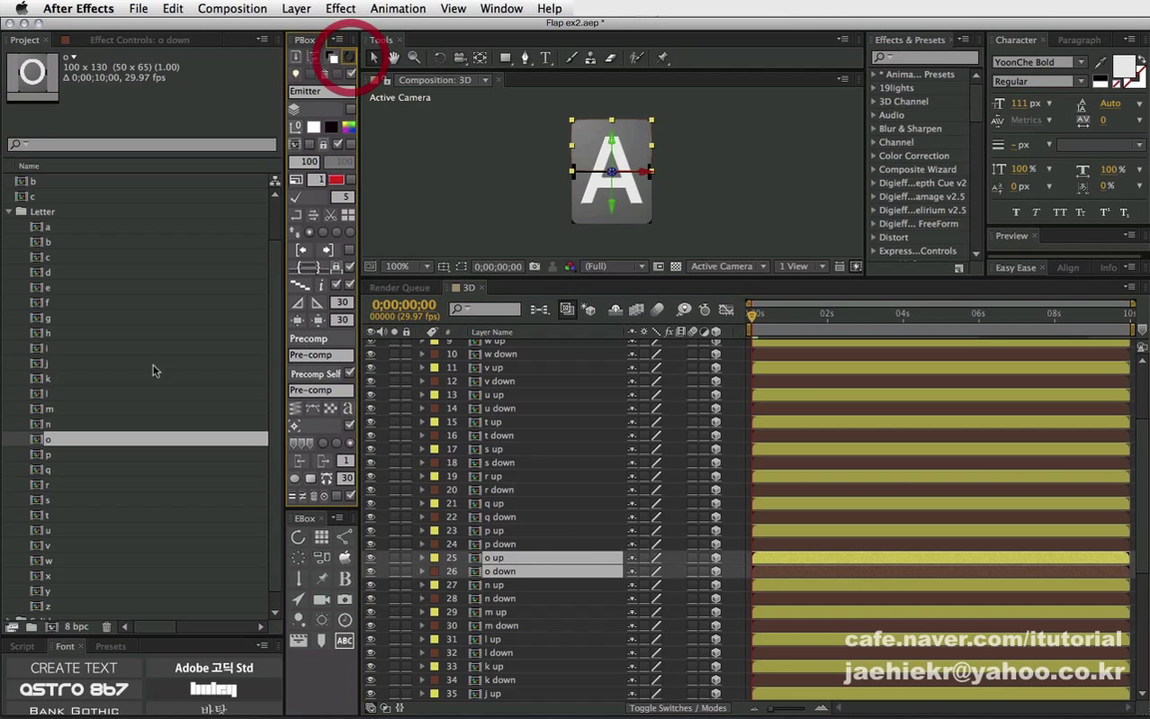
pyautogui.click(47, 455)
pyautogui.click(499, 544)
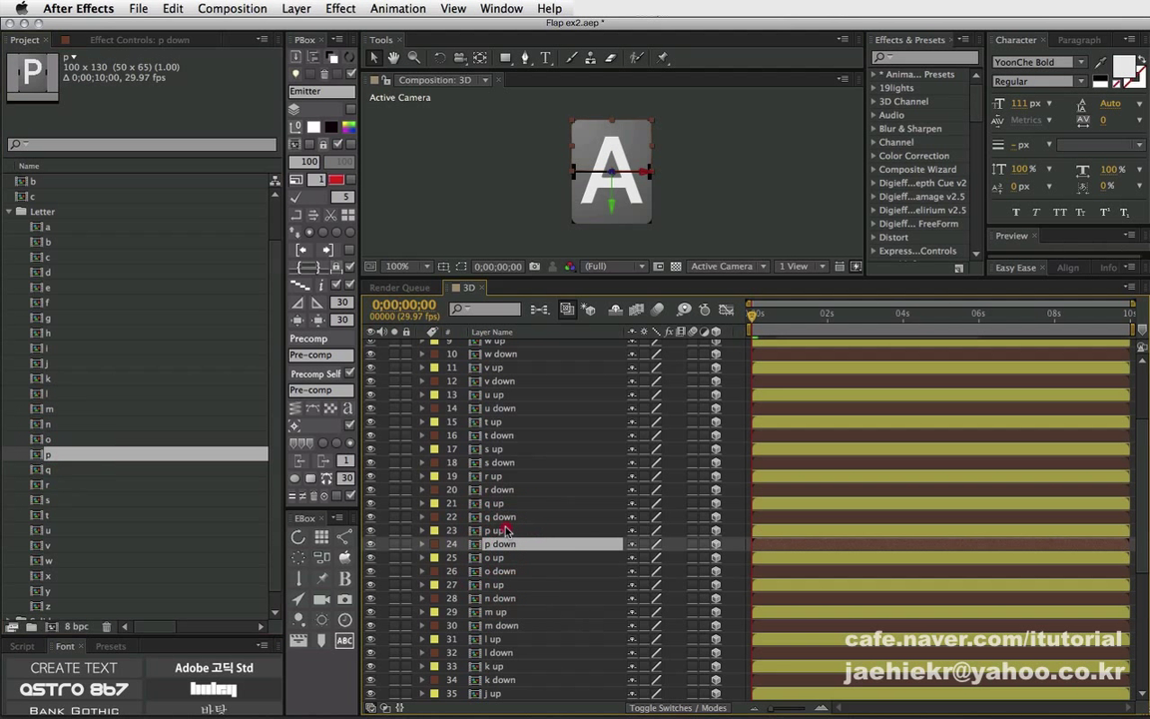
pyautogui.keyDown('shift'); pyautogui.click(495, 530); pyautogui.keyUp('shift')
pyautogui.click(334, 57)
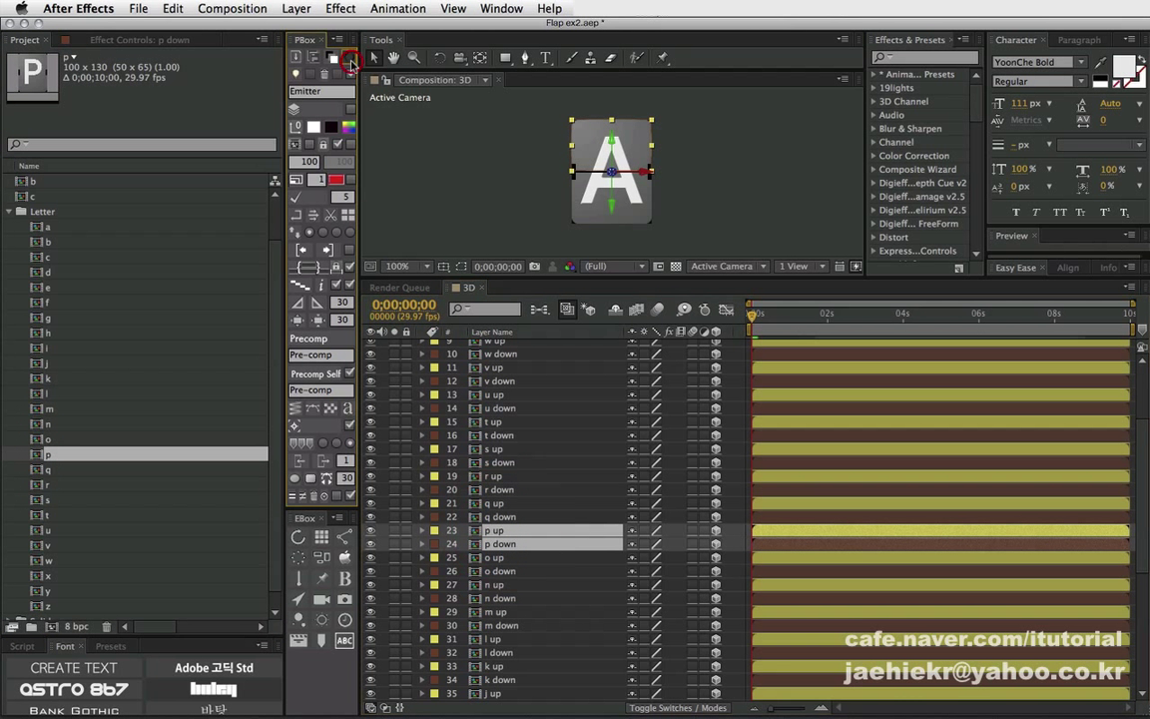
# Replace the q, r and s up/down layer sources with their letter comps.
pyautogui.click(47, 469)
pyautogui.click(499, 516)
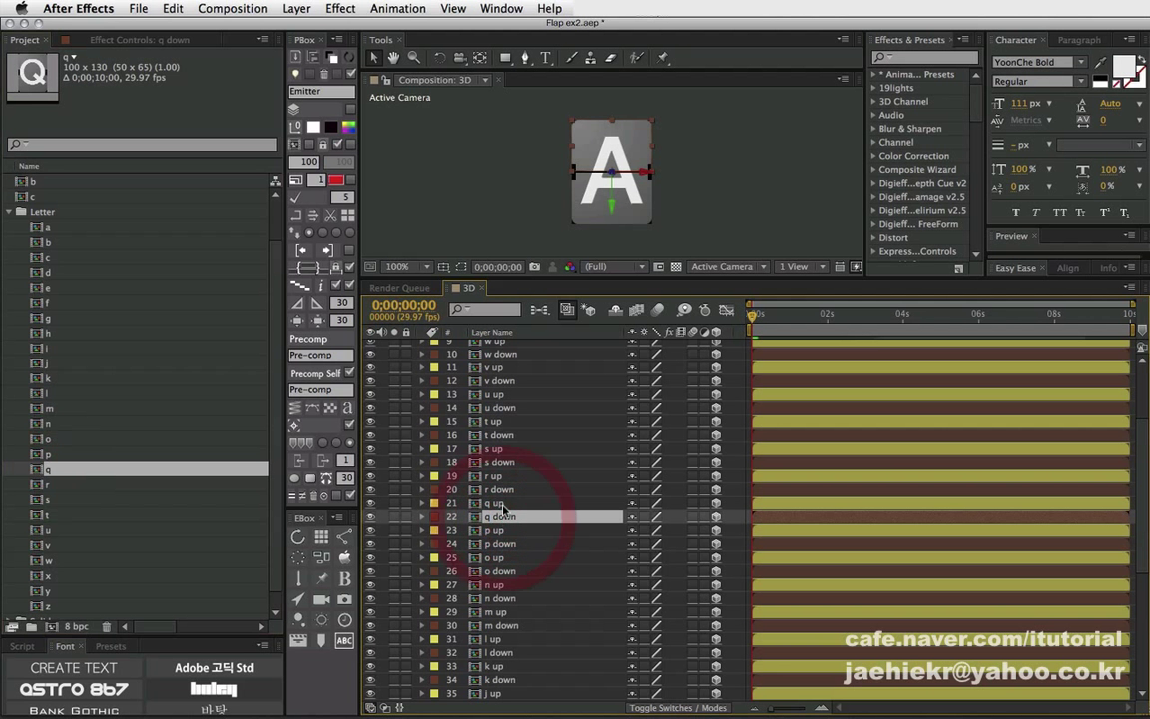
pyautogui.keyDown('shift'); pyautogui.click(494, 503); pyautogui.keyUp('shift')
pyautogui.click(333, 57)
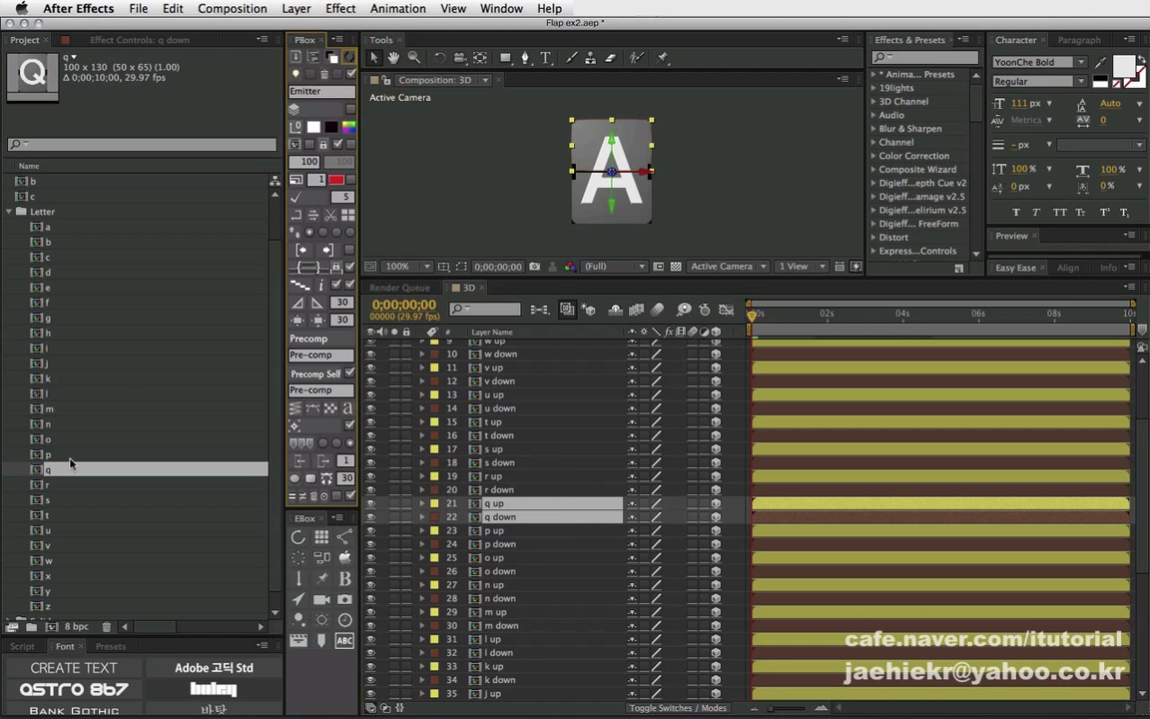
pyautogui.click(47, 484)
pyautogui.click(491, 490)
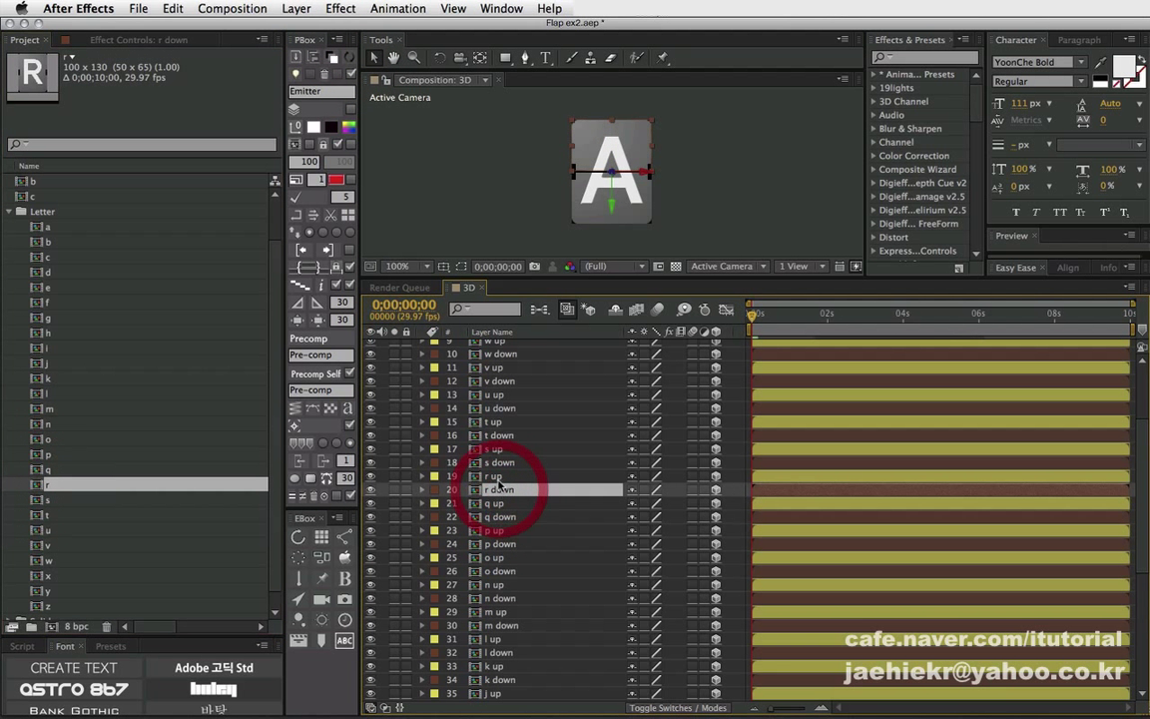
pyautogui.keyDown('shift'); pyautogui.click(494, 476); pyautogui.keyUp('shift')
pyautogui.click(333, 57)
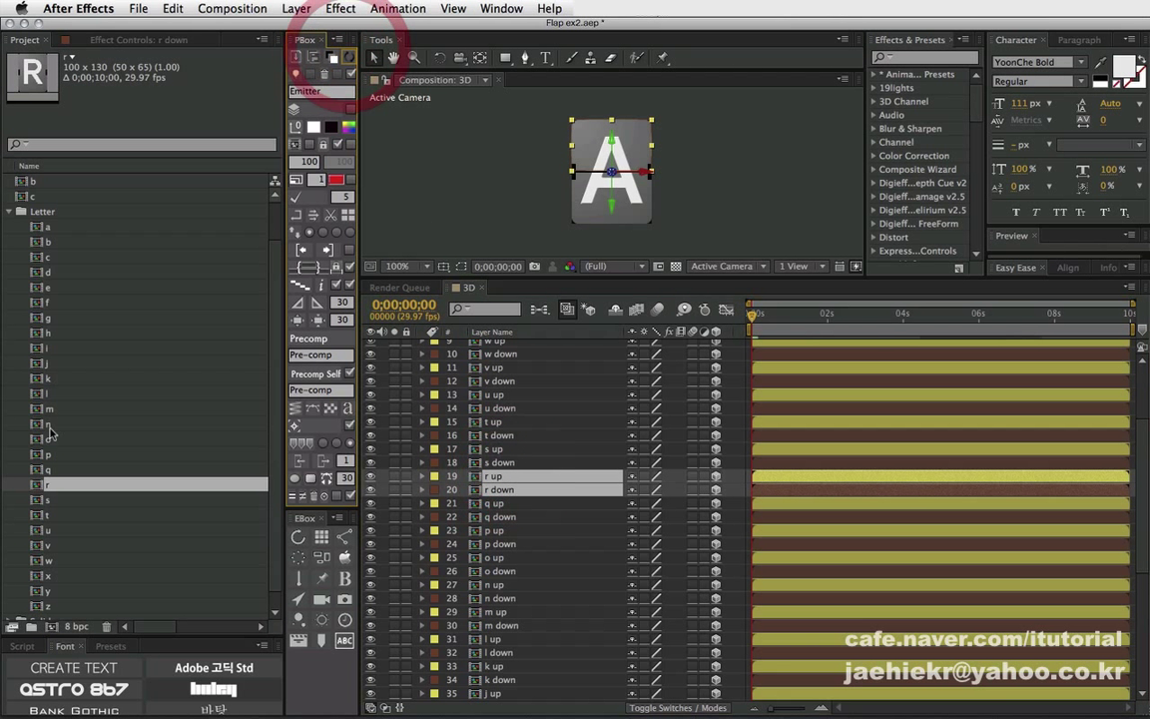
pyautogui.click(47, 500)
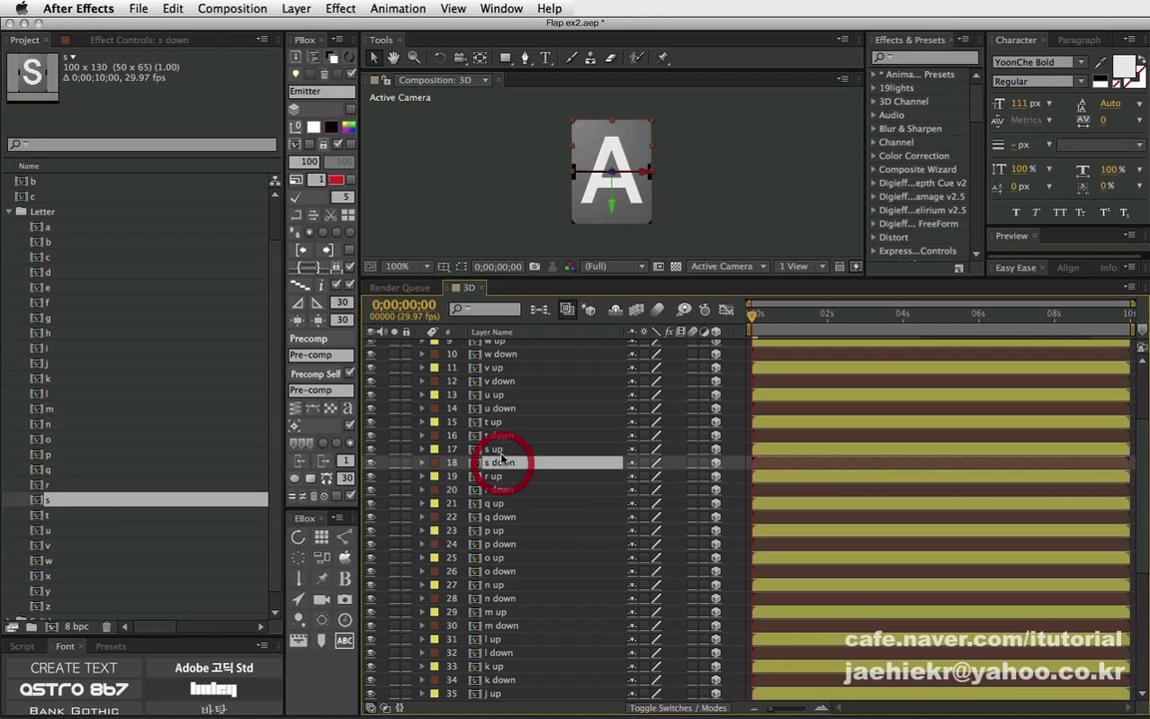
pyautogui.click(499, 462)
pyautogui.keyDown('shift'); pyautogui.click(493, 450); pyautogui.keyUp('shift')
pyautogui.click(315, 57)
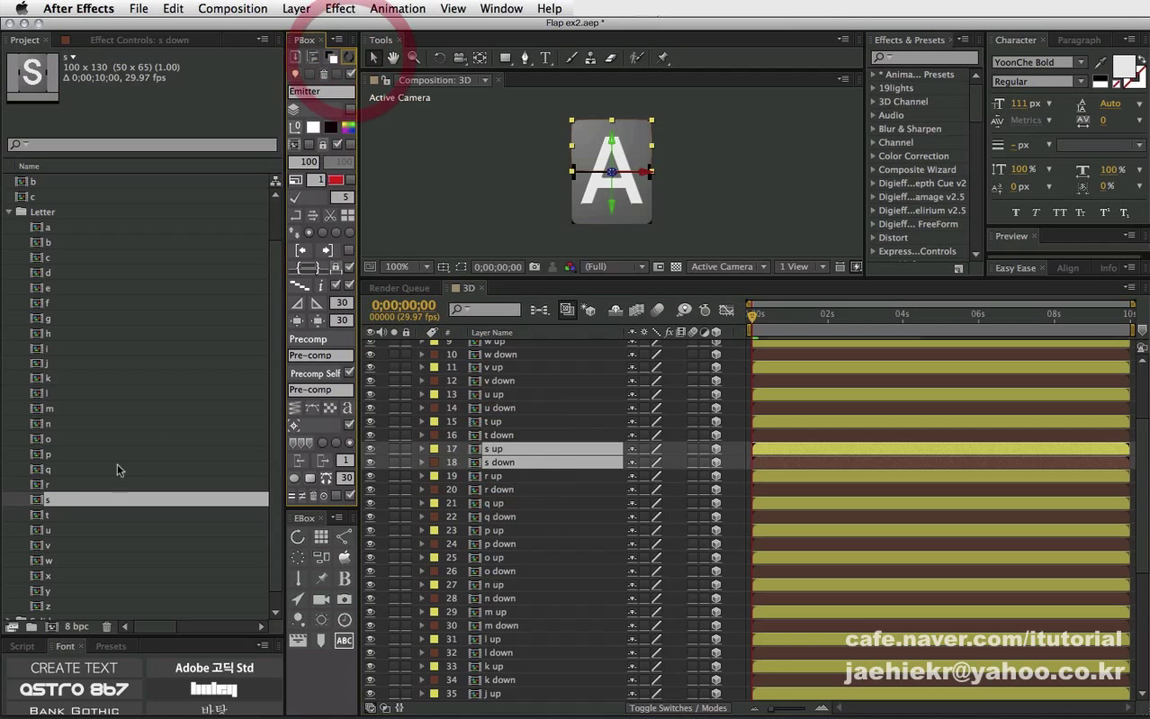
# Make the t and u flap pairs use the t and u letter comps.
pyautogui.keyDown('super'); pyautogui.click(47, 499); pyautogui.keyUp('super')
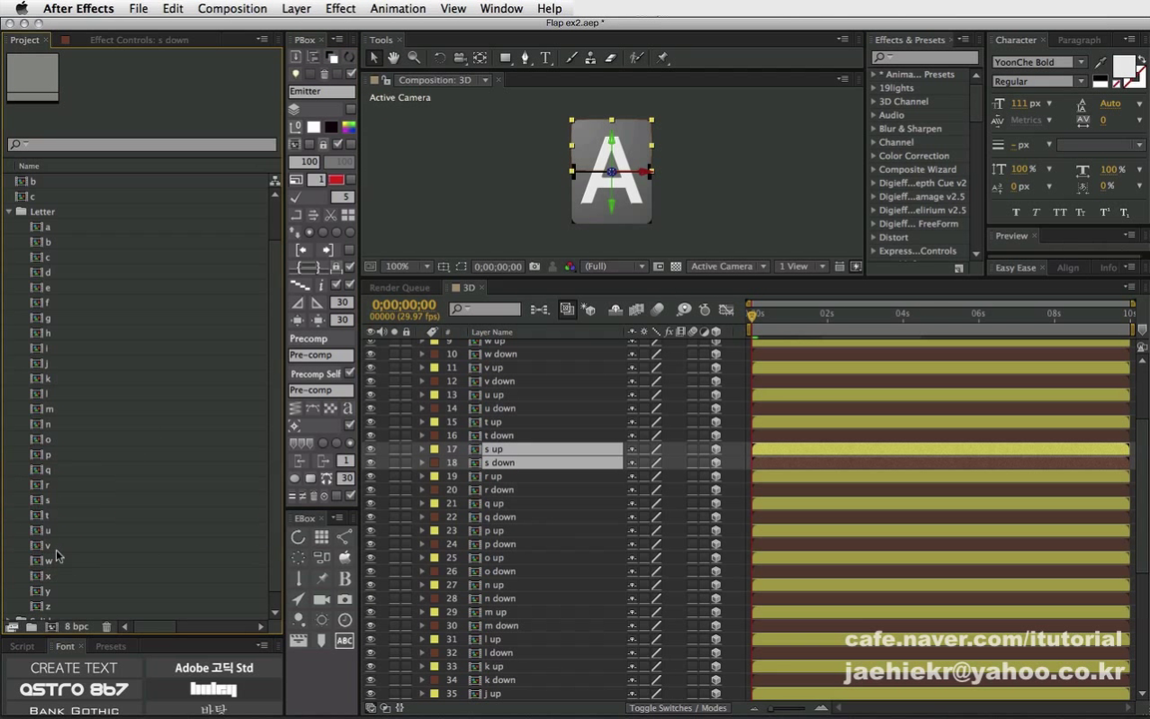
pyautogui.click(38, 515)
pyautogui.click(489, 436)
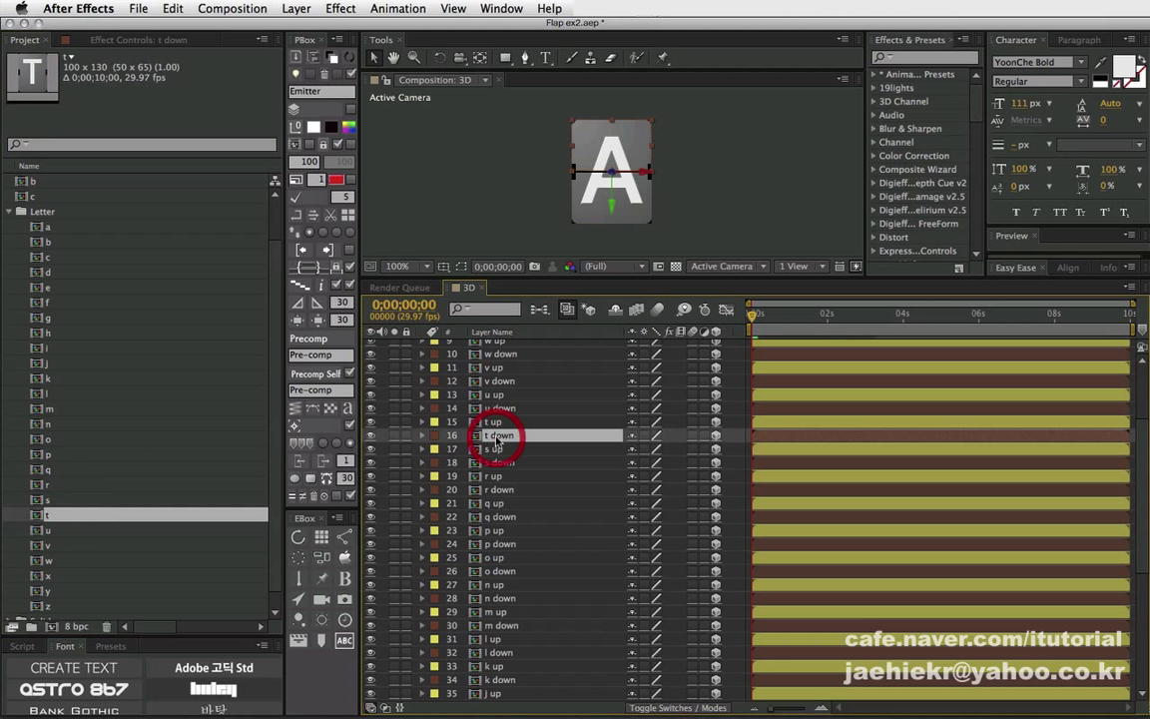
pyautogui.keyDown('super'); pyautogui.click(495, 423); pyautogui.keyUp('super')
pyautogui.click(351, 62)
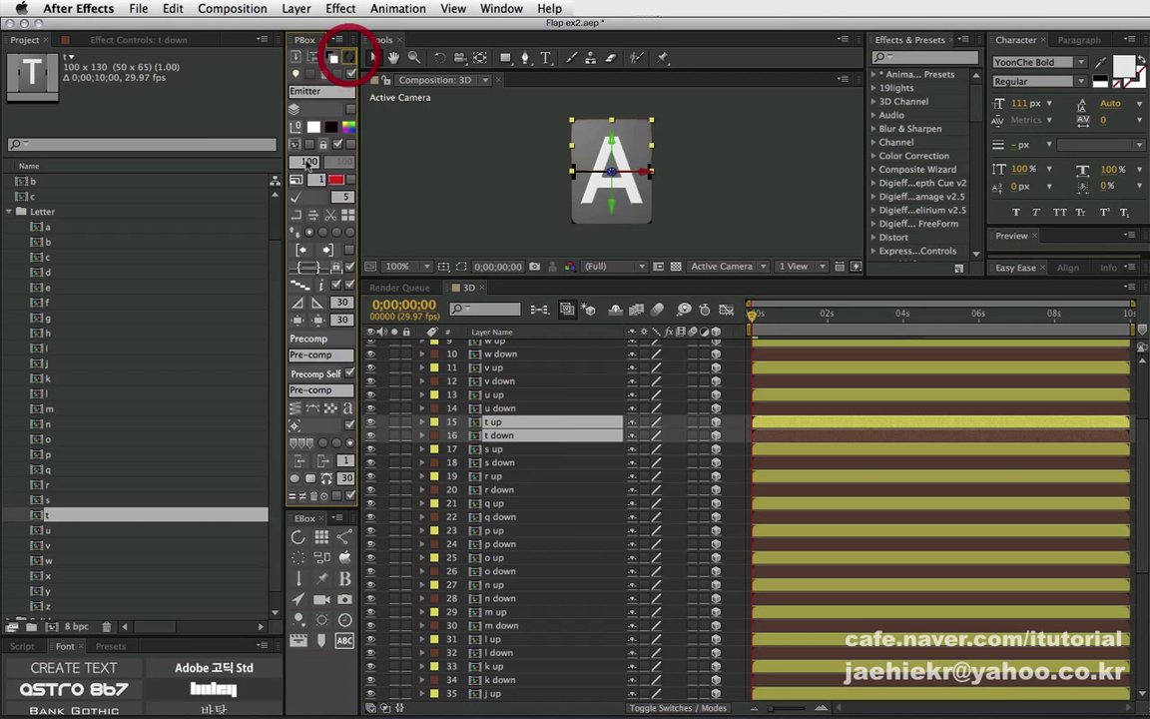
pyautogui.scroll(-1, 113, 511)
pyautogui.click(44, 515)
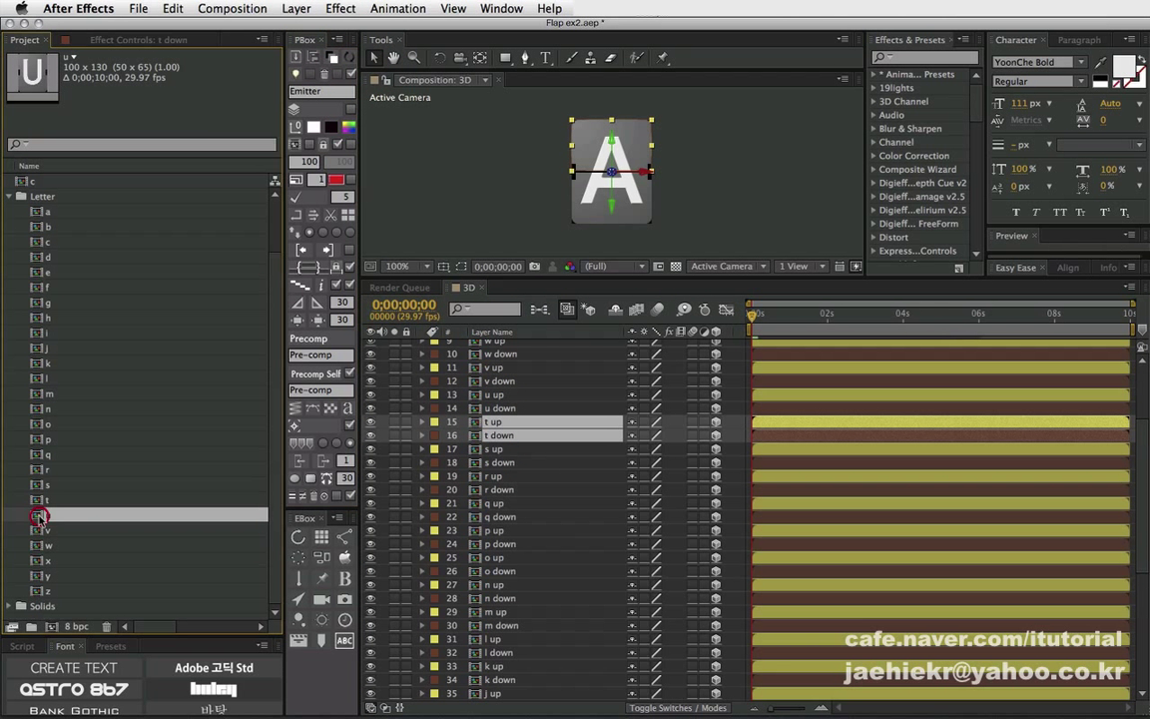
pyautogui.click(489, 409)
pyautogui.keyDown('super'); pyautogui.click(484, 396); pyautogui.keyUp('super')
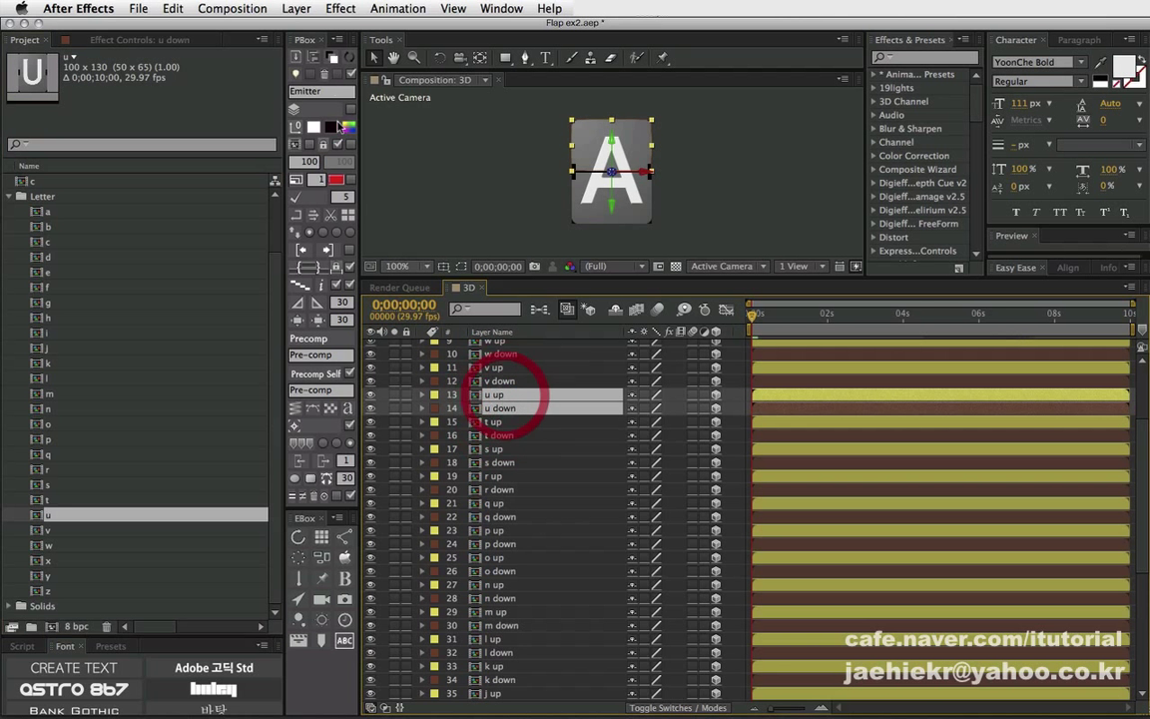
pyautogui.click(350, 57)
# Replace the v, w and x up/down layer sources with their matching letter comps.
pyautogui.click(44, 531)
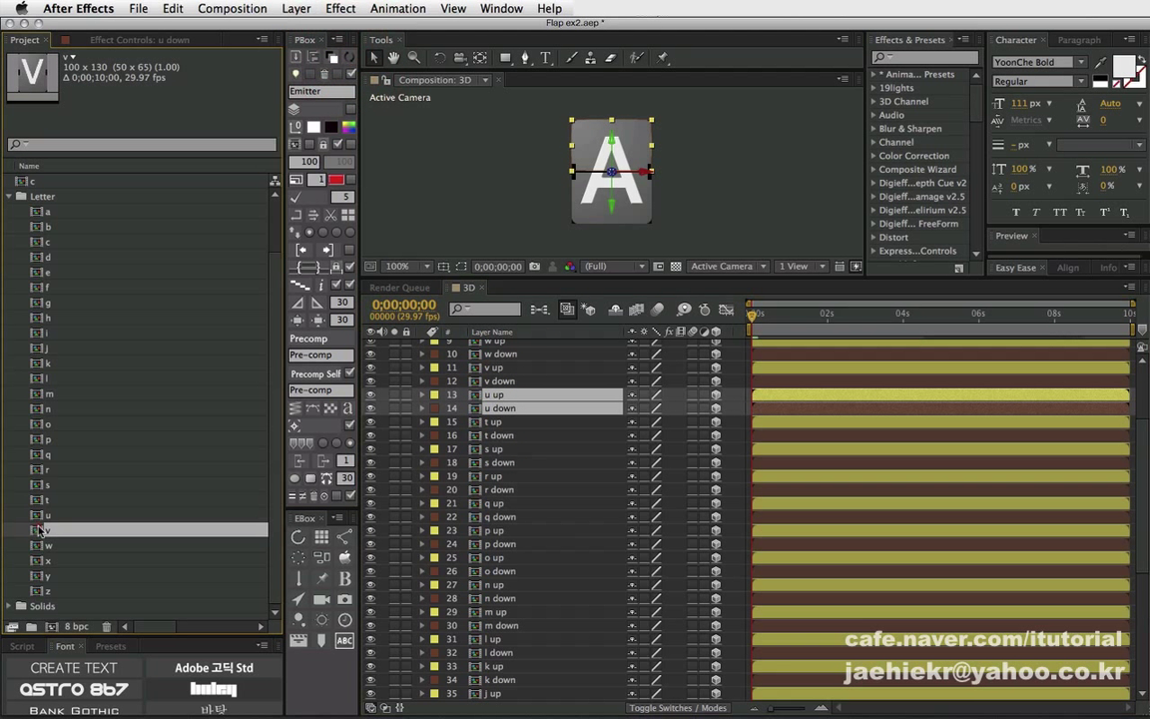
pyautogui.click(500, 380)
pyautogui.keyDown('super'); pyautogui.click(494, 368); pyautogui.keyUp('super')
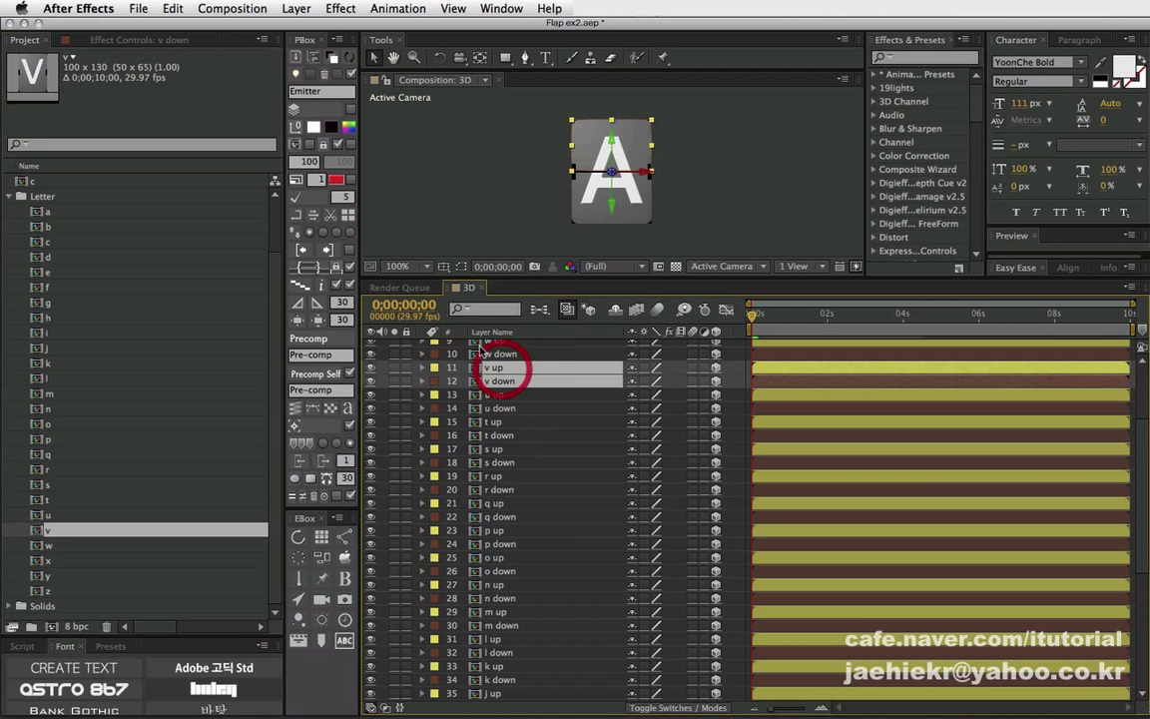
pyautogui.click(349, 60)
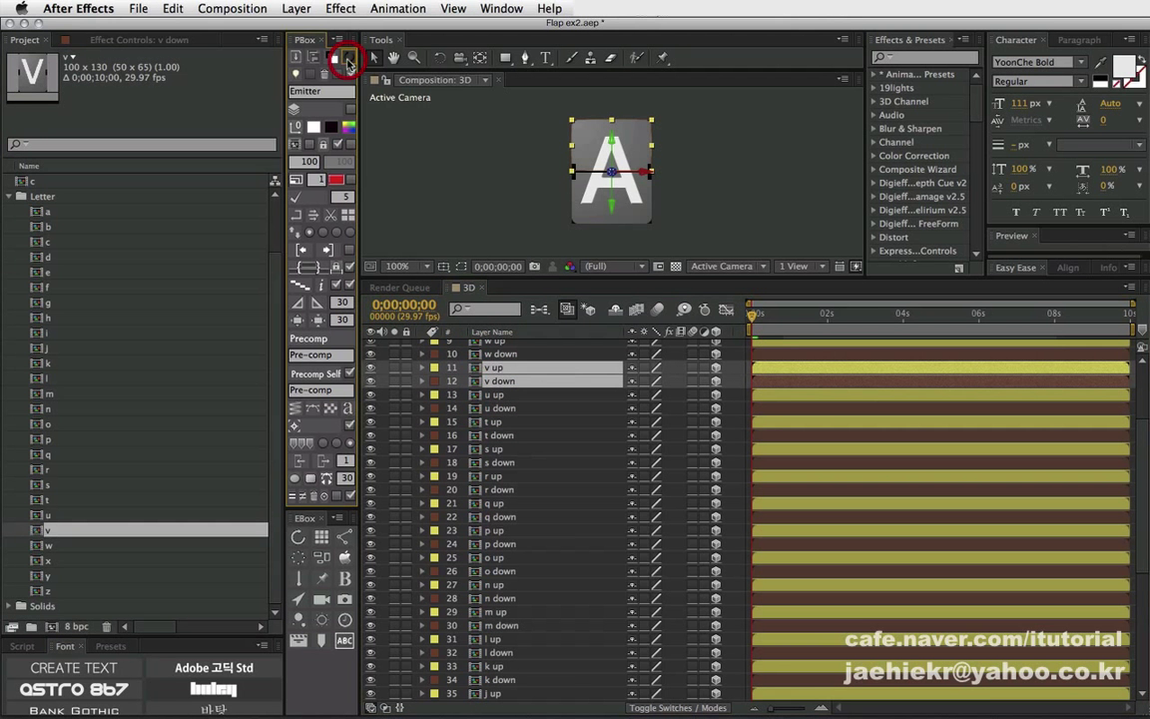
pyautogui.click(44, 545)
pyautogui.click(494, 397)
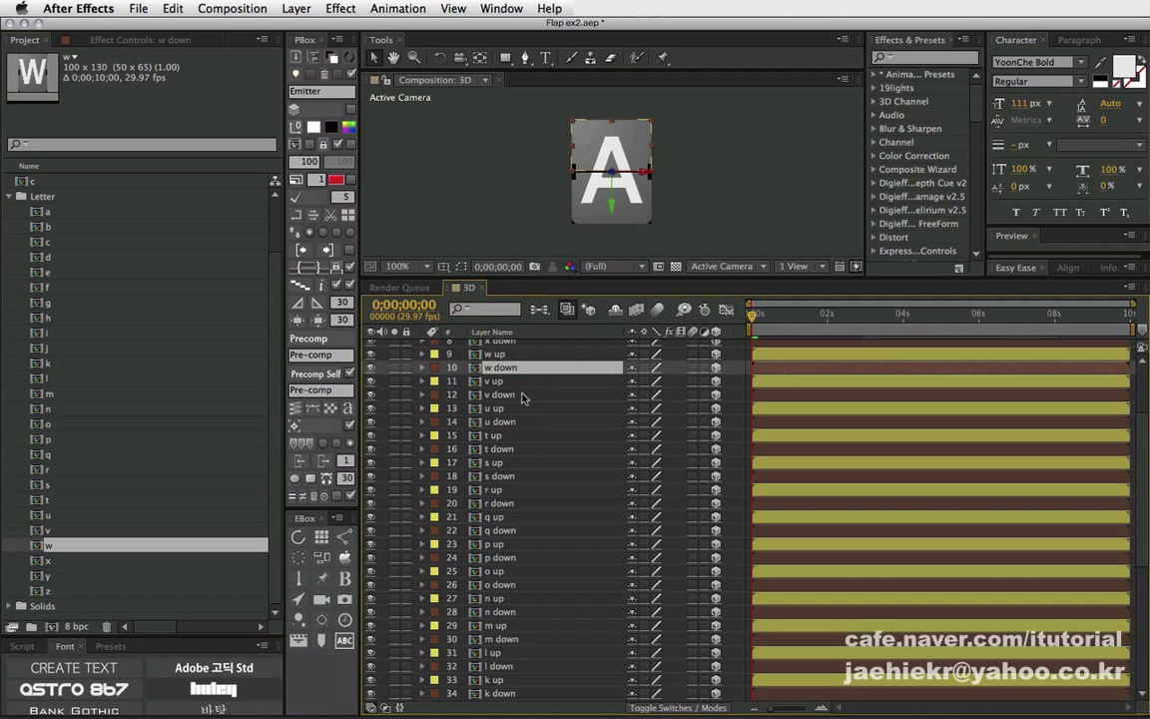
pyautogui.scroll(3, 521, 398)
pyautogui.keyDown('shift'); pyautogui.click(496, 454); pyautogui.keyUp('shift')
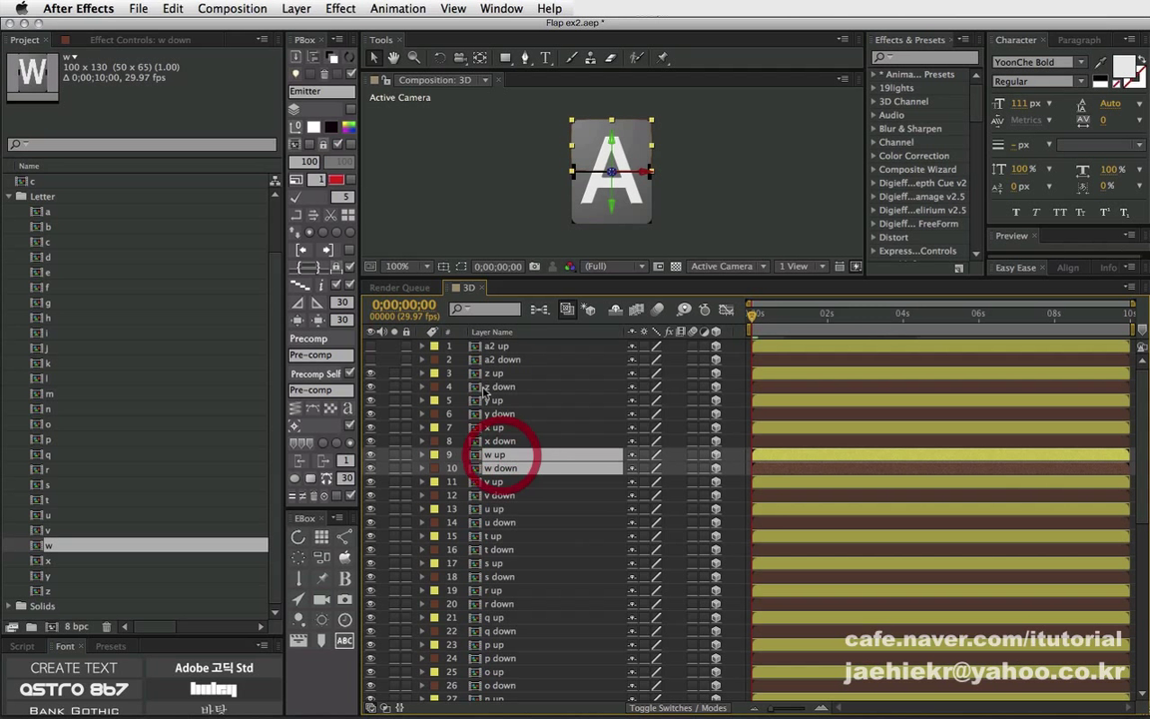
pyautogui.click(340, 58)
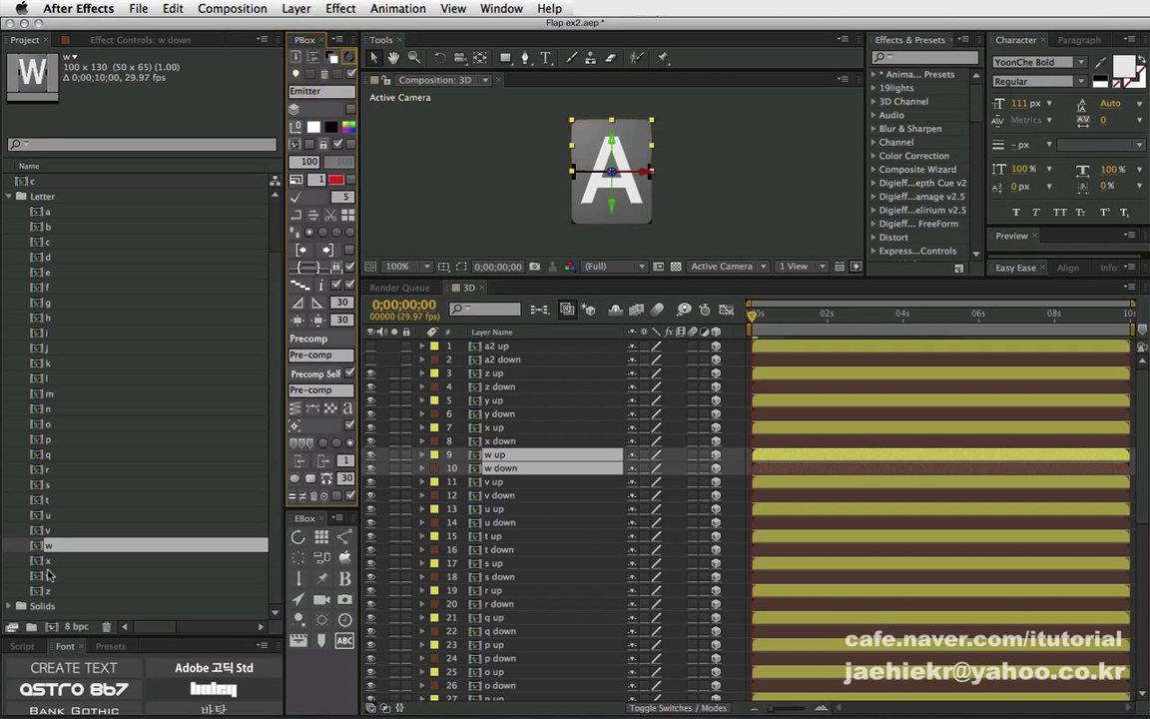
pyautogui.click(38, 560)
pyautogui.click(502, 441)
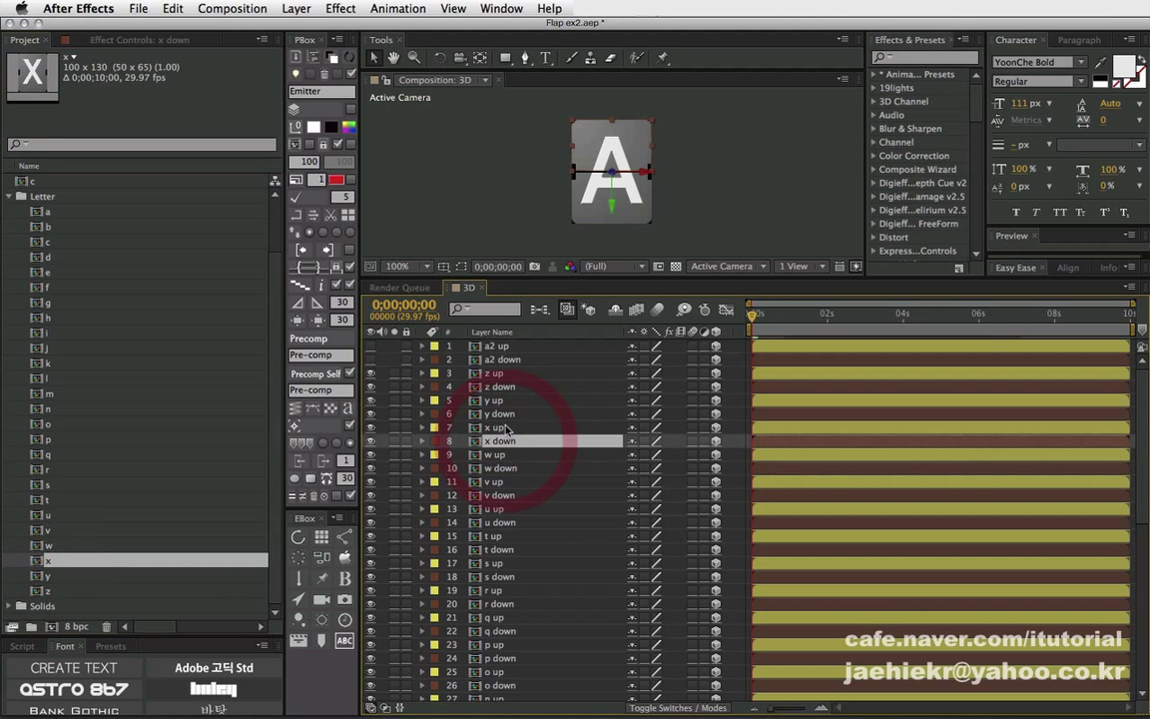
pyautogui.keyDown('shift'); pyautogui.click(494, 428); pyautogui.keyUp('shift')
pyautogui.click(348, 62)
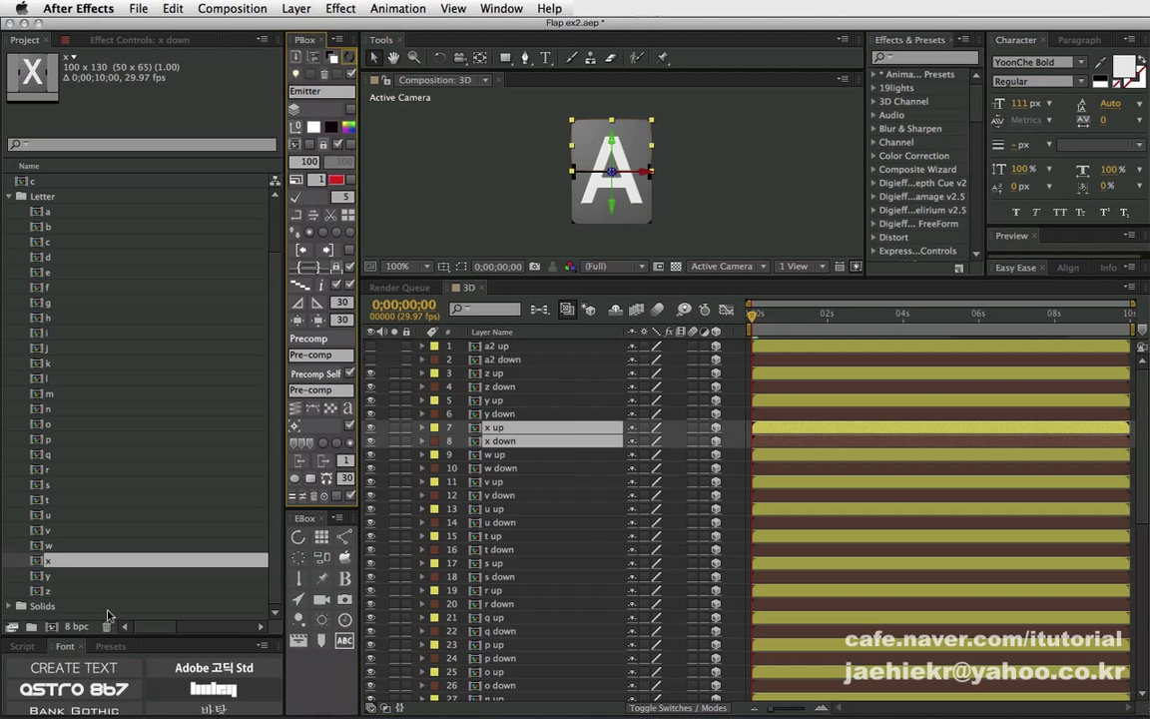
# Swap the y and z letter comps into their flap pairs, then deselect.
pyautogui.click(40, 576)
pyautogui.click(499, 414)
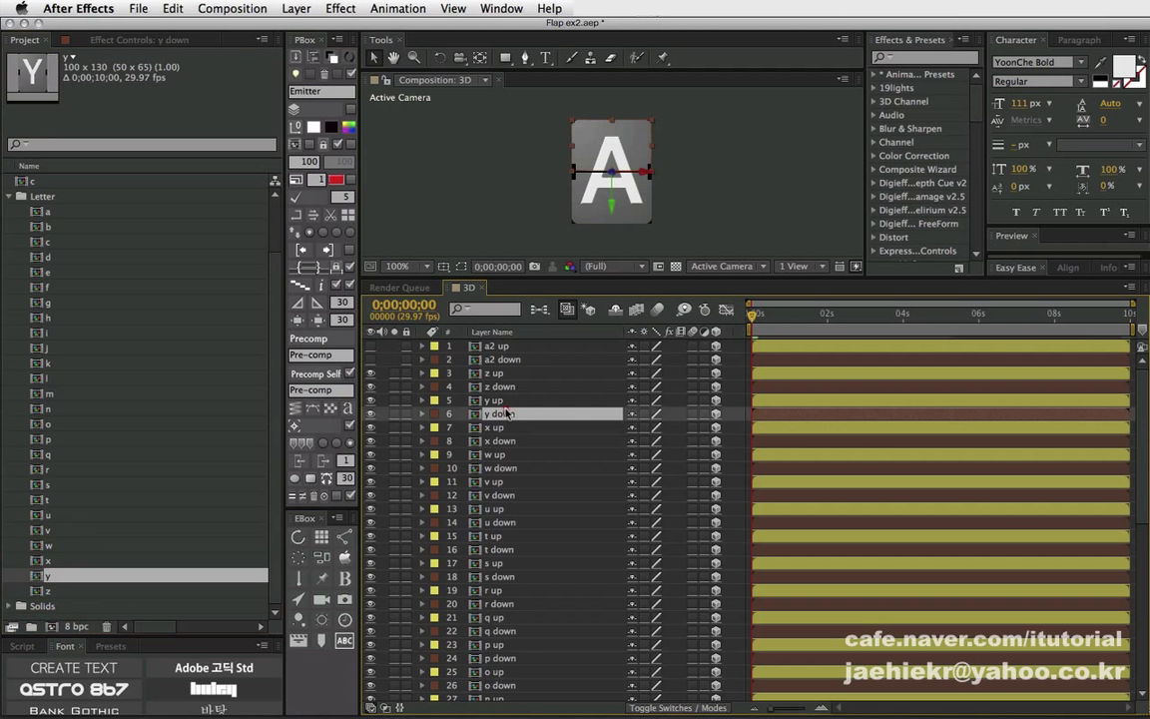
pyautogui.keyDown('shift'); pyautogui.click(507, 400); pyautogui.keyUp('shift')
pyautogui.click(334, 57)
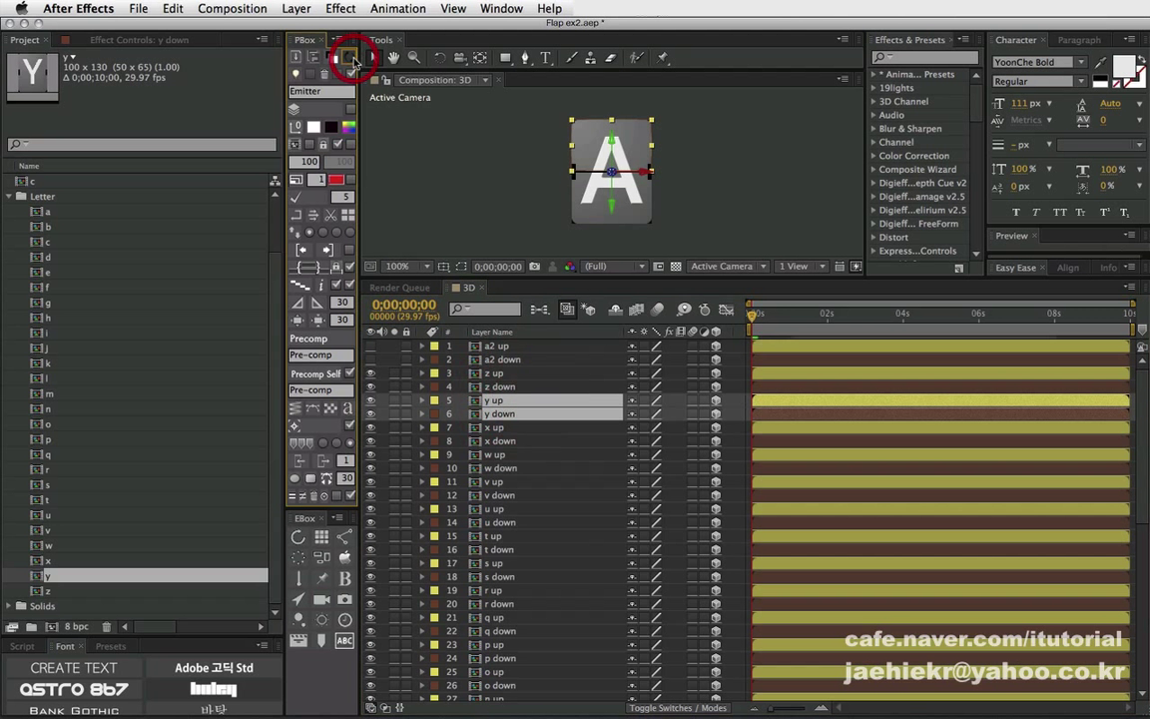
pyautogui.click(44, 593)
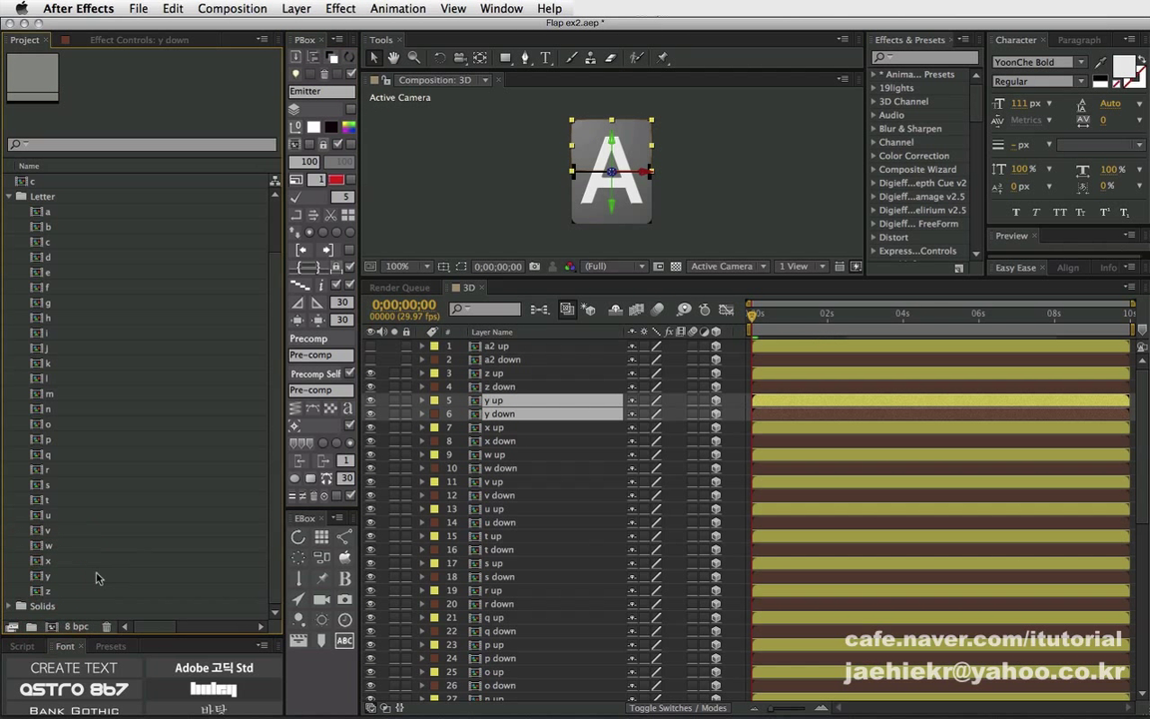
pyautogui.click(36, 591)
pyautogui.click(495, 387)
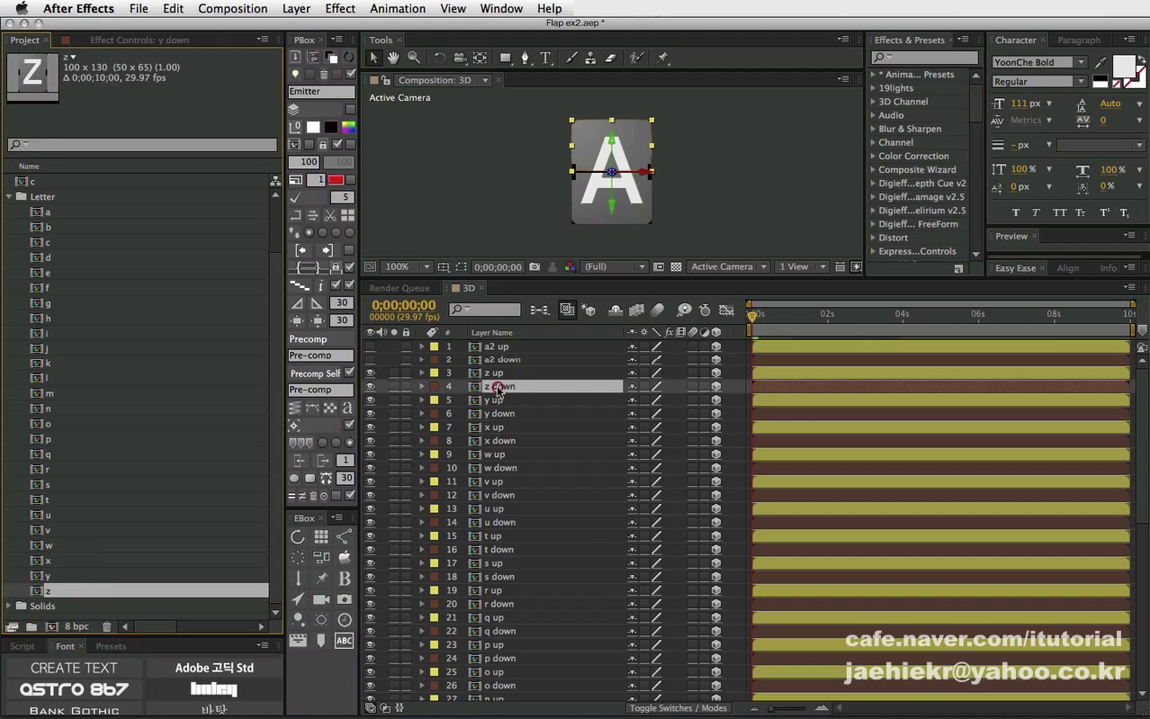
pyautogui.keyDown('shift'); pyautogui.click(495, 373); pyautogui.keyUp('shift')
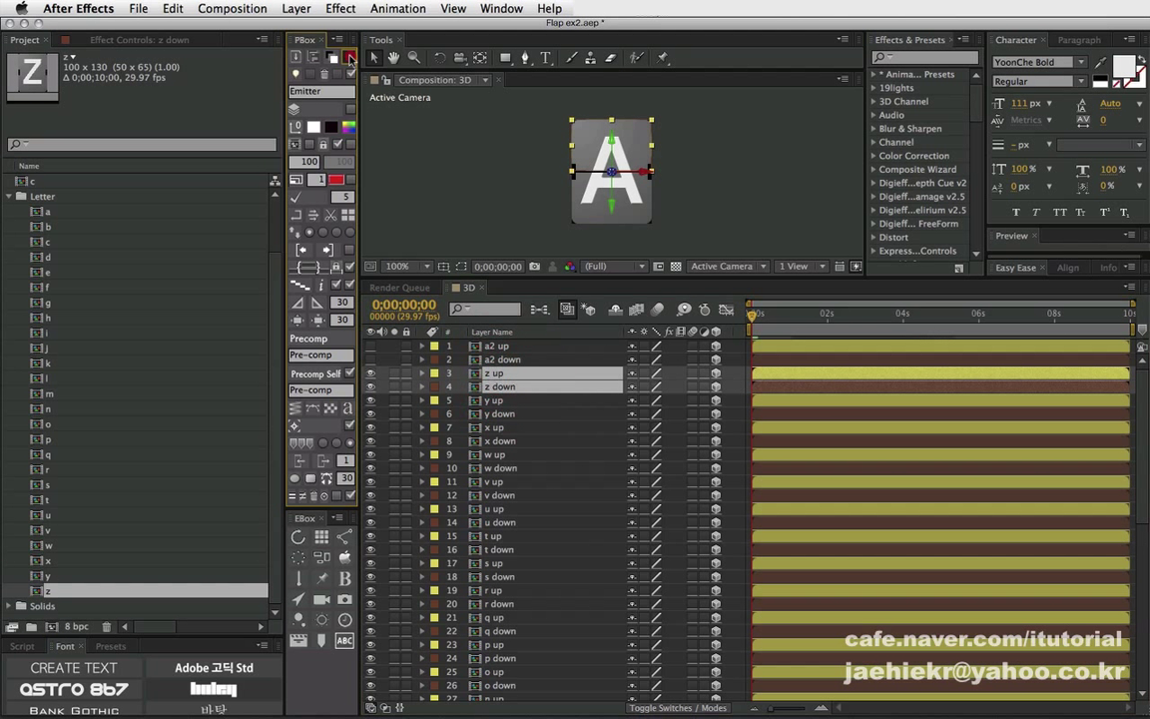
pyautogui.click(333, 57)
pyautogui.click(460, 417)
# Start the c up and c down layers at frame 10.
pyautogui.scroll(-5, 596, 454)
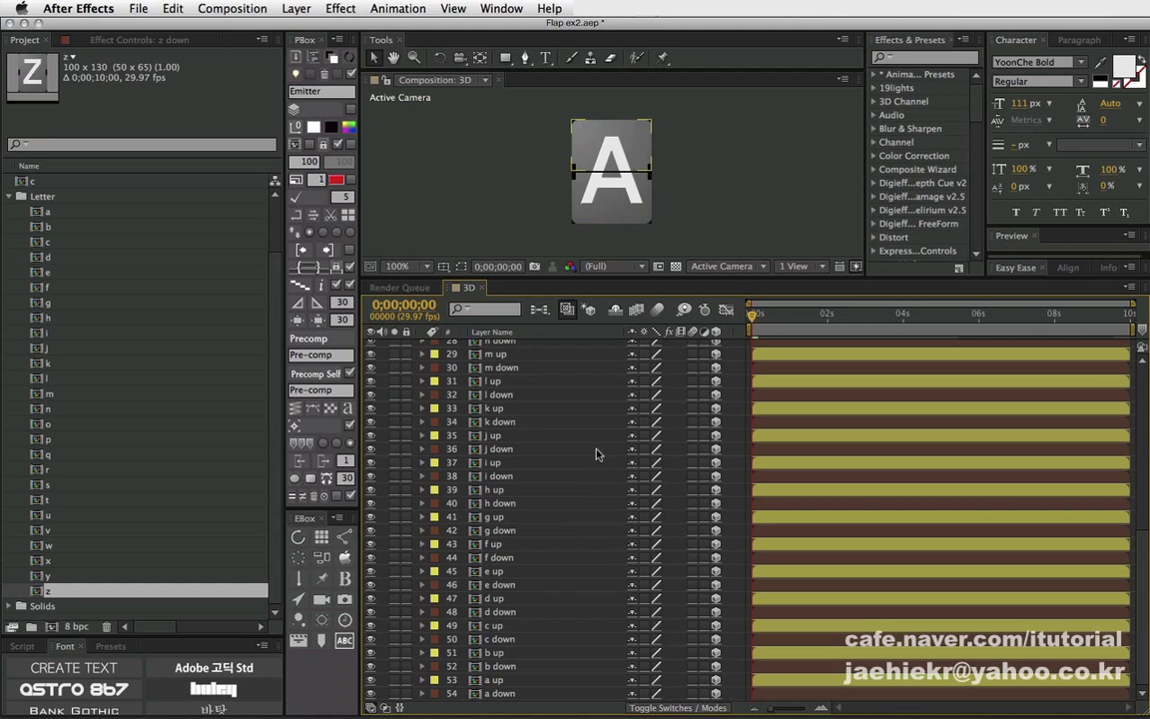
pyautogui.click(499, 639)
pyautogui.keyDown('shift'); pyautogui.click(500, 626); pyautogui.keyUp('shift')
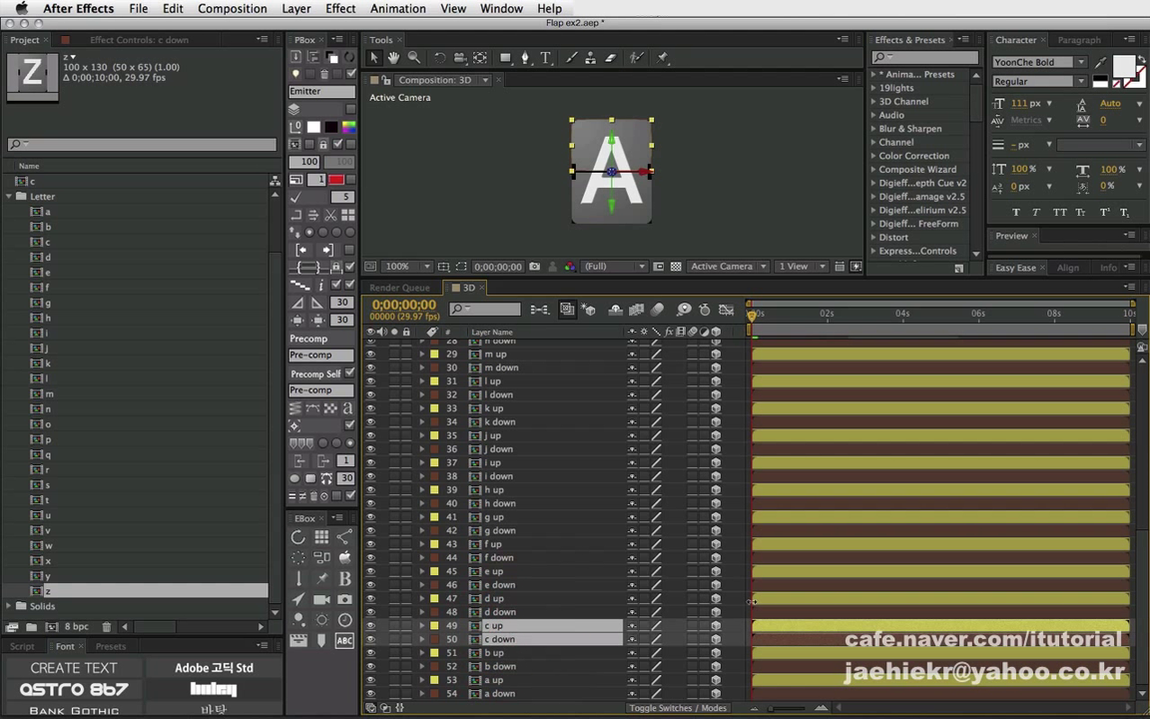
pyautogui.press('space')
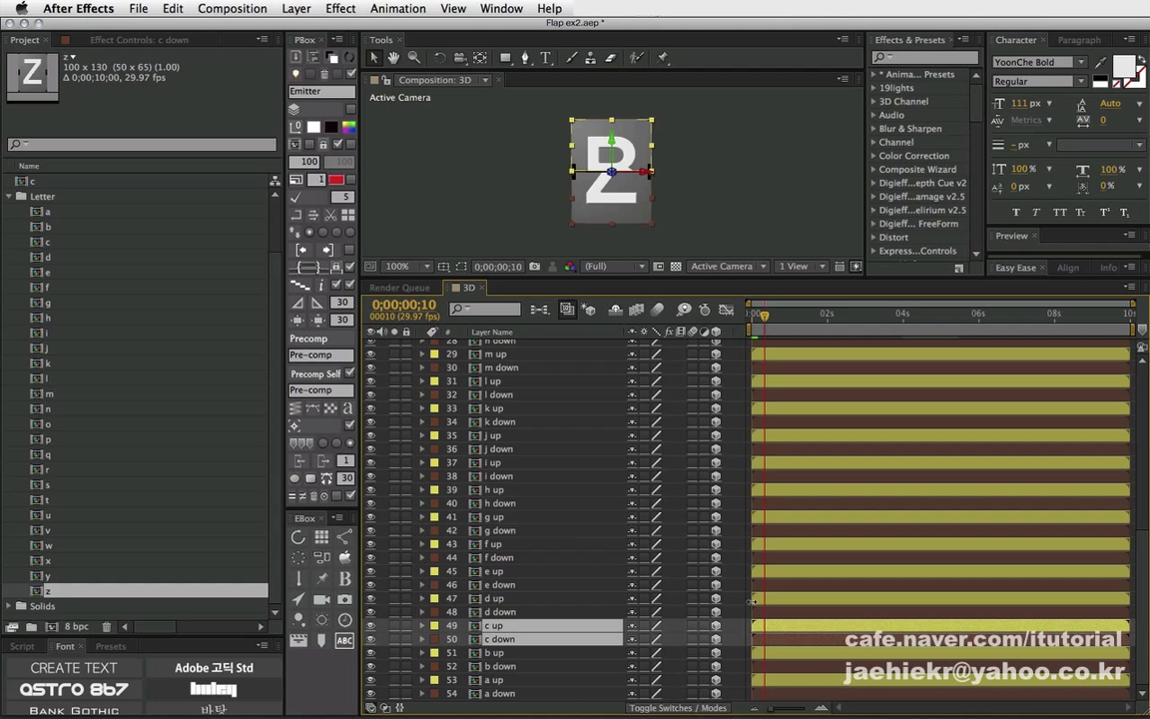
pyautogui.press('[')
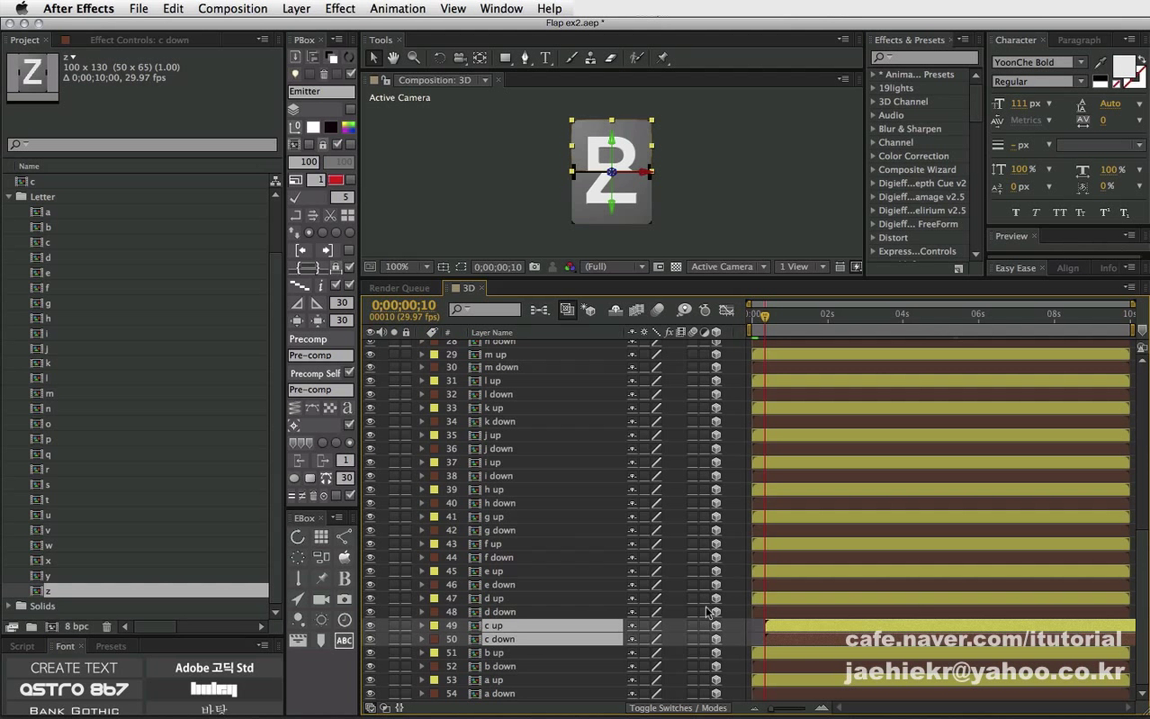
# Try starting the d up and d down layers at frame 20.
pyautogui.click(514, 612)
pyautogui.keyDown('shift'); pyautogui.click(513, 598); pyautogui.keyUp('shift')
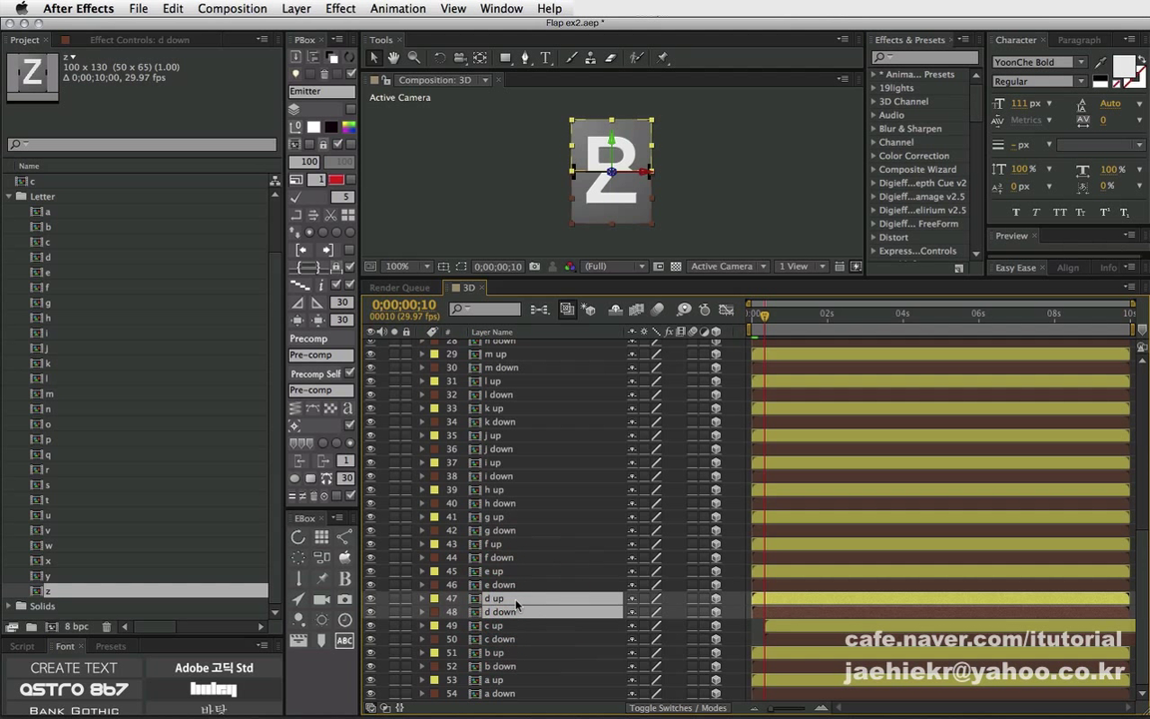
pyautogui.hotkey('shift', 'pagedown')
pyautogui.press('[')
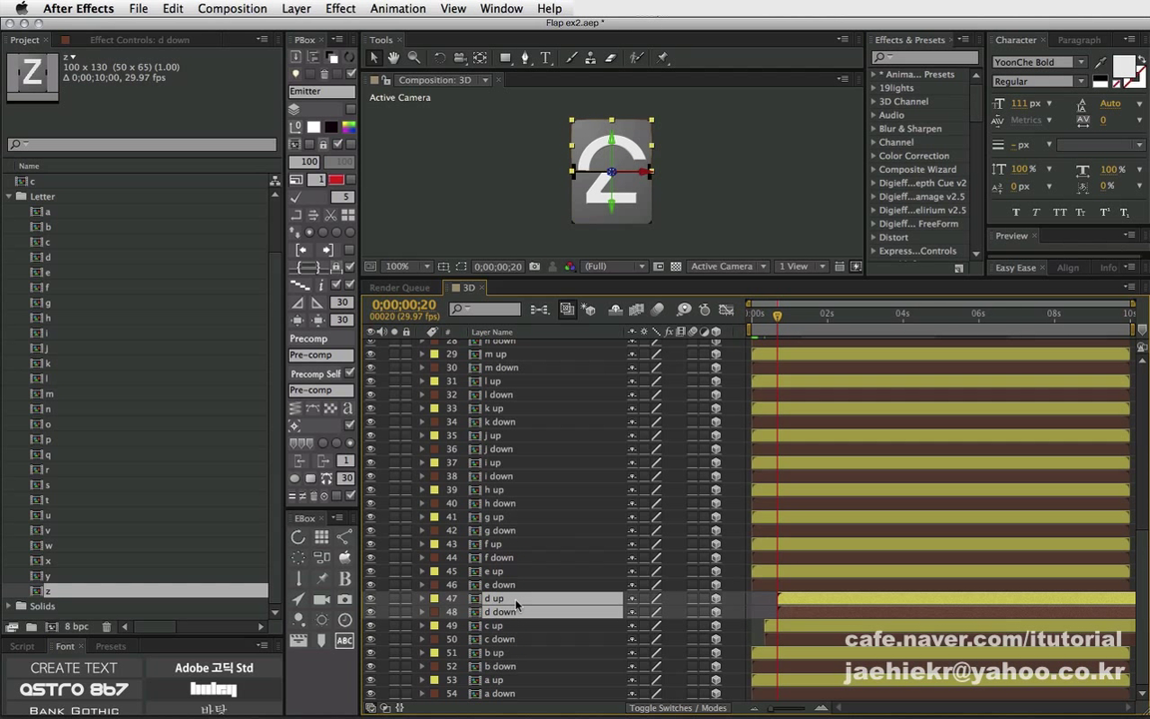
# Undo back to only the c layers starting at frame 10.
pyautogui.click(498, 585)
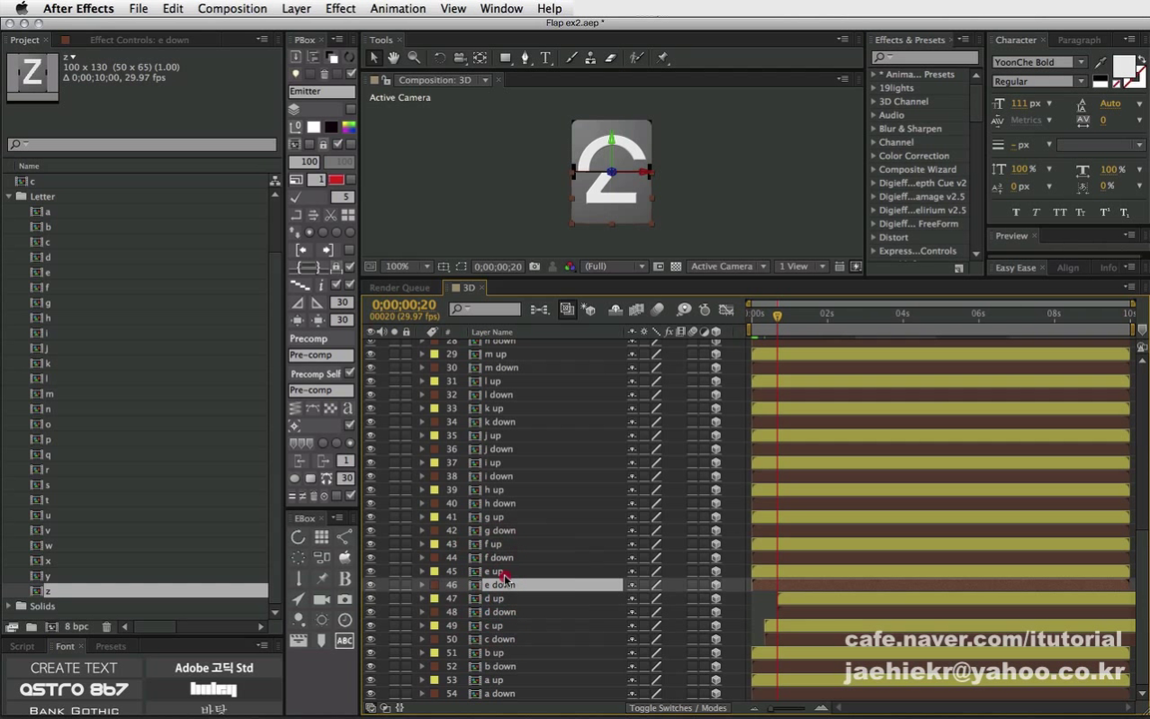
pyautogui.keyDown('shift'); pyautogui.click(497, 571); pyautogui.keyUp('shift')
pyautogui.hotkey('ctrl', 'Down')
pyautogui.hotkey('ctrl', 'shift', 'Down')
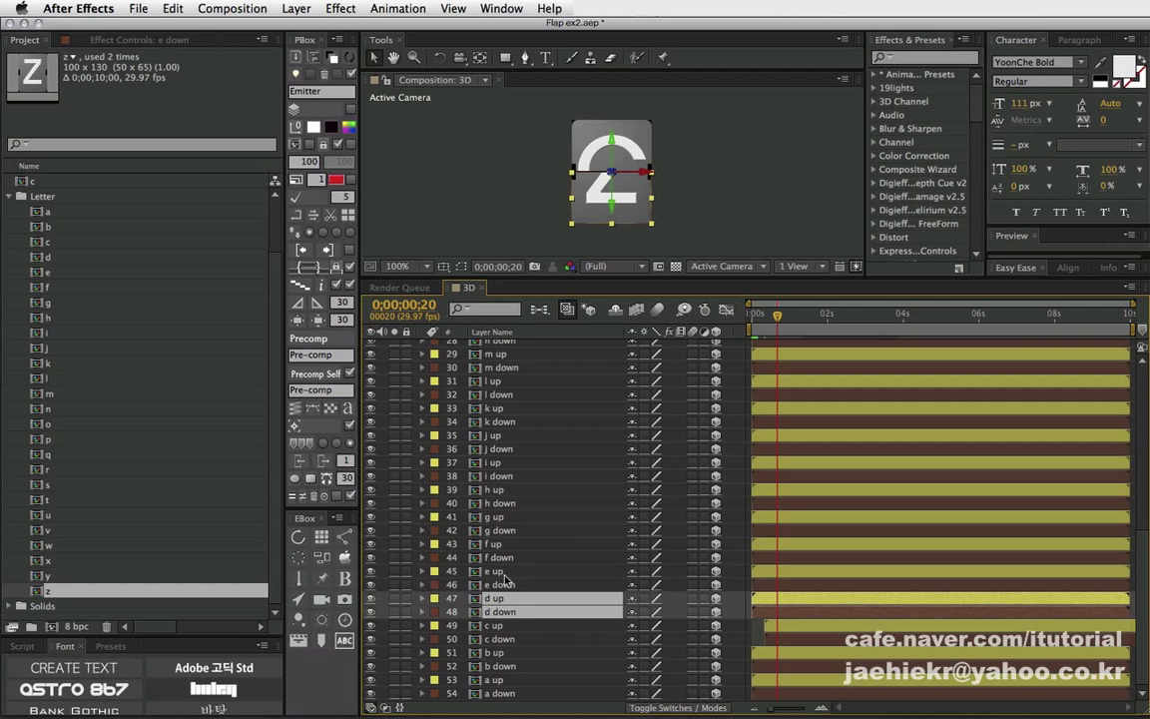
pyautogui.hotkey('ctrl', 'Down')
pyautogui.hotkey('ctrl', 'shift', 'Down')
pyautogui.hotkey('shift', 'pageup')
pyautogui.click(531, 600)
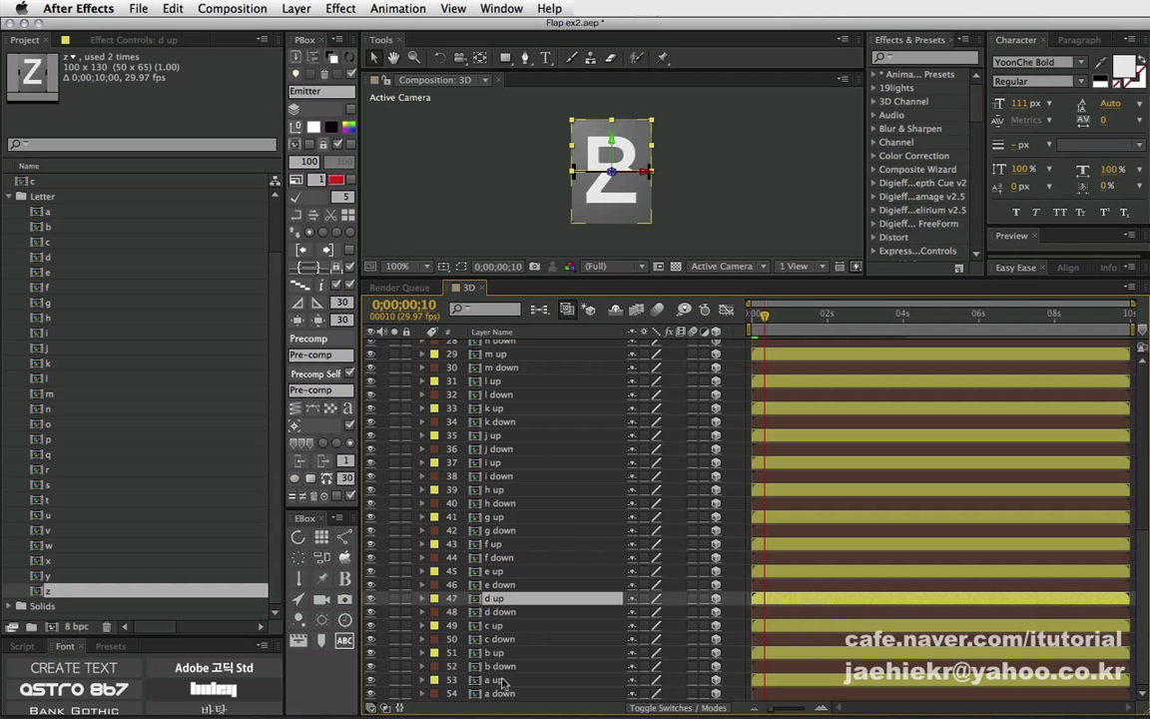
pyautogui.scroll(10, 530, 593)
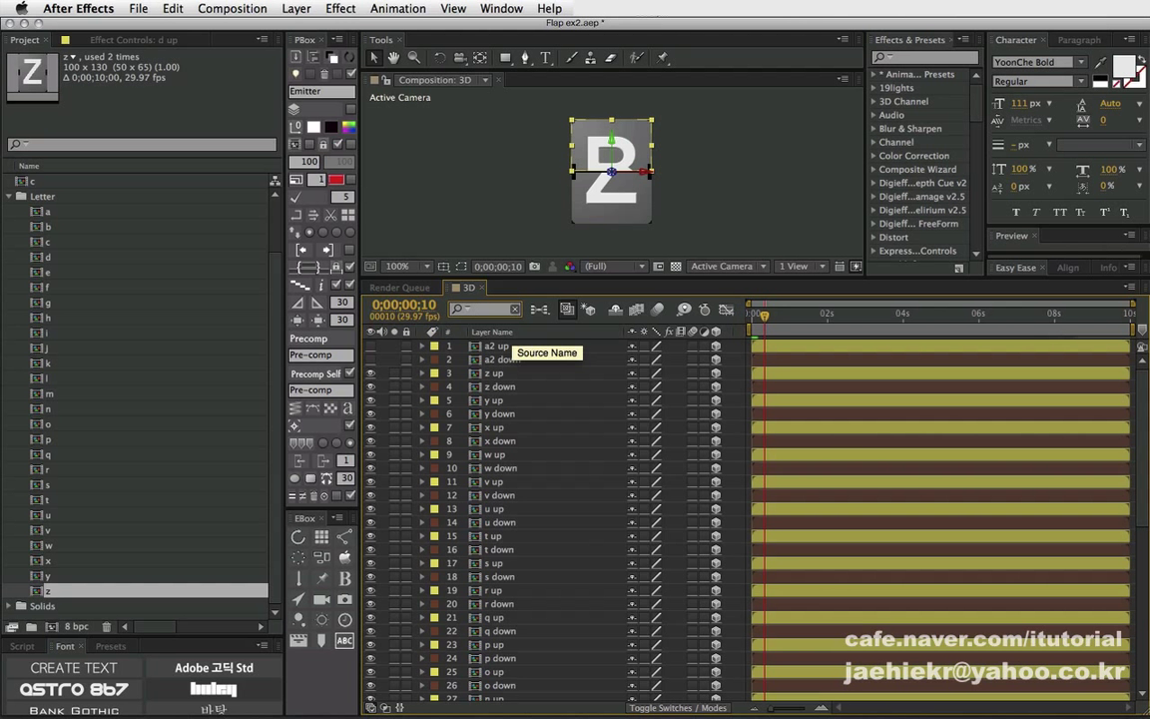
# Filter the timeline layers by the name 'down'.
pyautogui.write('up')
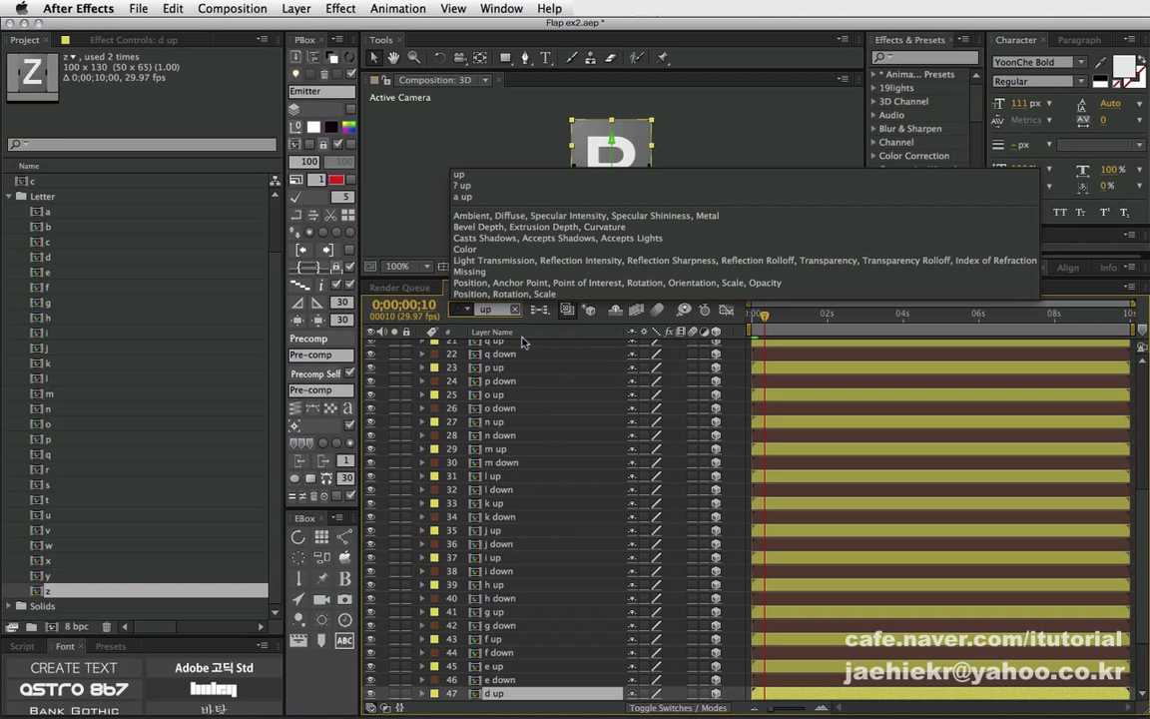
pyautogui.click(496, 309)
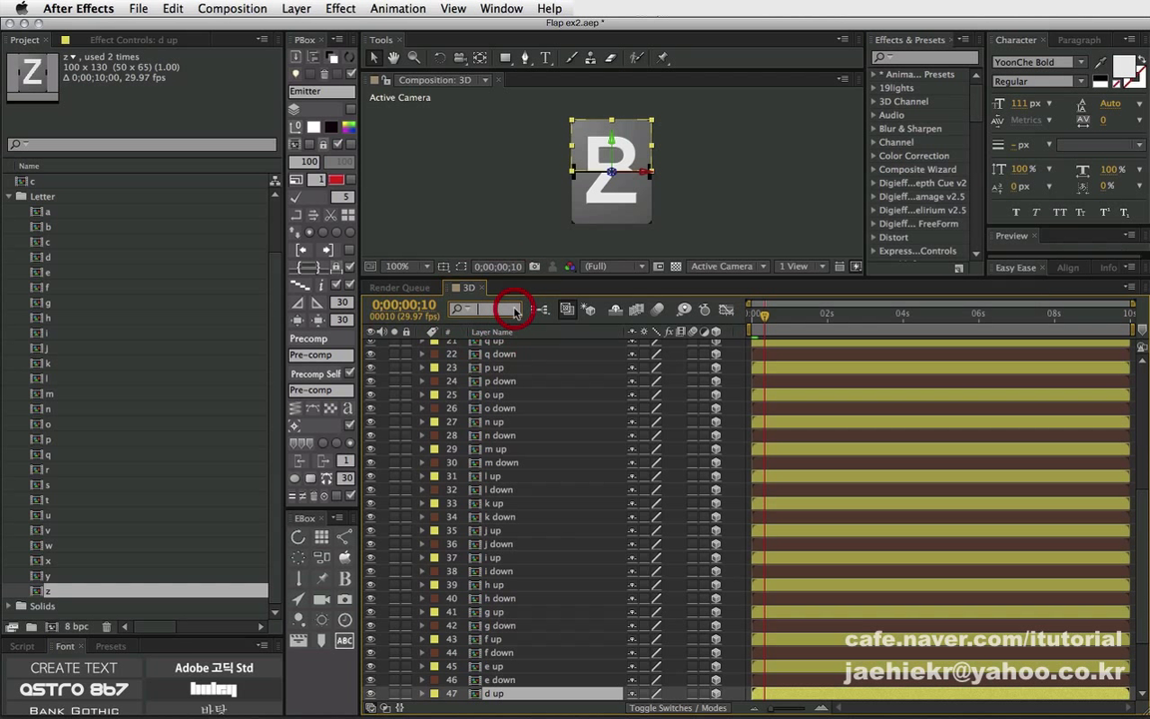
pyautogui.doubleClick(496, 310)
pyautogui.press('BackSpace')
pyautogui.write('d')
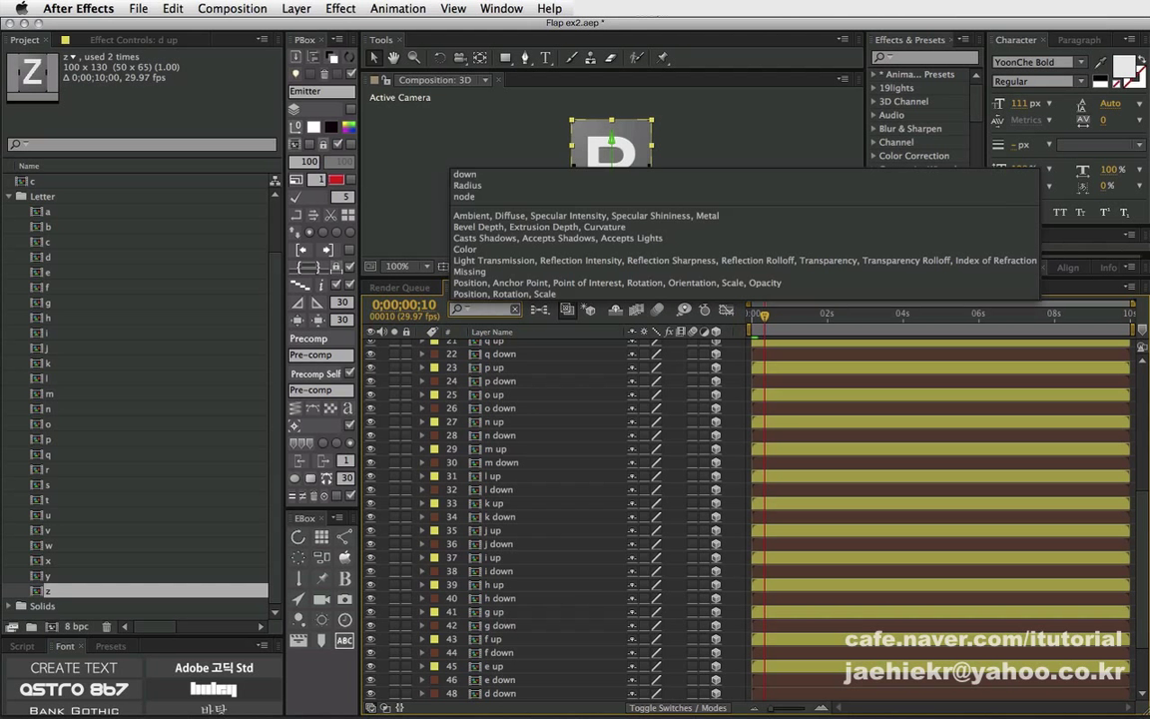
pyautogui.write('own')
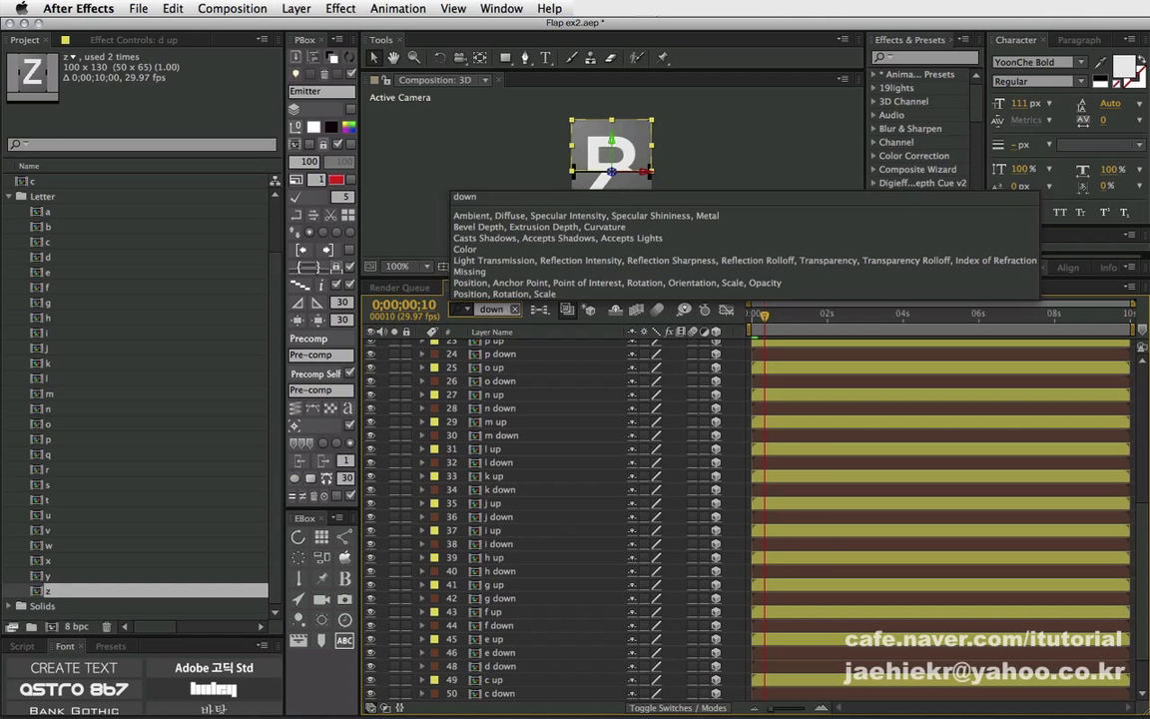
pyautogui.click(547, 439)
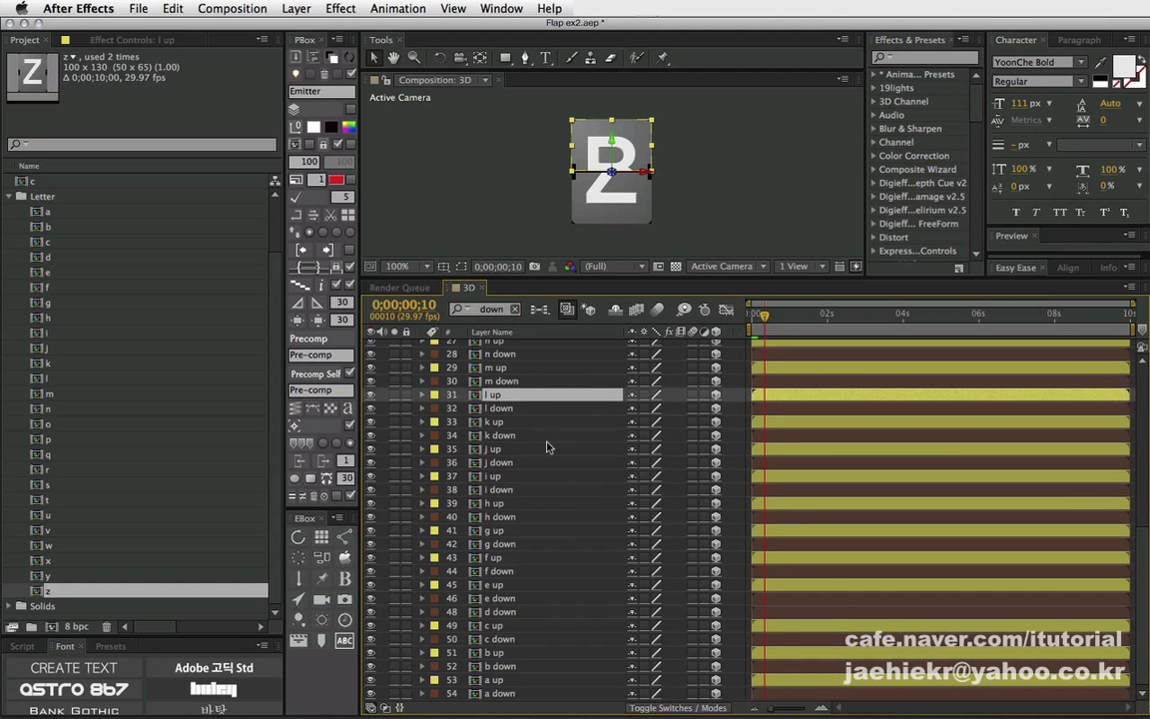
pyautogui.scroll(5, 548, 446)
pyautogui.click(492, 325)
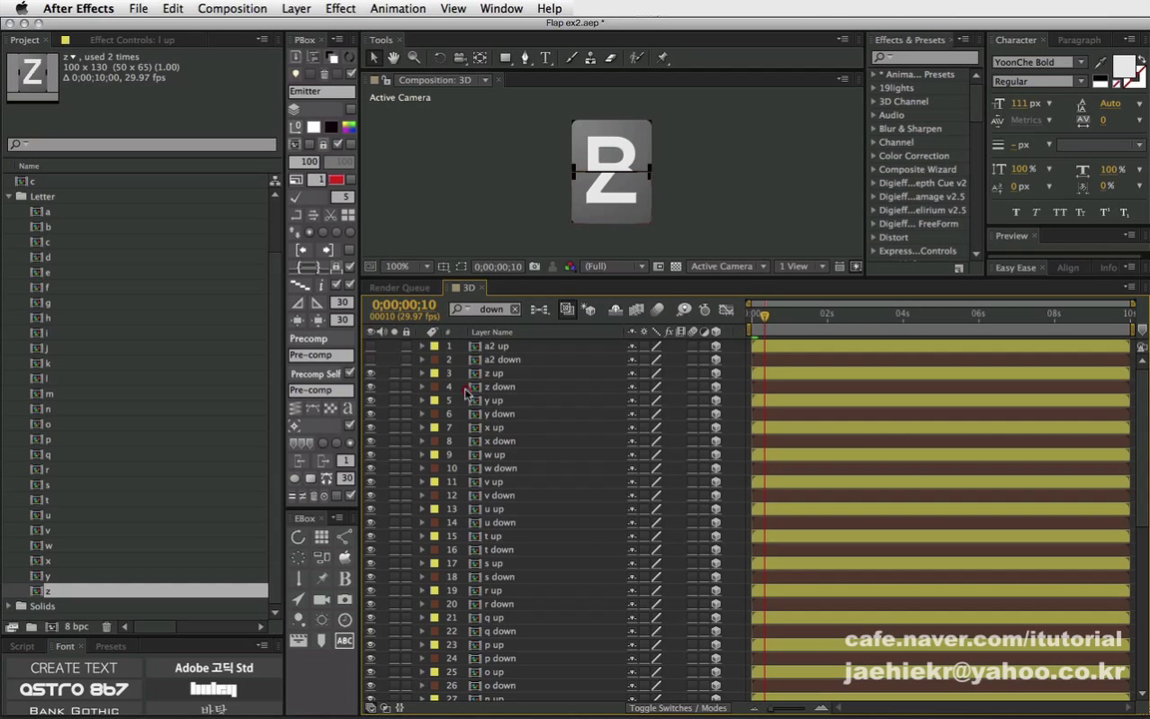
pyautogui.click(513, 310)
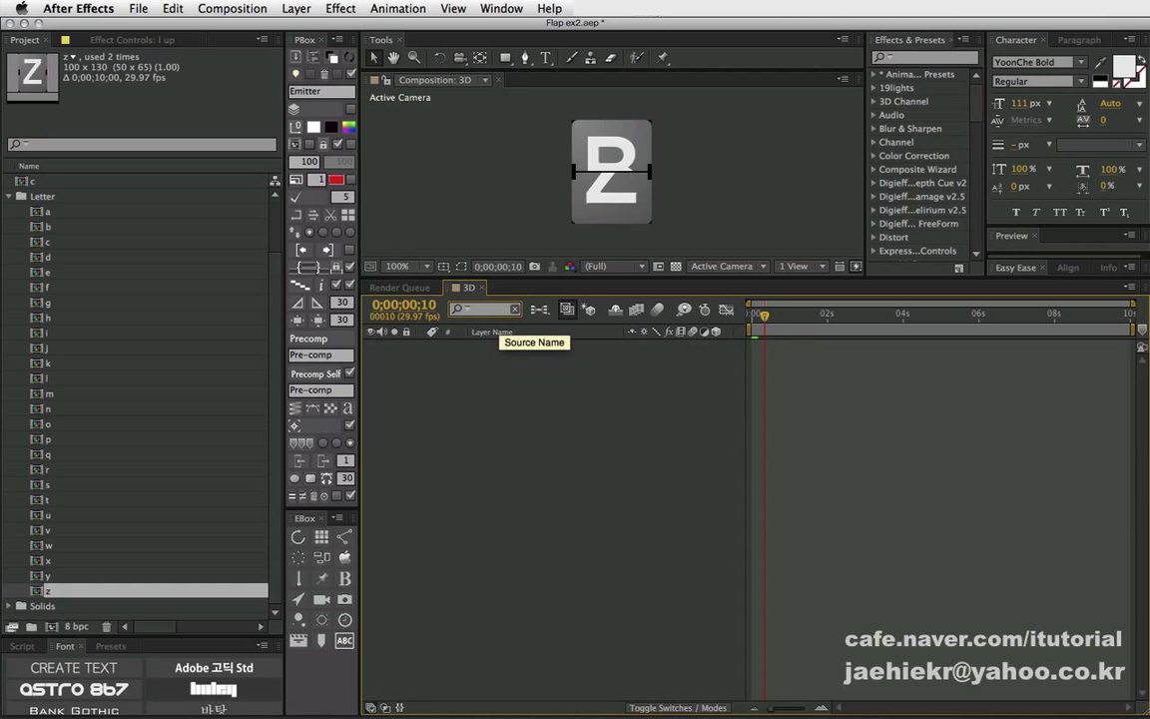
pyautogui.write('down')
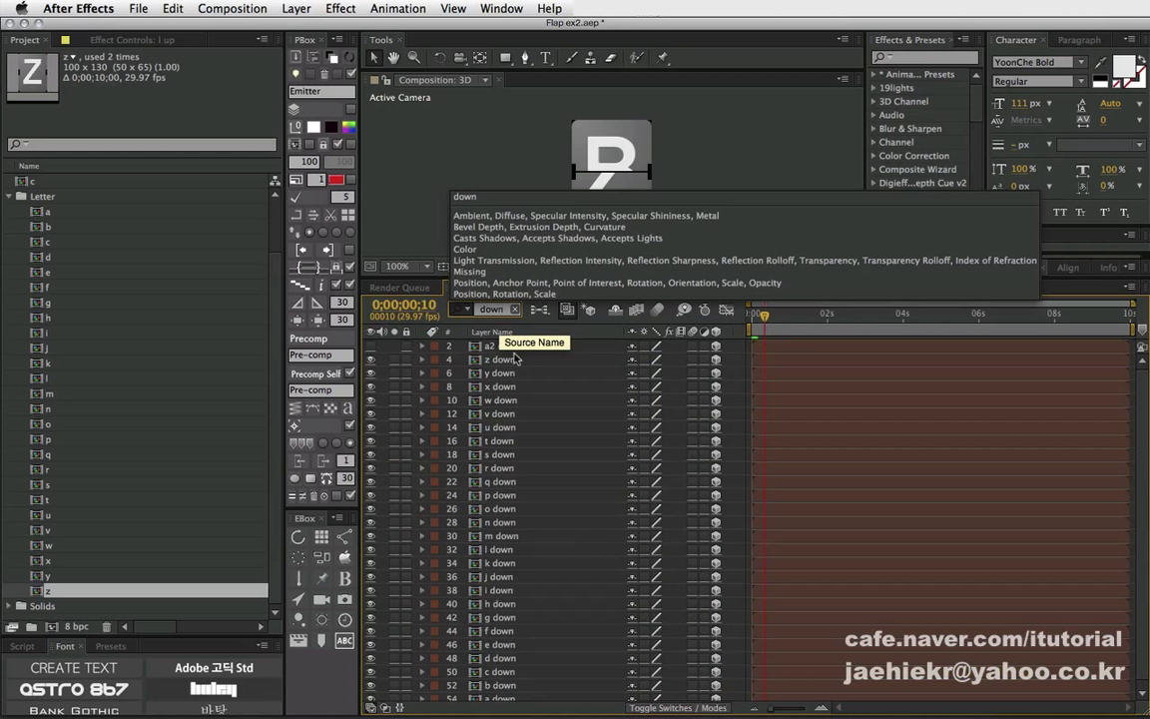
# Stagger the z down through c down layers 10 frames apart with Layer Shift Trim.
pyautogui.scroll(-1, 577, 540)
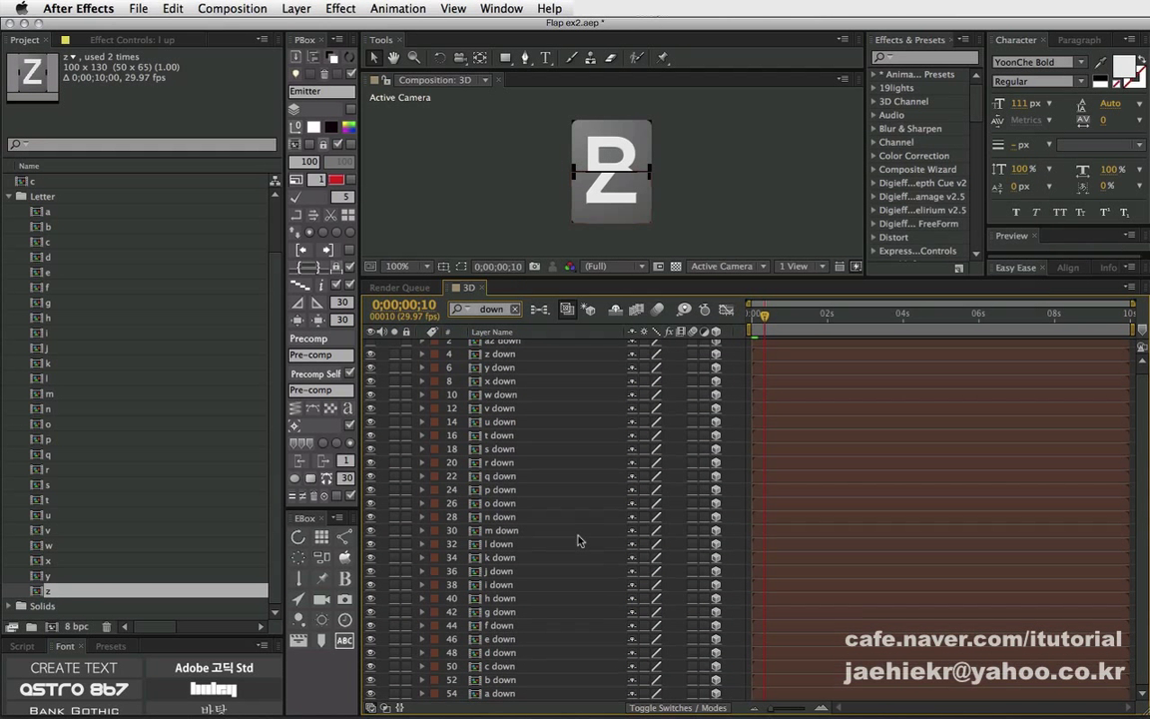
pyautogui.click(500, 653)
pyautogui.scroll(1, 499, 653)
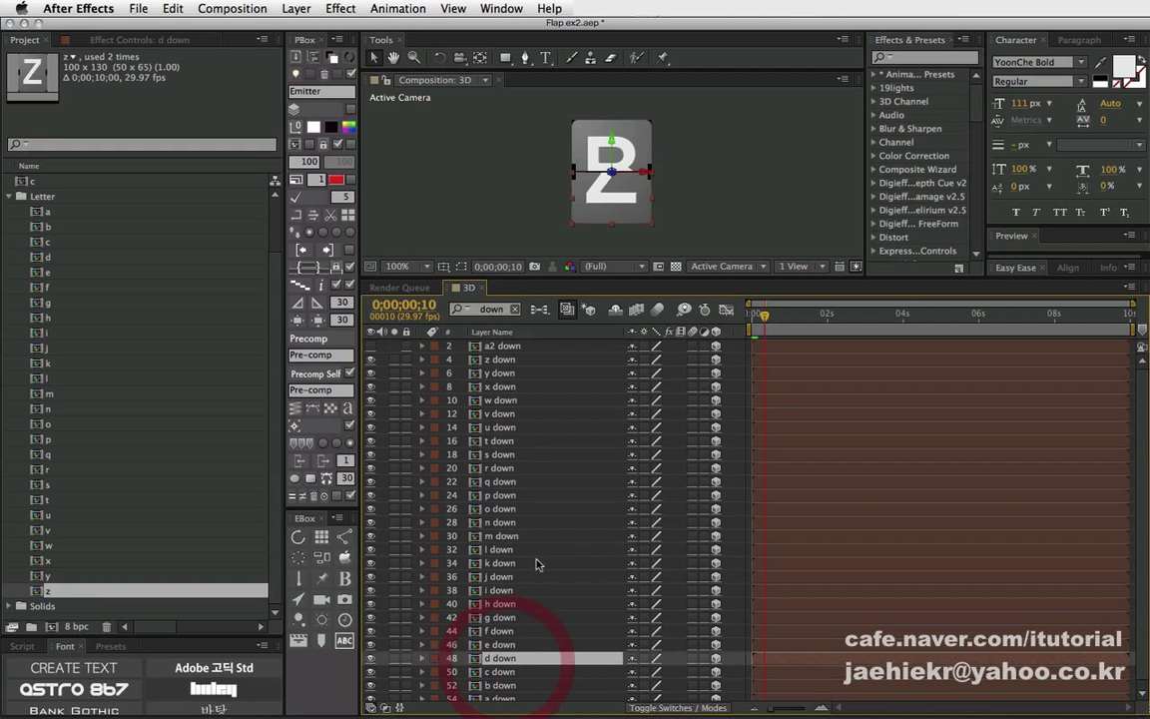
pyautogui.click(499, 672)
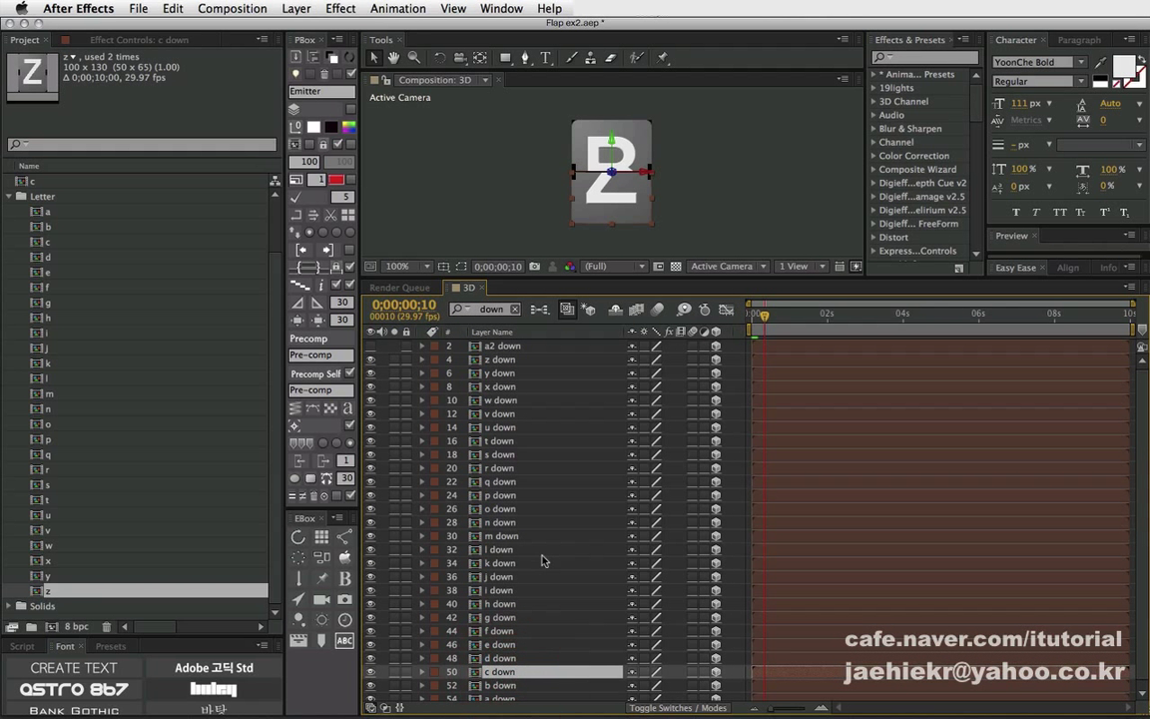
pyautogui.keyDown('shift'); pyautogui.click(505, 361); pyautogui.keyUp('shift')
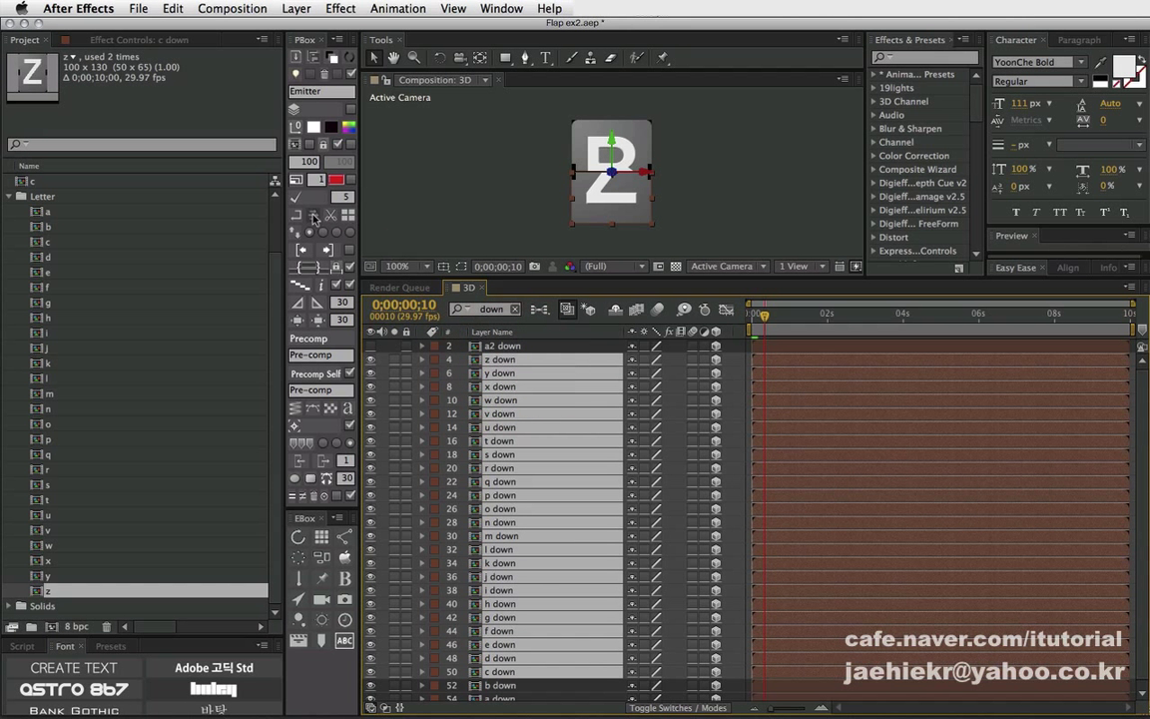
pyautogui.click(310, 213)
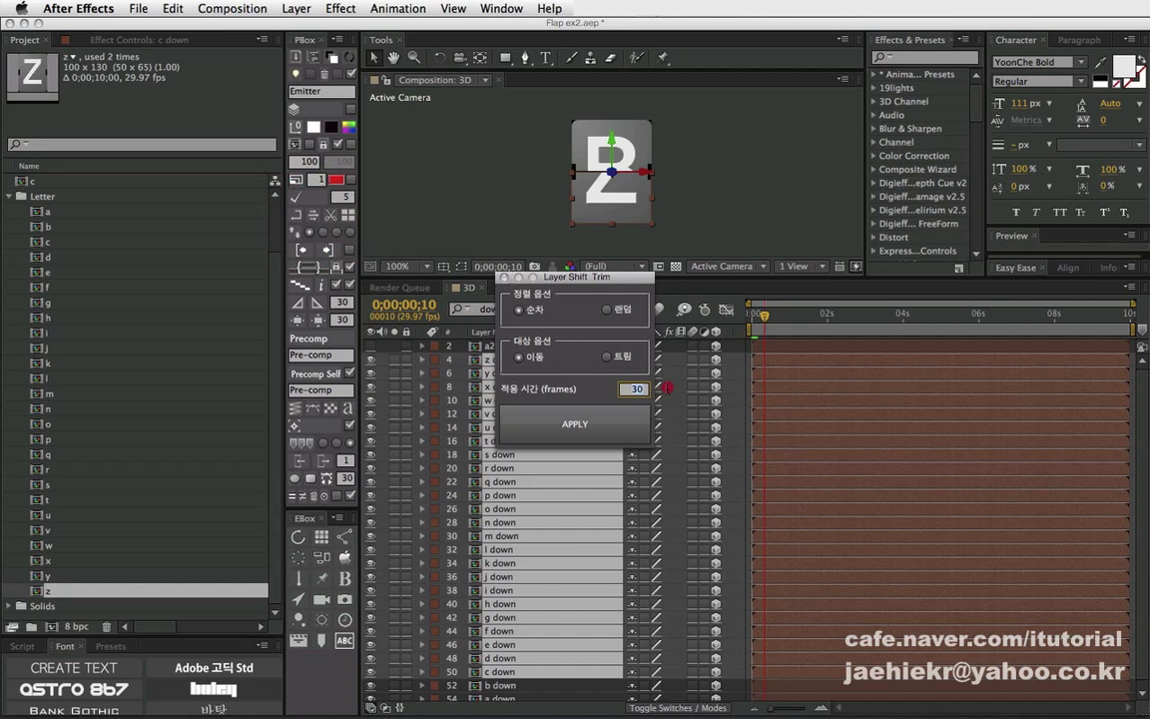
pyautogui.doubleClick(635, 388)
pyautogui.write('10')
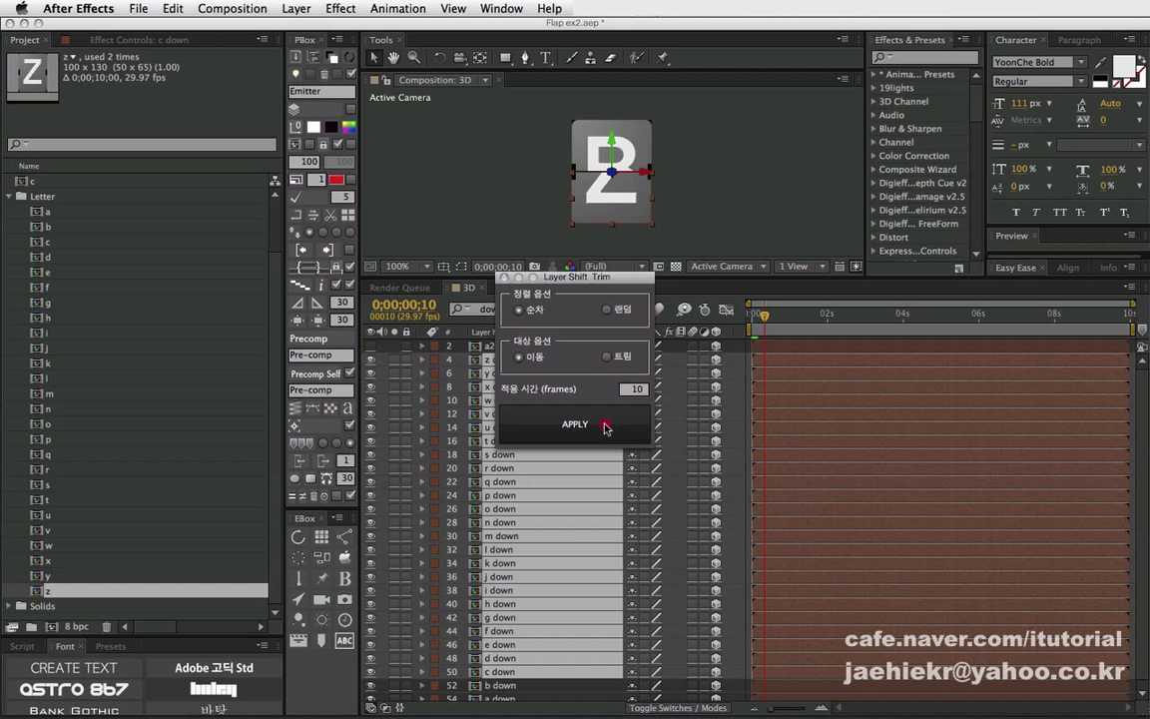
pyautogui.click(604, 424)
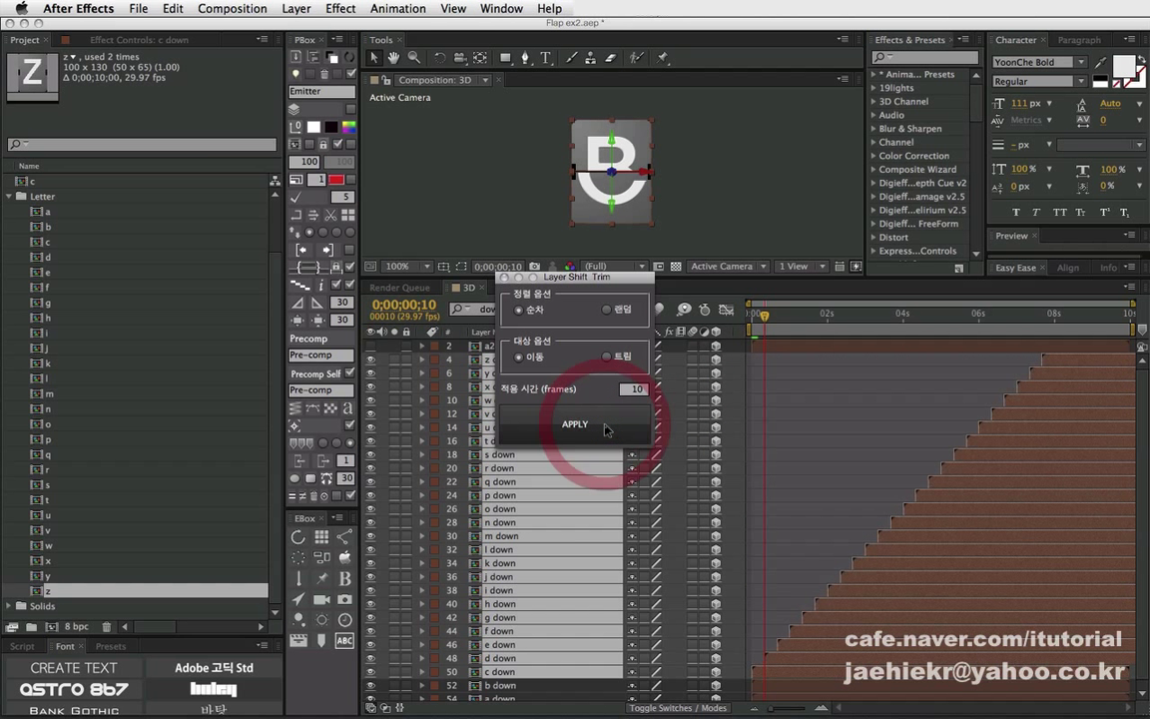
pyautogui.click(505, 278)
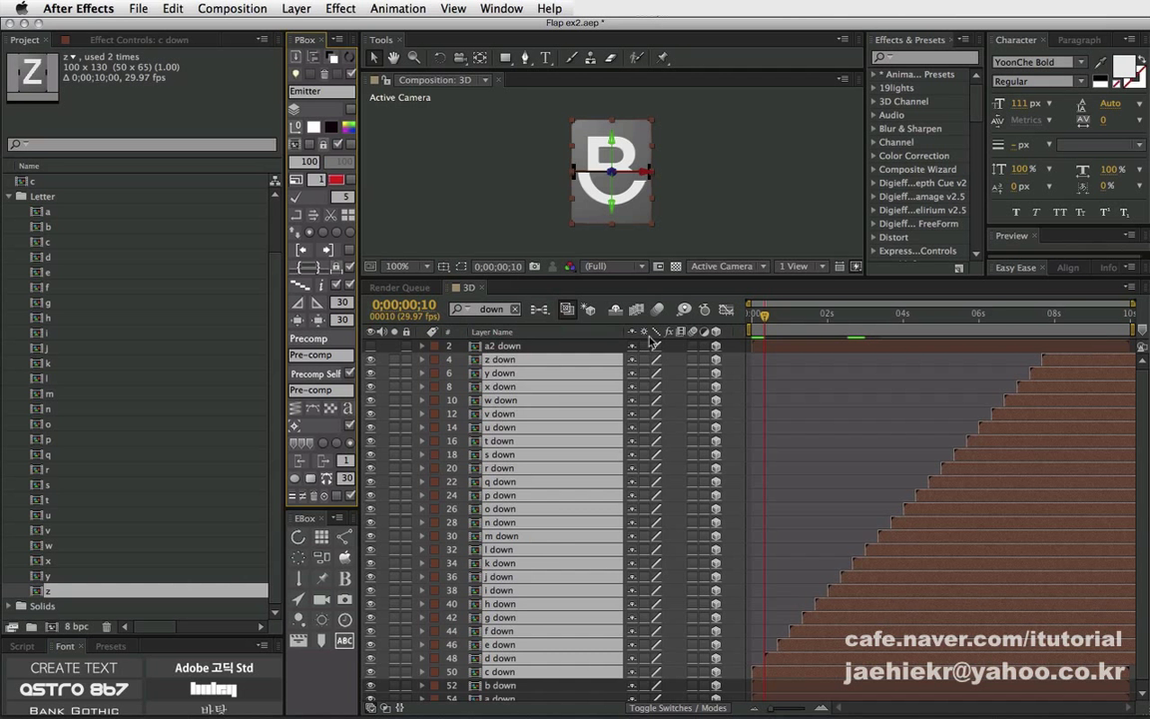
pyautogui.click(460, 392)
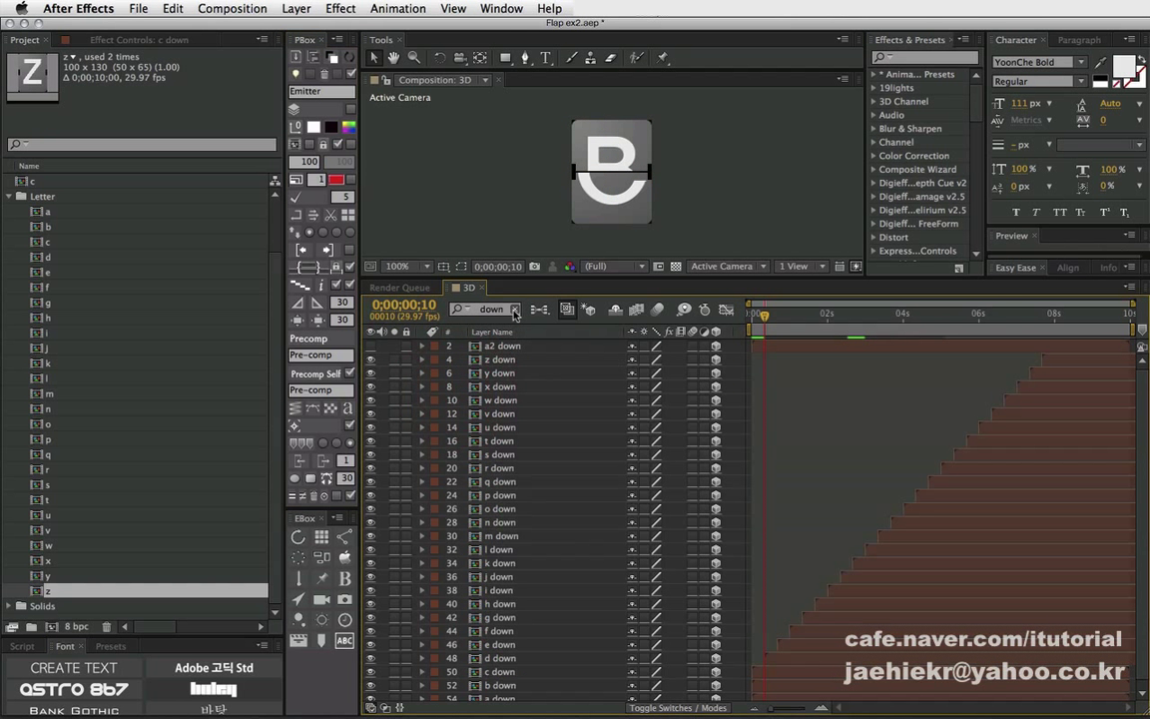
# Filter by 'up', stagger z up through c up 10 frames apart, then clear the filter.
pyautogui.click(513, 308)
pyautogui.click(485, 308)
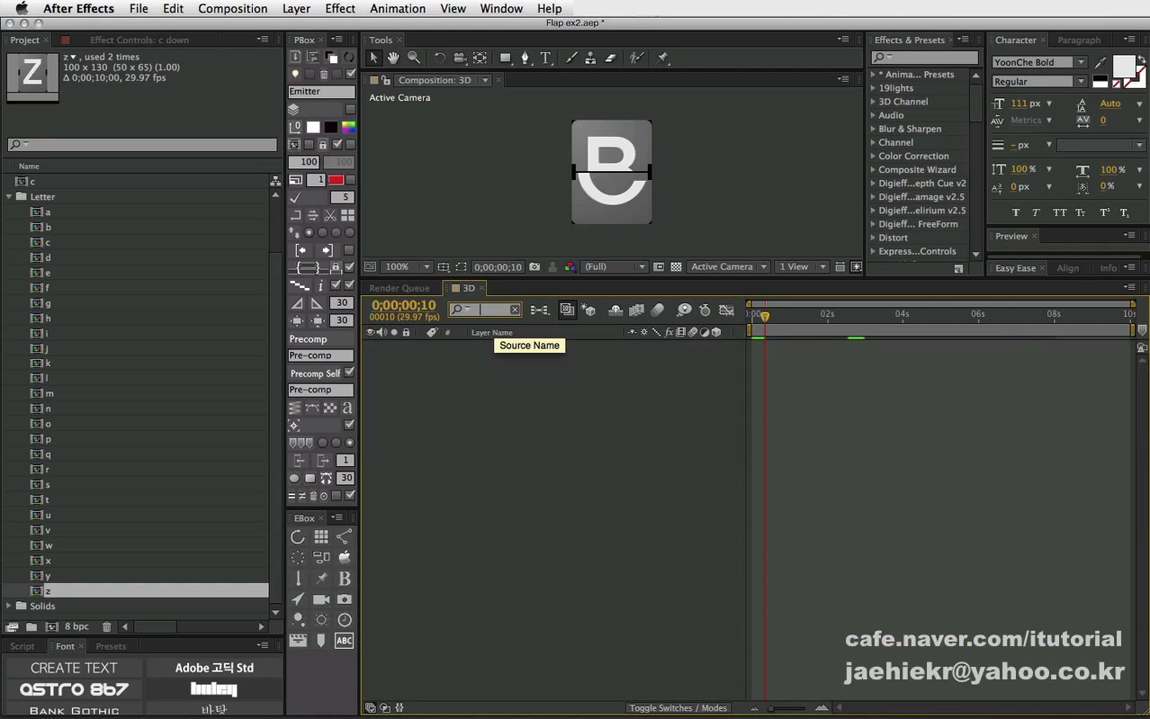
pyautogui.write('up')
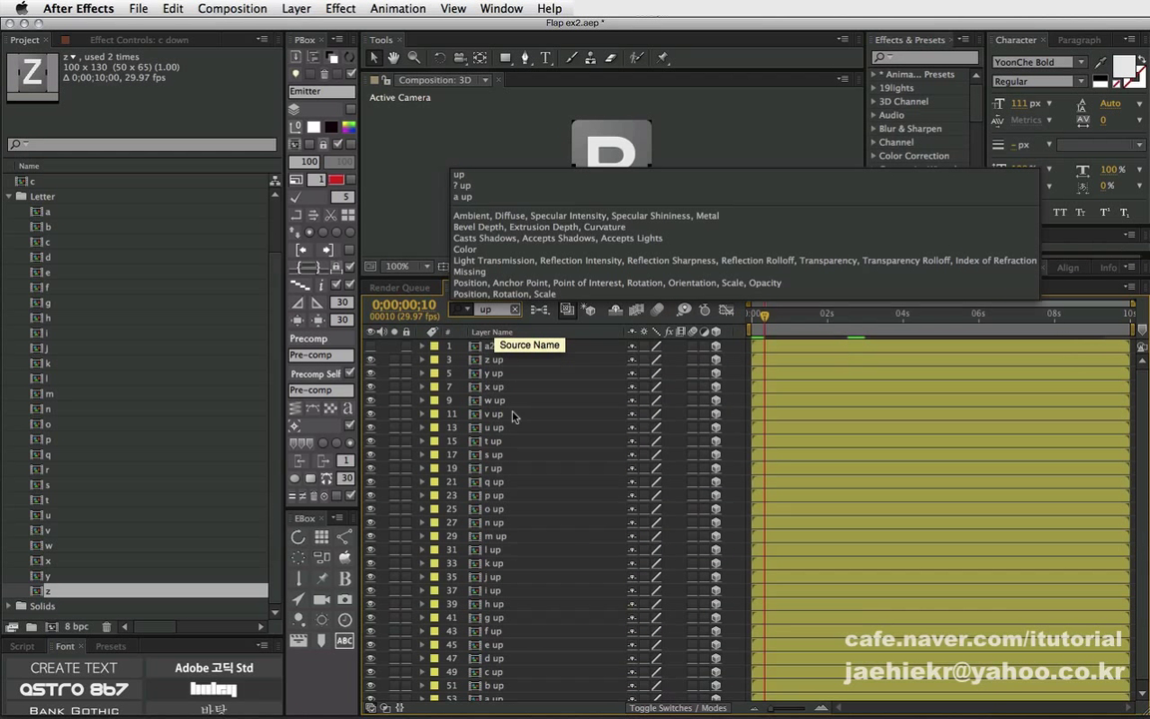
pyautogui.hotkey('ctrl', 'a')
pyautogui.click(497, 674)
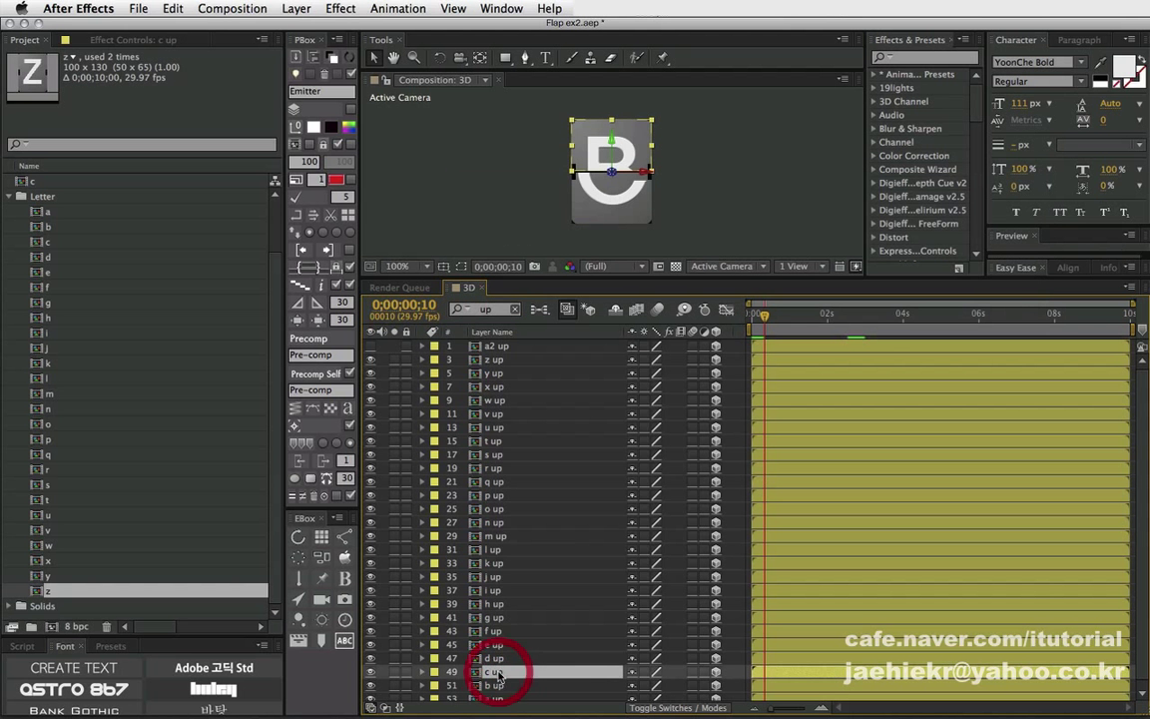
pyautogui.keyDown('shift'); pyautogui.click(496, 362); pyautogui.keyUp('shift')
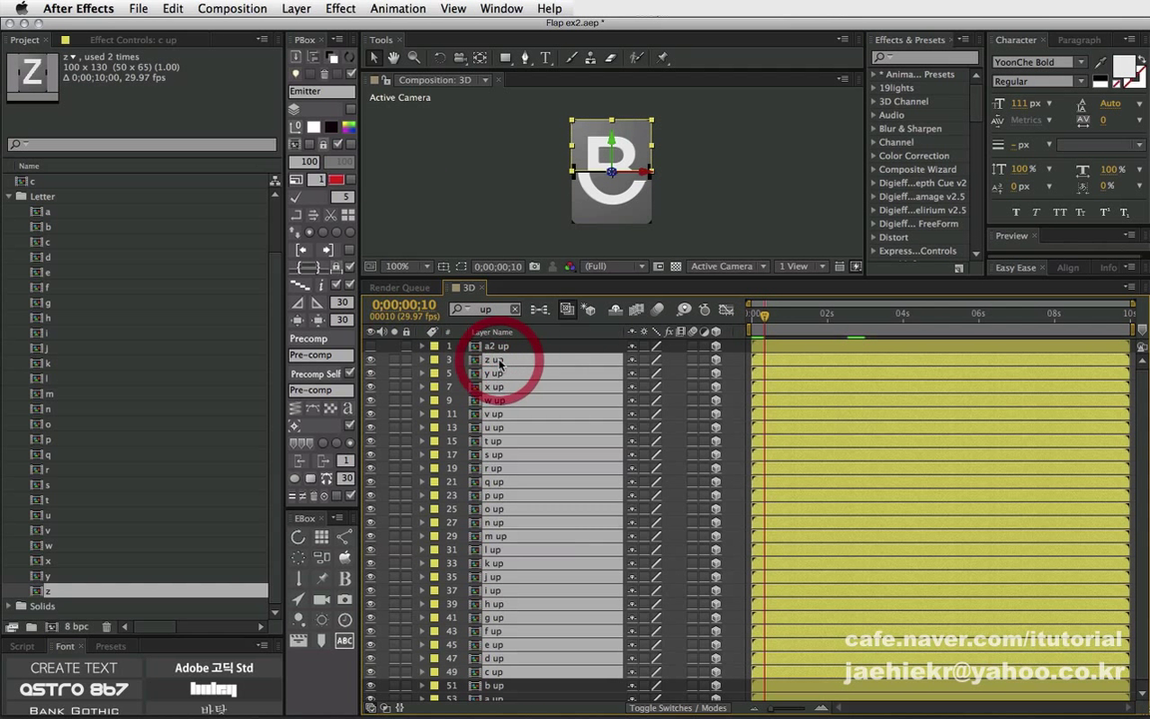
pyautogui.click(313, 214)
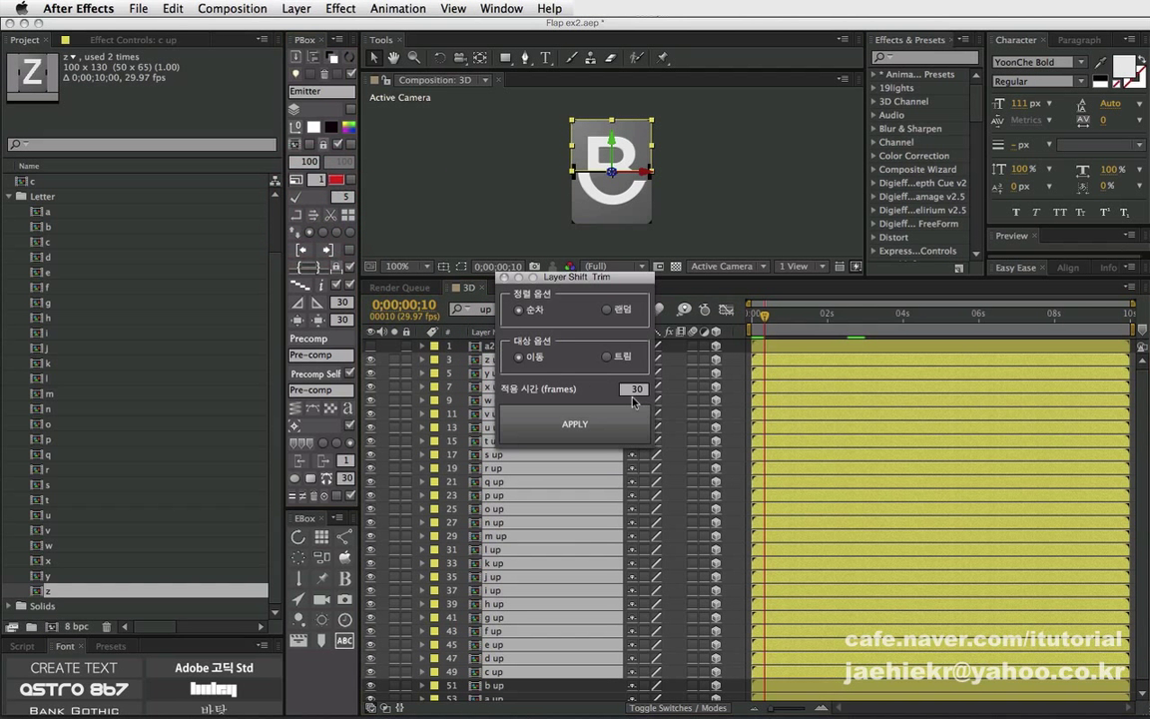
pyautogui.click(636, 388)
pyautogui.write('10')
pyautogui.click(603, 428)
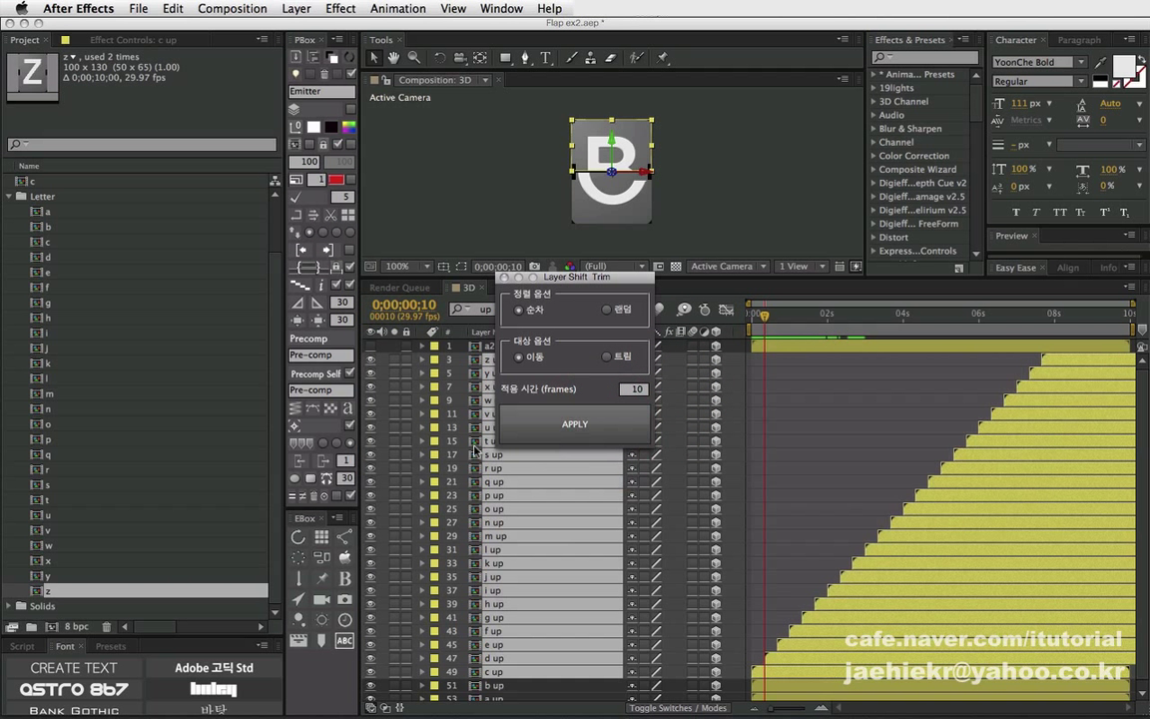
pyautogui.click(417, 397)
pyautogui.click(504, 279)
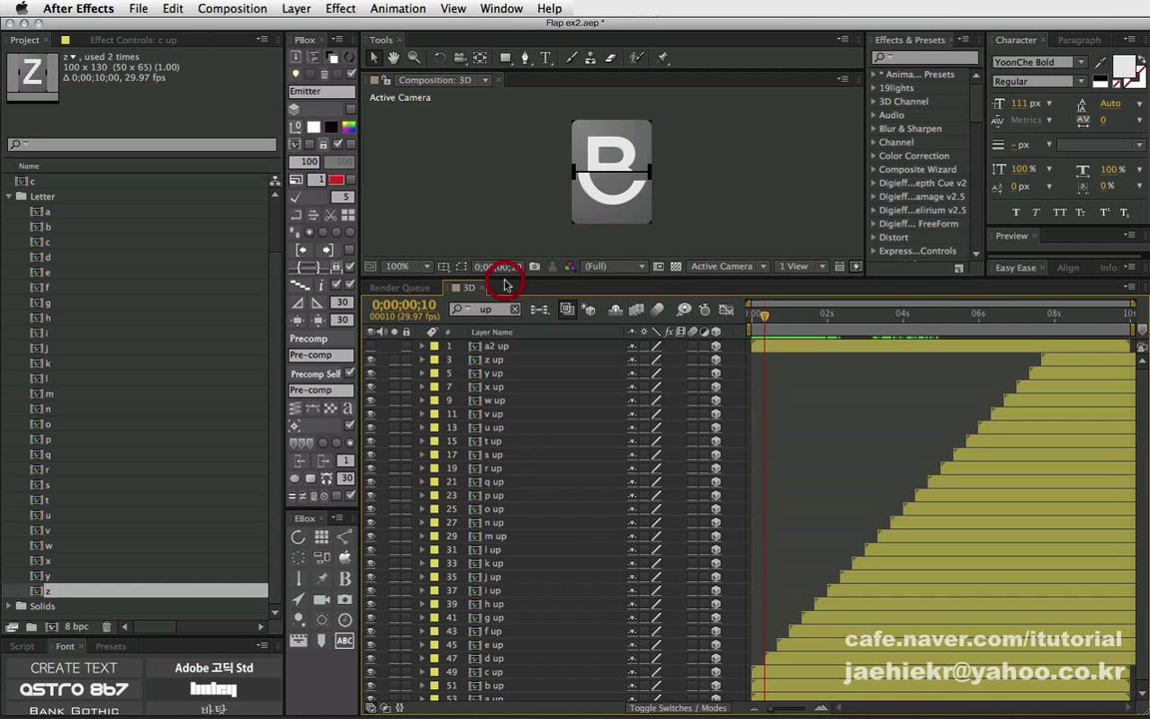
pyautogui.click(514, 308)
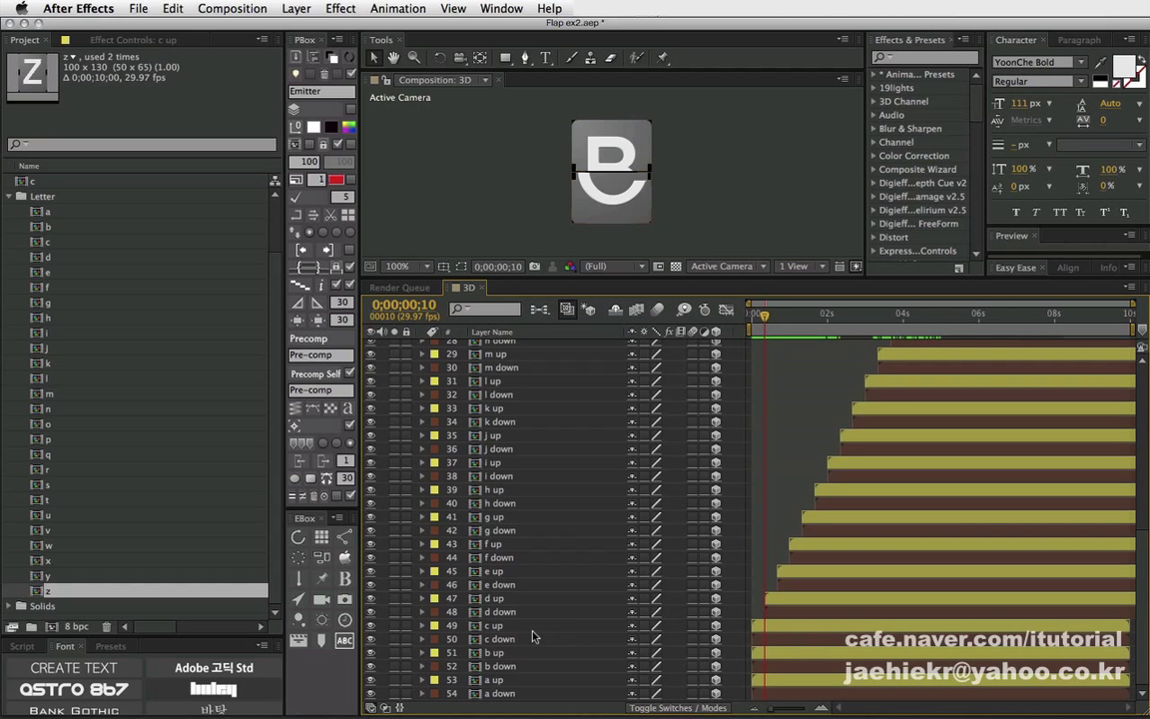
# Shift the z up through c down layers one 10-frame step later.
pyautogui.click(500, 626)
pyautogui.keyDown('shift'); pyautogui.click(506, 639); pyautogui.keyUp('shift')
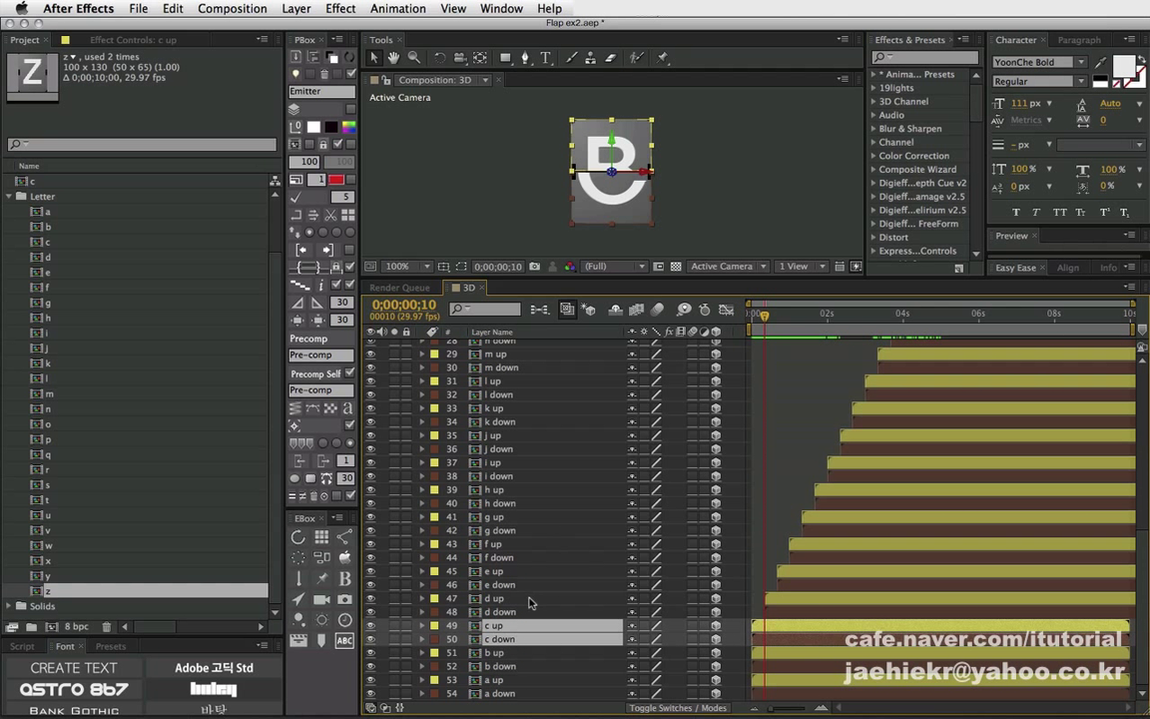
pyautogui.click(505, 639)
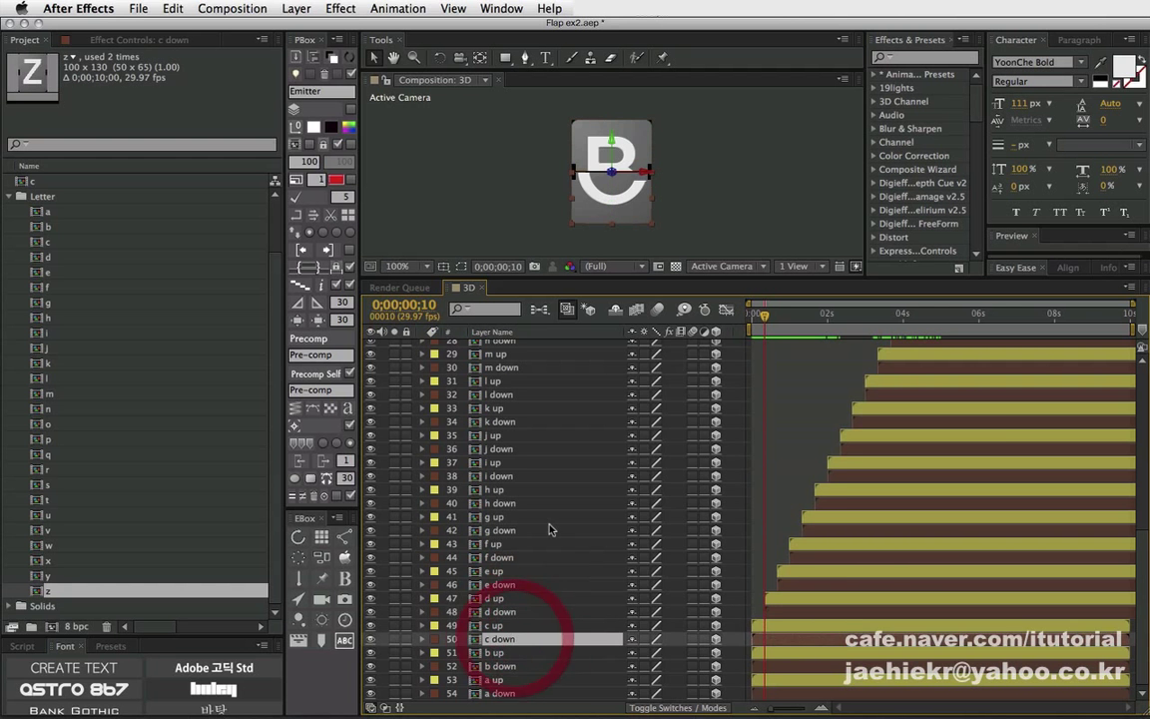
pyautogui.scroll(5, 550, 529)
pyautogui.keyDown('shift'); pyautogui.click(496, 372); pyautogui.keyUp('shift')
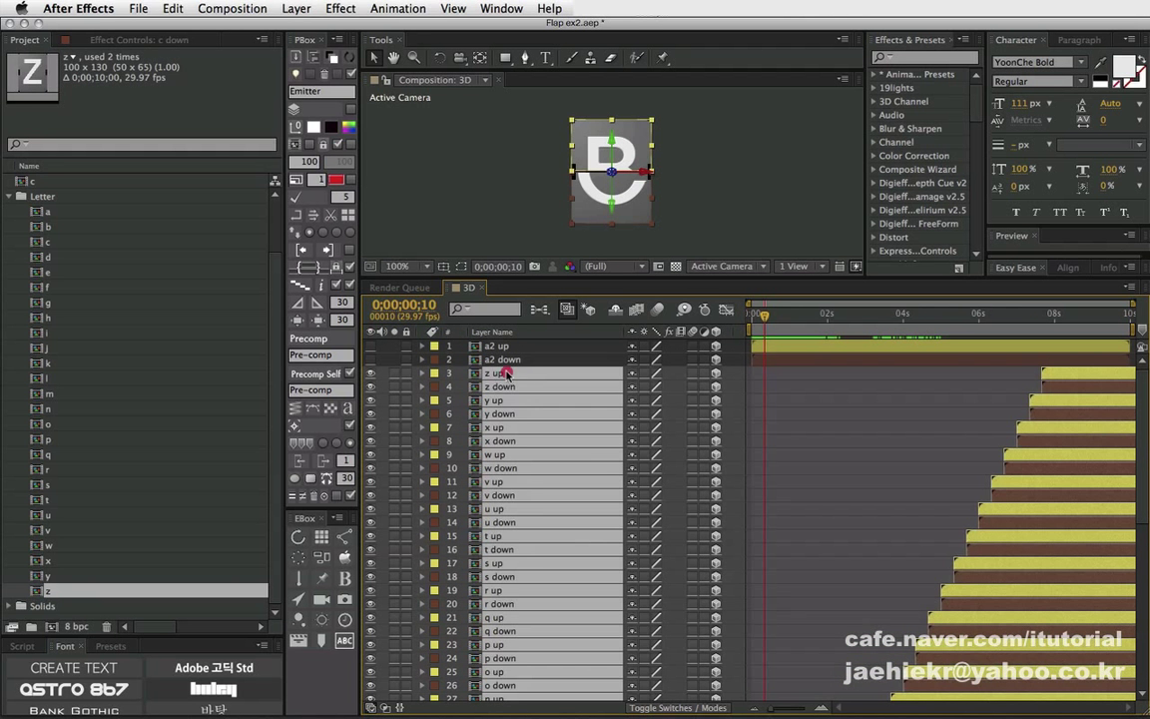
pyautogui.scroll(-9, 592, 479)
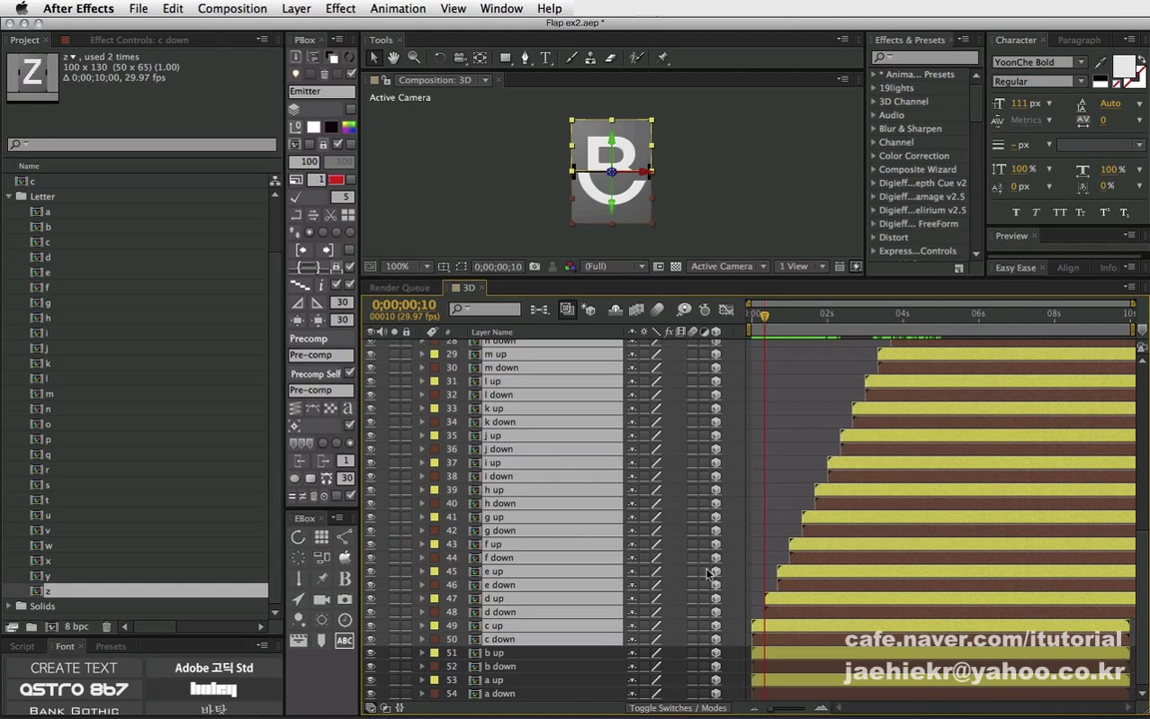
pyautogui.moveTo(761, 626); pyautogui.dragTo(771, 621)
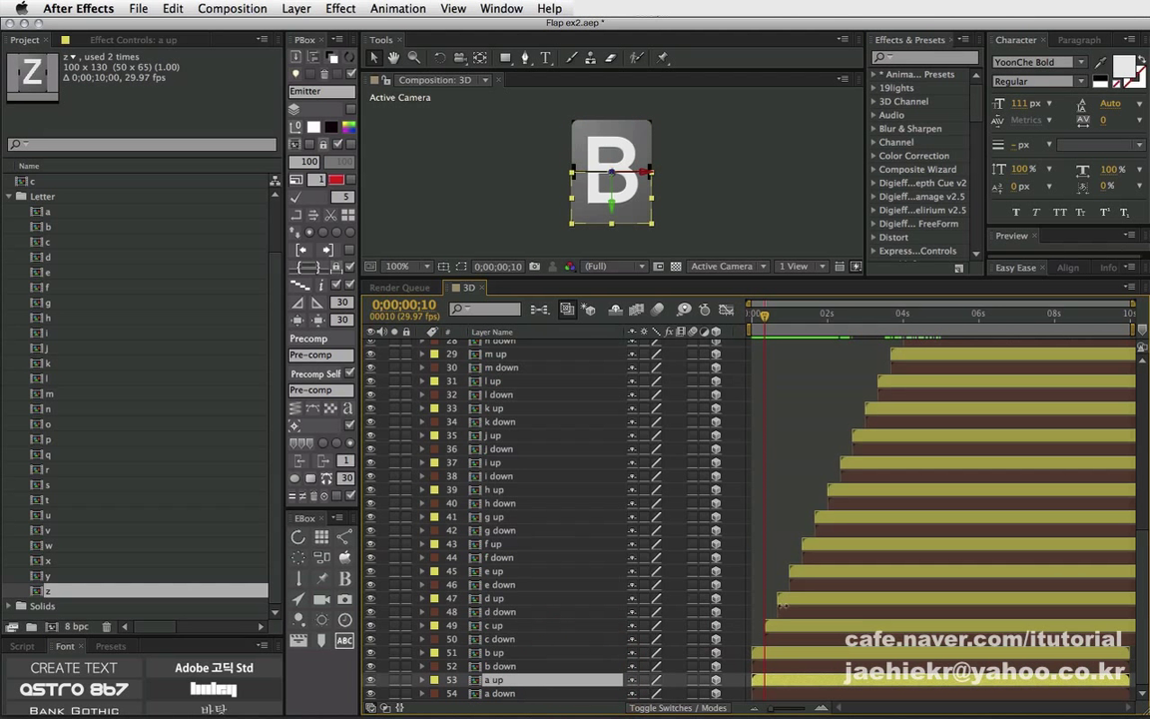
# Scrub to around 2 seconds to preview the C flap flipping.
pyautogui.click(539, 639)
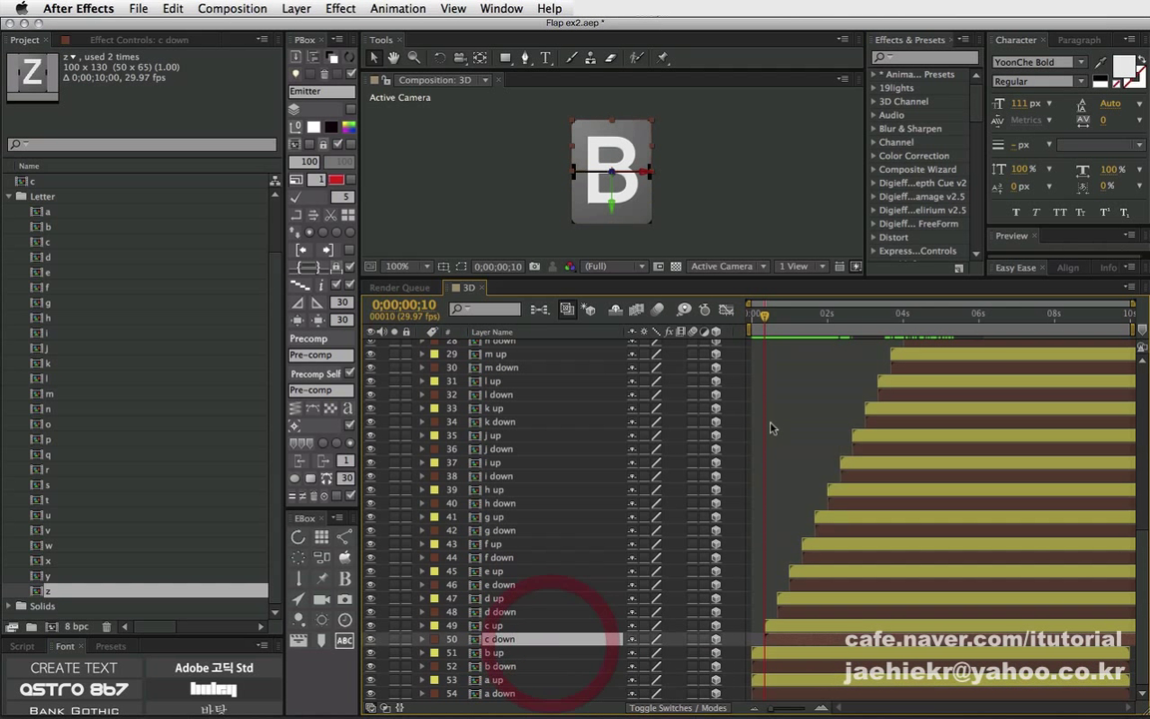
pyautogui.click(770, 320)
pyautogui.moveTo(770, 319); pyautogui.dragTo(935, 322)
# Preview flips up to about 7 seconds and make the a2 up/down layers visible.
pyautogui.scroll(9, 541, 500)
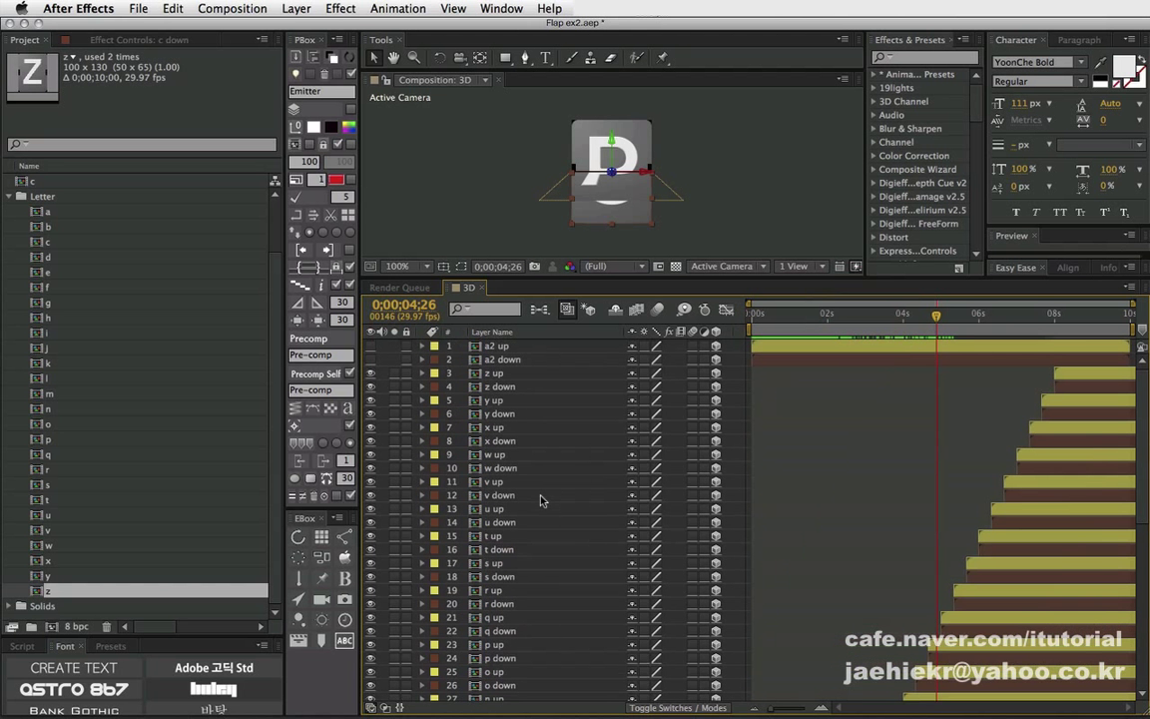
pyautogui.moveTo(963, 316)
pyautogui.mouseDown()
pyautogui.moveTo(1074, 316)
pyautogui.moveTo(1061, 316)
pyautogui.mouseUp()
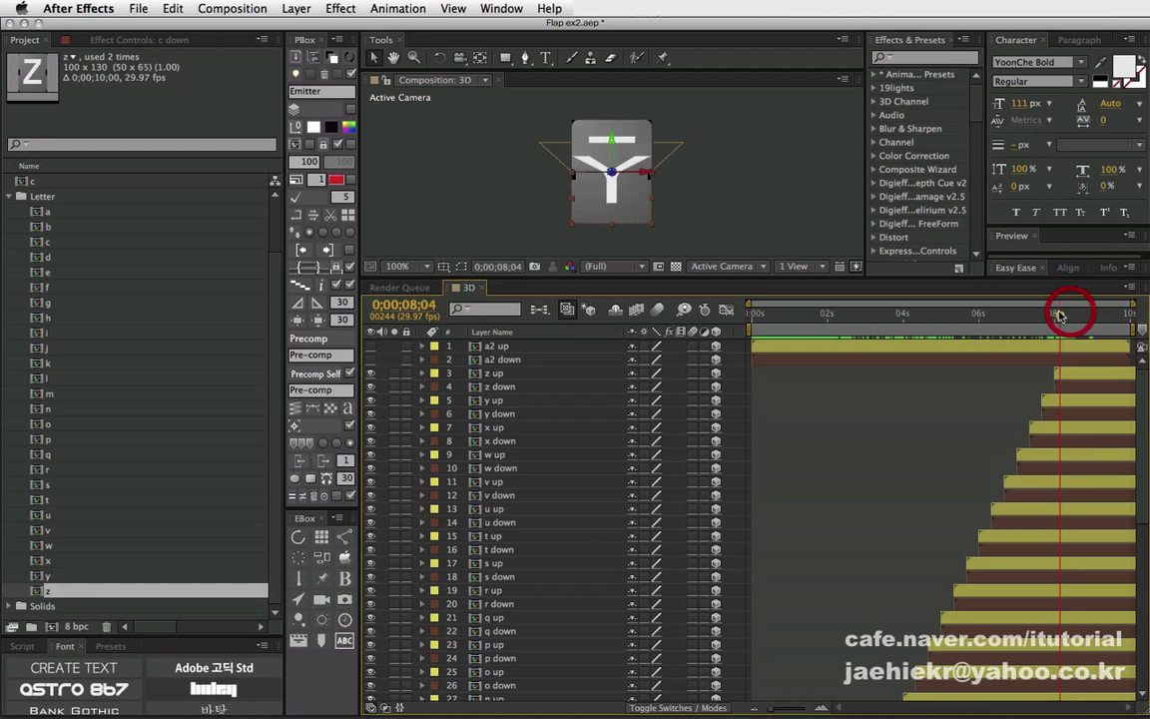
pyautogui.click(503, 346)
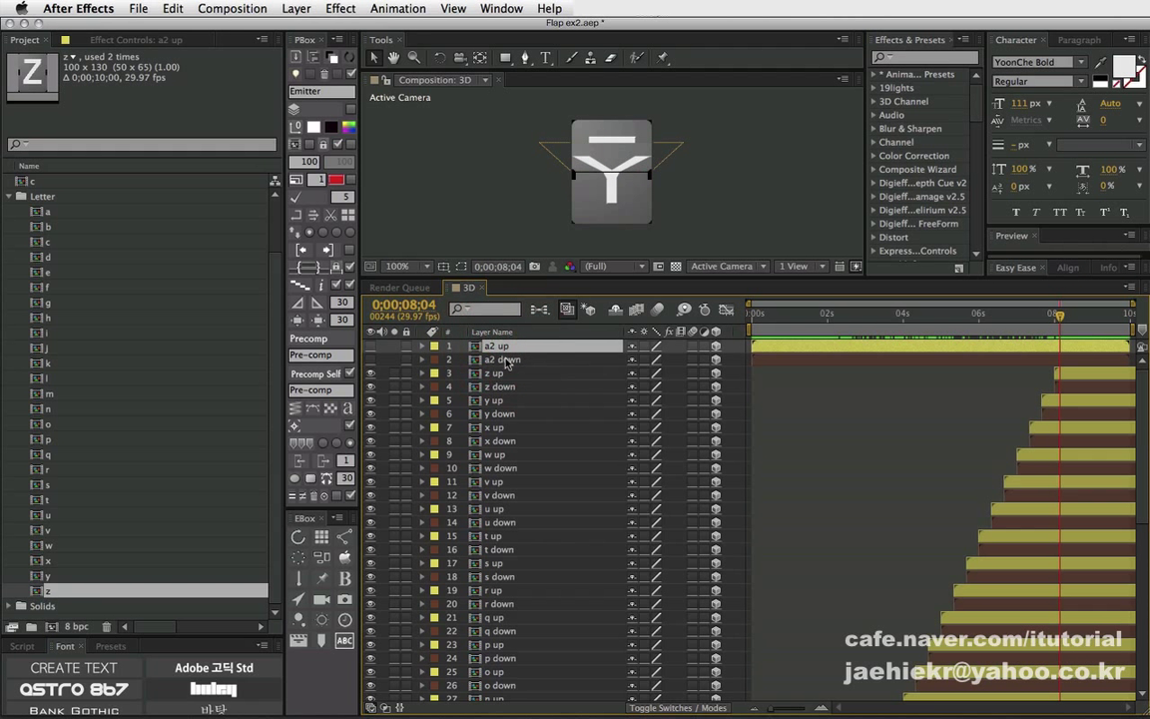
pyautogui.keyDown('shift'); pyautogui.click(505, 359); pyautogui.keyUp('shift')
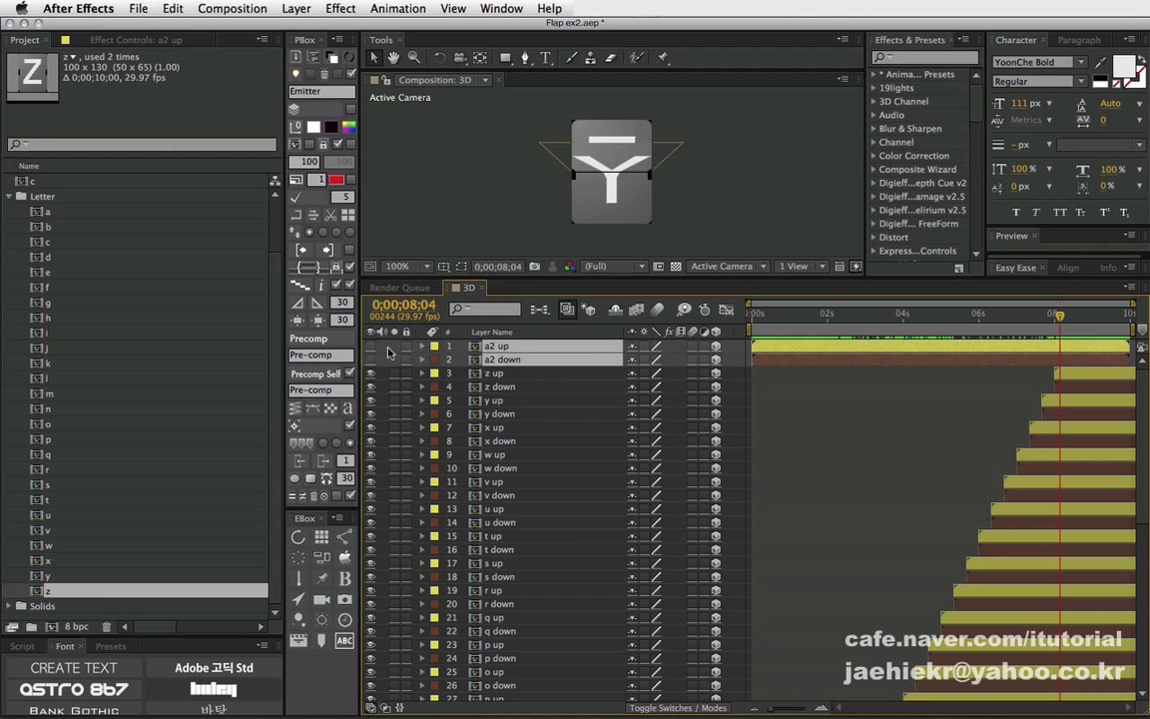
pyautogui.moveTo(372, 346); pyautogui.dragTo(372, 358)
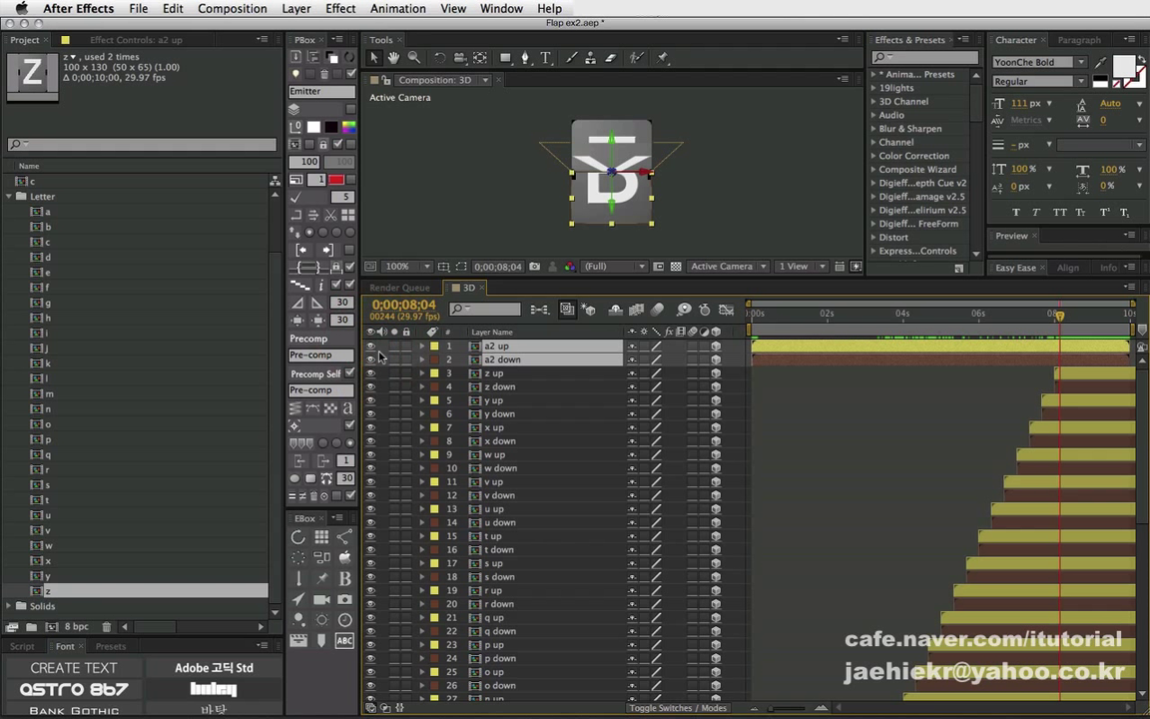
pyautogui.moveTo(1066, 317); pyautogui.dragTo(1055, 316)
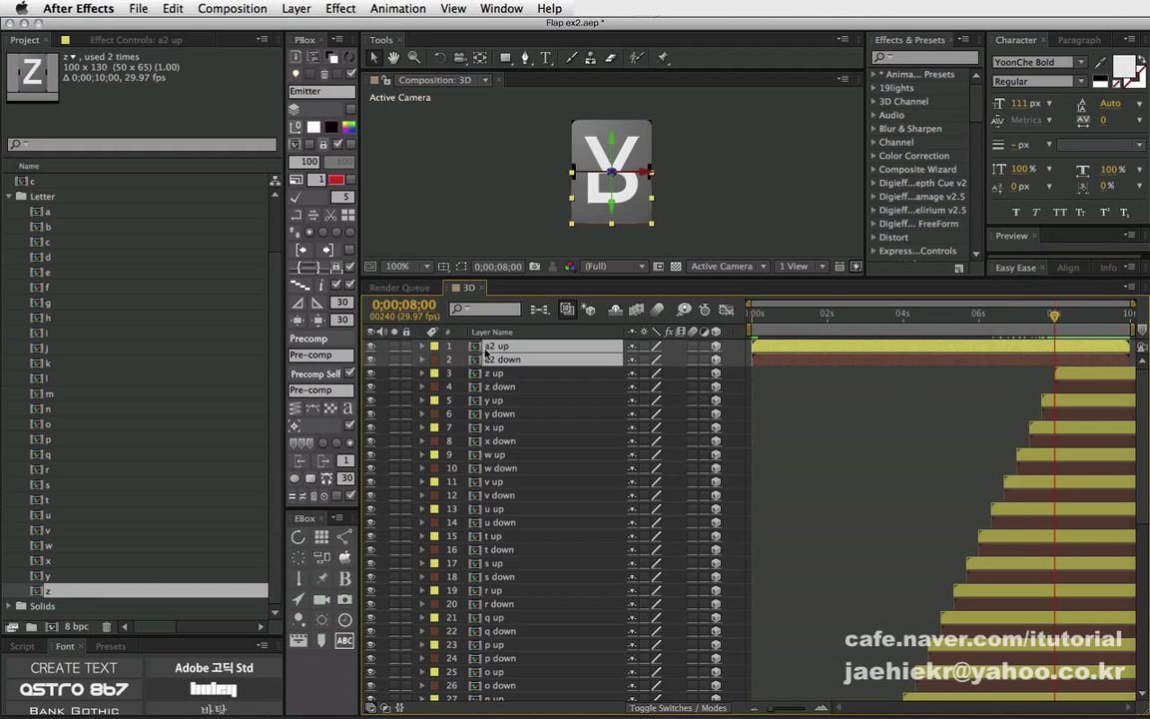
# Replace the a2 layers' source with the a comp and start them at 8;10.
pyautogui.click(43, 214)
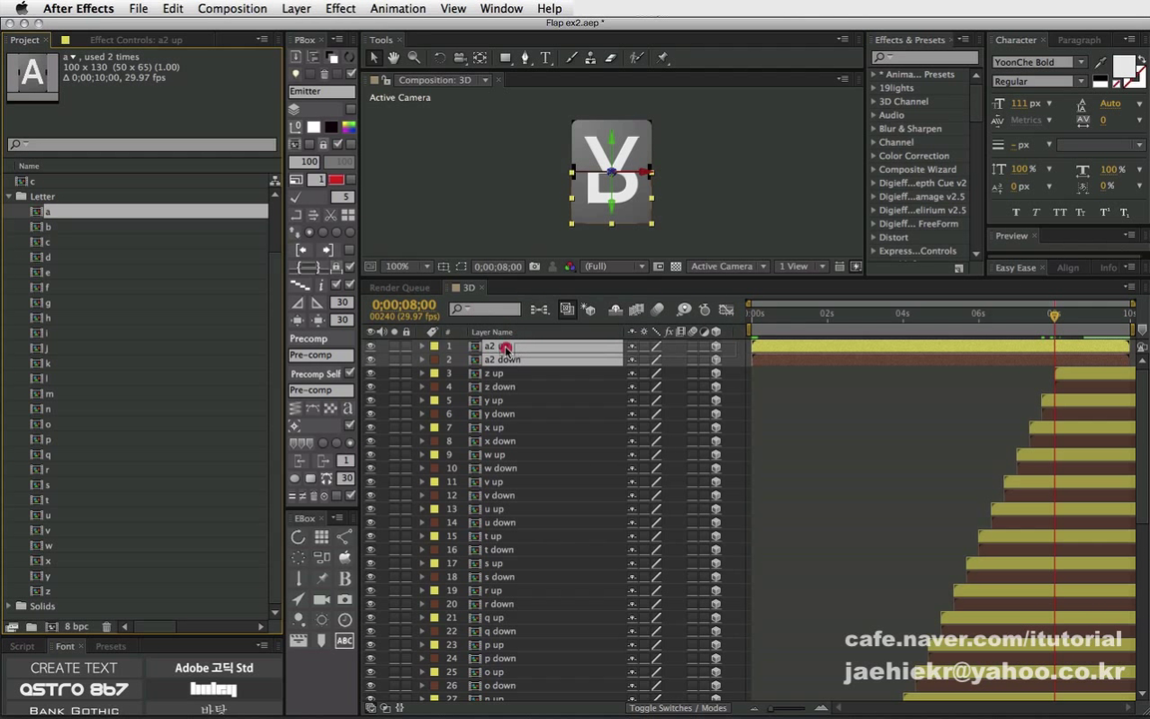
pyautogui.moveTo(38, 212); pyautogui.dragTo(506, 351)
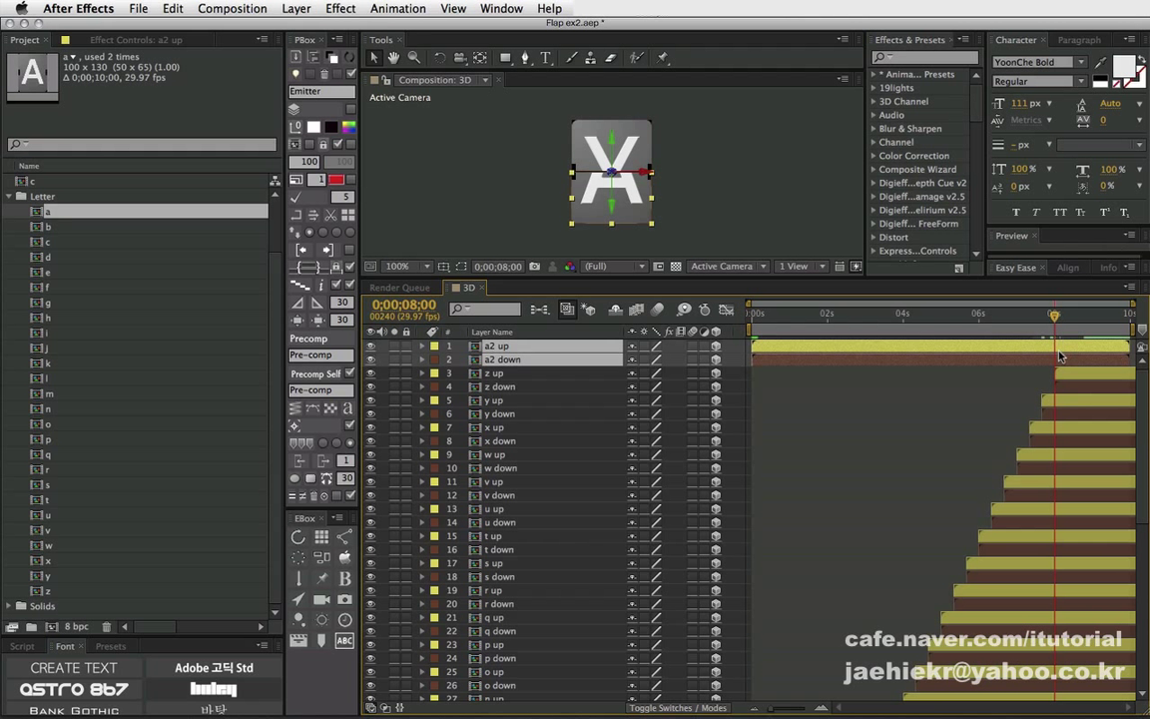
pyautogui.hotkey('shift', 'pagedown')
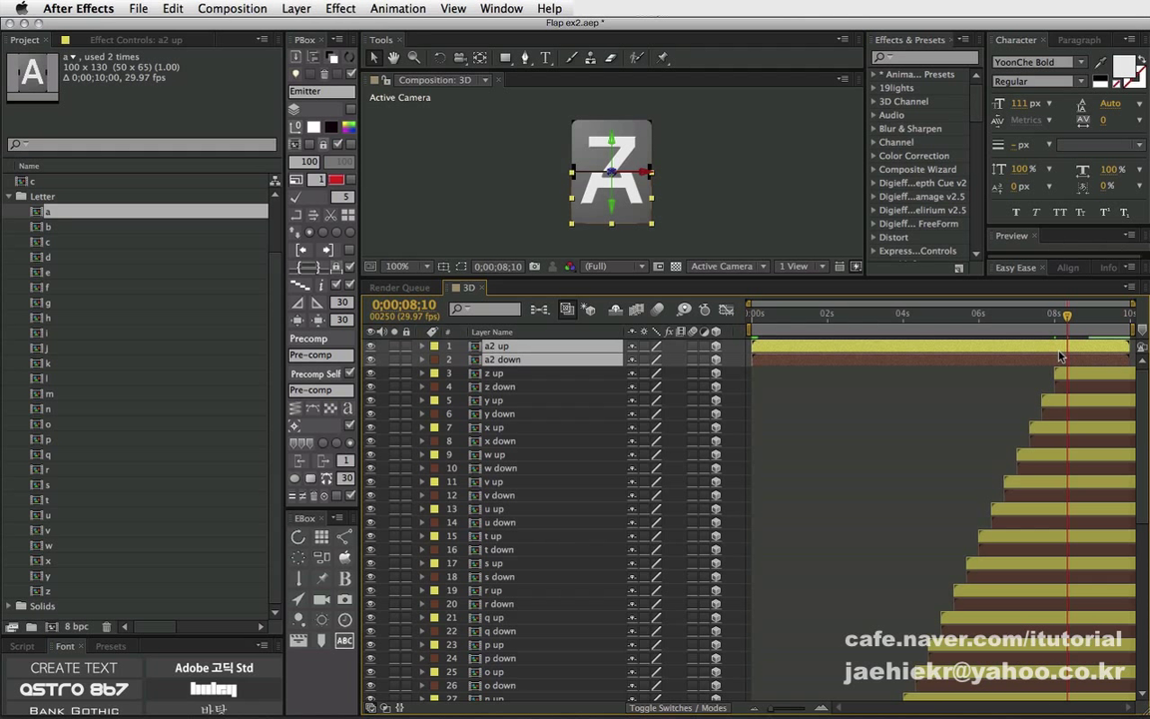
pyautogui.hotkey('alt', '[')
pyautogui.moveTo(1051, 318); pyautogui.dragTo(1076, 318)
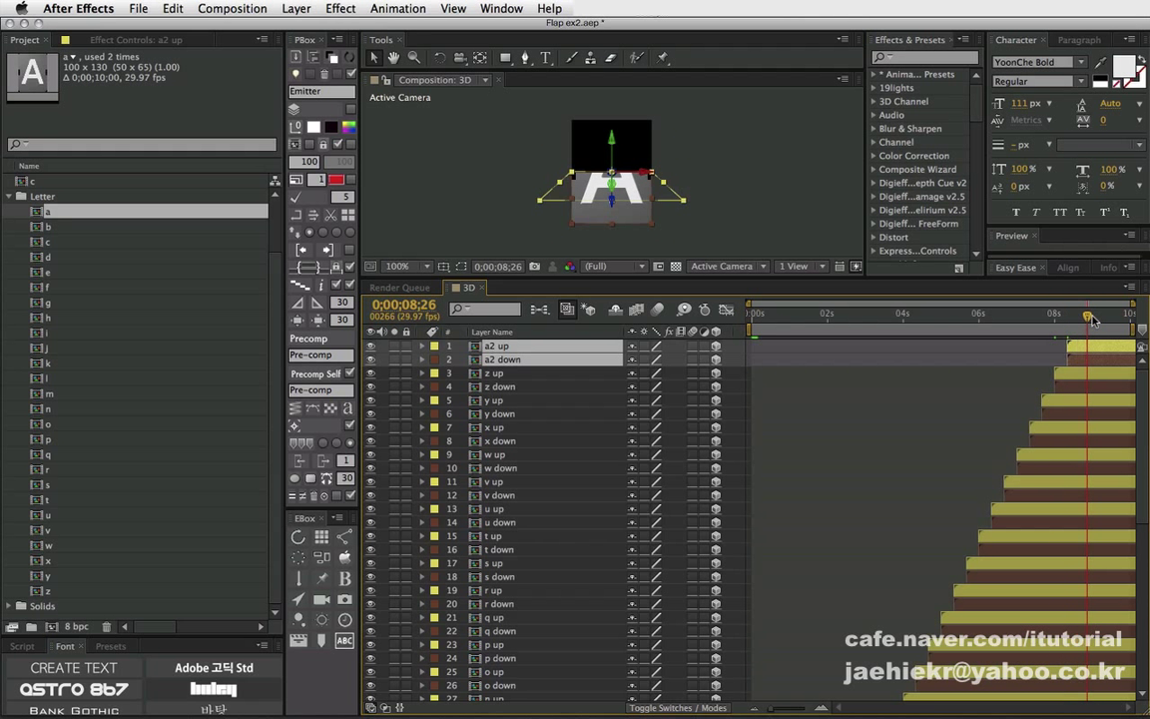
pyautogui.click(913, 372)
pyautogui.click(505, 348)
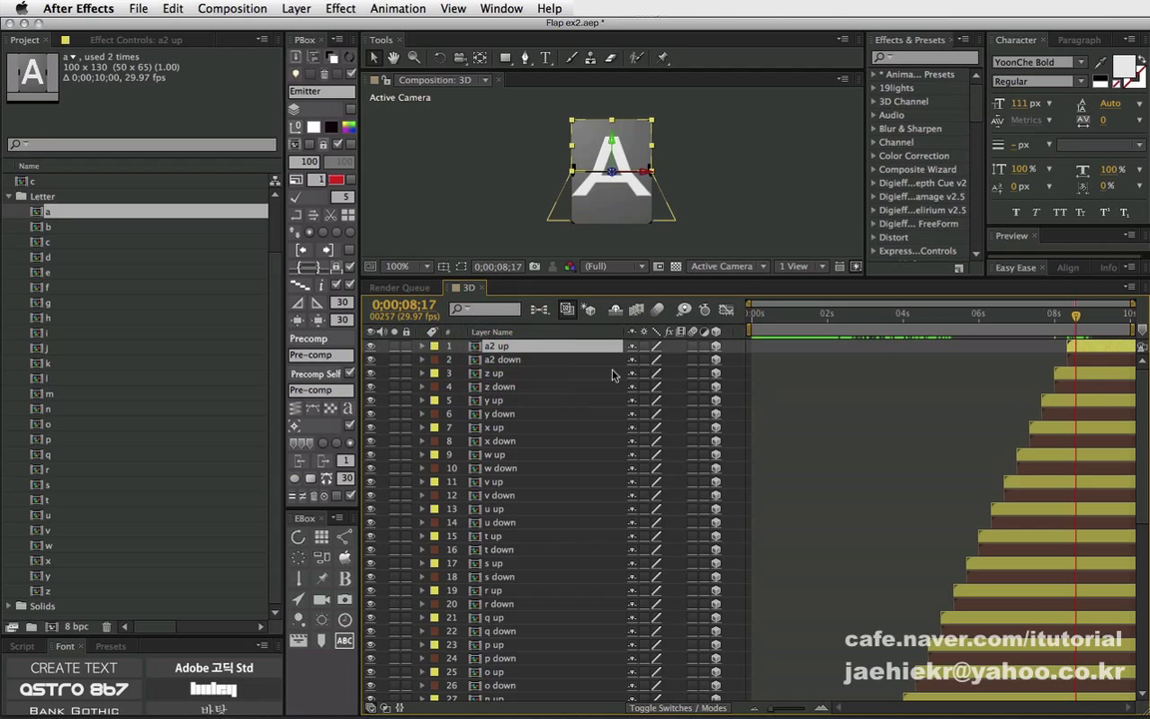
pyautogui.press('u')
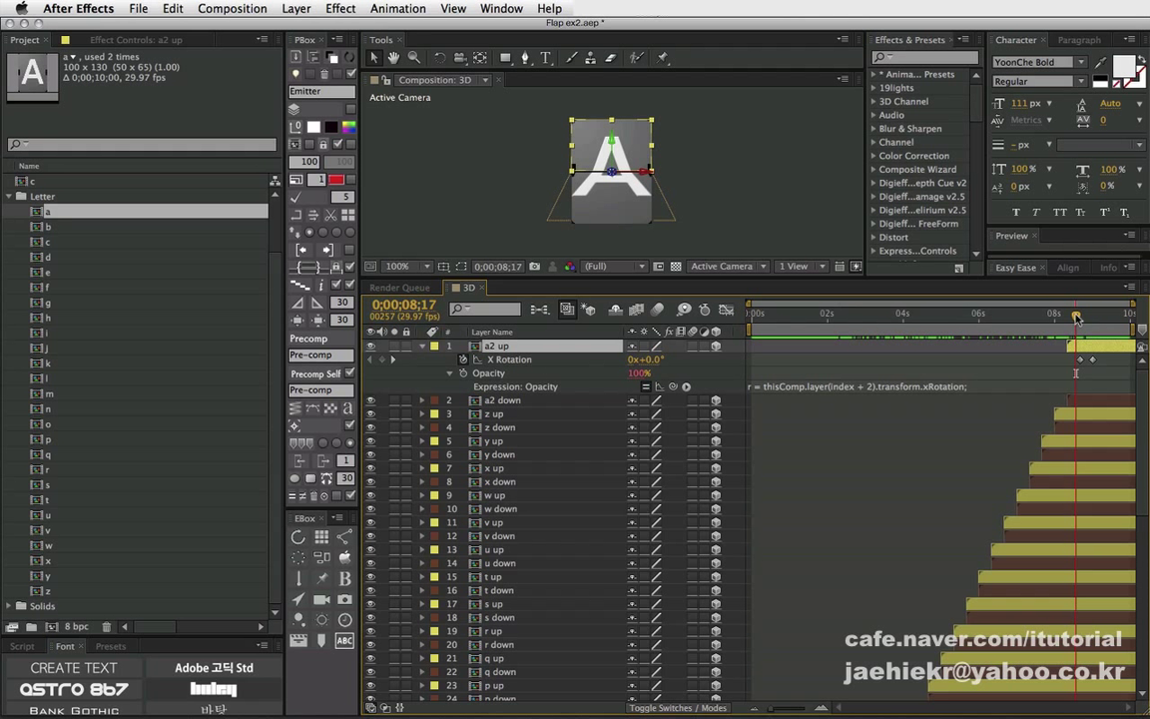
pyautogui.moveTo(1077, 318); pyautogui.dragTo(1080, 317)
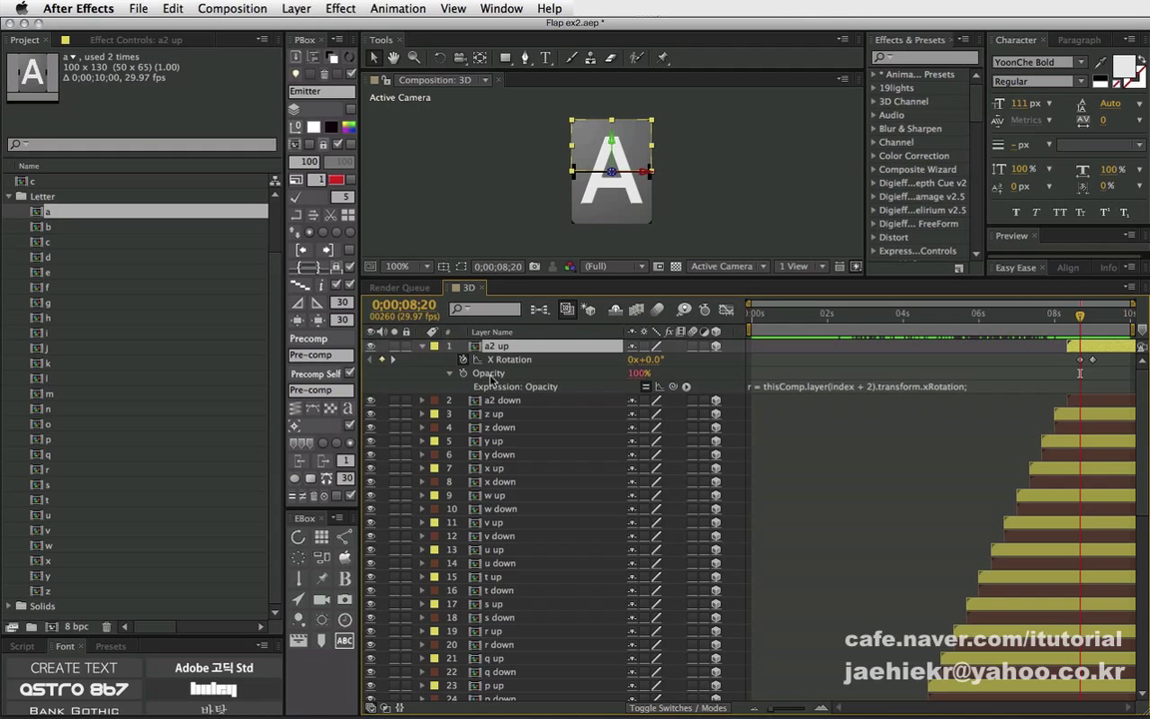
pyautogui.click(424, 359)
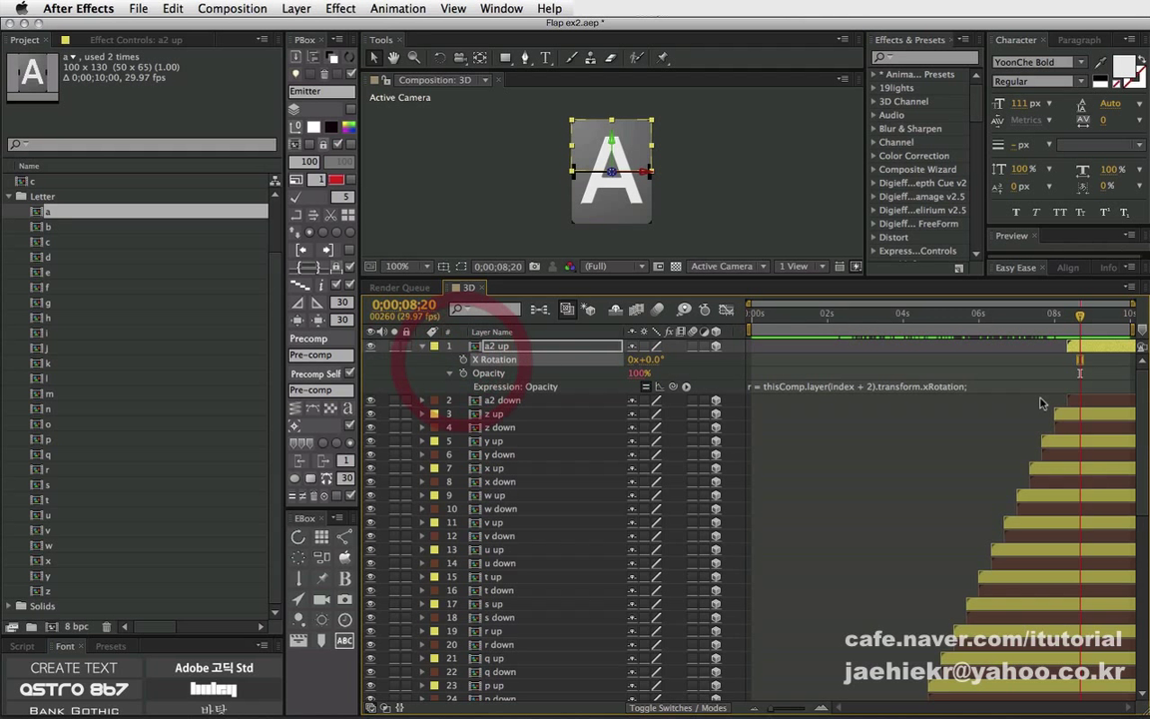
pyautogui.click(1072, 319)
pyautogui.moveTo(1072, 319); pyautogui.dragTo(1067, 317)
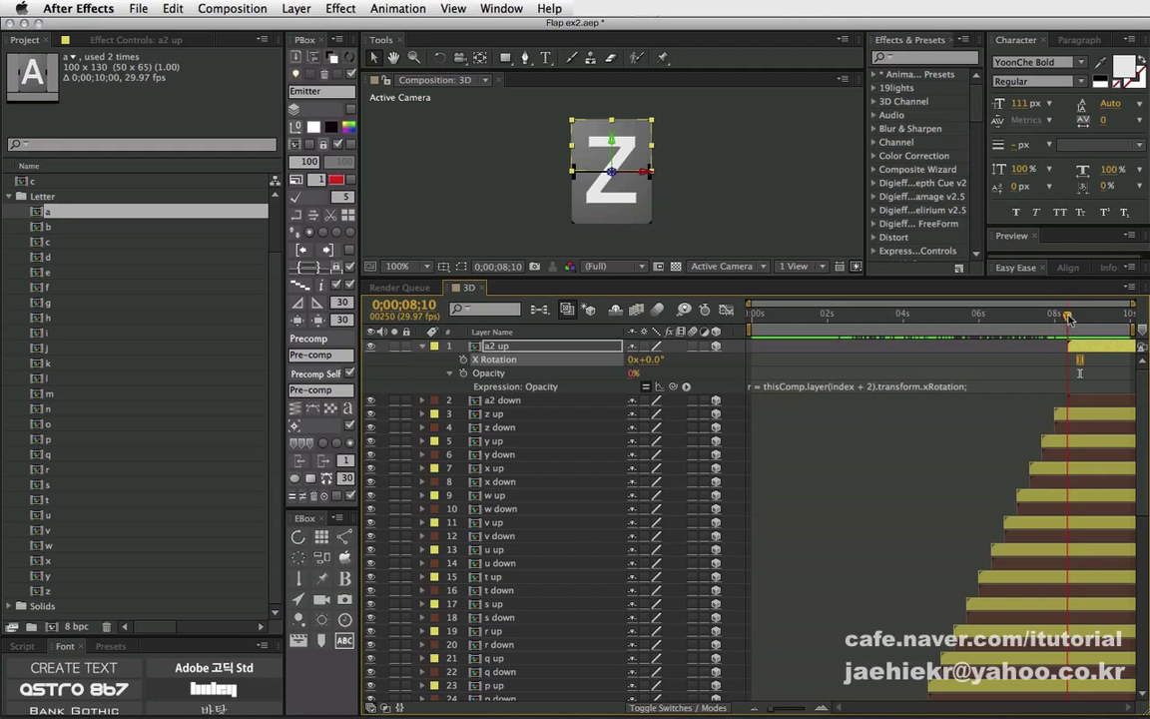
pyautogui.click(423, 347)
pyautogui.hotkey('shift', 'pagedown')
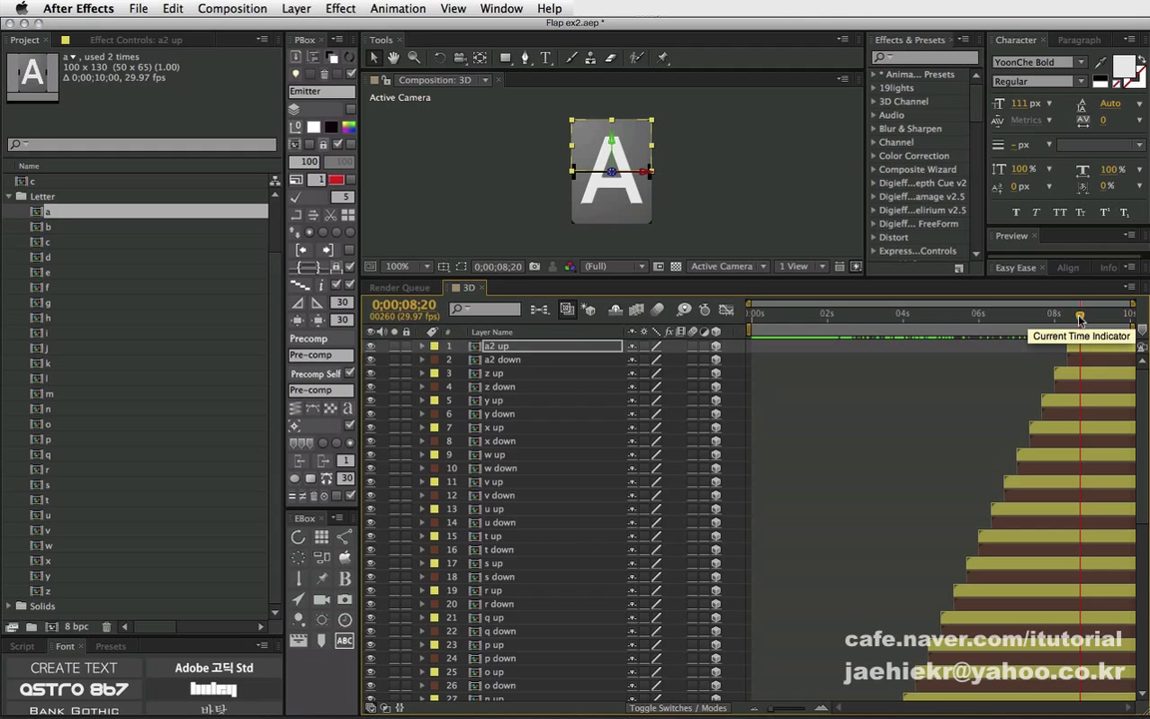
pyautogui.moveTo(1080, 318); pyautogui.dragTo(1071, 316)
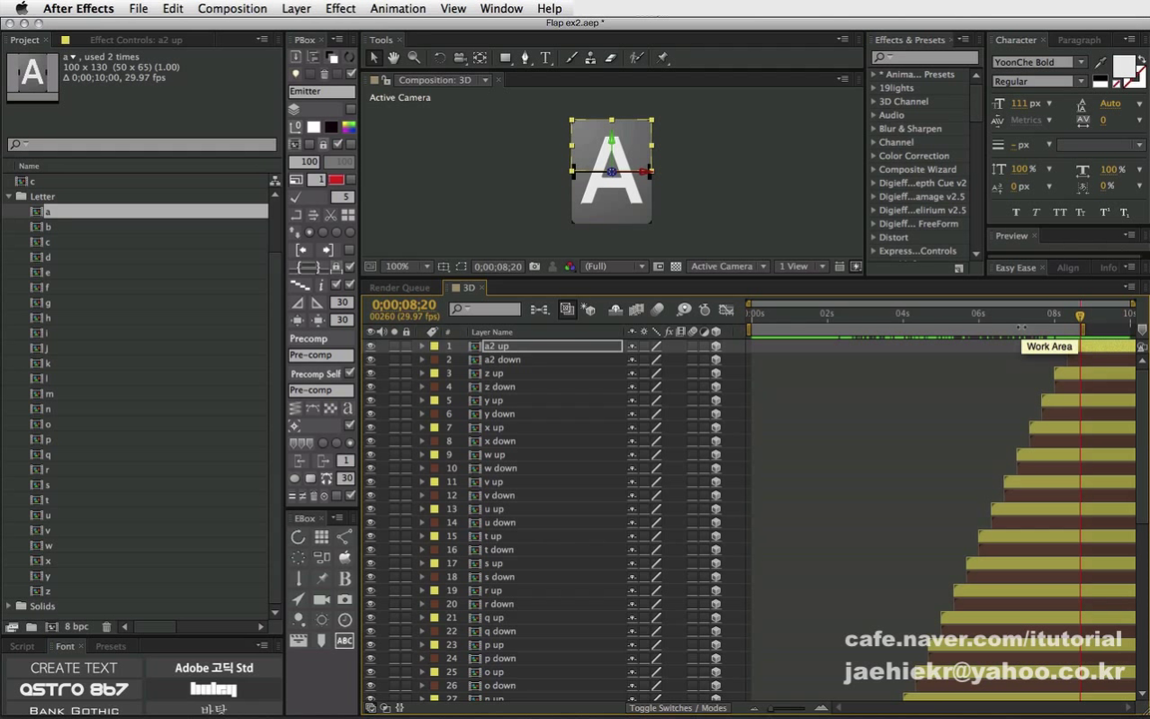
# Trim the 3D comp to its work area, ending near 0;00;08;20, and scrub back to the start.
pyautogui.rightClick(961, 330)
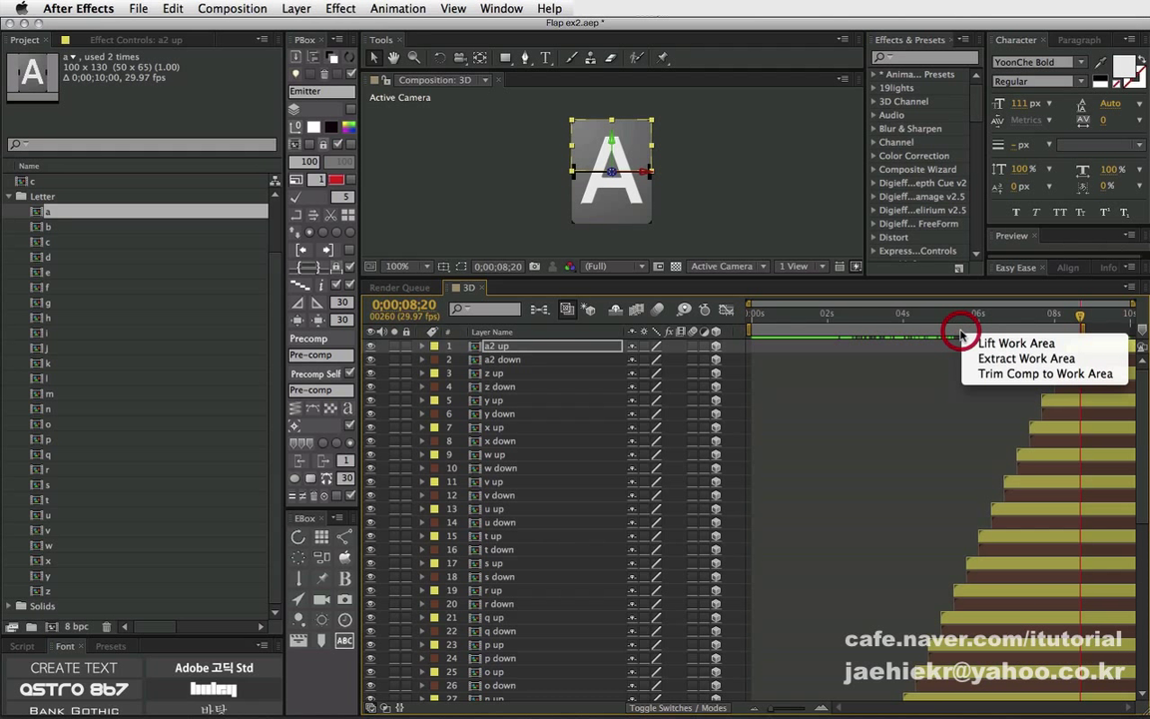
pyautogui.click(987, 375)
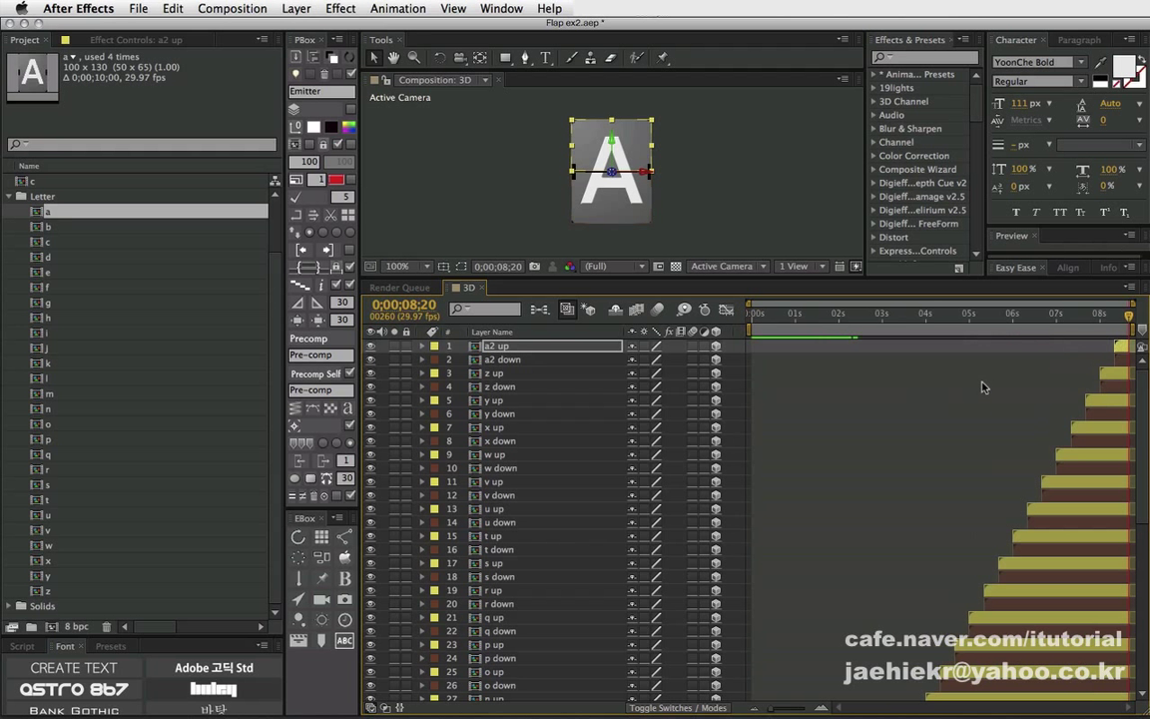
pyautogui.moveTo(1127, 316); pyautogui.dragTo(740, 312)
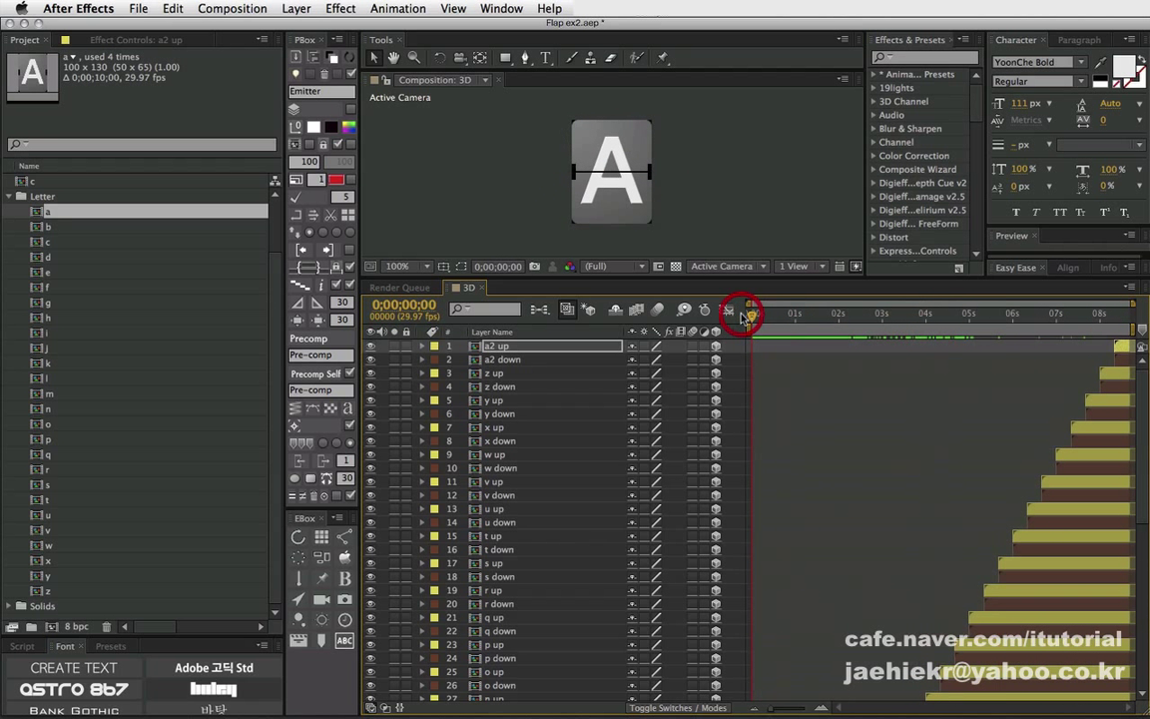
# Collapse the Letter folder and create an 872×486 NTSC D1 Widescreen Square Pixel composition, Comp 1.
pyautogui.click(483, 289)
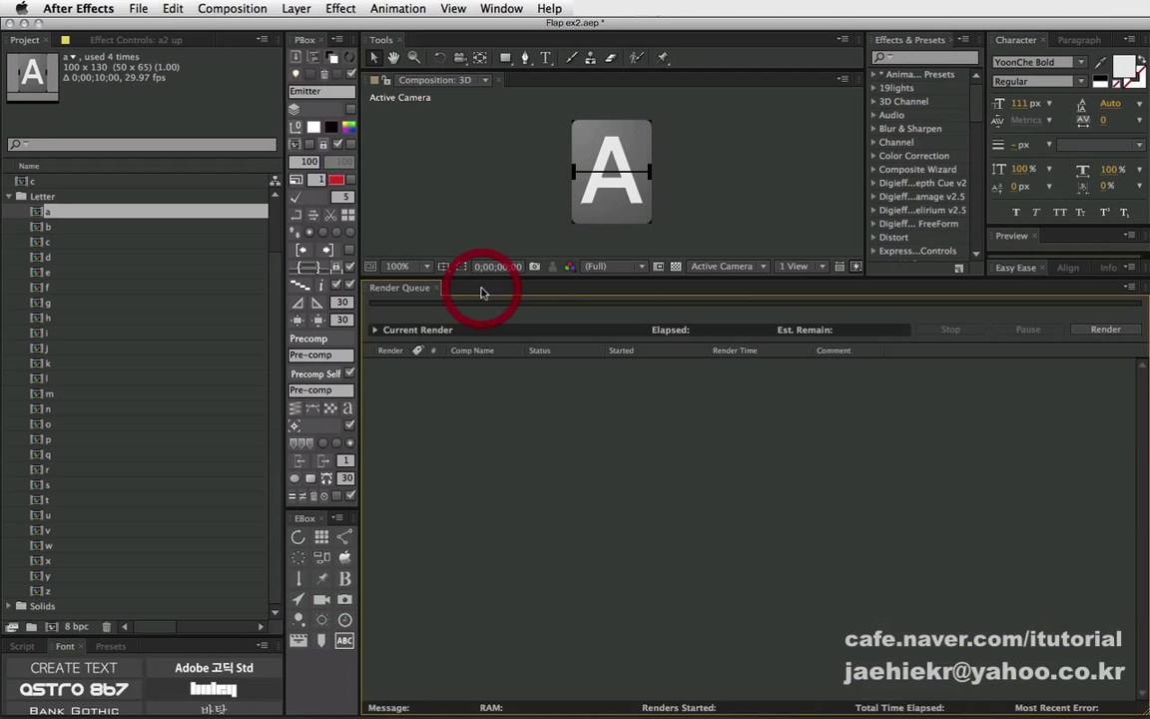
pyautogui.click(9, 198)
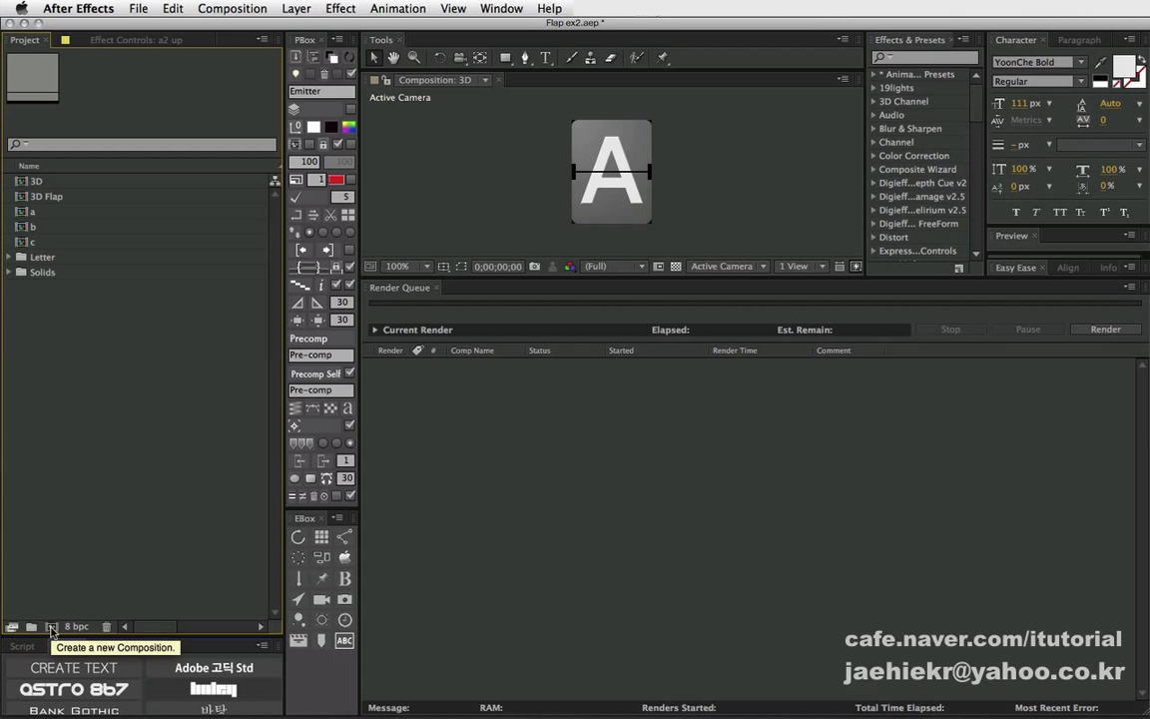
pyautogui.click(50, 629)
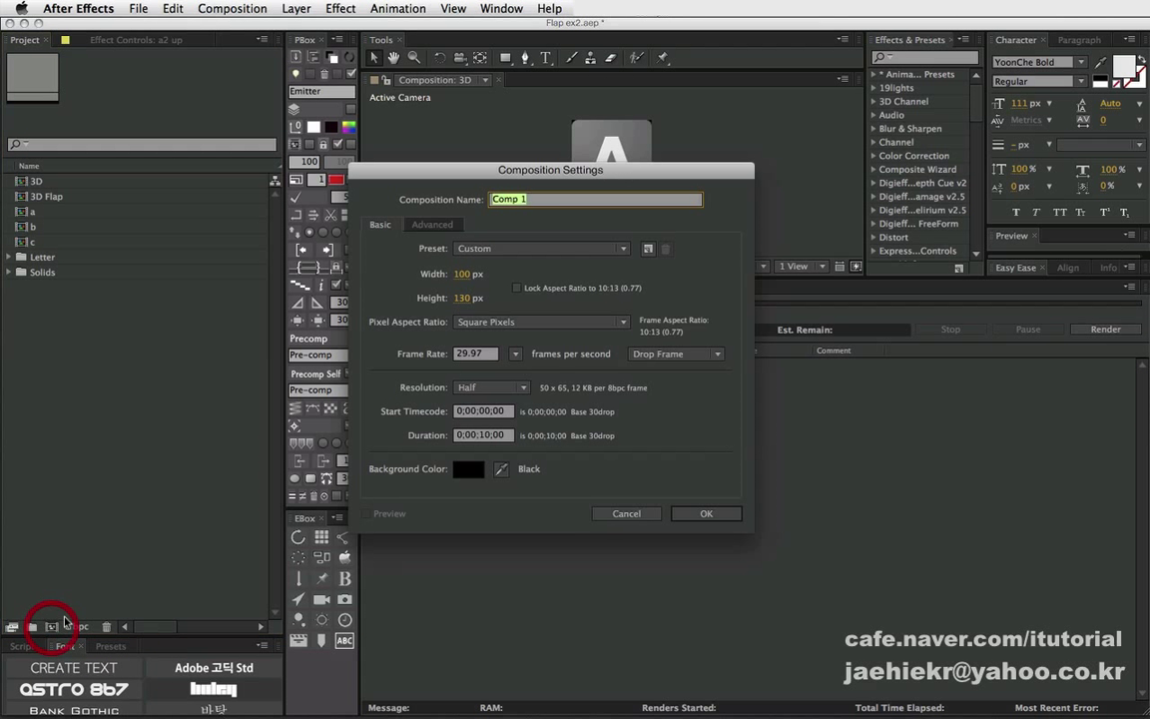
pyautogui.click(511, 246)
pyautogui.click(527, 377)
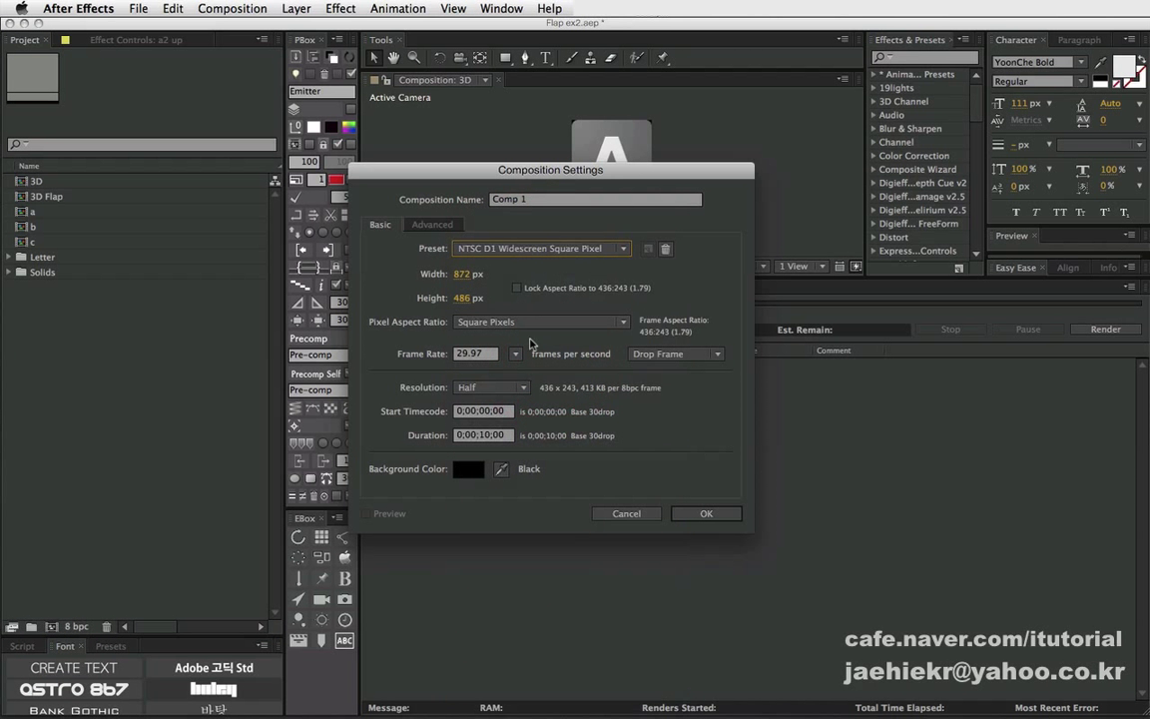
pyautogui.click(708, 514)
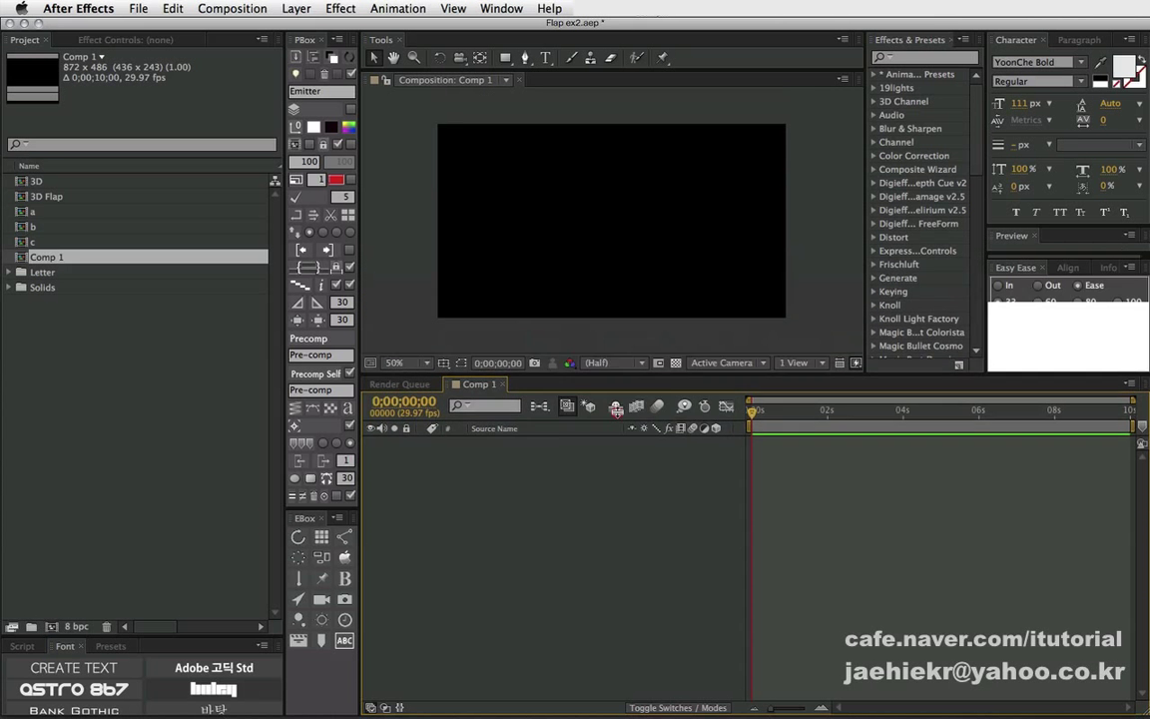
# Enlarge the composition viewer and select the 3D comp in the Project panel.
pyautogui.moveTo(622, 277); pyautogui.dragTo(544, 380)
pyautogui.click(77, 303)
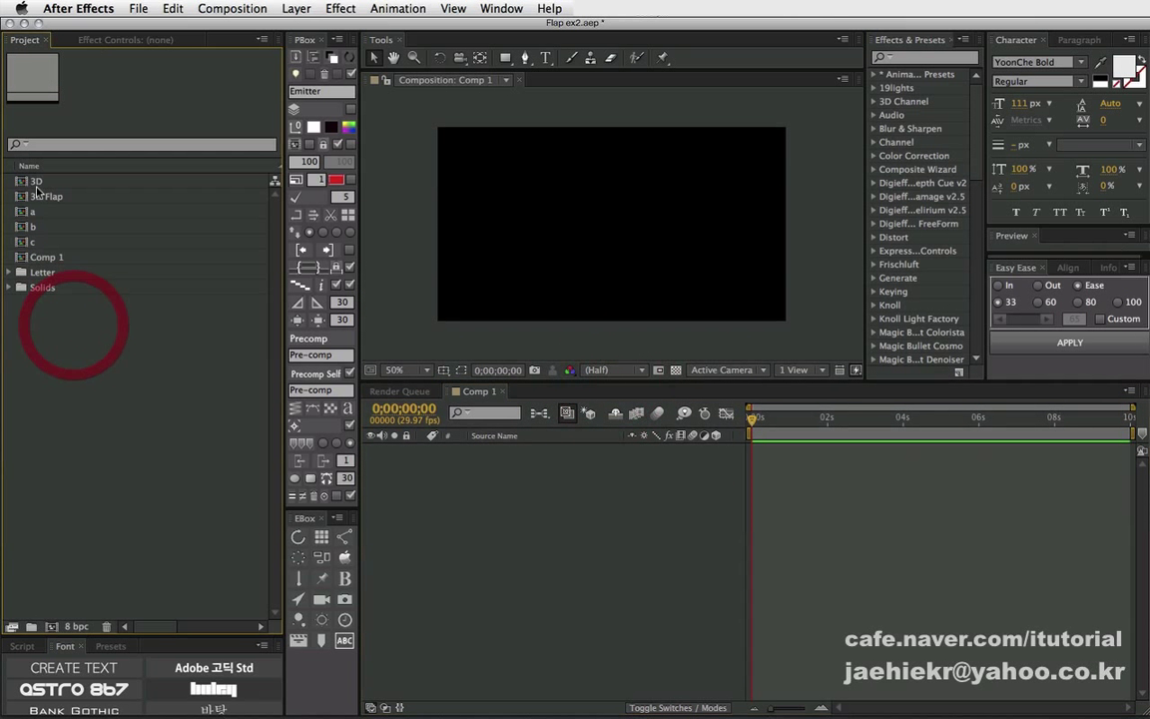
pyautogui.click(30, 180)
pyautogui.click(340, 361)
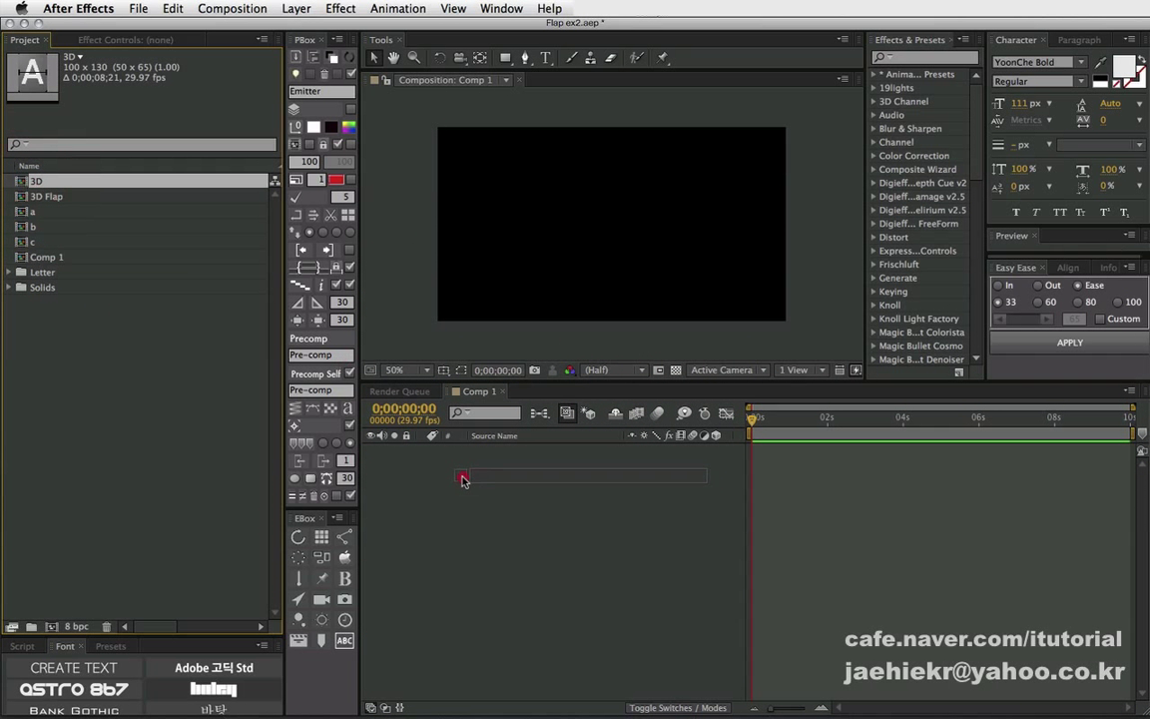
# Add the 3D flap comp to Comp 1's timeline, preview it flipping from A, and select the layer.
pyautogui.moveTo(339, 361); pyautogui.dragTo(463, 482)
pyautogui.moveTo(756, 422)
pyautogui.mouseDown()
pyautogui.moveTo(1025, 417)
pyautogui.moveTo(752, 418)
pyautogui.mouseUp()
pyautogui.click(491, 481)
pyautogui.click(494, 453)
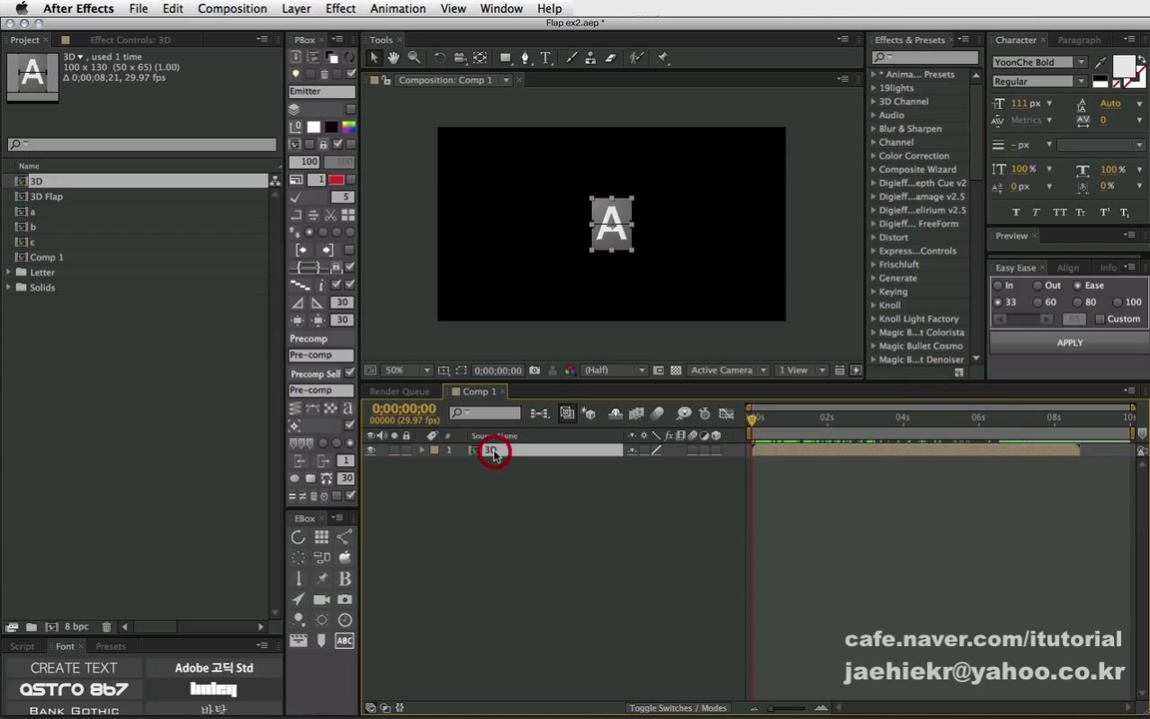
# Enable Time Remapping on the 3D layer and scrub Time Remap to test the letters.
pyautogui.rightClick(495, 452)
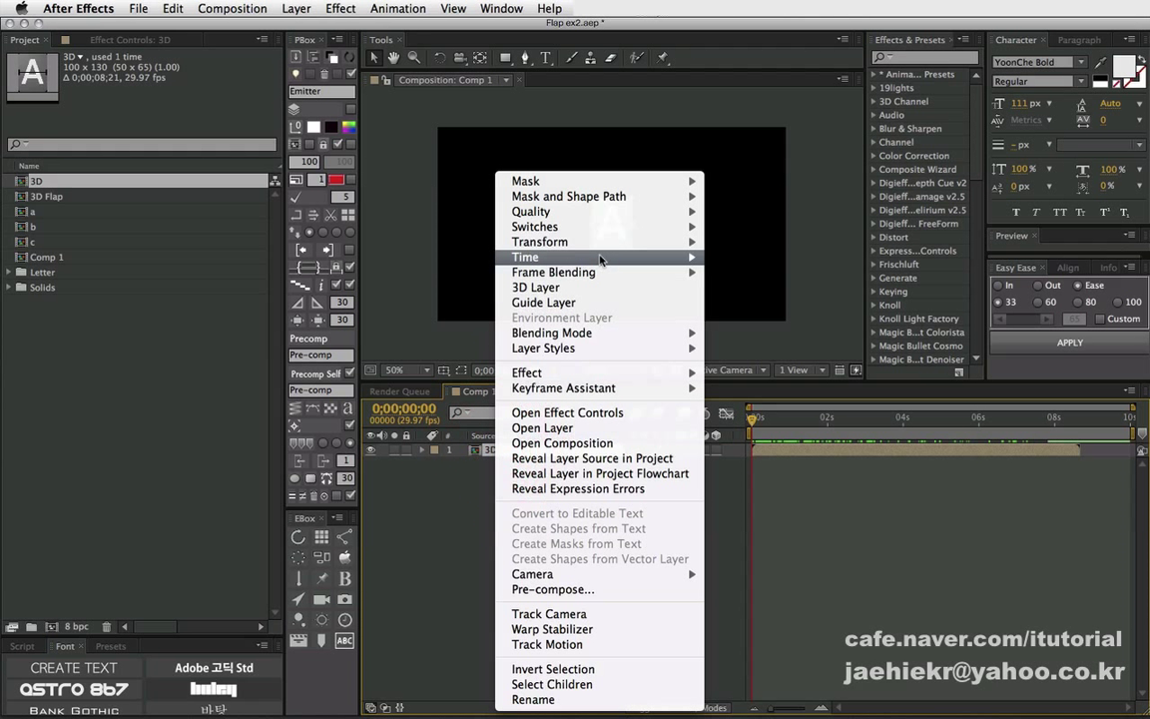
pyautogui.moveTo(600, 259)
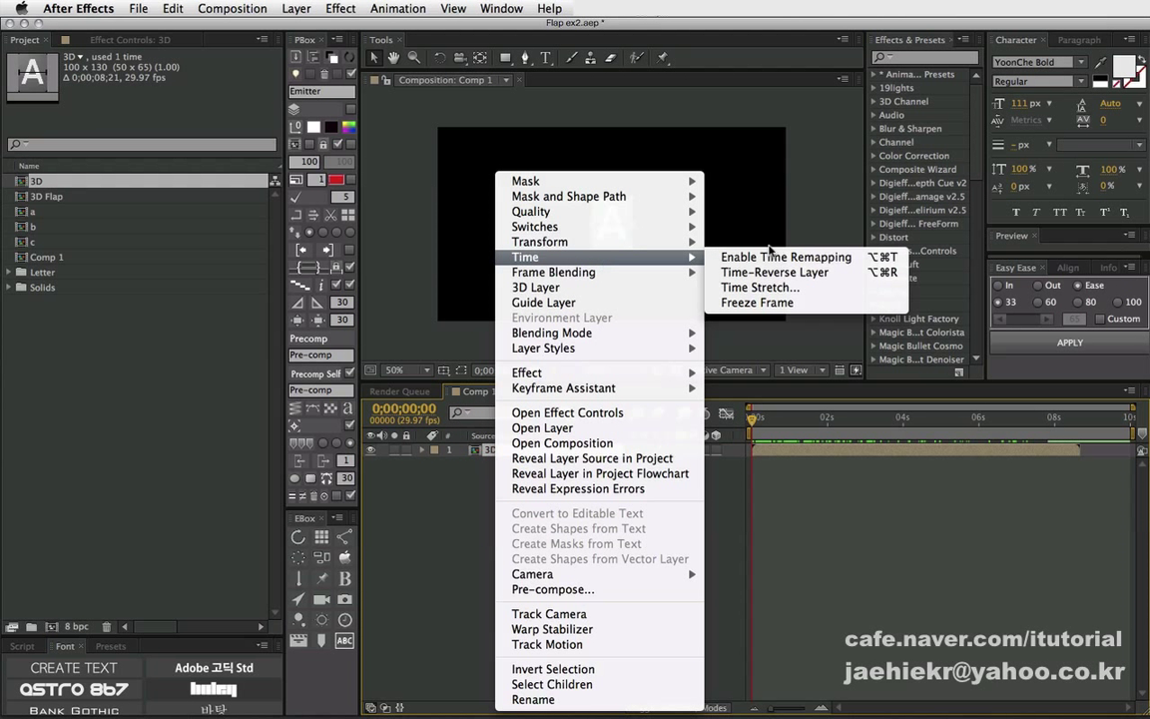
pyautogui.click(769, 255)
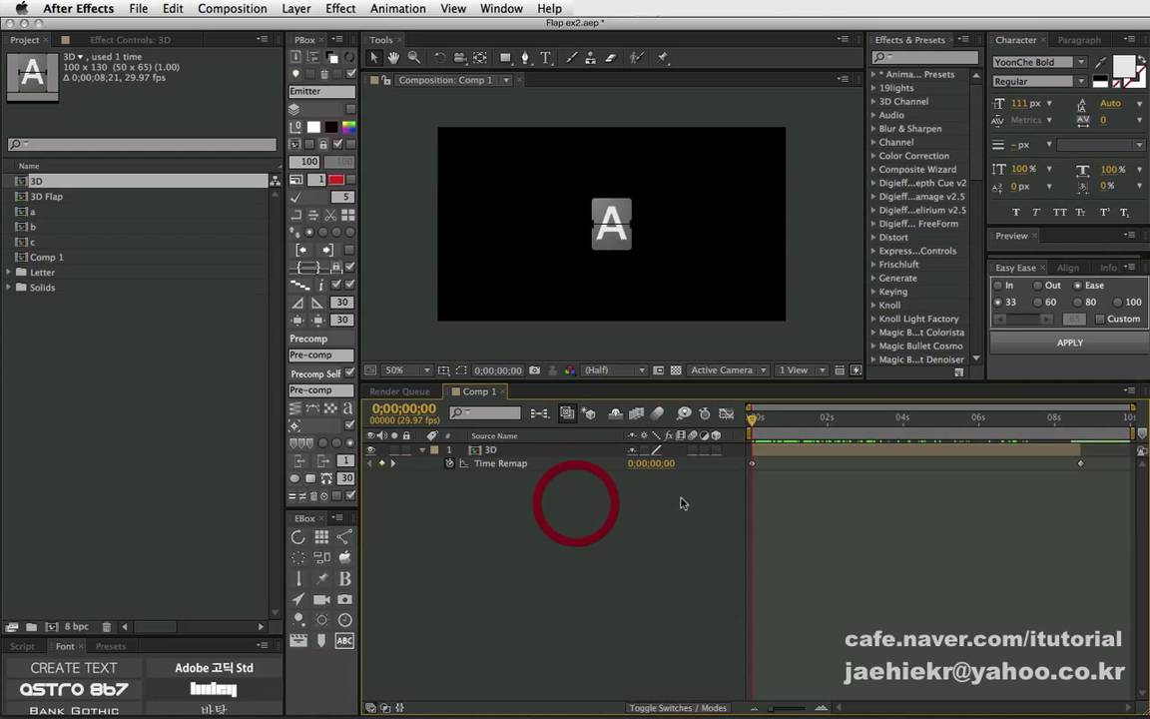
pyautogui.moveTo(667, 464)
pyautogui.mouseDown()
pyautogui.moveTo(692, 462)
pyautogui.moveTo(680, 463)
pyautogui.mouseUp()
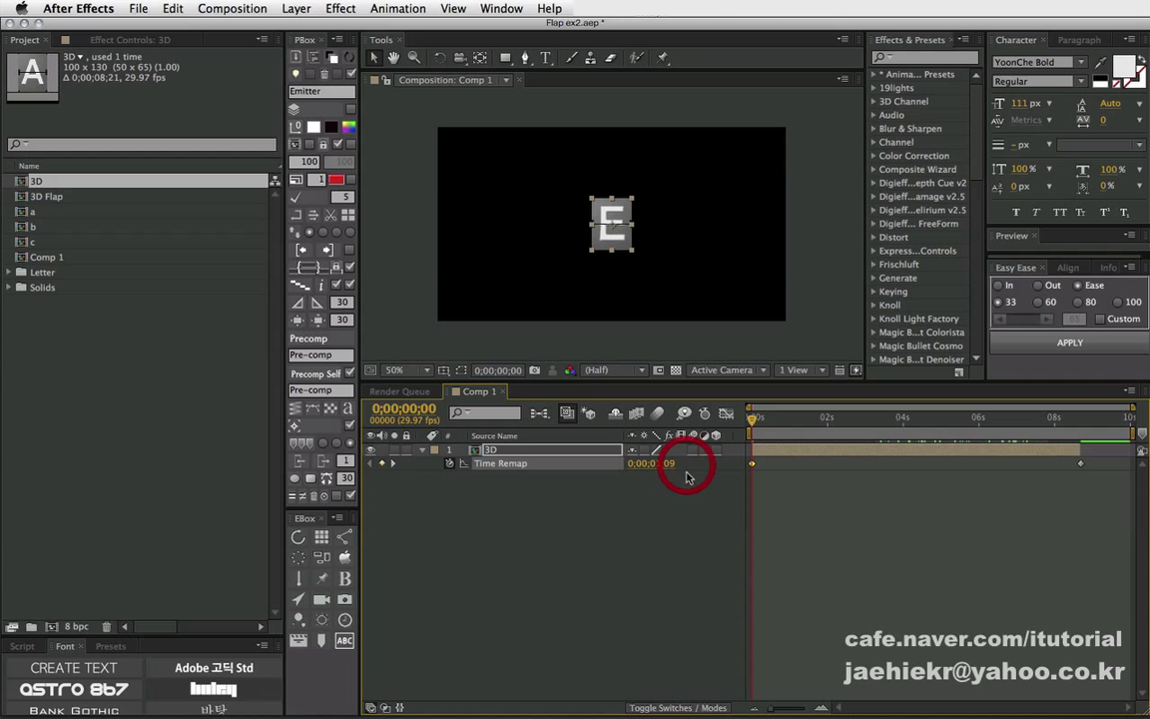
pyautogui.click(493, 450)
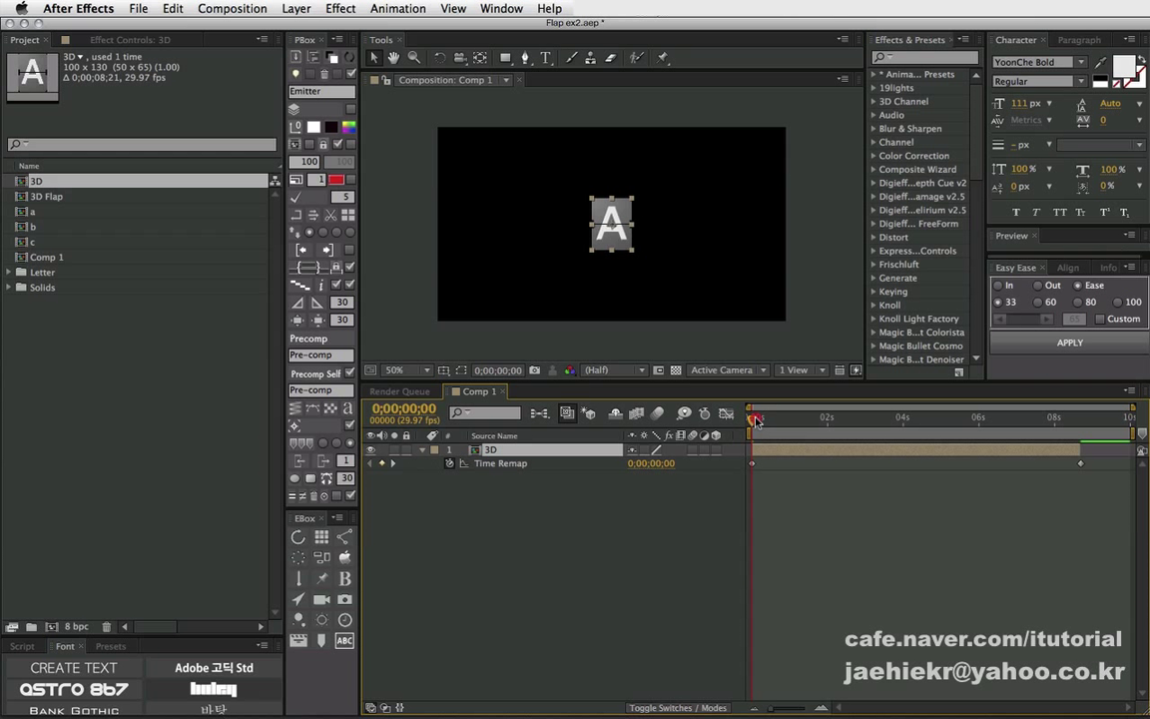
pyautogui.moveTo(756, 420)
pyautogui.mouseDown()
pyautogui.moveTo(766, 424)
pyautogui.moveTo(752, 421)
pyautogui.mouseUp()
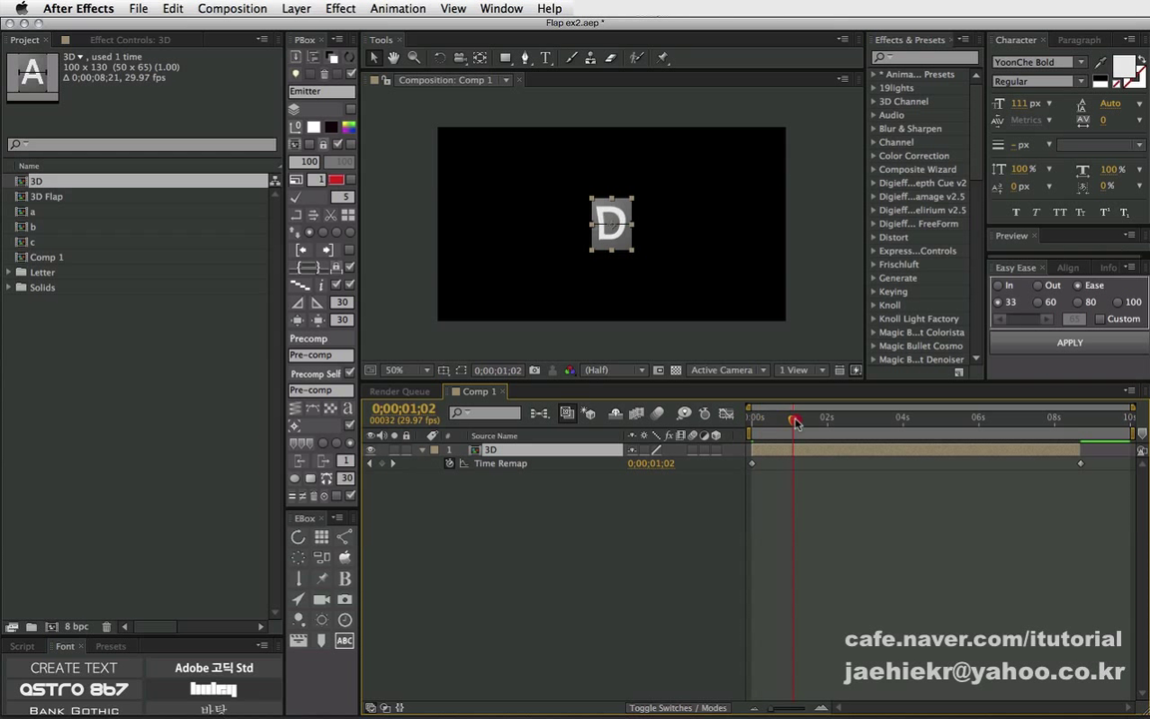
# Add a Slider Control from Effect > Expression Controls to the 3D layer.
pyautogui.click(500, 492)
pyautogui.click(487, 447)
pyautogui.click(340, 9)
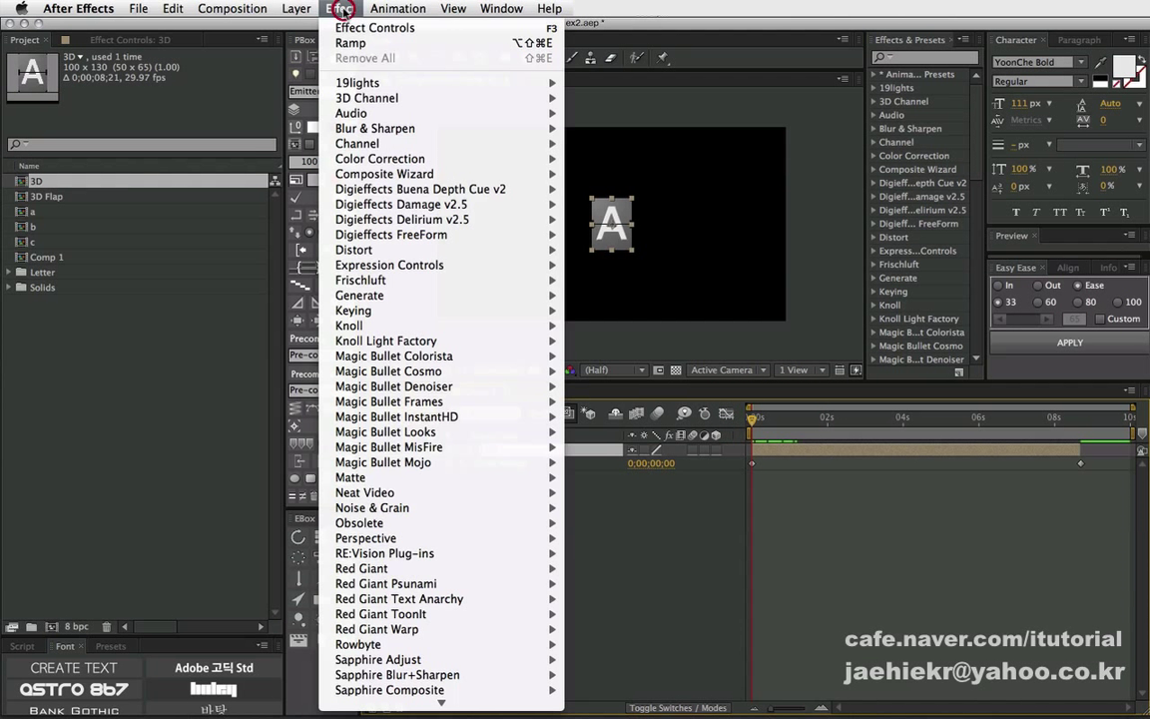
pyautogui.moveTo(450, 272)
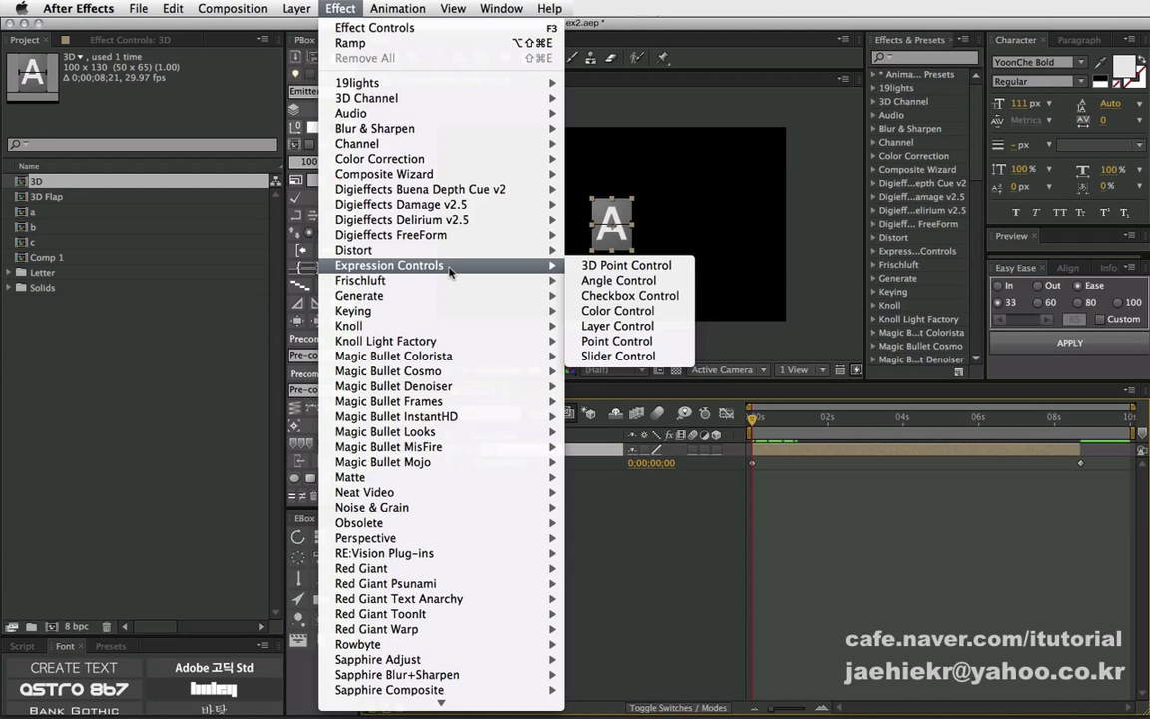
pyautogui.click(589, 356)
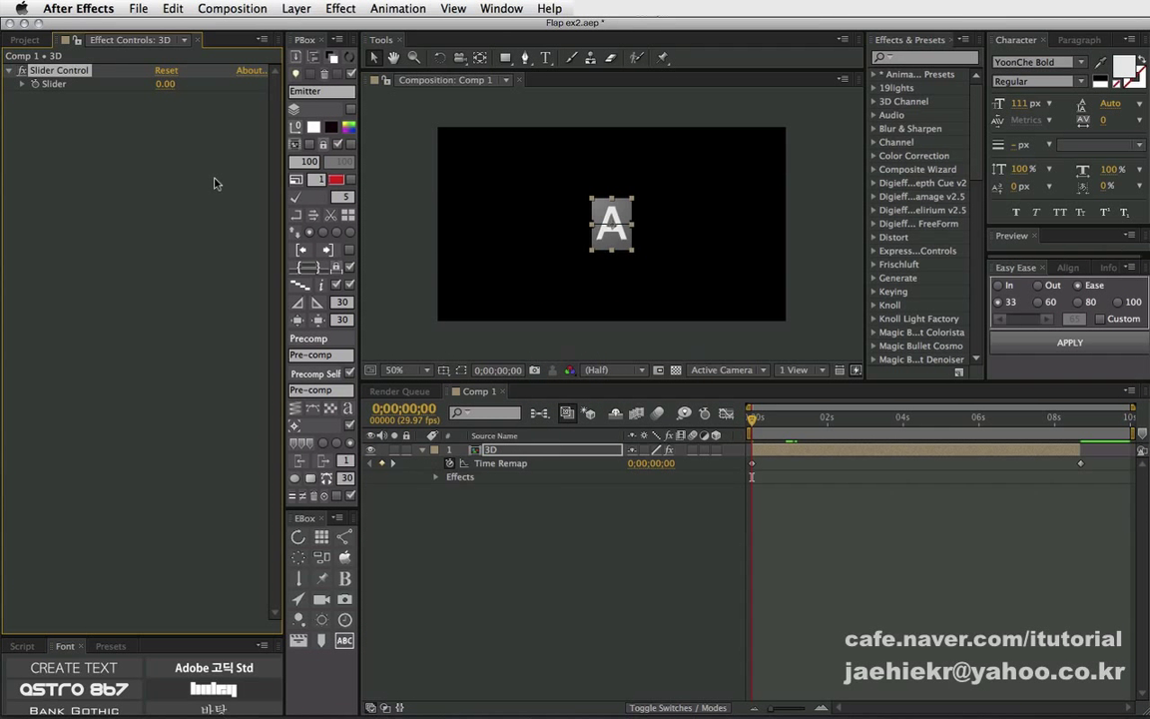
# Rename the slider to Flap Ani, lock the Effect Controls panel, and select Time Remap.
pyautogui.click(68, 70)
pyautogui.press('Return')
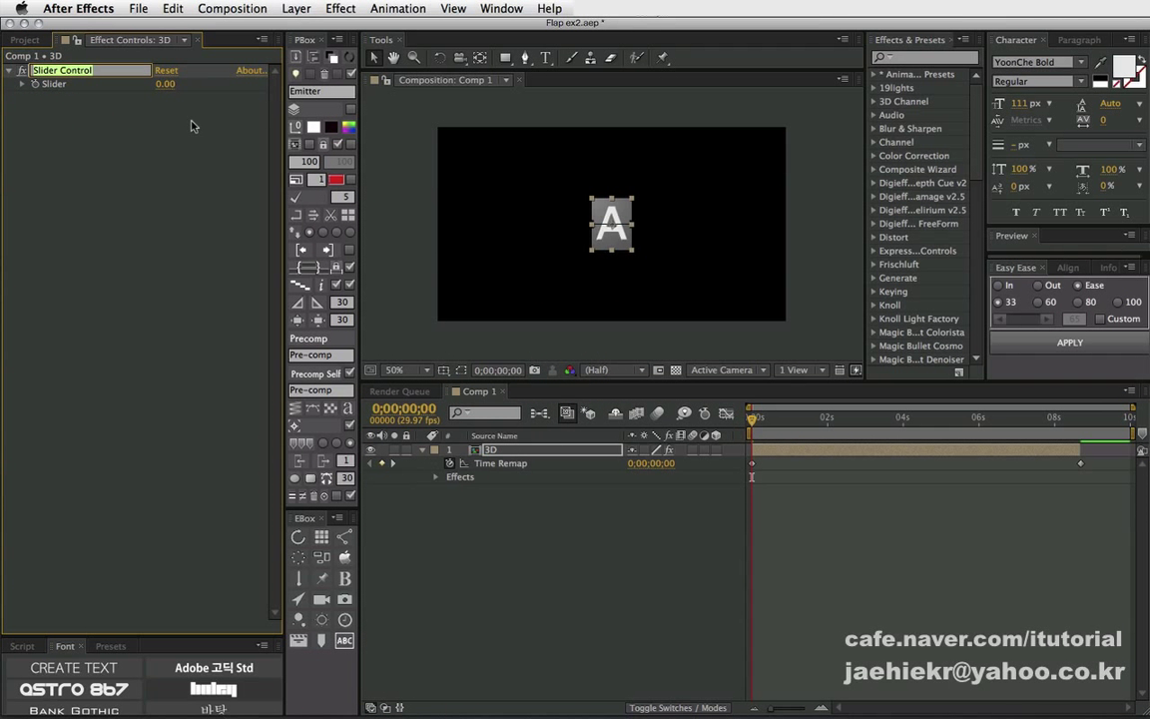
pyautogui.write('T')
pyautogui.write('i')
pyautogui.press('Return')
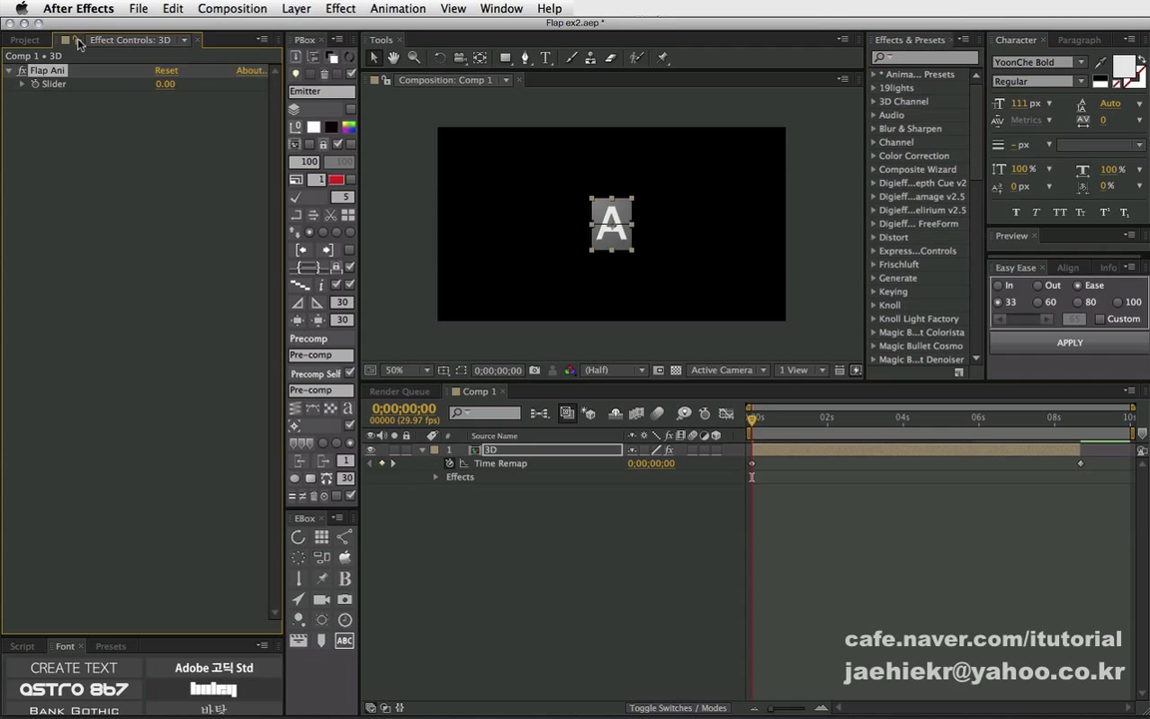
pyautogui.click(70, 41)
pyautogui.click(69, 41)
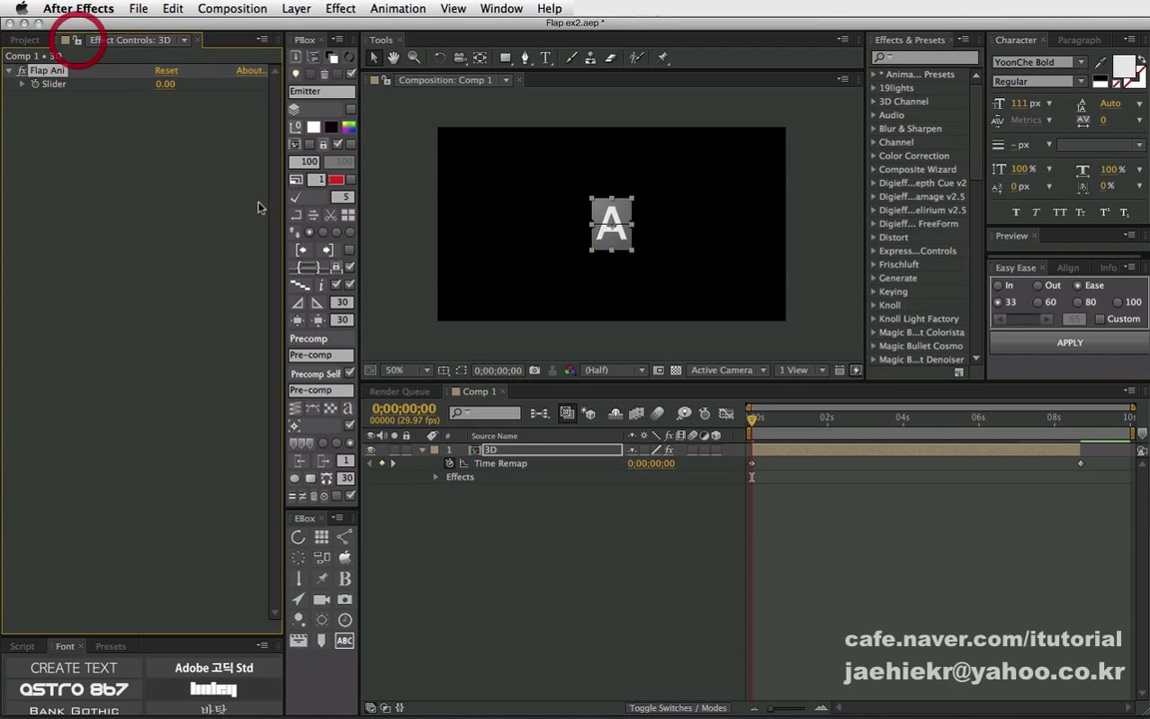
pyautogui.click(499, 465)
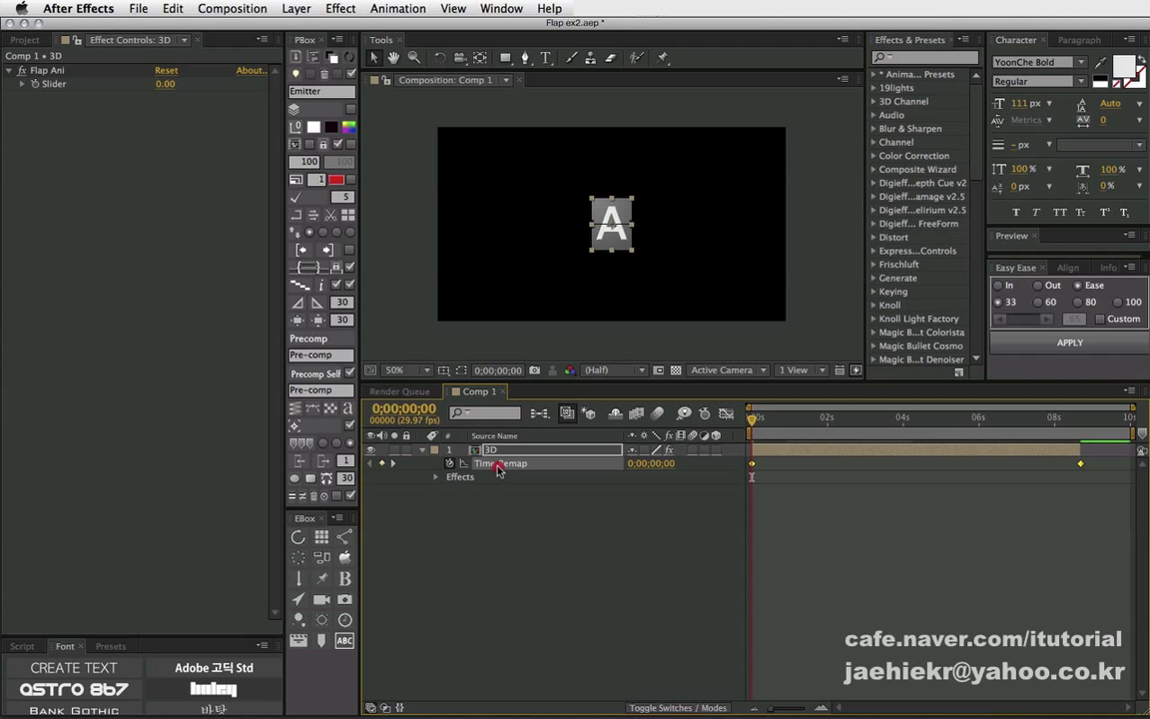
# Add a Time Remap expression that pick-whips variable a to the Flap Ani slider.
pyautogui.keyDown('alt'); pyautogui.click(449, 463); pyautogui.keyUp('alt')
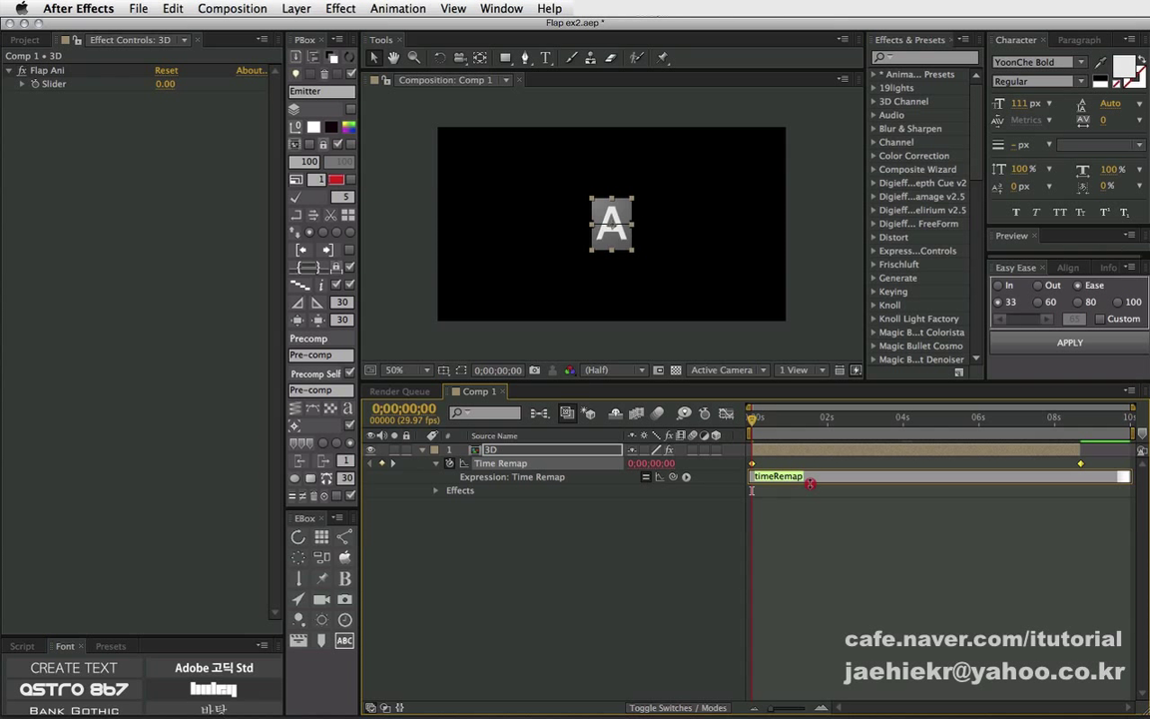
pyautogui.moveTo(811, 484); pyautogui.dragTo(810, 524)
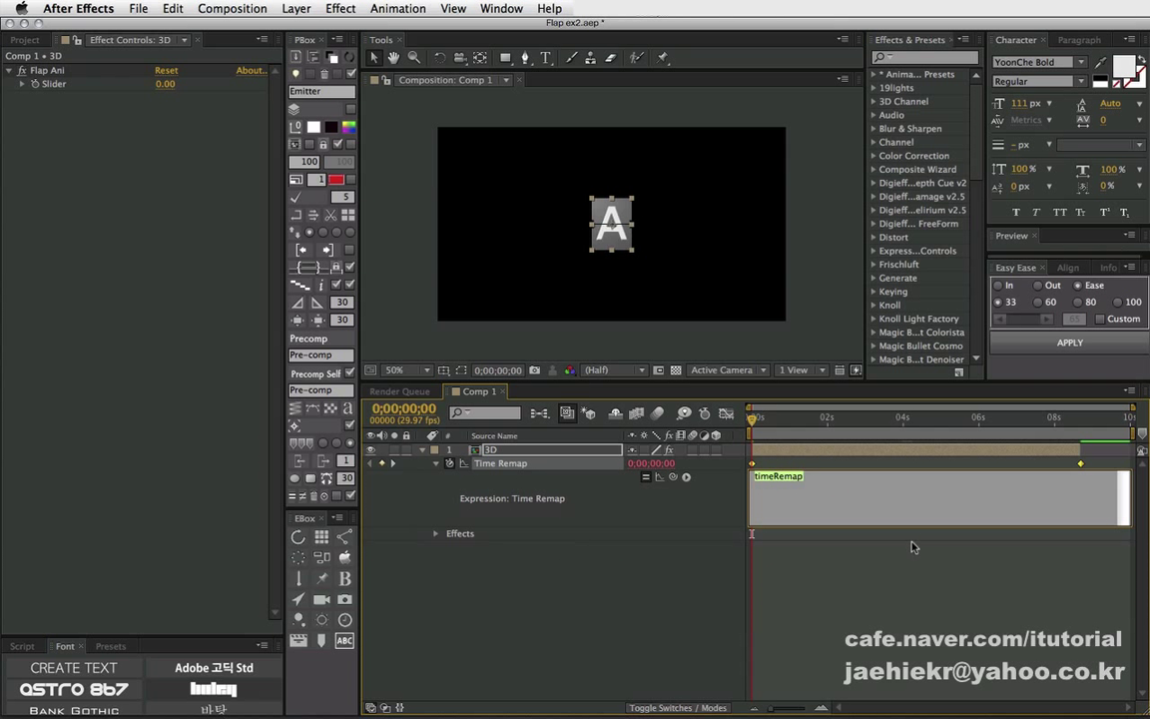
pyautogui.write('a =')
pyautogui.moveTo(679, 478); pyautogui.dragTo(77, 90)
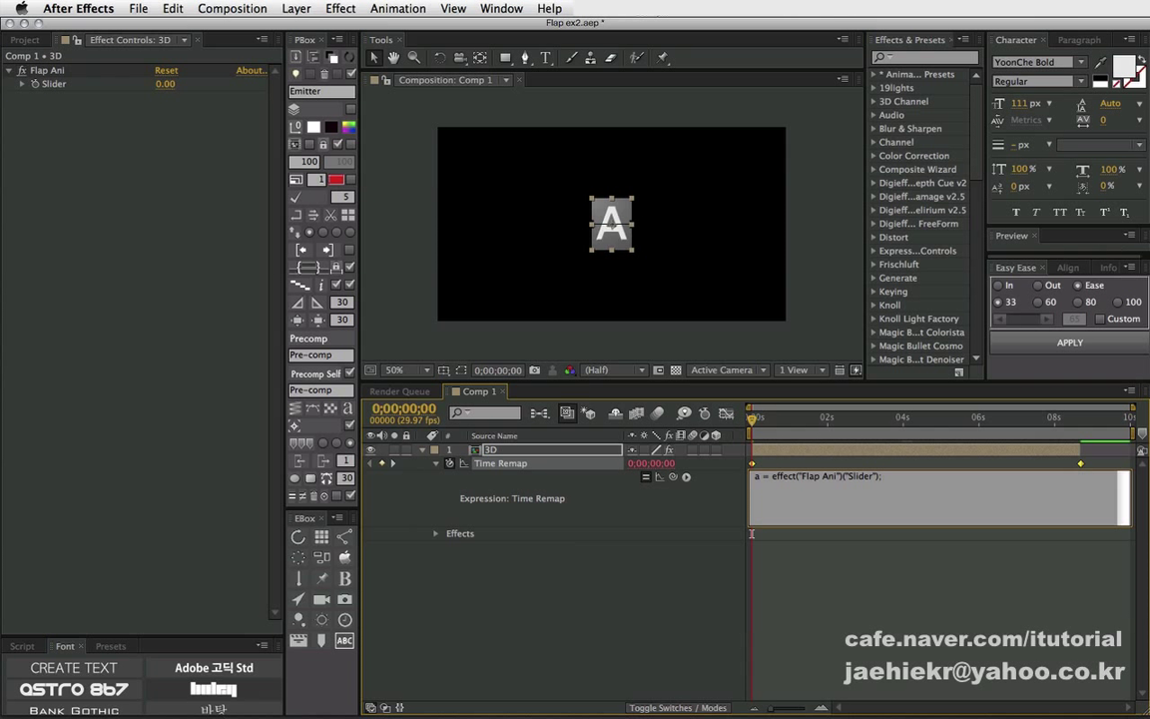
pyautogui.press('Return')
pyautogui.write('a')
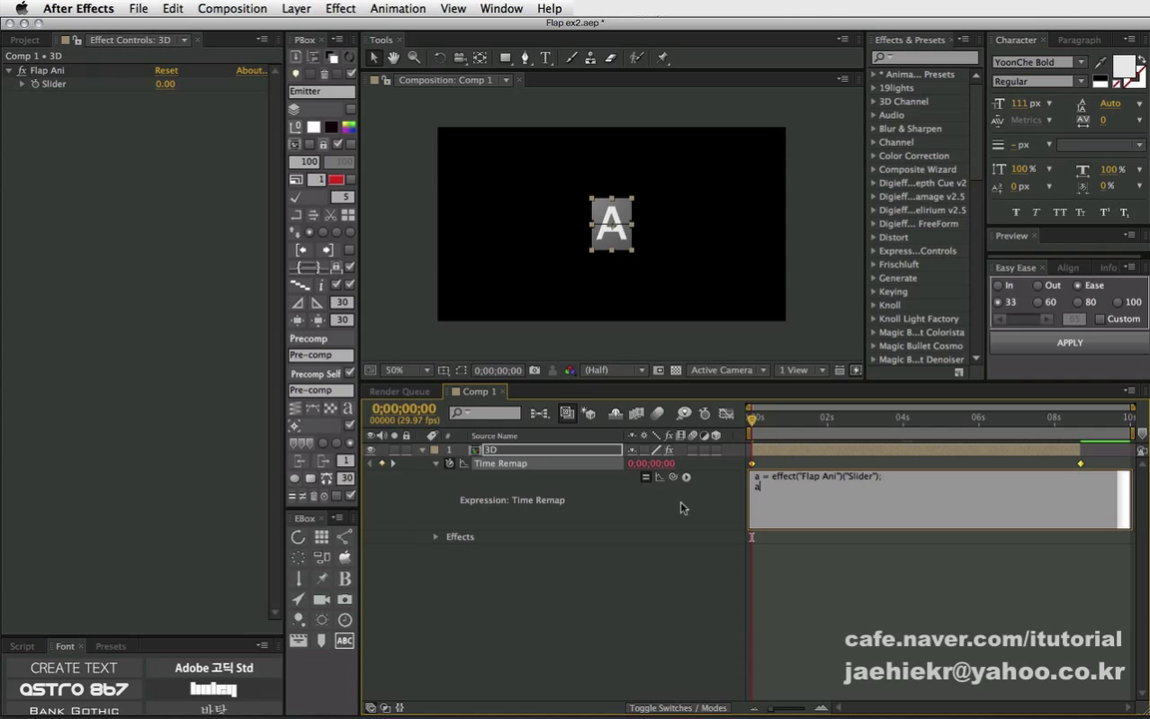
pyautogui.click(678, 511)
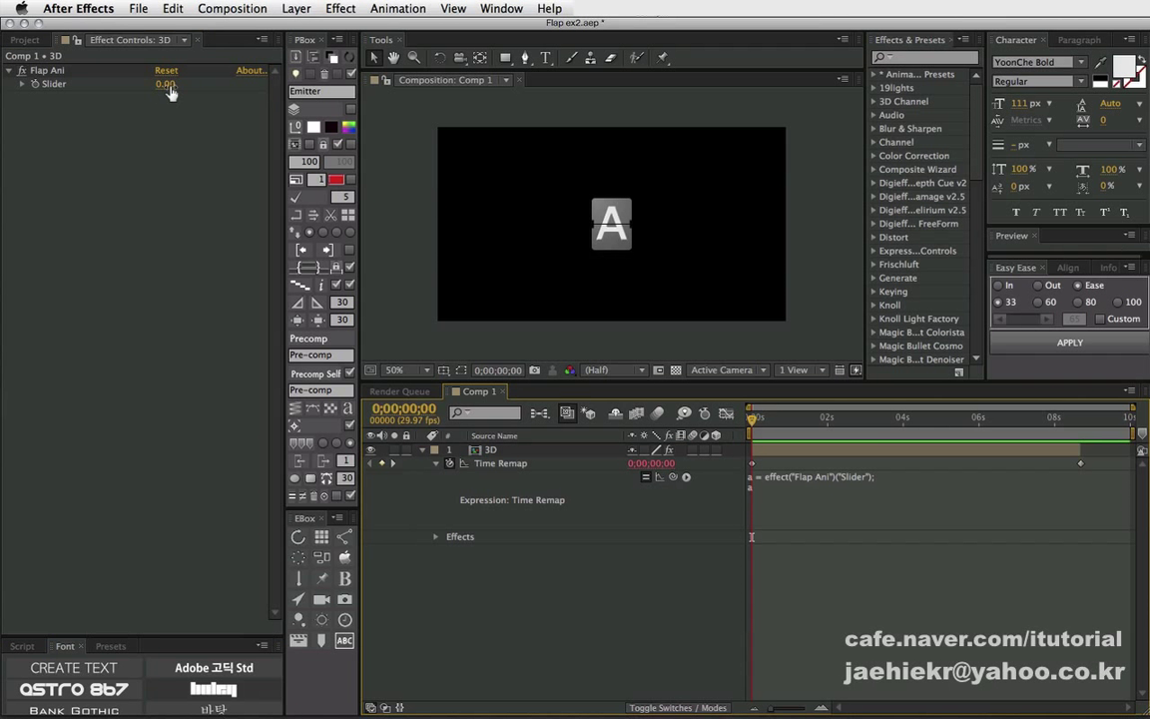
# Set Flap Ani to 1 to test the letter, then reopen the expression at its second line.
pyautogui.moveTo(167, 85)
pyautogui.mouseDown()
pyautogui.moveTo(188, 84)
pyautogui.moveTo(166, 85)
pyautogui.mouseUp()
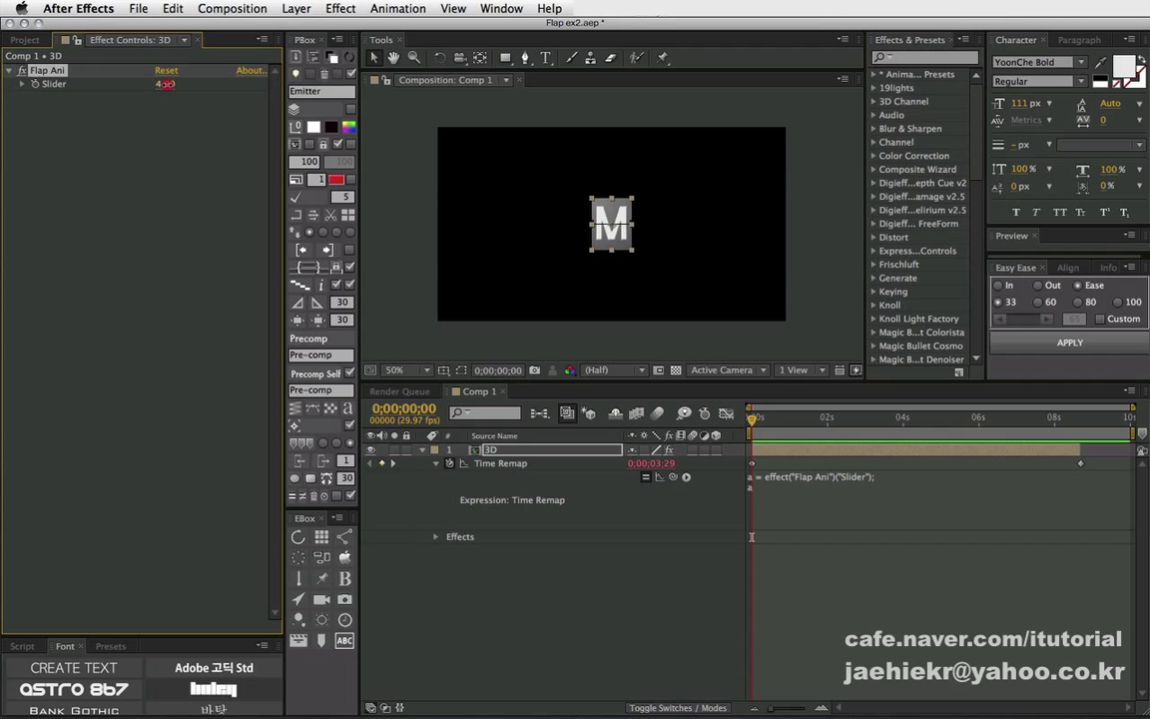
pyautogui.click(165, 84)
pyautogui.write('1')
pyautogui.press('Return')
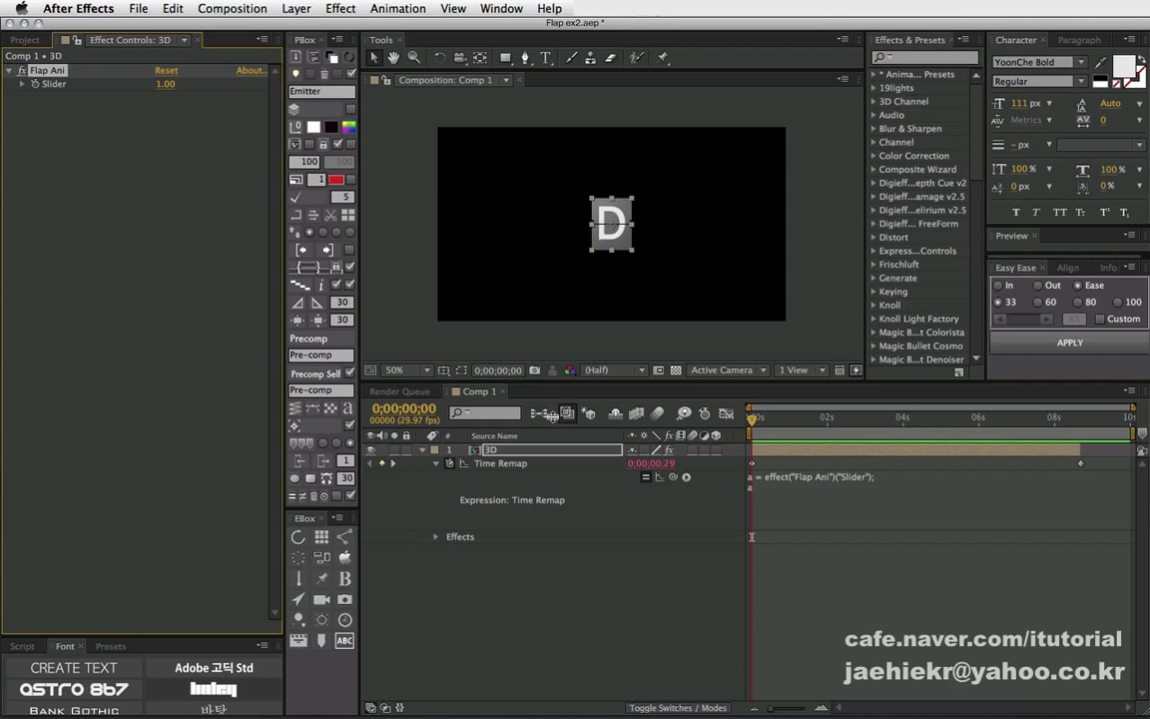
pyautogui.click(762, 455)
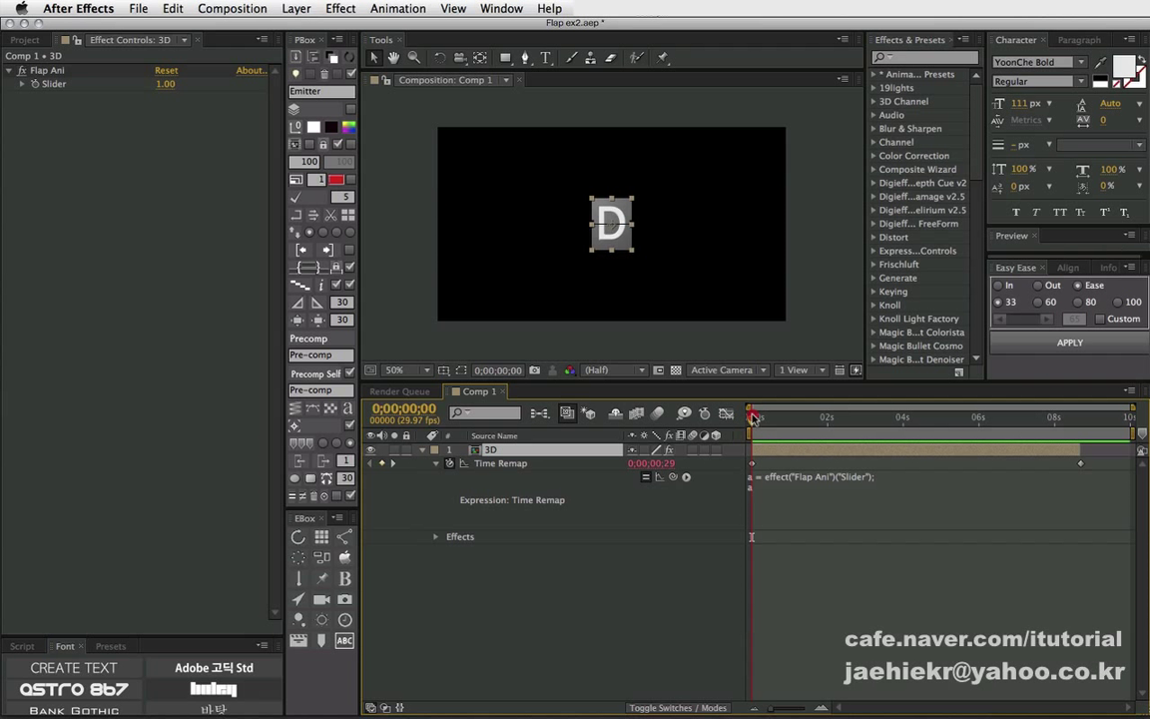
pyautogui.click(736, 415)
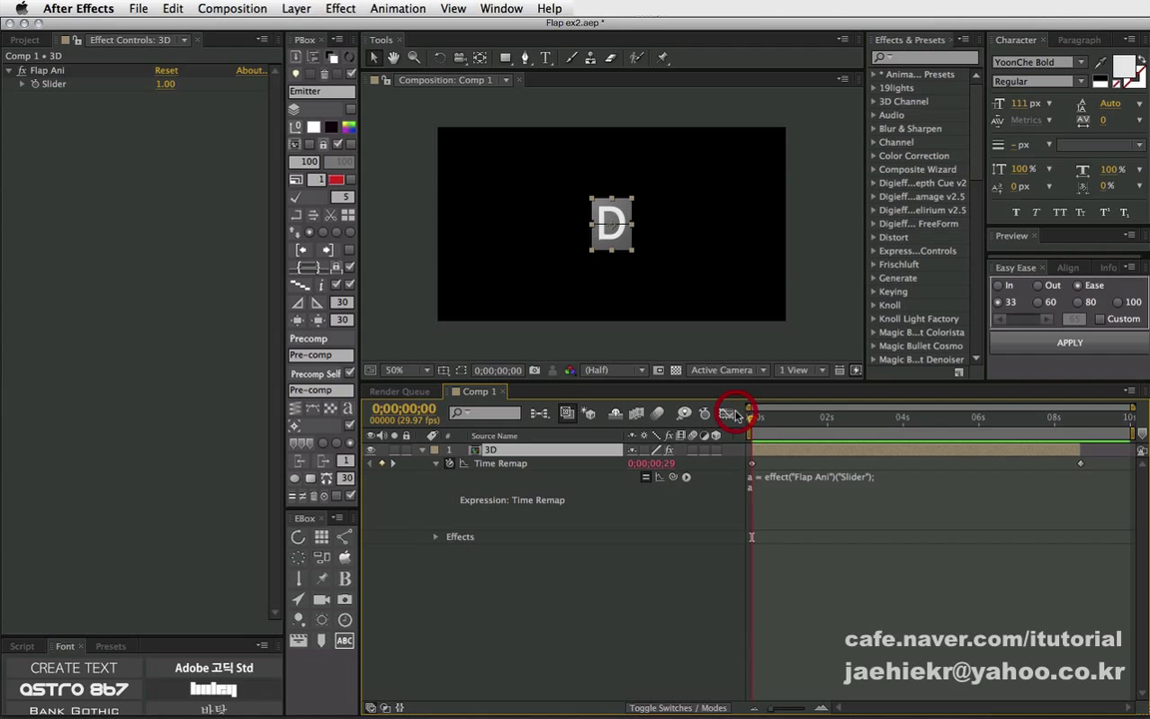
pyautogui.click(764, 487)
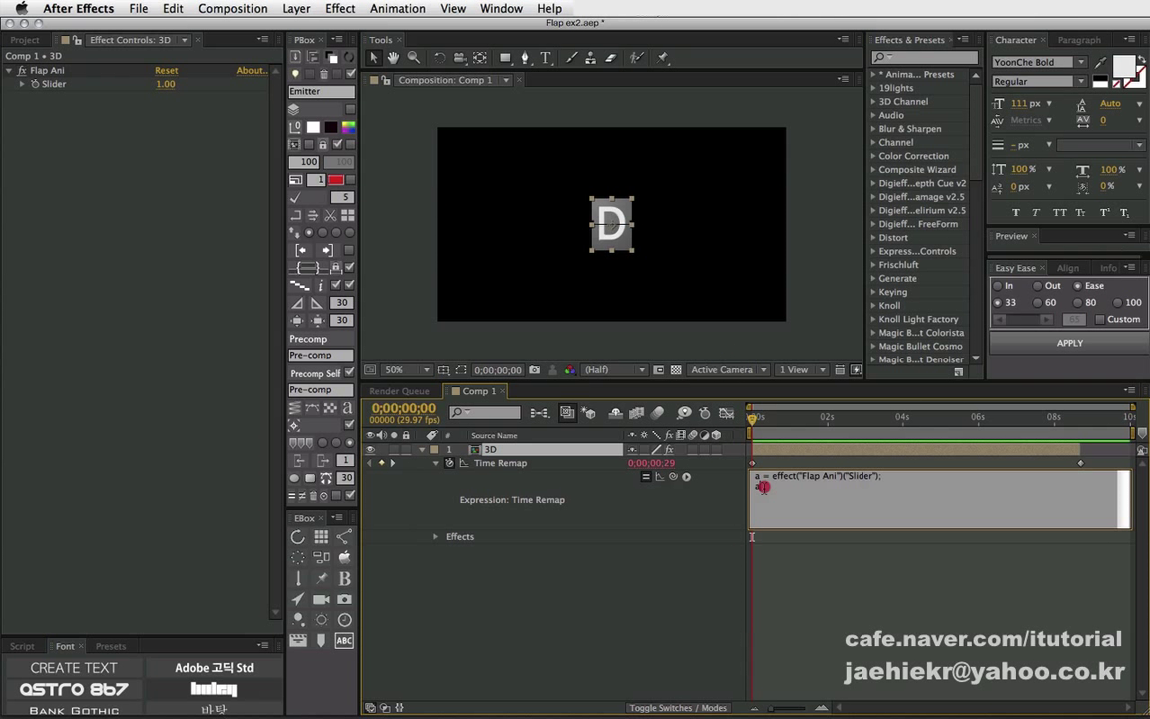
pyautogui.click(765, 488)
# Replace the second expression line with f = framesToTime(10); and apply it.
pyautogui.press('BackSpace')
pyautogui.write('ToT')
pyautogui.write('ime(1')
pyautogui.write('0);')
pyautogui.click(689, 507)
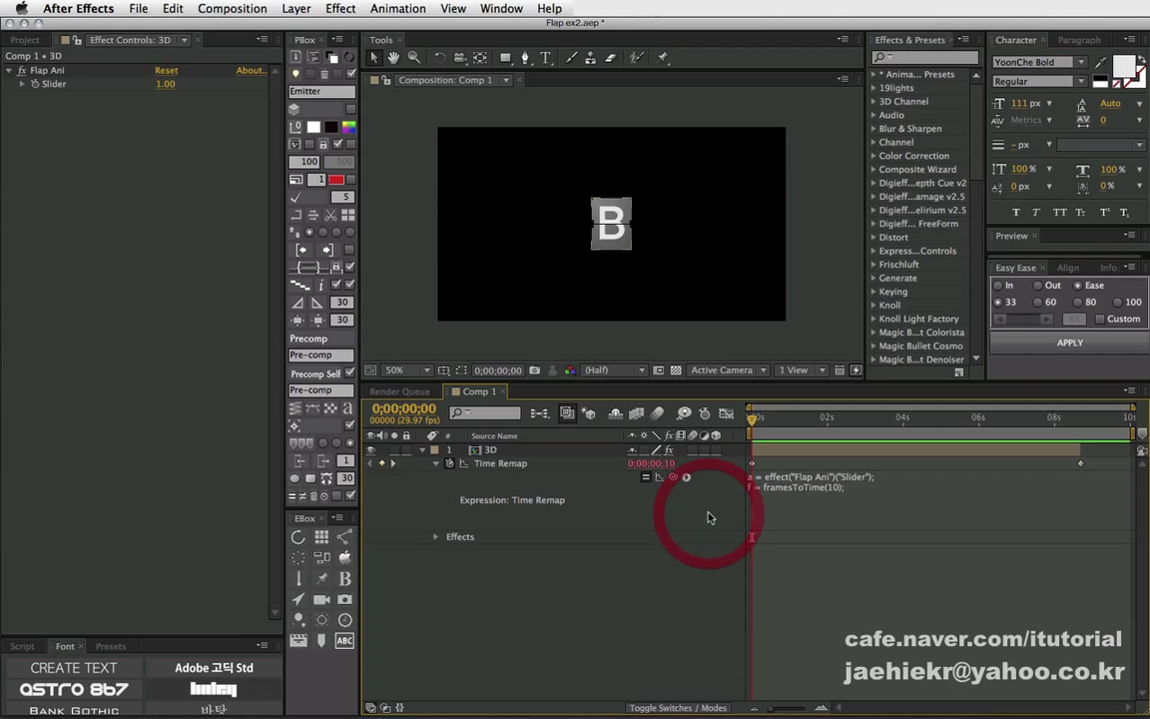
# Add a third expression line, a * f, and commit it.
pyautogui.click(784, 500)
pyautogui.click(854, 490)
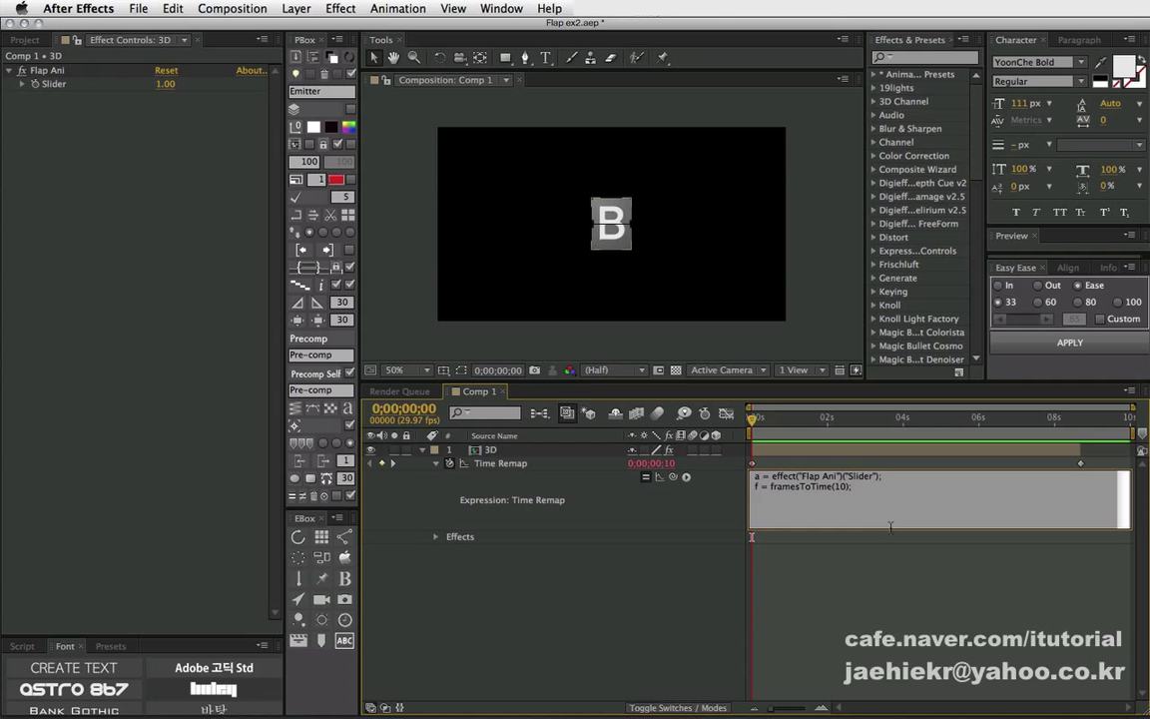
pyautogui.press('Return')
pyautogui.write('a * f')
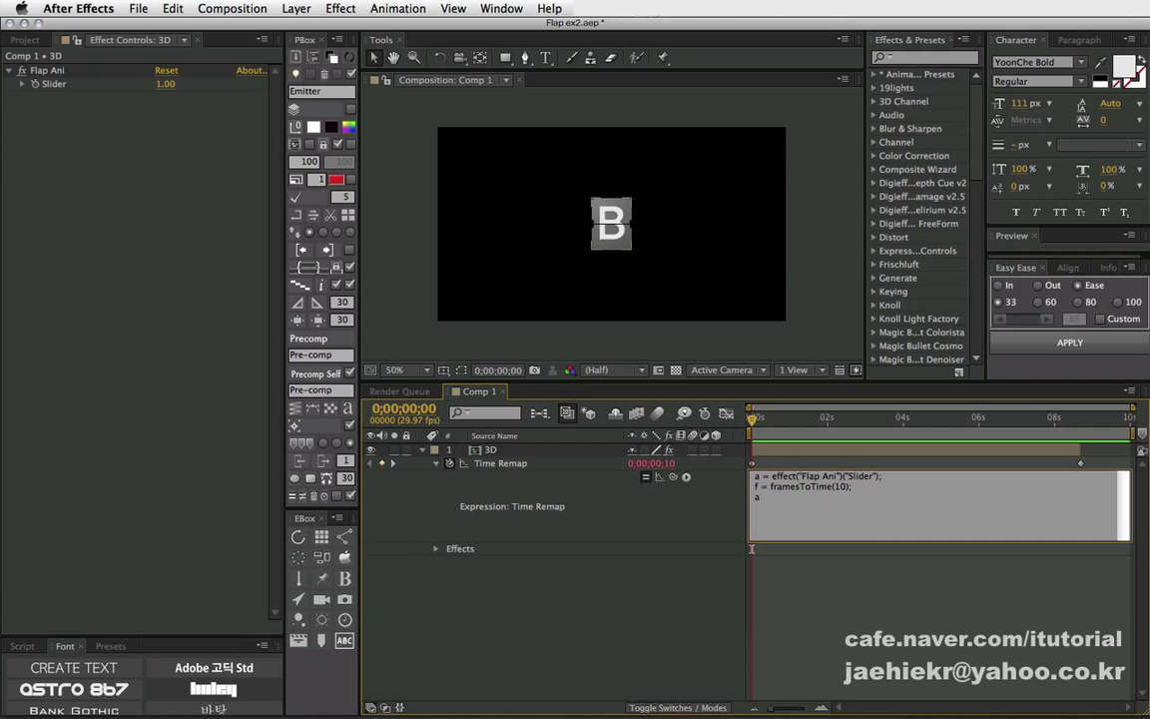
pyautogui.click(685, 524)
pyautogui.click(165, 84)
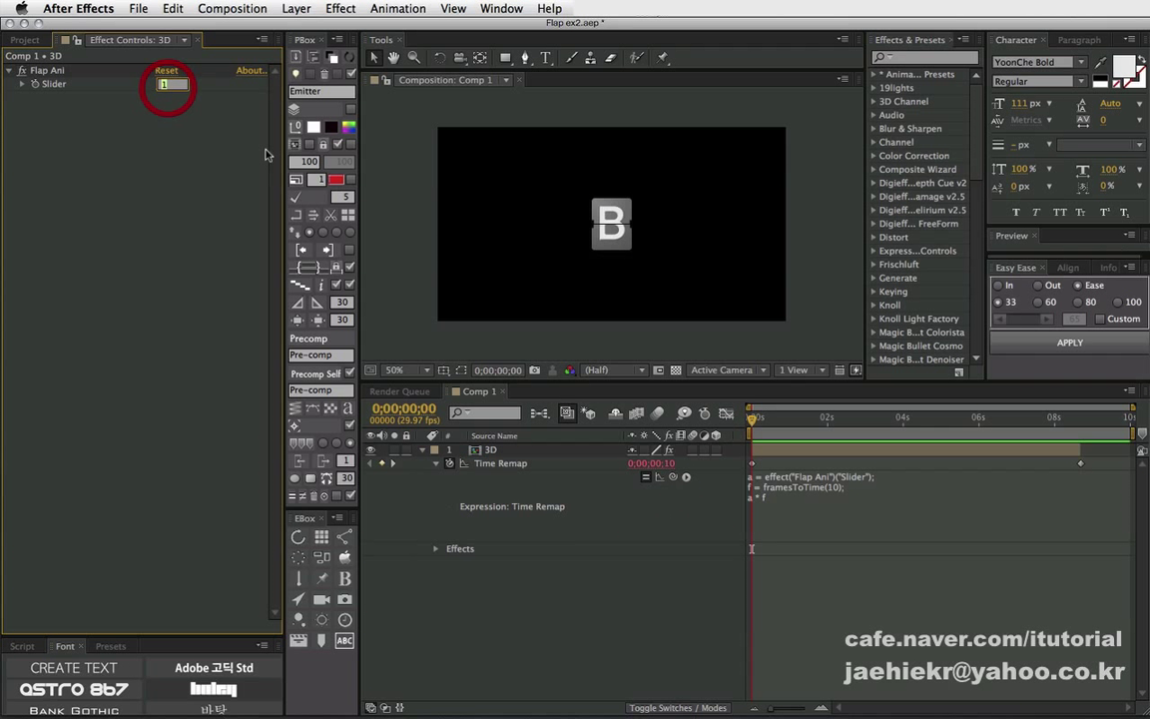
pyautogui.write('0')
pyautogui.press('Return')
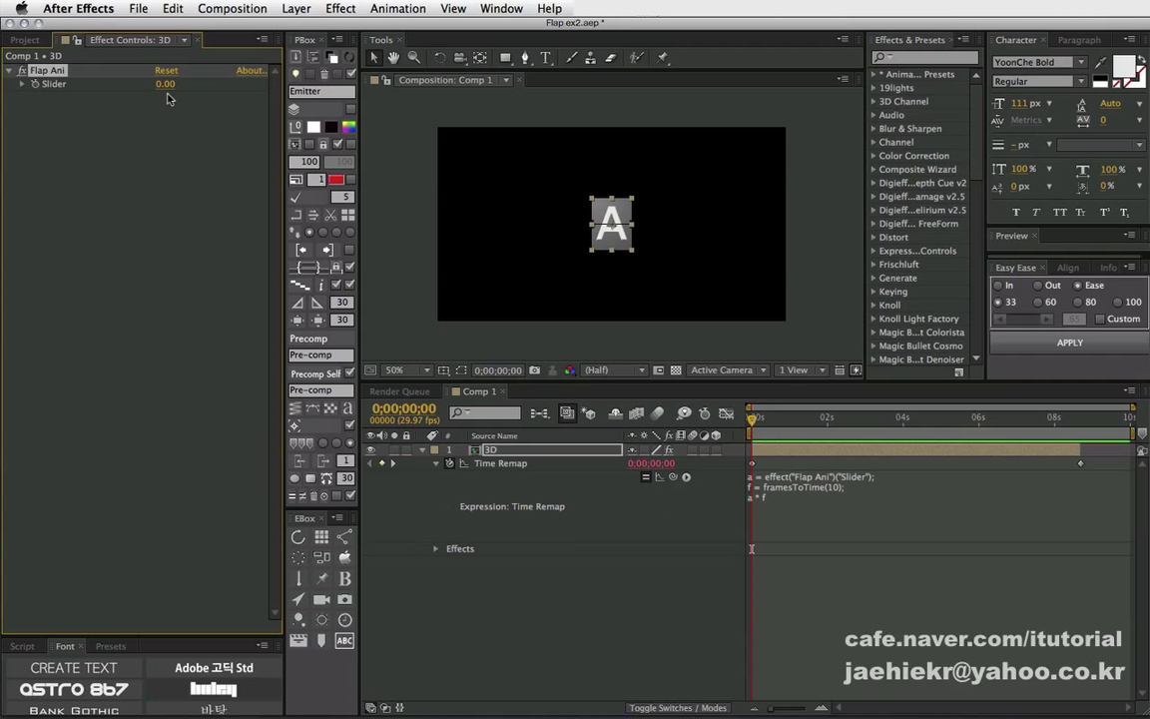
pyautogui.click(165, 84)
pyautogui.write('1')
pyautogui.press('Return')
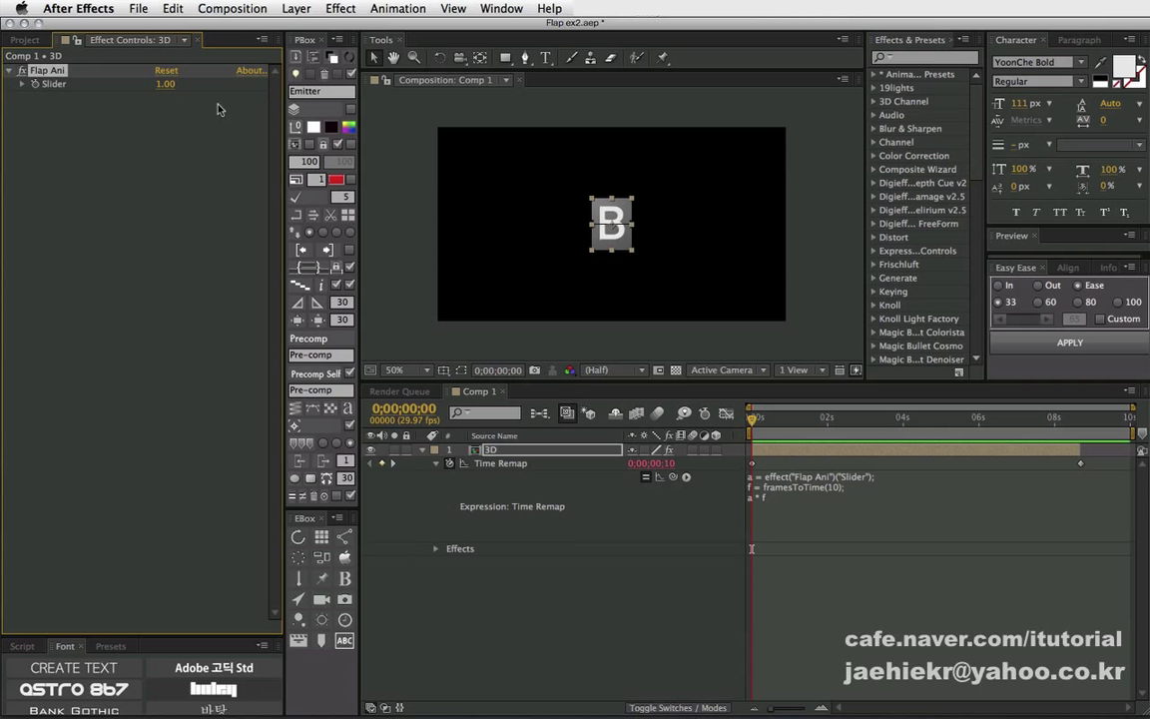
pyautogui.click(165, 84)
pyautogui.write('2')
pyautogui.press('Return')
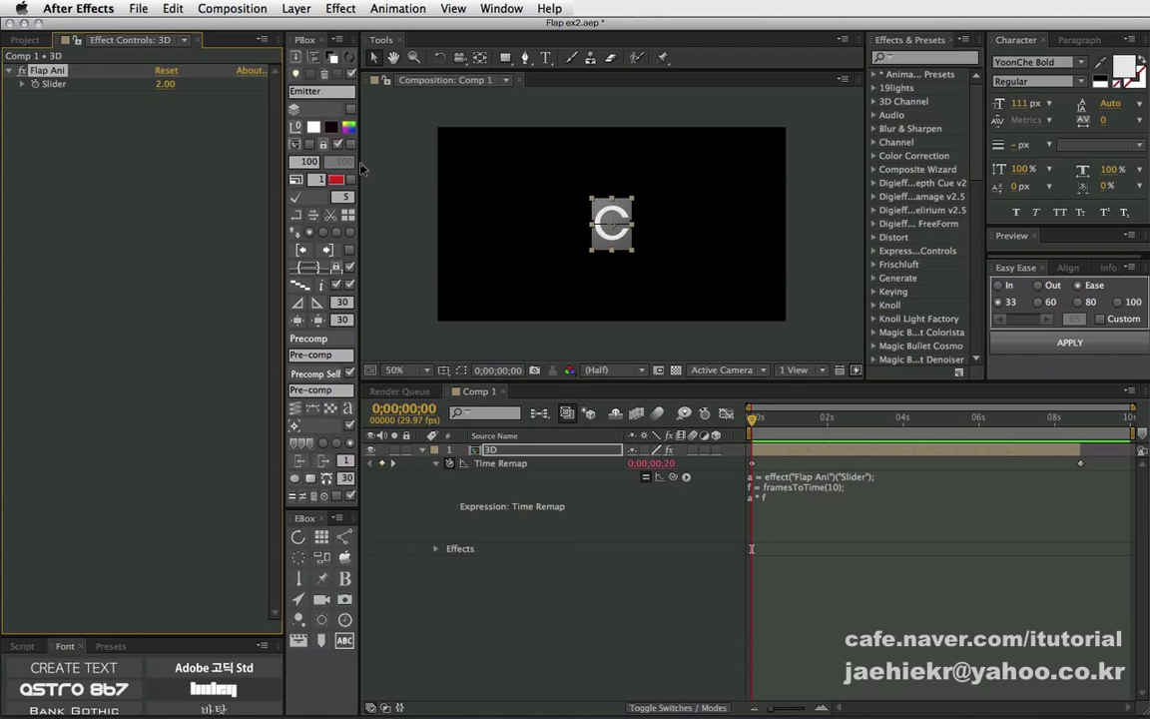
pyautogui.write('3')
pyautogui.press('Return')
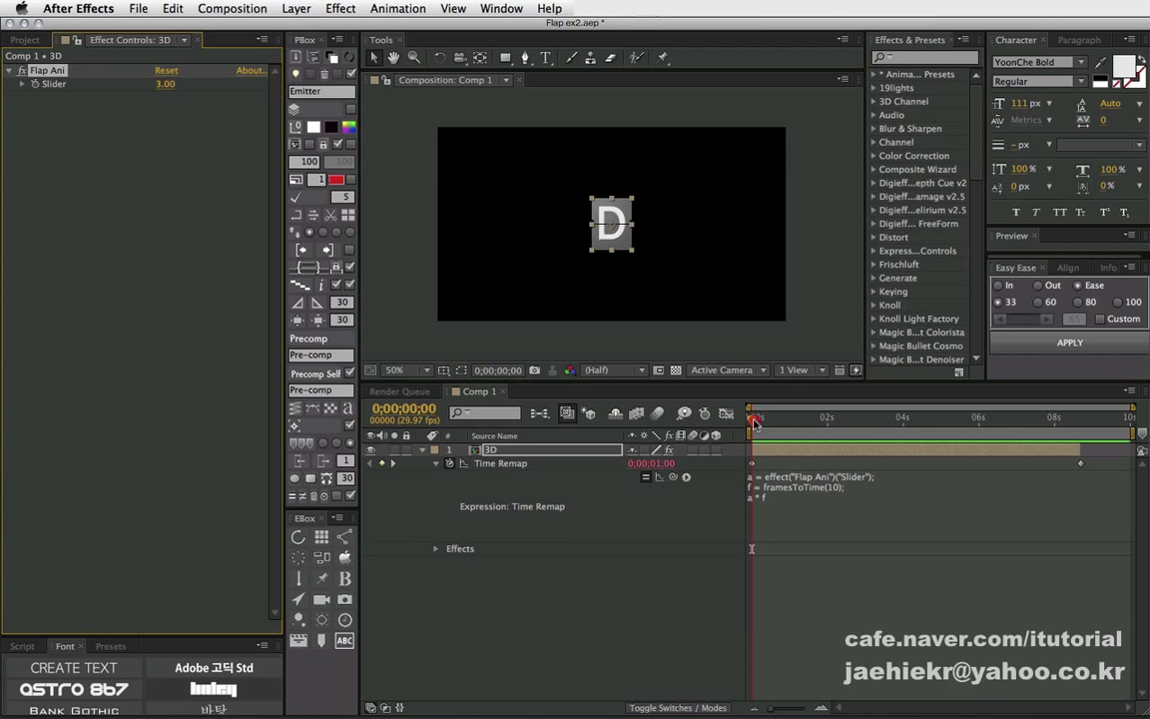
pyautogui.moveTo(752, 418)
pyautogui.mouseDown()
pyautogui.moveTo(847, 419)
pyautogui.moveTo(753, 419)
pyautogui.moveTo(835, 430)
pyautogui.moveTo(689, 400)
pyautogui.mouseUp()
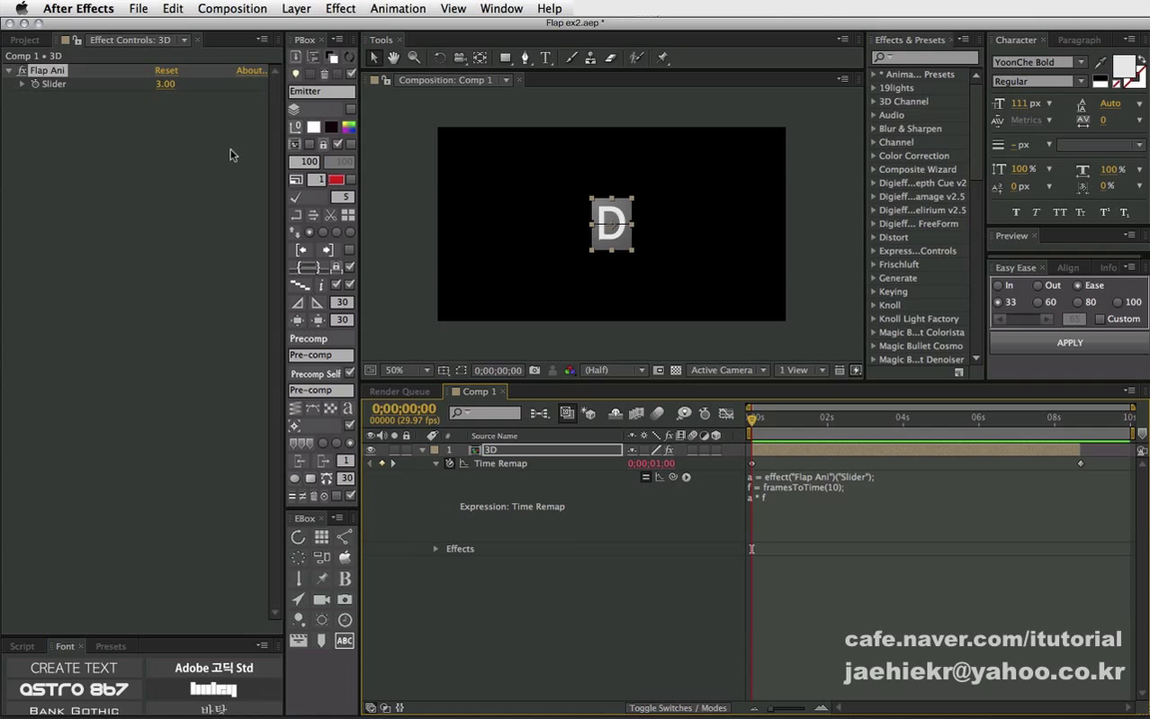
pyautogui.moveTo(168, 86); pyautogui.dragTo(188, 86)
pyautogui.click(165, 85)
pyautogui.write('25')
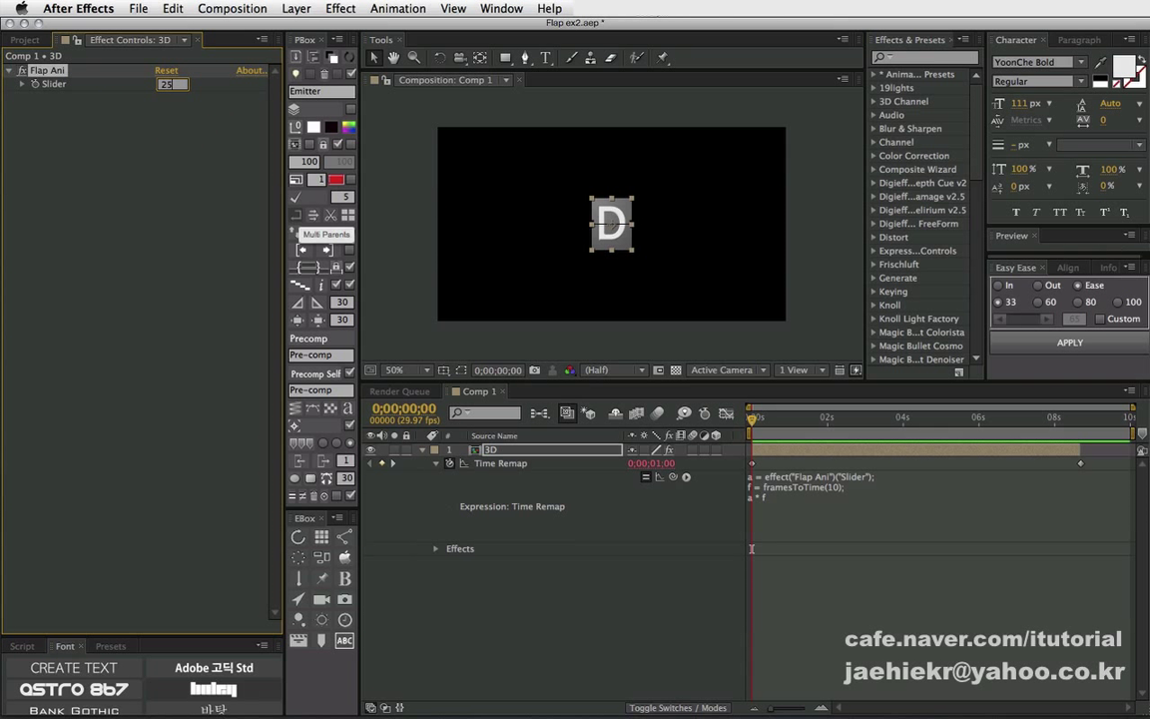
pyautogui.press('Return')
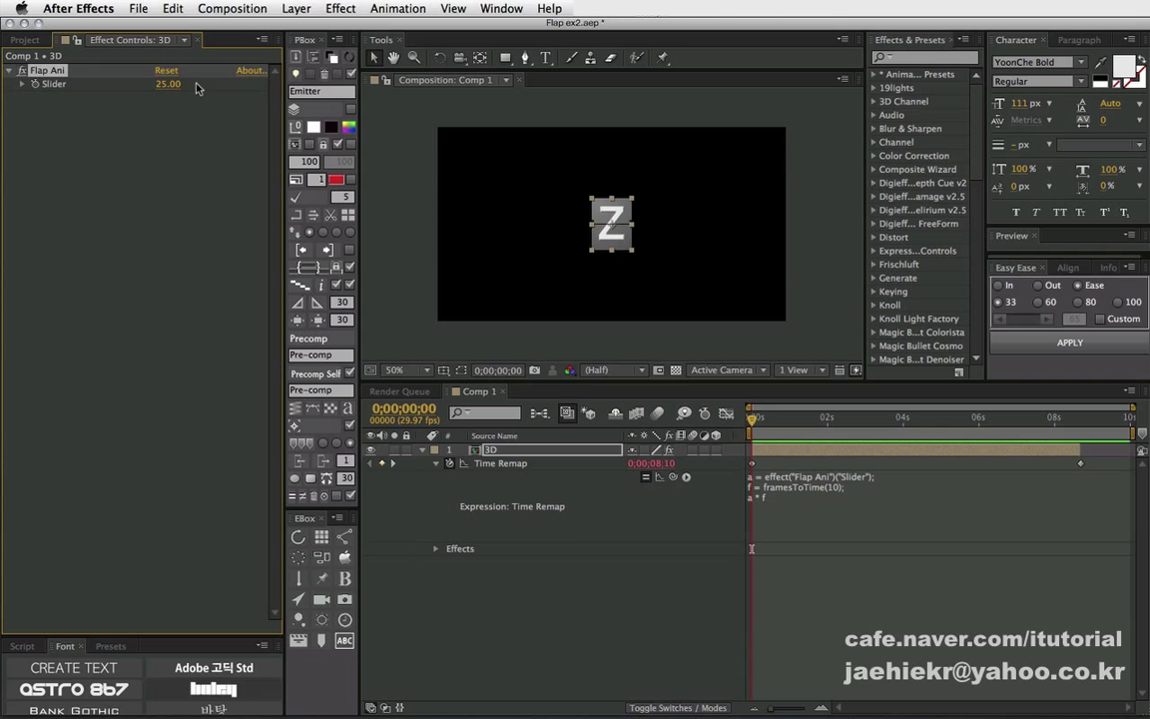
pyautogui.click(168, 85)
pyautogui.write('26')
pyautogui.press('Return')
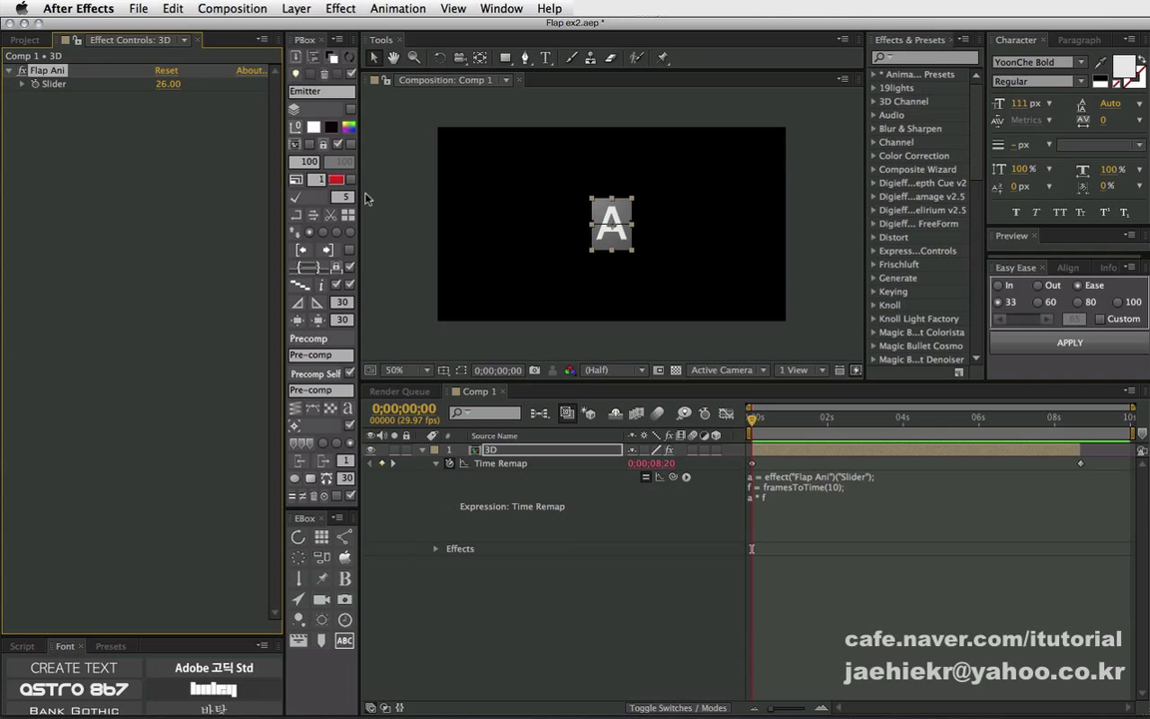
pyautogui.click(167, 85)
pyautogui.write('2')
pyautogui.press('Return')
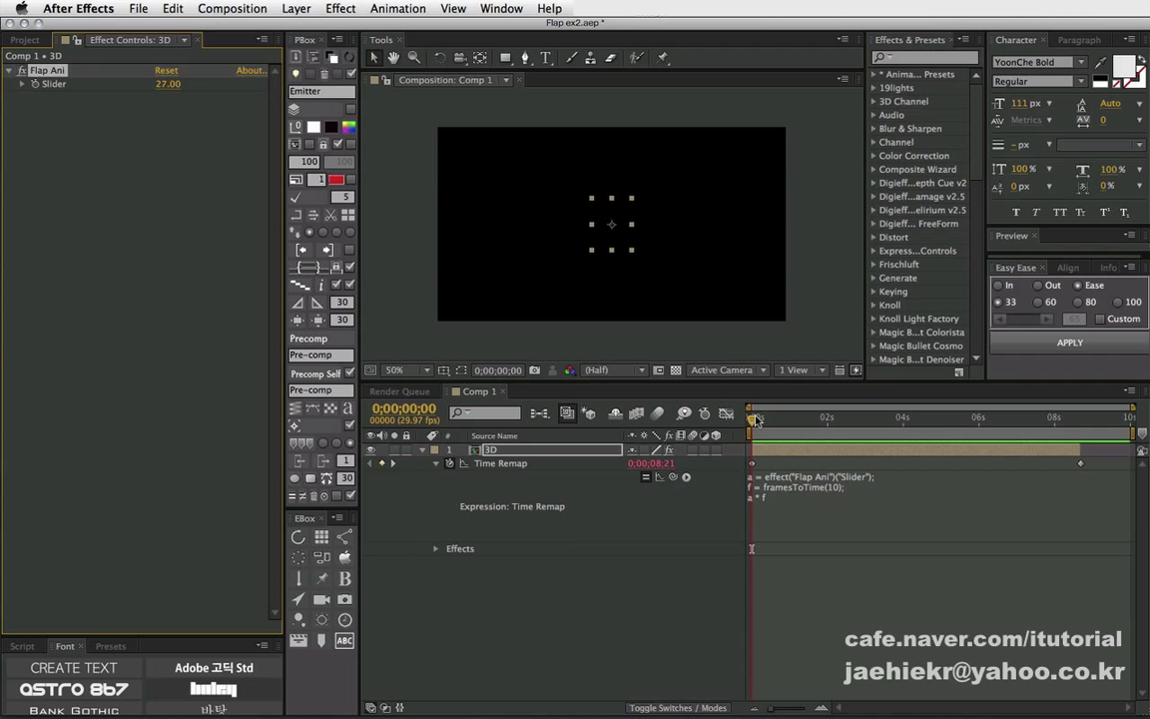
pyautogui.moveTo(181, 86); pyautogui.dragTo(174, 84)
pyautogui.moveTo(172, 84); pyautogui.dragTo(161, 84)
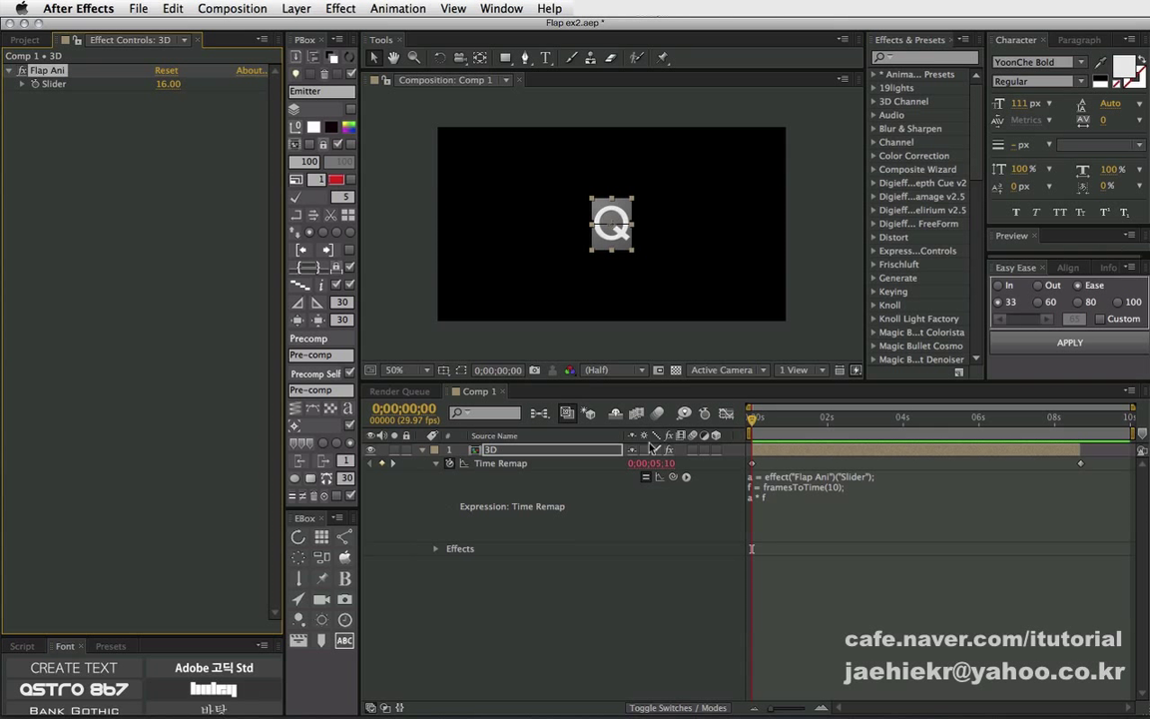
pyautogui.moveTo(168, 84); pyautogui.dragTo(172, 87)
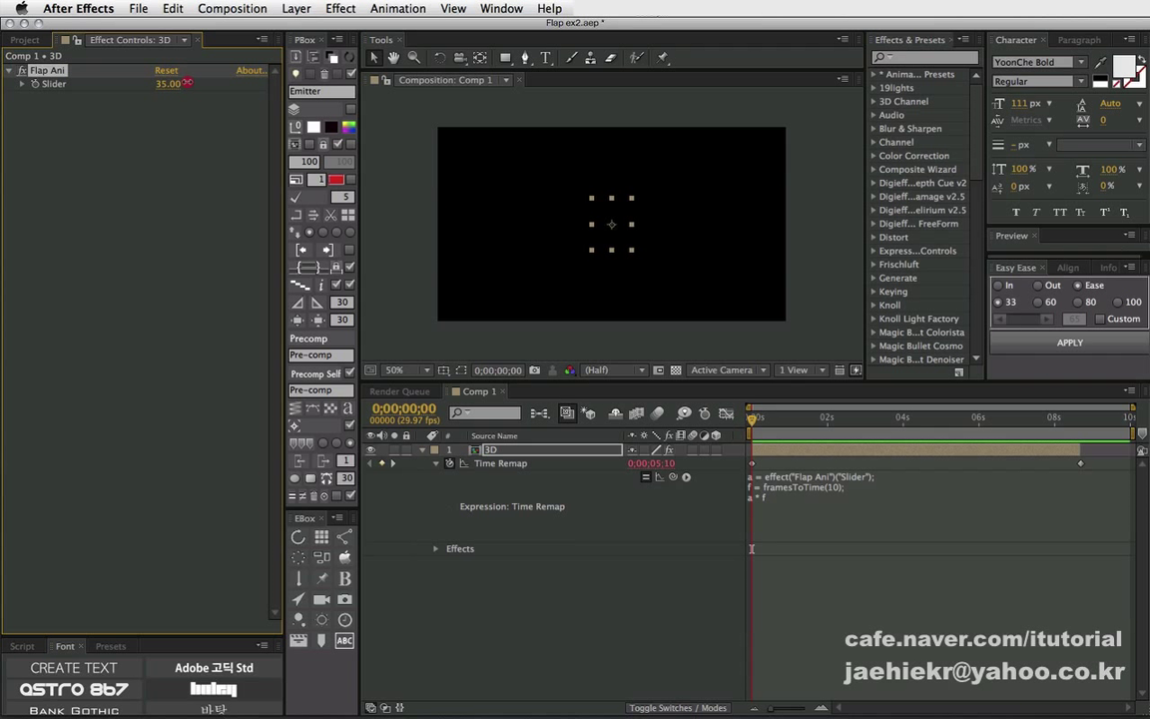
pyautogui.click(169, 85)
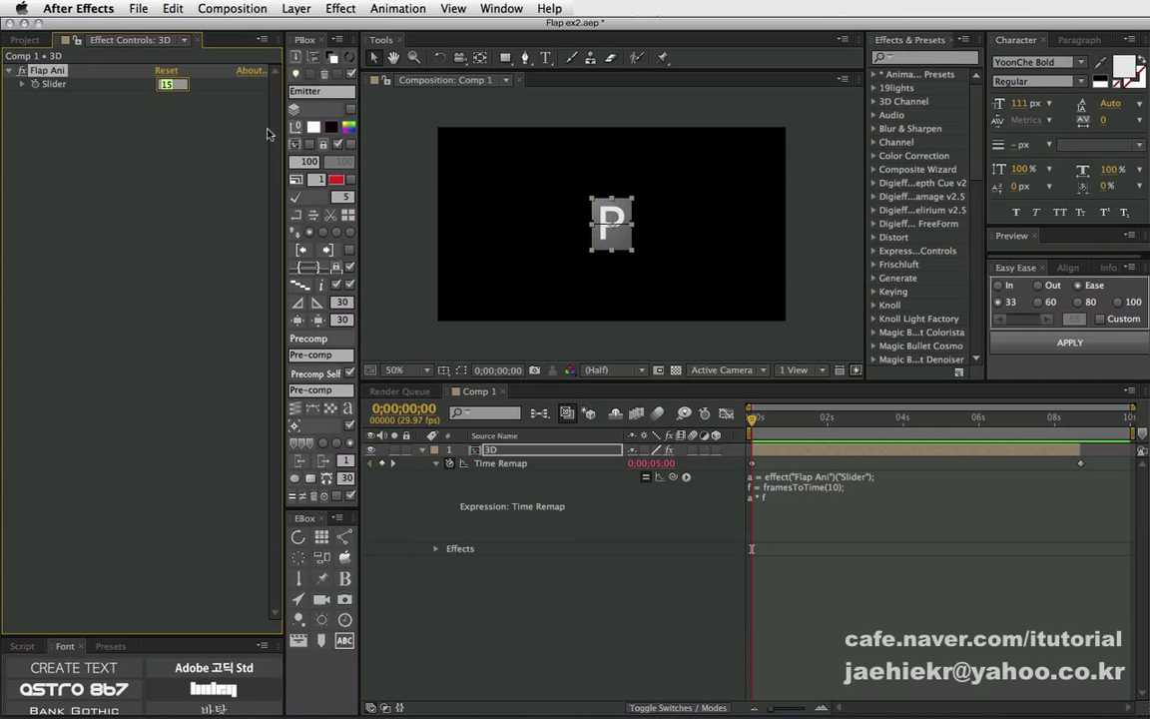
pyautogui.write('1')
pyautogui.press('Return')
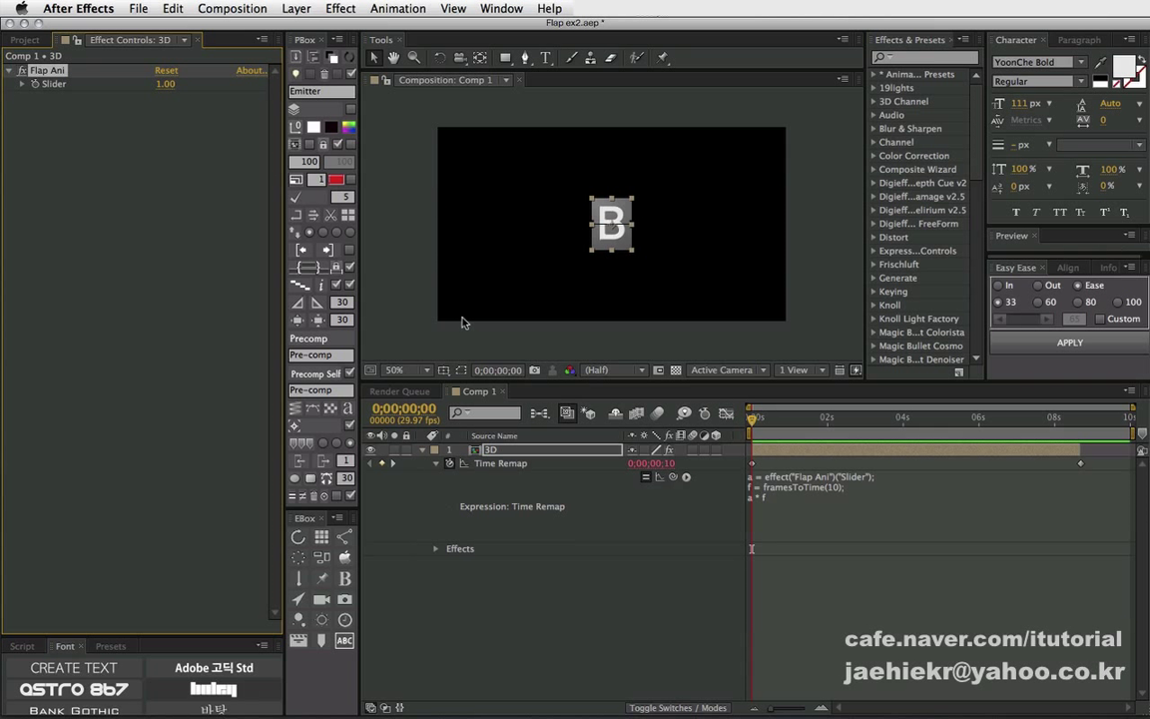
pyautogui.click(845, 509)
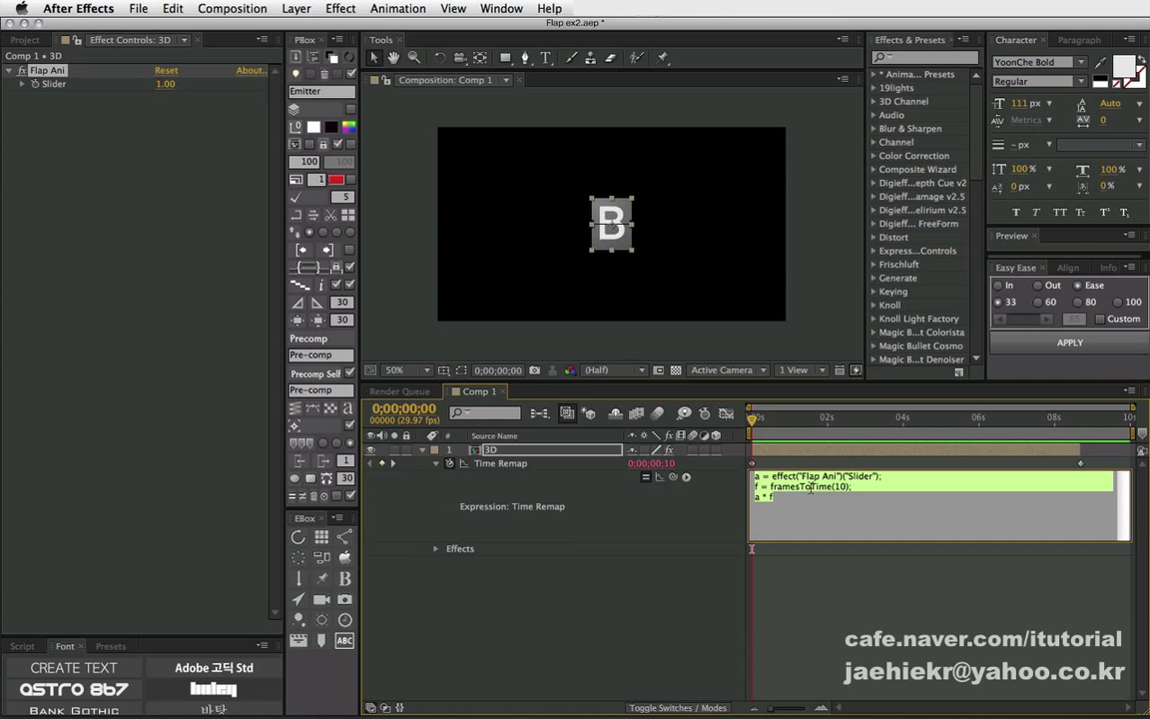
pyautogui.click(883, 507)
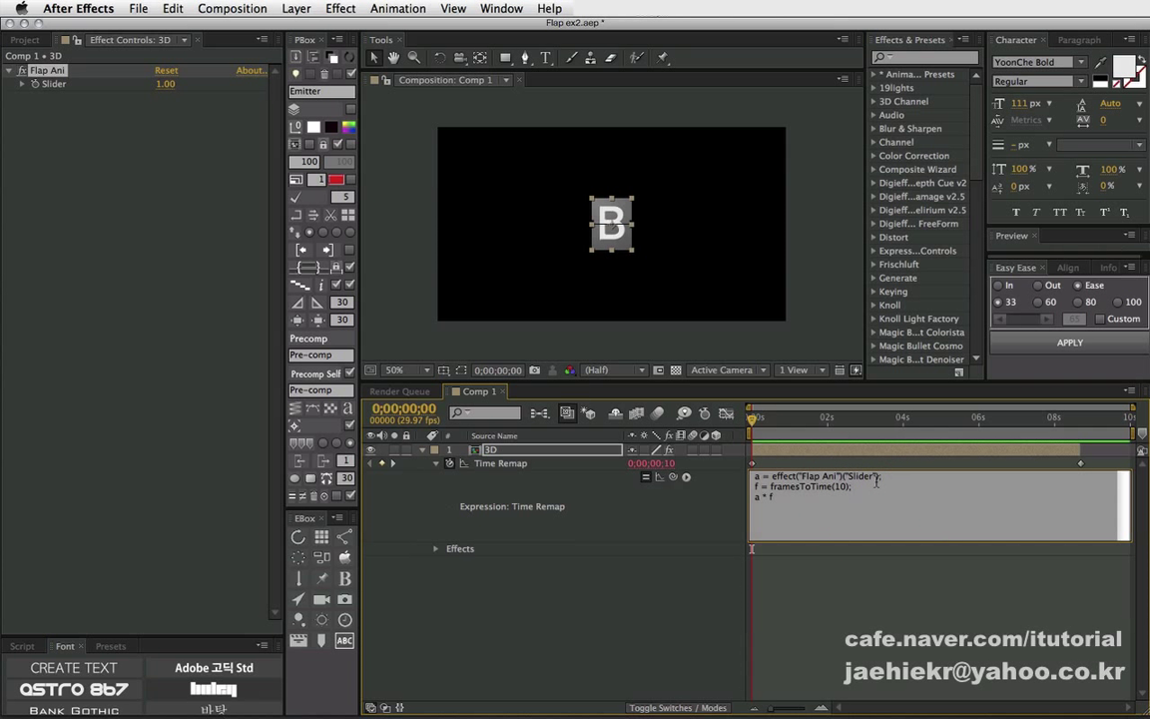
pyautogui.click(885, 482)
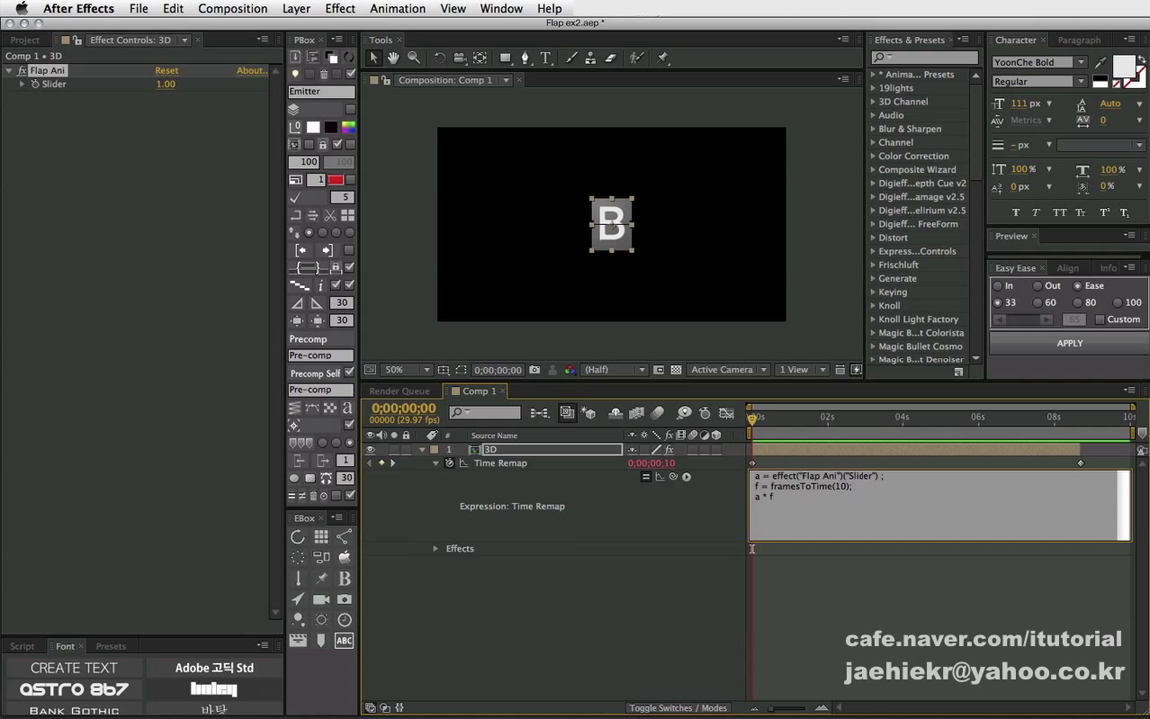
# Append ' % 25' to the Time Remap expression and raise the Flap Ani slider to 17.
pyautogui.write('% 25')
pyautogui.click(694, 513)
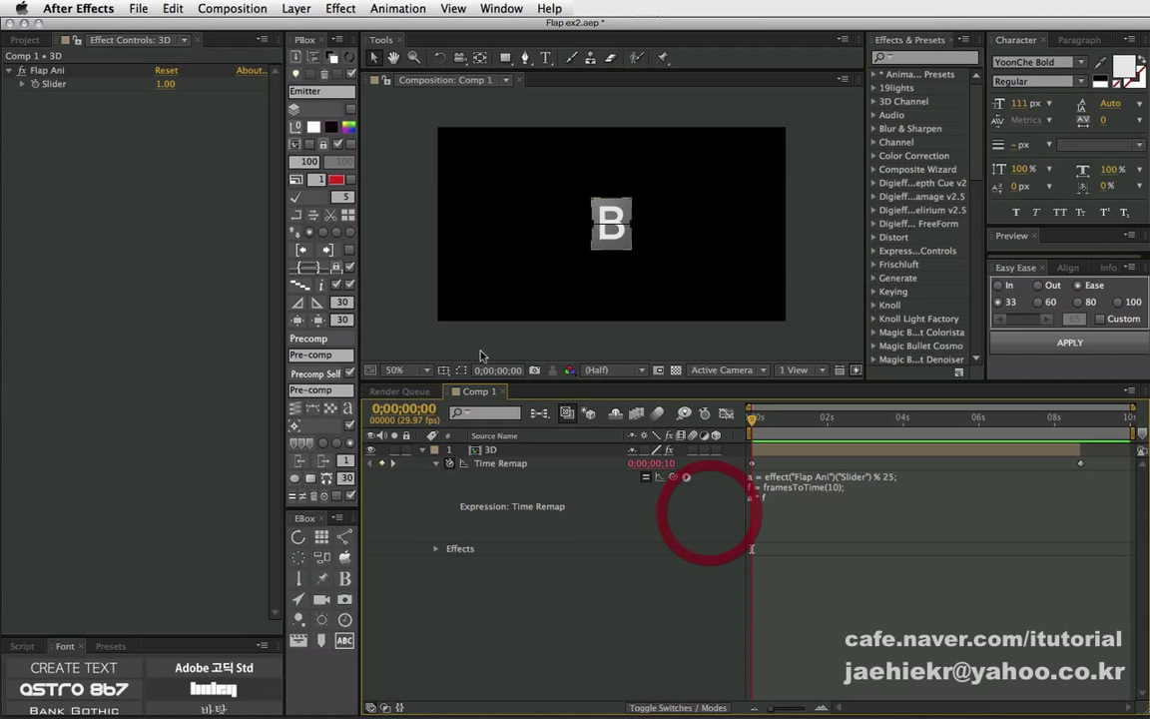
pyautogui.moveTo(165, 83); pyautogui.dragTo(176, 83)
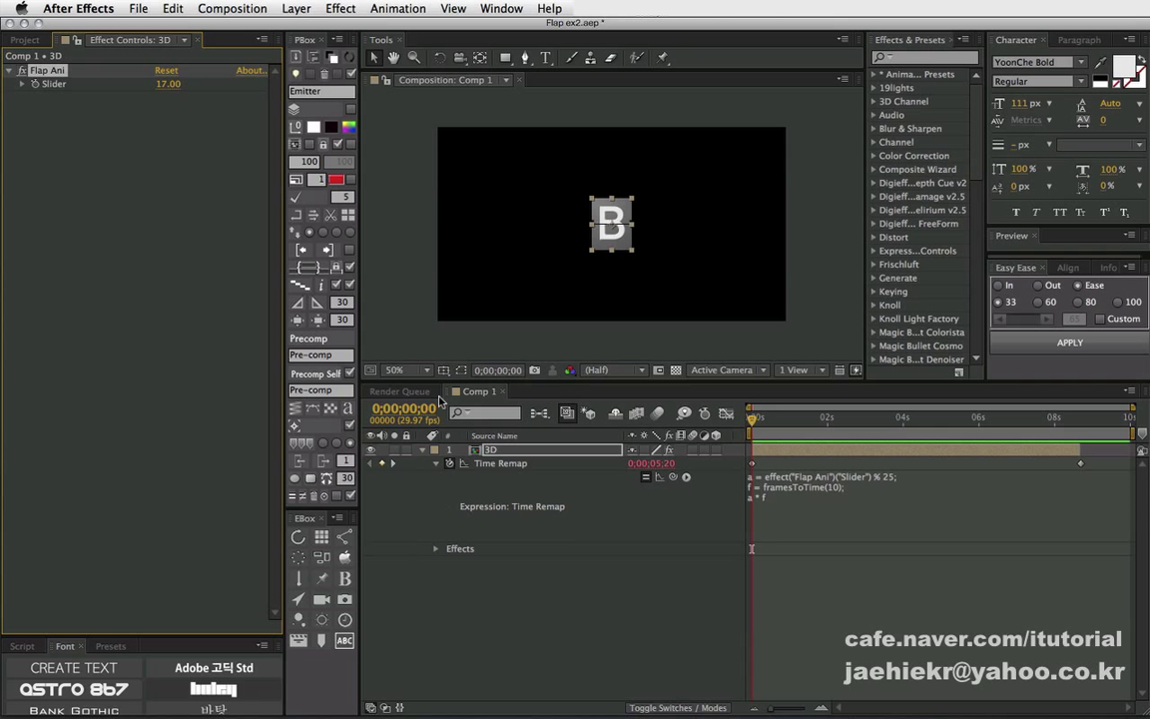
# Open the 3D pre-comp from Comp 1 and scrub forward to watch the flap letters change.
pyautogui.click(509, 450)
pyautogui.doubleClick(509, 450)
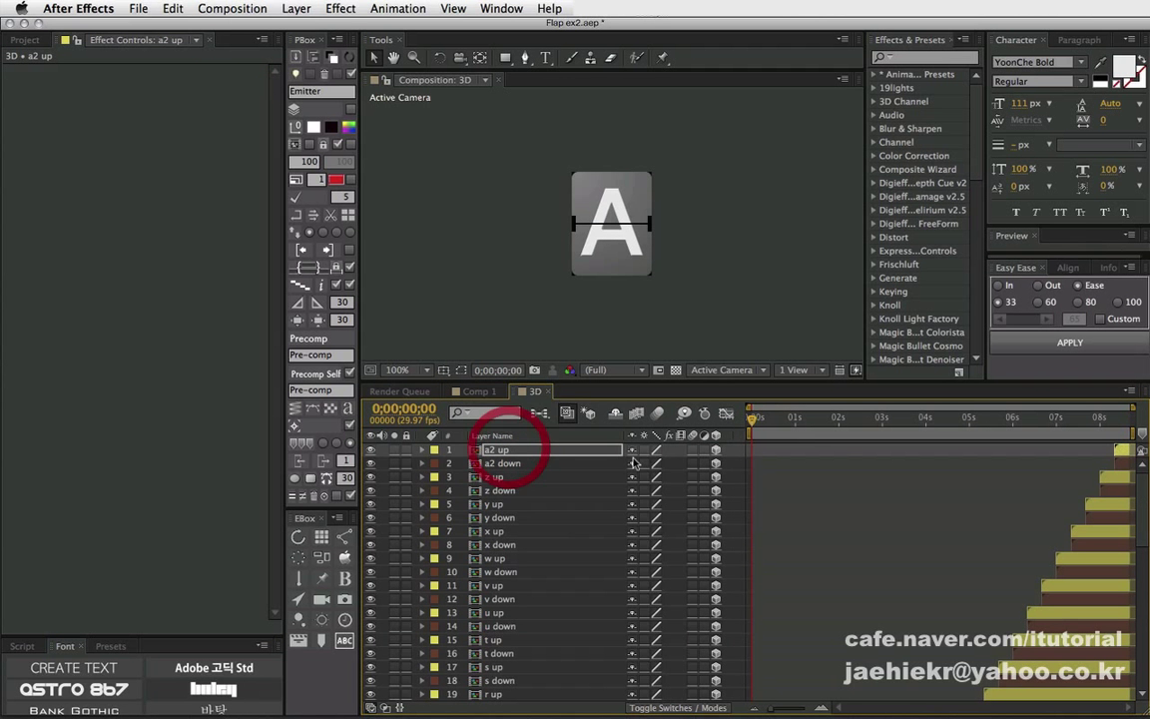
pyautogui.click(796, 421)
pyautogui.moveTo(796, 420)
pyautogui.mouseDown()
pyautogui.moveTo(1016, 418)
pyautogui.moveTo(999, 419)
pyautogui.mouseUp()
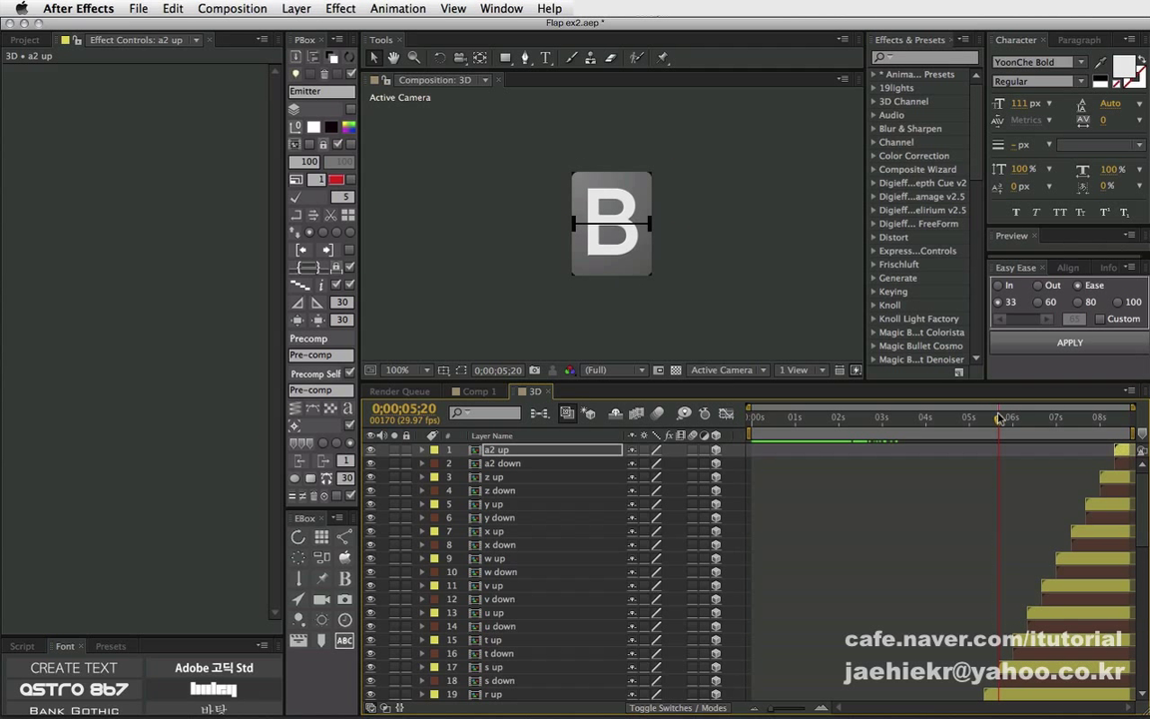
pyautogui.scroll(-3, 613, 550)
pyautogui.scroll(-3, 613, 550)
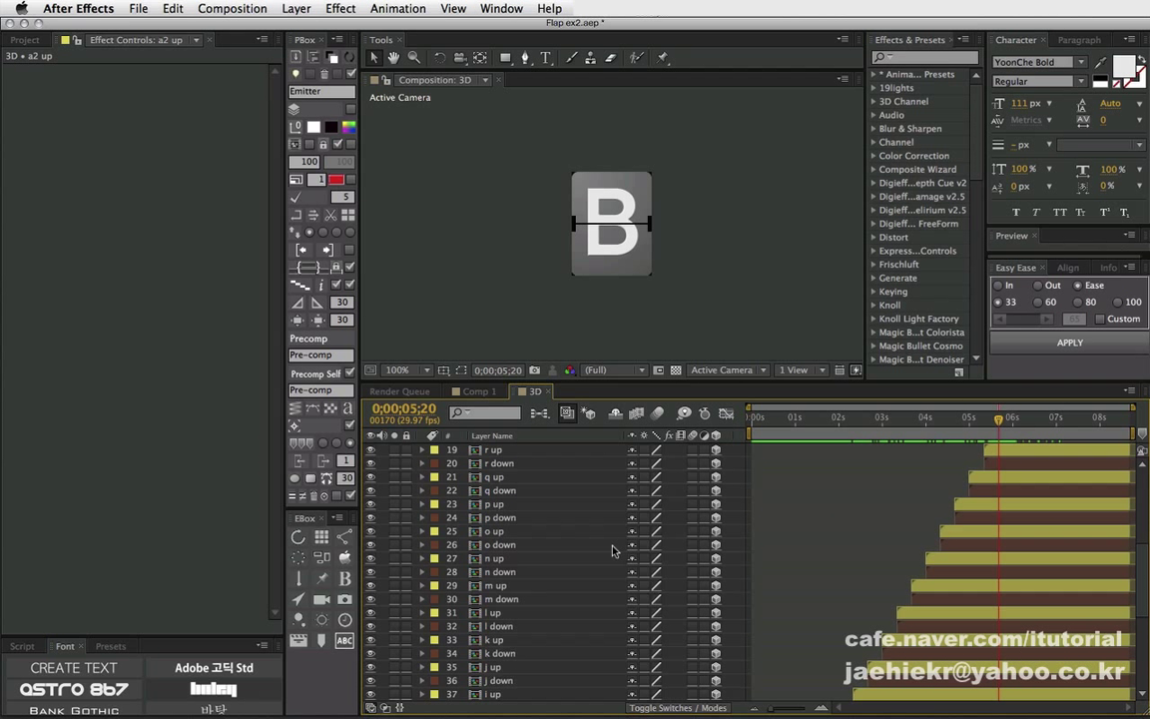
# Replace the r down and r up layers with the 'r' item from the Letter folder.
pyautogui.click(505, 465)
pyautogui.keyDown('shift'); pyautogui.click(493, 450); pyautogui.keyUp('shift')
pyautogui.scroll(5, 521, 509)
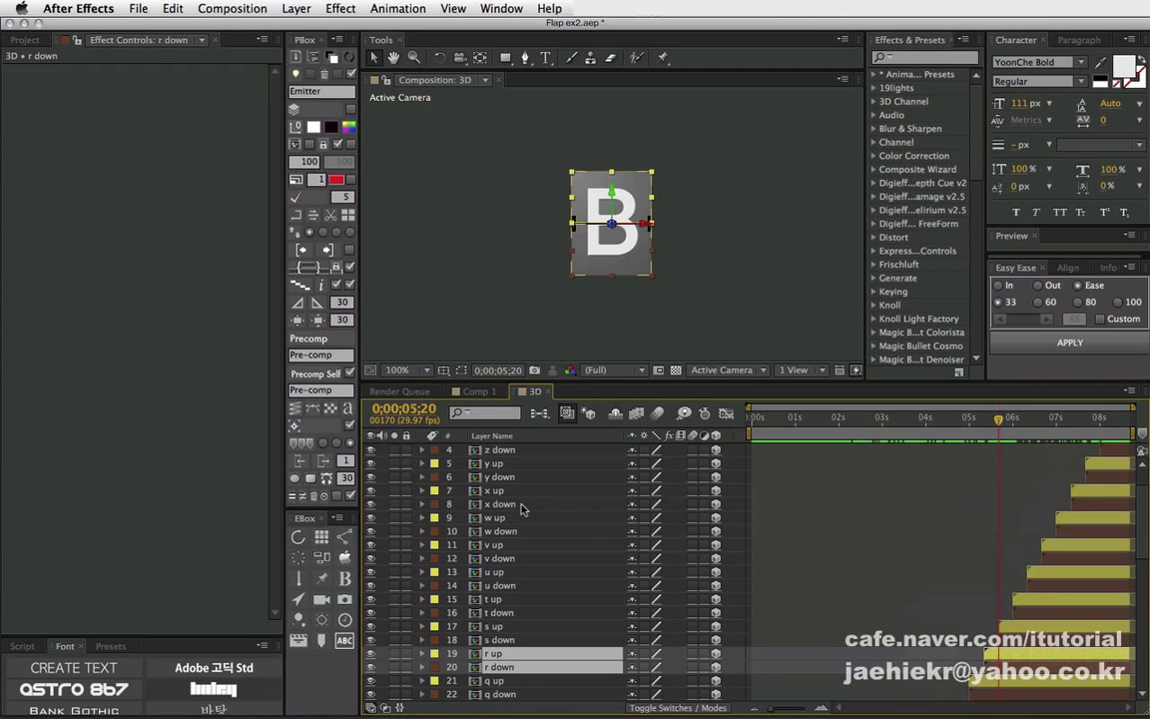
pyautogui.scroll(-1, 521, 509)
pyautogui.click(26, 40)
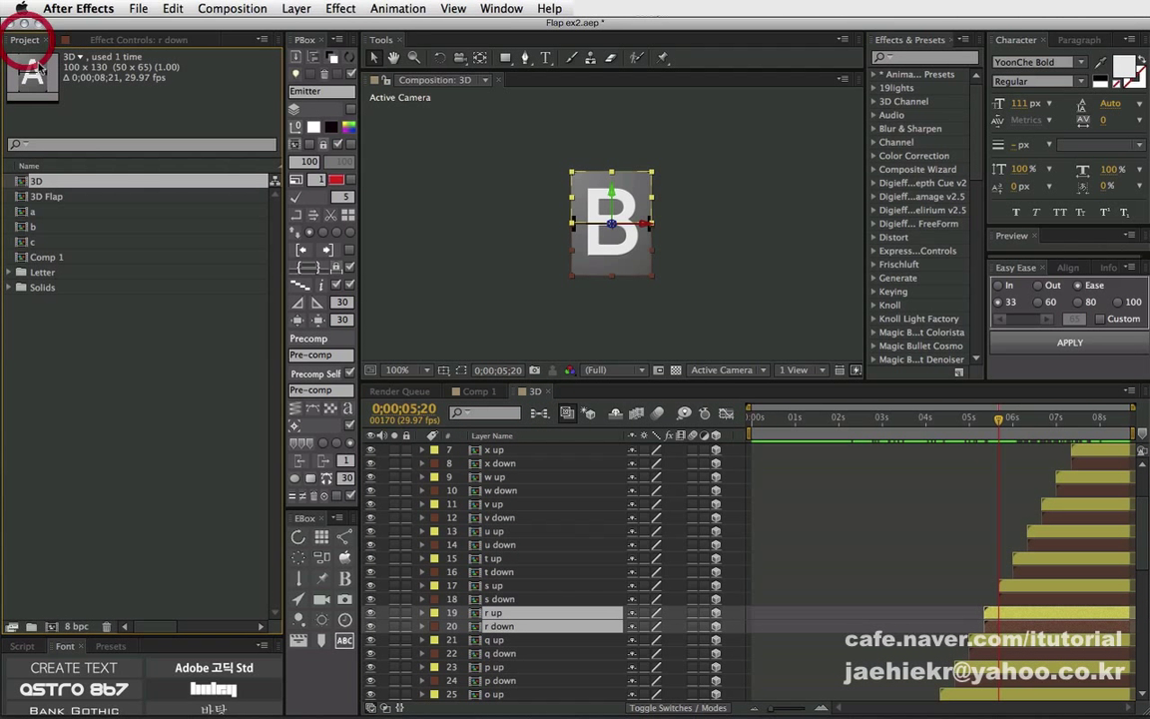
pyautogui.click(10, 272)
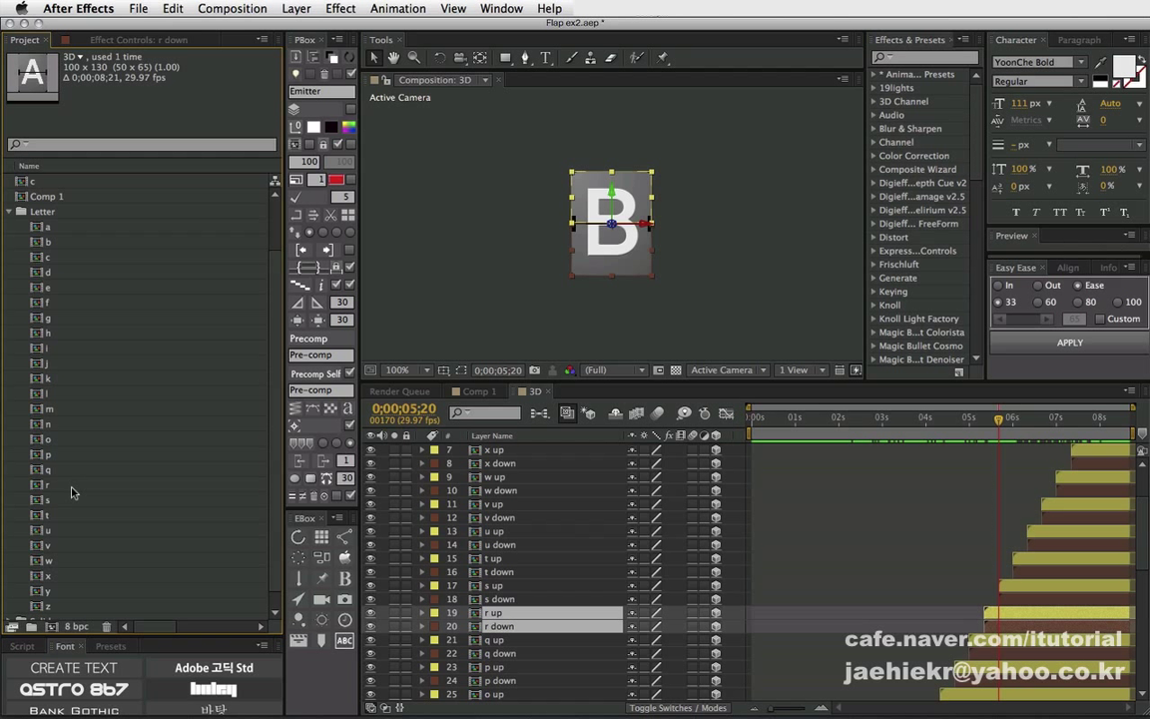
pyautogui.click(39, 485)
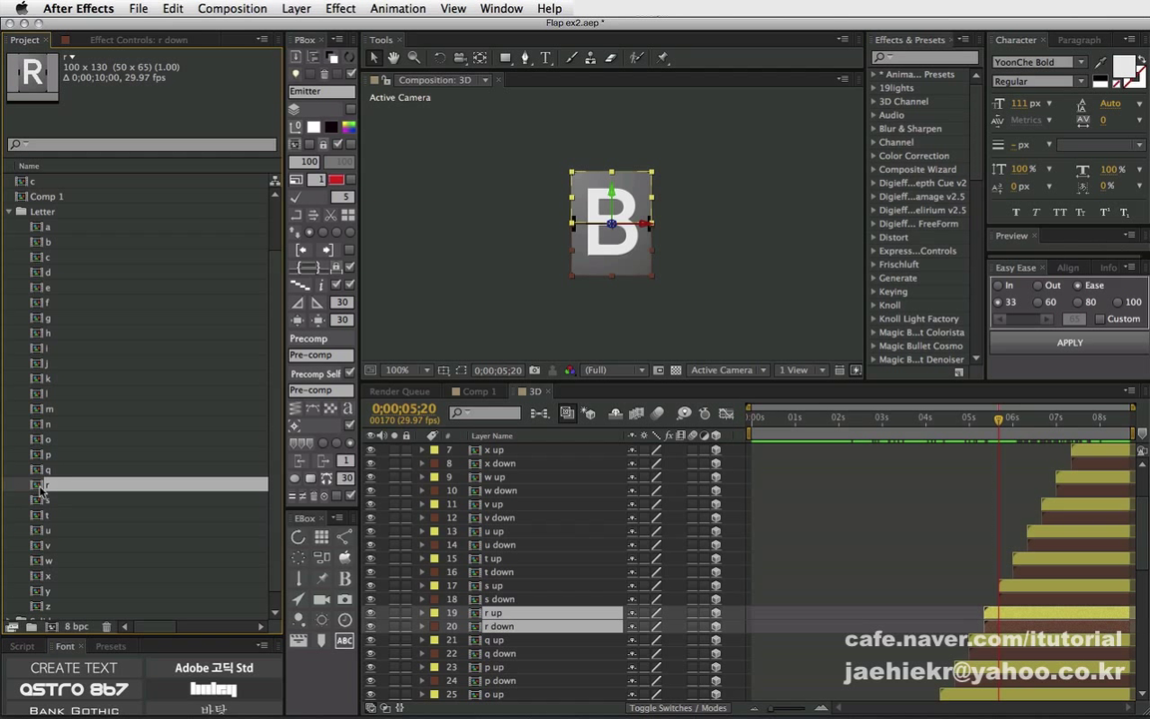
pyautogui.moveTo(40, 485); pyautogui.dragTo(500, 621)
# Scrub past R to check the letters, return to about 2:24, and go back to Comp 1.
pyautogui.click(1003, 418)
pyautogui.moveTo(1003, 419)
pyautogui.mouseDown()
pyautogui.moveTo(1119, 420)
pyautogui.moveTo(1035, 423)
pyautogui.mouseUp()
pyautogui.click(875, 427)
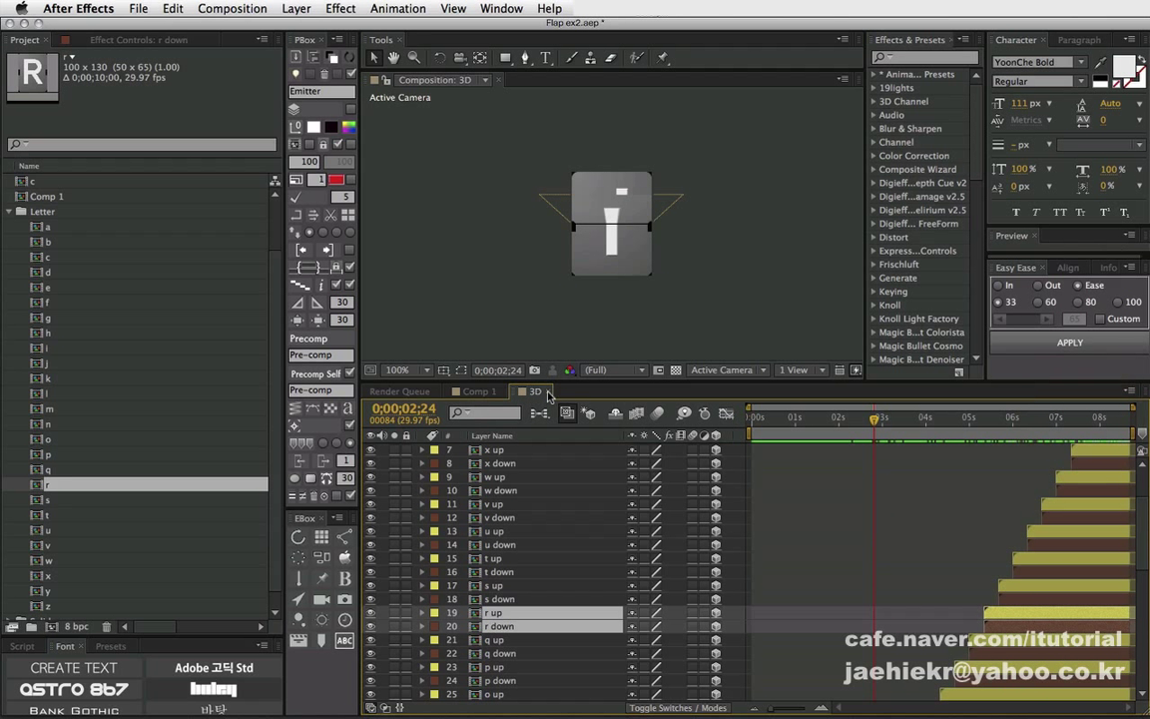
pyautogui.click(548, 392)
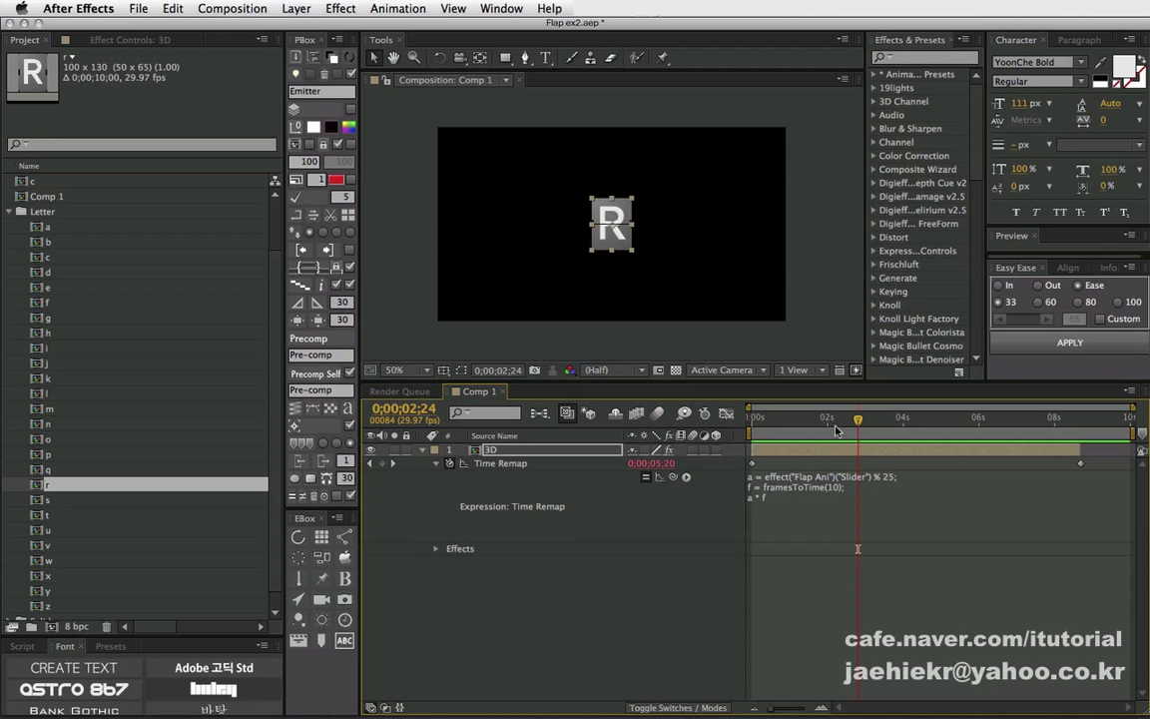
# At 1 second, nudge the Flap Ani slider up and briefly check the 3D pre-comp.
pyautogui.moveTo(756, 425); pyautogui.dragTo(789, 423)
pyautogui.click(135, 40)
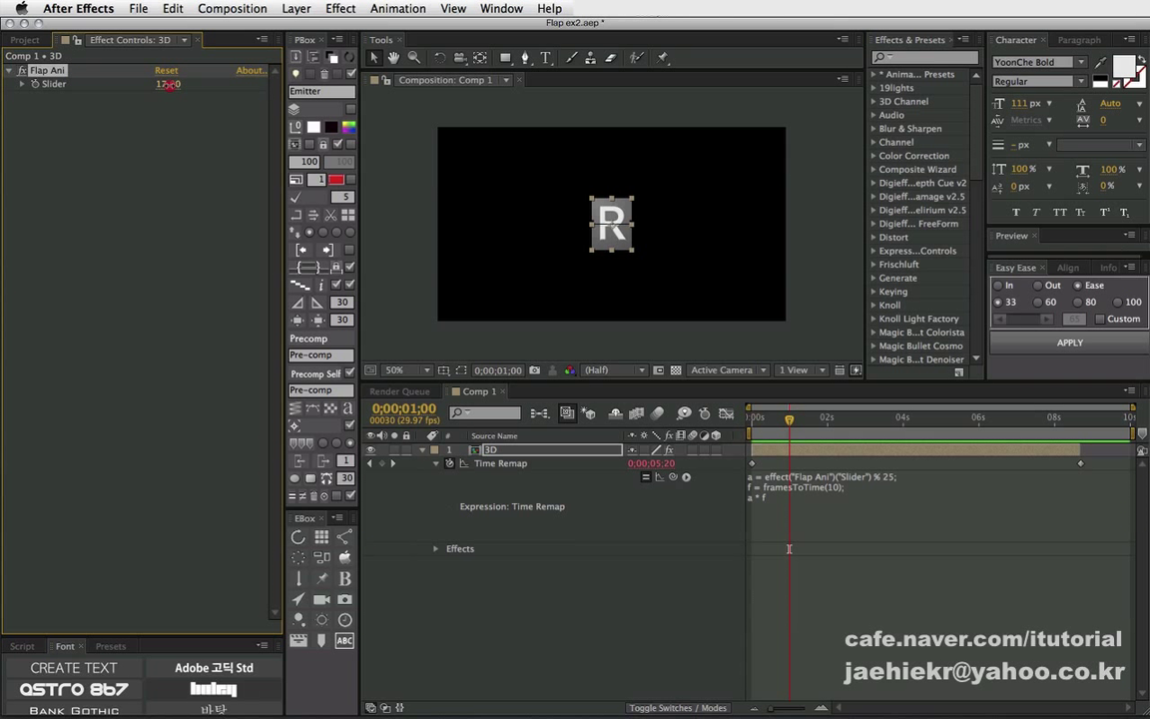
pyautogui.moveTo(171, 84); pyautogui.dragTo(175, 85)
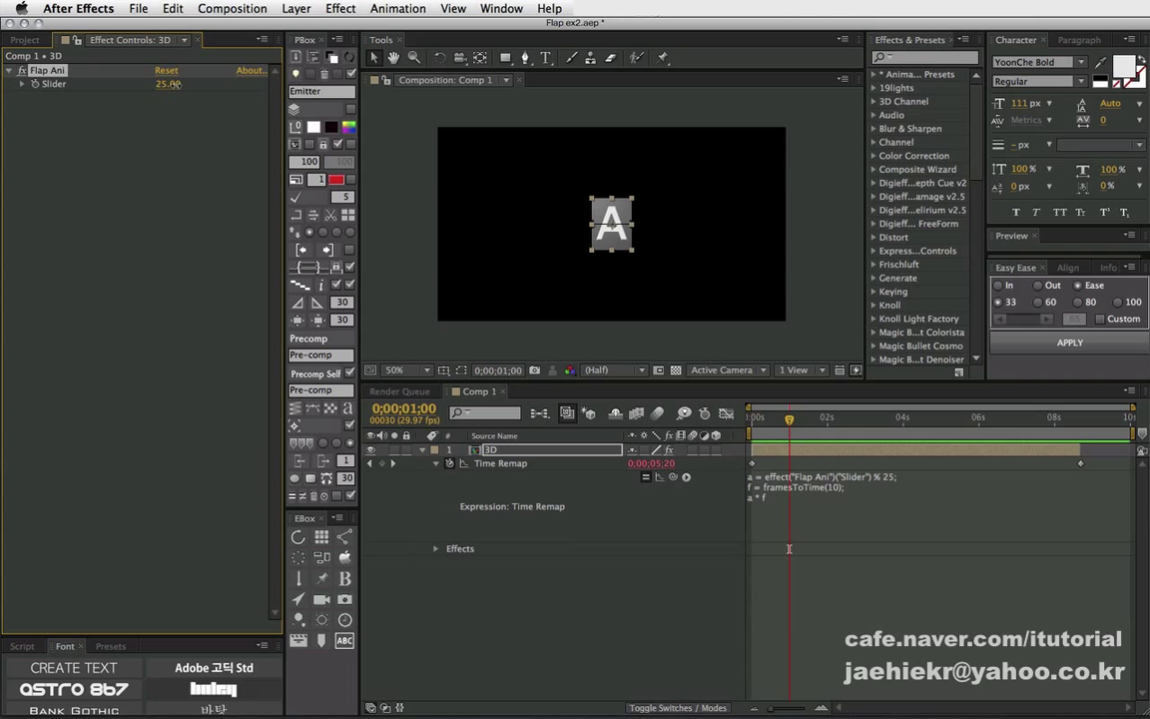
pyautogui.click(175, 85)
pyautogui.doubleClick(518, 451)
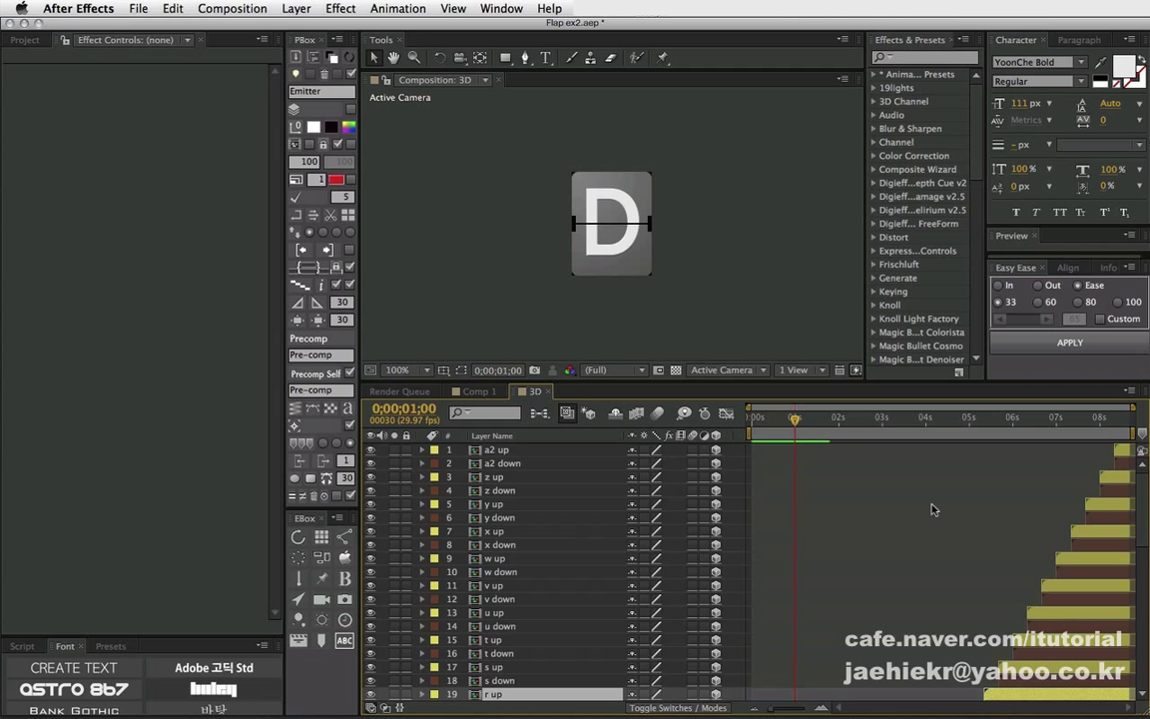
pyautogui.click(480, 393)
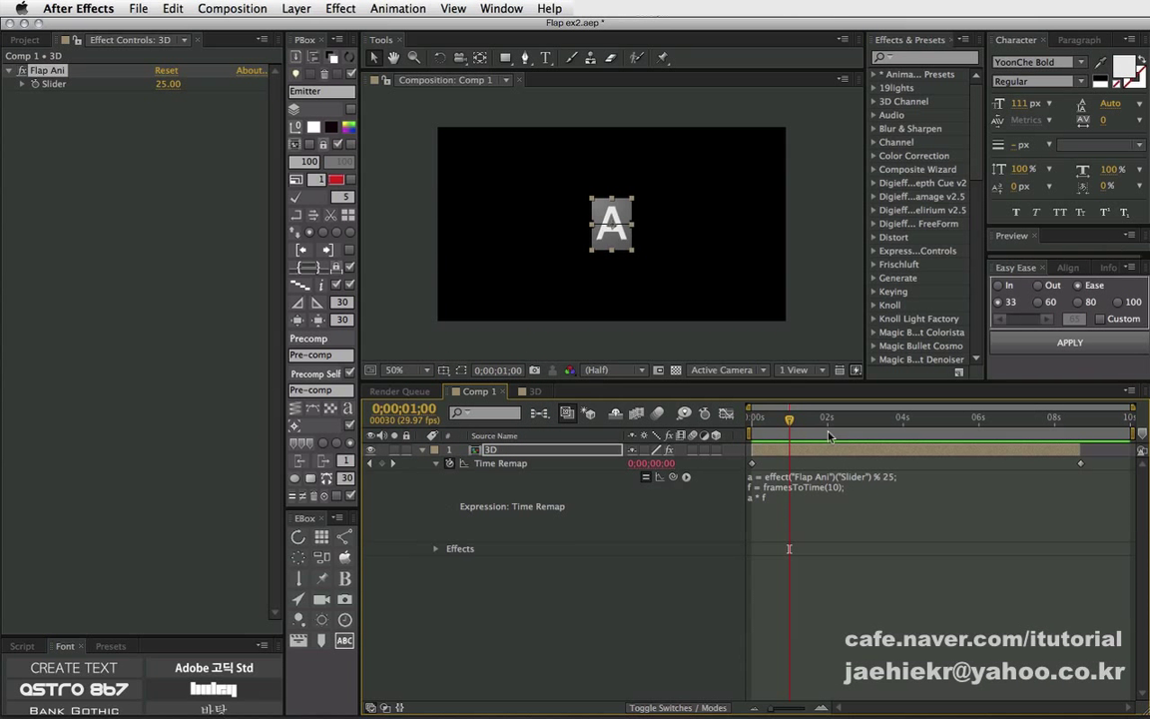
# Enter Flap Ani slider values 24, 25 and then 26.
pyautogui.click(170, 87)
pyautogui.click(171, 87)
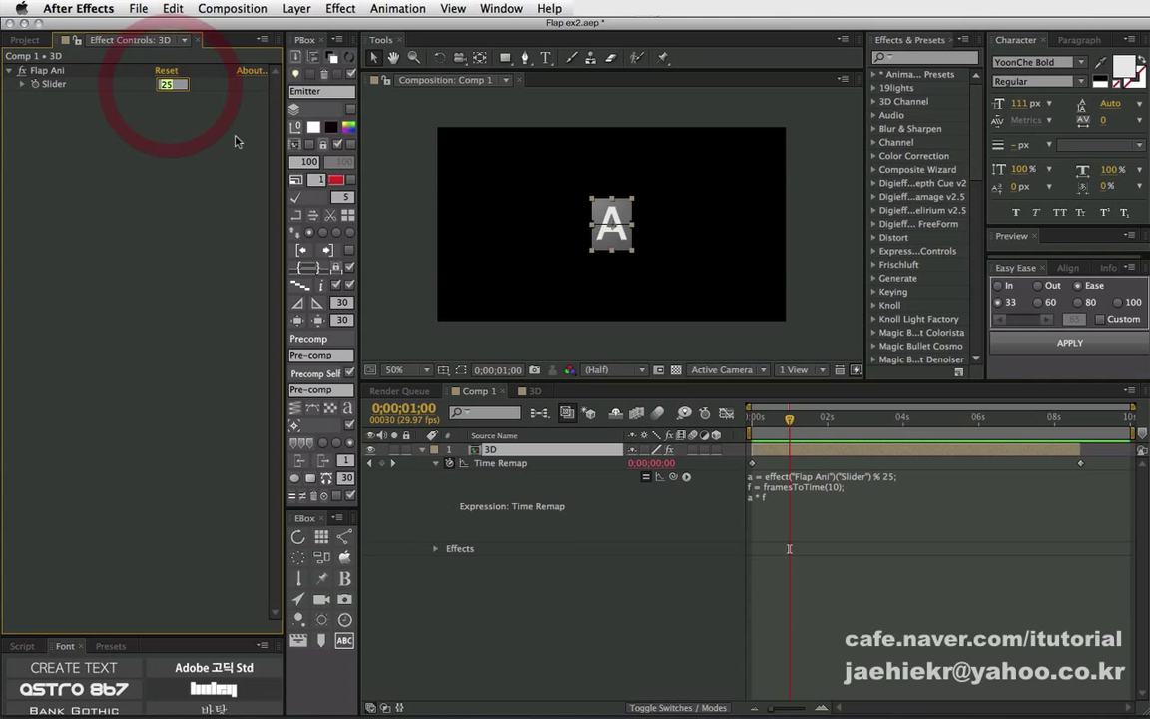
pyautogui.write('24')
pyautogui.press('Return')
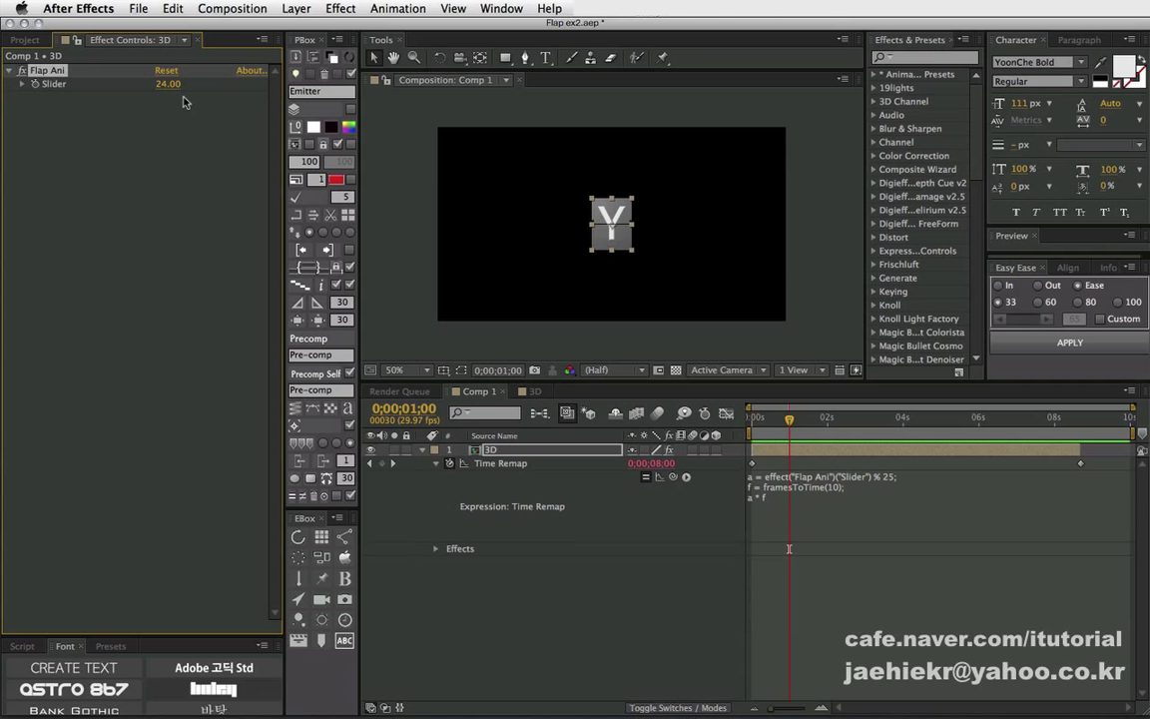
pyautogui.click(169, 85)
pyautogui.write('25')
pyautogui.press('Return')
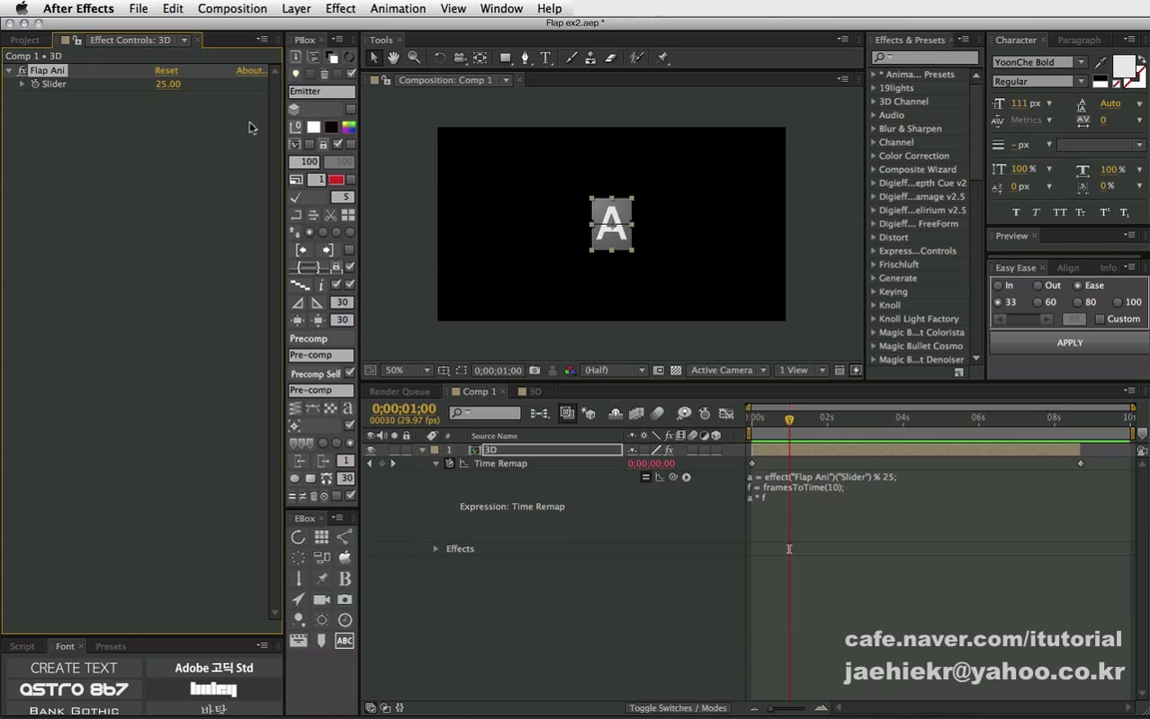
pyautogui.click(167, 84)
pyautogui.write('26')
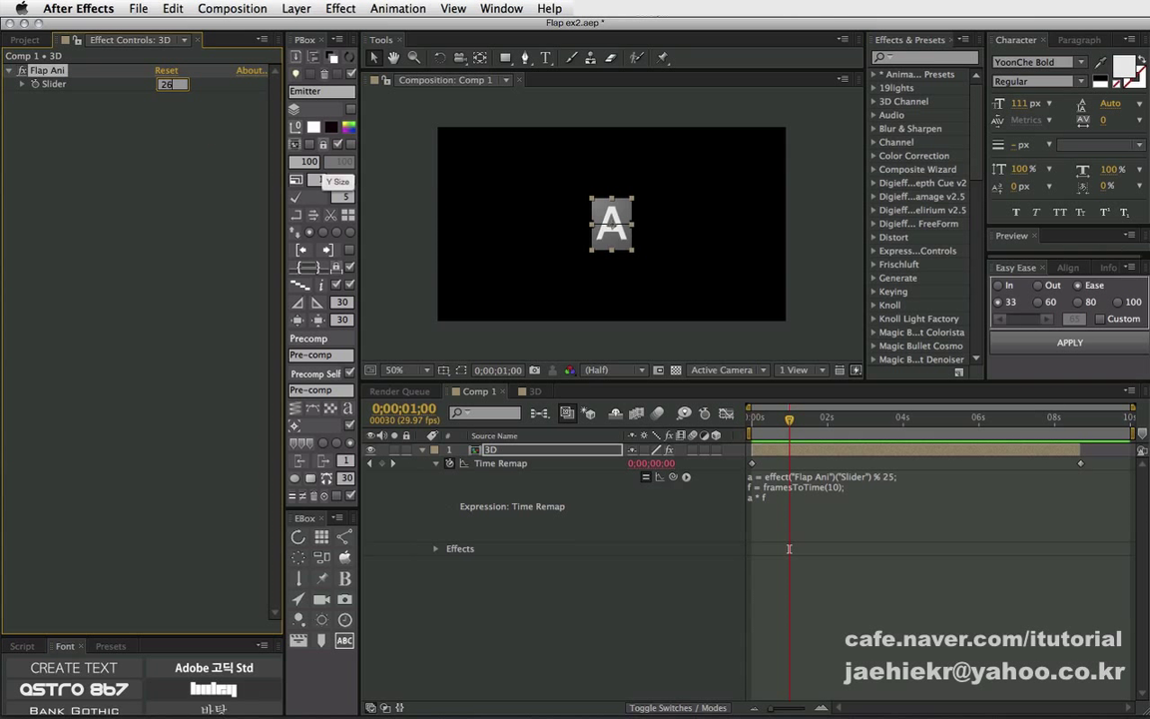
pyautogui.press('Return')
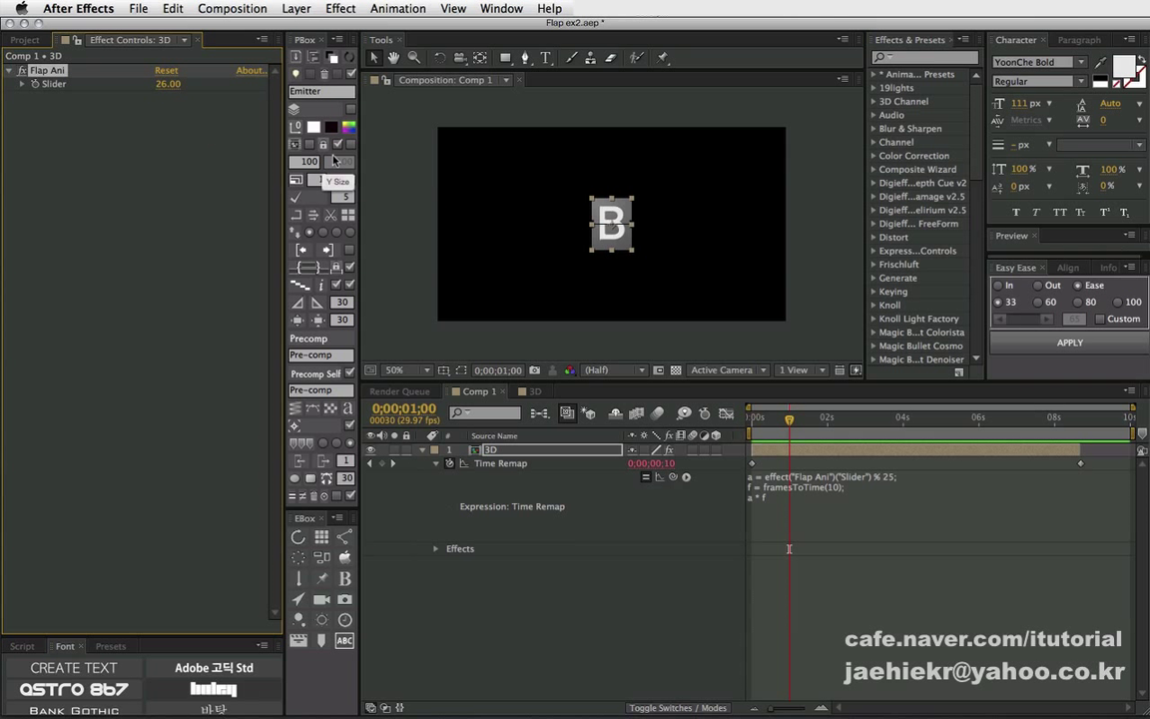
# Scrub the 3D composition toward its end to show the final A card.
pyautogui.click(176, 182)
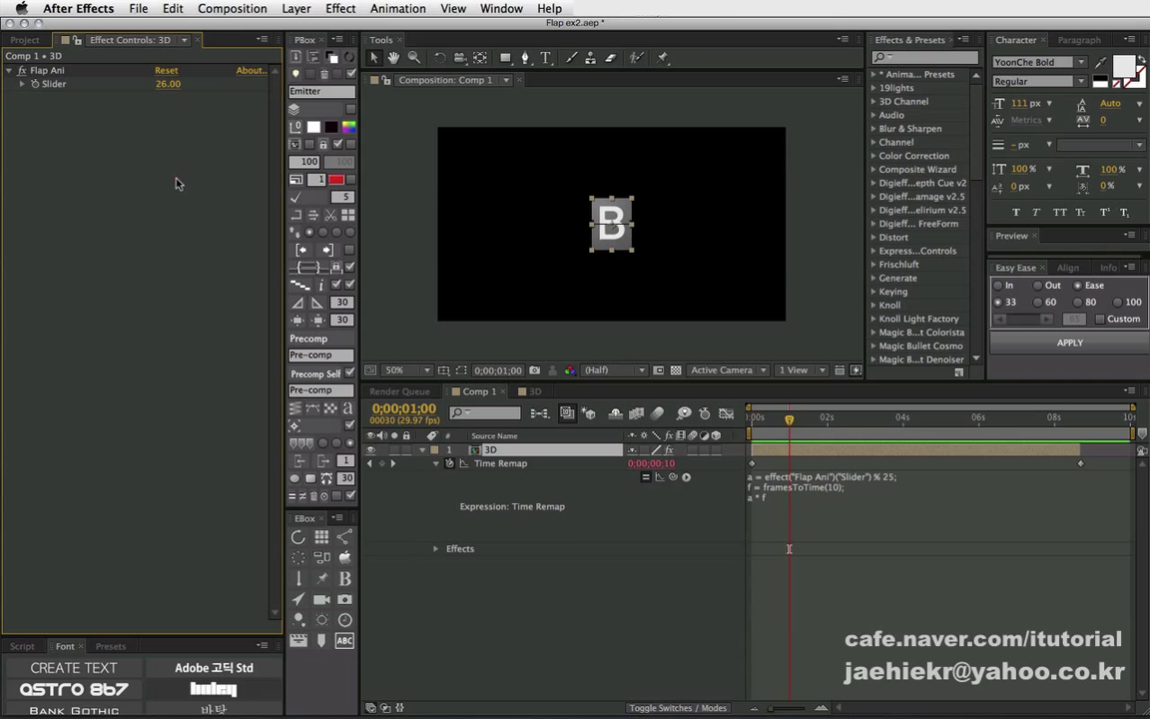
pyautogui.click(532, 392)
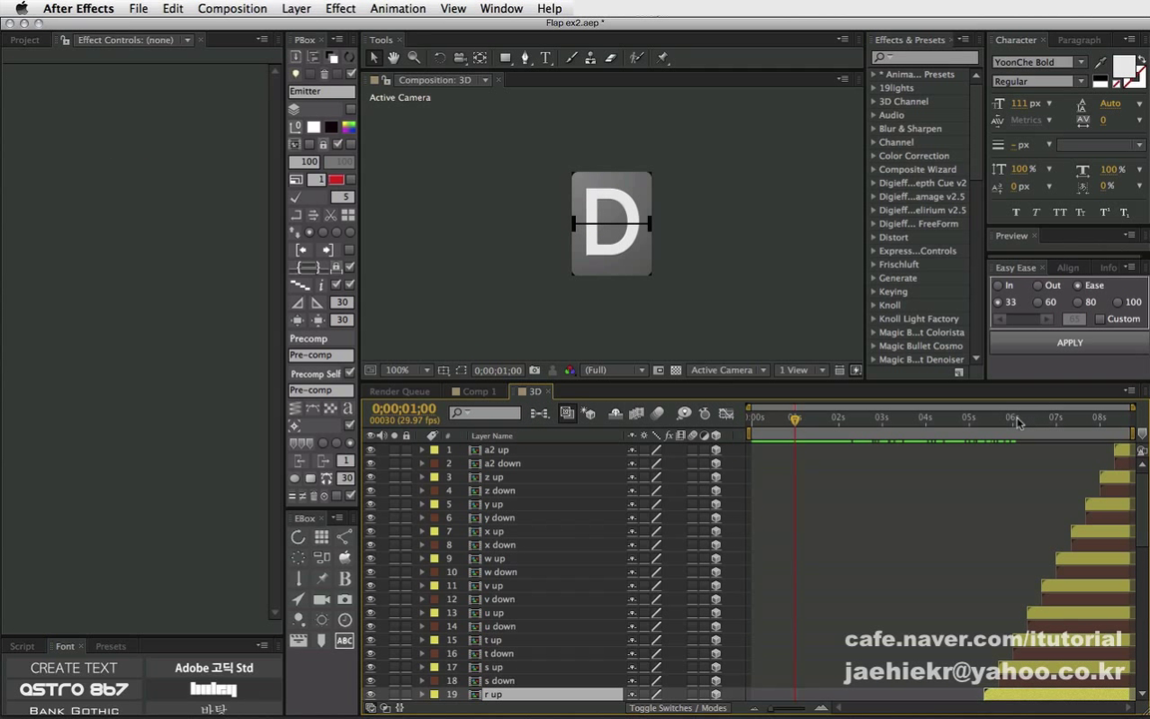
pyautogui.moveTo(1018, 421); pyautogui.dragTo(1134, 422)
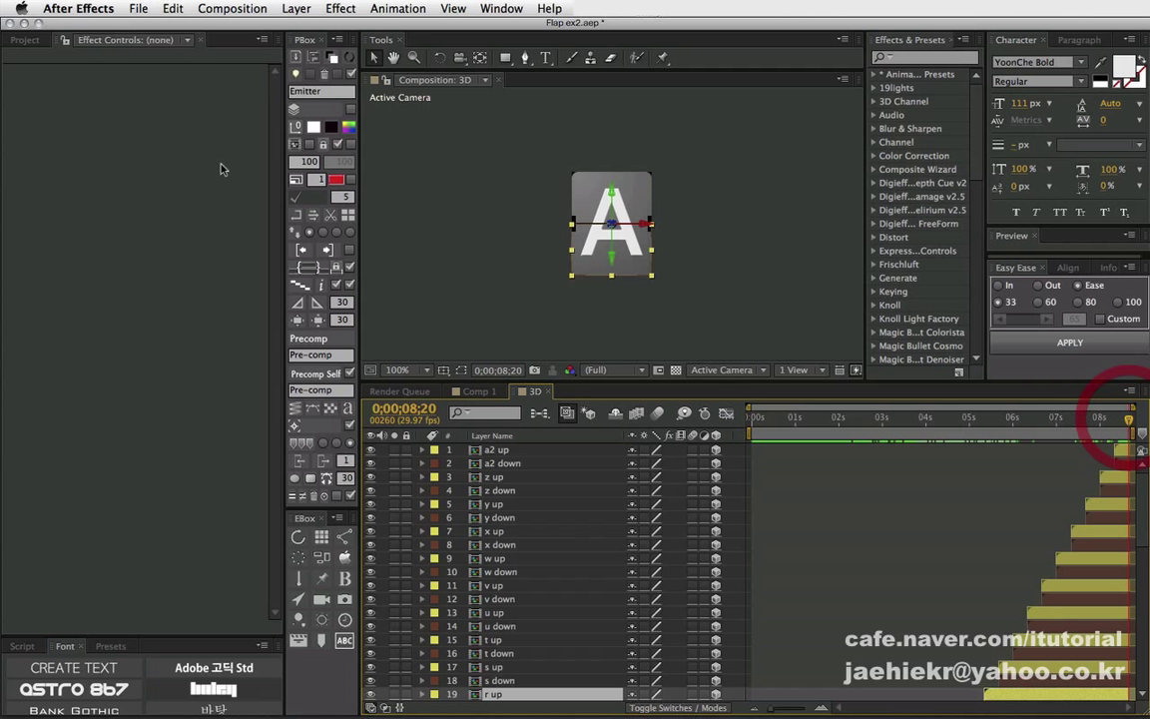
# In Comp 1, change the Time Remap expression to modulo 26.
pyautogui.click(22, 37)
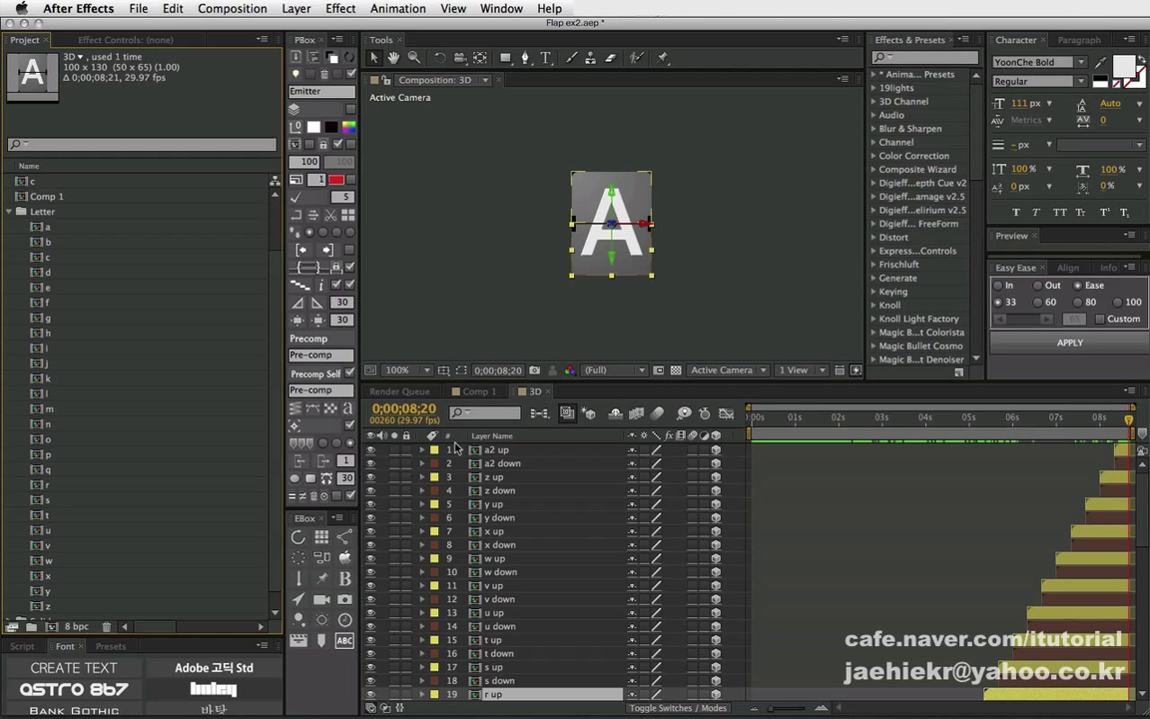
pyautogui.click(483, 392)
pyautogui.click(899, 481)
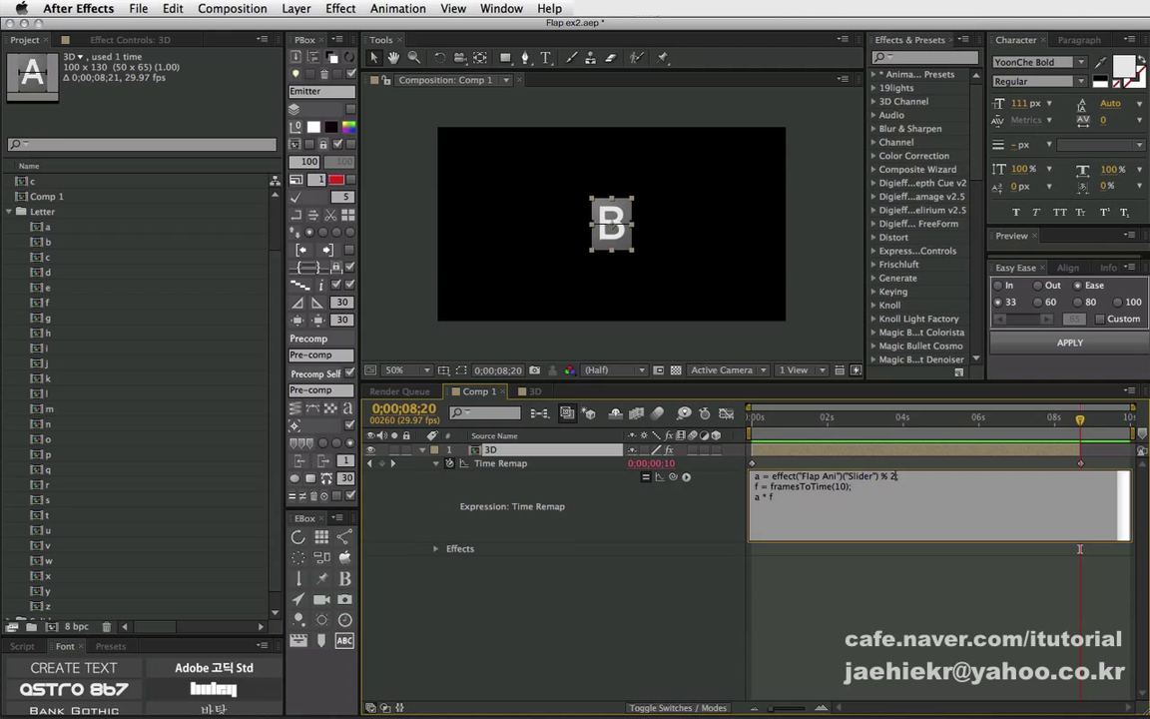
pyautogui.click(619, 513)
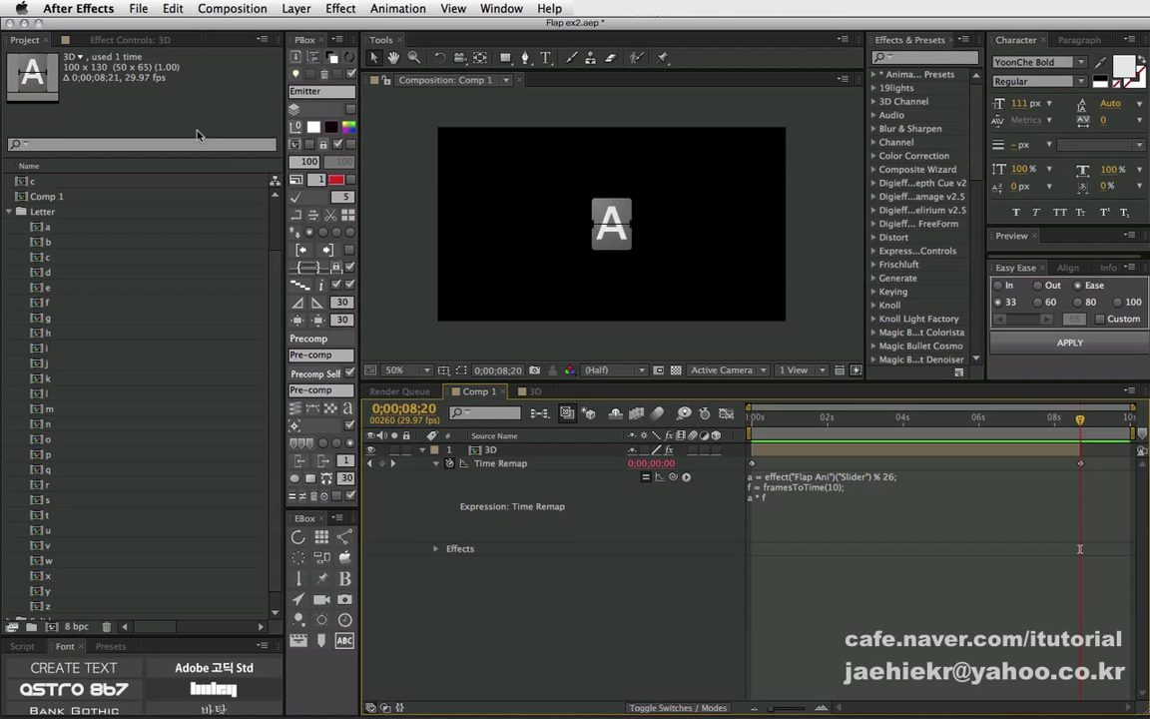
# Try Flap Ani slider values 25, 26 and 27, which shows B.
pyautogui.click(130, 40)
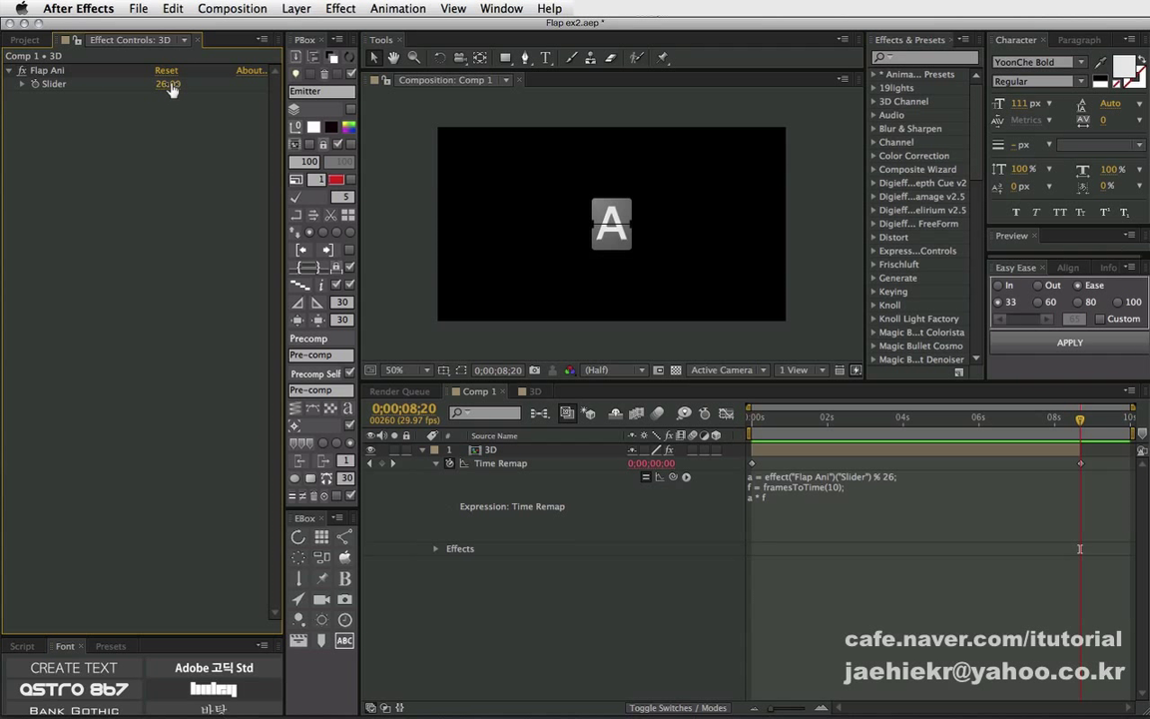
pyautogui.moveTo(167, 83); pyautogui.dragTo(168, 83)
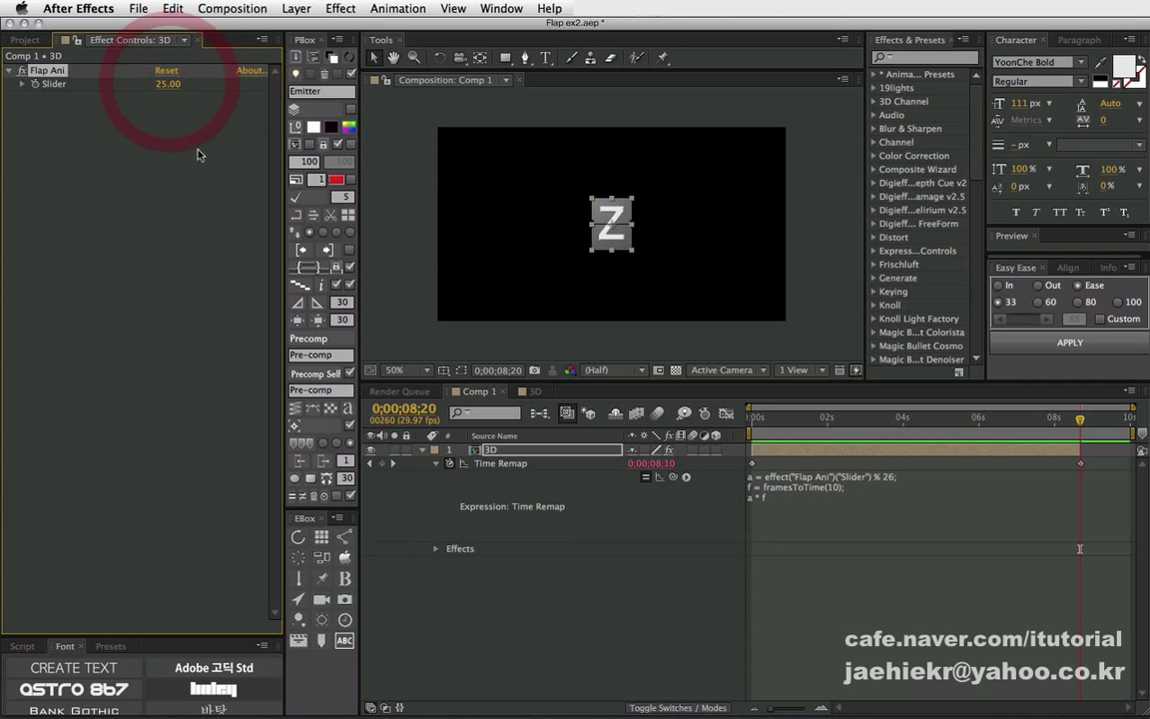
pyautogui.click(169, 85)
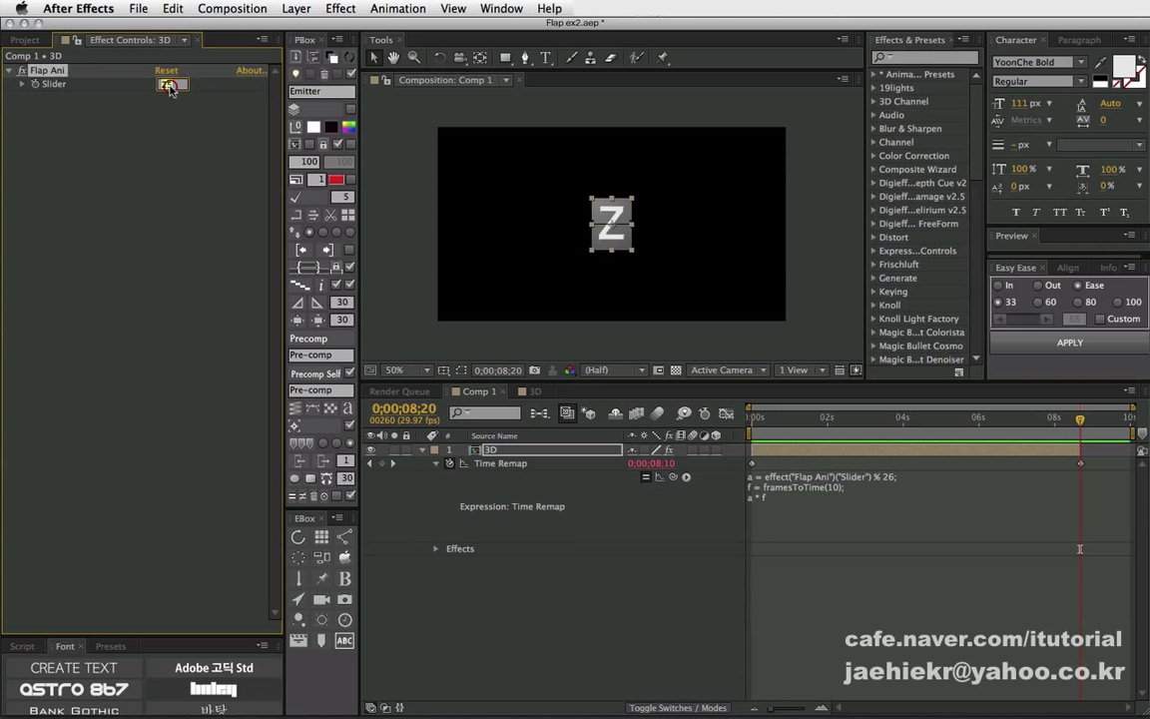
pyautogui.write('26')
pyautogui.press('Return')
pyautogui.click(167, 84)
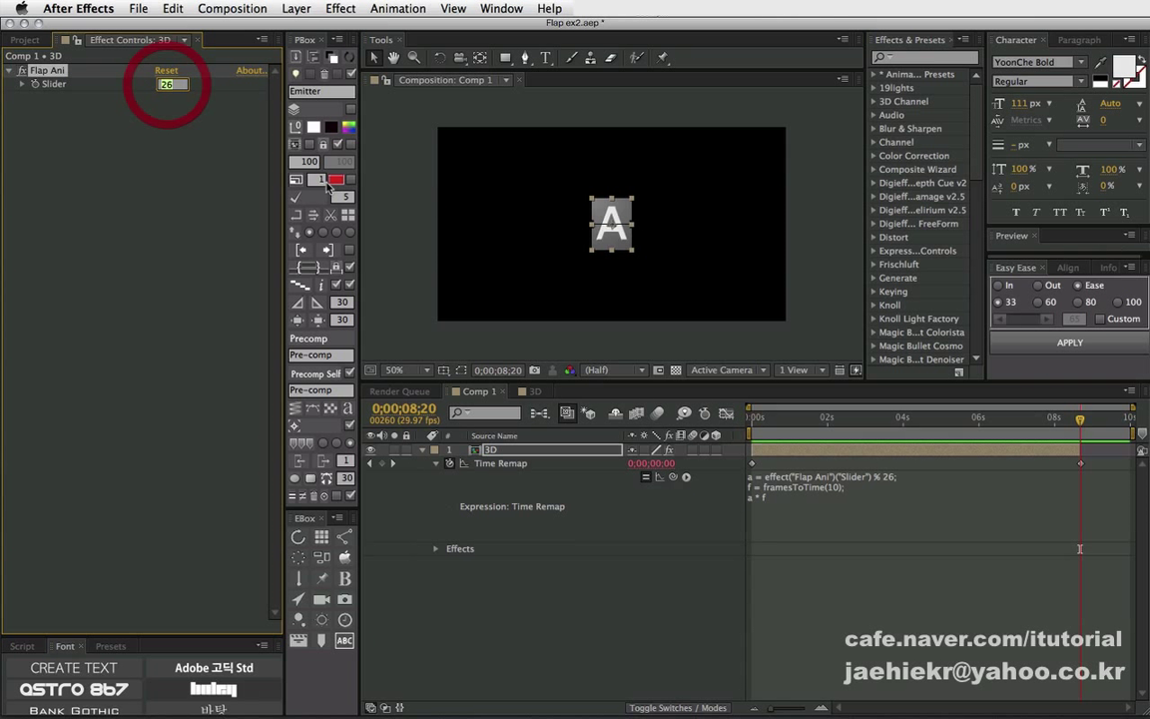
pyautogui.write('2')
pyautogui.press('Return')
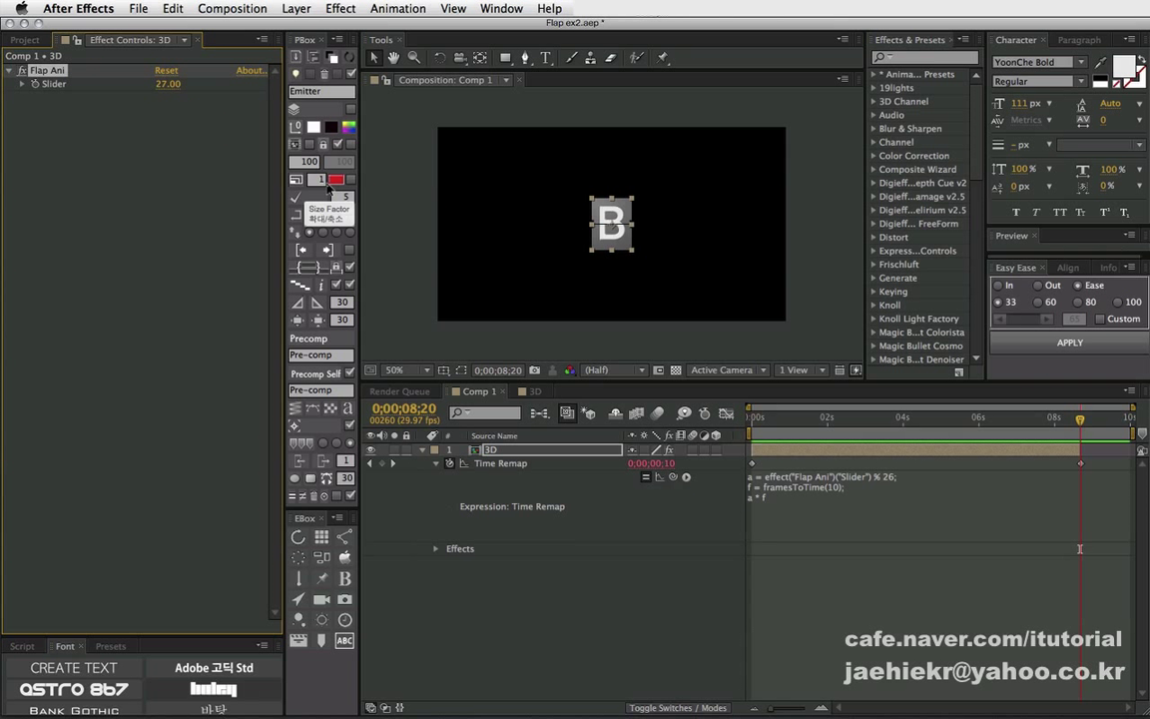
# Scrub Flap Ani through other letters, settle on 17 (R), and return to 0 seconds.
pyautogui.moveTo(168, 84)
pyautogui.mouseDown()
pyautogui.moveTo(254, 85)
pyautogui.moveTo(200, 92)
pyautogui.mouseUp()
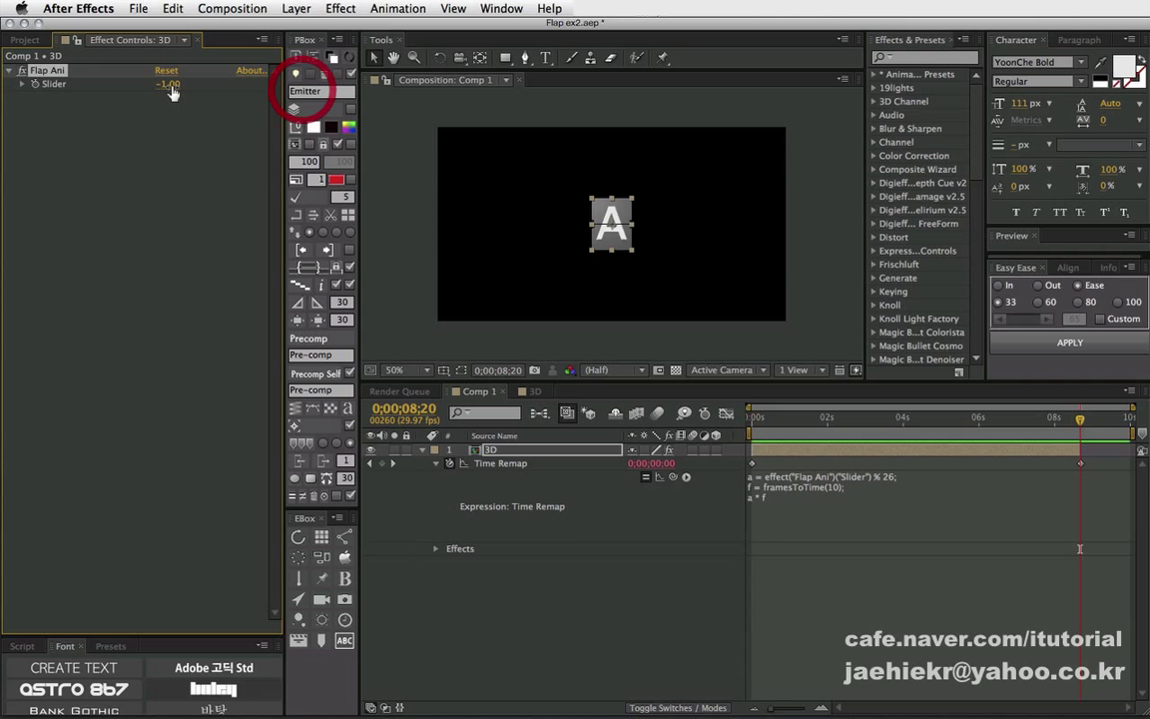
pyautogui.moveTo(199, 92); pyautogui.dragTo(165, 83)
pyautogui.press('Home')
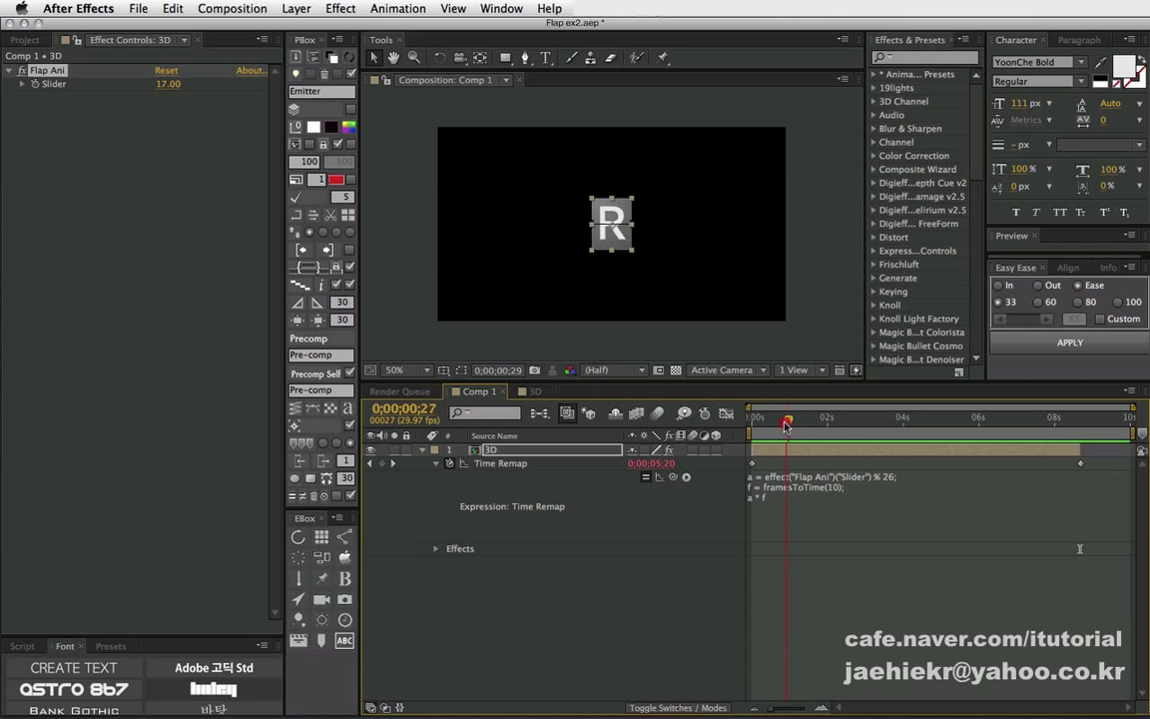
# Collapse the 3D layer and move the R card left in the composition.
pyautogui.click(427, 455)
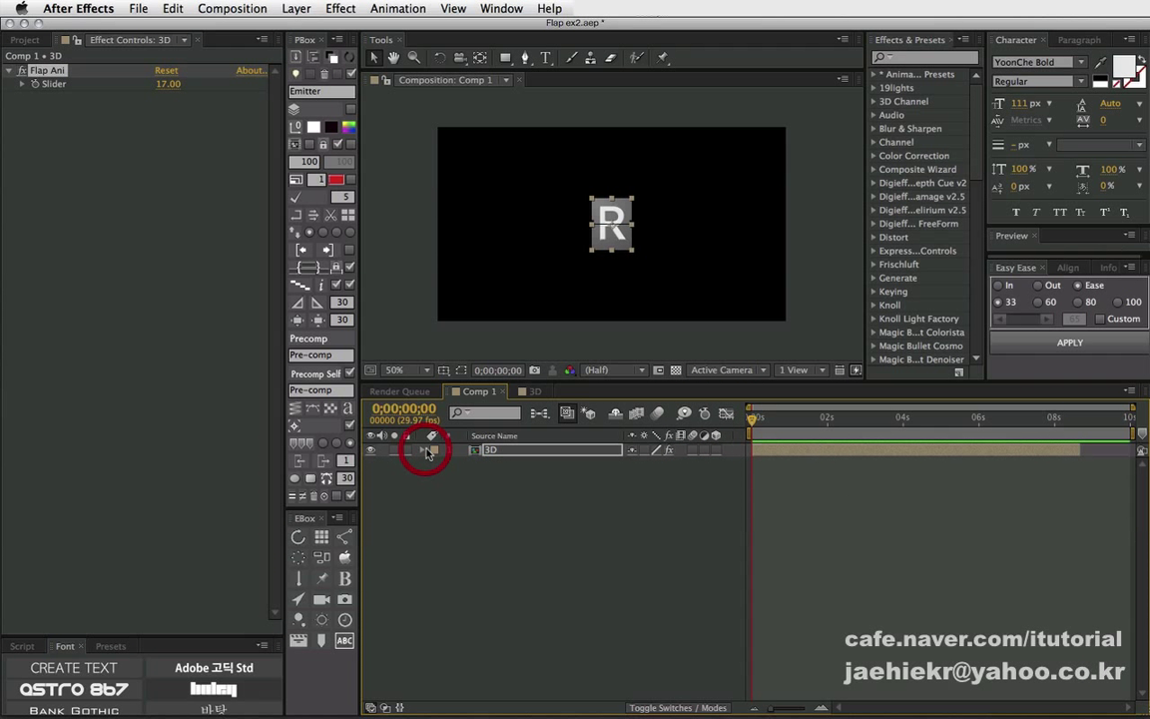
pyautogui.click(495, 480)
pyautogui.click(495, 451)
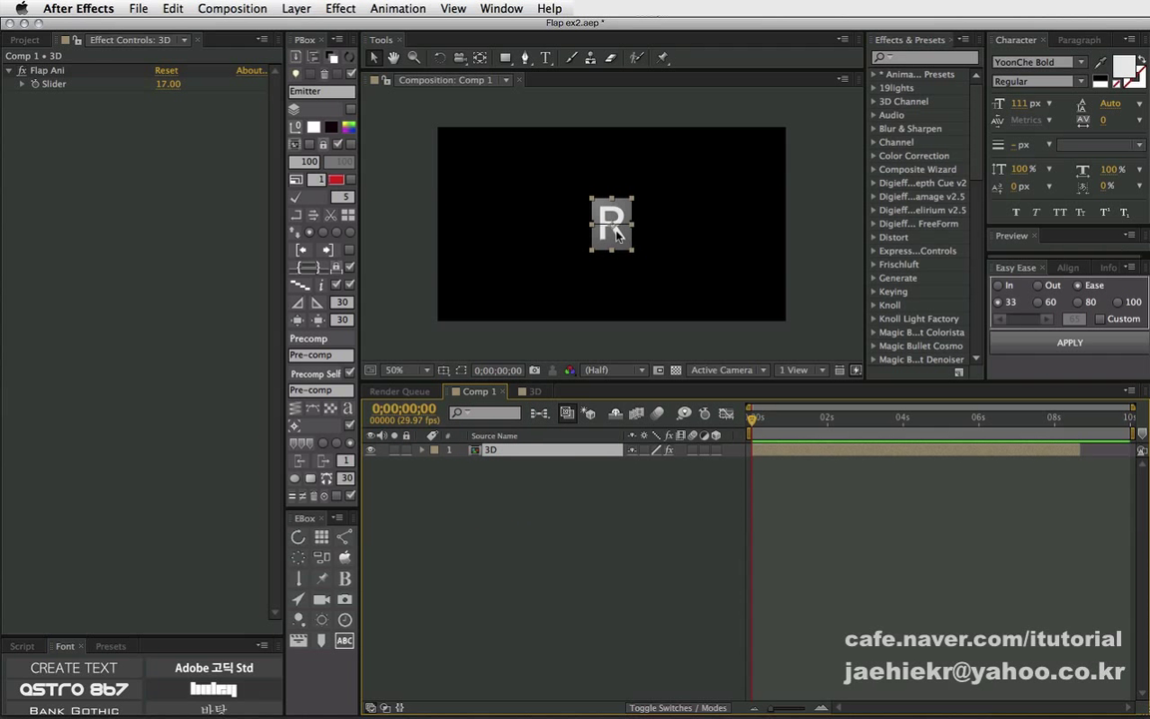
pyautogui.moveTo(619, 233); pyautogui.dragTo(575, 232)
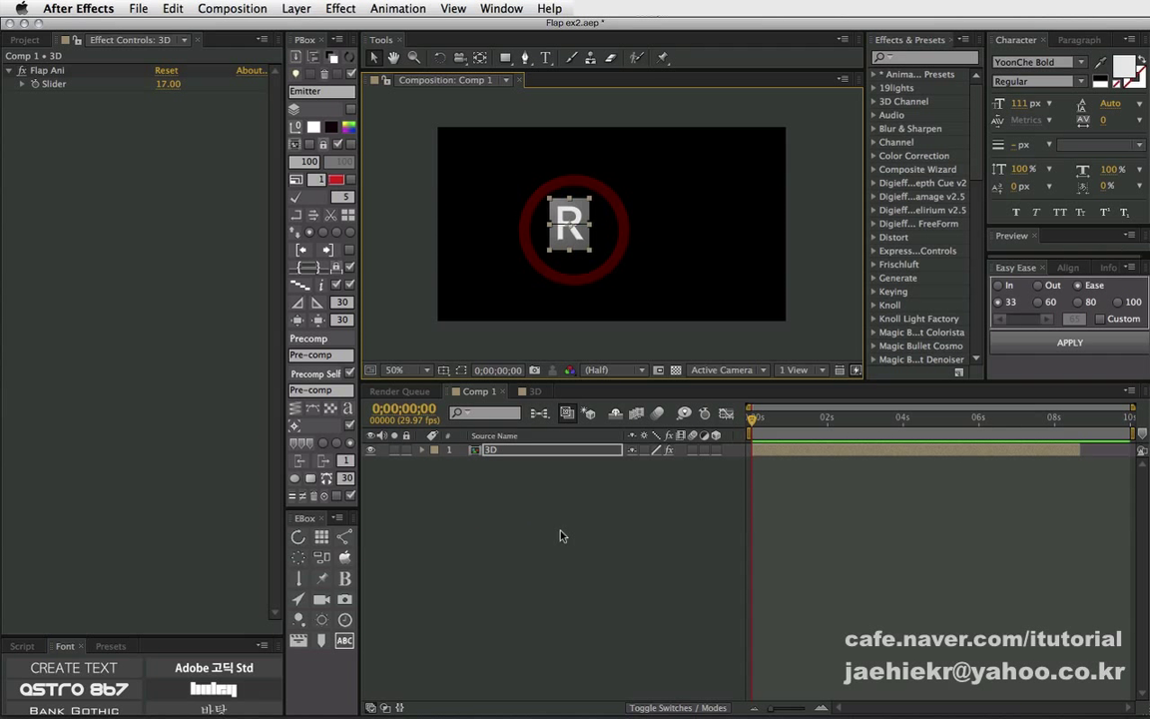
# Lower Flap Ani to 4 (E), reveal modified properties with UU, and hide Time Remap.
pyautogui.click(504, 451)
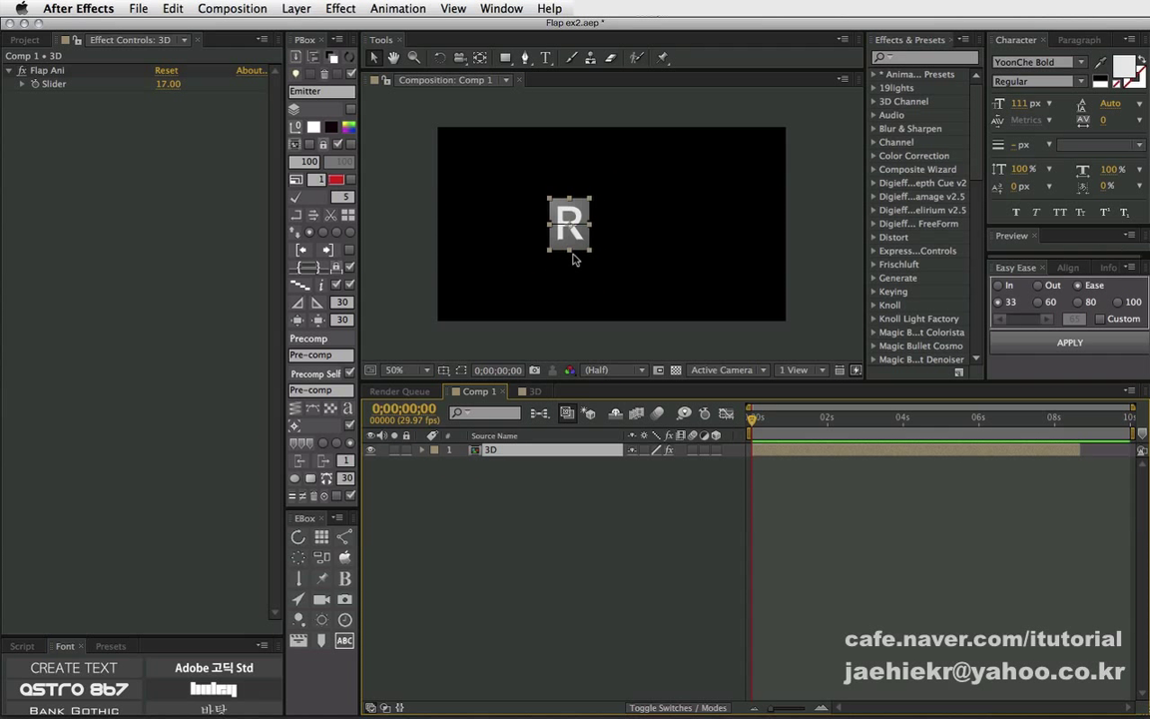
pyautogui.moveTo(168, 84); pyautogui.dragTo(161, 86)
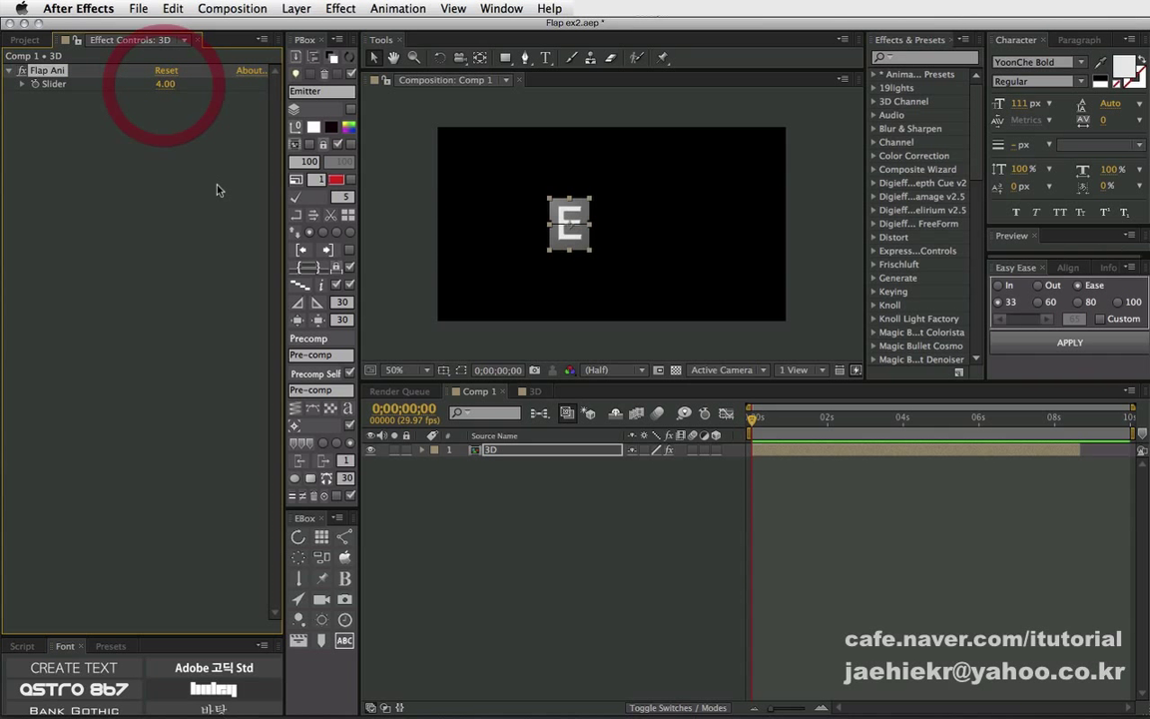
pyautogui.click(36, 84)
pyautogui.click(540, 451)
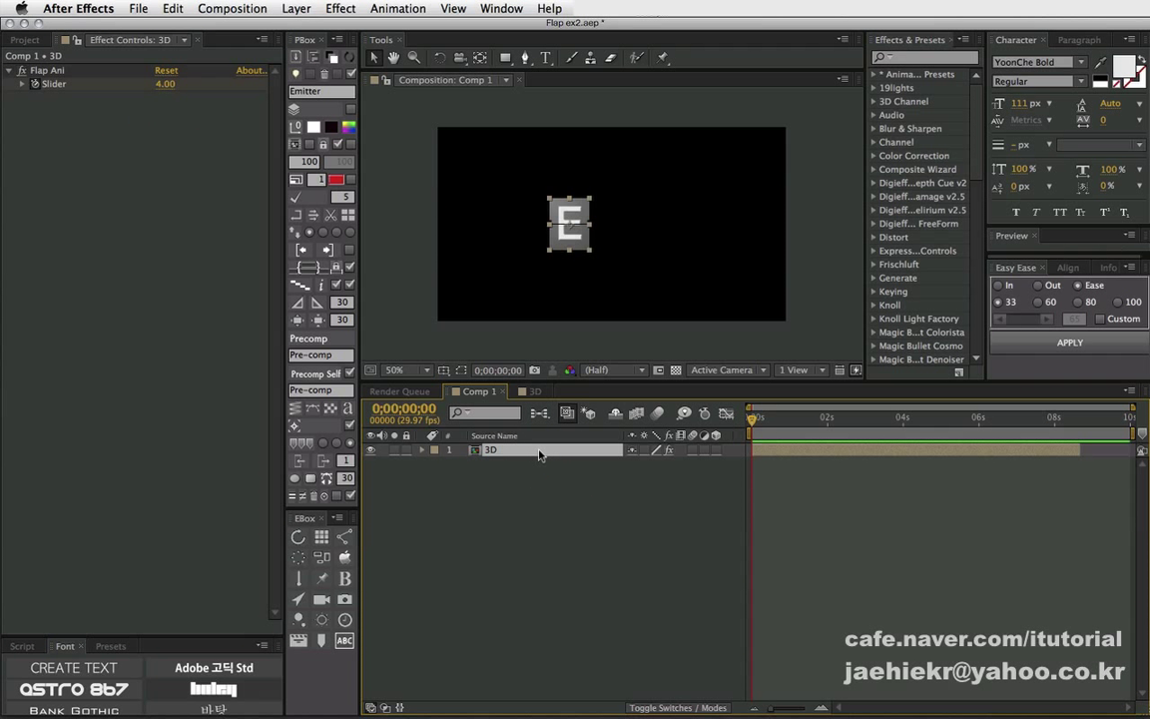
pyautogui.press('u')
pyautogui.press('u')
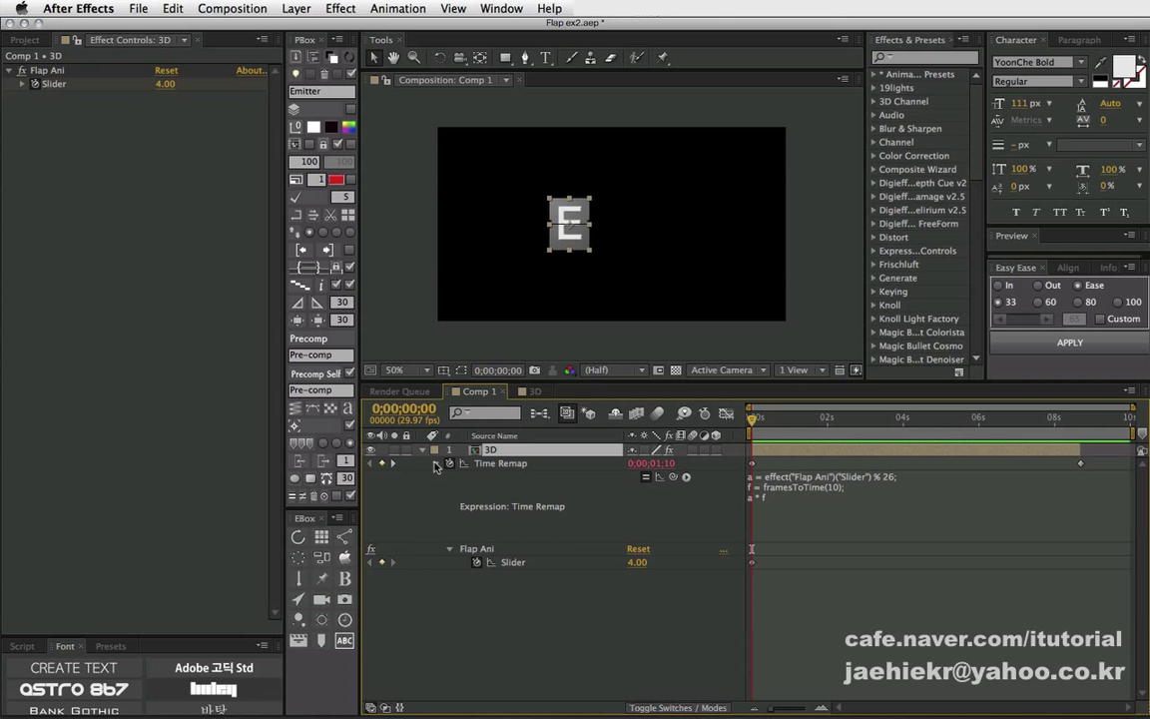
pyautogui.click(435, 464)
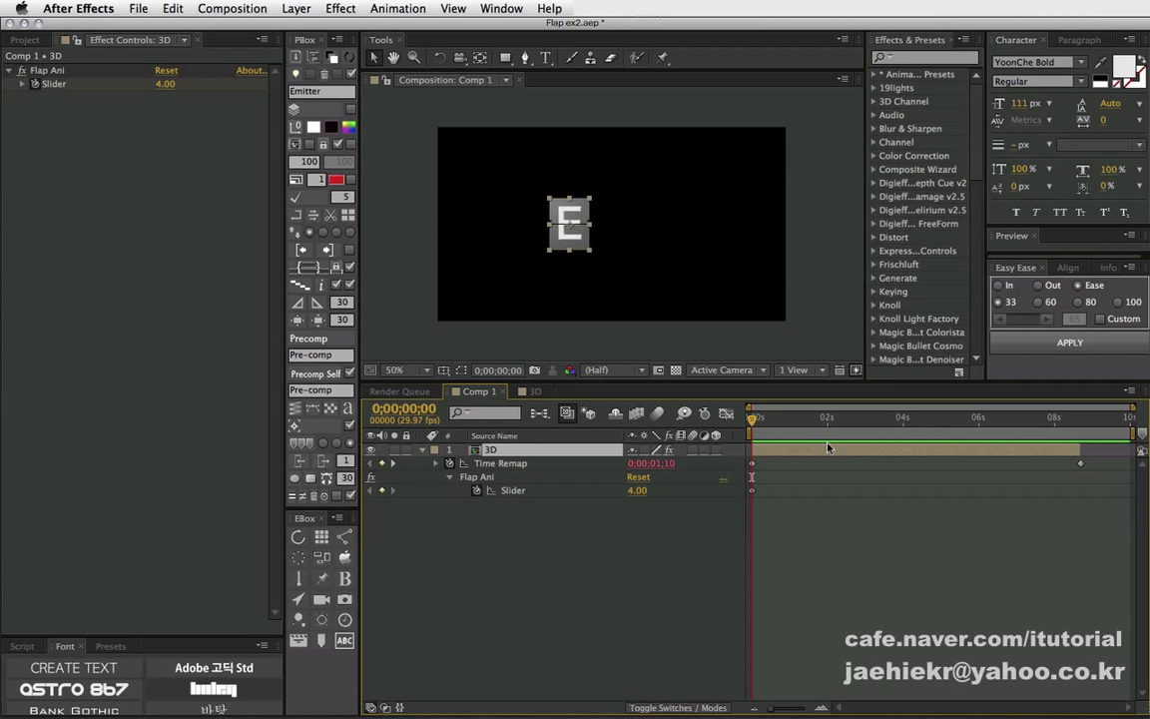
# Add a Flap Ani keyframe of 18 (S) at 1 second, then return to the start.
pyautogui.moveTo(758, 421); pyautogui.dragTo(790, 423)
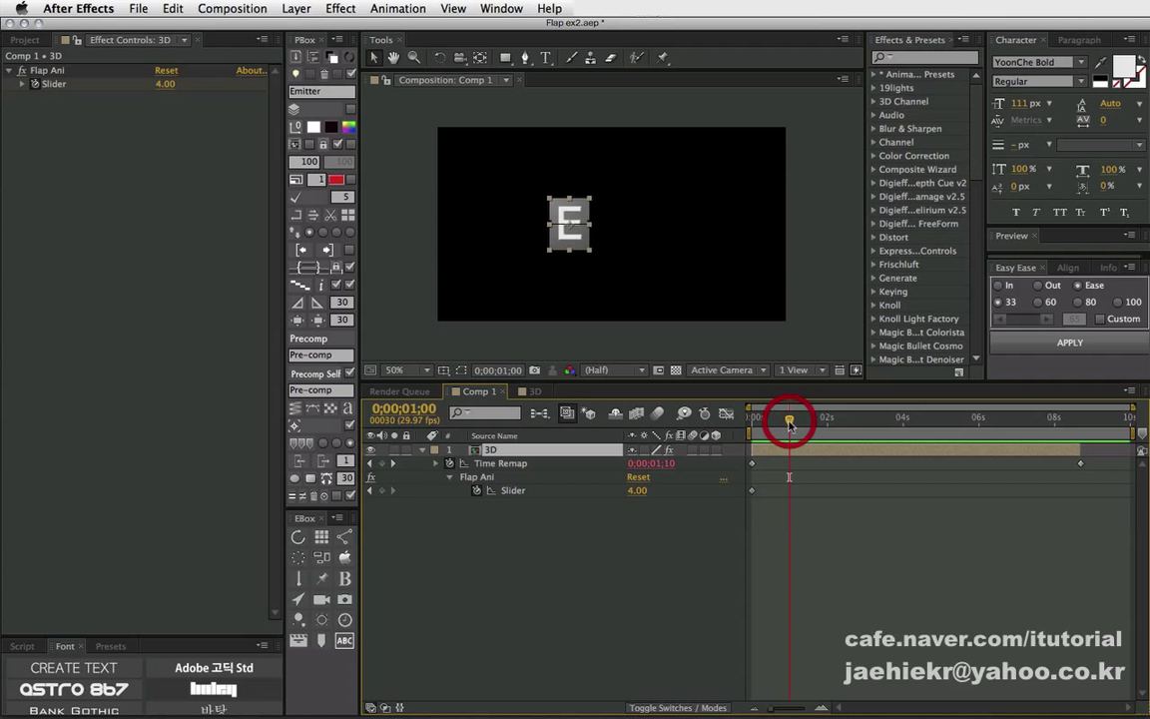
pyautogui.moveTo(164, 84); pyautogui.dragTo(182, 85)
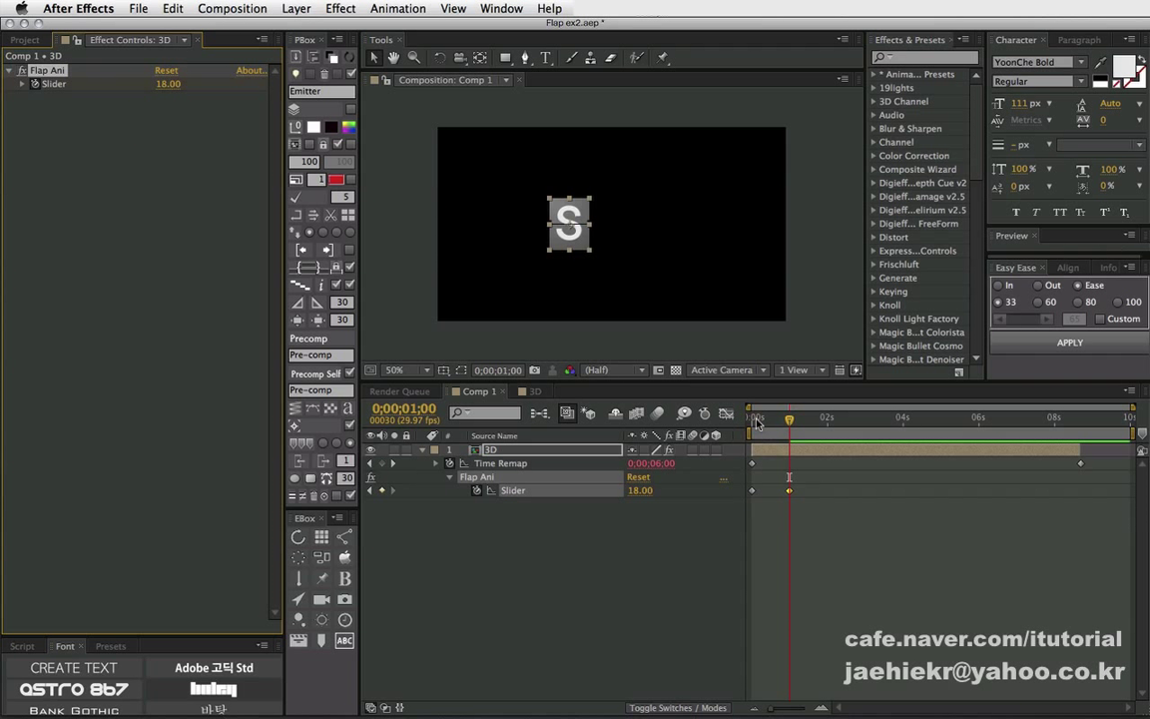
pyautogui.moveTo(757, 420); pyautogui.dragTo(790, 425)
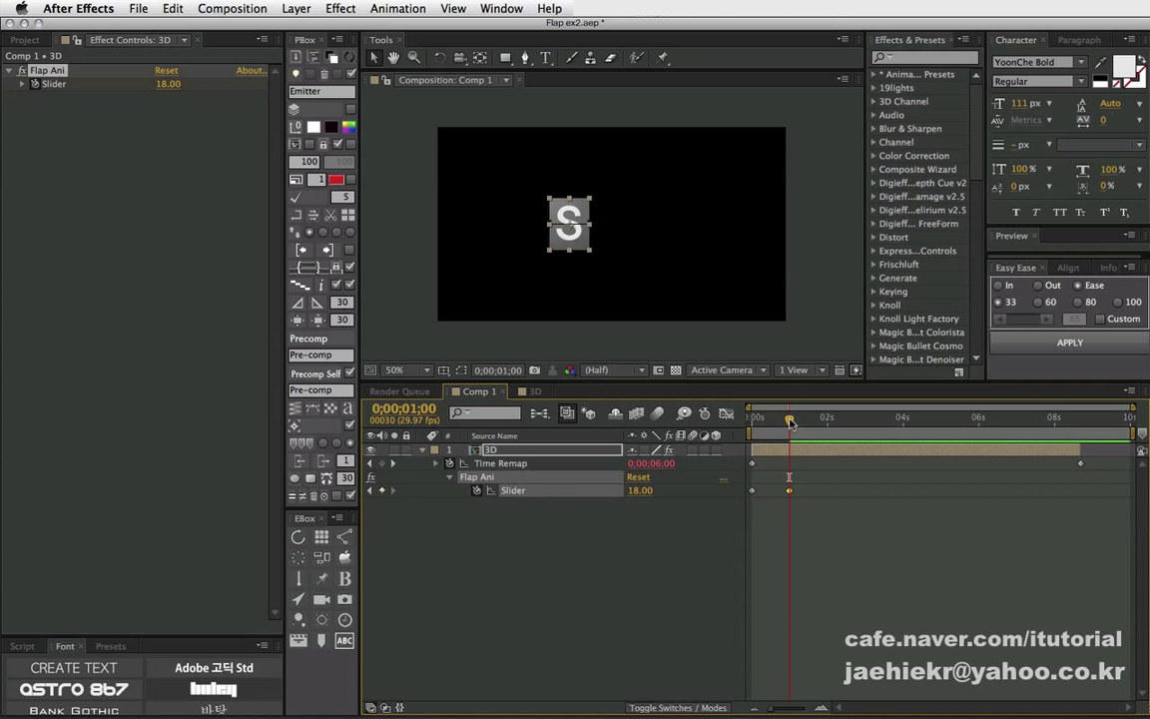
pyautogui.press('Home')
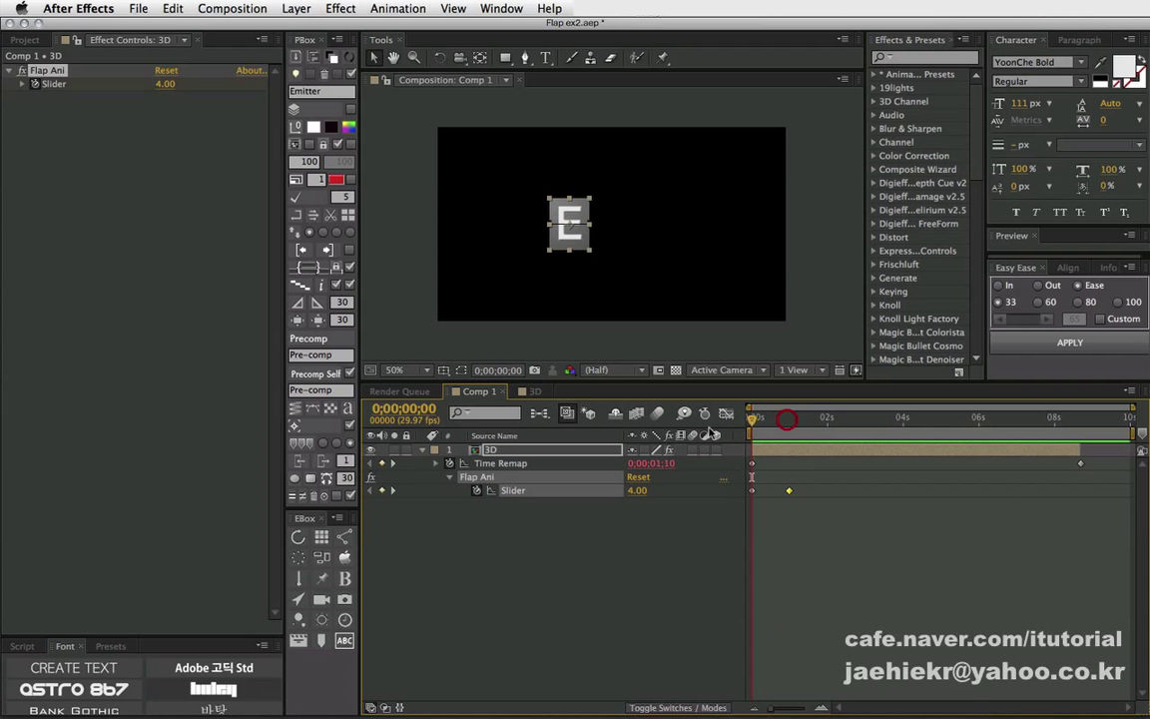
# Duplicate the 3D letter card layer.
pyautogui.click(501, 516)
pyautogui.click(496, 452)
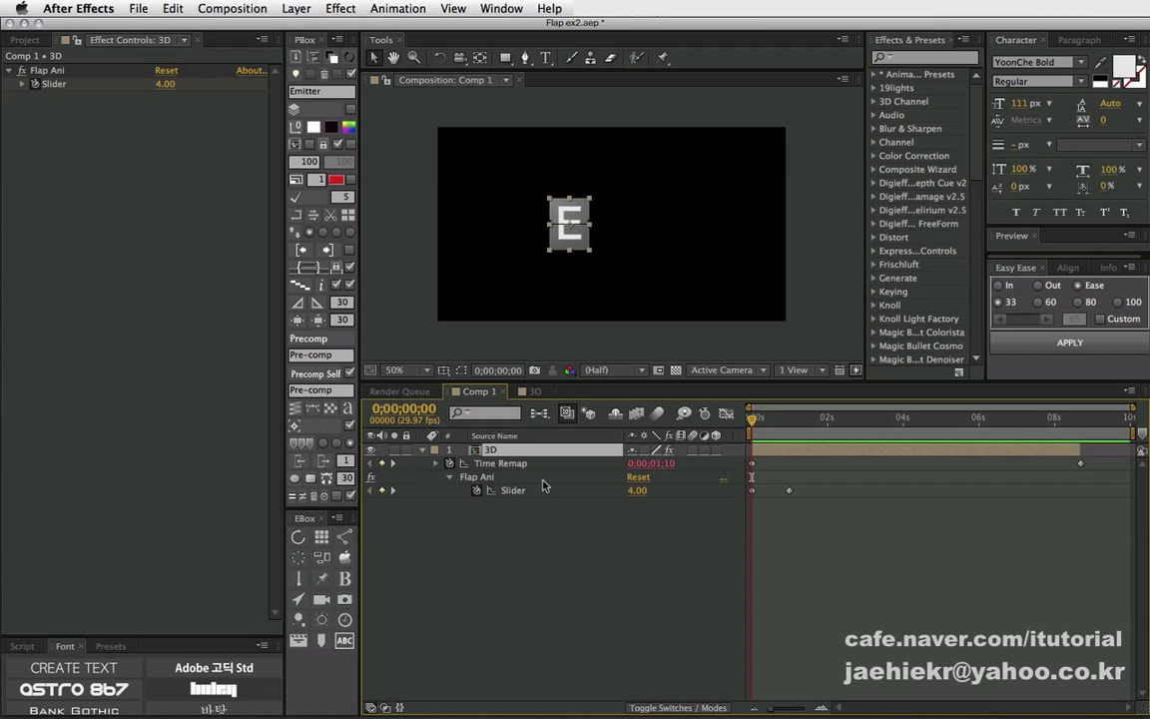
pyautogui.hotkey('ctrl', 'd')
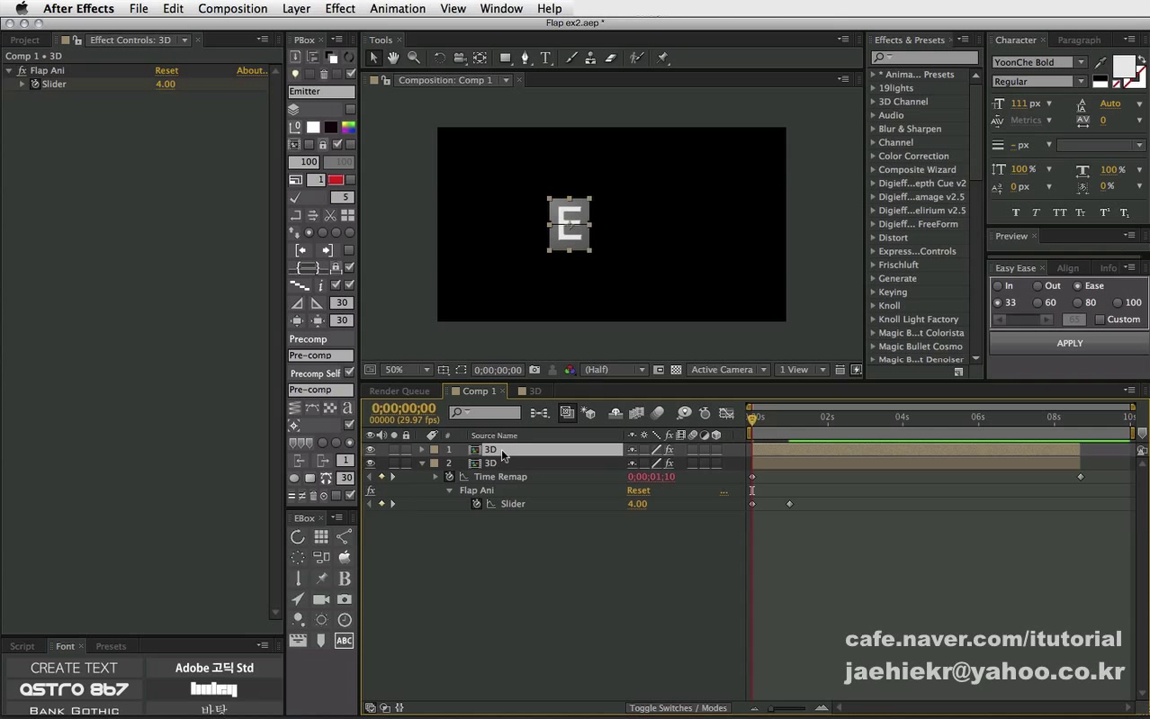
# Place the copied E card to the right of the first card.
pyautogui.press('u')
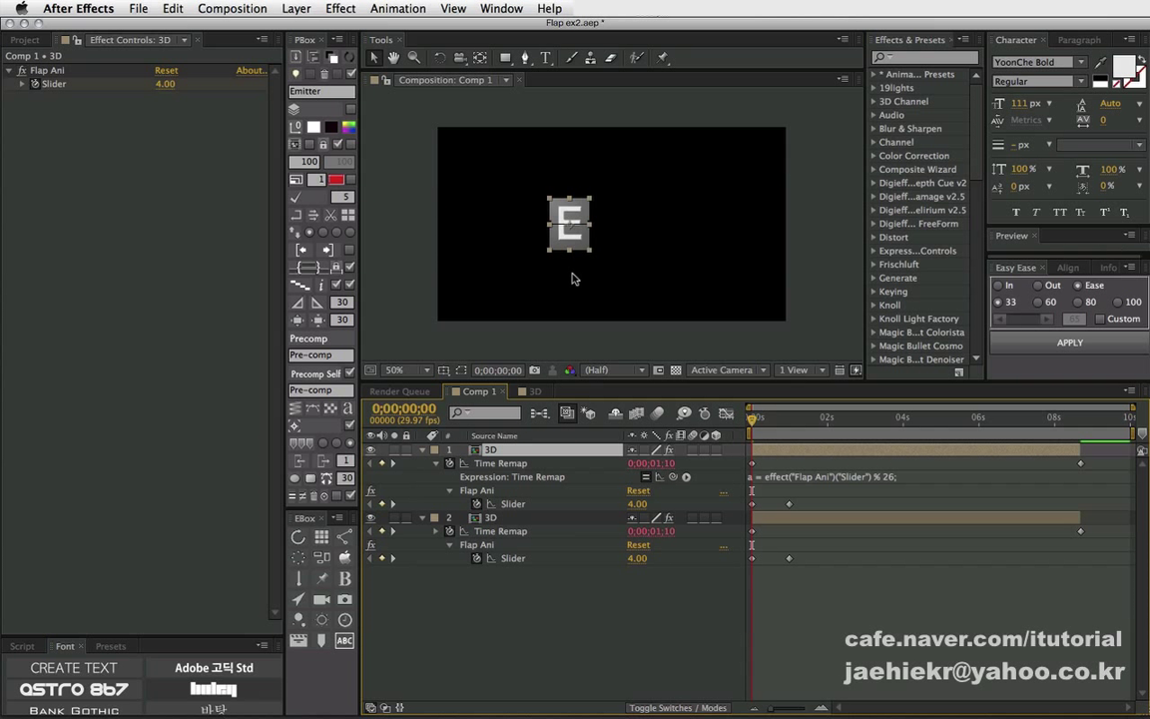
pyautogui.moveTo(567, 224); pyautogui.dragTo(616, 235)
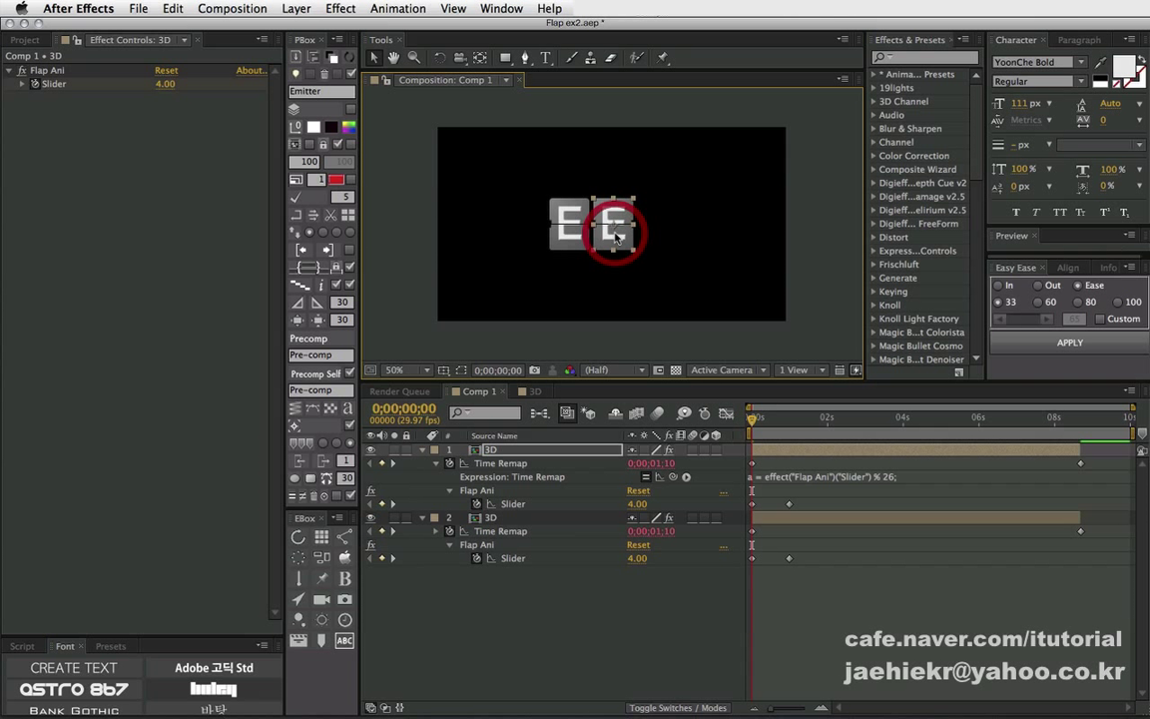
pyautogui.press('Return')
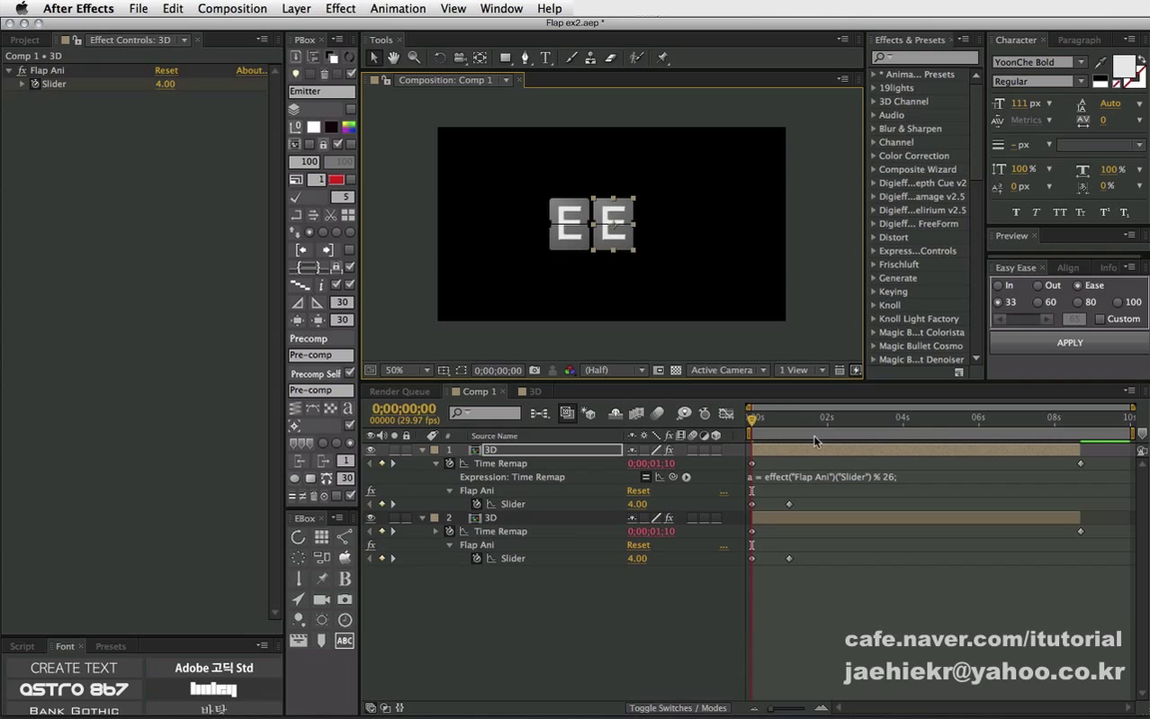
# Key the second card's Flap Ani to 27 (B) at 1 second, then duplicate that layer.
pyautogui.moveTo(752, 418); pyautogui.dragTo(790, 418)
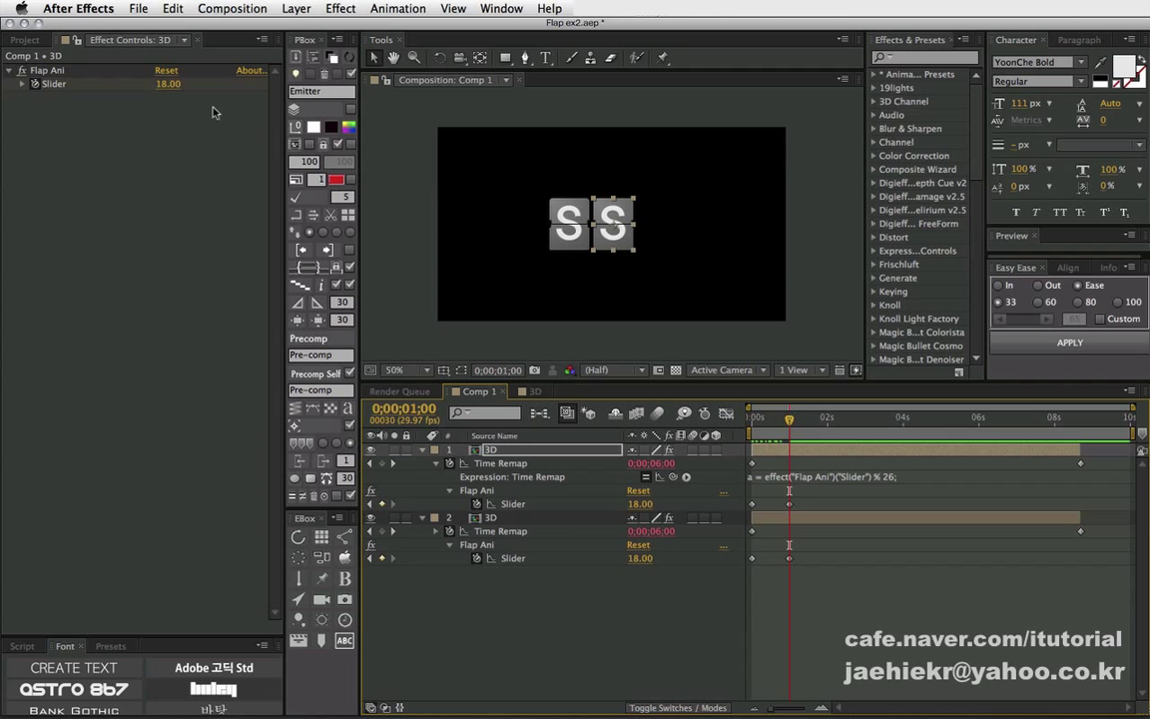
pyautogui.click(168, 84)
pyautogui.write('28')
pyautogui.press('Return')
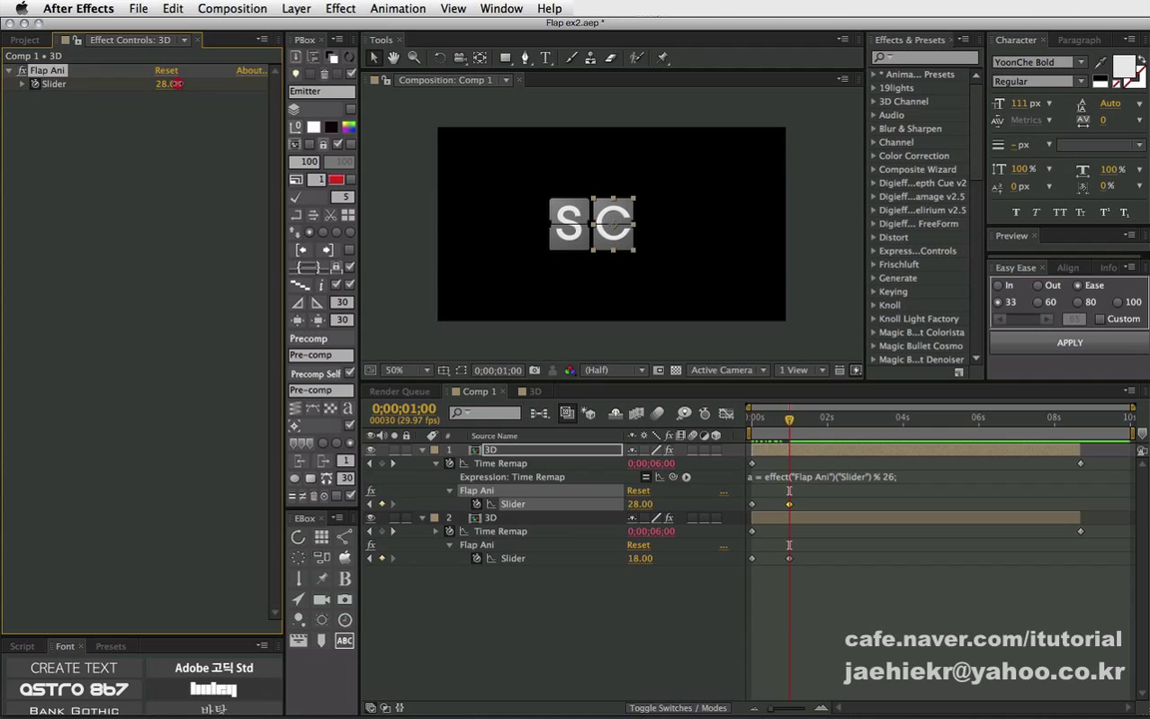
pyautogui.moveTo(175, 84); pyautogui.dragTo(168, 80)
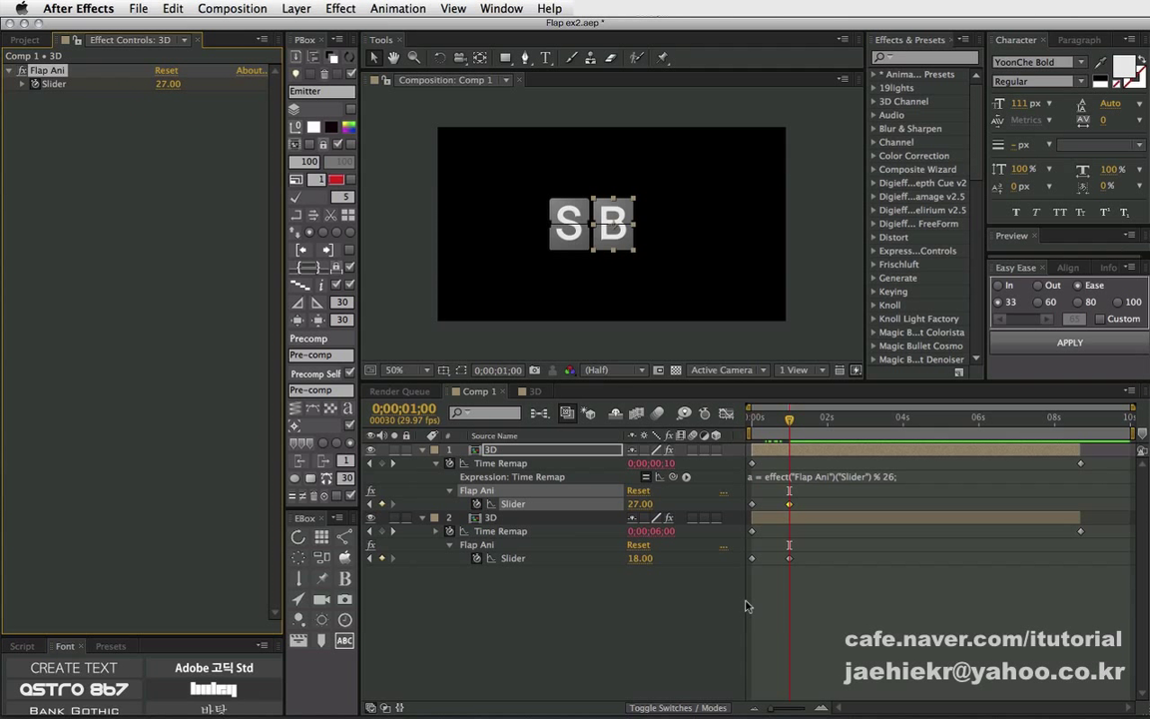
pyautogui.click(509, 452)
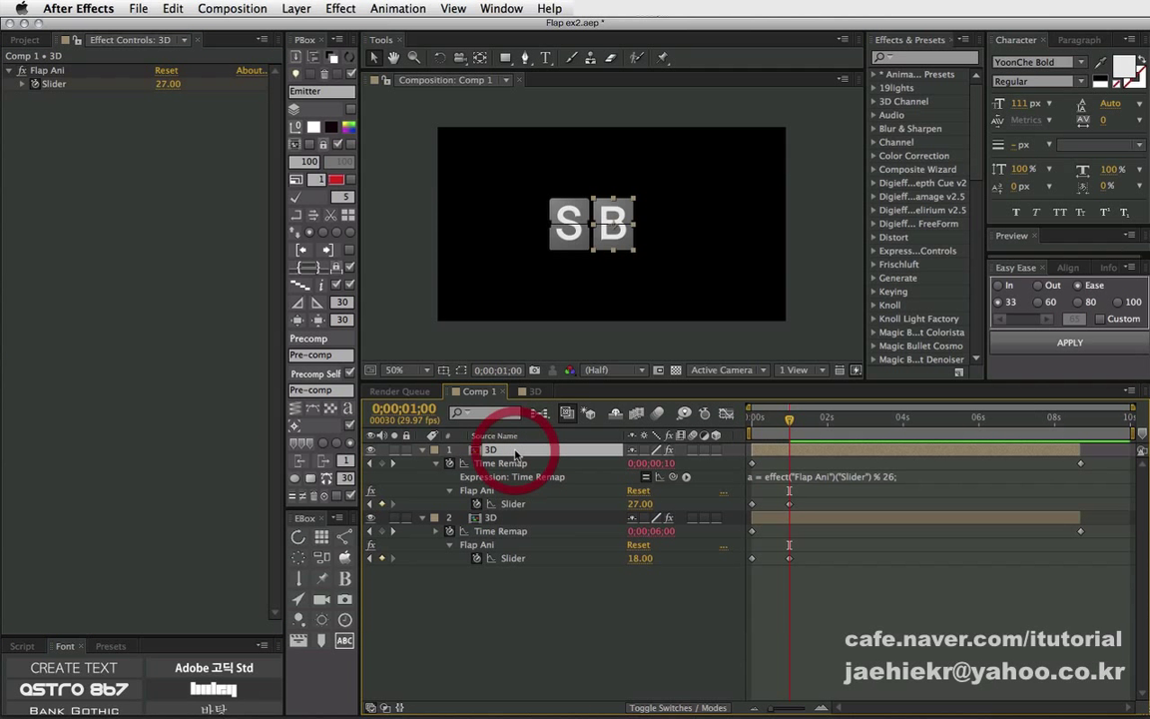
pyautogui.hotkey('ctrl', 'd')
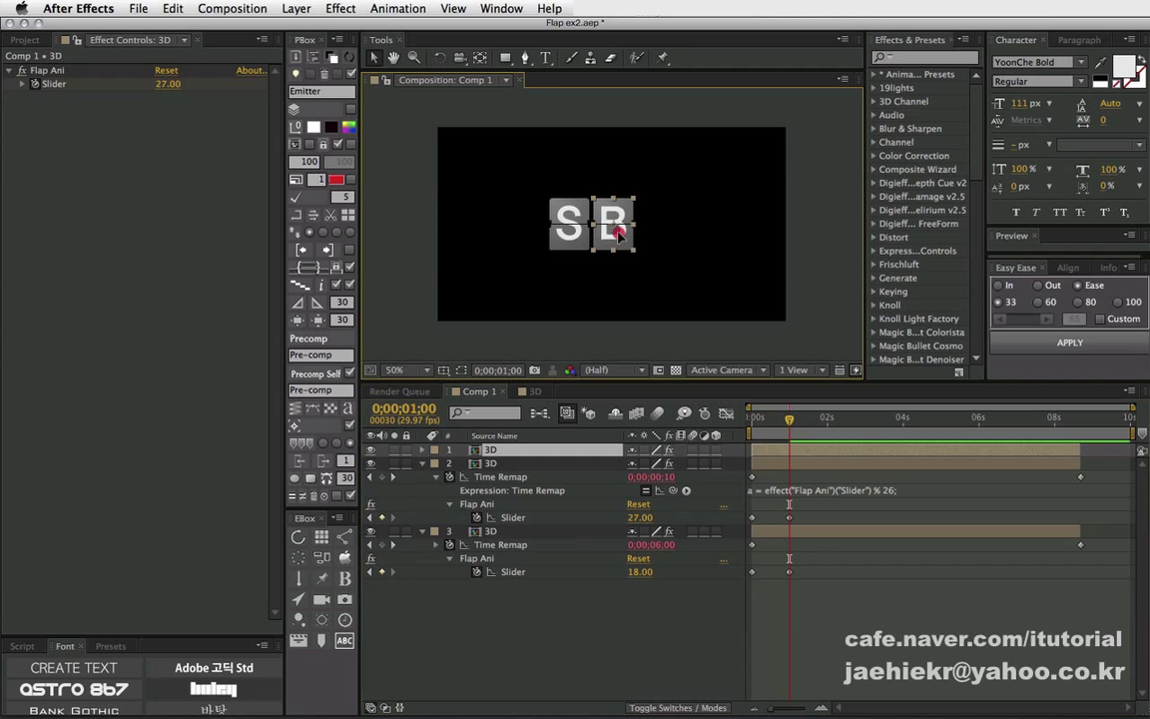
# Place the third card at the right and key its Flap Ani to 28 (C) at 1 second.
pyautogui.moveTo(636, 240); pyautogui.dragTo(663, 237)
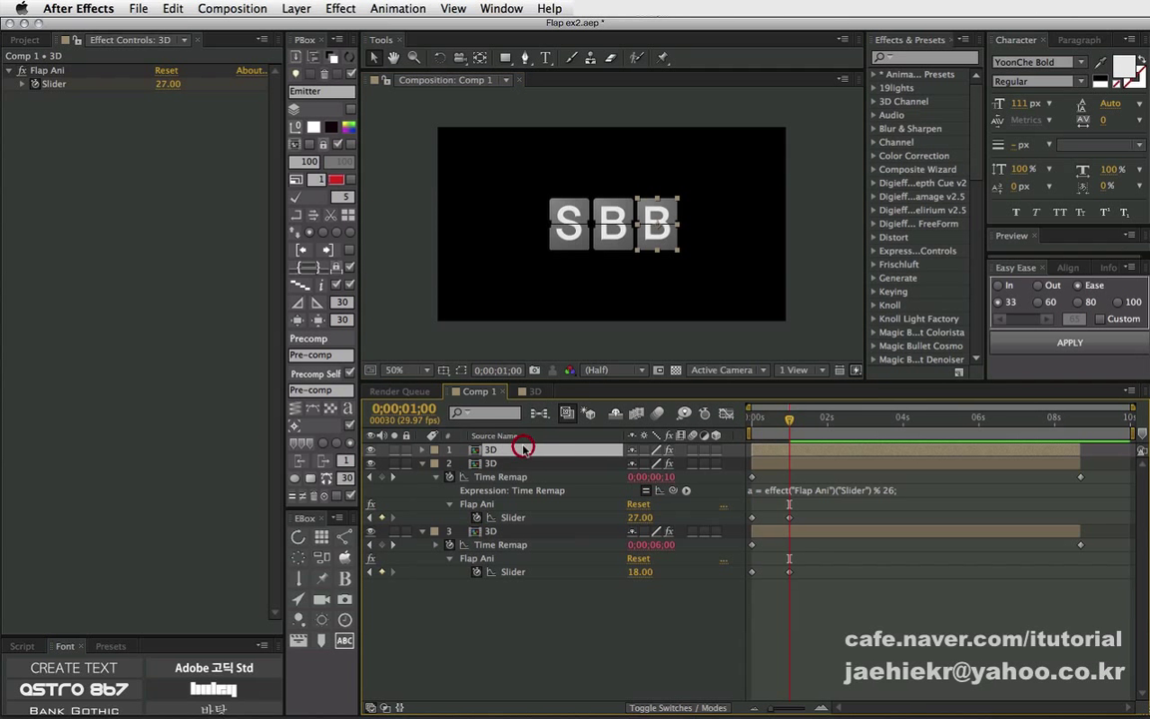
pyautogui.press('u')
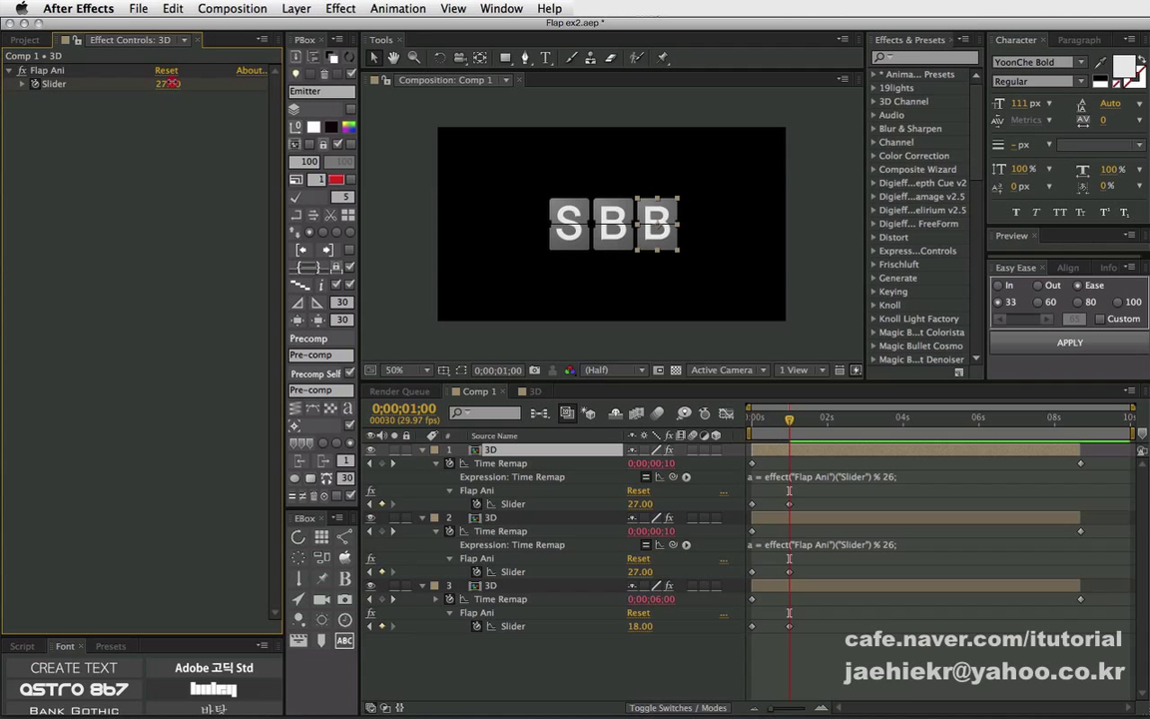
pyautogui.moveTo(172, 83); pyautogui.dragTo(166, 84)
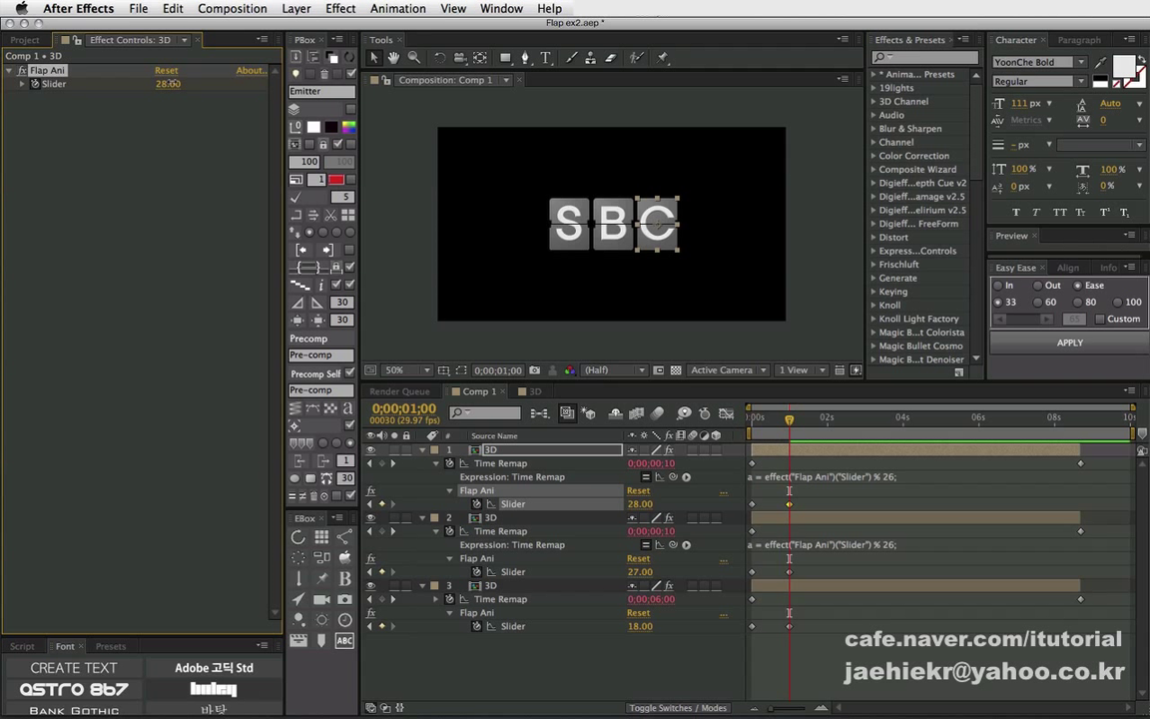
pyautogui.moveTo(167, 84); pyautogui.dragTo(175, 84)
pyautogui.moveTo(790, 418); pyautogui.dragTo(751, 419)
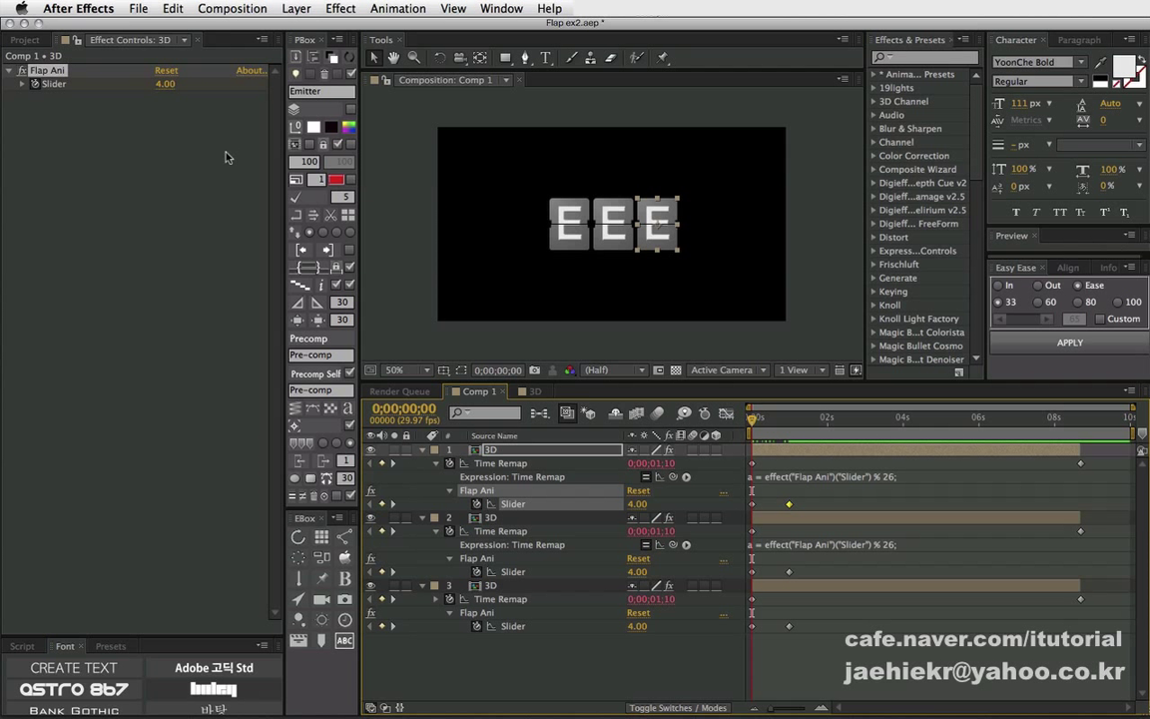
# Set the third card's starting Flap Ani to 18 (S) and preview the flip to SBC.
pyautogui.moveTo(163, 85); pyautogui.dragTo(176, 86)
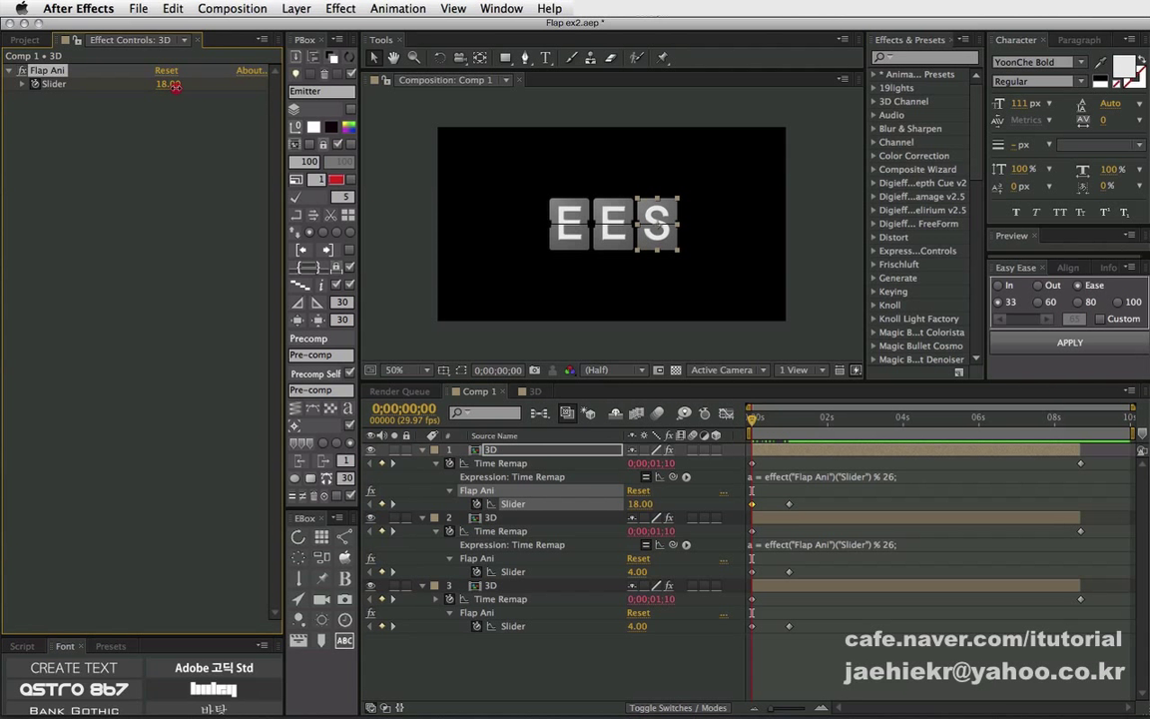
pyautogui.click(756, 421)
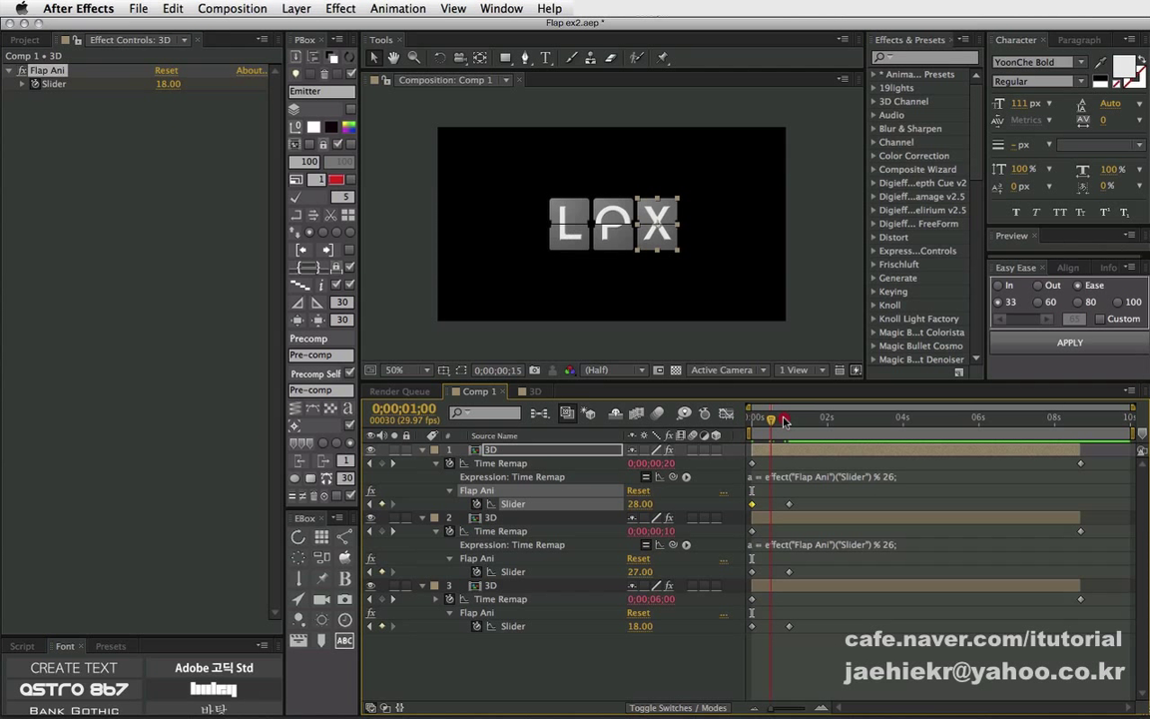
pyautogui.moveTo(756, 420); pyautogui.dragTo(789, 419)
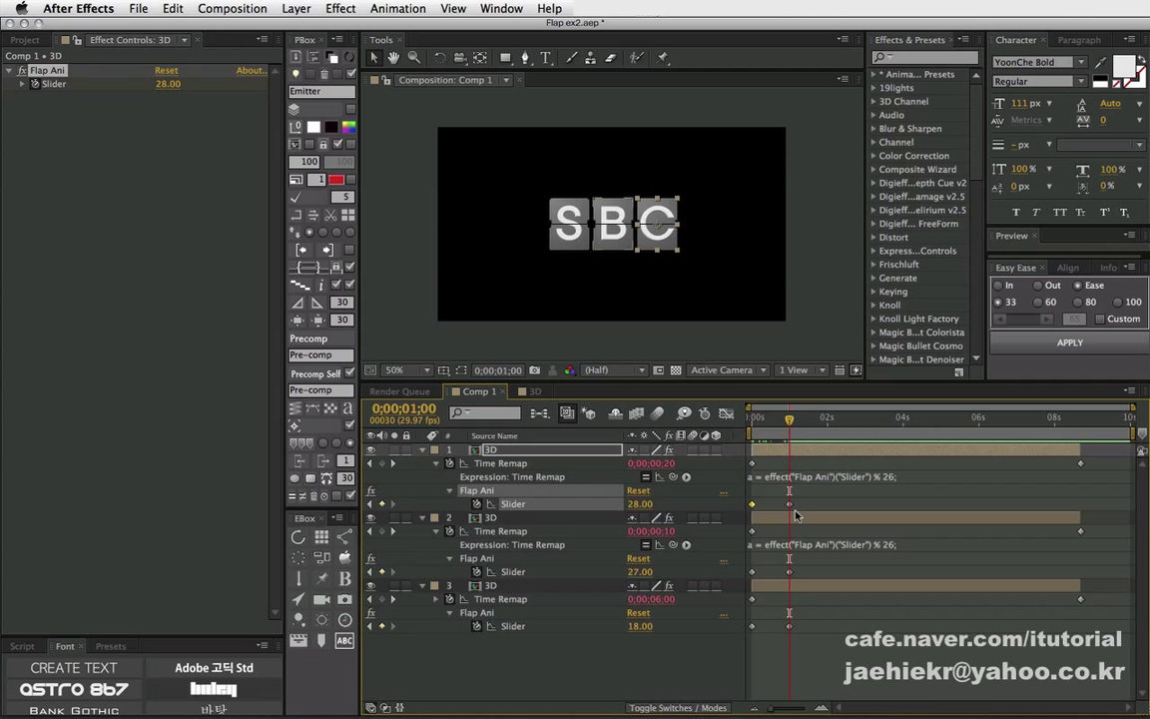
pyautogui.click(747, 418)
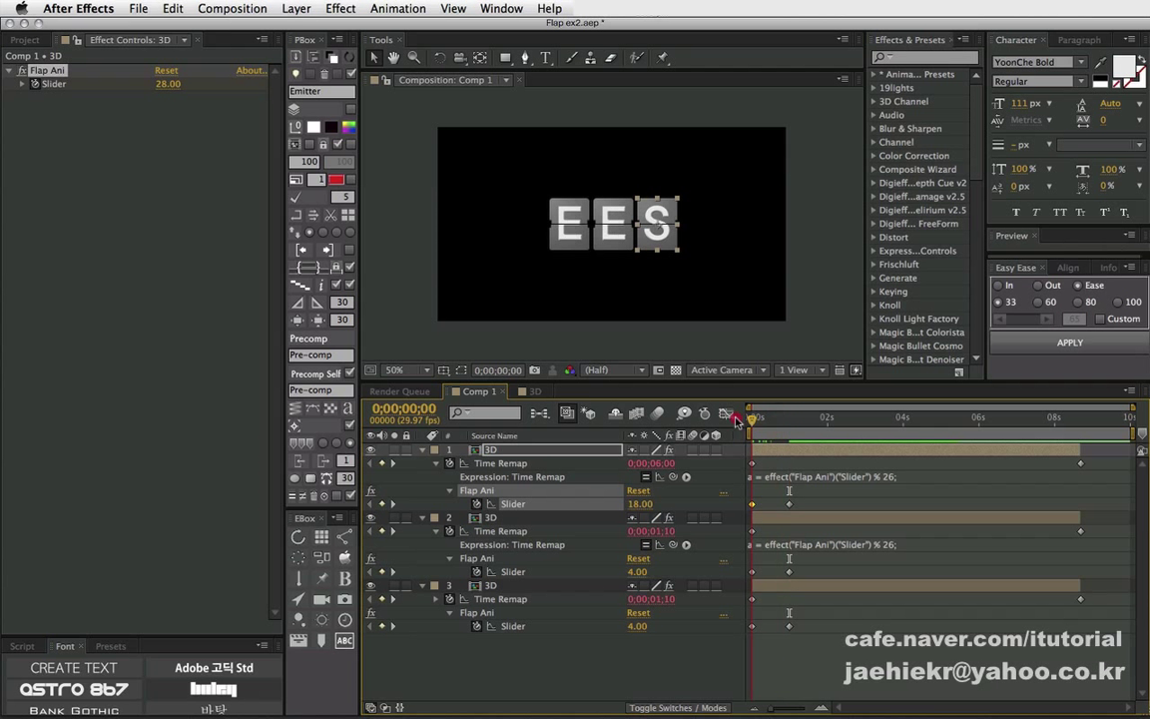
# Set the second card's starting Flap Ani value to 0 so it opens on A.
pyautogui.click(495, 518)
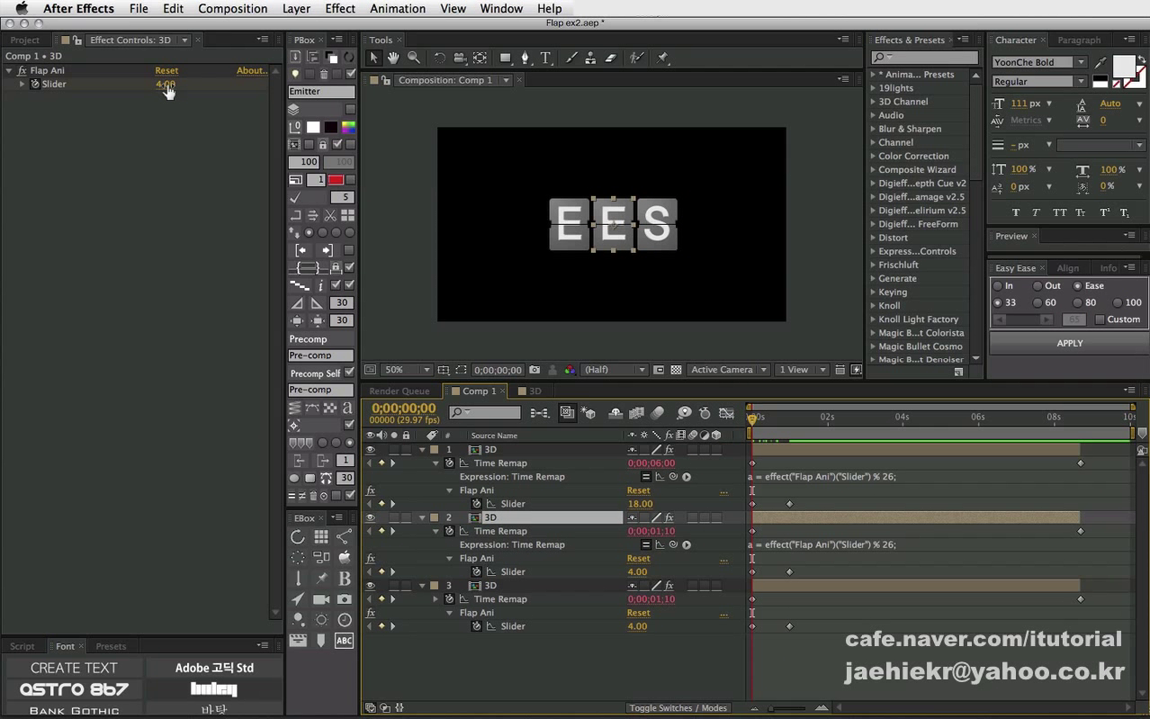
pyautogui.moveTo(166, 88); pyautogui.dragTo(157, 84)
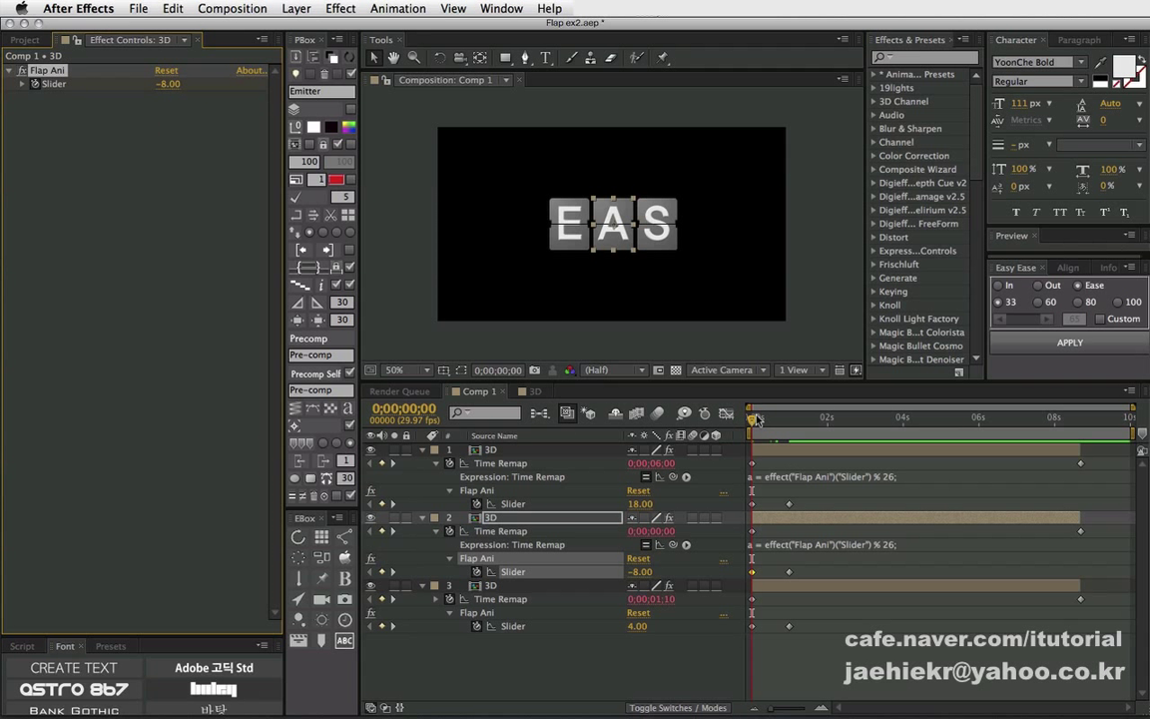
pyautogui.moveTo(757, 419); pyautogui.dragTo(752, 420)
pyautogui.click(166, 83)
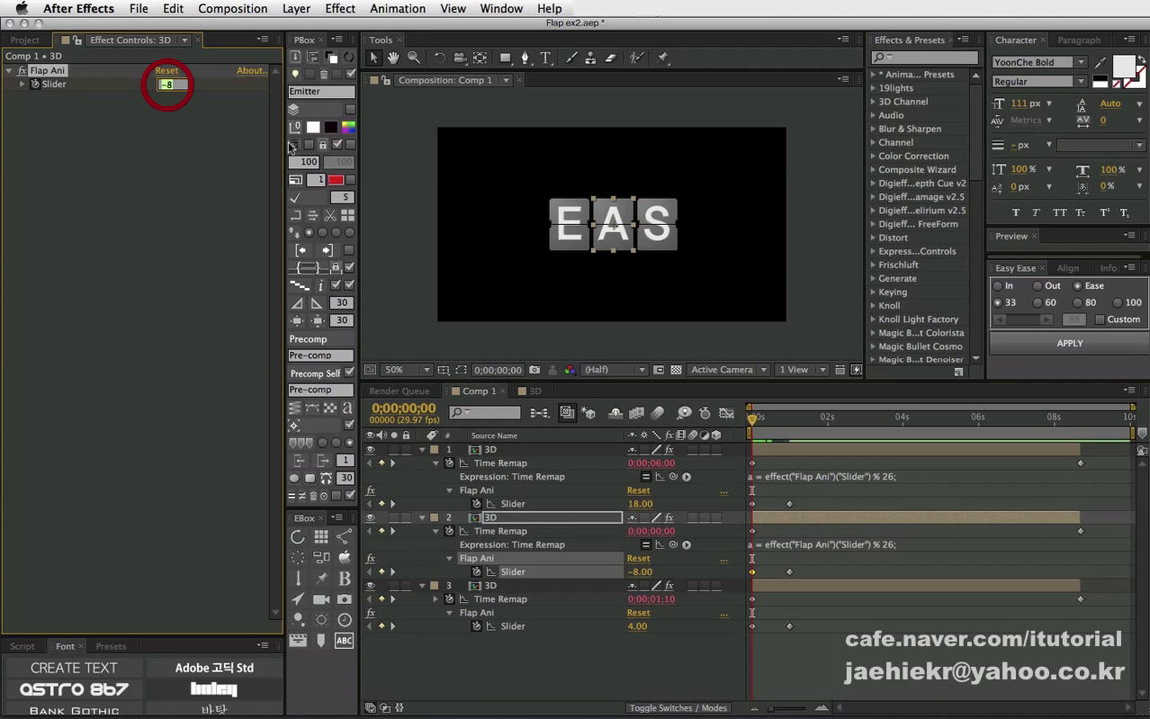
pyautogui.write('0')
pyautogui.press('Return')
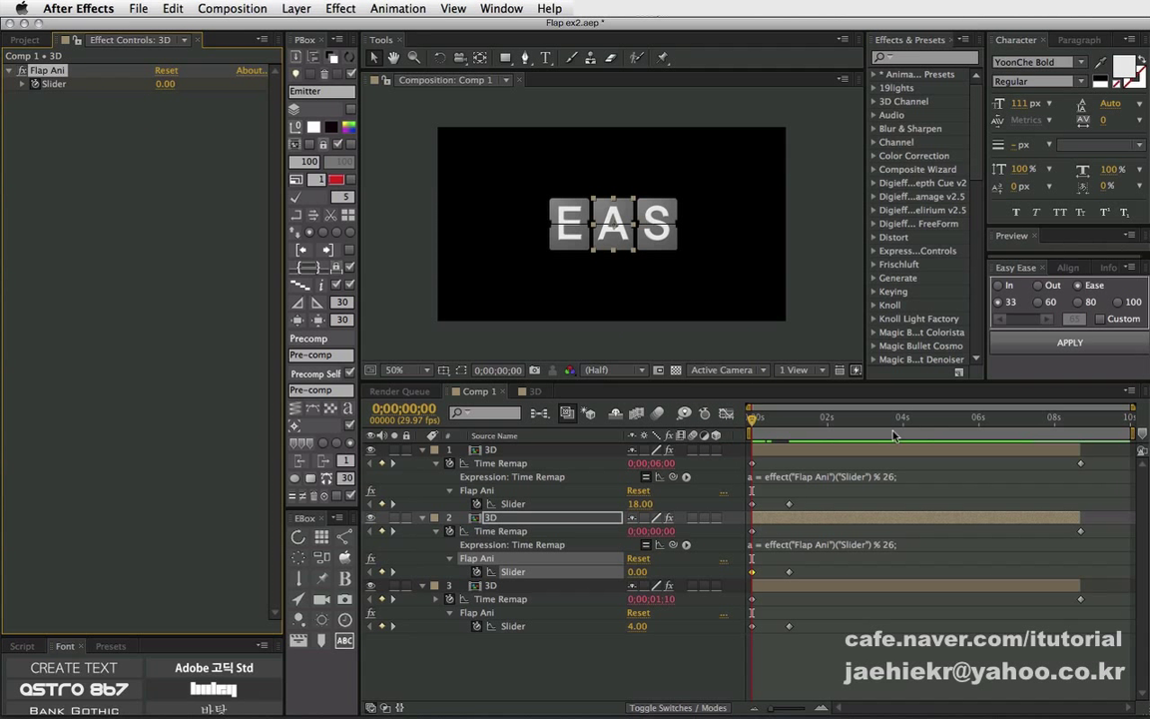
# Move the end keyframes of cards 1 and 3 slightly earlier and card 2's later, then select them.
pyautogui.moveTo(755, 420); pyautogui.dragTo(789, 424)
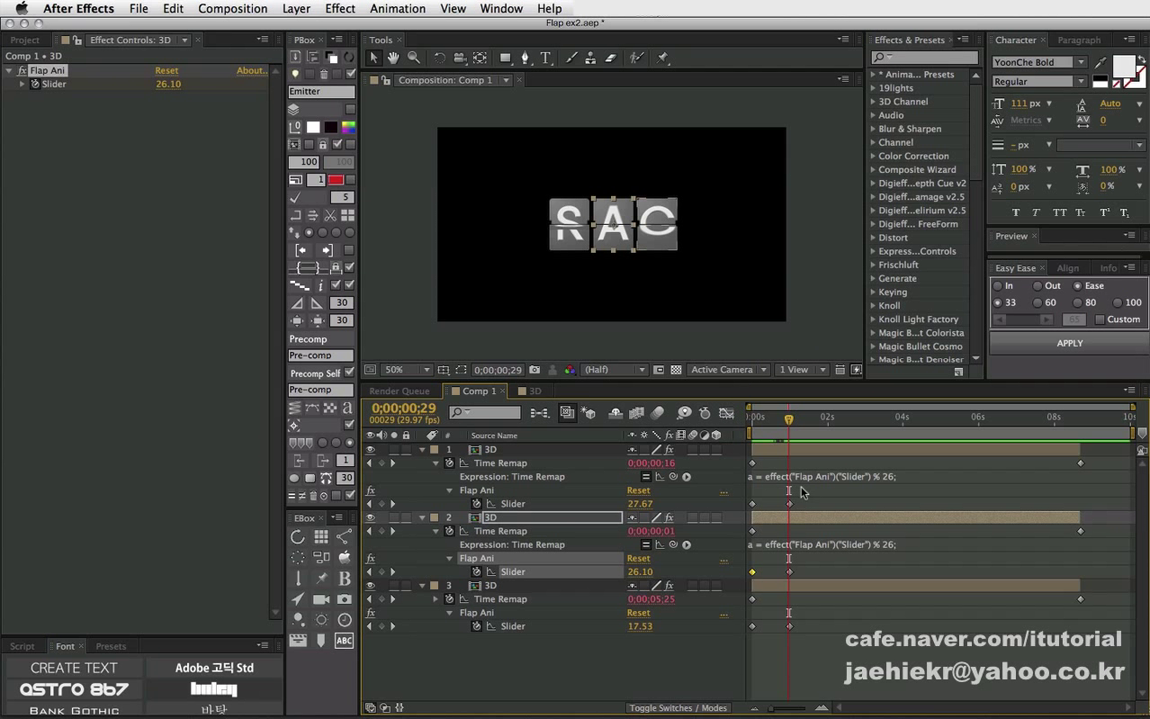
pyautogui.click(791, 452)
pyautogui.click(794, 518)
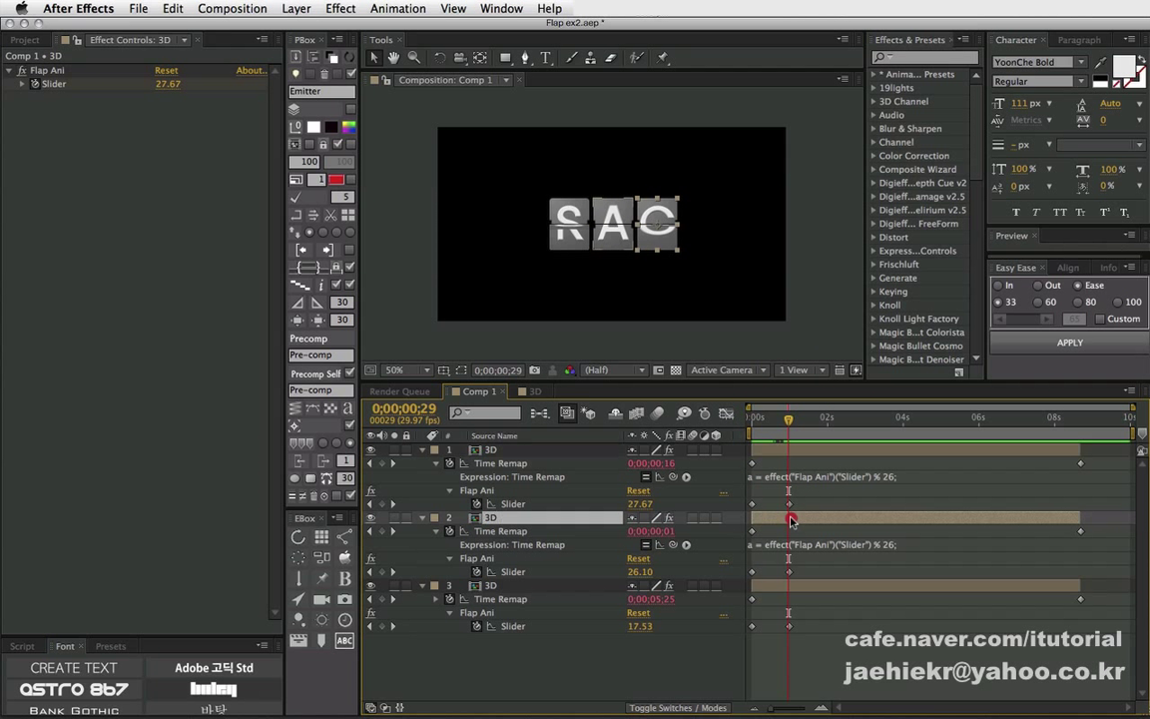
pyautogui.click(794, 585)
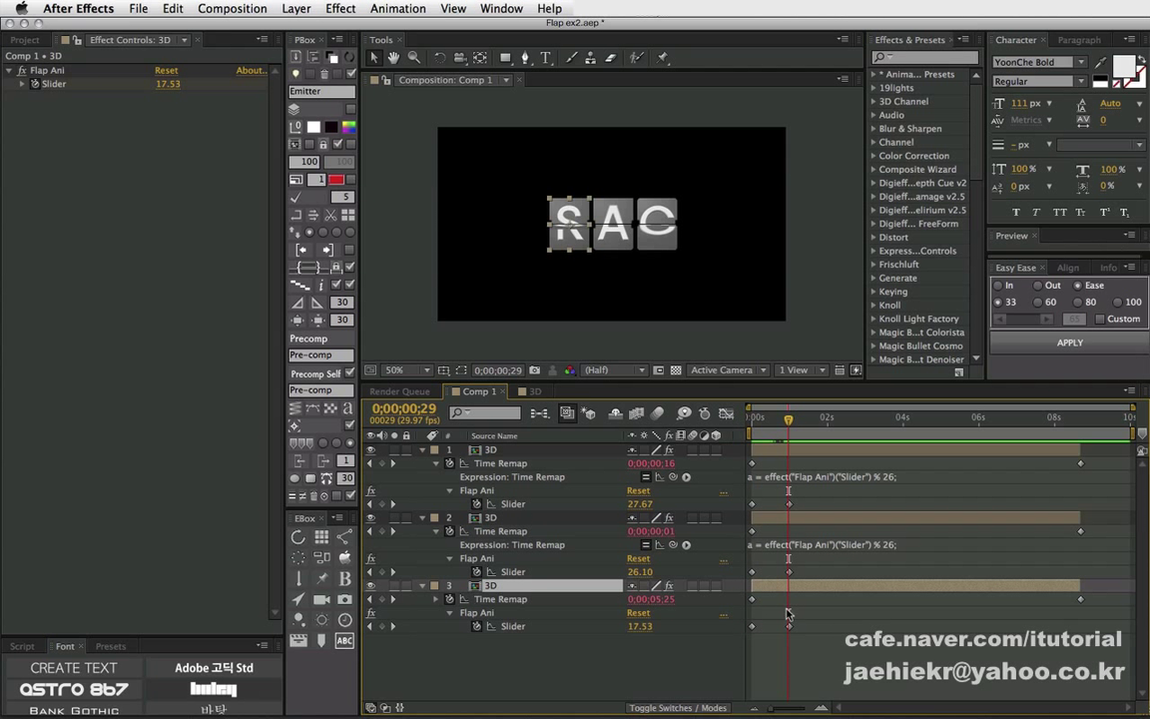
pyautogui.click(643, 627)
pyautogui.write('18')
pyautogui.moveTo(789, 627); pyautogui.dragTo(781, 627)
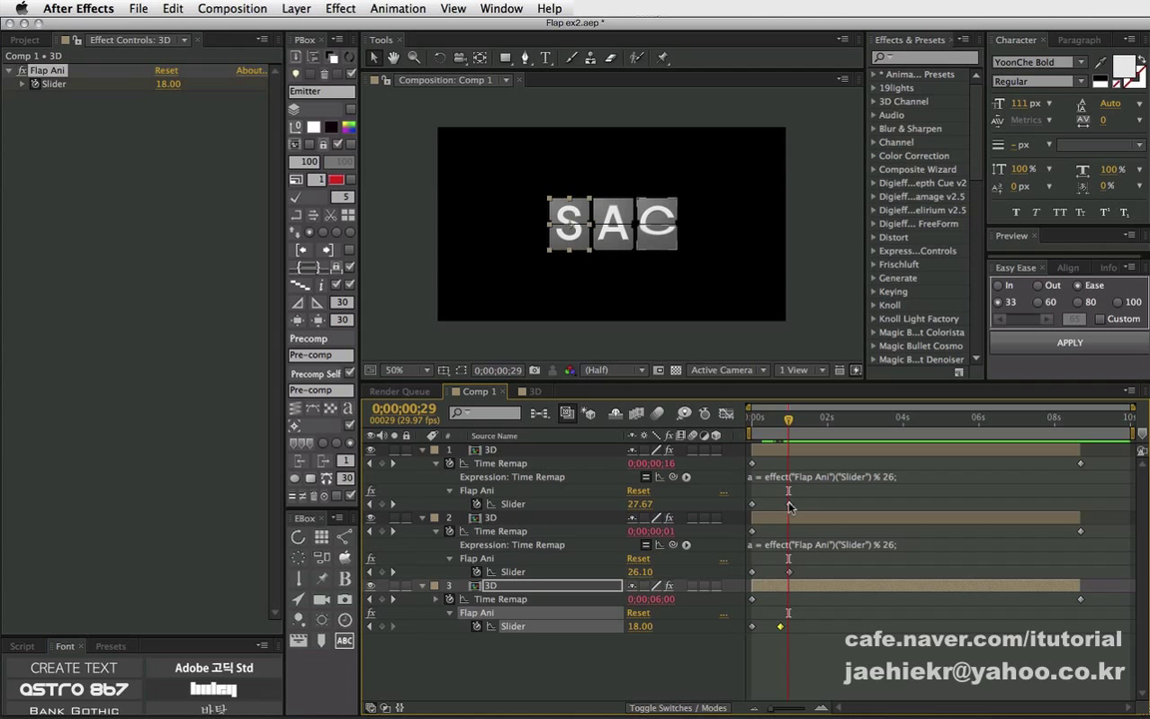
pyautogui.moveTo(788, 504); pyautogui.dragTo(785, 505)
pyautogui.moveTo(789, 572); pyautogui.dragTo(800, 574)
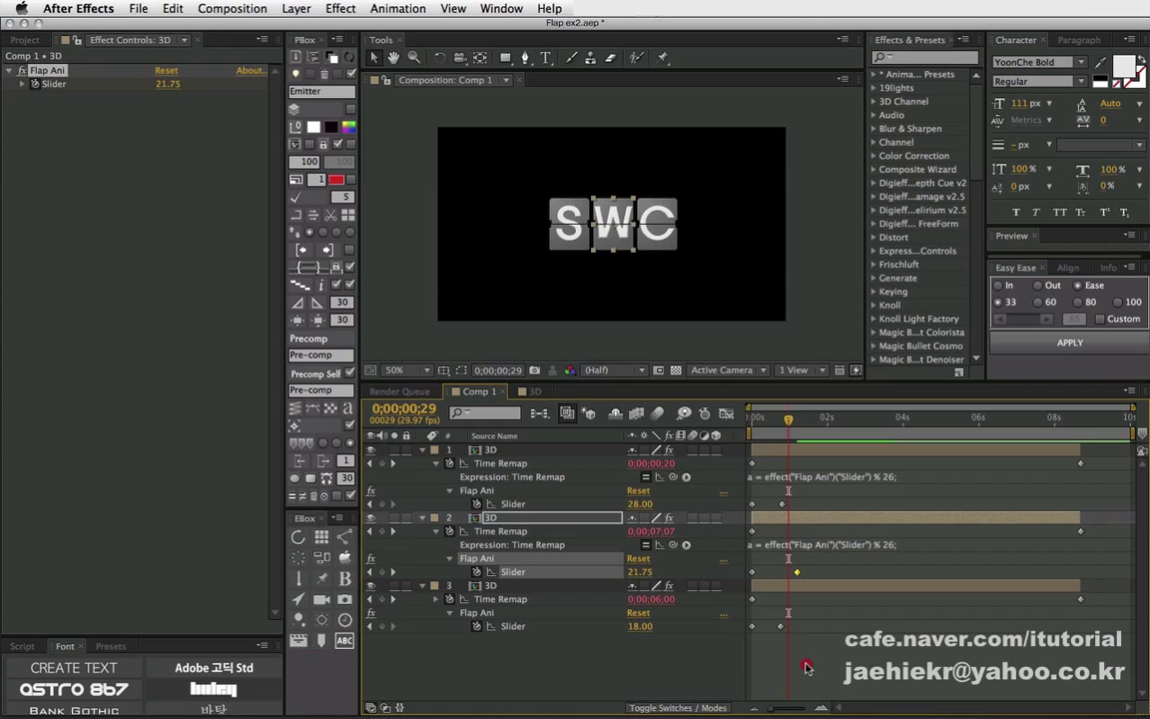
pyautogui.moveTo(805, 664)
pyautogui.mouseDown()
pyautogui.moveTo(770, 512)
pyautogui.moveTo(785, 508)
pyautogui.mouseUp()
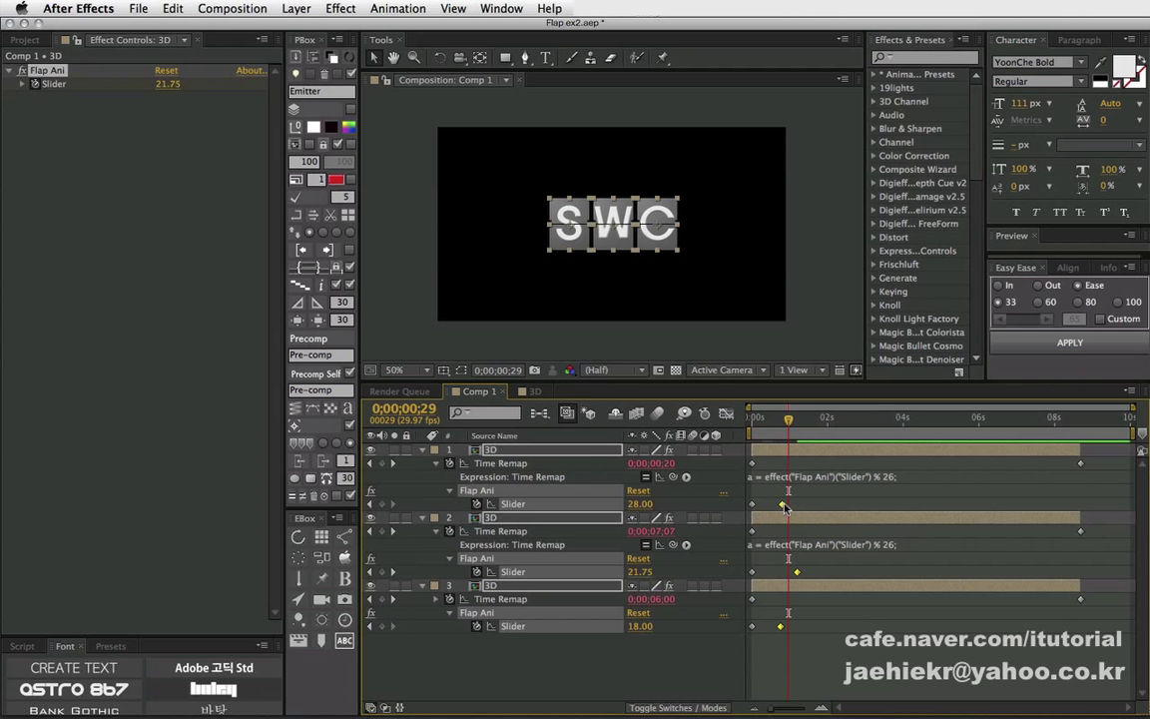
pyautogui.moveTo(785, 507)
# Apply an Easy Ease In at strength 100, preview the flips, and return to 0s.
pyautogui.click(999, 285)
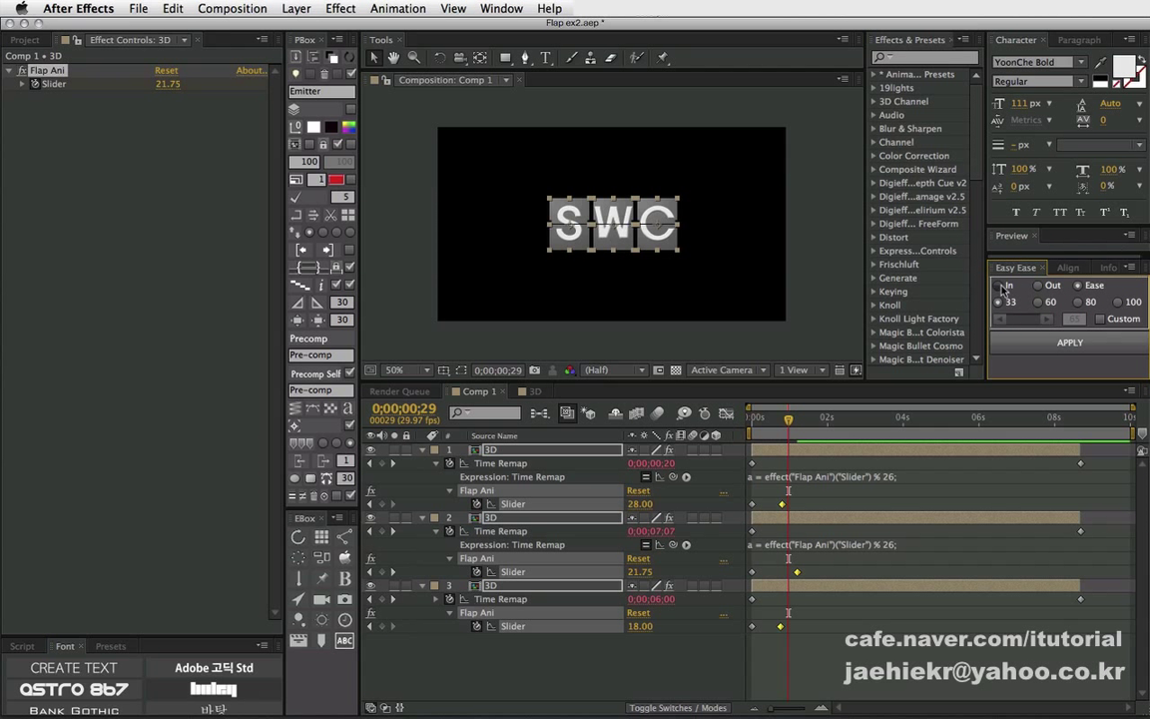
pyautogui.click(998, 301)
pyautogui.click(1117, 302)
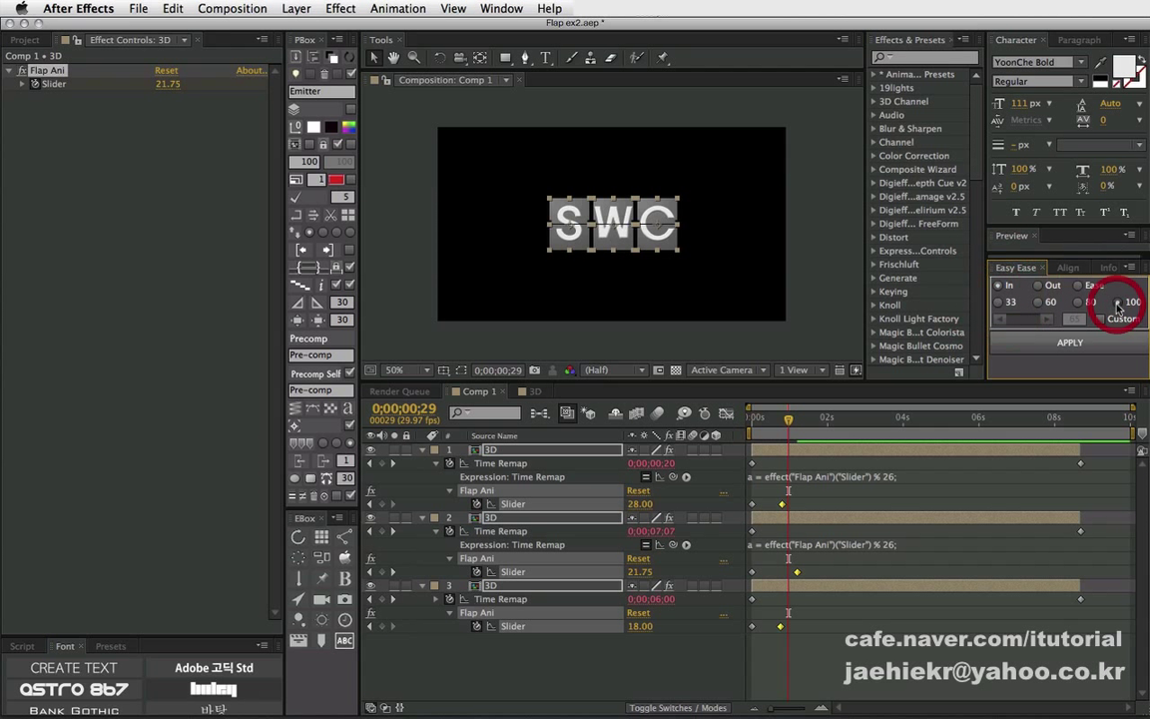
pyautogui.click(1071, 345)
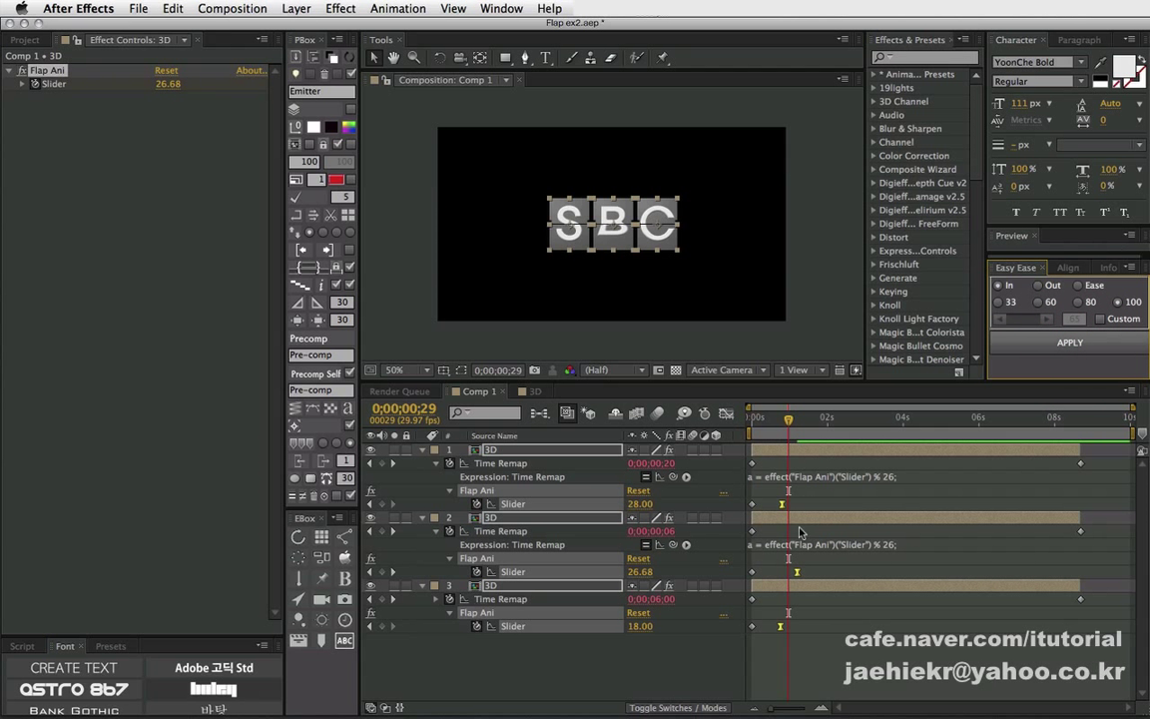
pyautogui.moveTo(777, 421); pyautogui.dragTo(788, 422)
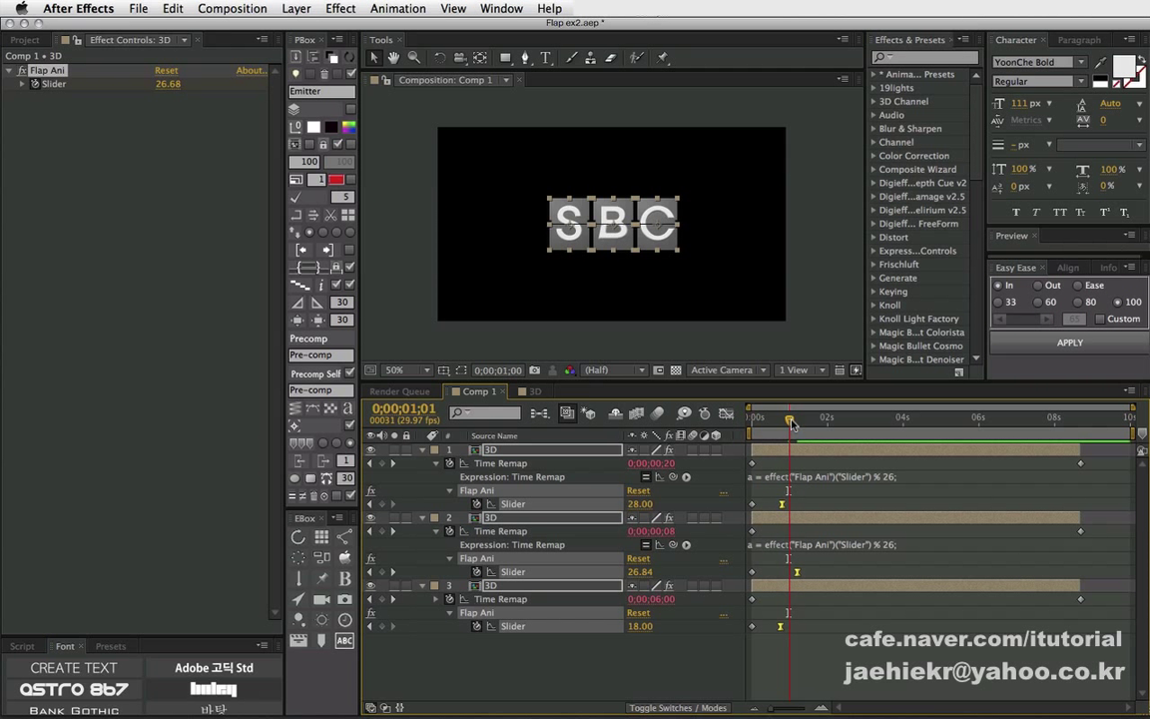
pyautogui.moveTo(788, 422); pyautogui.dragTo(736, 418)
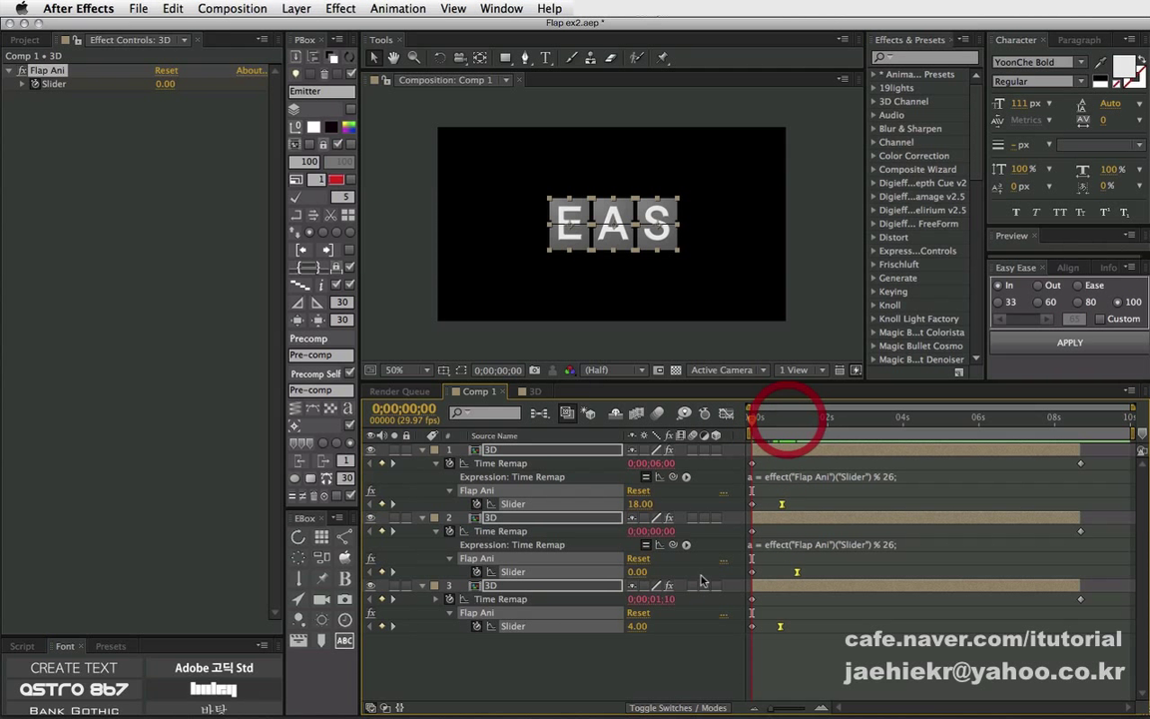
# Deselect all layers and collapse the three letter-card layers' properties.
pyautogui.click(503, 651)
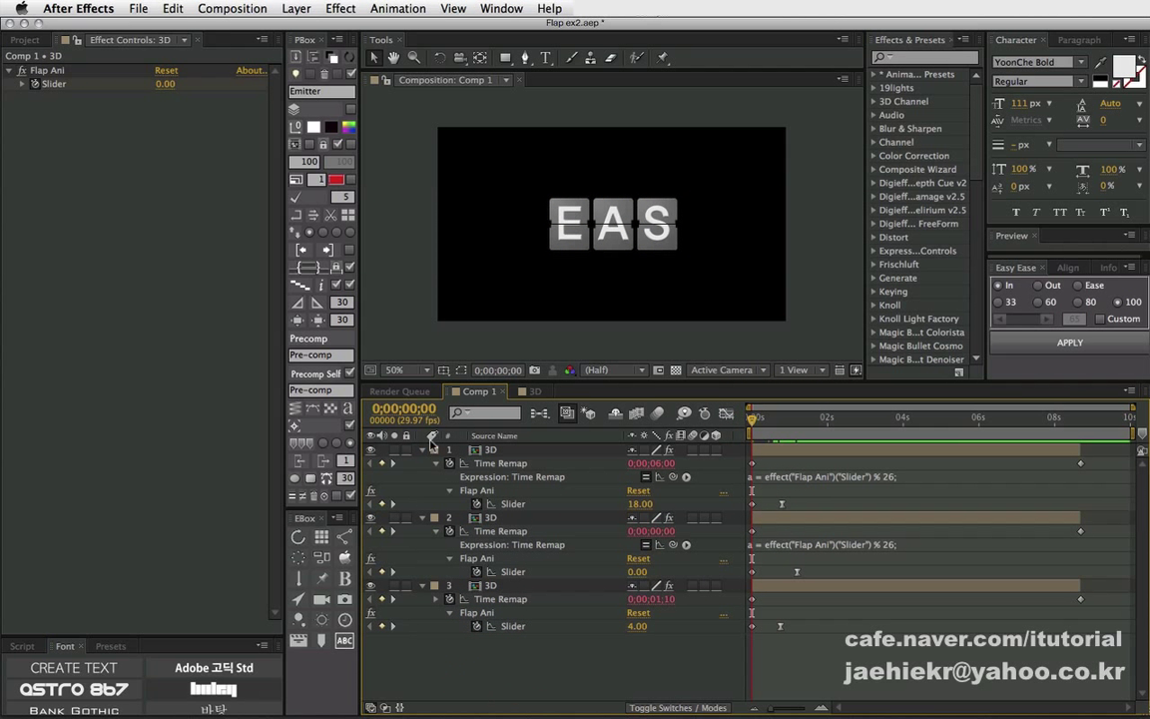
pyautogui.click(422, 450)
pyautogui.click(423, 463)
pyautogui.click(422, 478)
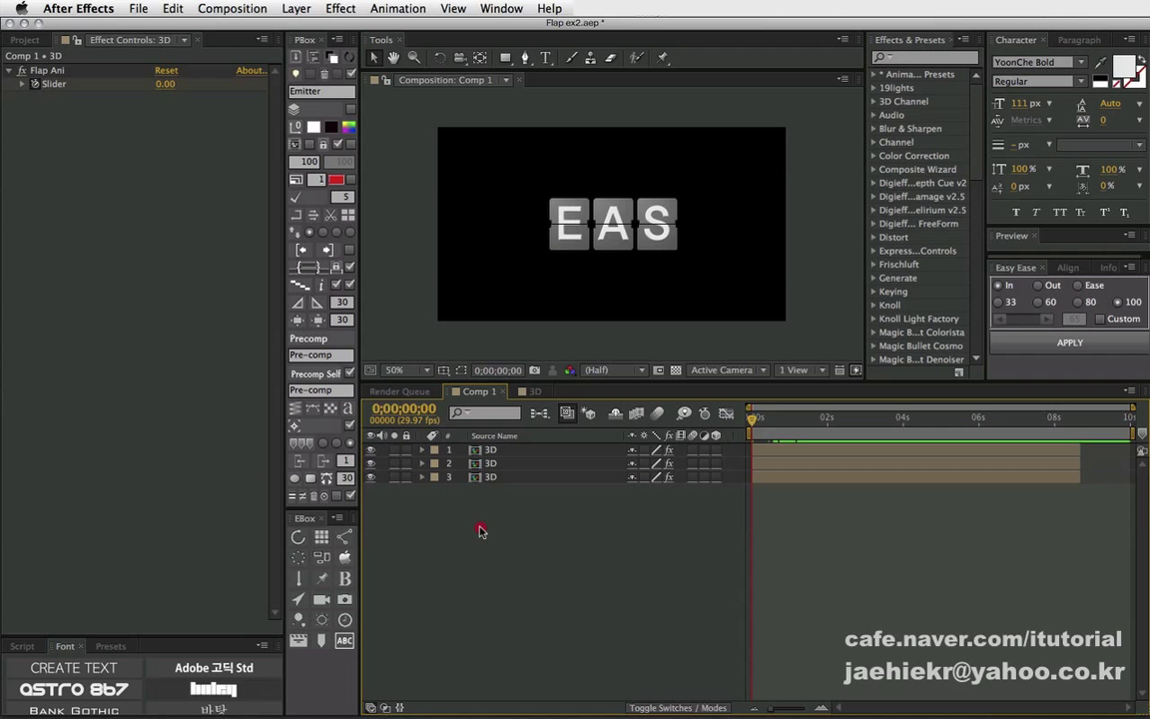
# Add Light 1 as a point light at 100% intensity and dismiss the 2D-layers warning.
pyautogui.click(293, 8)
pyautogui.moveTo(400, 28)
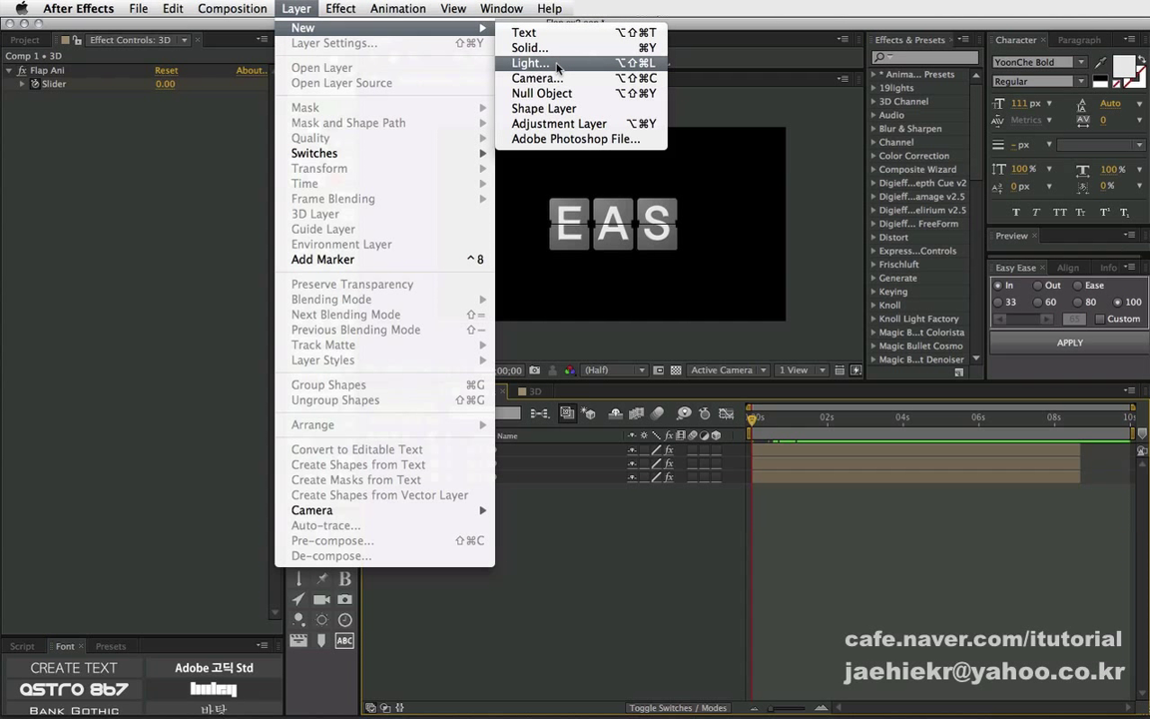
pyautogui.click(555, 63)
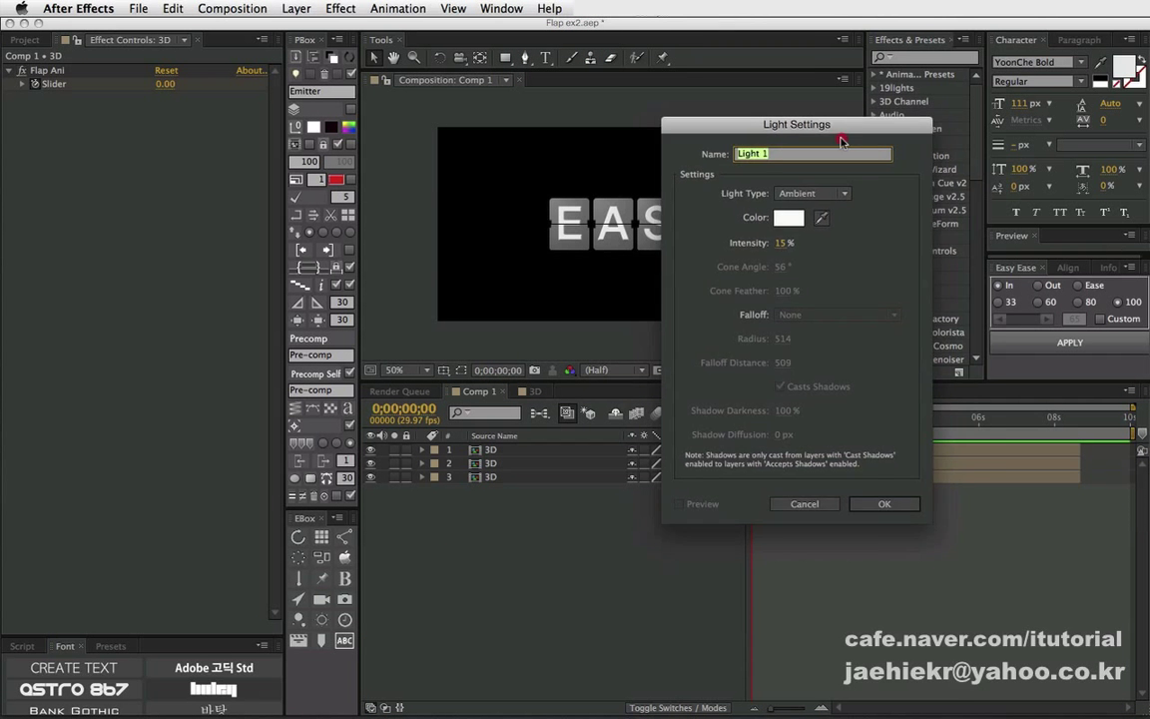
pyautogui.moveTo(834, 133); pyautogui.dragTo(824, 284)
pyautogui.click(796, 337)
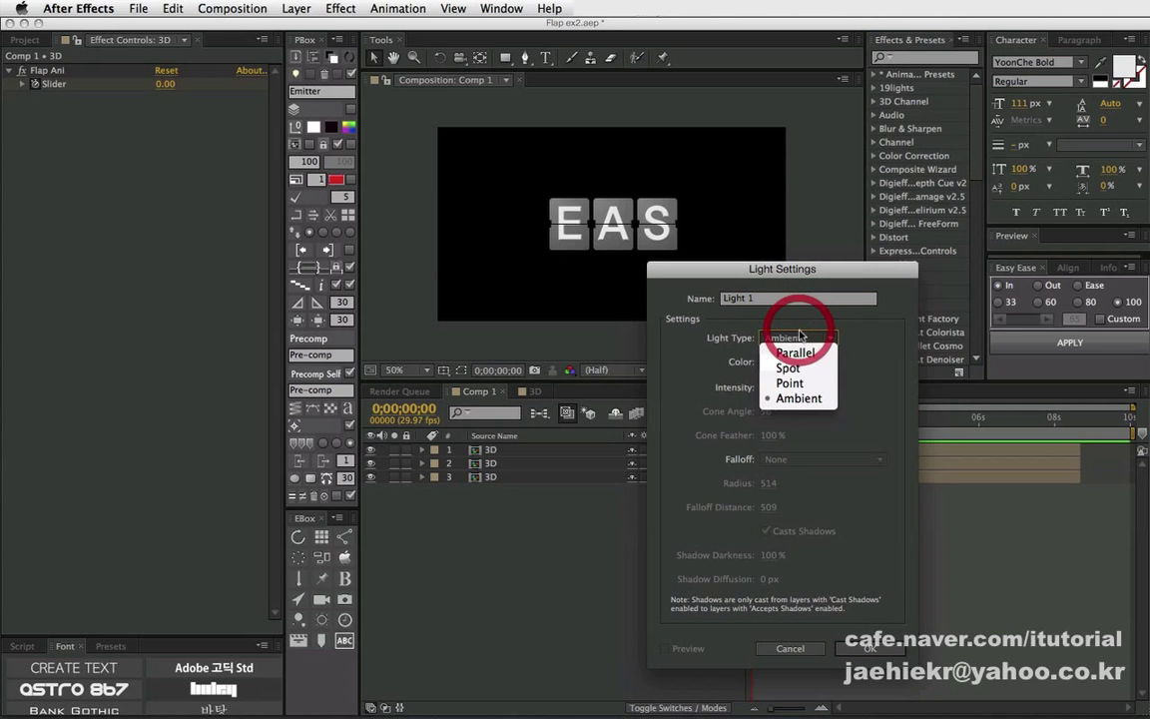
pyautogui.click(802, 384)
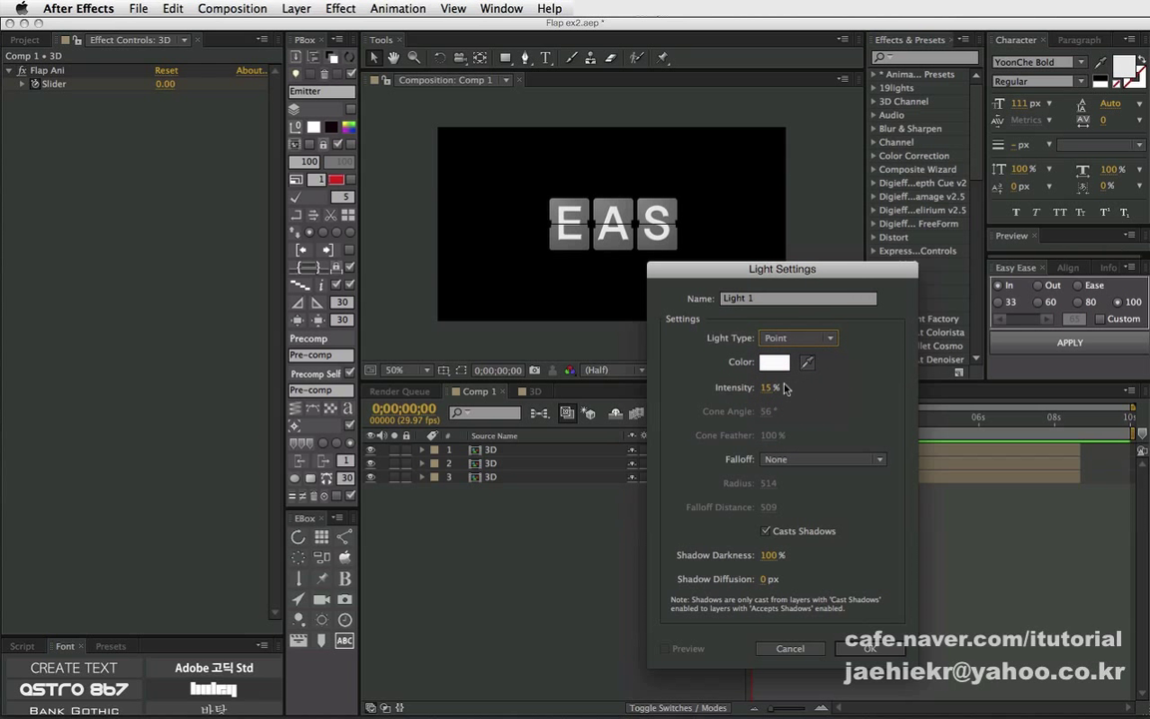
pyautogui.click(782, 386)
pyautogui.press('Return')
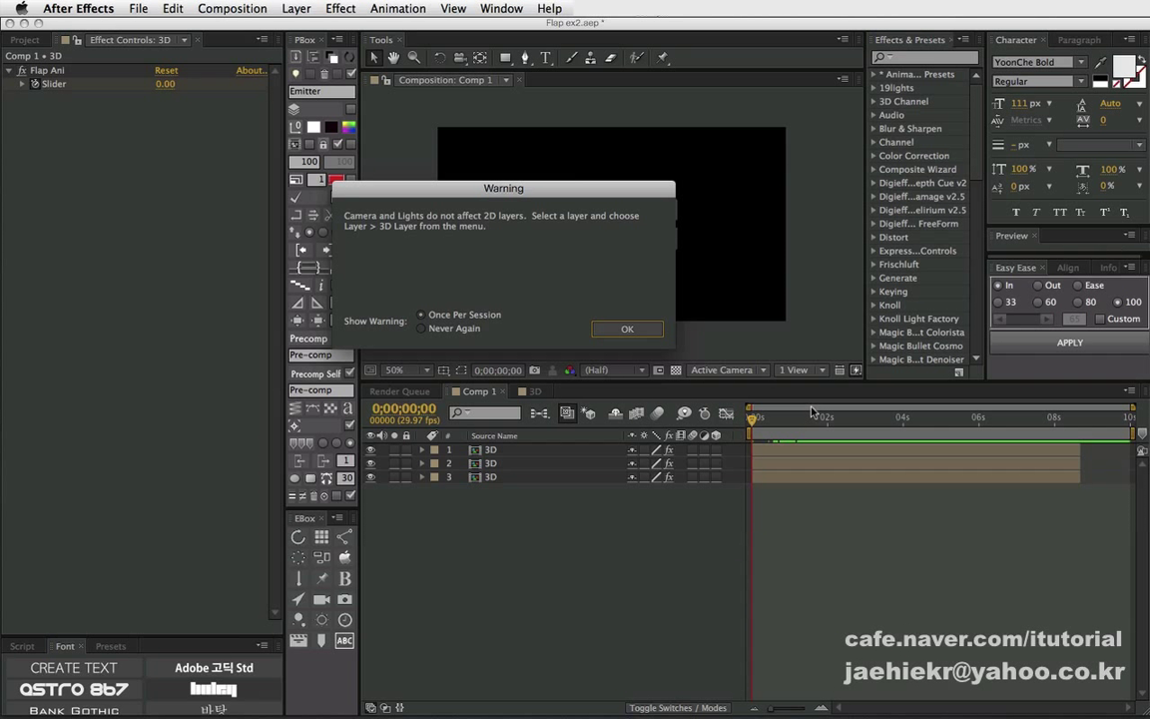
pyautogui.click(640, 333)
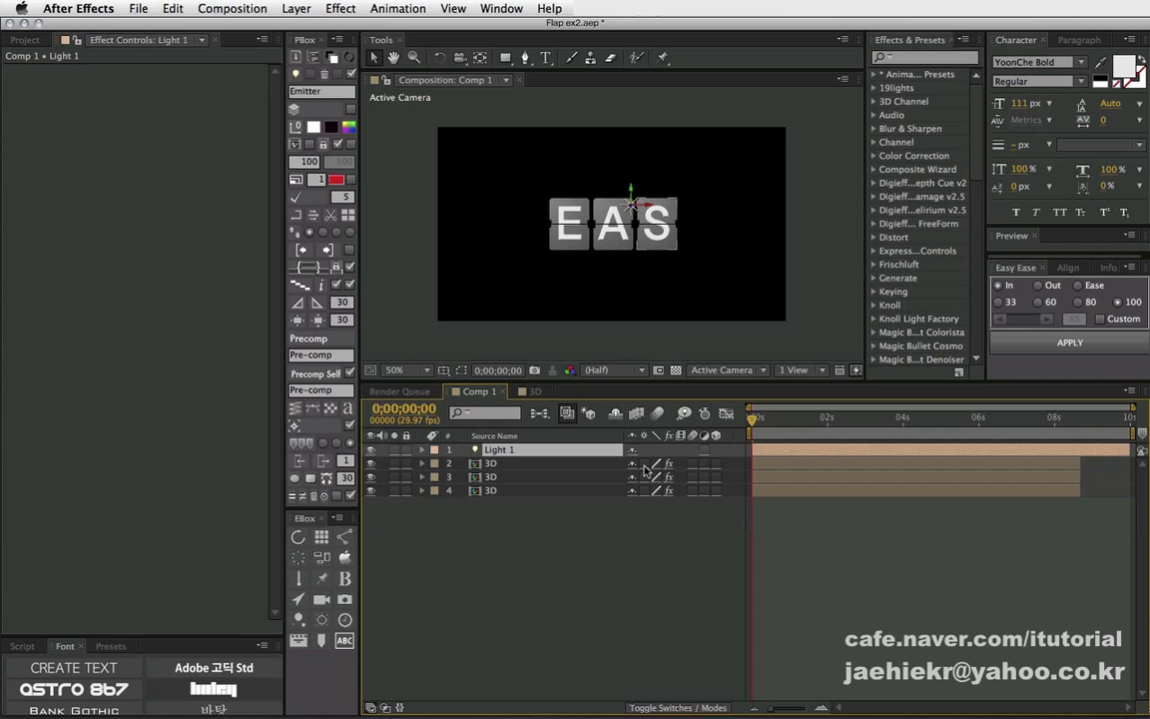
# Make the three letter-card layers 3D and inspect the light from Custom View 1.
pyautogui.moveTo(644, 464); pyautogui.dragTo(644, 490)
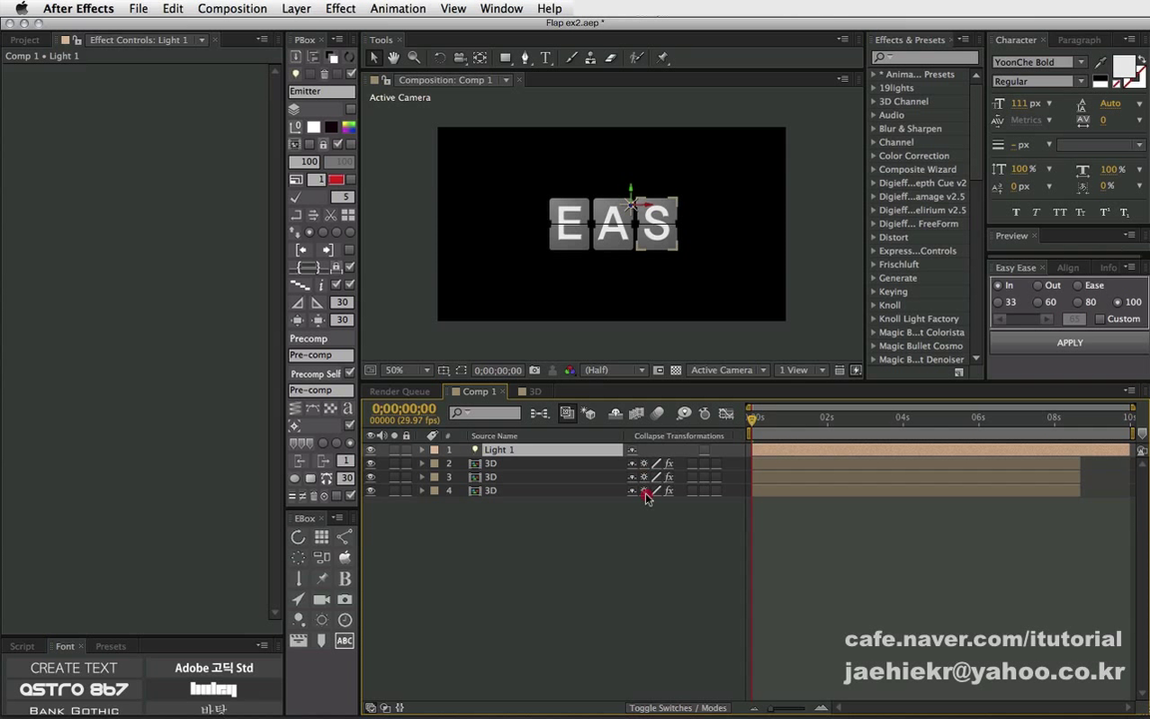
pyautogui.click(736, 369)
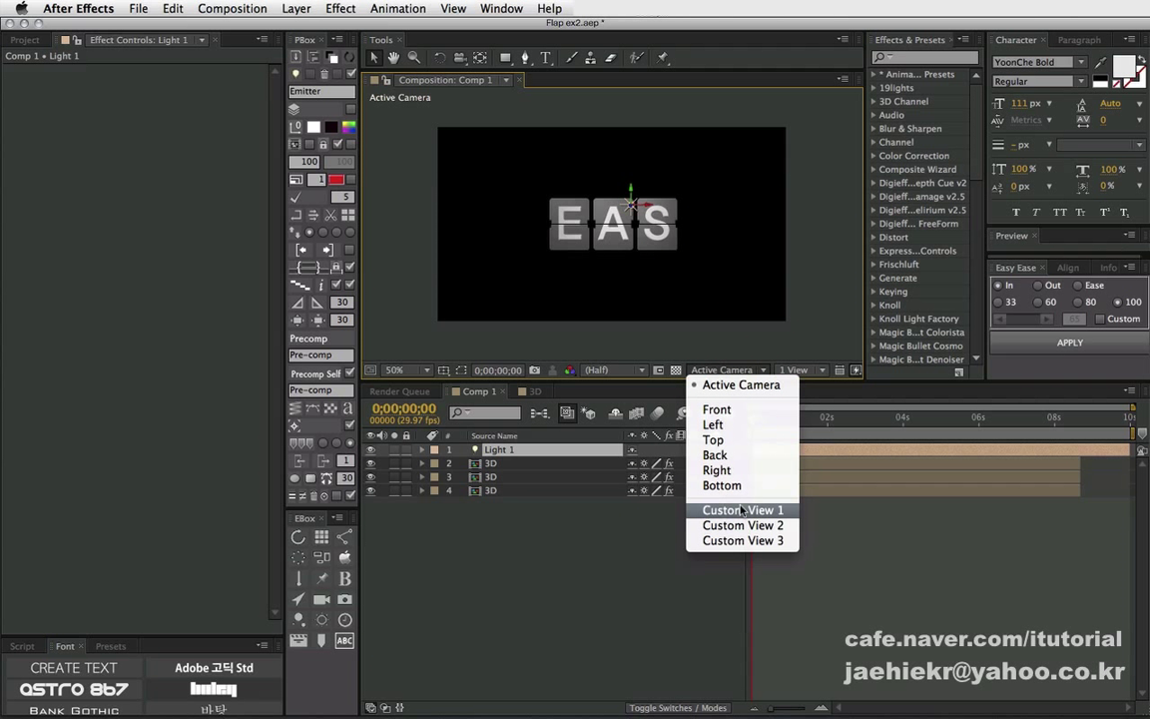
pyautogui.click(742, 511)
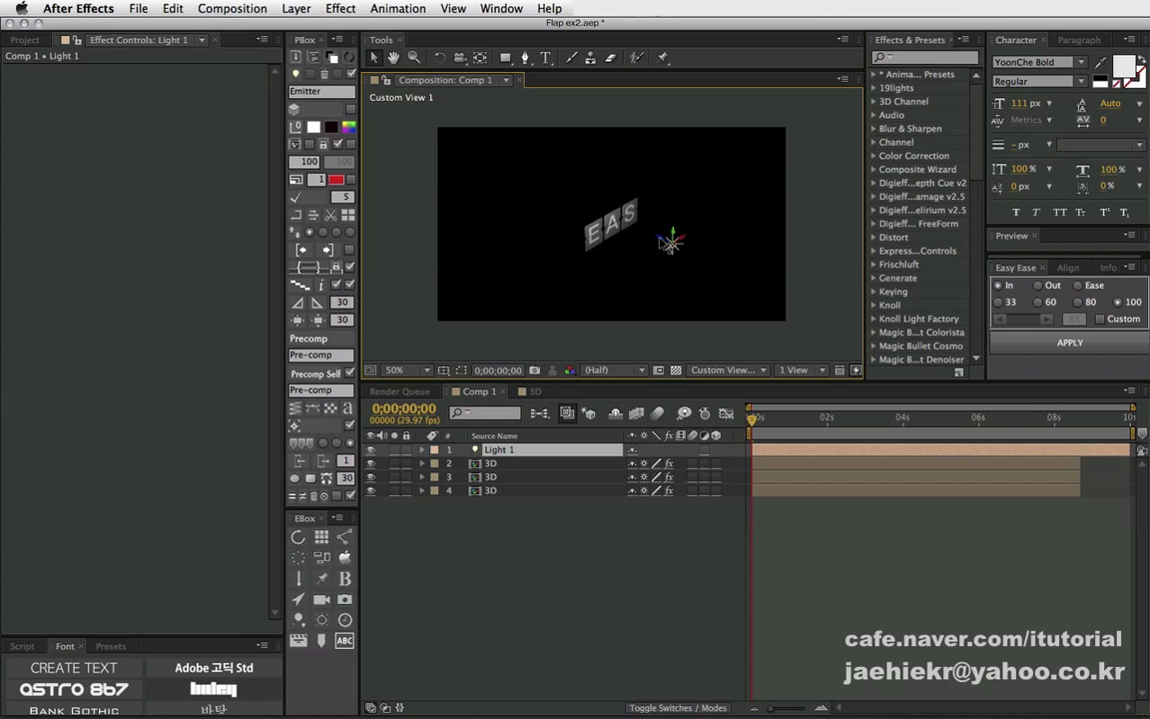
pyautogui.moveTo(671, 243)
pyautogui.mouseDown()
pyautogui.moveTo(566, 203)
pyautogui.moveTo(629, 215)
pyautogui.moveTo(619, 200)
pyautogui.mouseUp()
# Return to Active Camera, move a few frames in, and raise Light 1 above the cards.
pyautogui.click(727, 370)
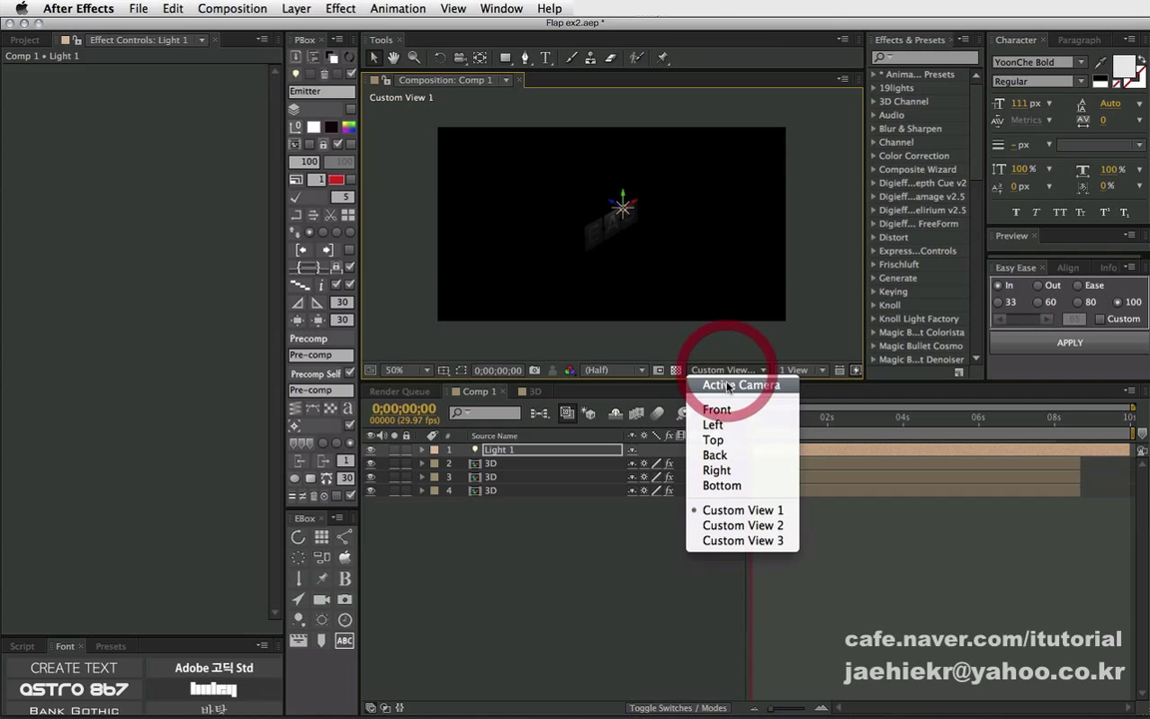
pyautogui.click(734, 384)
pyautogui.moveTo(762, 417); pyautogui.dragTo(759, 422)
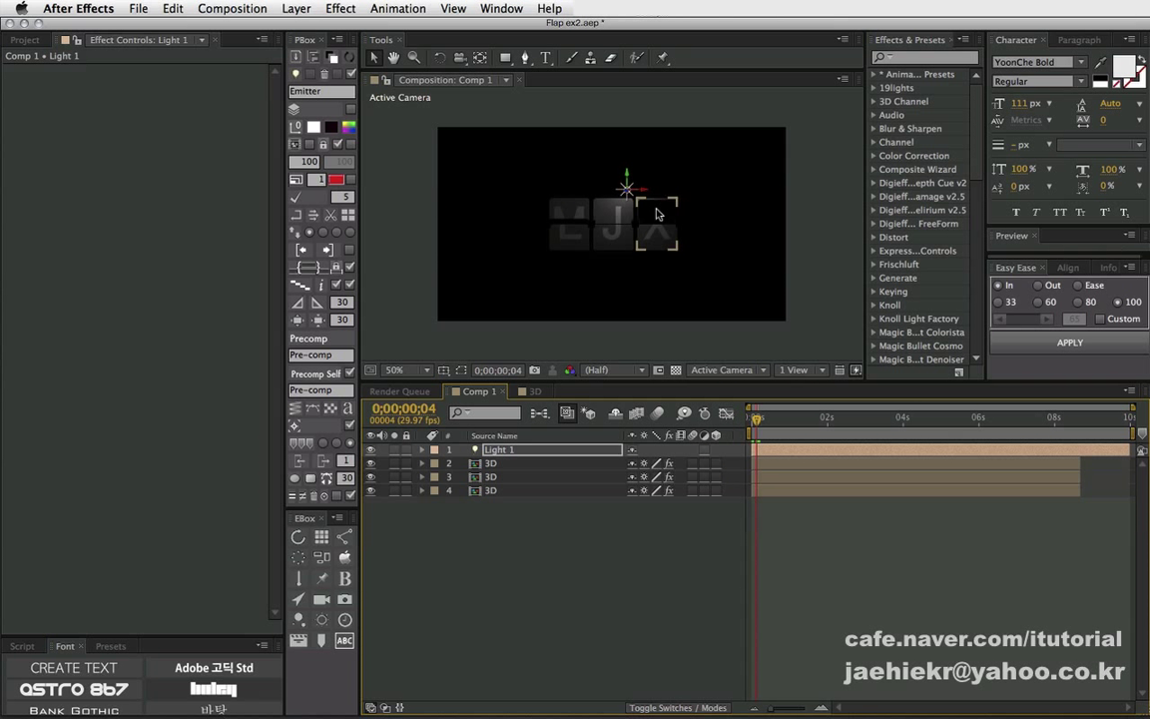
pyautogui.moveTo(627, 178)
pyautogui.mouseDown()
pyautogui.moveTo(630, 147)
pyautogui.moveTo(626, 177)
pyautogui.mouseUp()
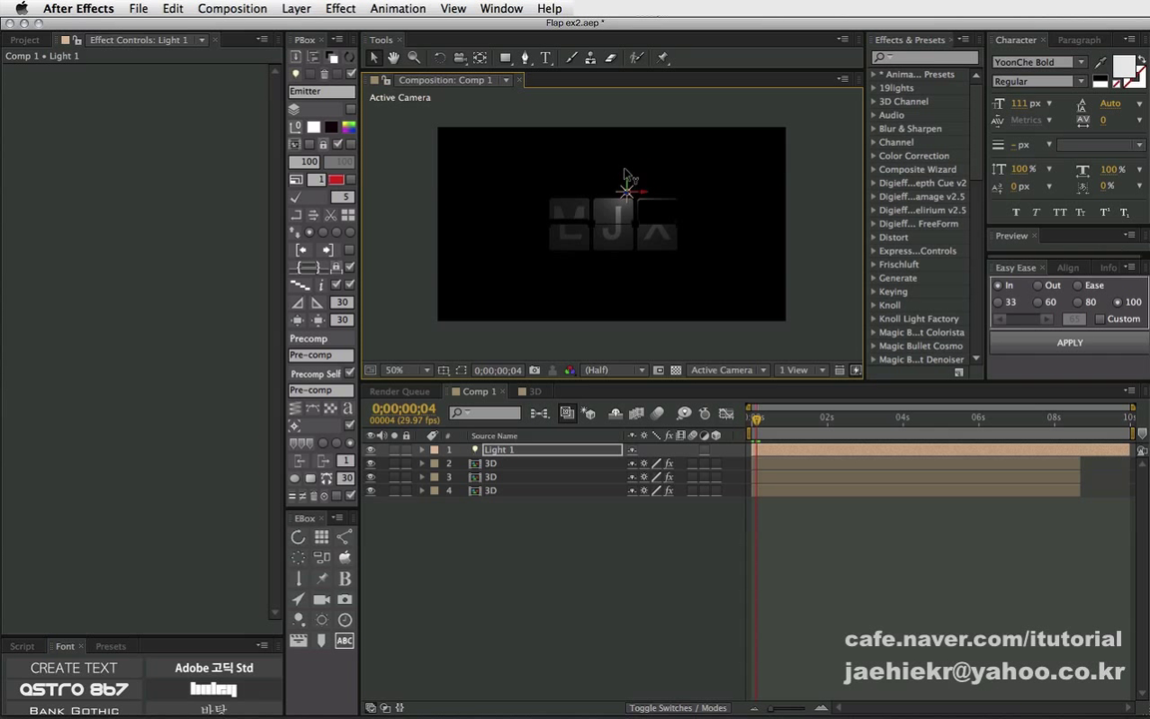
# Create Light 2 as an ambient light via Layer > New > Light.
pyautogui.click(295, 9)
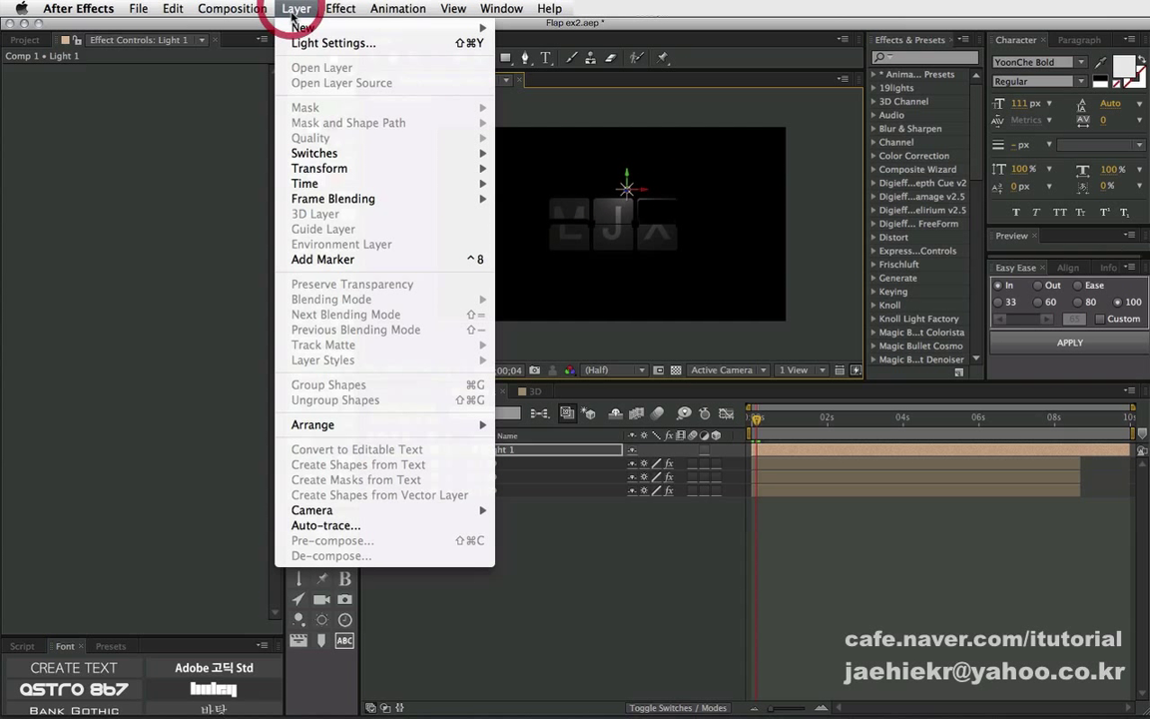
pyautogui.moveTo(302, 28)
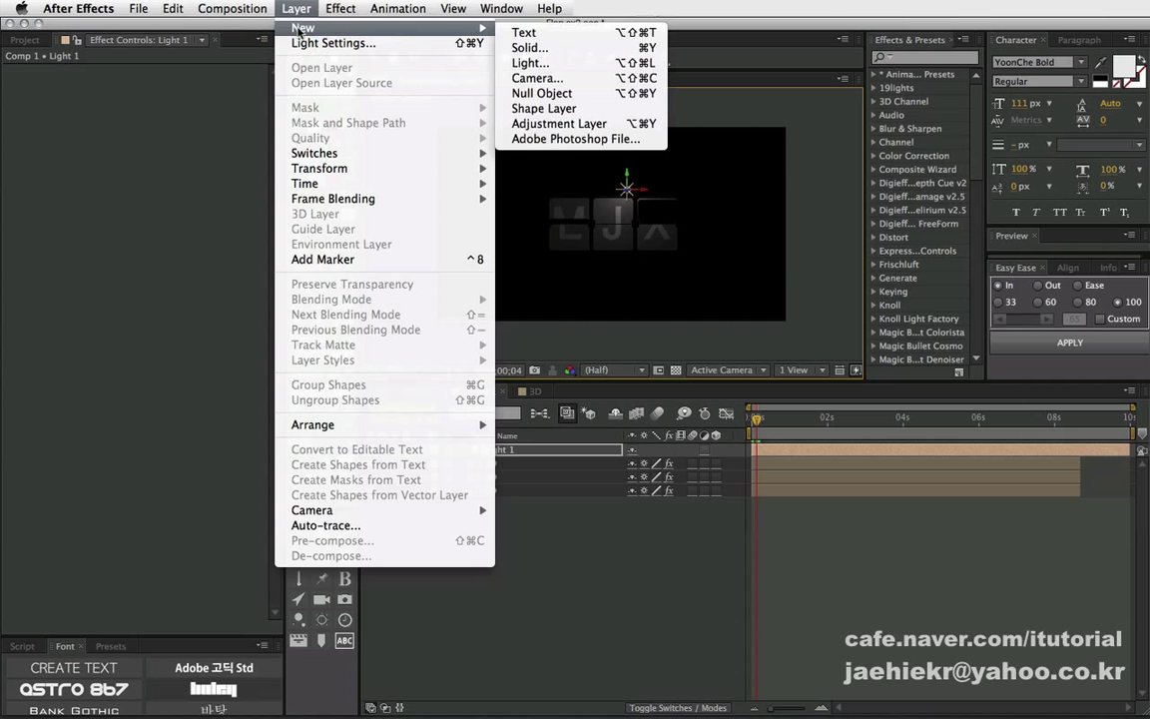
pyautogui.click(562, 65)
pyautogui.moveTo(837, 269); pyautogui.dragTo(918, 282)
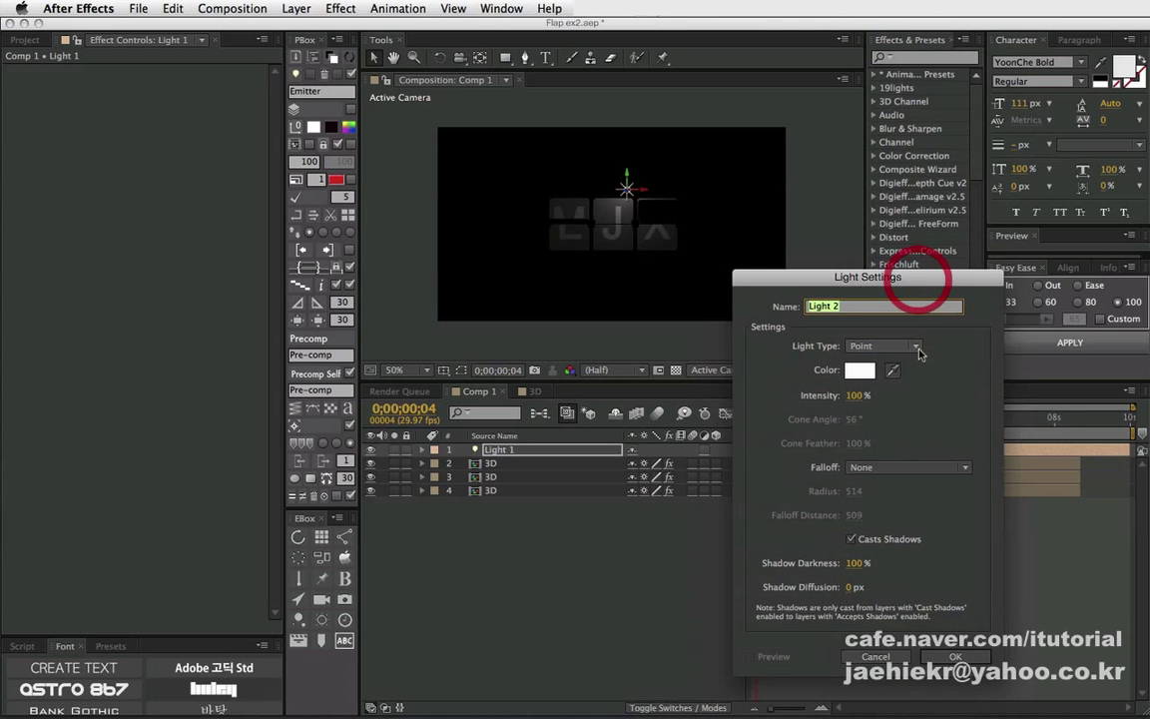
pyautogui.click(916, 346)
pyautogui.click(867, 405)
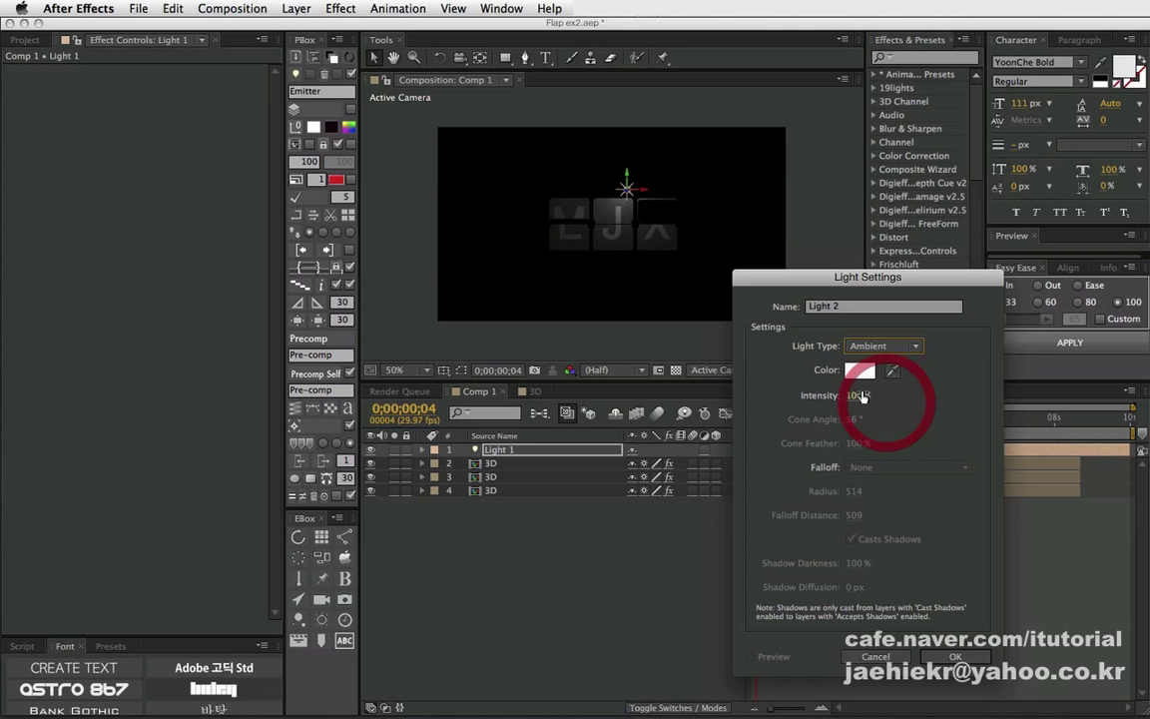
pyautogui.click(861, 395)
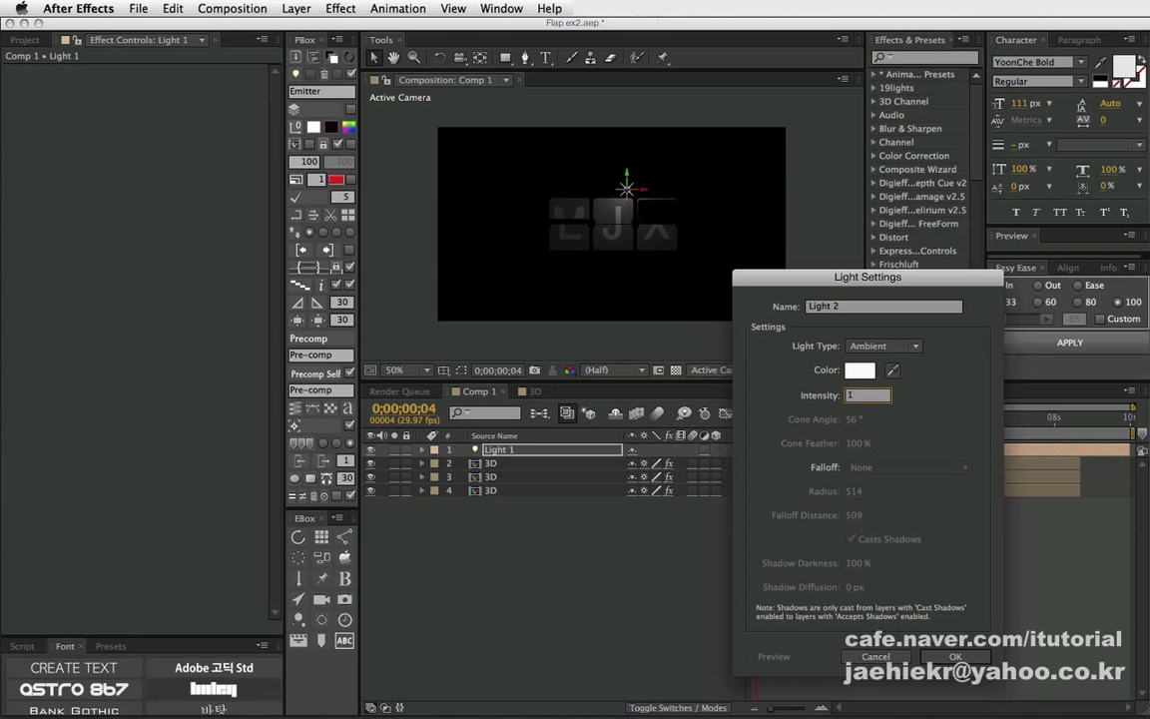
pyautogui.click(956, 656)
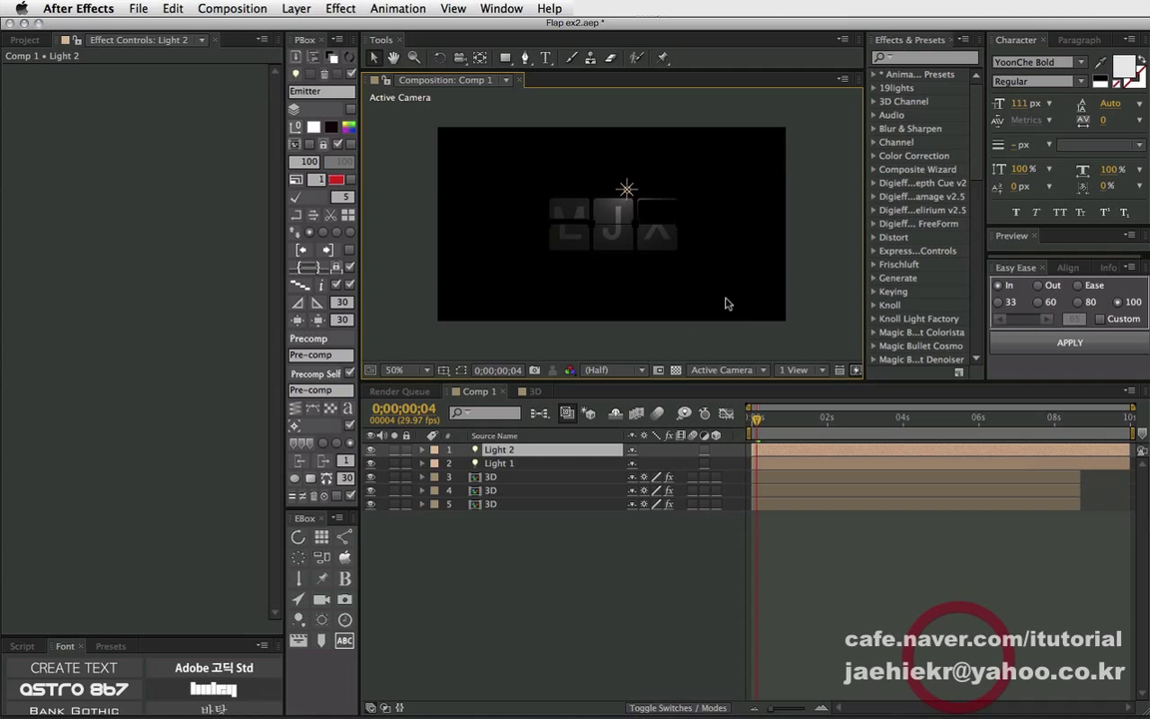
# Select the Light 1 layer, then the 3D layer holding the X card.
pyautogui.click(628, 187)
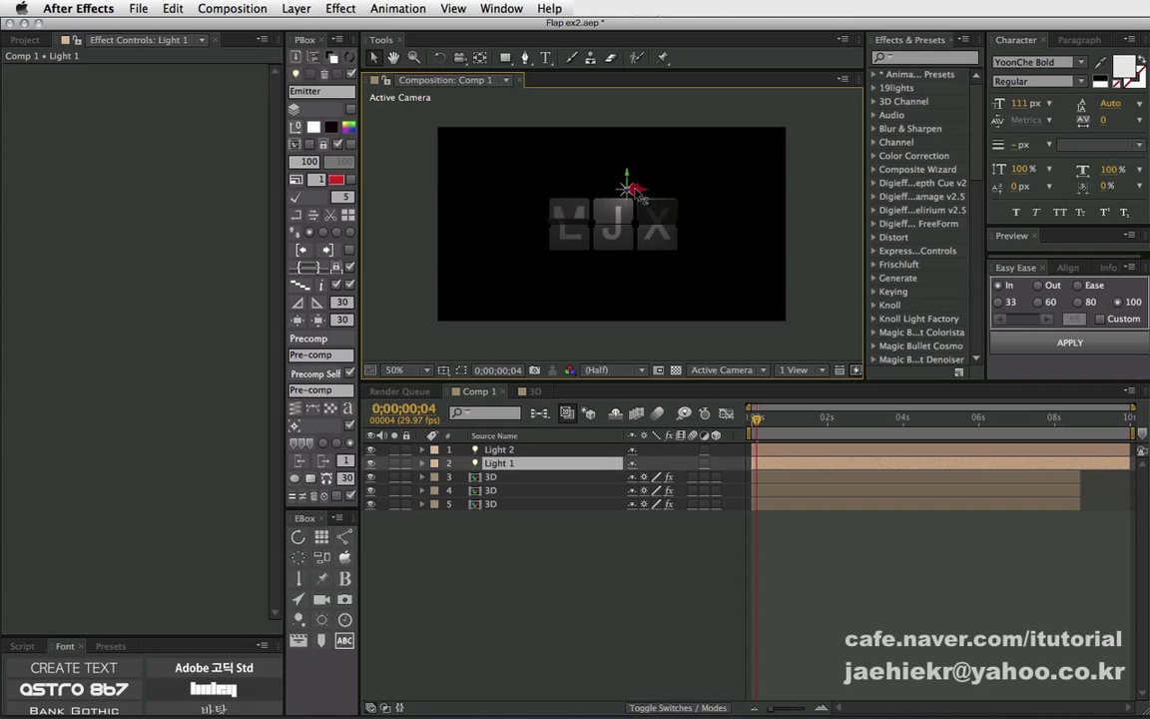
pyautogui.click(626, 188)
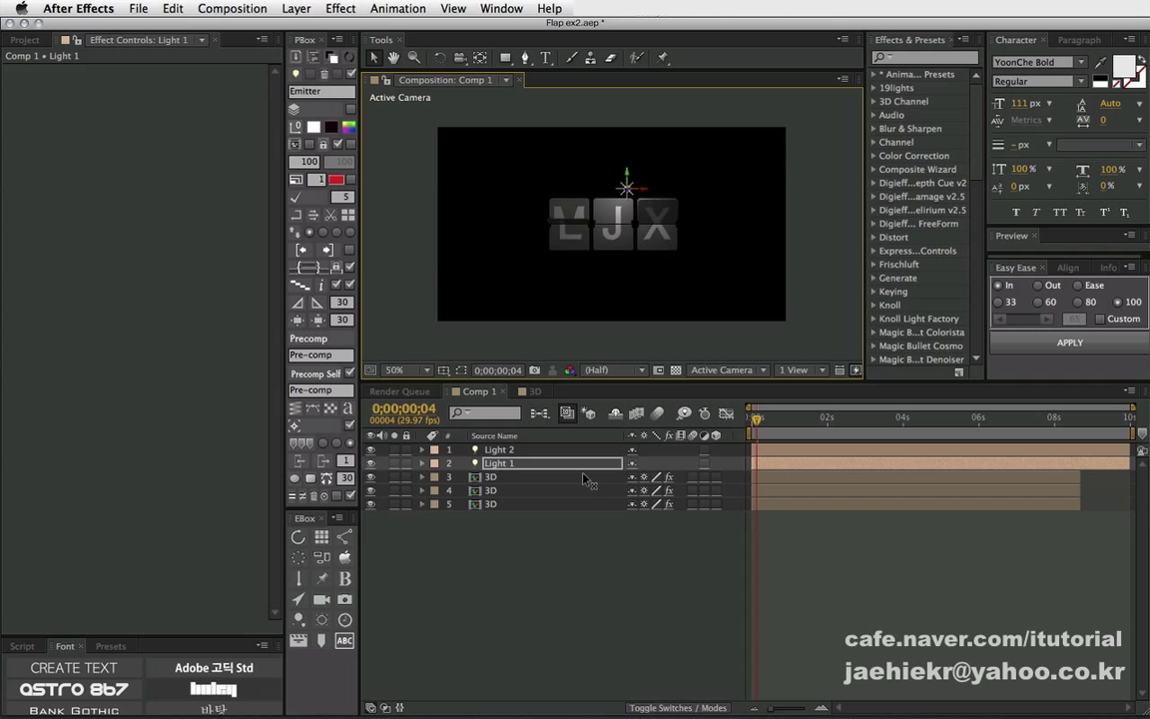
pyautogui.click(505, 479)
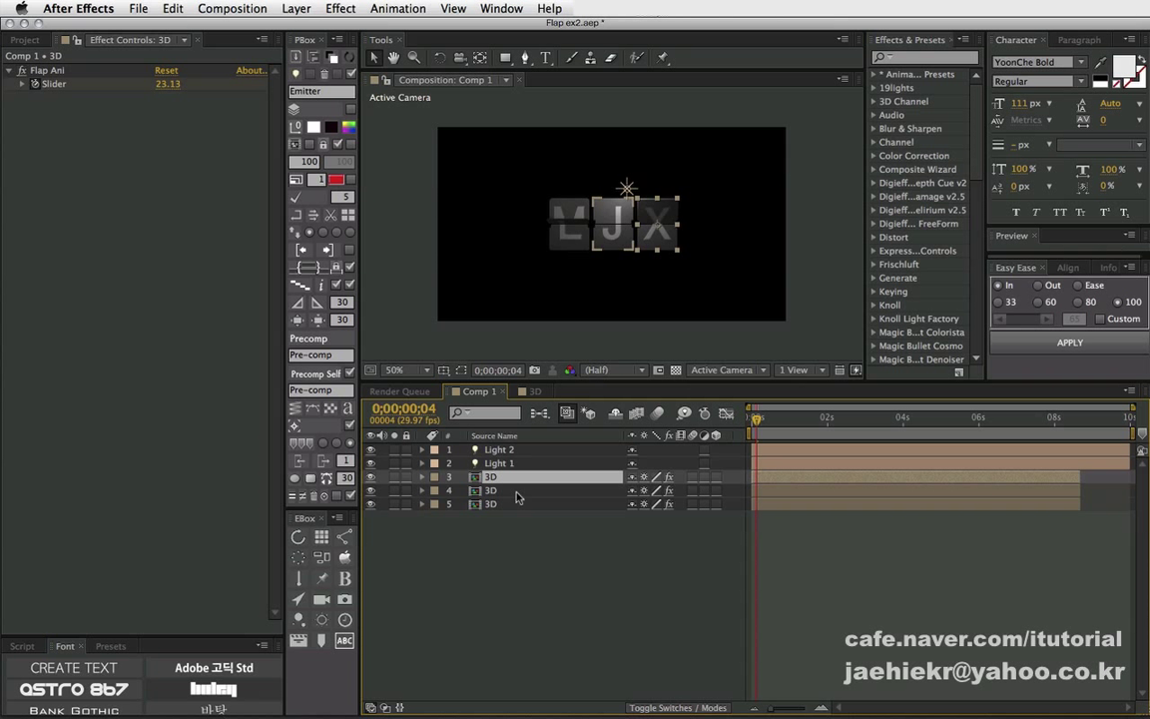
pyautogui.doubleClick(505, 481)
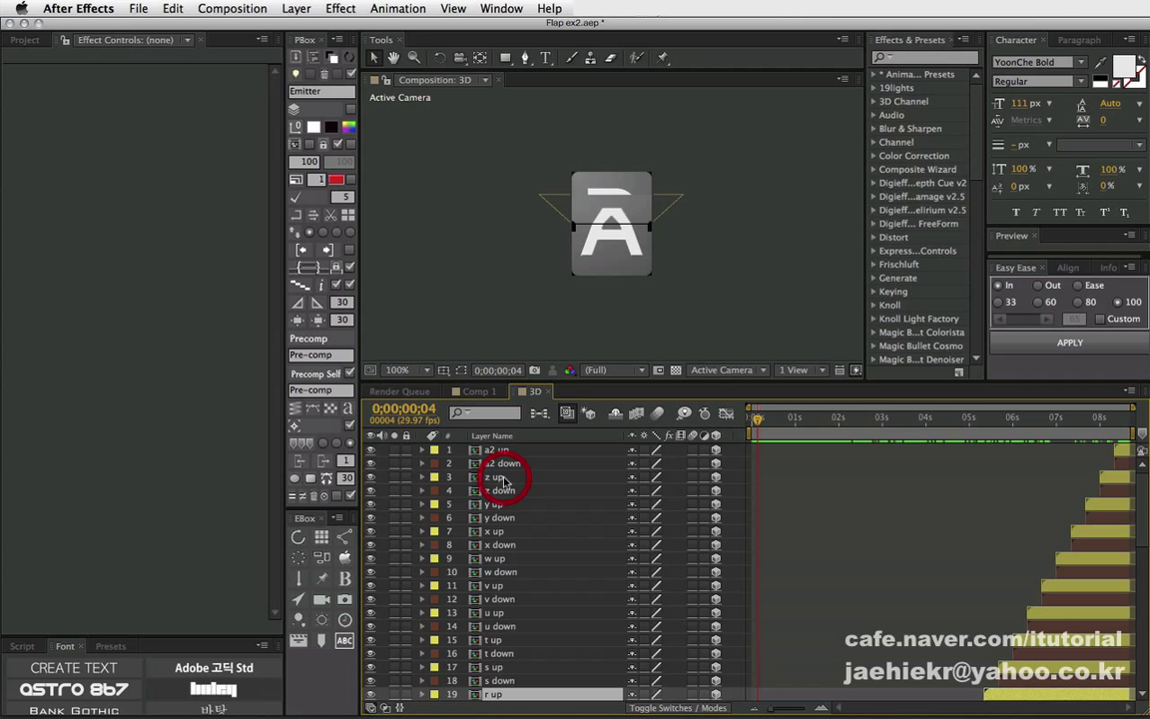
pyautogui.scroll(-10, 526, 513)
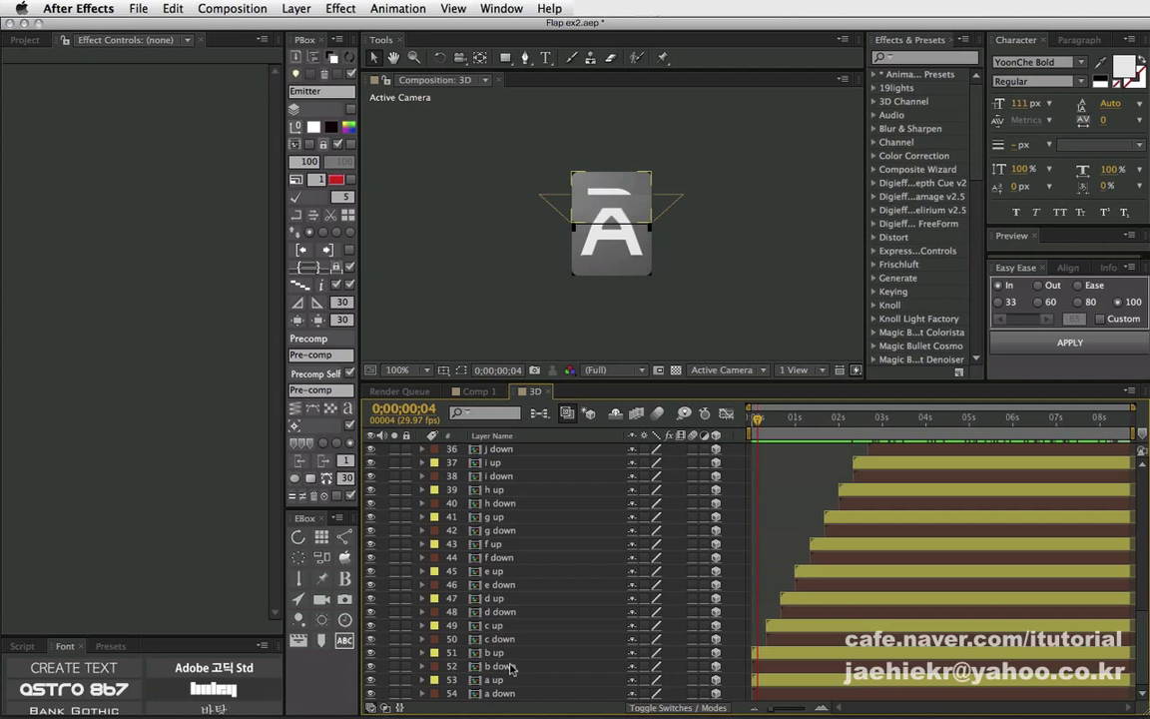
pyautogui.click(513, 588)
pyautogui.hotkey('ctrl', 'a')
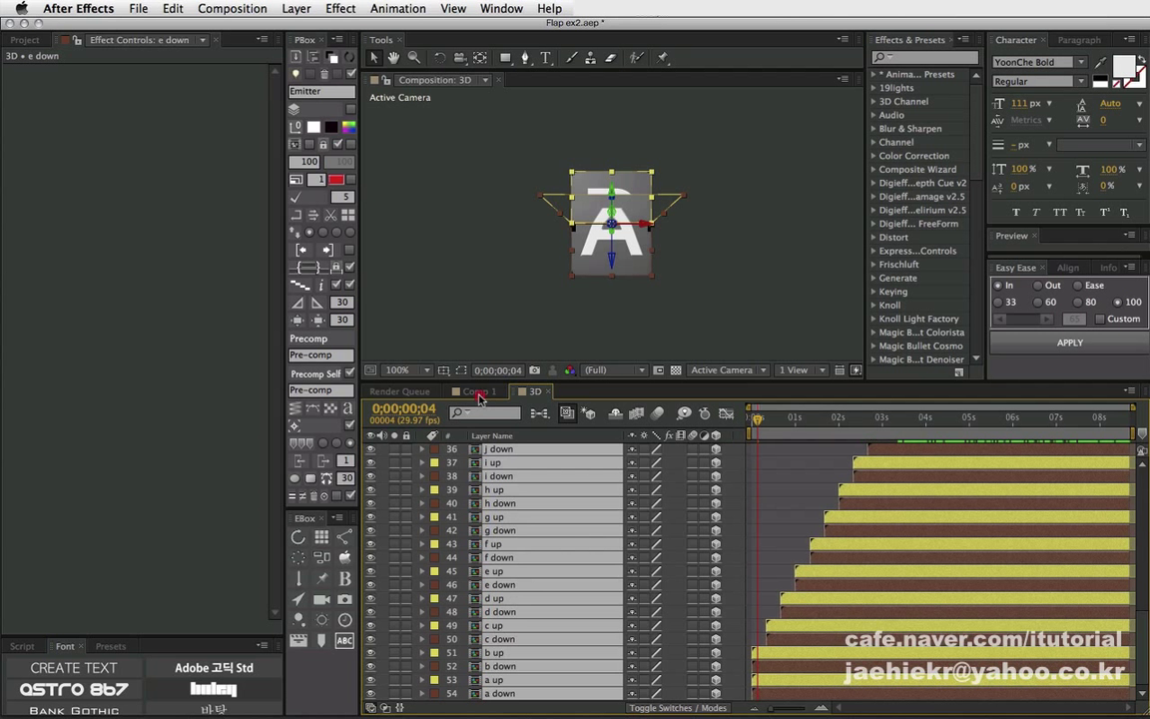
pyautogui.click(477, 391)
pyautogui.click(509, 515)
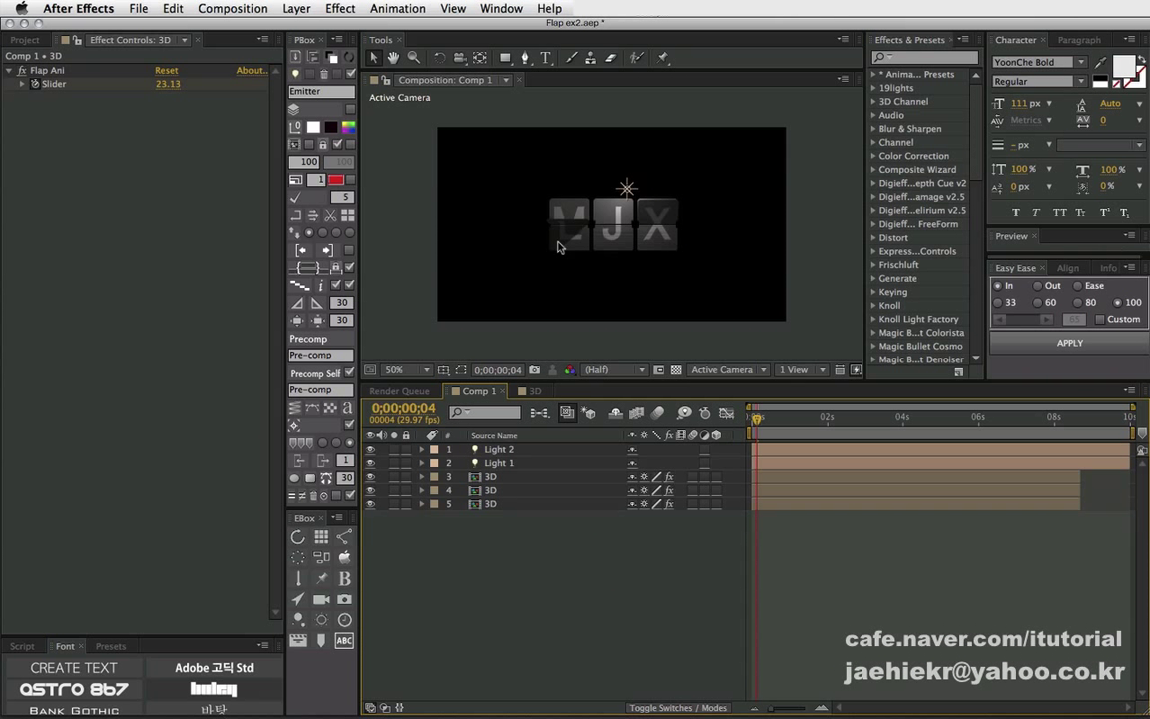
# View the comp at full size, then briefly solo and unsolo the X and M cards.
pyautogui.press('.')
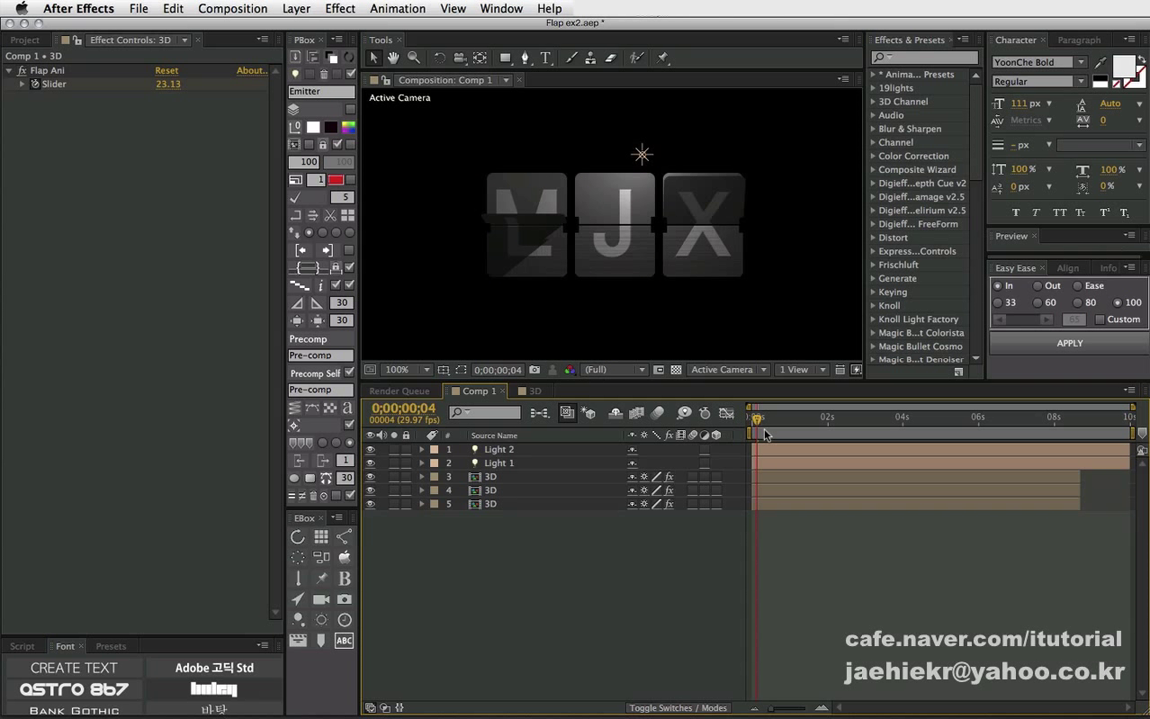
pyautogui.moveTo(757, 420); pyautogui.dragTo(755, 420)
pyautogui.click(394, 478)
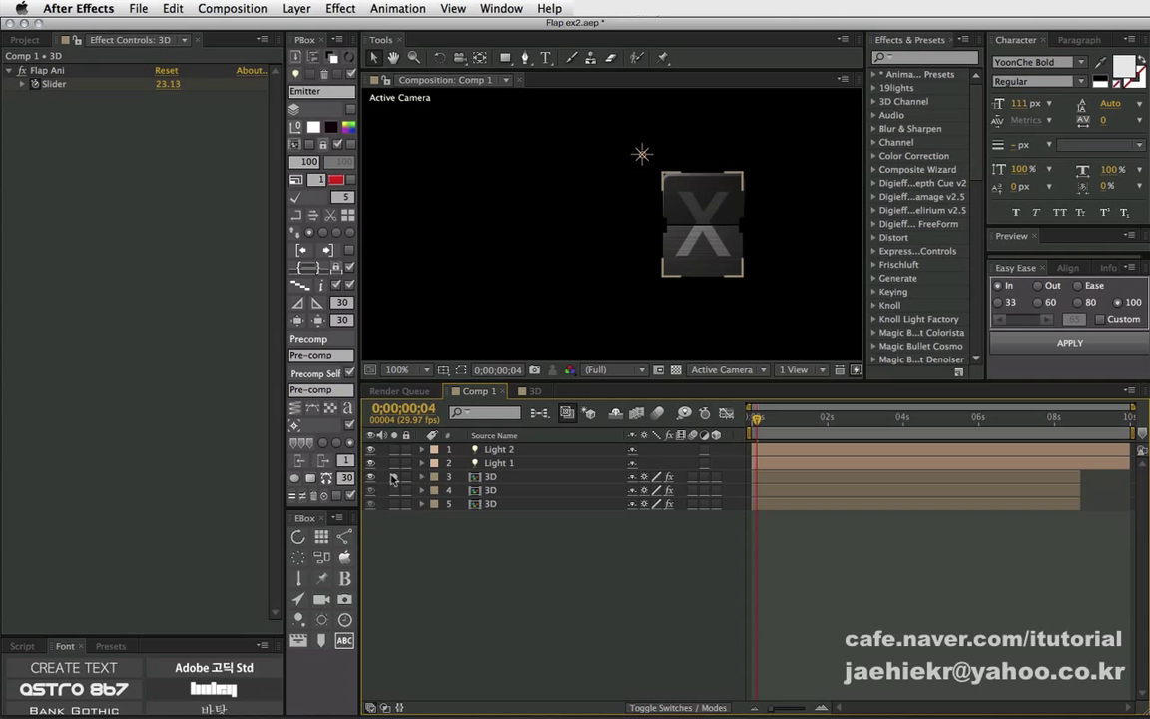
pyautogui.click(393, 479)
pyautogui.click(396, 507)
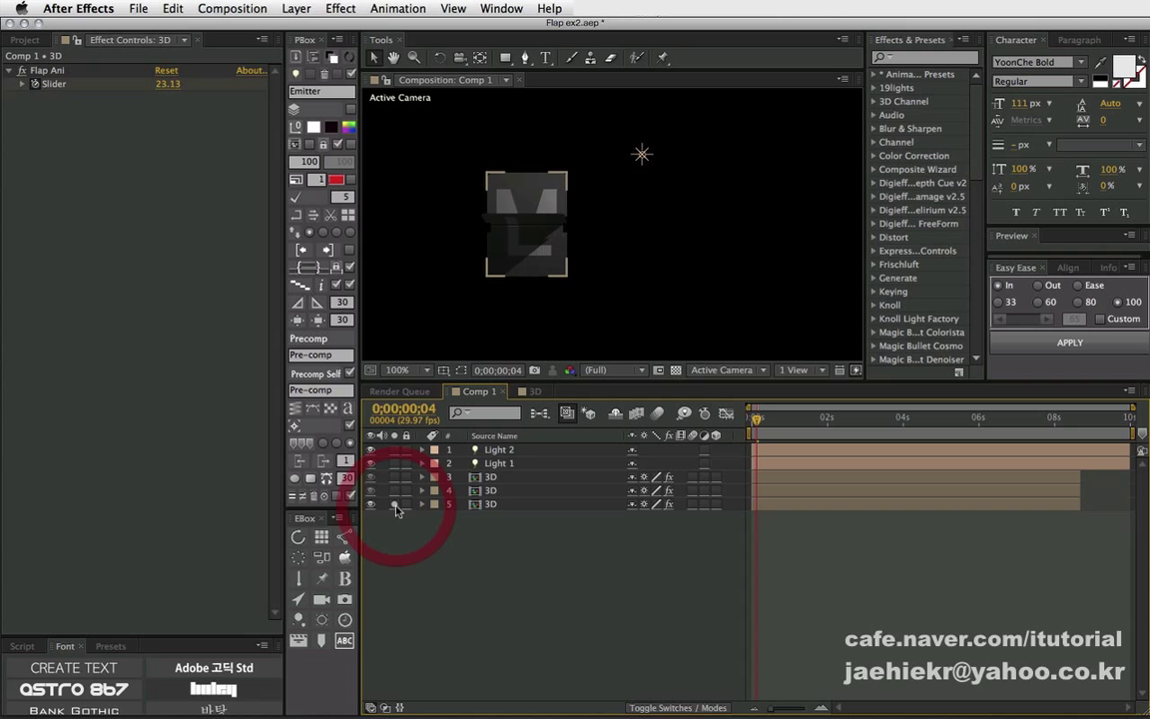
pyautogui.click(397, 504)
# Solo and select the middle J card, stepping a frame back and forth to check it.
pyautogui.click(395, 491)
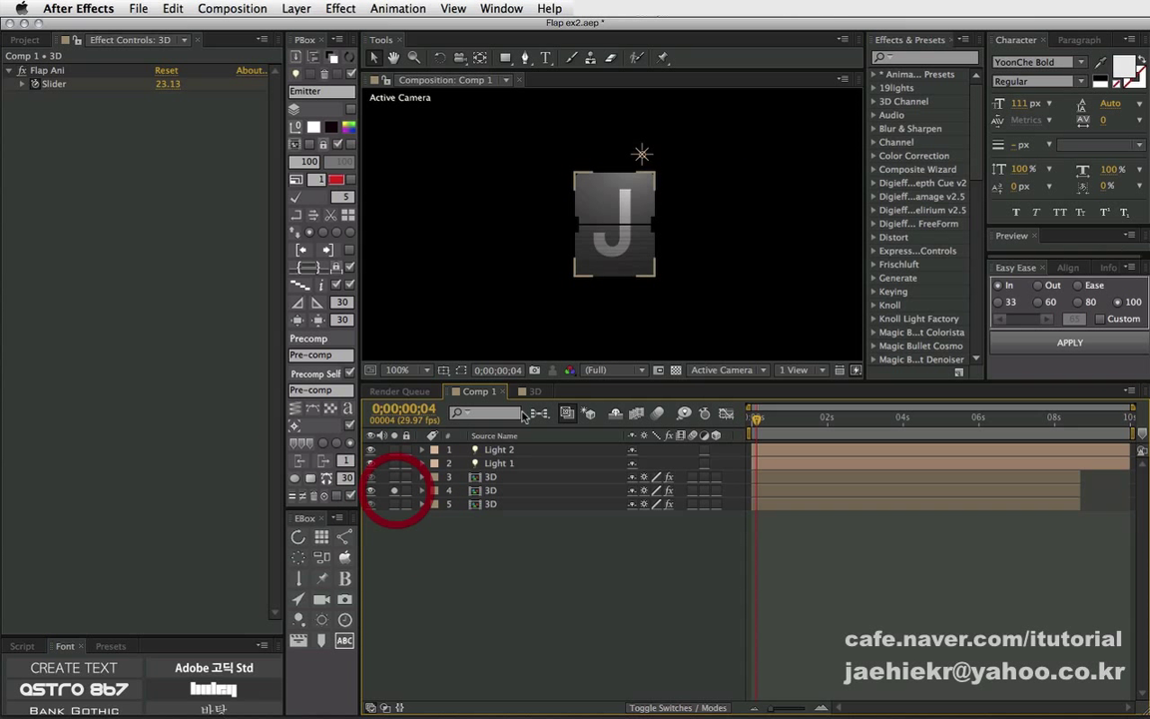
pyautogui.click(491, 494)
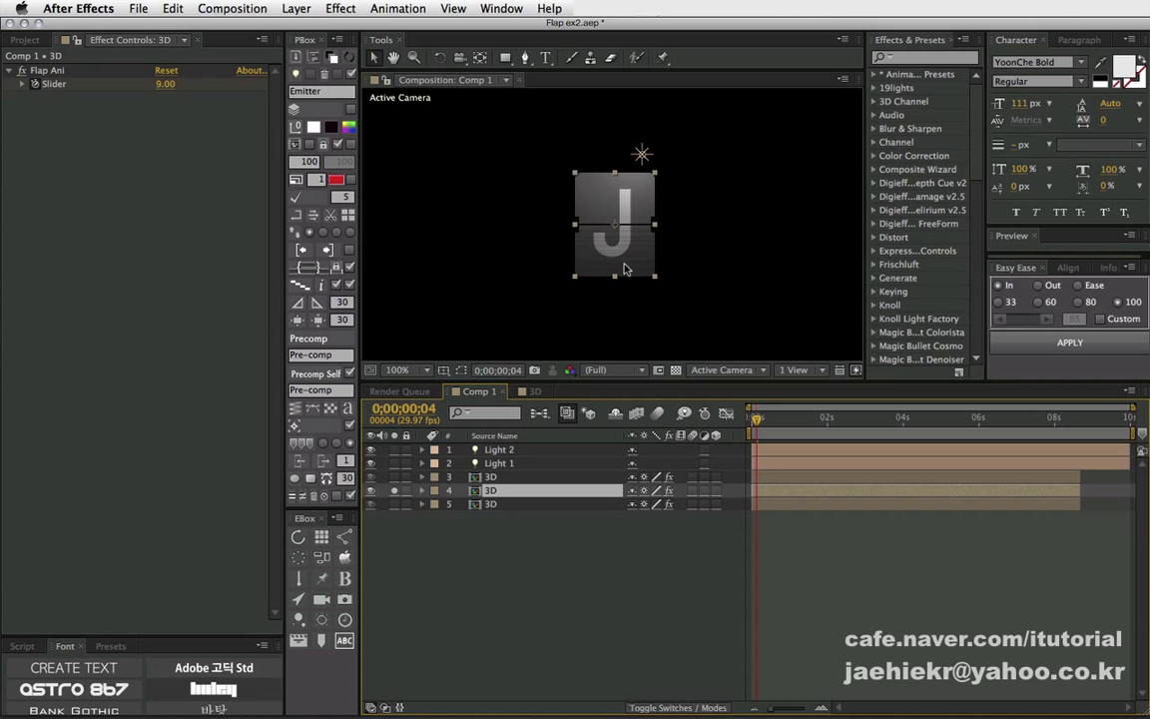
pyautogui.press('pageup')
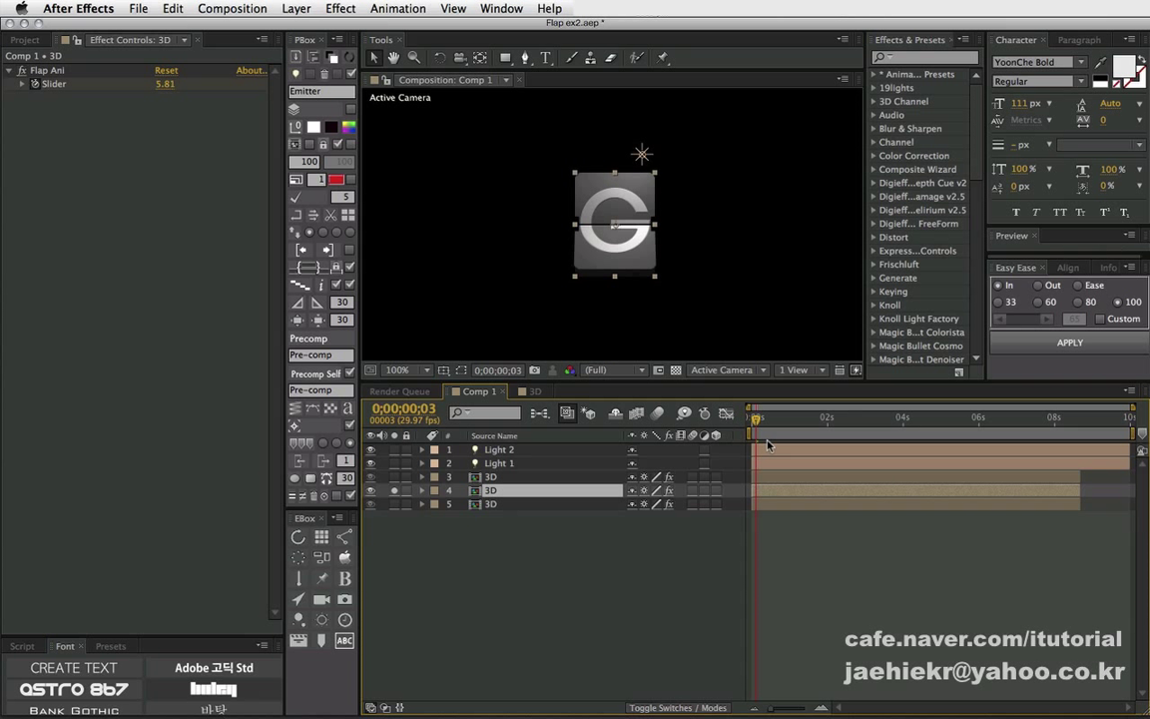
pyautogui.press('pagedown')
pyautogui.press('pageup')
pyautogui.press('pagedown')
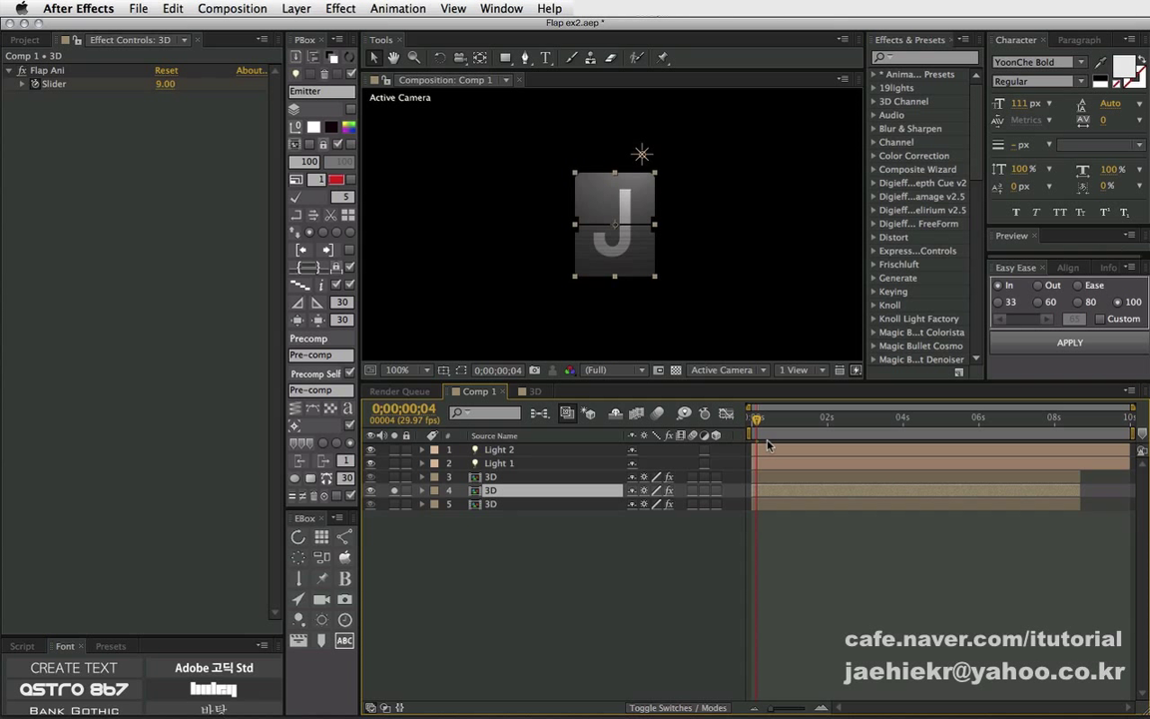
pyautogui.doubleClick(520, 494)
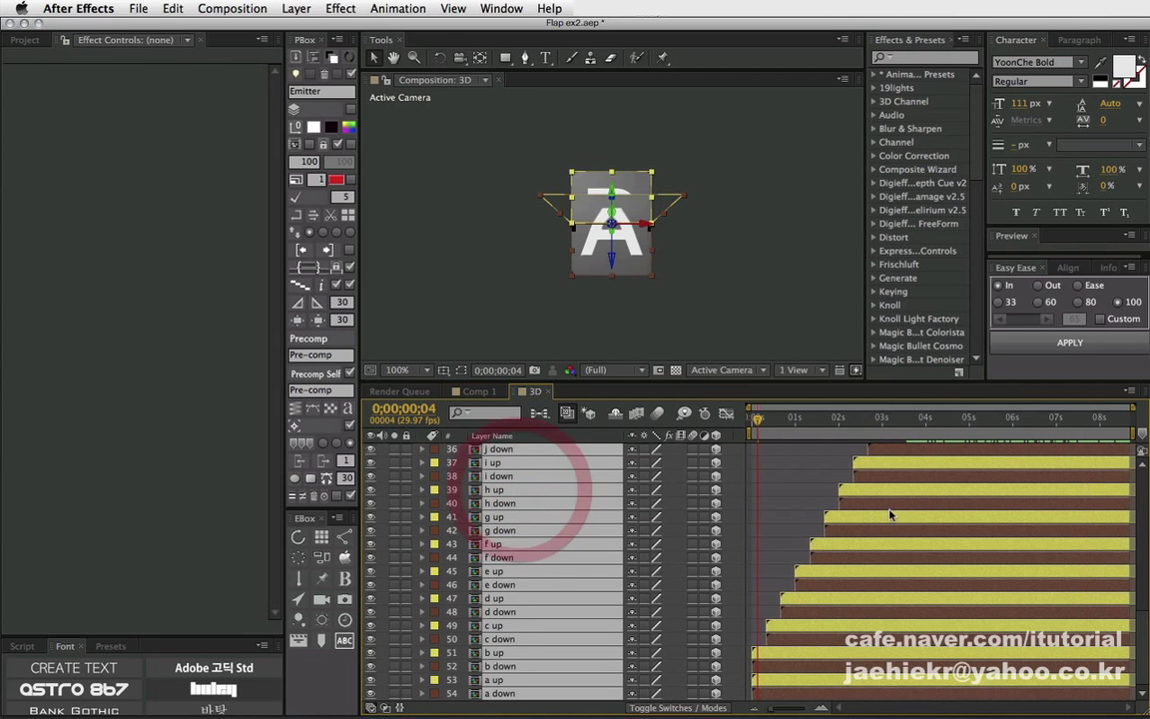
pyautogui.click(764, 418)
pyautogui.moveTo(764, 418); pyautogui.dragTo(796, 418)
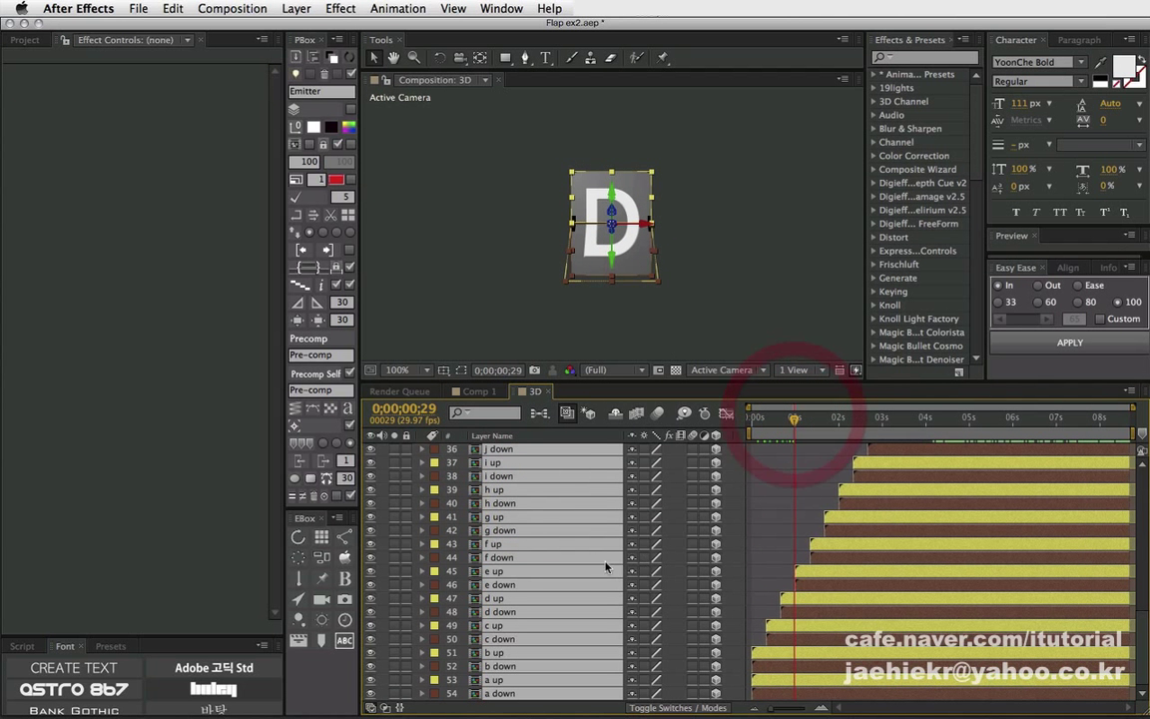
pyautogui.click(494, 530)
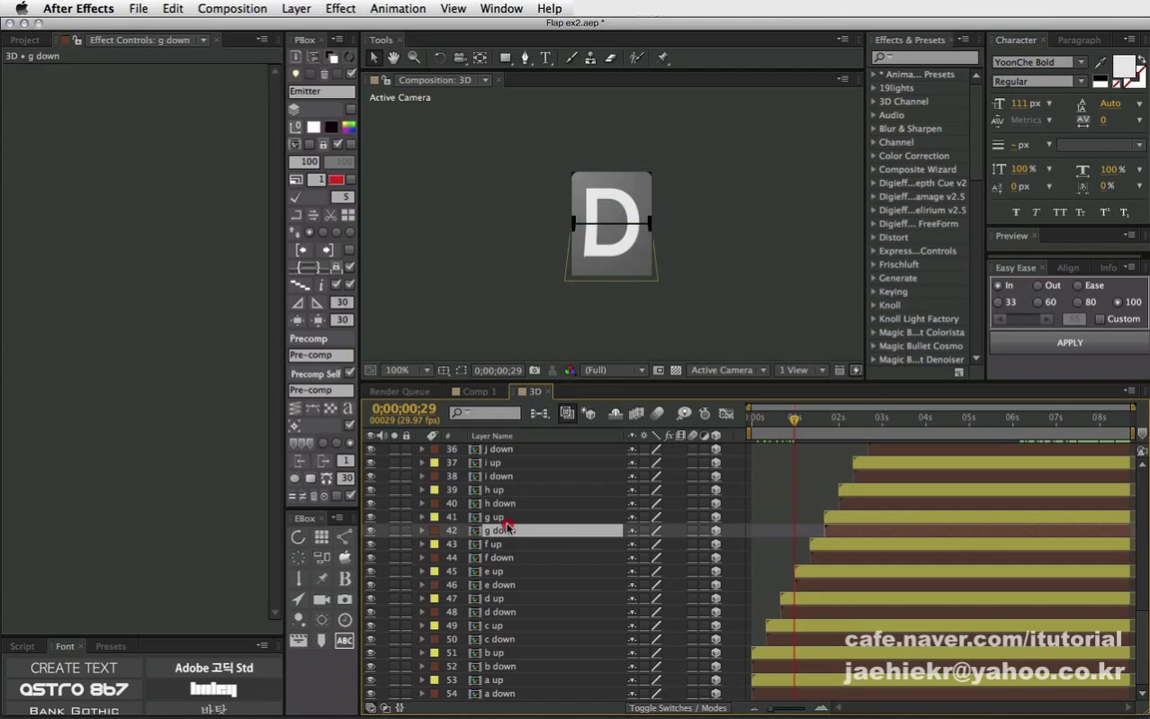
pyautogui.keyDown('shift'); pyautogui.click(509, 519); pyautogui.keyUp('shift')
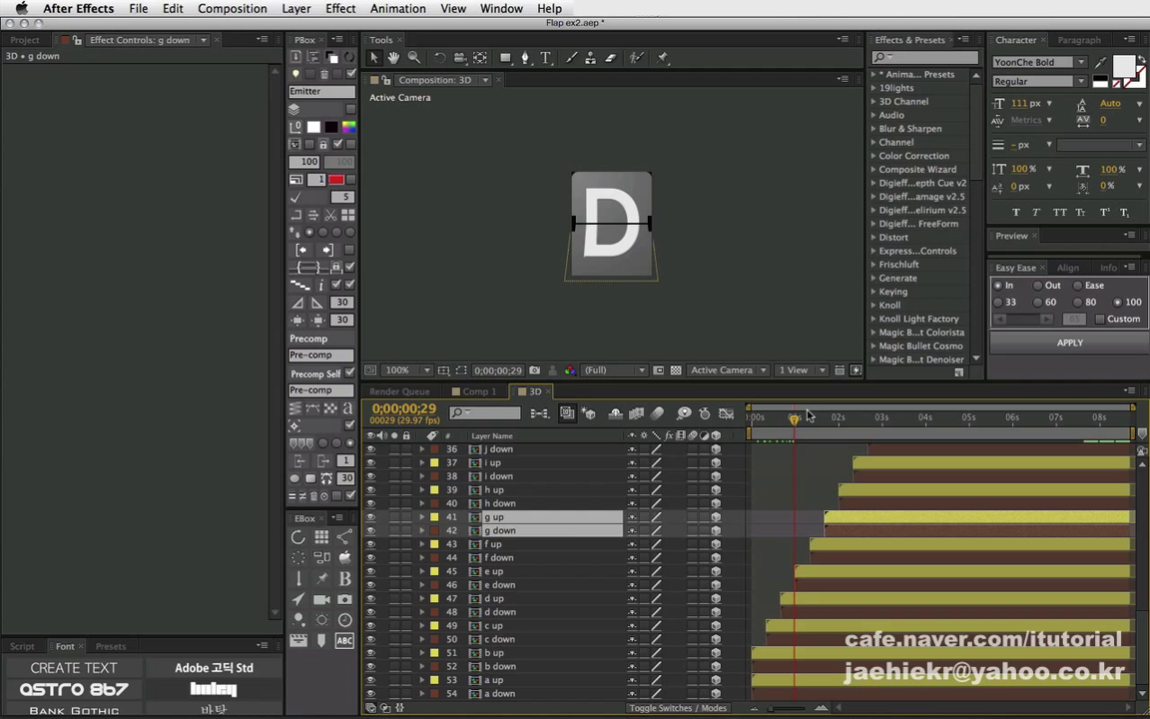
pyautogui.moveTo(811, 416); pyautogui.dragTo(827, 418)
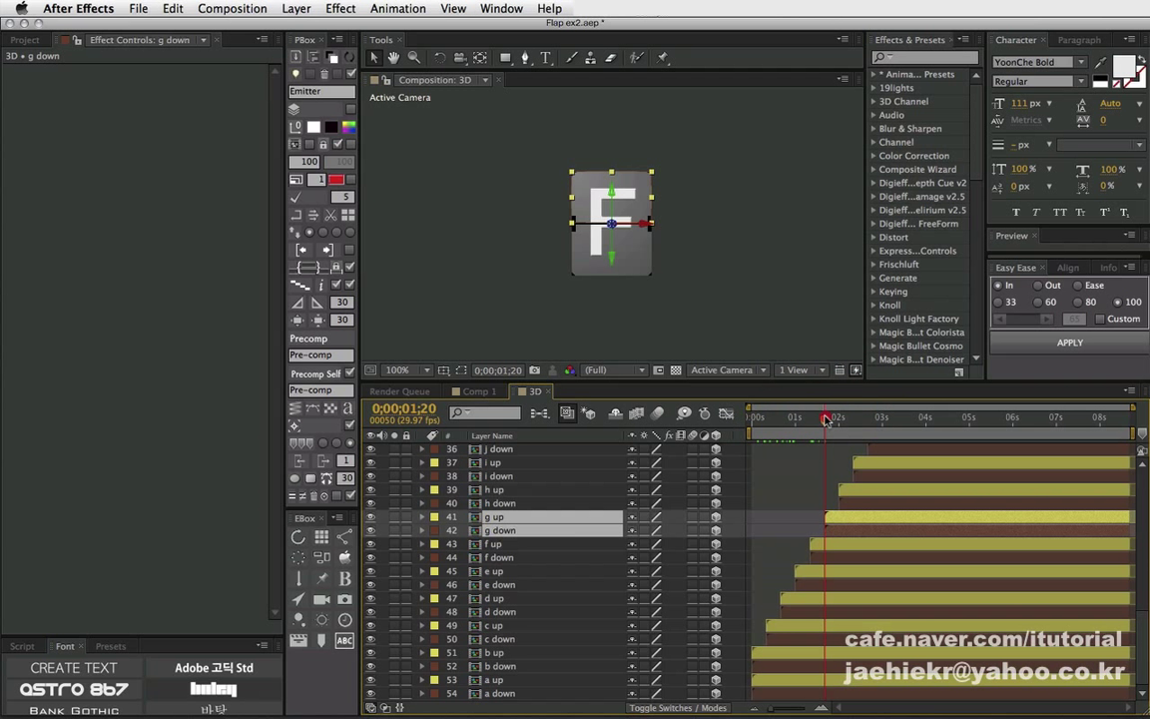
pyautogui.moveTo(827, 420); pyautogui.dragTo(839, 419)
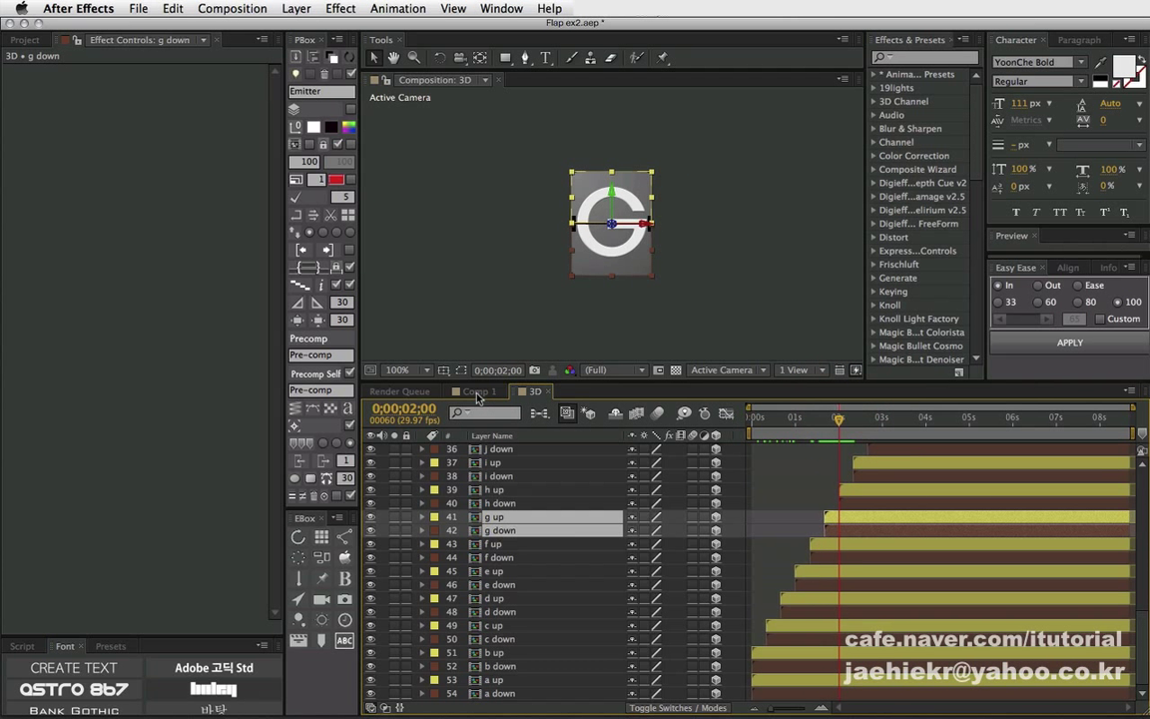
pyautogui.click(478, 393)
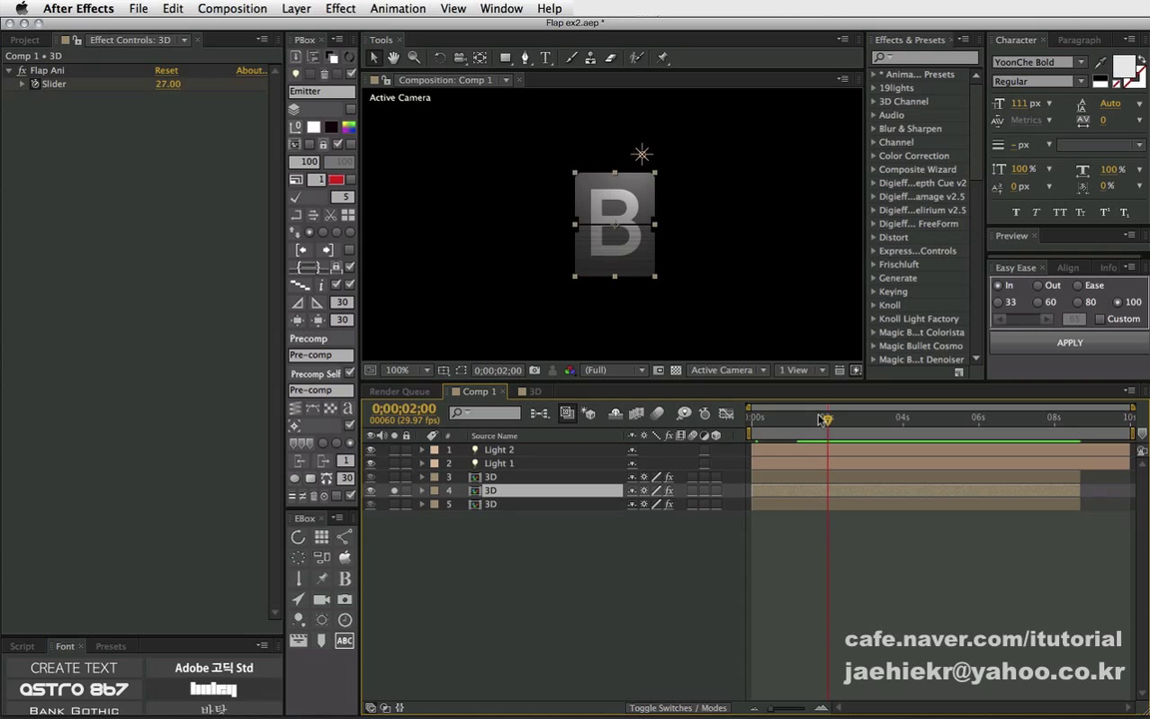
# Scrub the flap animation from A and toggle the middle card's solo off and on.
pyautogui.moveTo(821, 419); pyautogui.dragTo(751, 413)
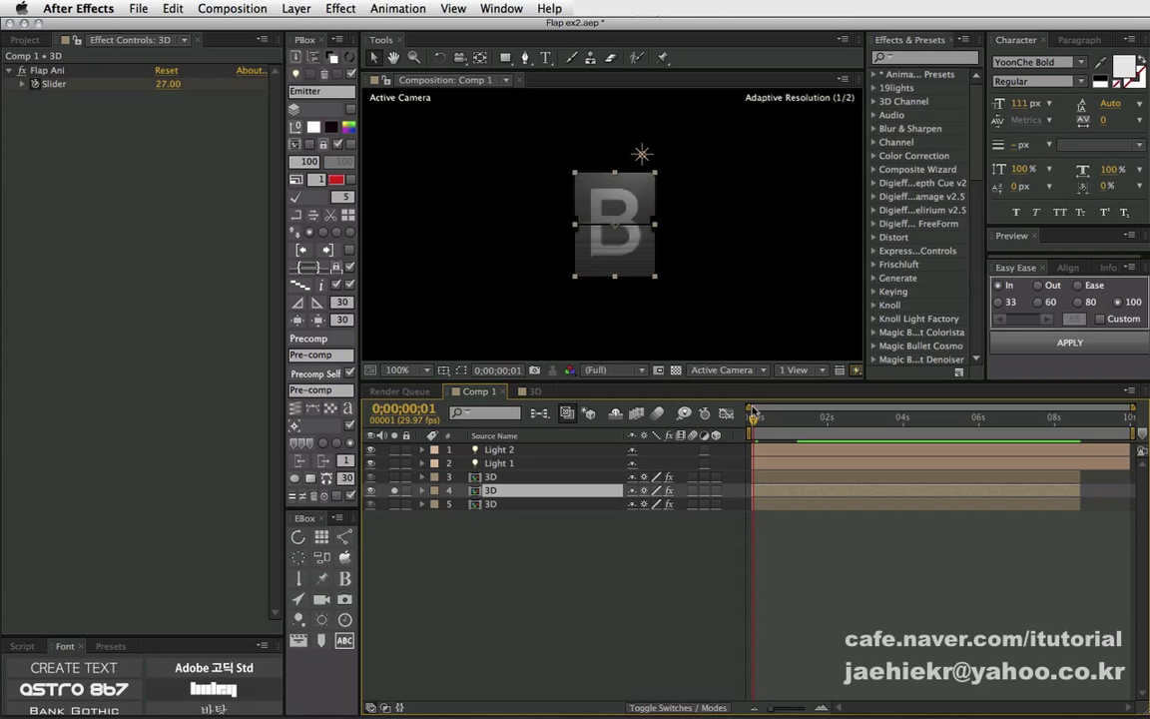
pyautogui.moveTo(756, 412); pyautogui.dragTo(751, 415)
pyautogui.press('pagedown')
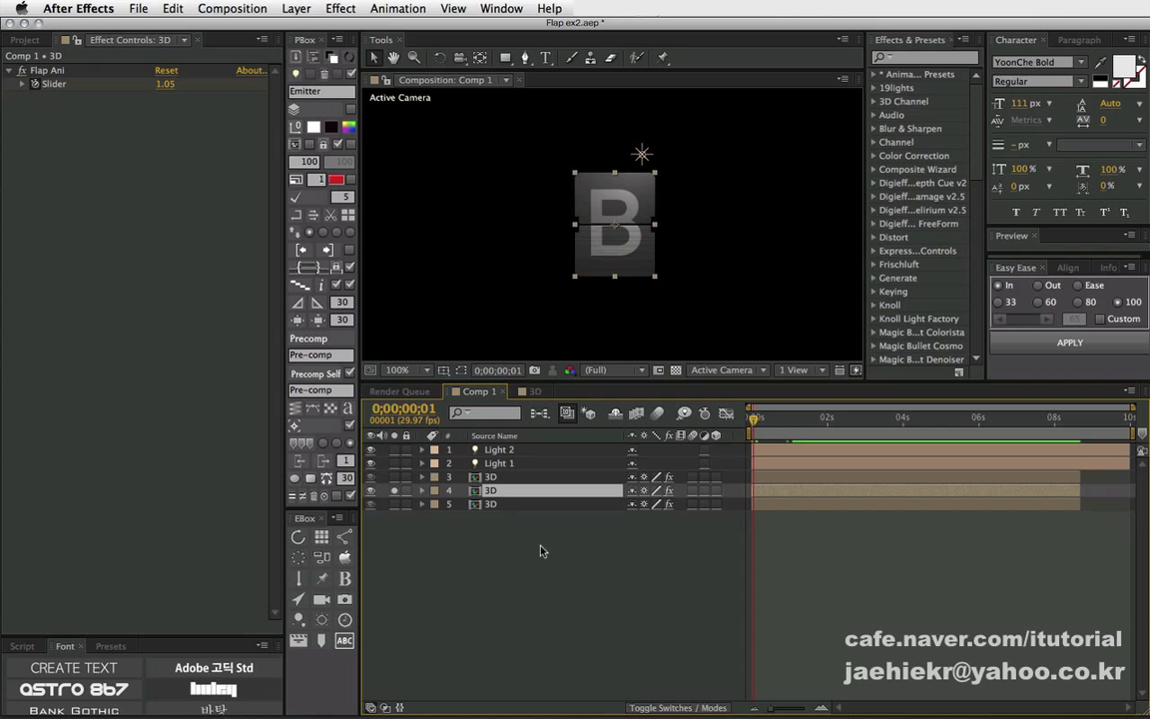
pyautogui.click(482, 492)
pyautogui.click(396, 491)
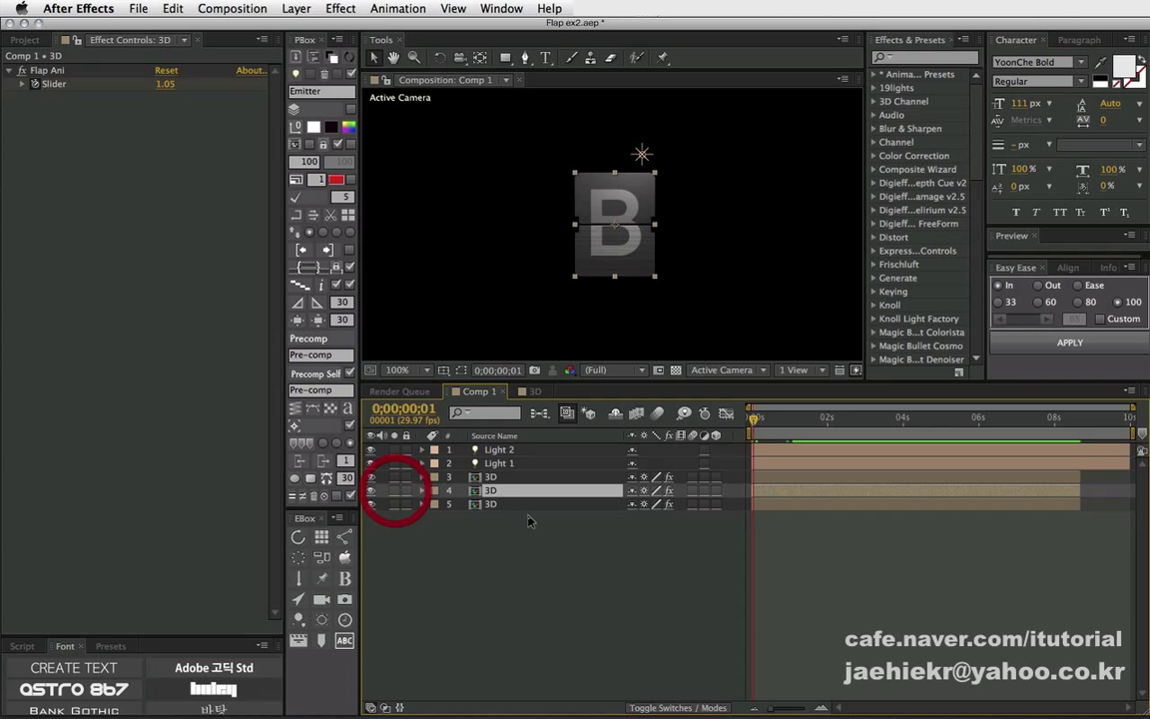
pyautogui.click(394, 490)
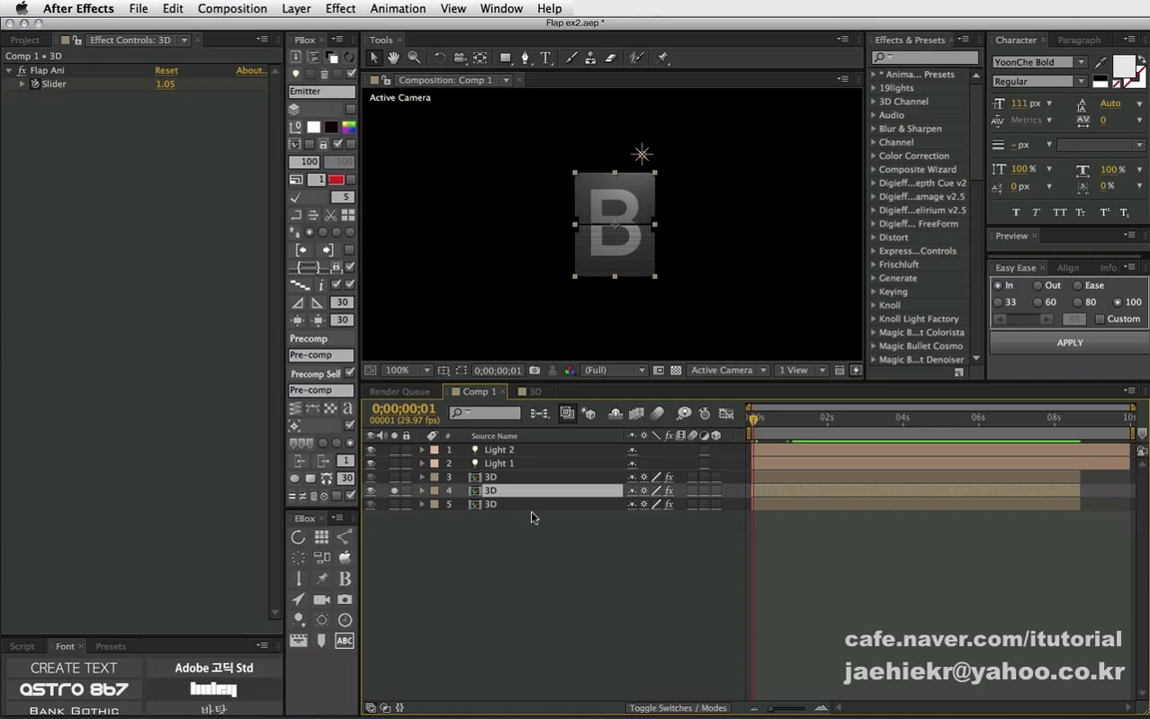
# Reveal the Slider keyframes, move the second to 0;00;01;06, and preview the flip to B.
pyautogui.press('u')
pyautogui.moveTo(799, 547); pyautogui.dragTo(1067, 548)
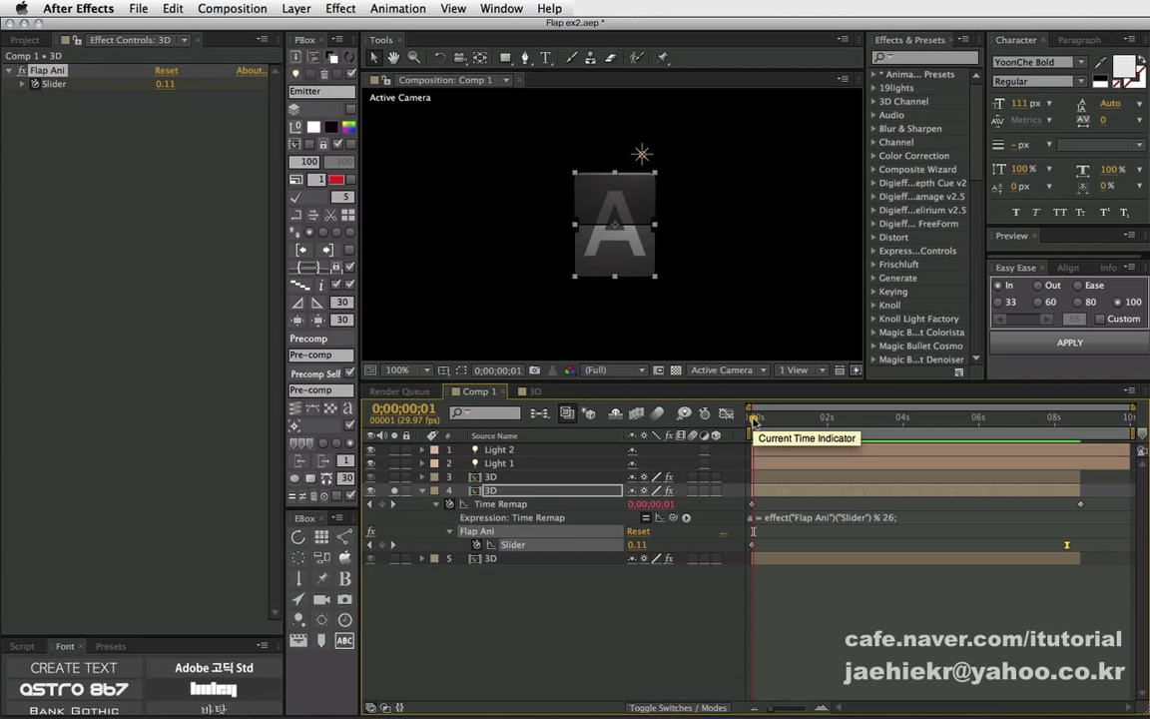
pyautogui.moveTo(754, 421); pyautogui.dragTo(758, 420)
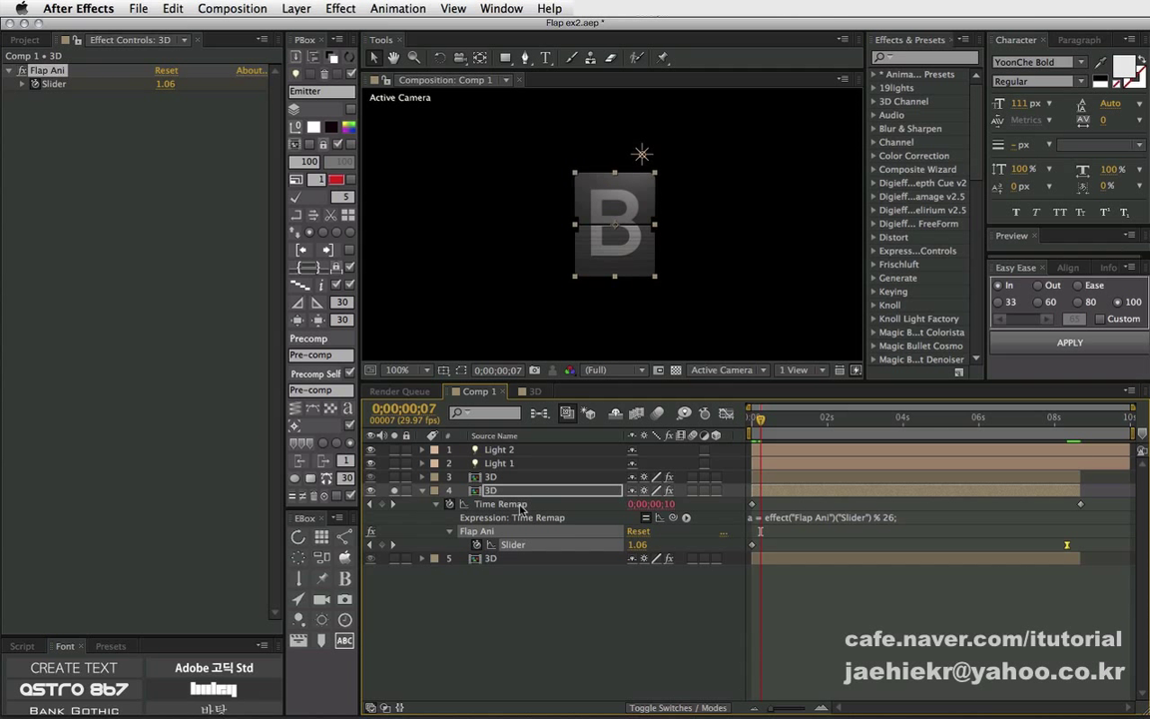
# In the 3D precomp, trim the a up and a down layers to end at frame 10.
pyautogui.doubleClick(494, 491)
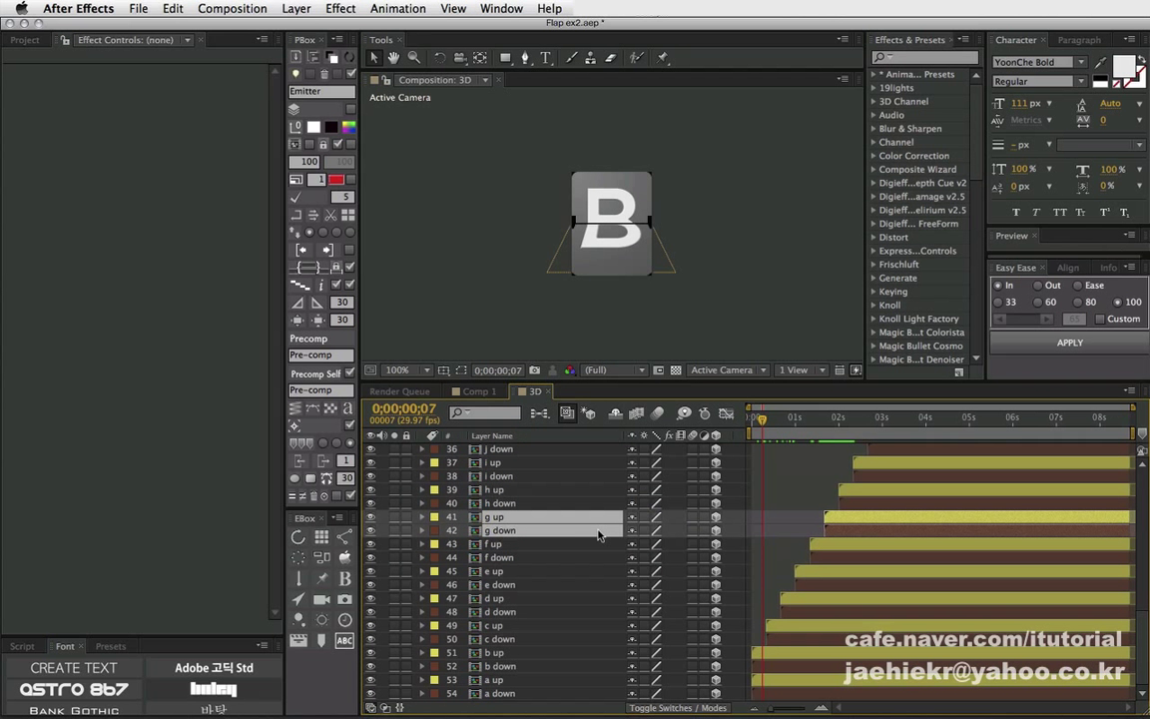
pyautogui.click(488, 680)
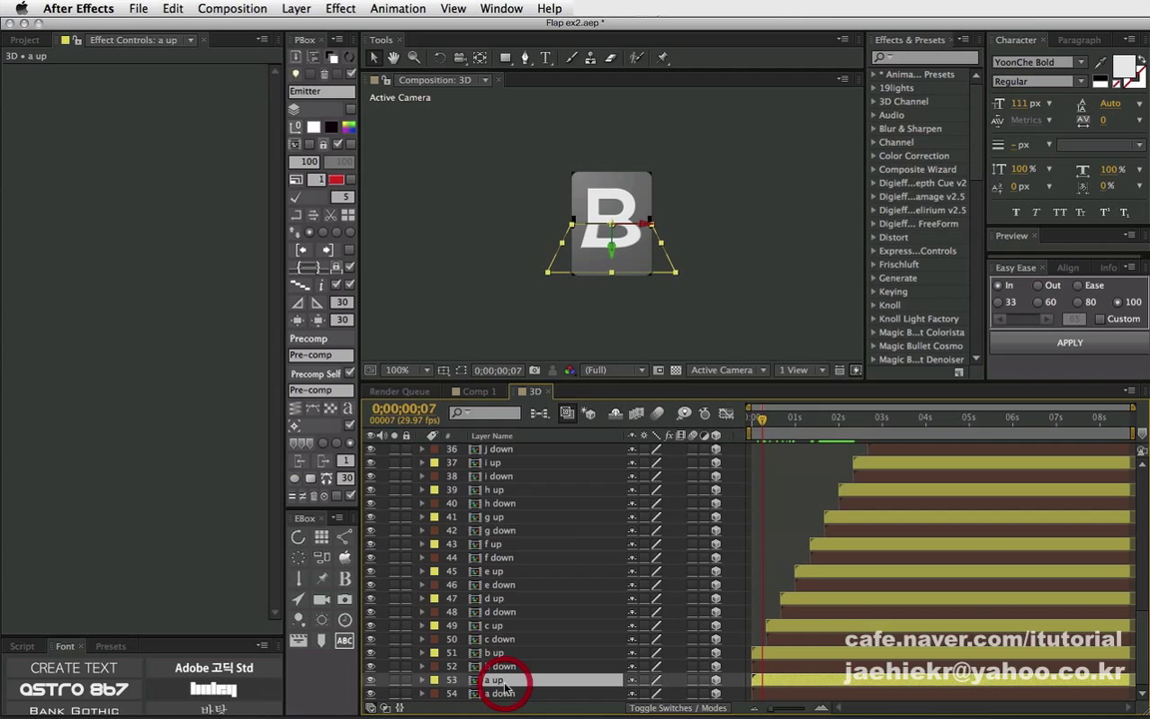
pyautogui.click(500, 655)
pyautogui.keyDown('shift'); pyautogui.click(502, 664); pyautogui.keyUp('shift')
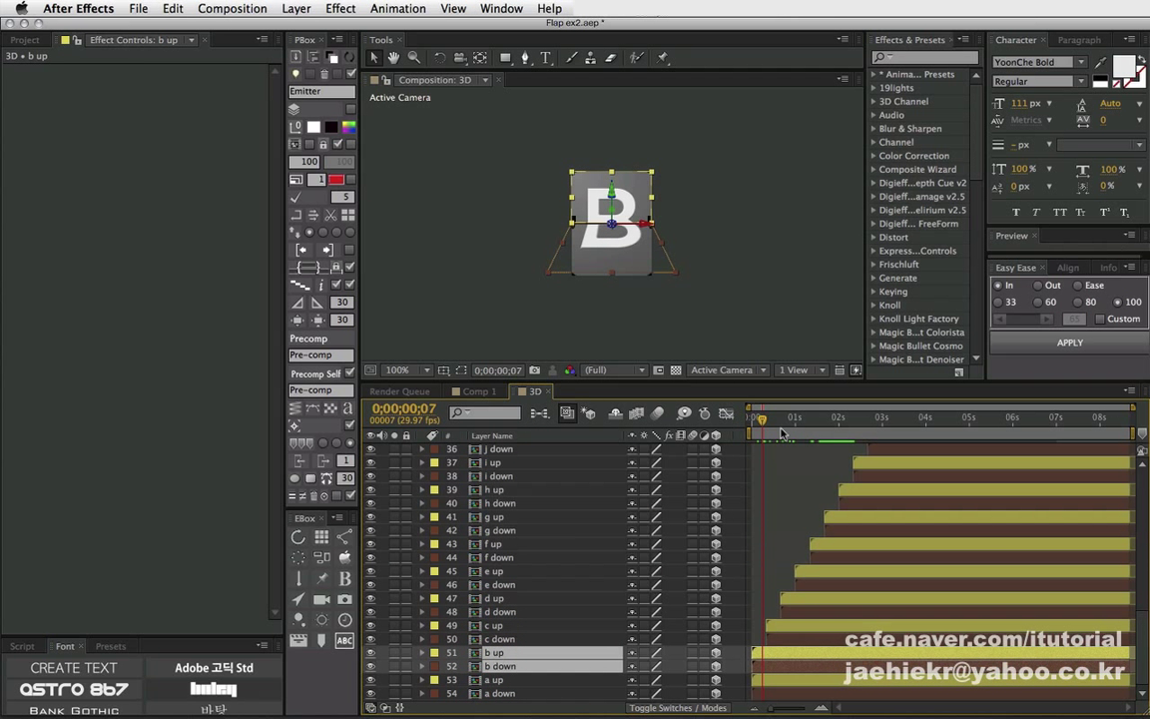
pyautogui.moveTo(761, 420); pyautogui.dragTo(768, 420)
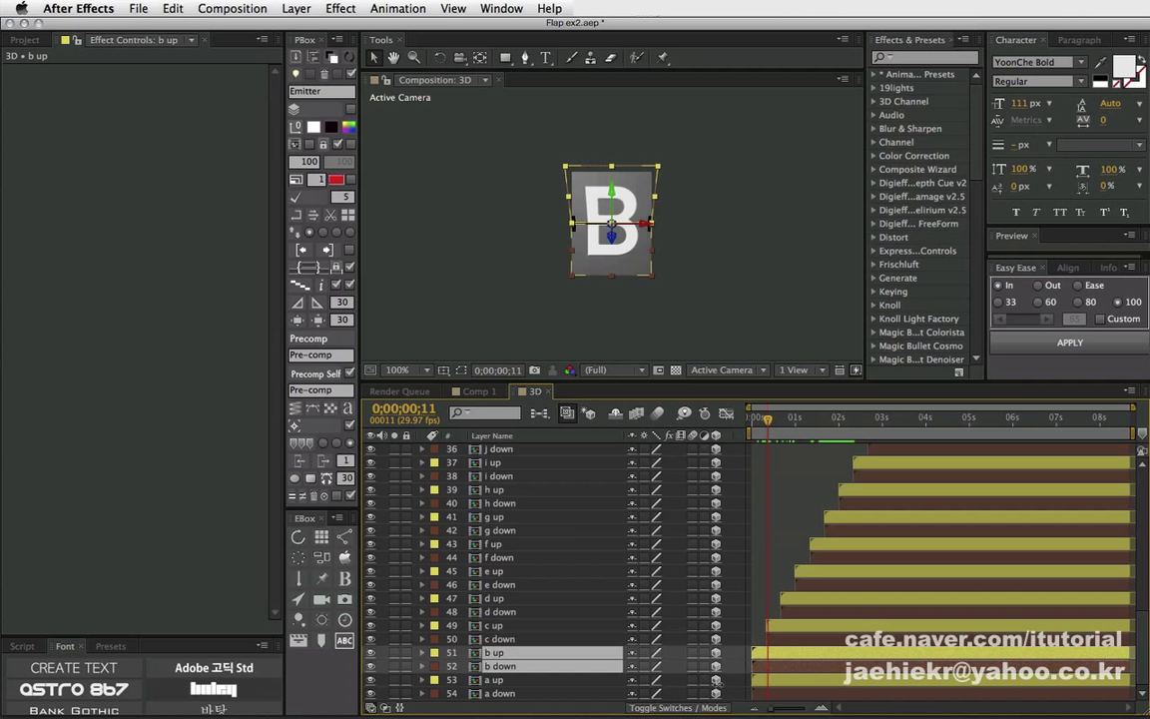
pyautogui.click(530, 679)
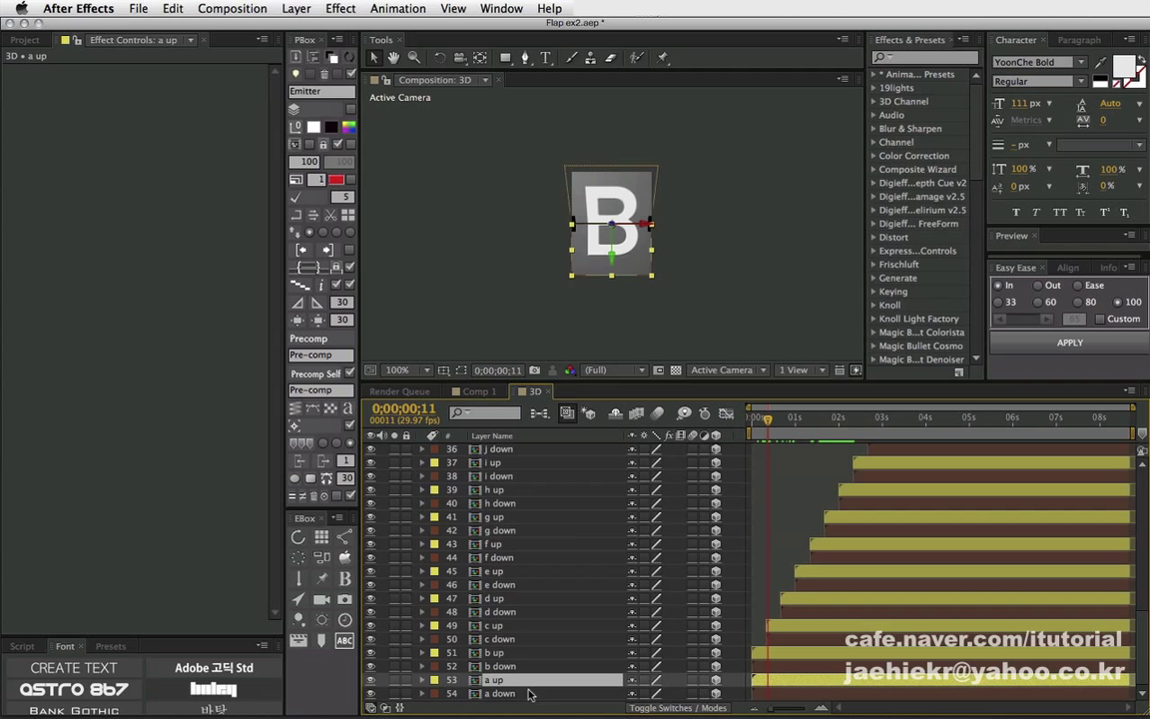
pyautogui.keyDown('shift'); pyautogui.click(526, 692); pyautogui.keyUp('shift')
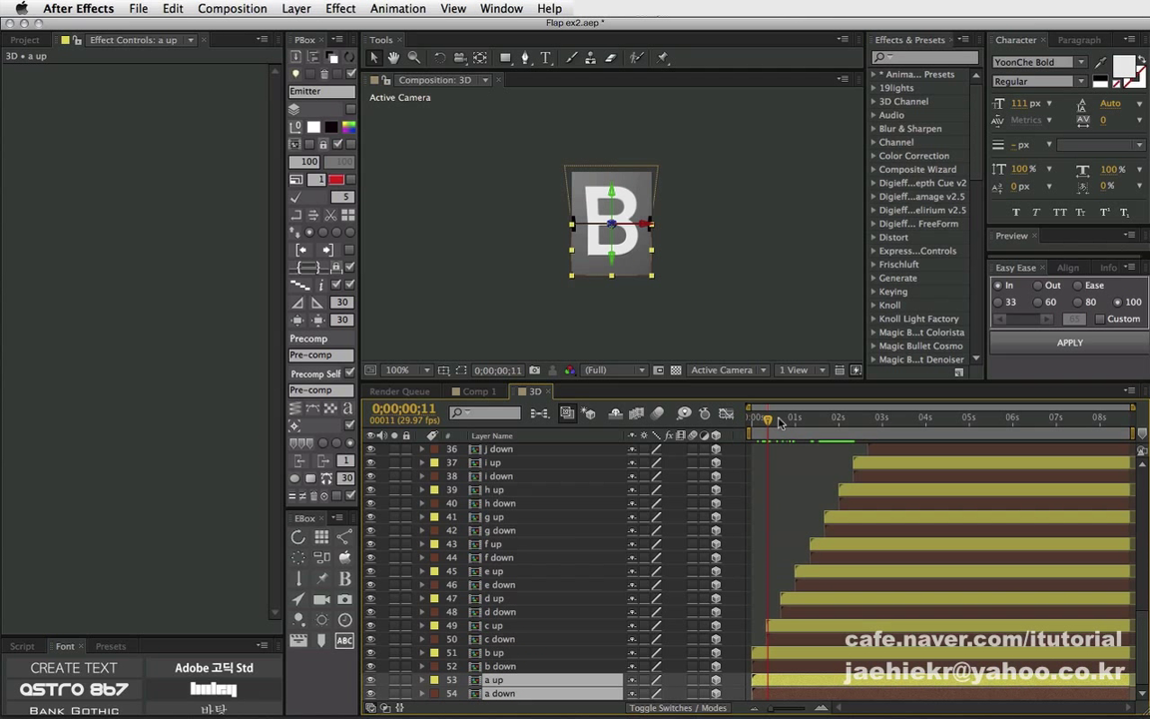
pyautogui.moveTo(768, 419)
pyautogui.mouseDown()
pyautogui.moveTo(779, 419)
pyautogui.moveTo(766, 420)
pyautogui.mouseUp()
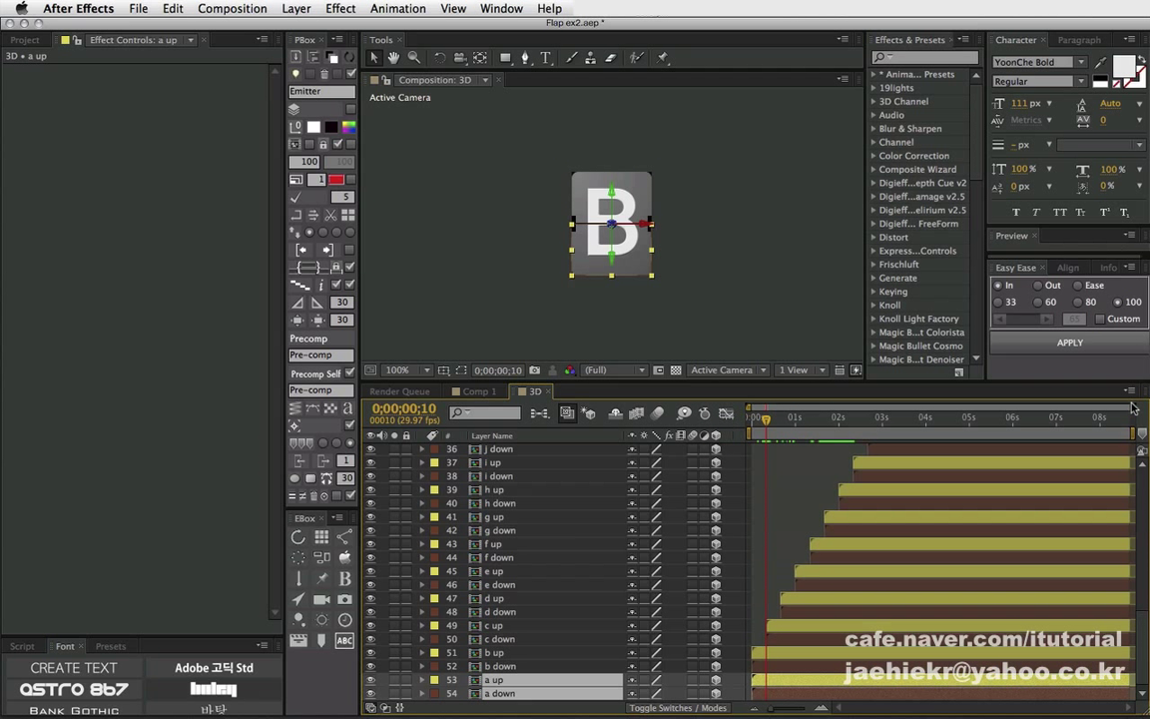
pyautogui.moveTo(1132, 409); pyautogui.dragTo(817, 410)
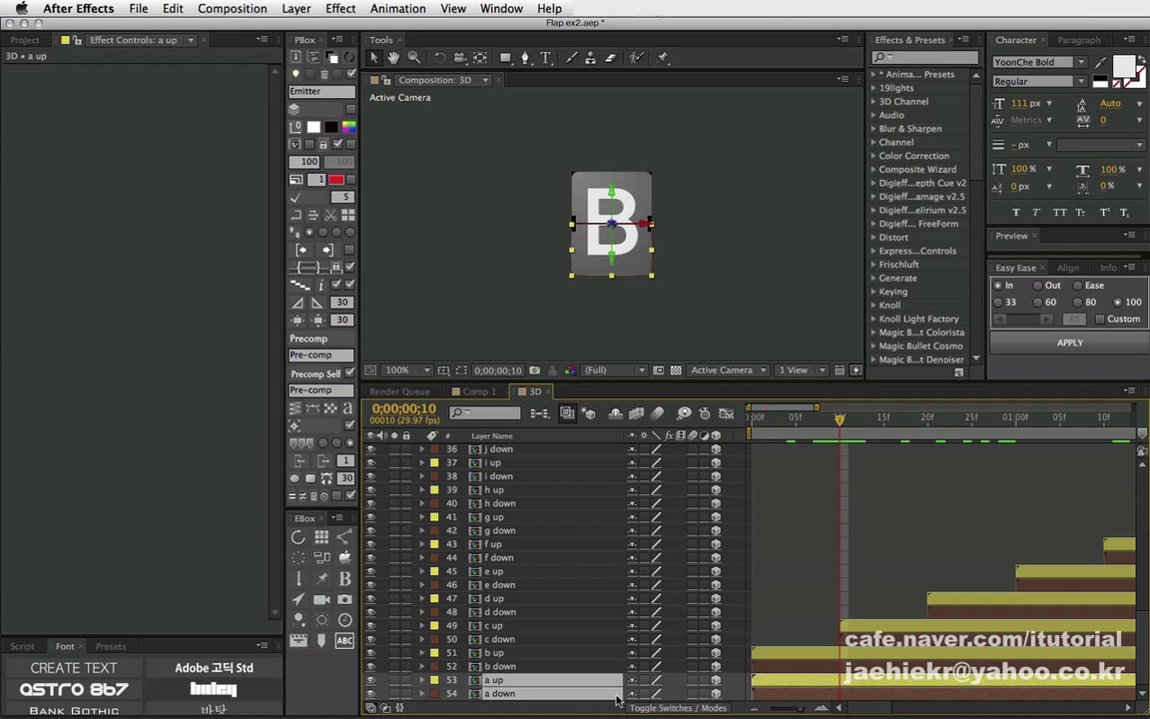
pyautogui.hotkey('alt', ']')
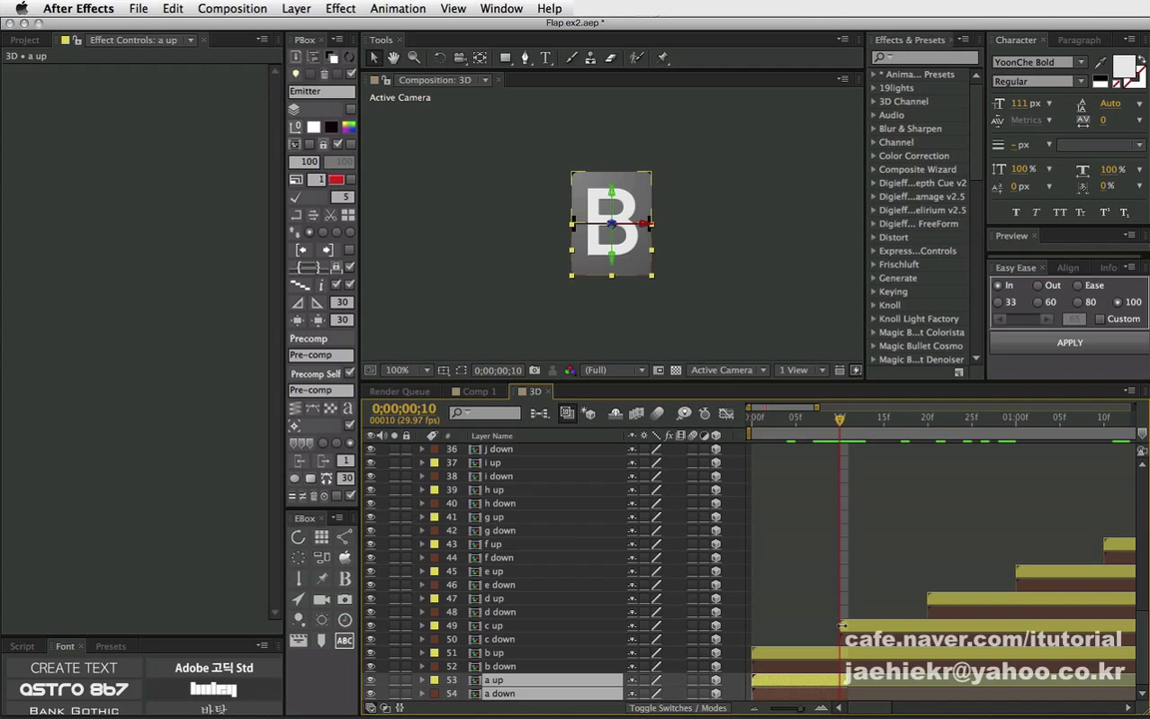
# Align the c up layer's start with frame 10 and trim b up and b down there.
pyautogui.moveTo(842, 626); pyautogui.dragTo(840, 626)
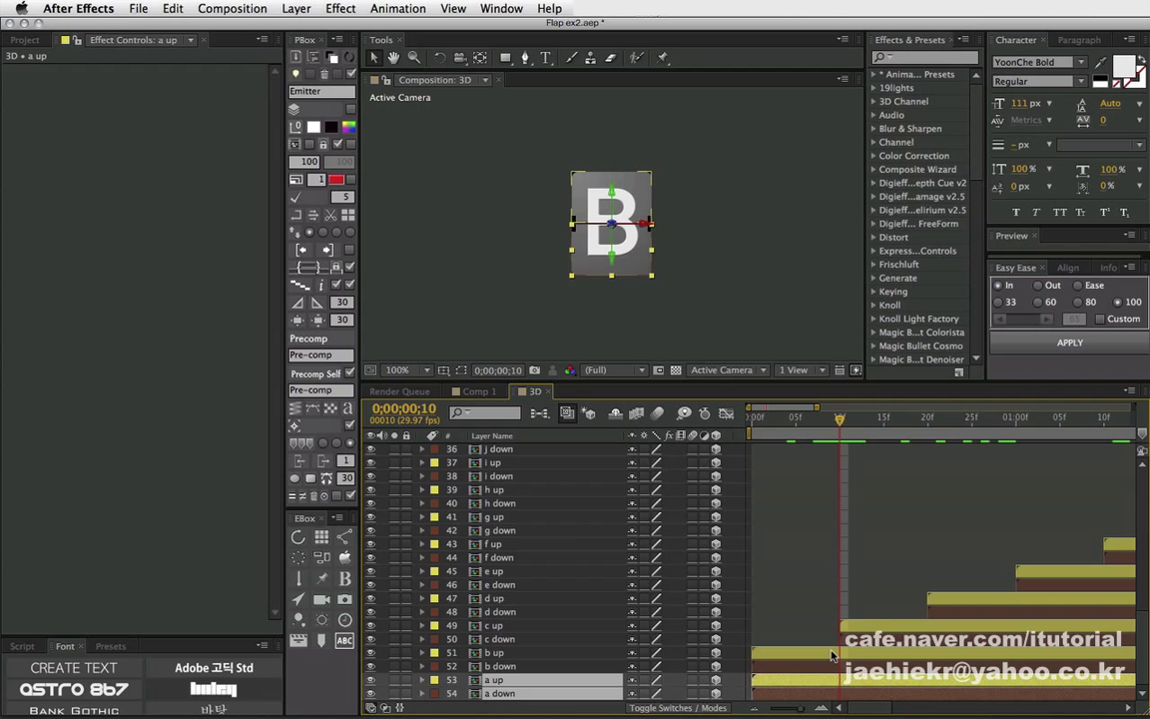
pyautogui.click(832, 652)
pyautogui.keyDown('shift'); pyautogui.click(828, 667); pyautogui.keyUp('shift')
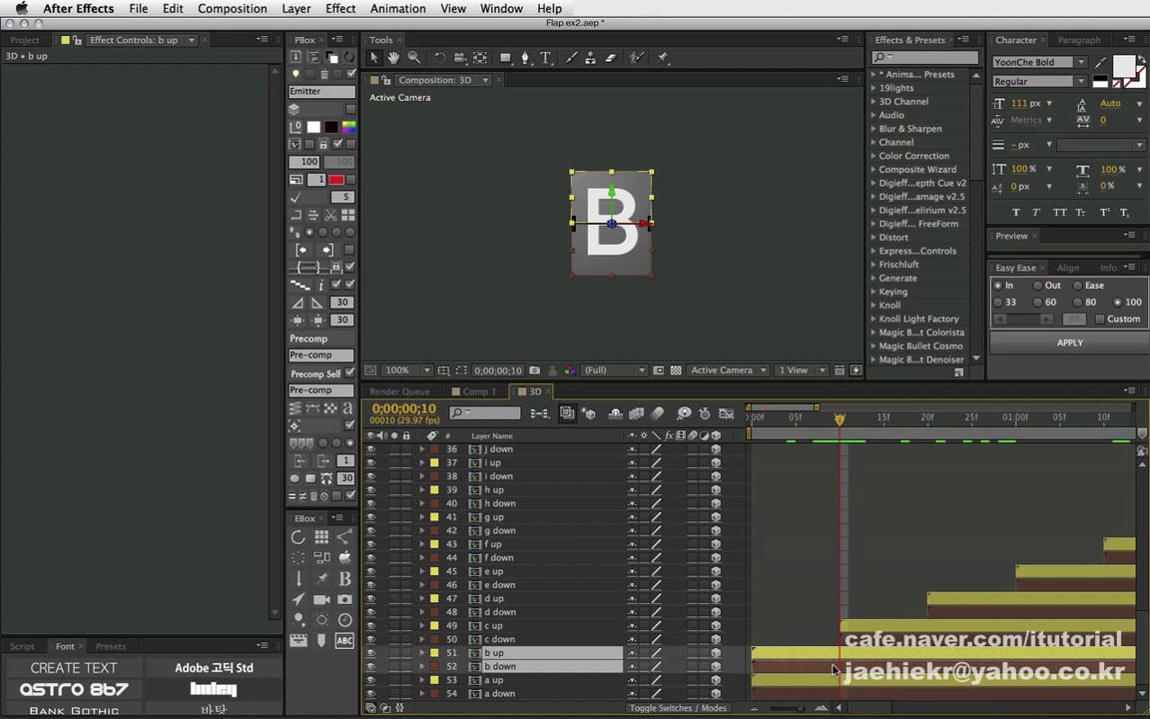
pyautogui.hotkey('alt', ']')
# Back in Comp 1, nudge the Slider keyframe slightly earlier and preview from the start.
pyautogui.click(477, 391)
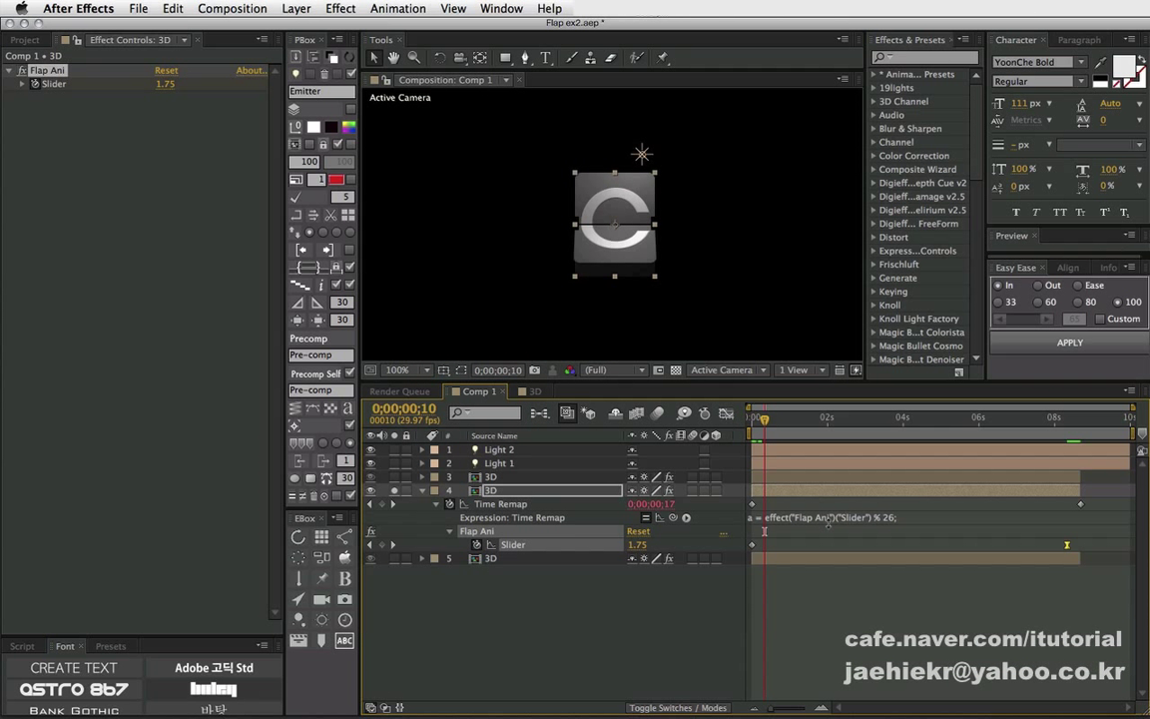
pyautogui.moveTo(1067, 544); pyautogui.dragTo(1068, 545)
pyautogui.press('pagedown')
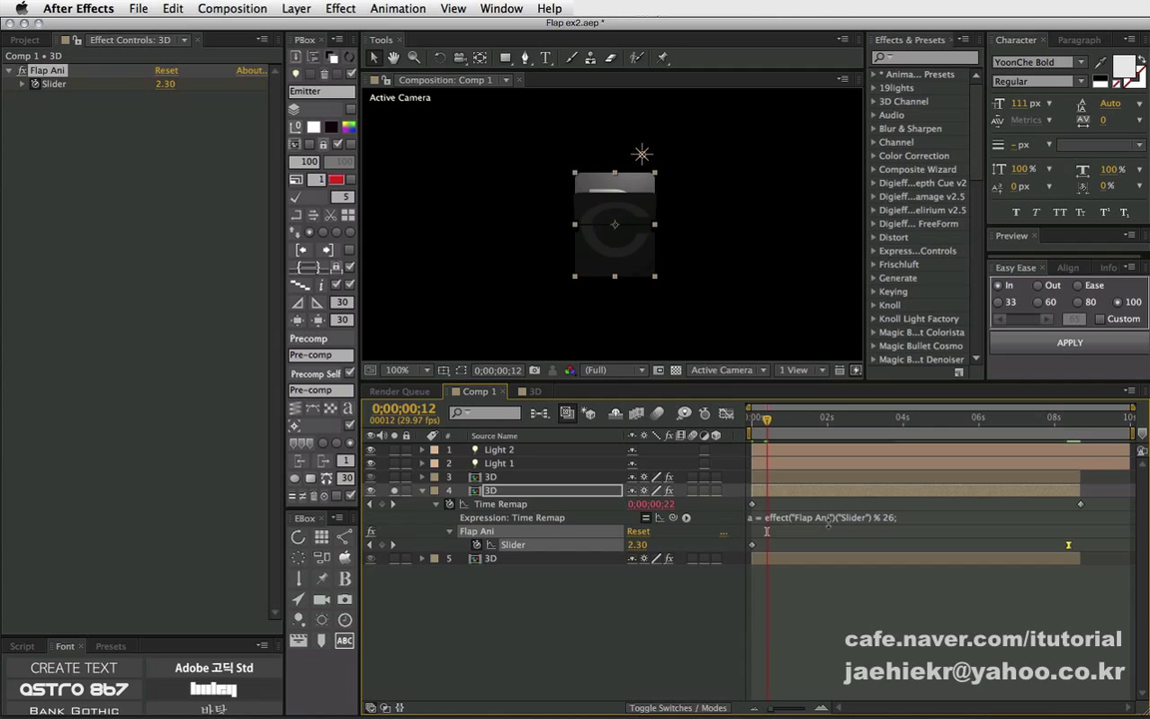
pyautogui.press('pageup')
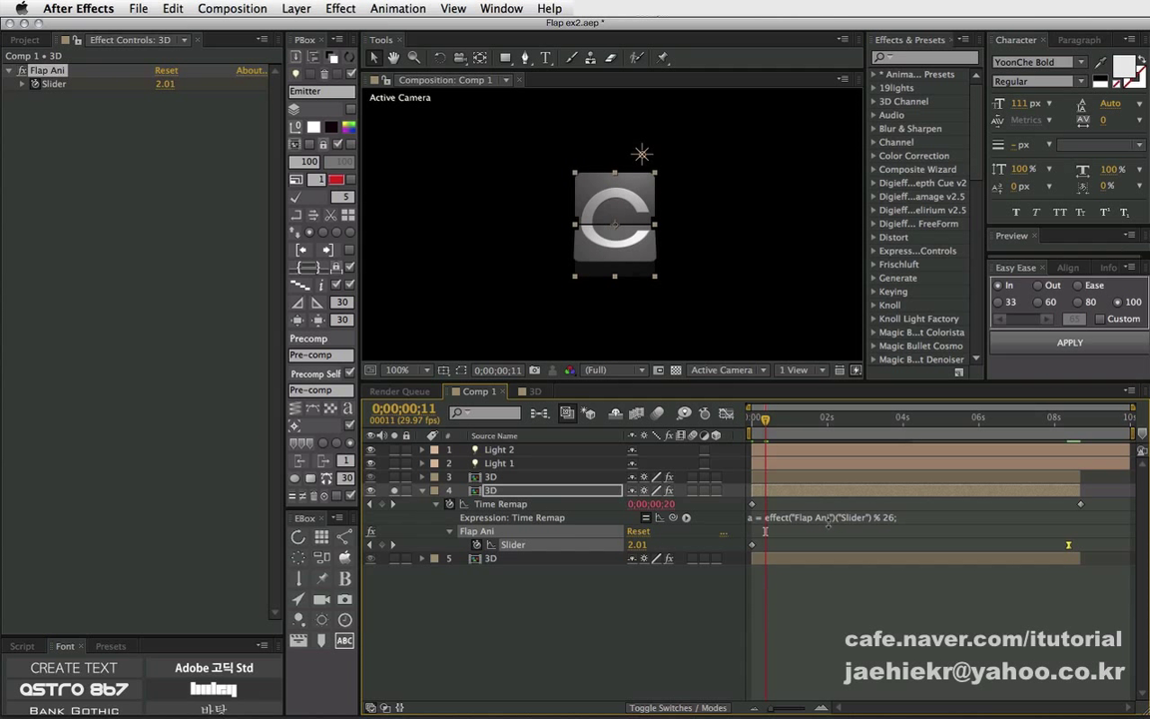
pyautogui.moveTo(1068, 544); pyautogui.dragTo(1067, 544)
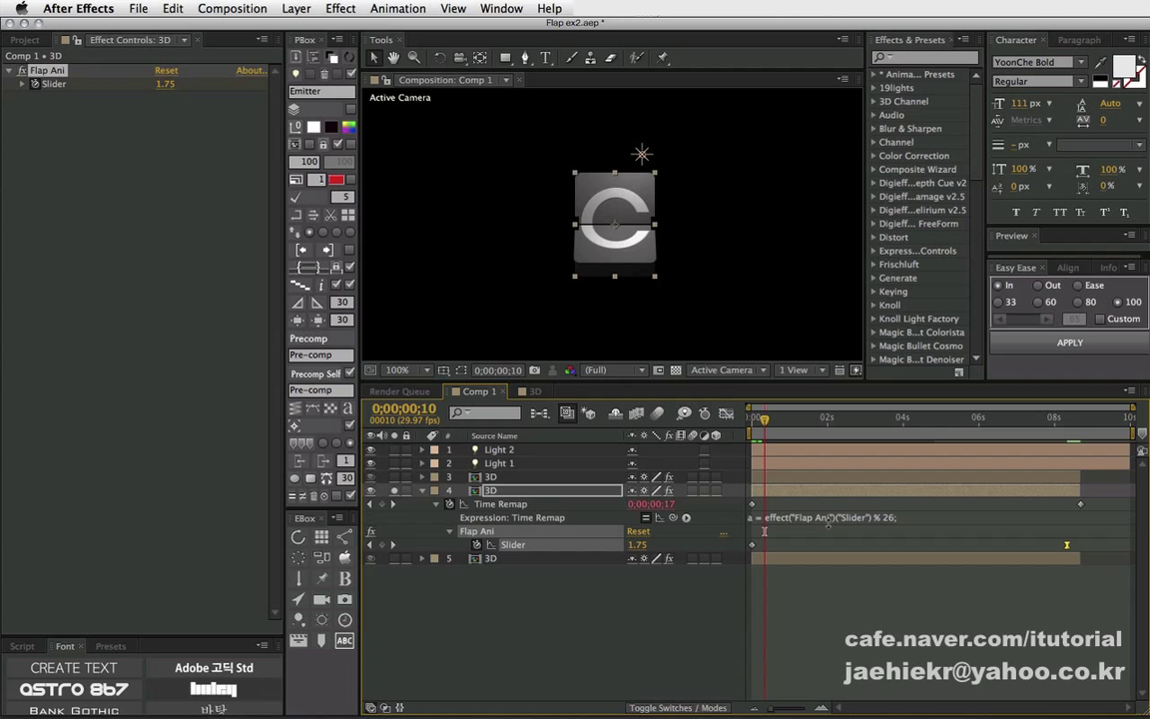
pyautogui.press('Home')
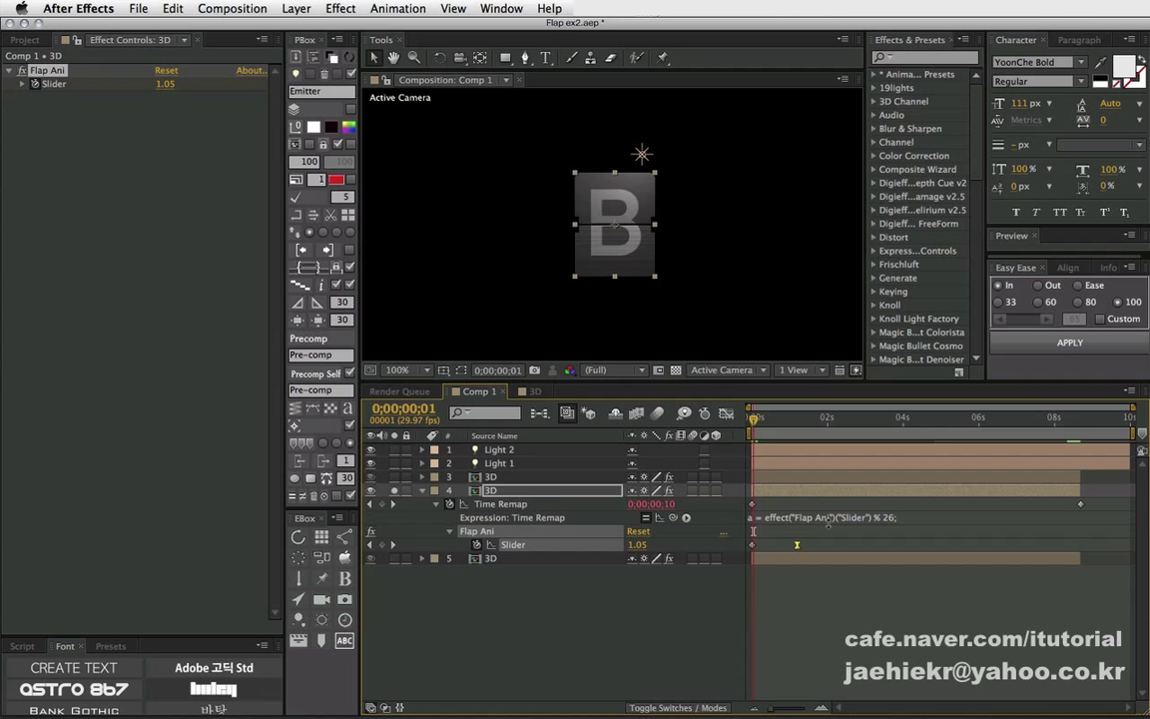
pyautogui.press('space')
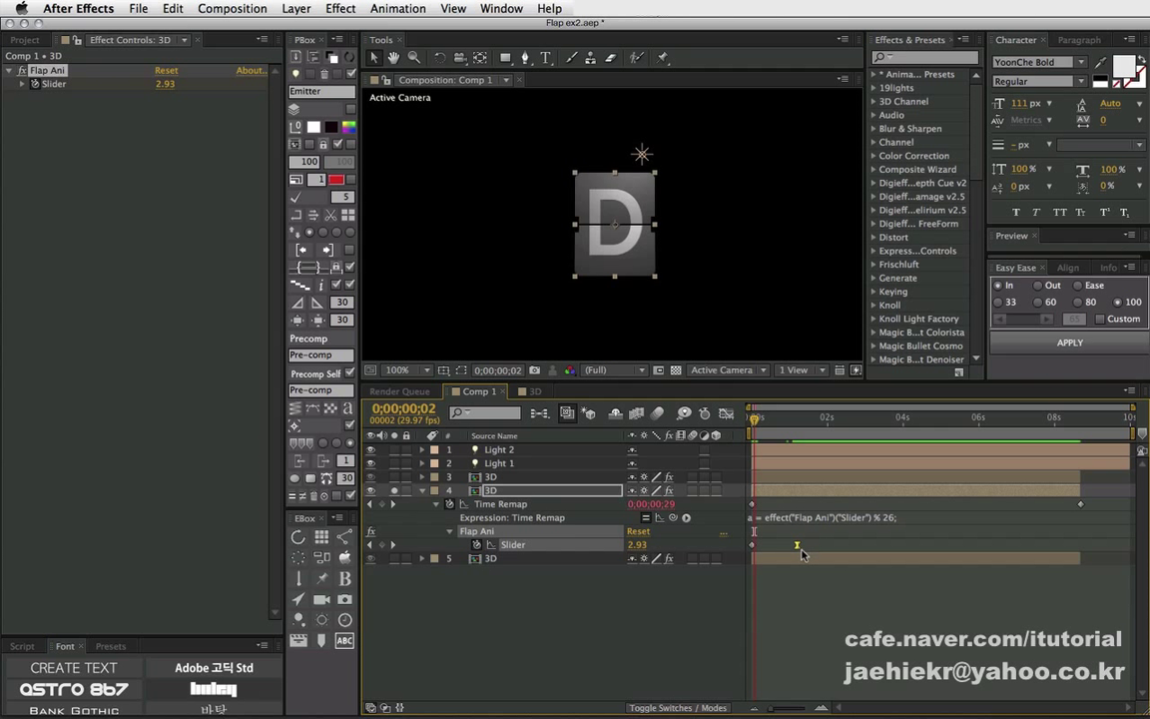
# Push the last Slider keyframe to the timeline end, check the flip, and delete it.
pyautogui.moveTo(797, 547); pyautogui.dragTo(1126, 544)
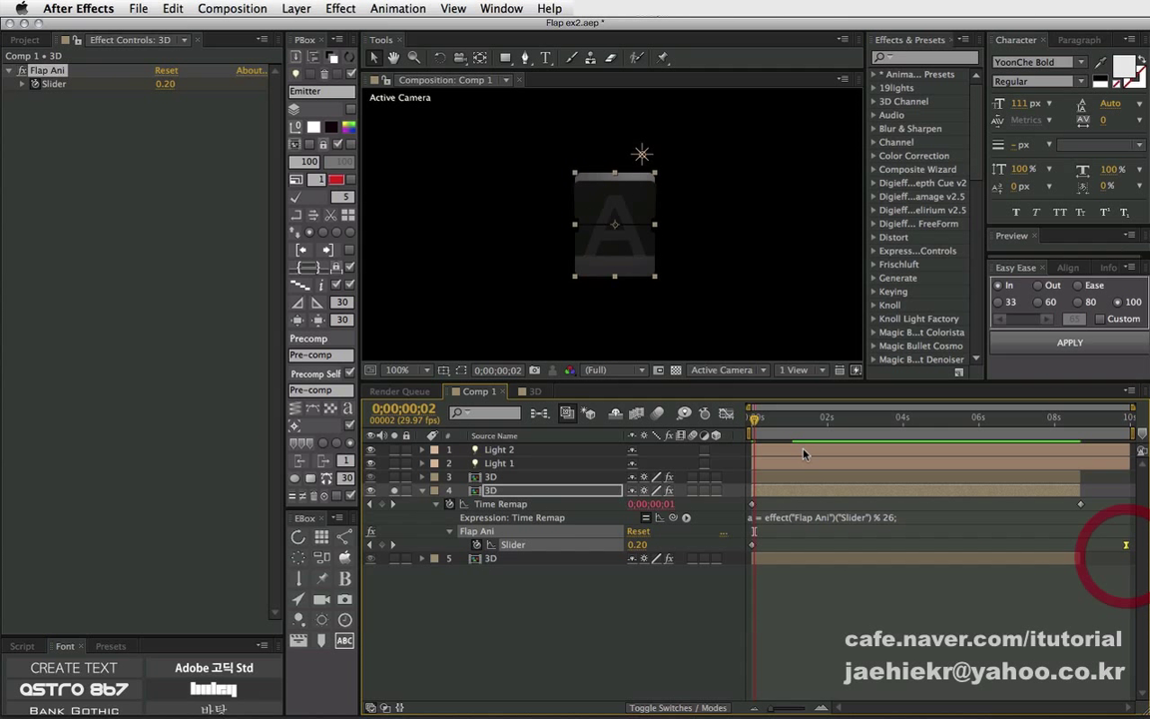
pyautogui.press('pagedown')
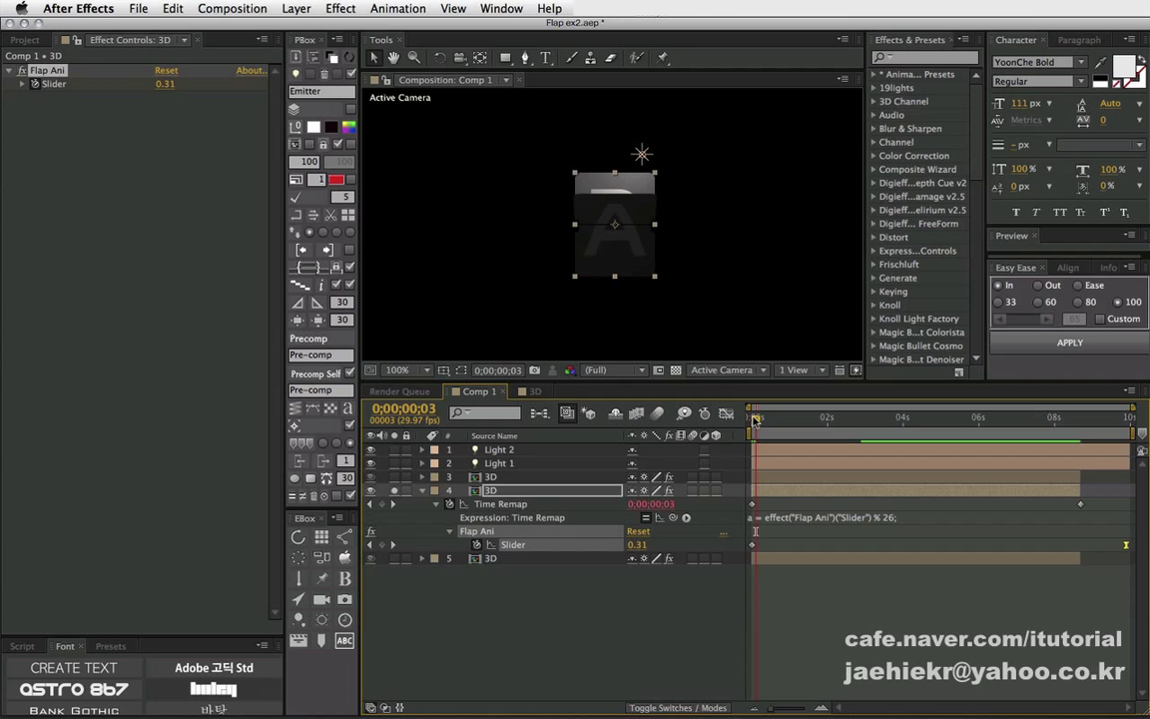
pyautogui.press('pagedown')
pyautogui.press('pagedown')
pyautogui.press('pagedown')
pyautogui.press('pagedown')
pyautogui.press('pagedown')
pyautogui.press('pagedown')
pyautogui.press('pagedown')
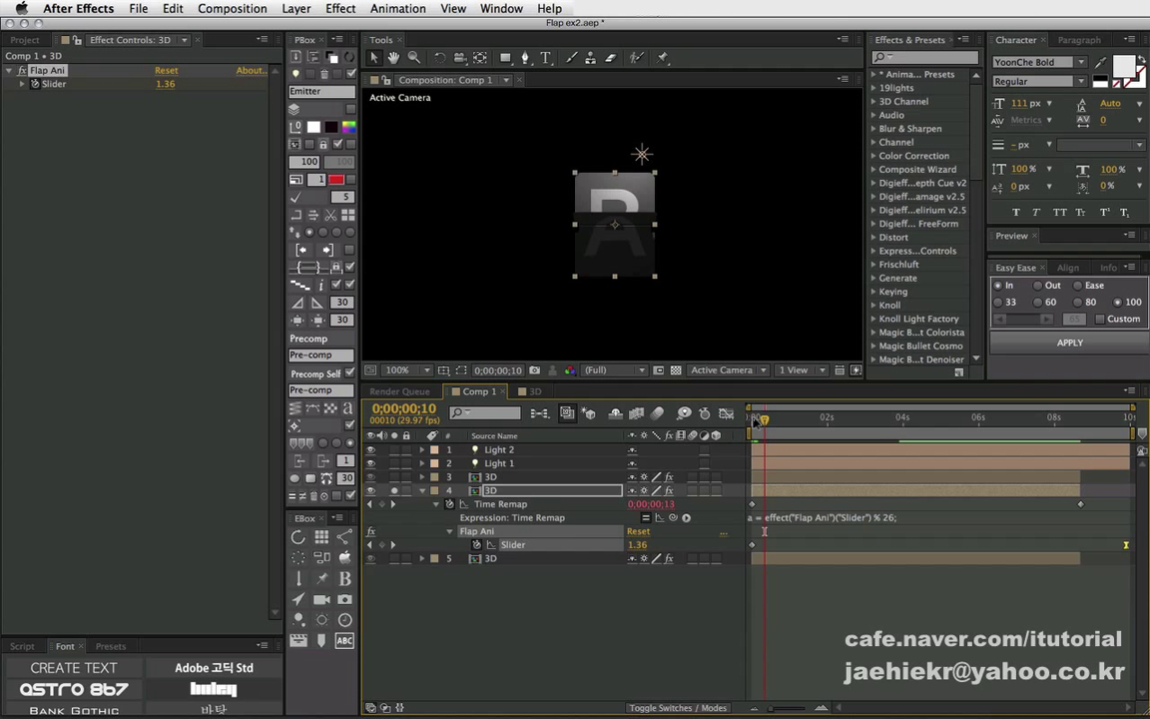
pyautogui.press('pagedown')
pyautogui.press('pagedown')
pyautogui.press('pagedown')
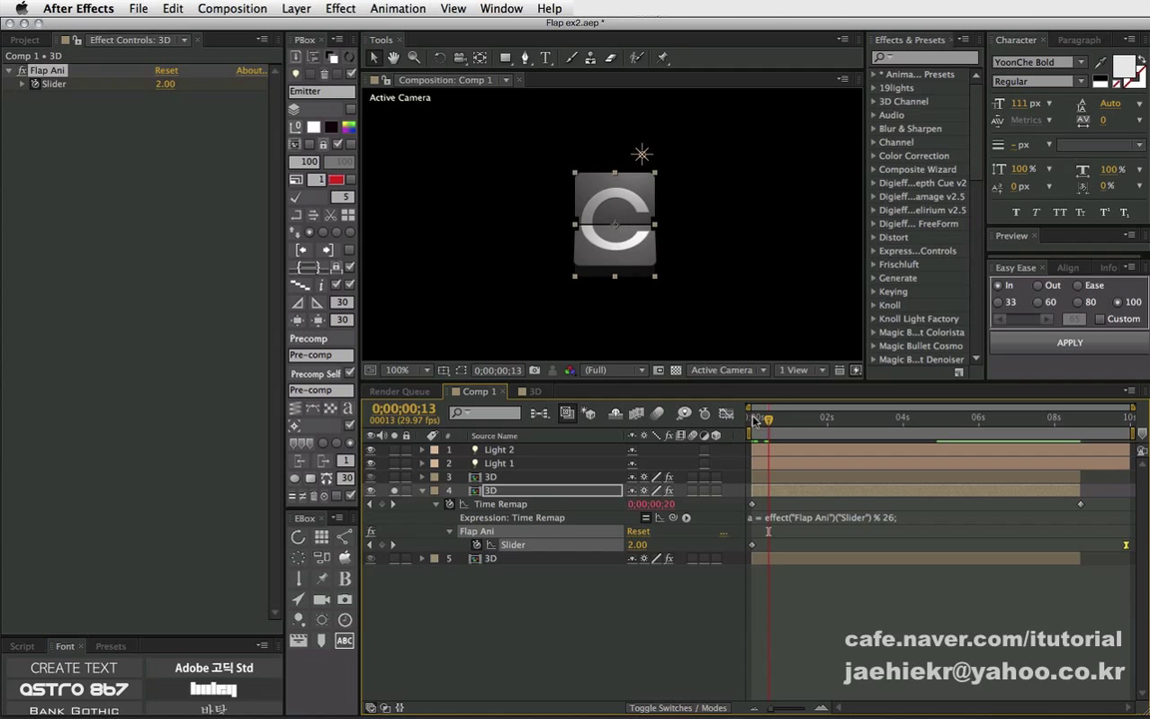
pyautogui.press('pagedown')
pyautogui.press('pageup')
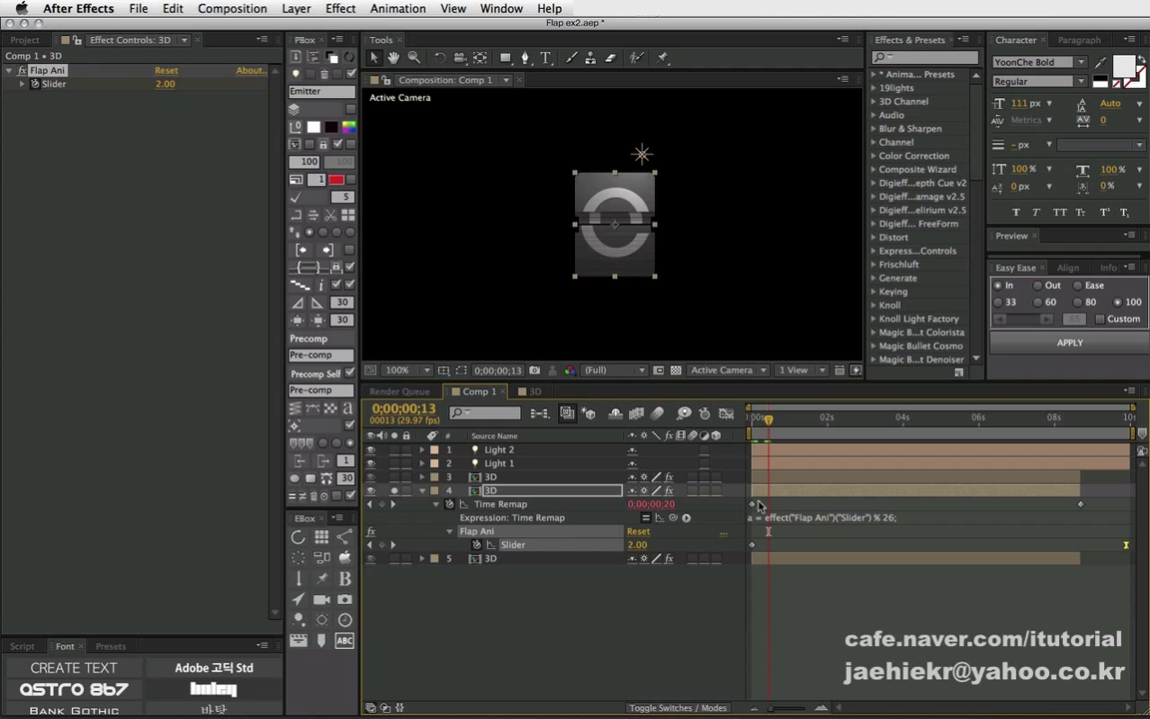
pyautogui.press('pagedown')
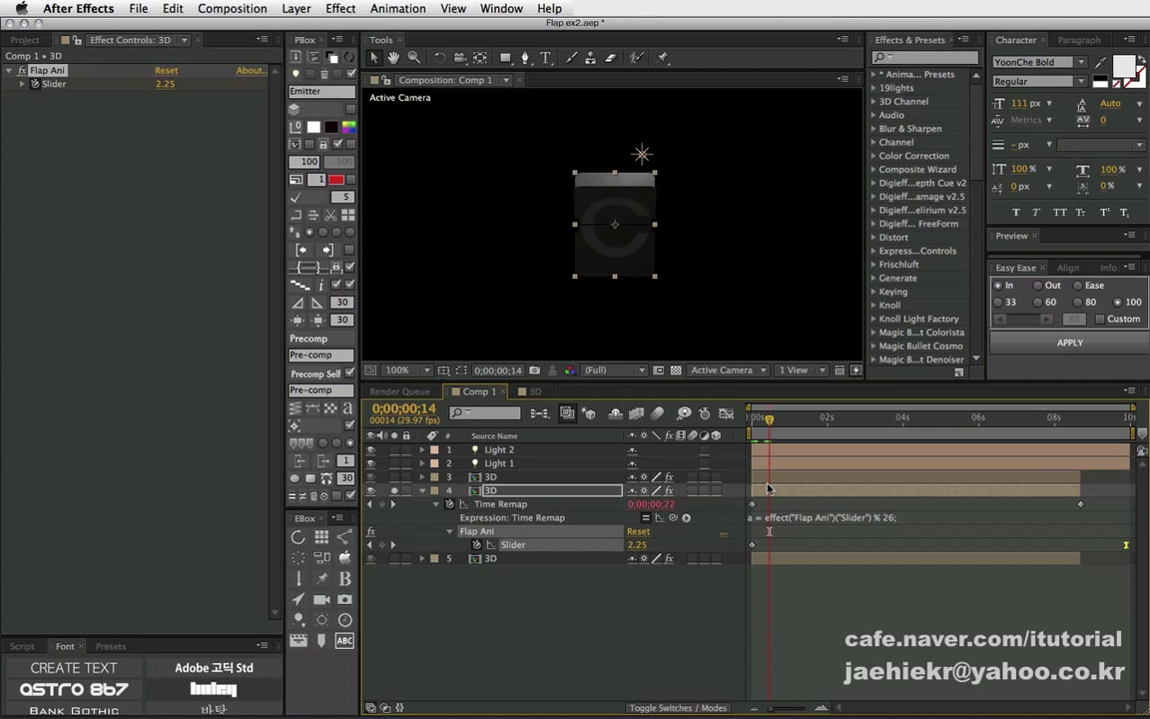
pyautogui.press('pagedown')
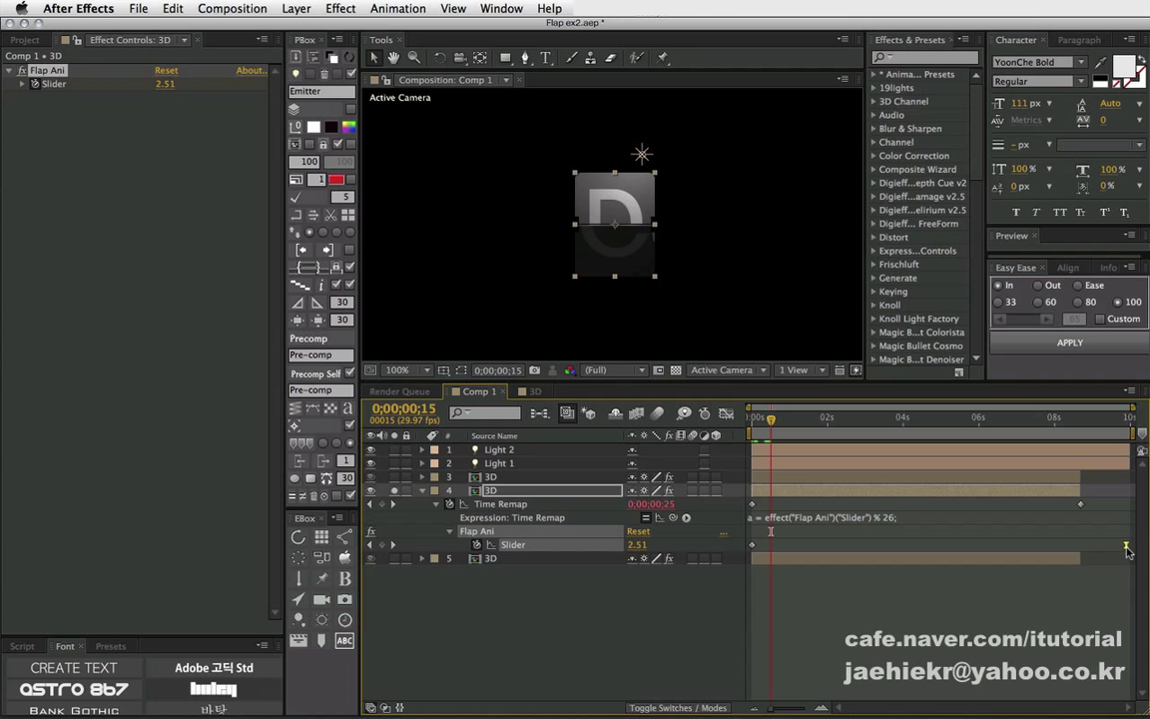
pyautogui.press('Delete')
pyautogui.click(1110, 564)
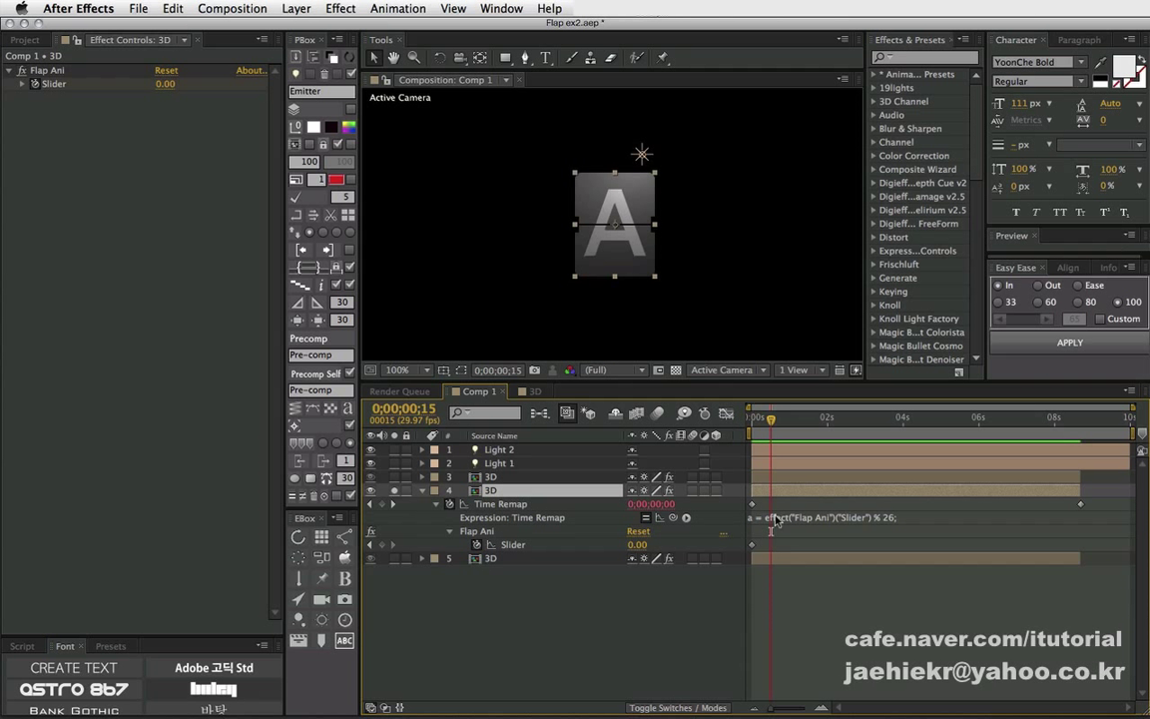
# Key the Flap Ani Slider at 2 at 0;00;01;15 and step frames around it to check the flip.
pyautogui.moveTo(771, 419); pyautogui.dragTo(809, 427)
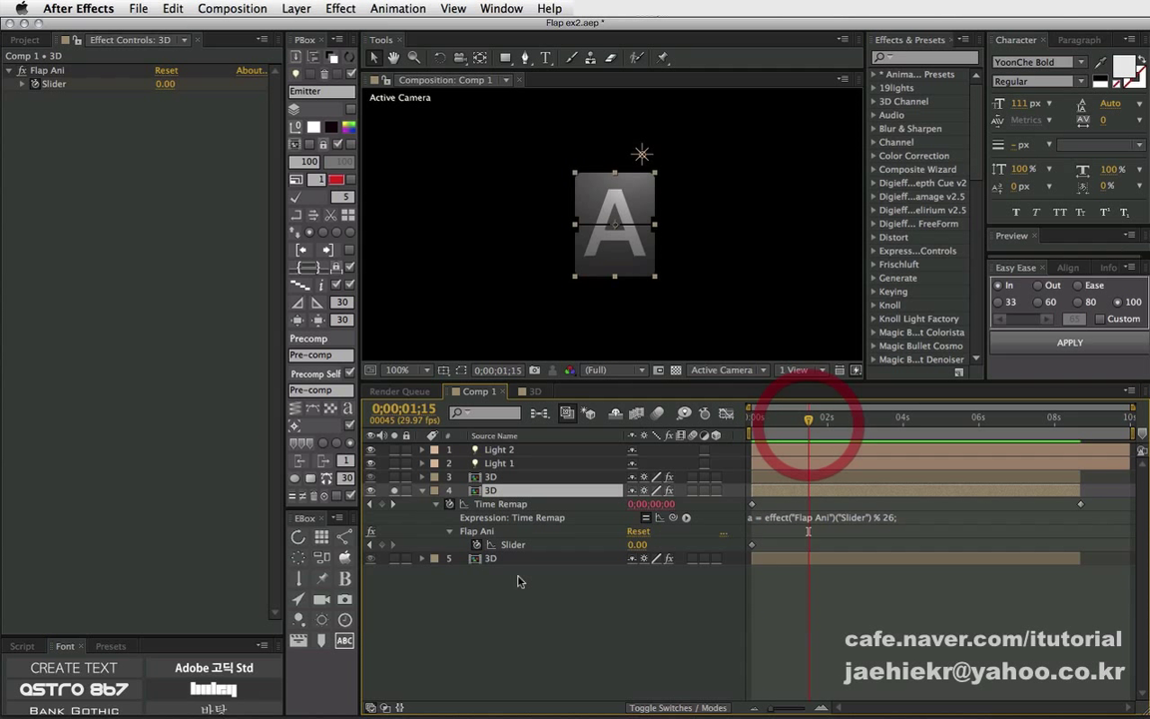
pyautogui.click(637, 545)
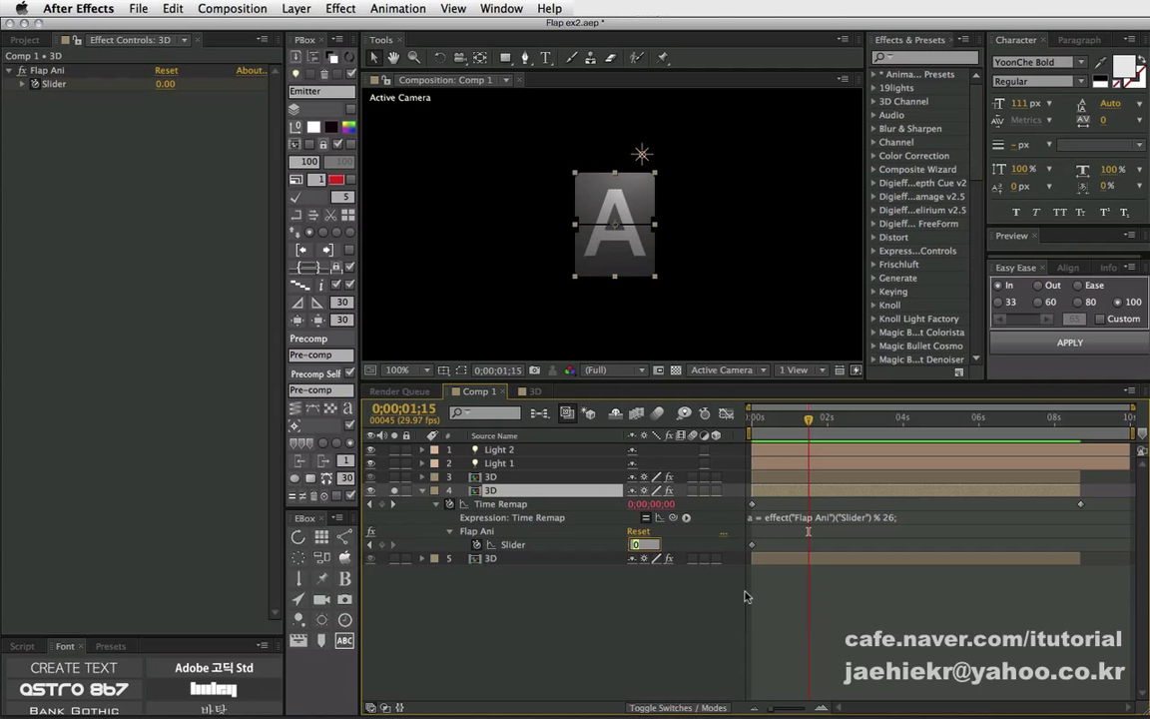
pyautogui.write('2')
pyautogui.press('Return')
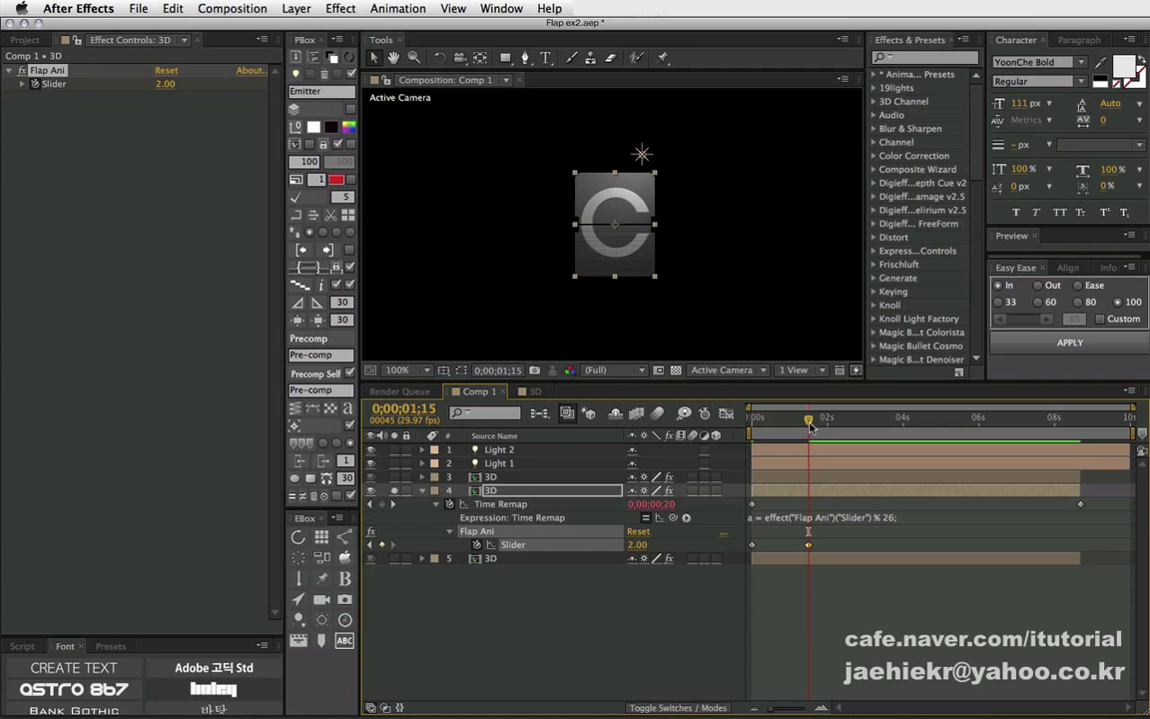
pyautogui.press('pageup')
pyautogui.press('pageup')
pyautogui.press('pageup')
pyautogui.press('pageup')
pyautogui.press('pageup')
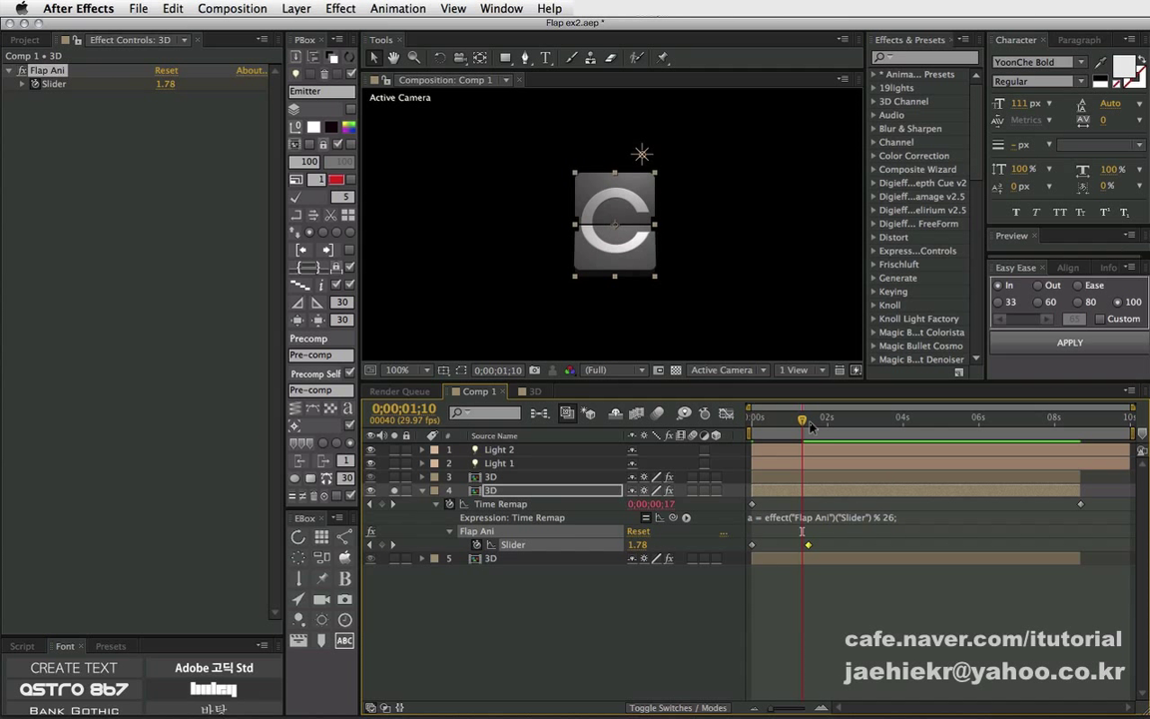
pyautogui.press('pageup')
pyautogui.press('pageup')
pyautogui.press('pageup')
pyautogui.press('pageup')
pyautogui.press('pageup')
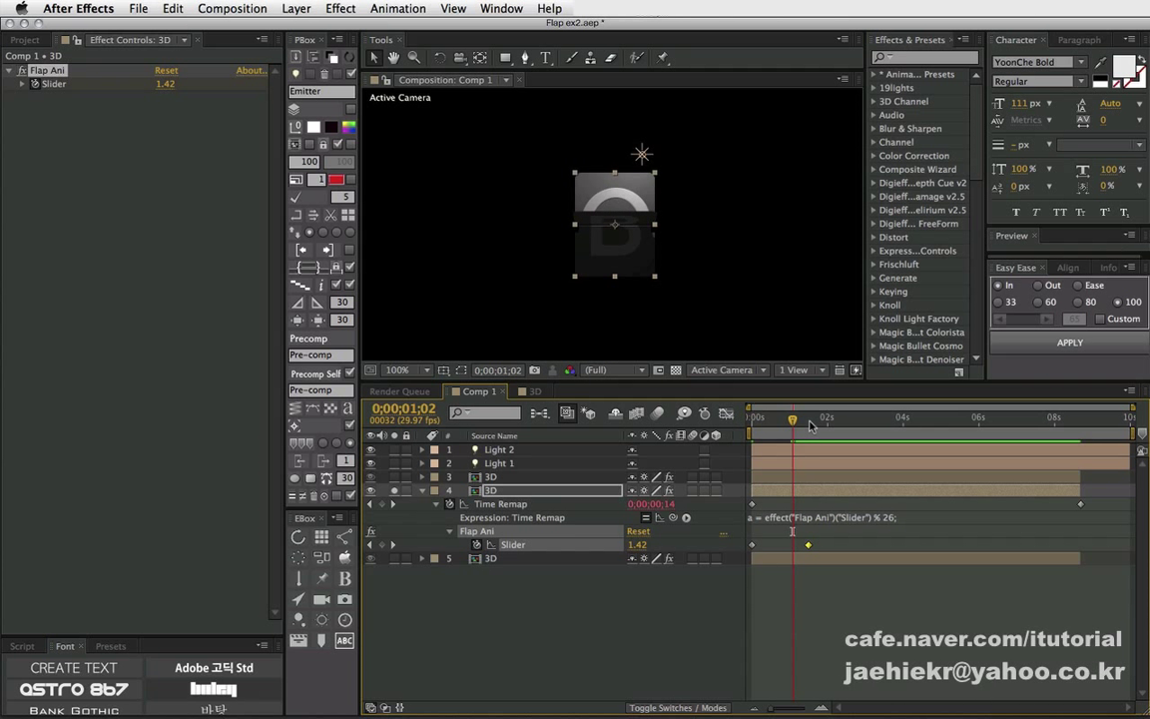
pyautogui.press('pageup')
pyautogui.press('pagedown')
pyautogui.press('pagedown')
pyautogui.press('pagedown')
pyautogui.press('pagedown')
pyautogui.press('pagedown')
pyautogui.press('pagedown')
pyautogui.press('pagedown')
pyautogui.press('pagedown')
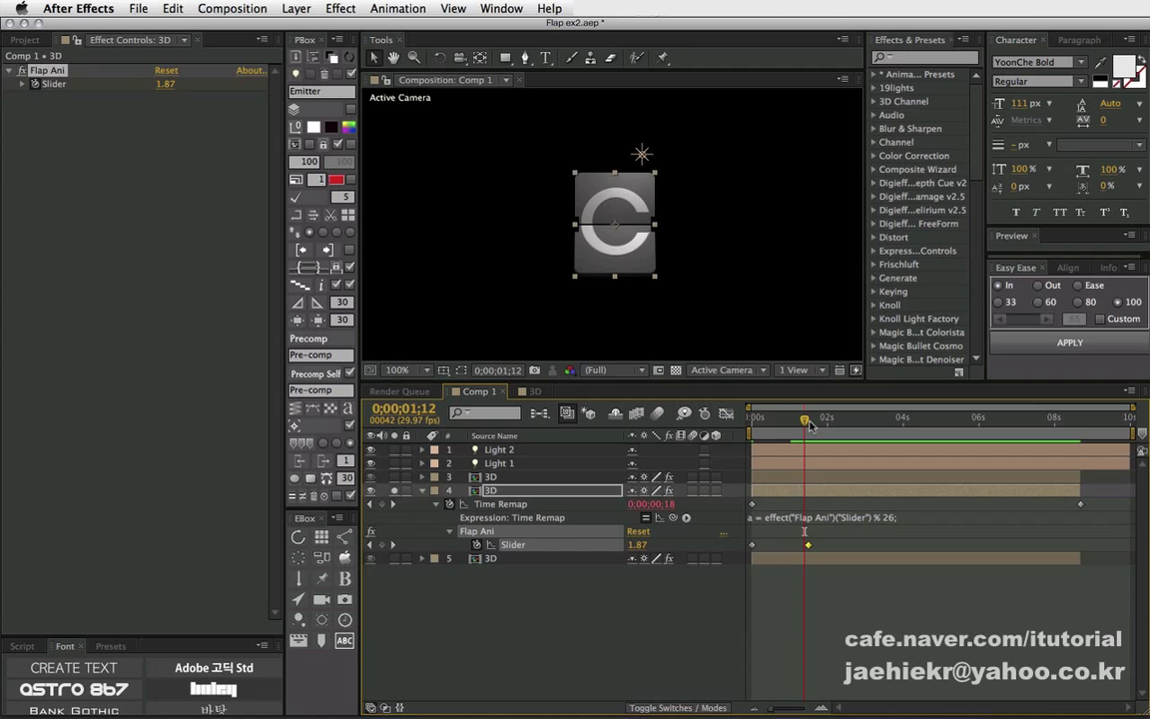
pyautogui.press('pagedown')
pyautogui.press('pagedown')
pyautogui.press('pagedown')
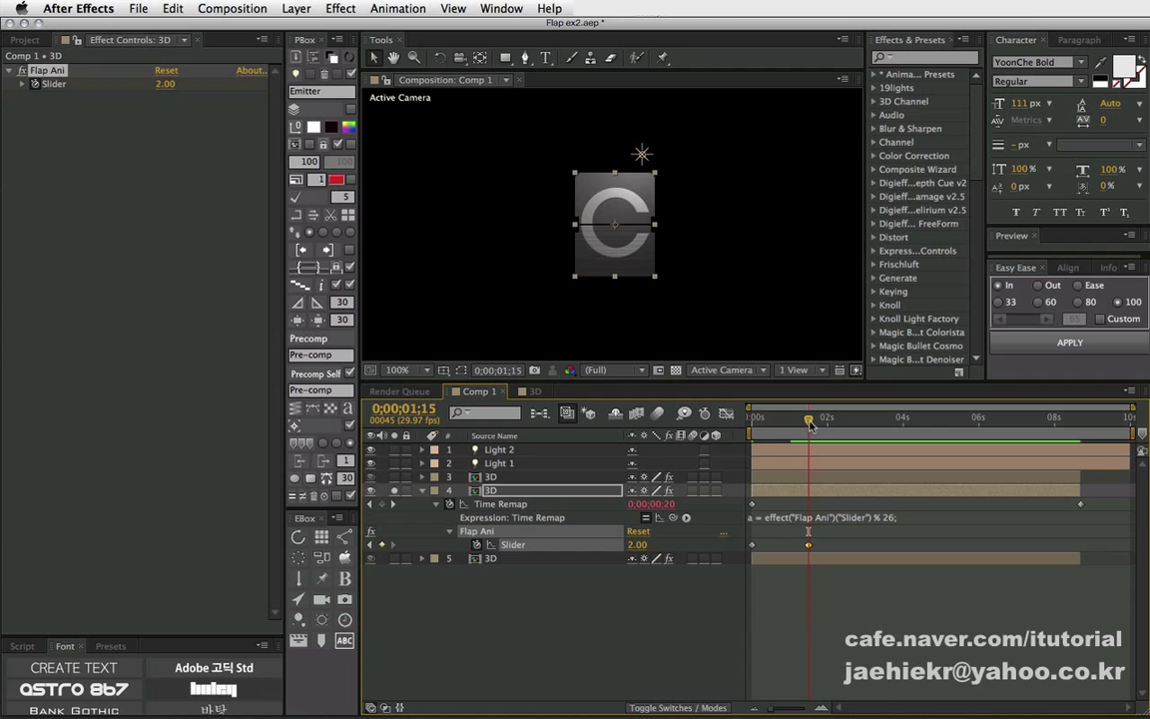
pyautogui.press('pageup')
pyautogui.press('pagedown')
# Trim the b up layer in the 3D precomp to end at frame 10, then check it in Comp 1.
pyautogui.doubleClick(477, 490)
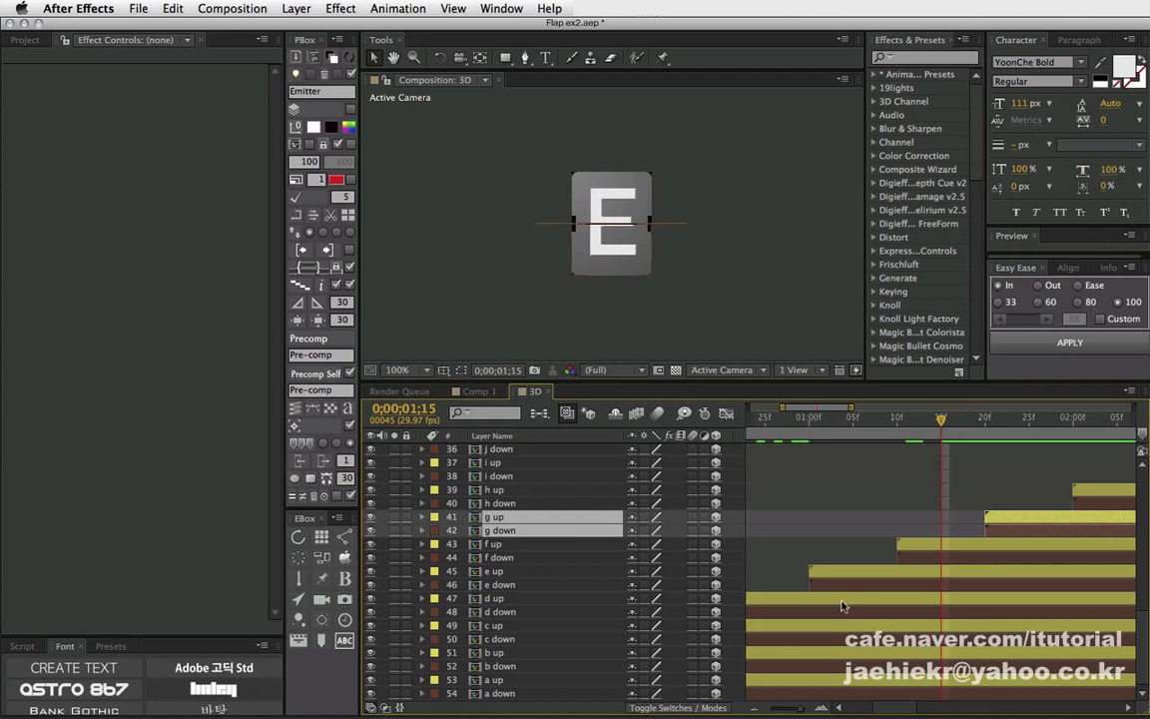
pyautogui.click(504, 653)
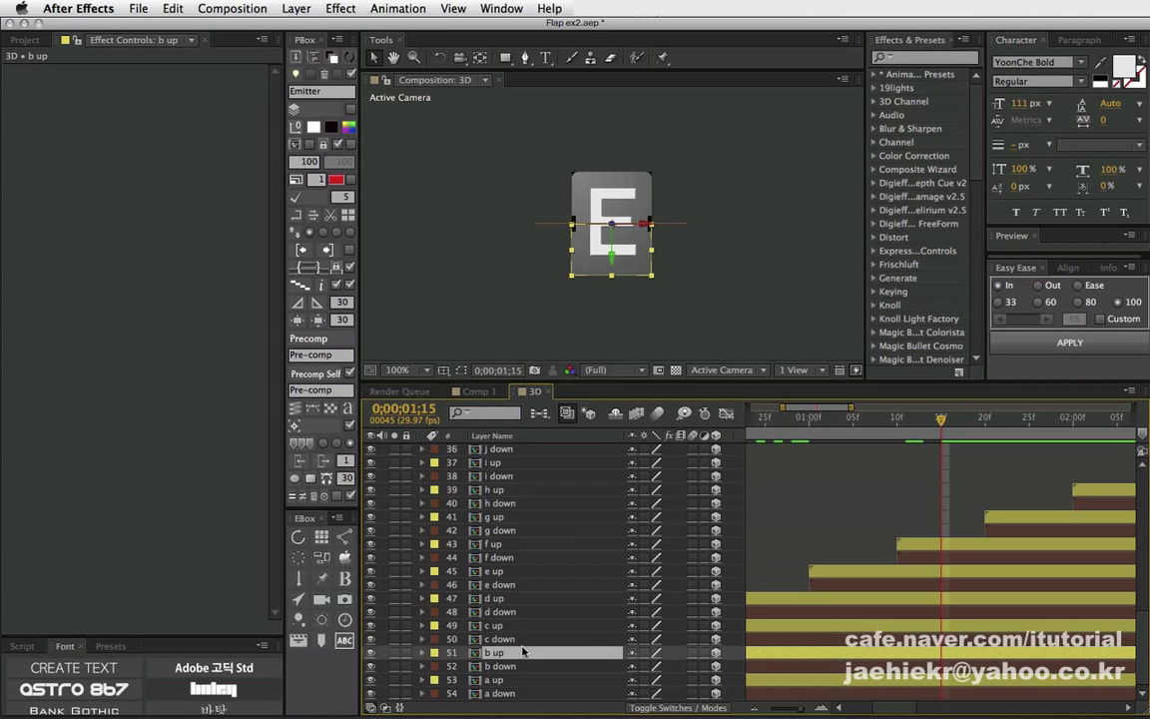
pyautogui.moveTo(835, 409)
pyautogui.mouseDown()
pyautogui.moveTo(799, 409)
pyautogui.moveTo(840, 418)
pyautogui.mouseUp()
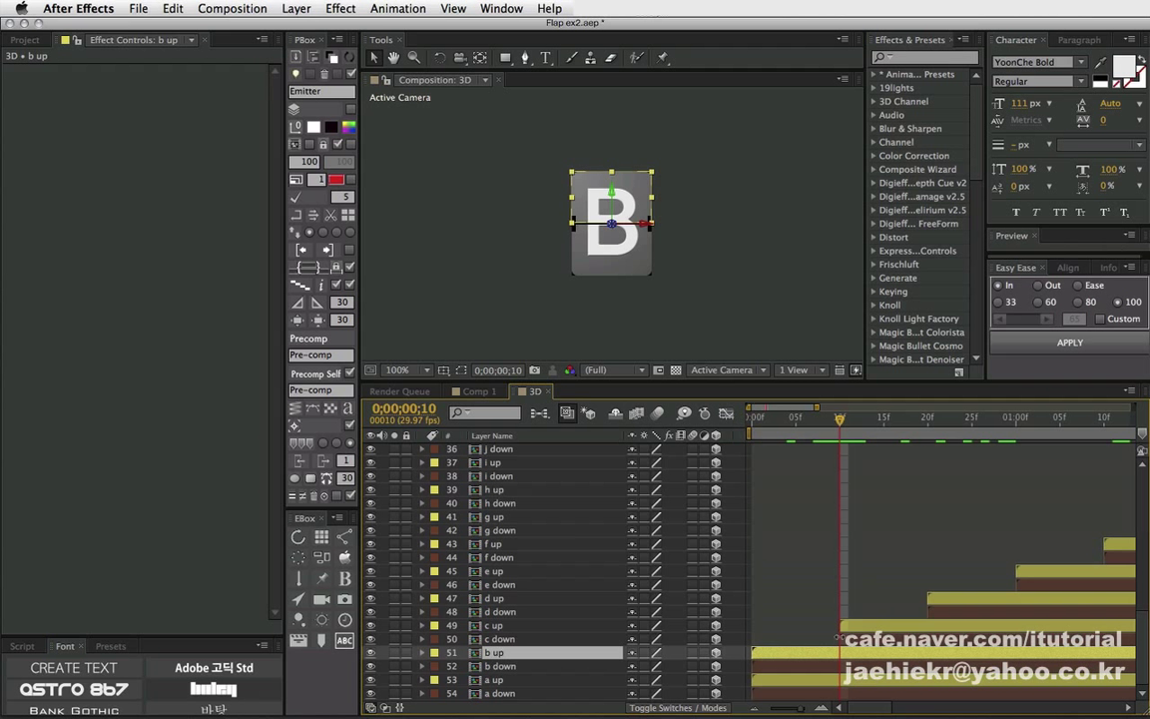
pyautogui.hotkey('alt', ']')
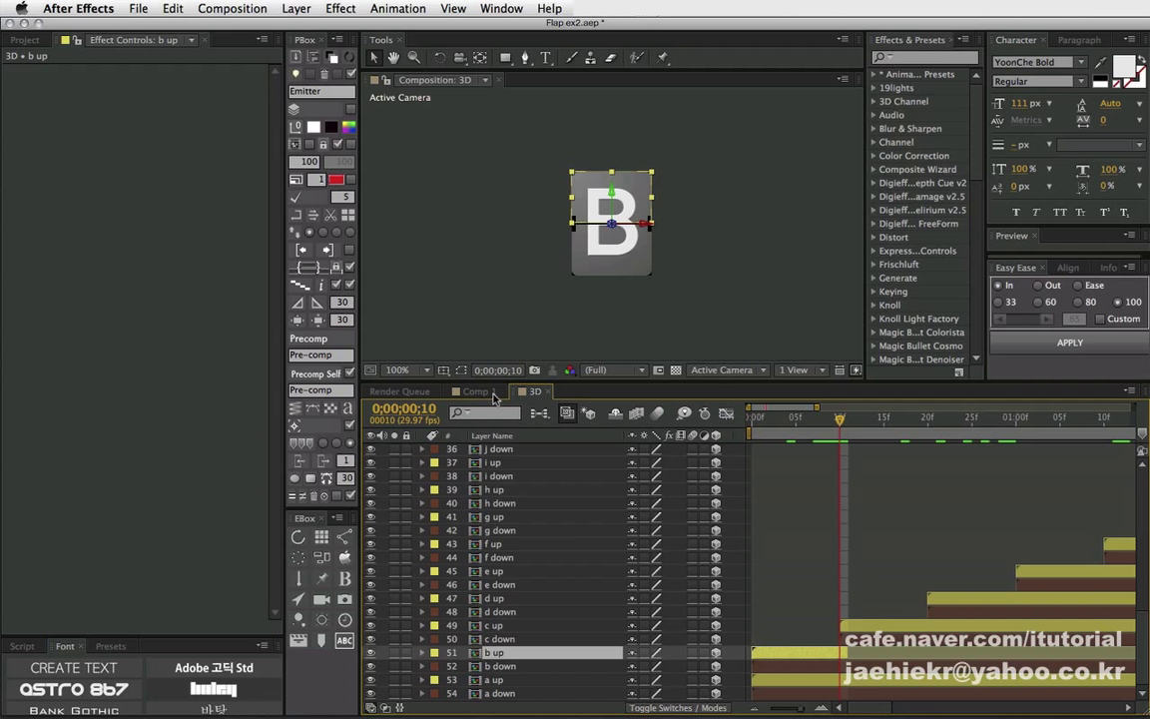
pyautogui.click(477, 390)
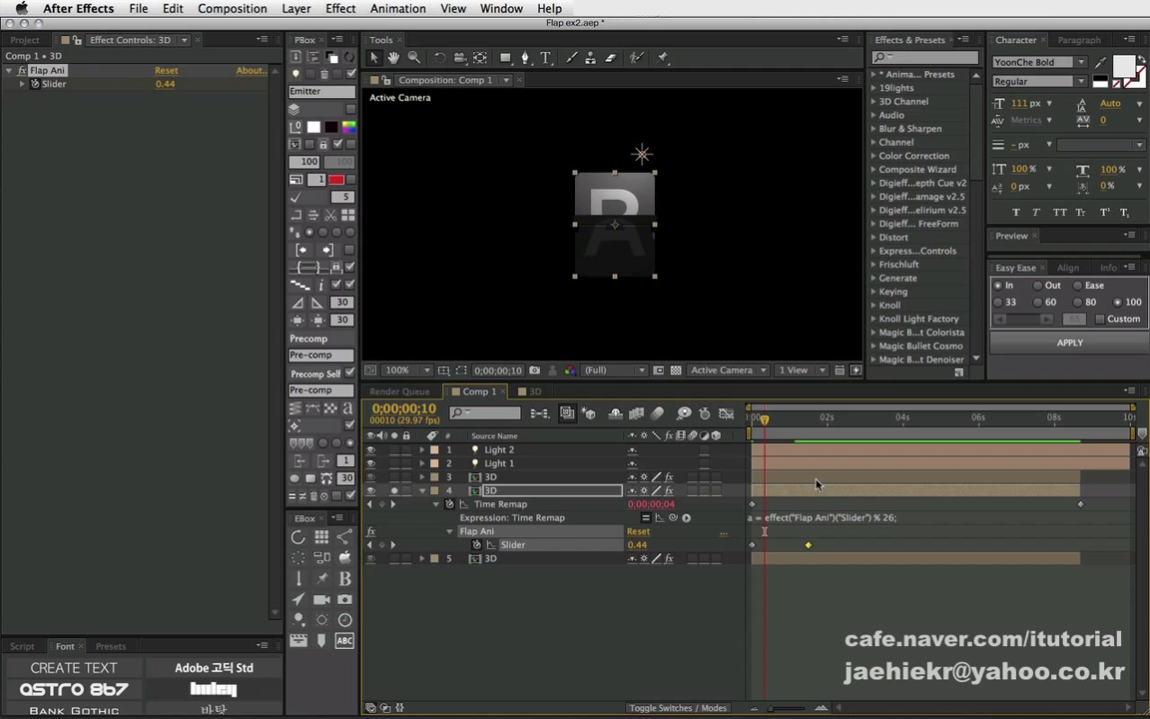
pyautogui.moveTo(765, 420); pyautogui.dragTo(782, 420)
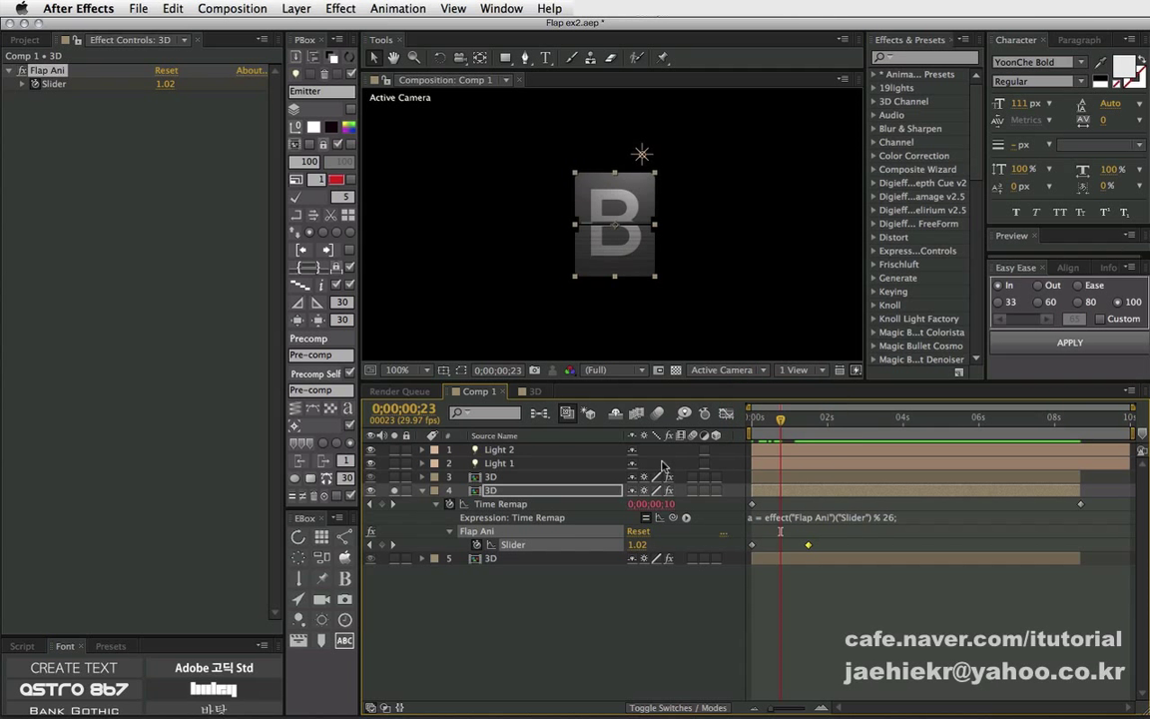
# Back in the 3D comp, move to frame 9 and select b up together with b down.
pyautogui.click(533, 391)
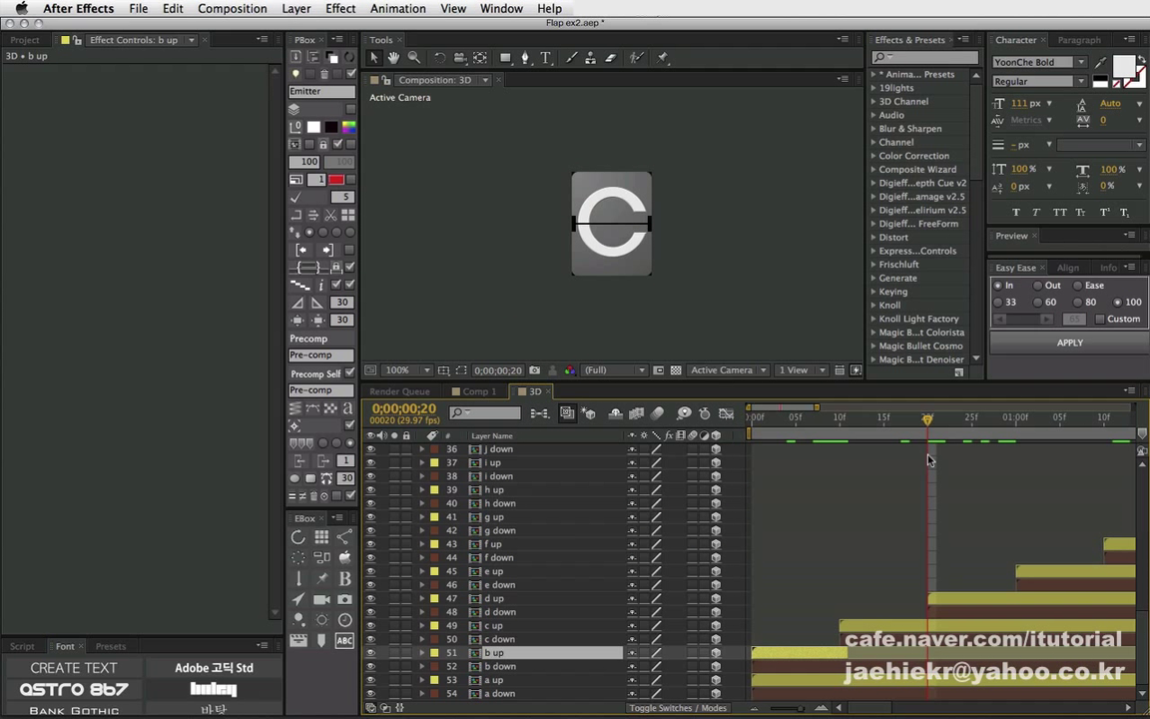
pyautogui.moveTo(873, 421); pyautogui.dragTo(848, 422)
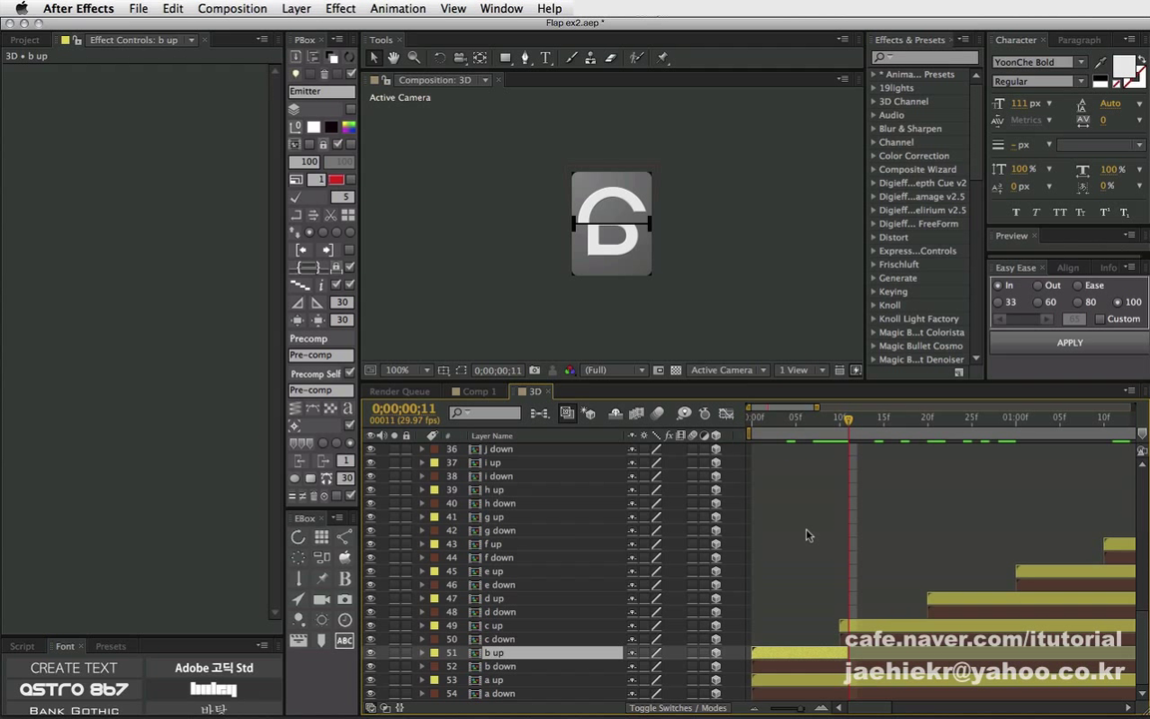
pyautogui.click(857, 662)
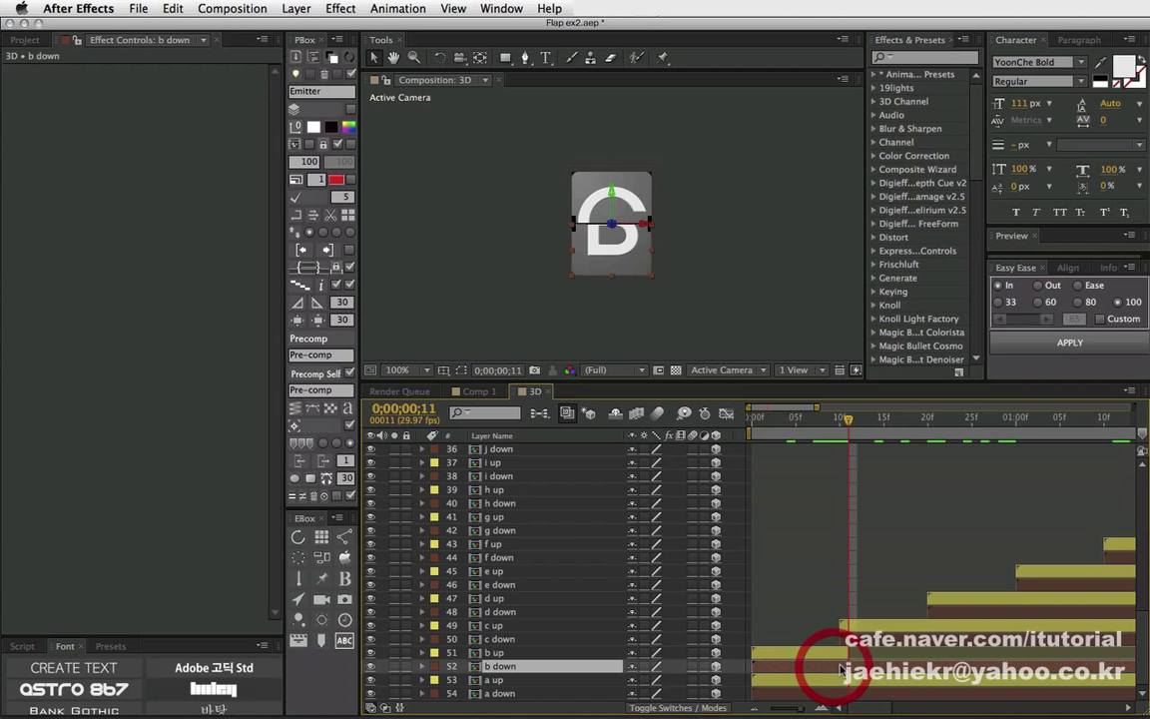
pyautogui.moveTo(849, 421); pyautogui.dragTo(840, 420)
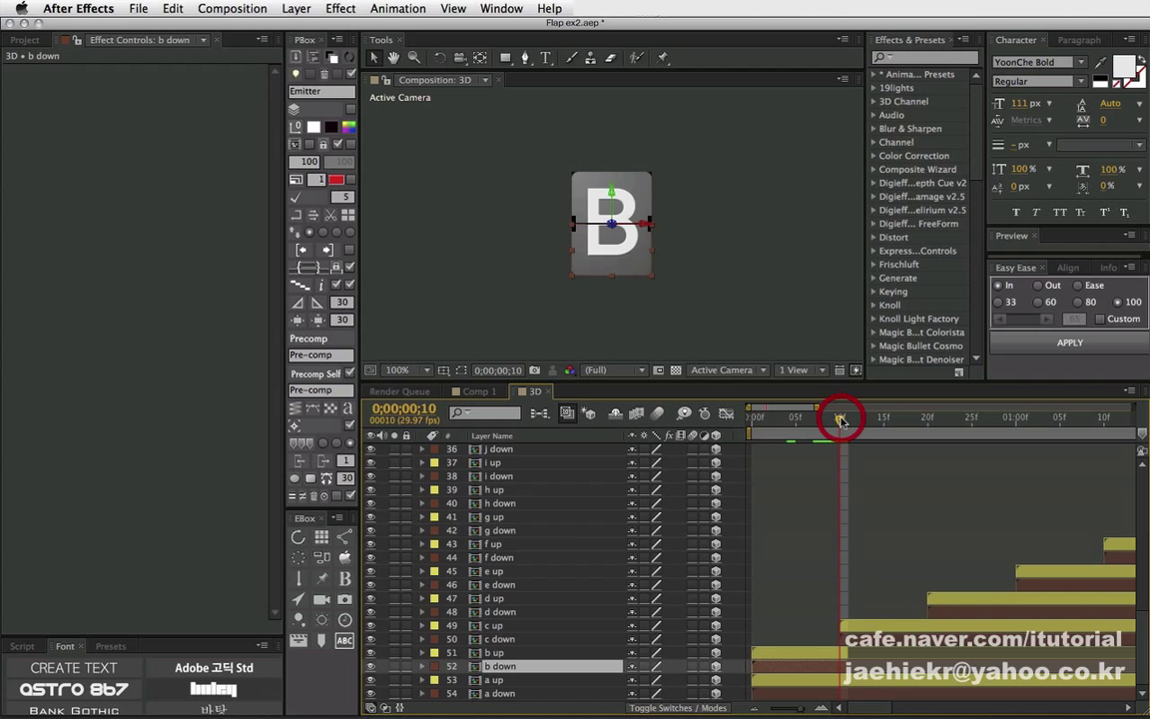
pyautogui.press('pageup')
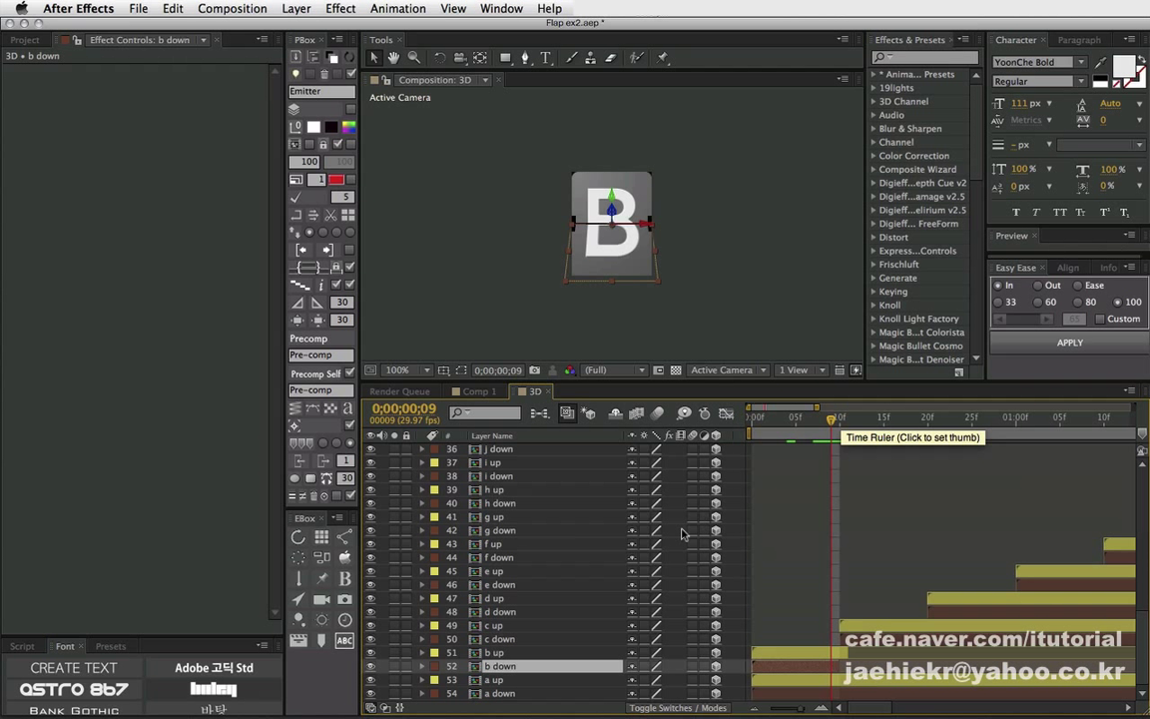
pyautogui.keyDown('shift'); pyautogui.click(511, 653); pyautogui.keyUp('shift')
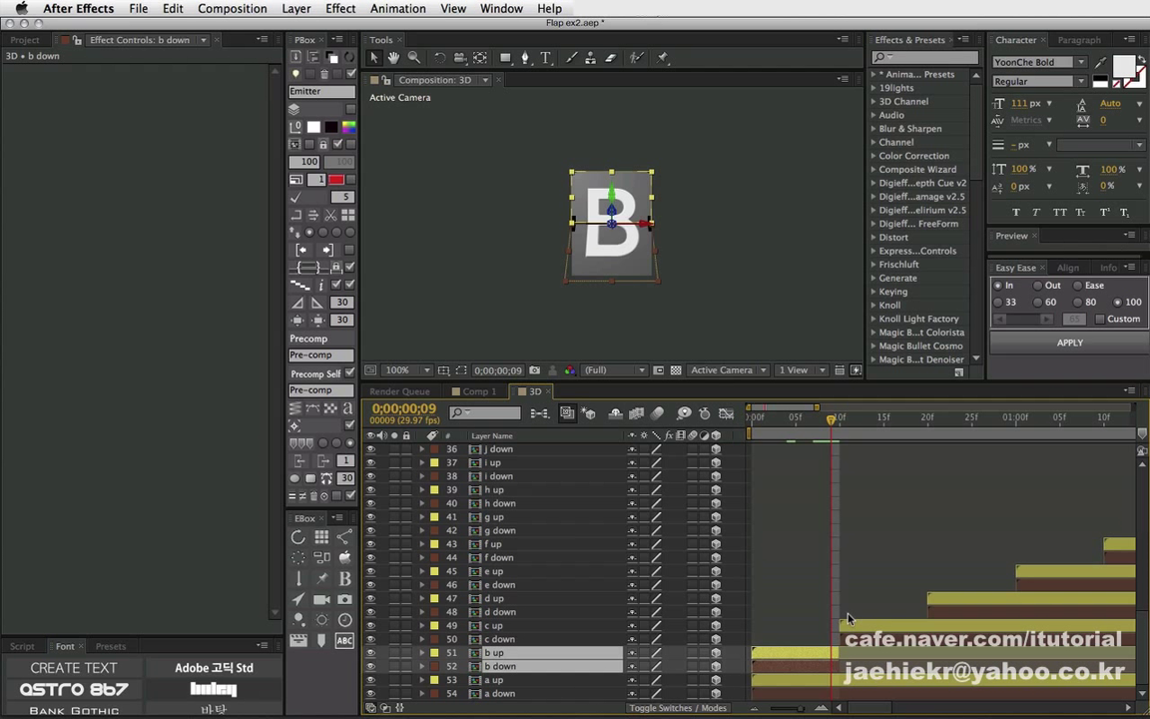
pyautogui.click(478, 390)
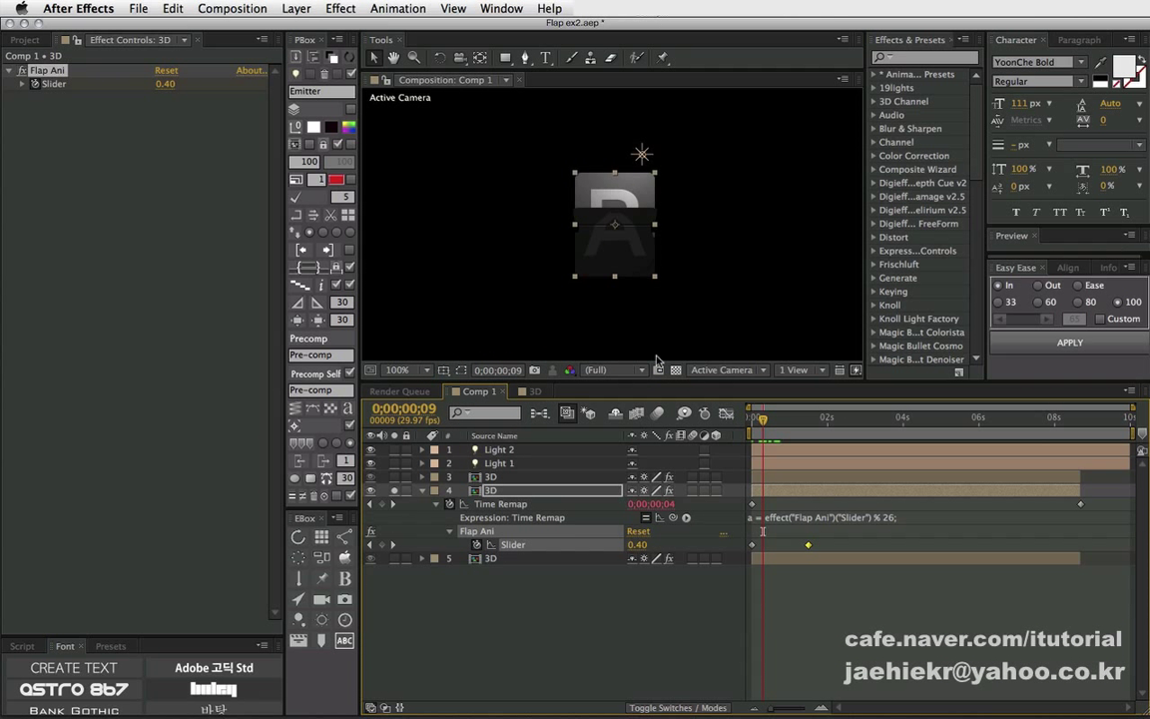
pyautogui.hotkey('alt', 'Right')
pyautogui.hotkey('alt', 'Right')
pyautogui.hotkey('alt', 'Right')
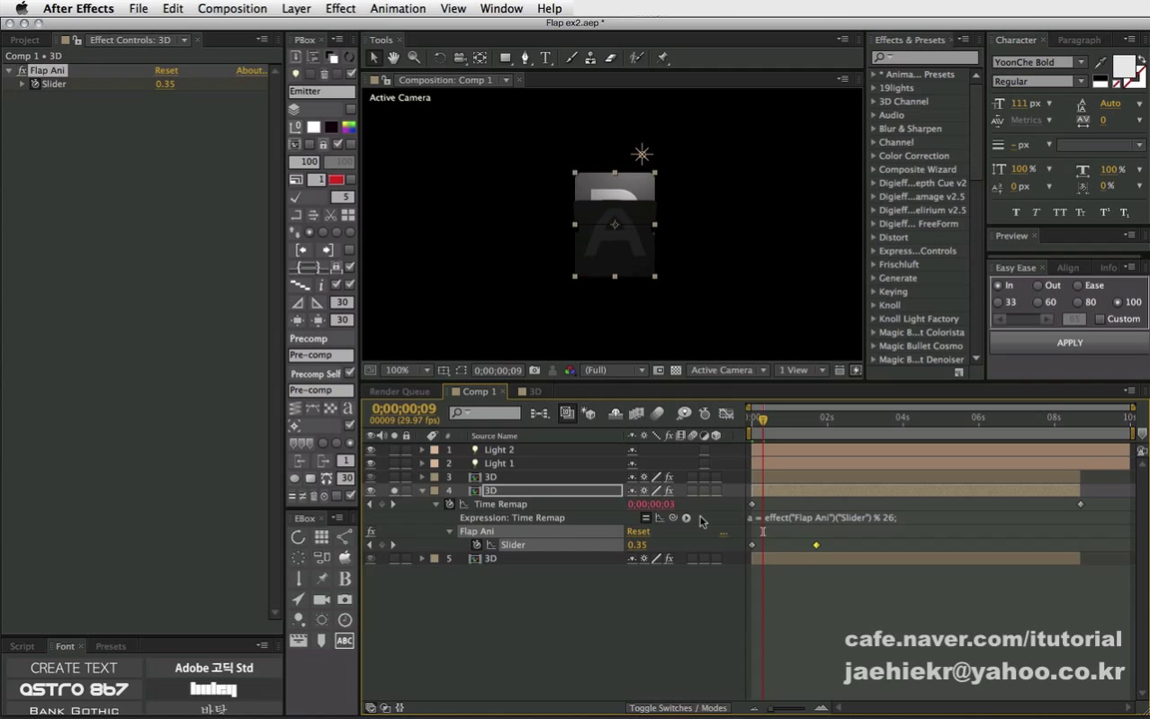
pyautogui.press('space')
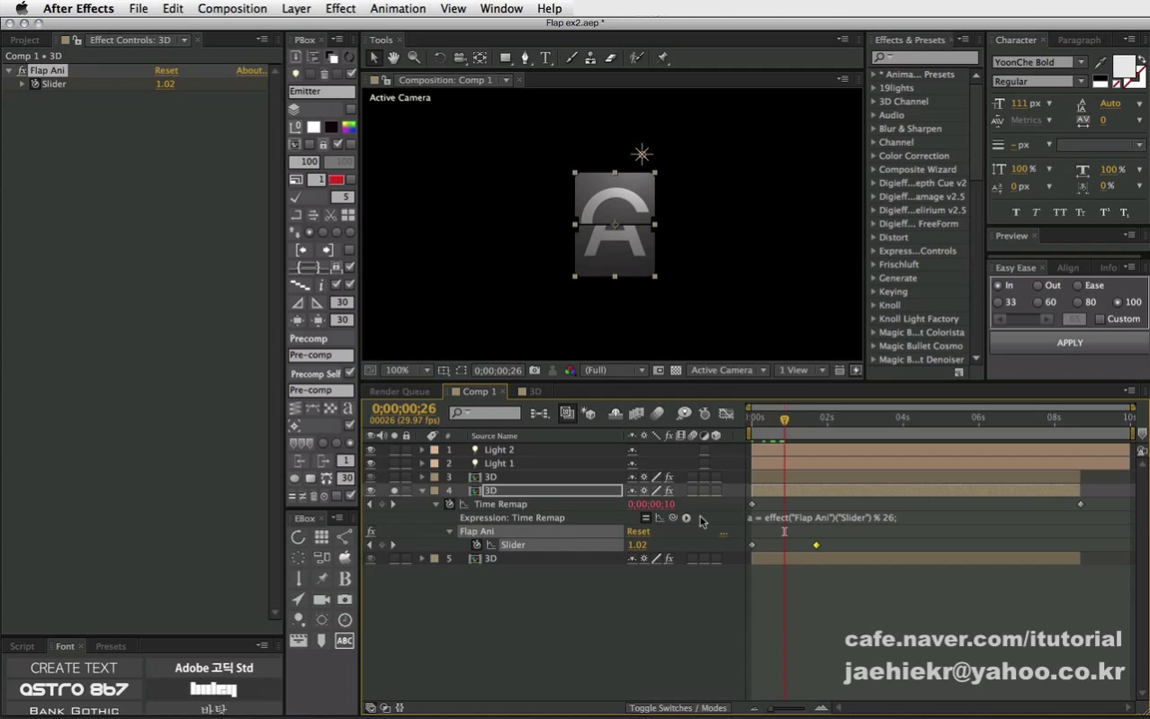
pyautogui.press('space')
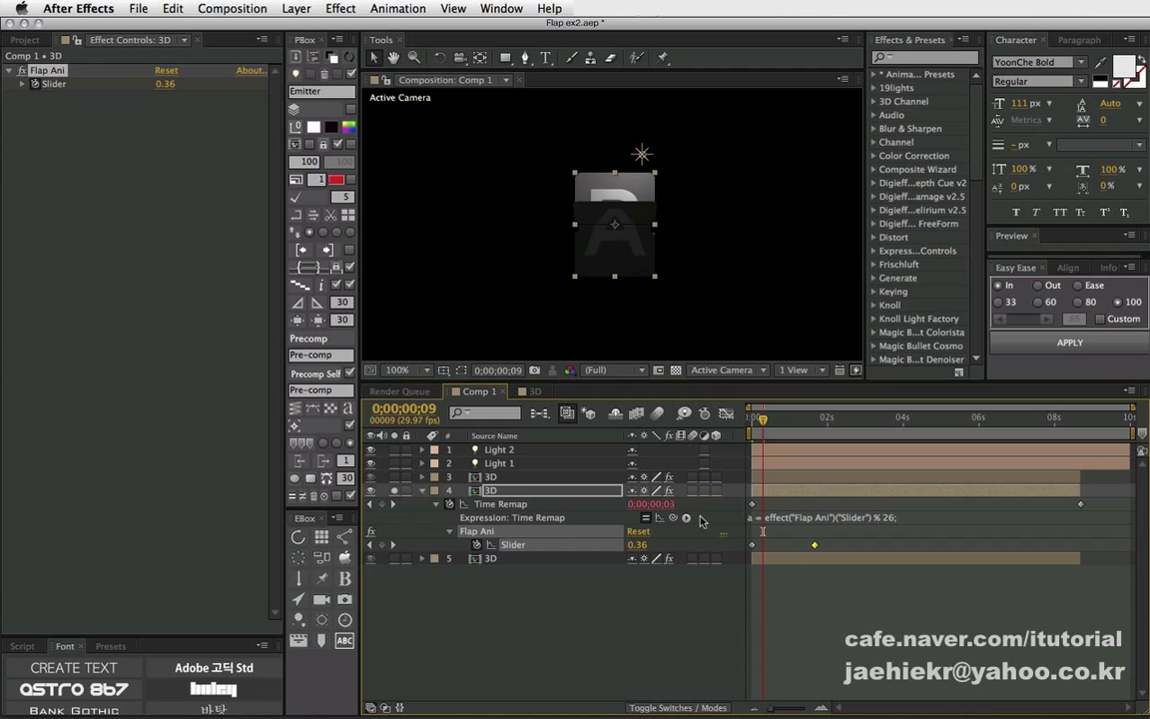
pyautogui.hotkey('alt', 'Left')
pyautogui.hotkey('alt', 'Left')
pyautogui.hotkey('alt', 'Left')
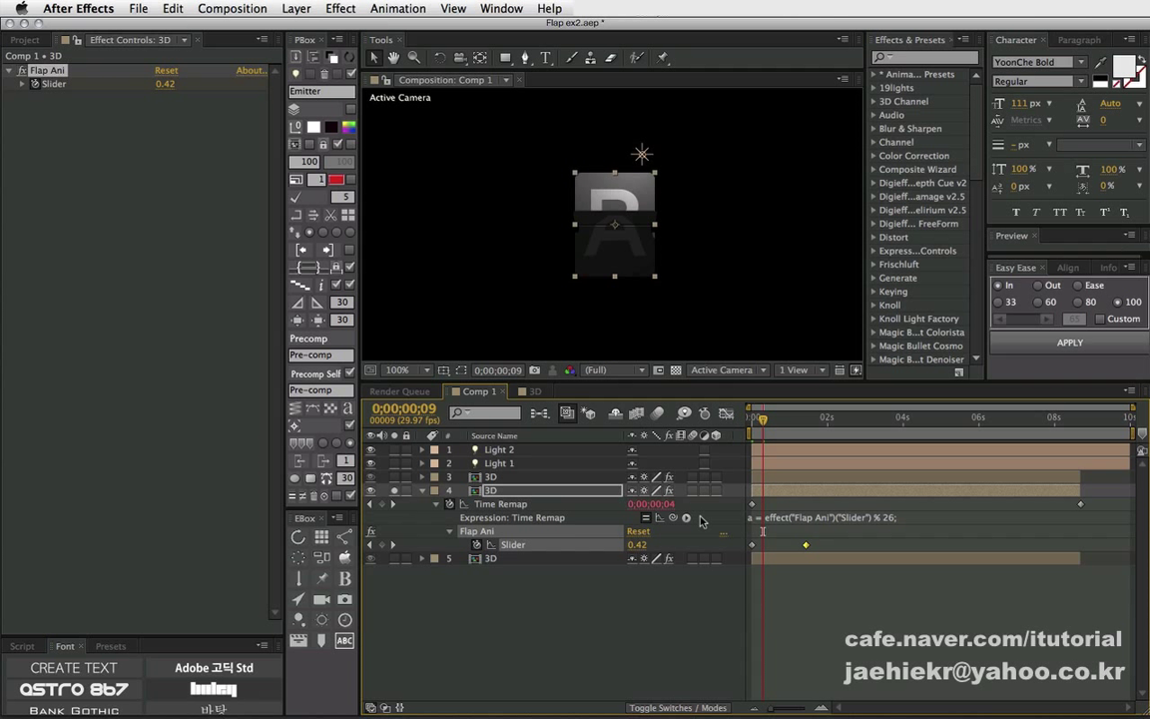
pyautogui.hotkey('alt', 'Right')
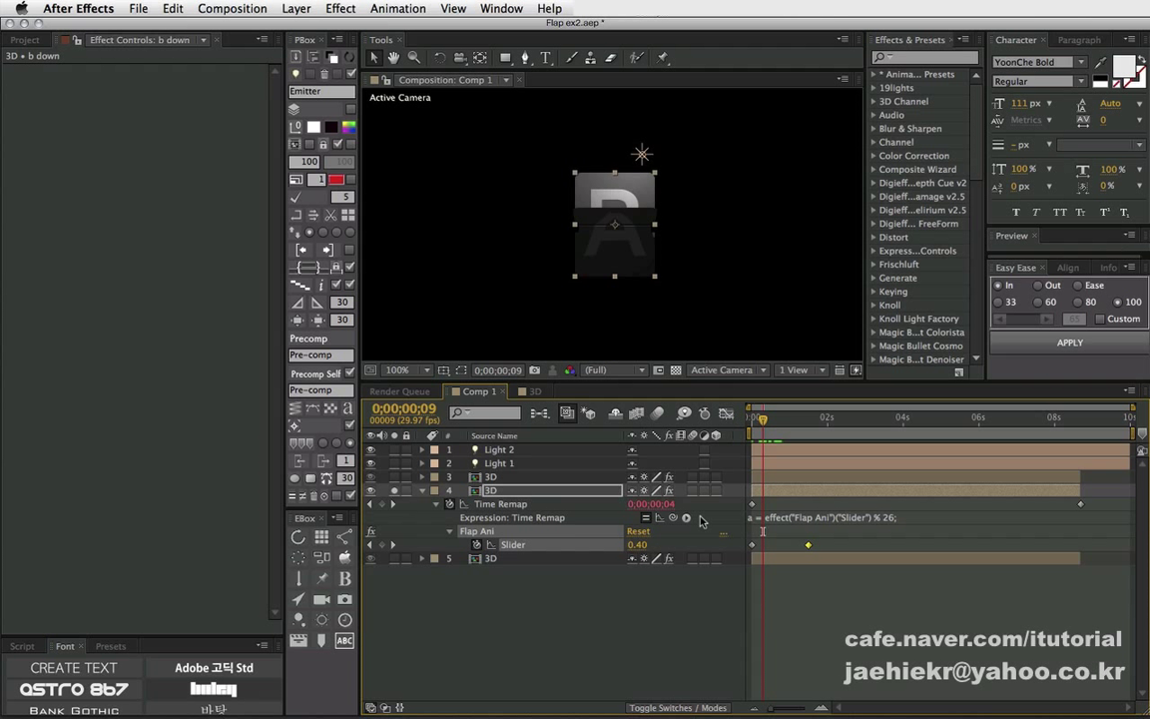
pyautogui.press('space')
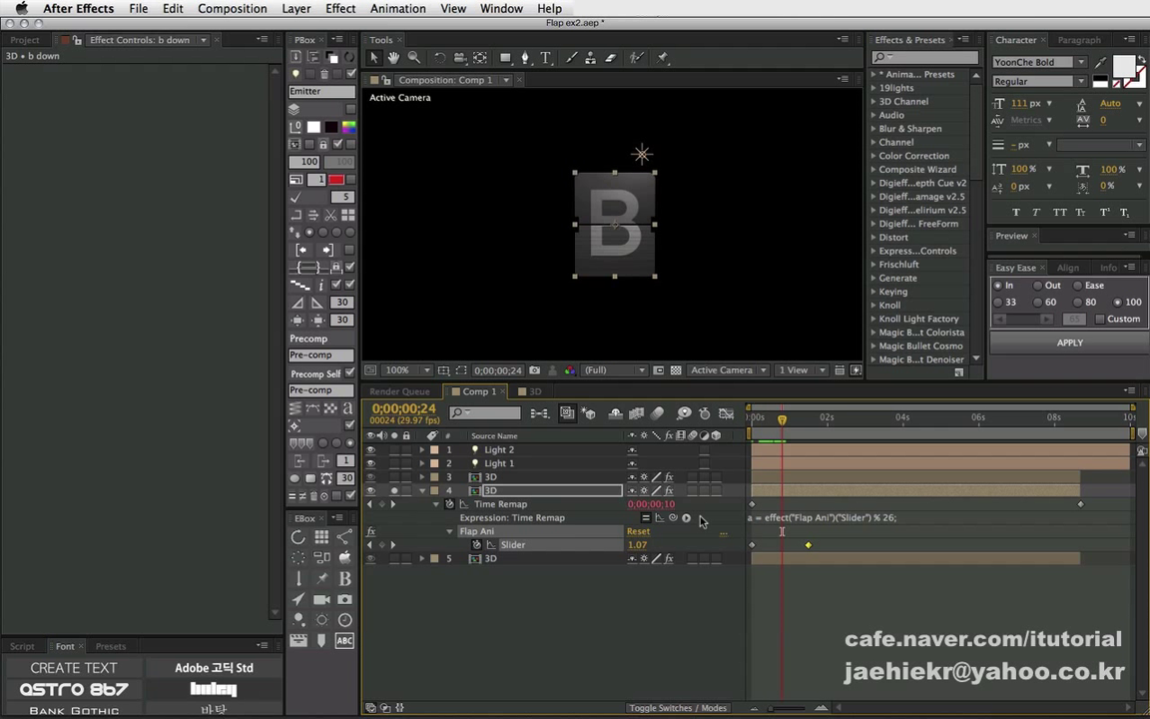
pyautogui.click(535, 392)
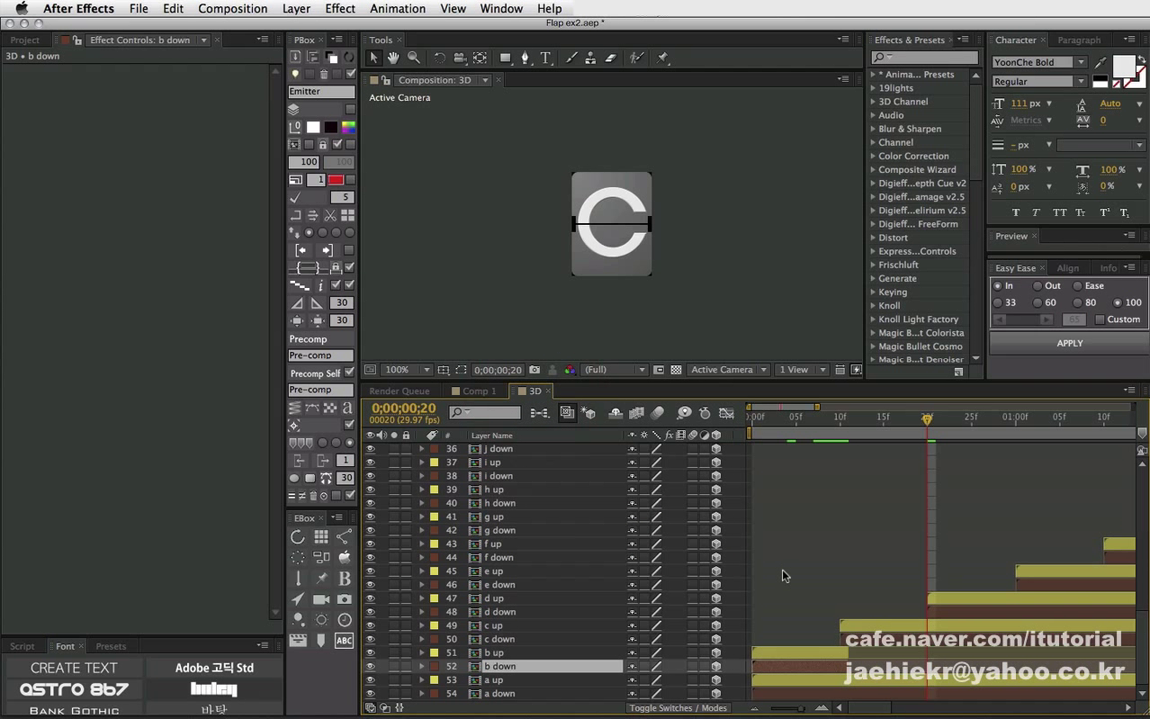
pyautogui.click(842, 418)
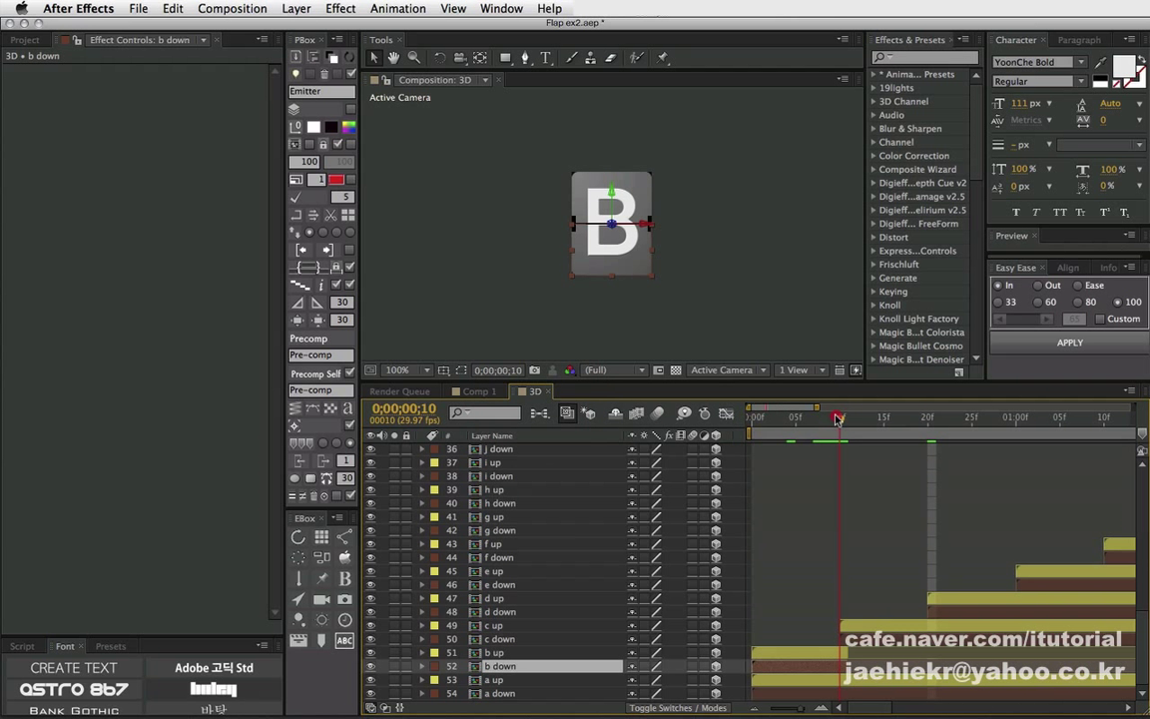
pyautogui.click(839, 417)
pyautogui.press('pageup')
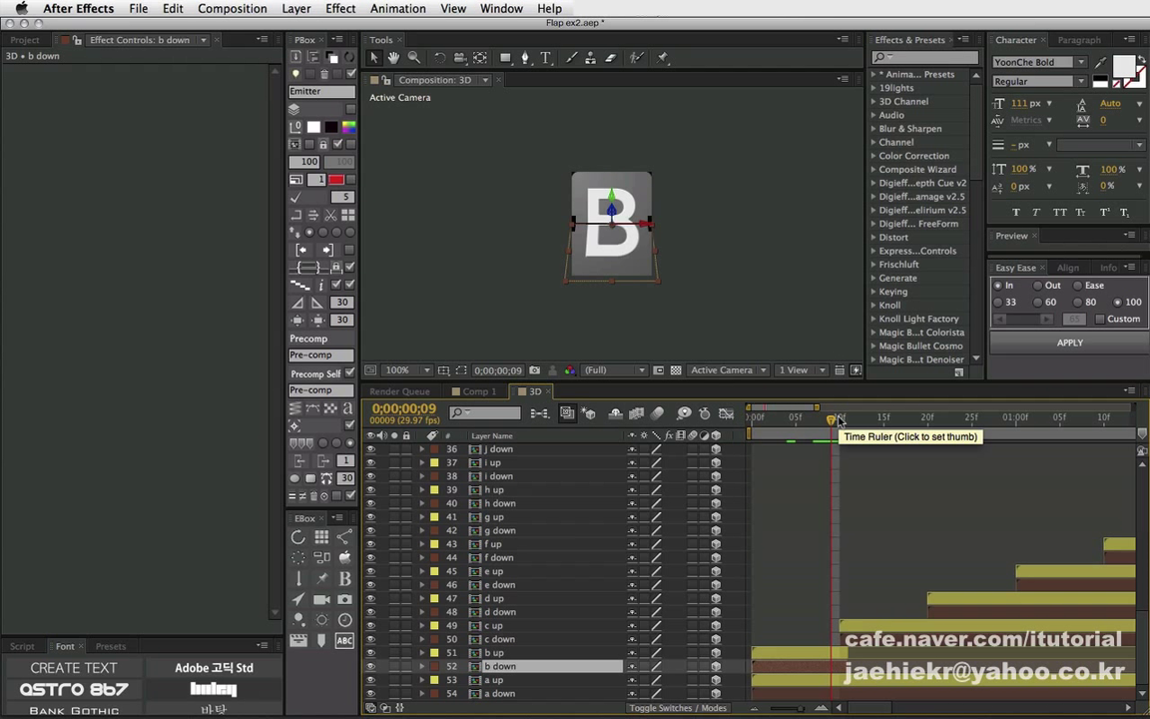
pyautogui.keyDown('shift'); pyautogui.click(527, 655); pyautogui.keyUp('shift')
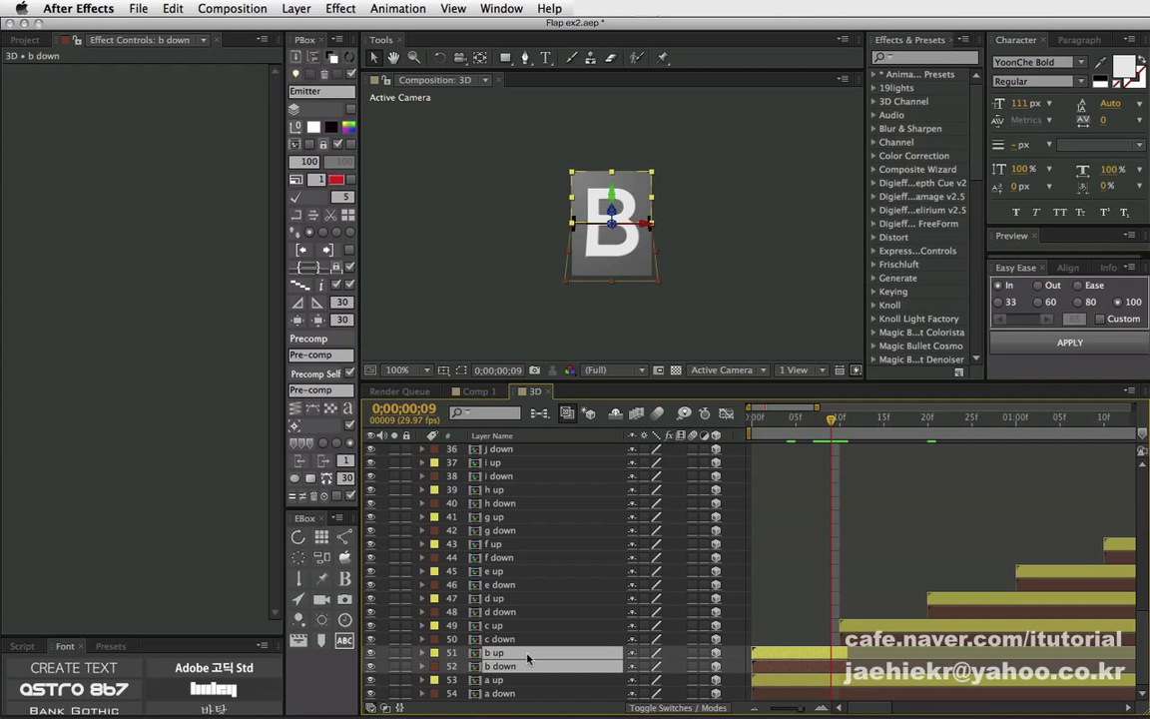
pyautogui.click(479, 390)
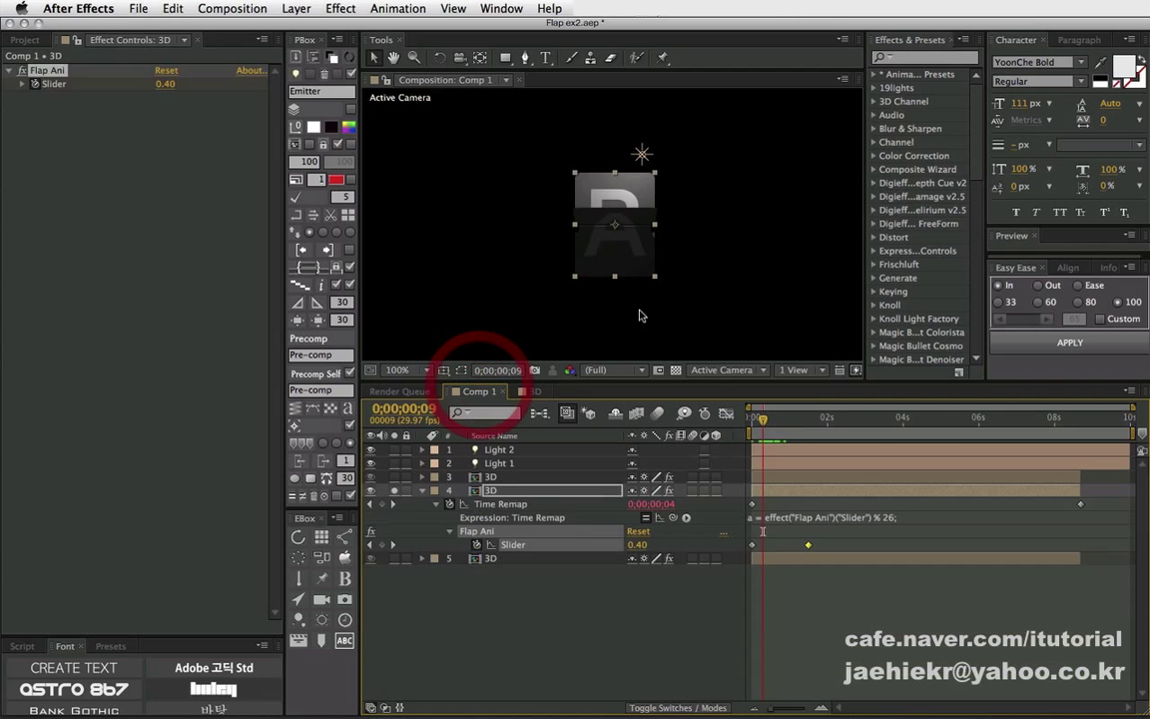
pyautogui.click(762, 417)
pyautogui.press('space')
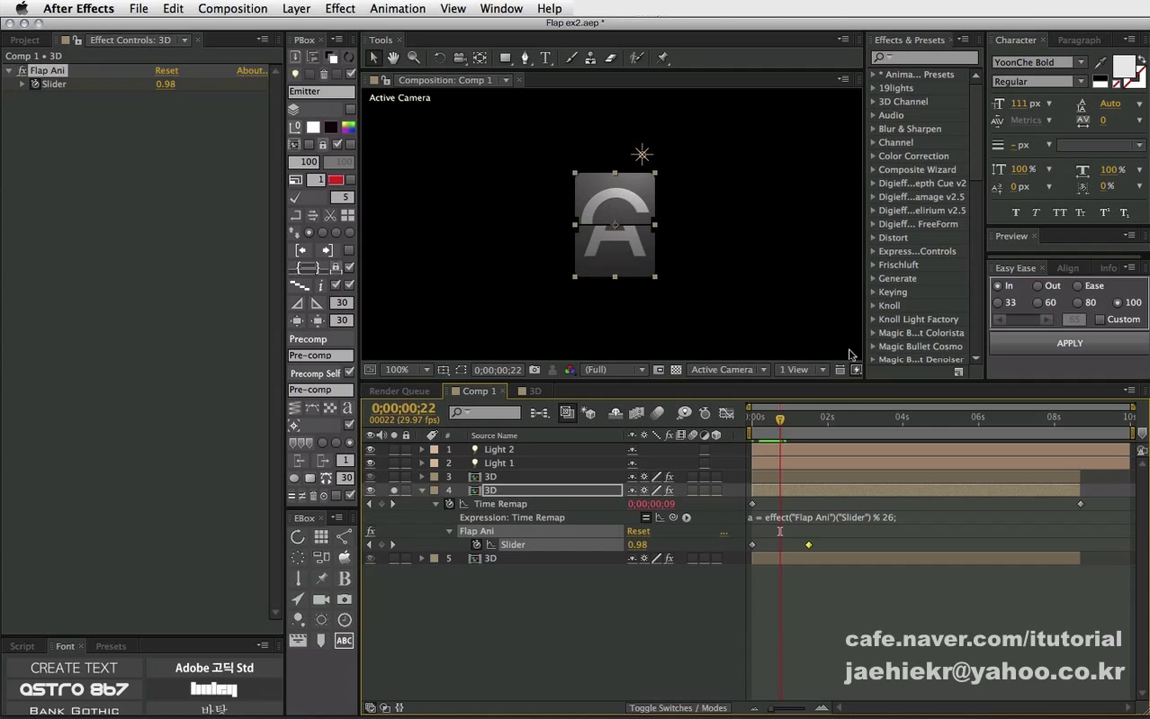
pyautogui.press('pageup')
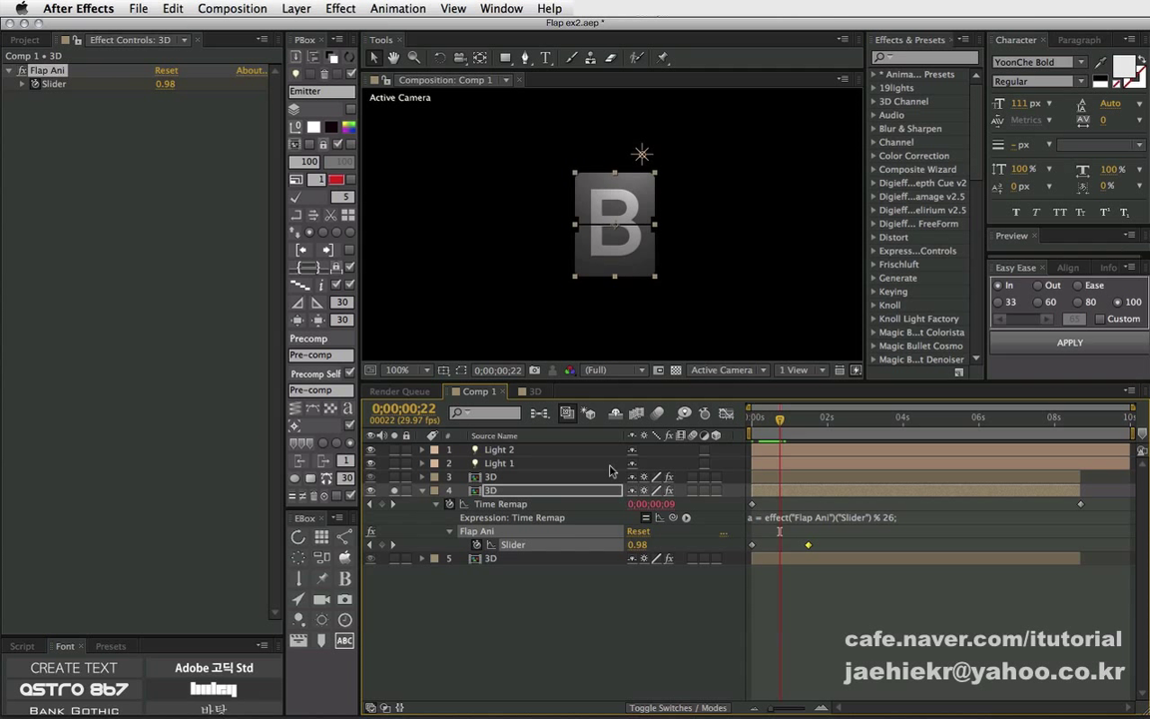
pyautogui.click(533, 392)
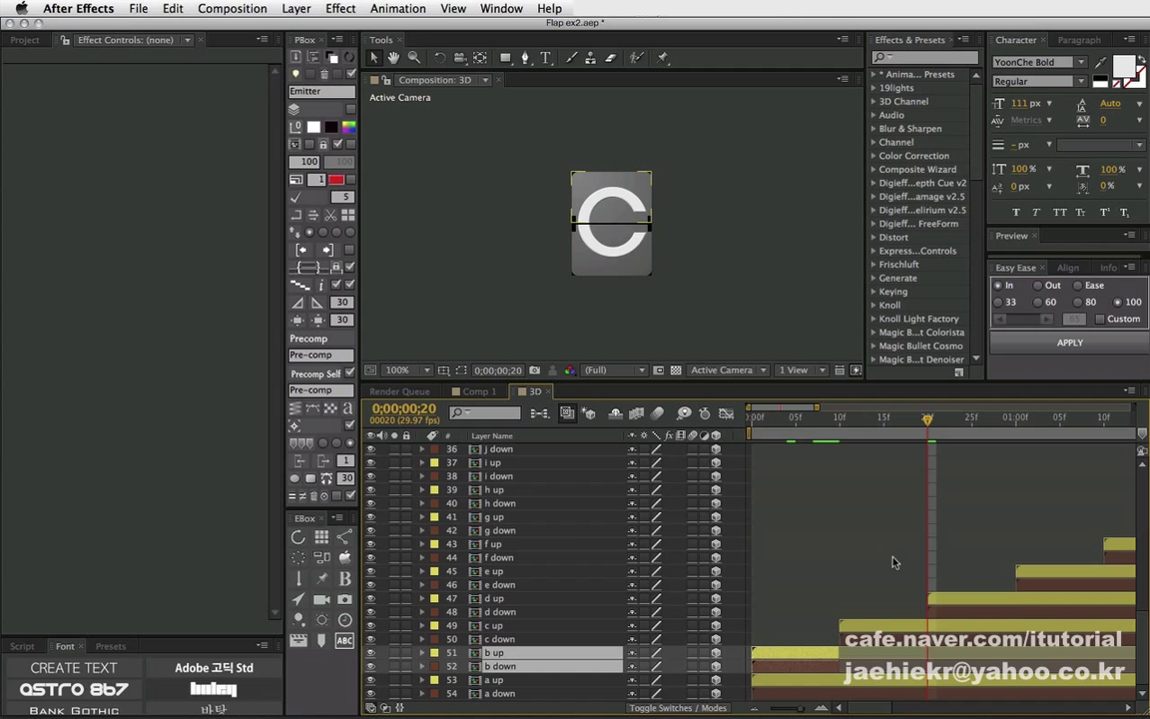
pyautogui.moveTo(928, 417); pyautogui.dragTo(842, 417)
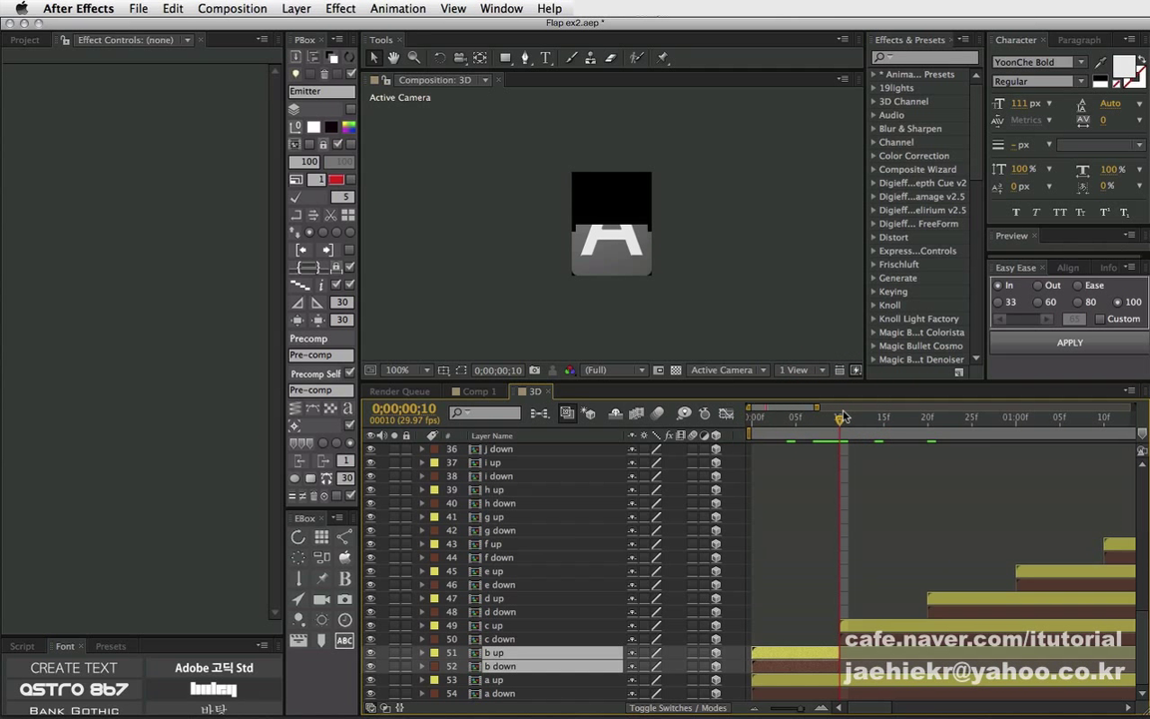
pyautogui.press('pageup')
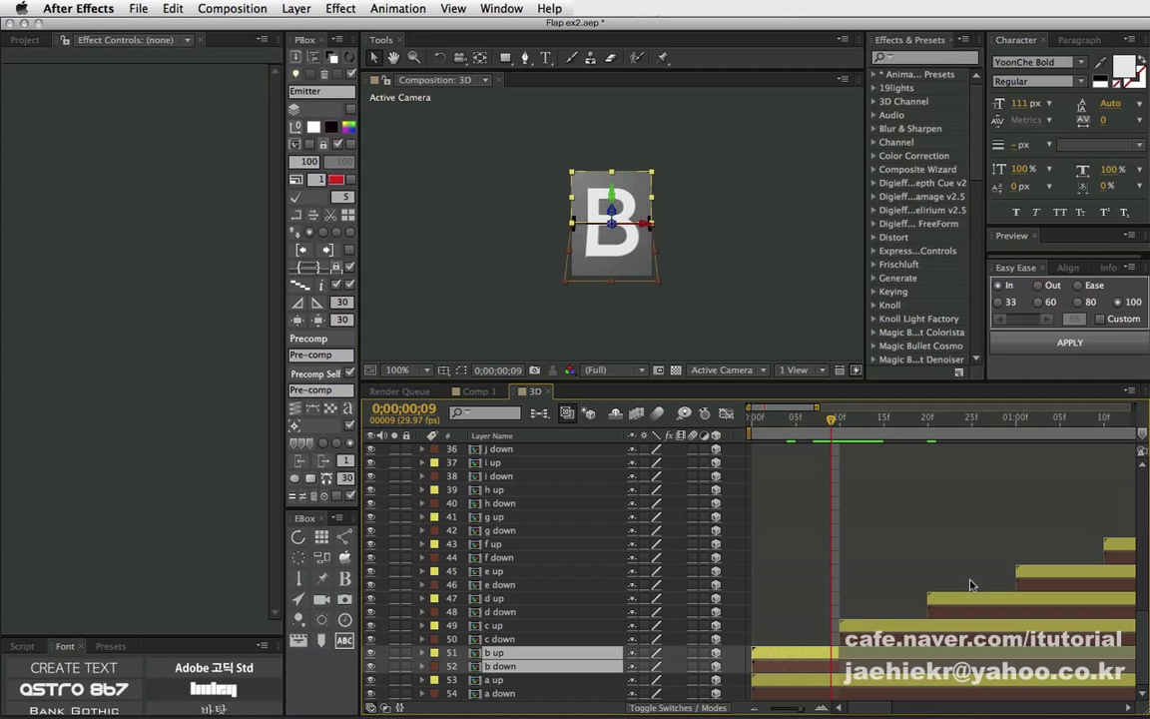
# Trim c up and d up to end at their flip frames, ten frames apart, then return to Comp 1.
pyautogui.hotkey('shift', 'pagedown')
pyautogui.click(499, 625)
pyautogui.keyDown('shift'); pyautogui.click(526, 639); pyautogui.keyUp('shift')
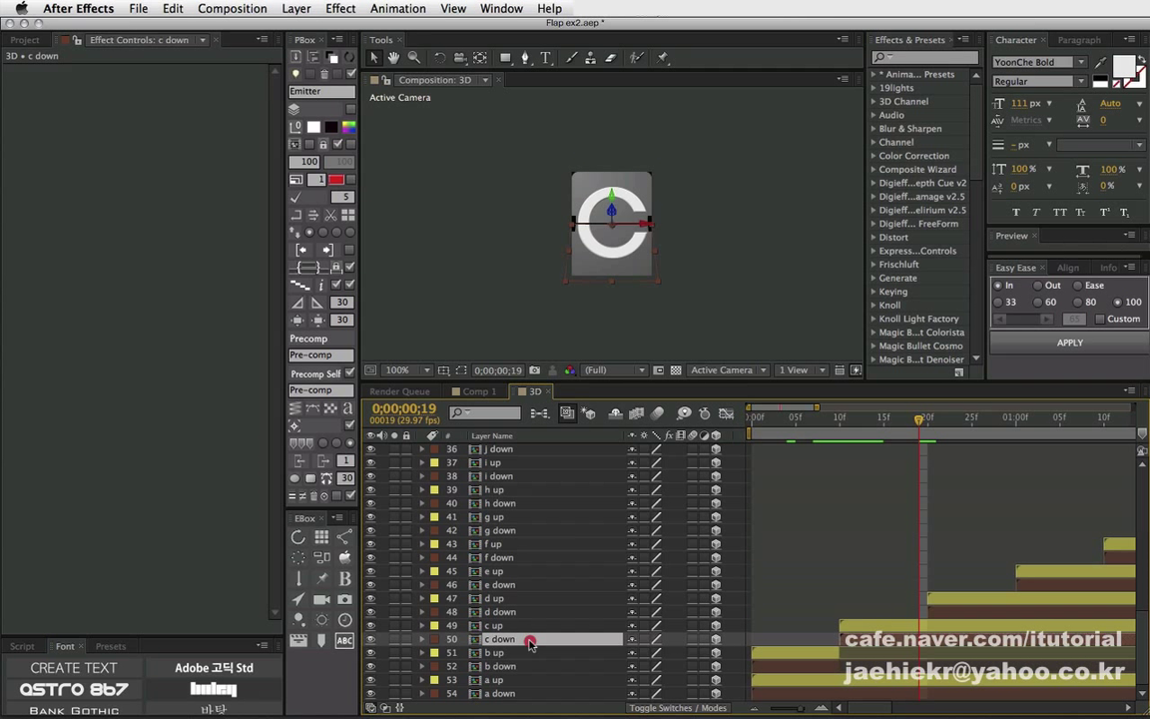
pyautogui.hotkey('alt', ']')
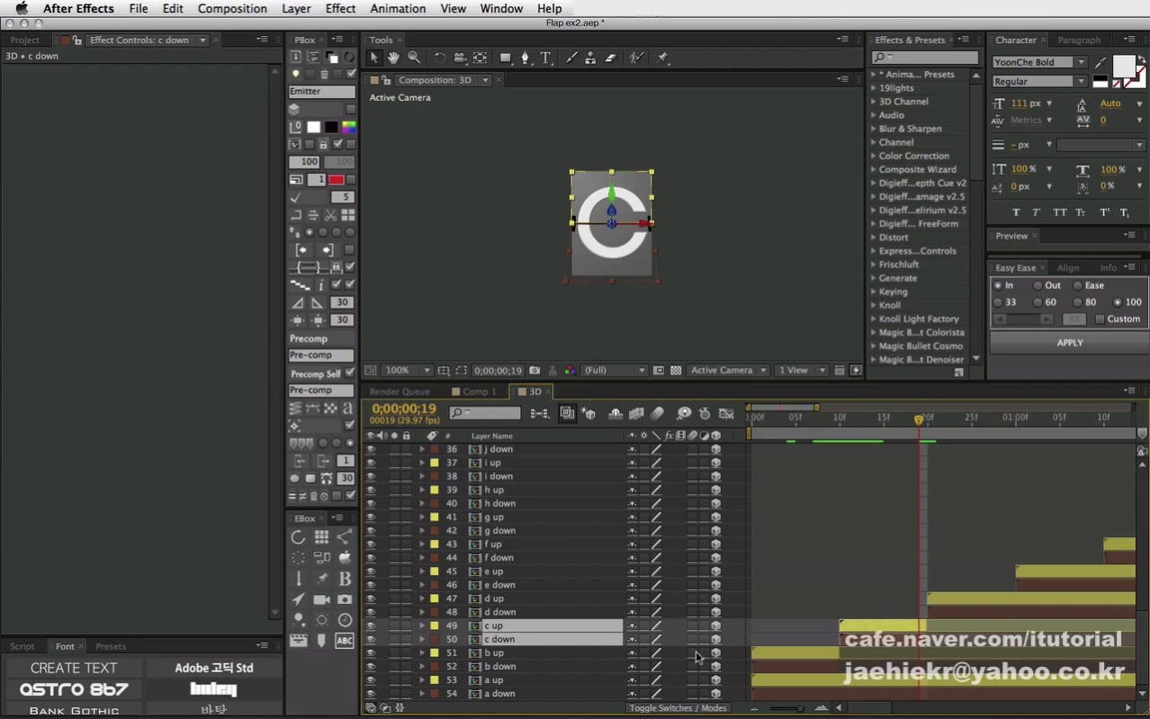
pyautogui.hotkey('shift', 'pagedown')
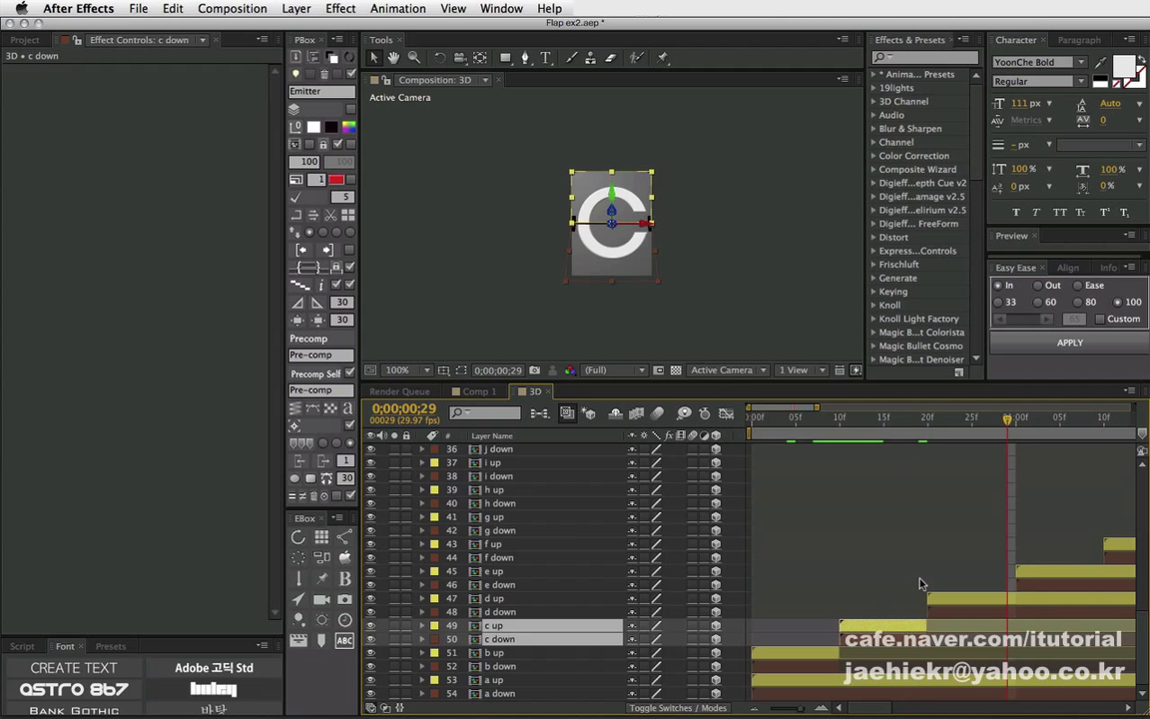
pyautogui.click(541, 599)
pyautogui.keyDown('shift'); pyautogui.click(540, 613); pyautogui.keyUp('shift')
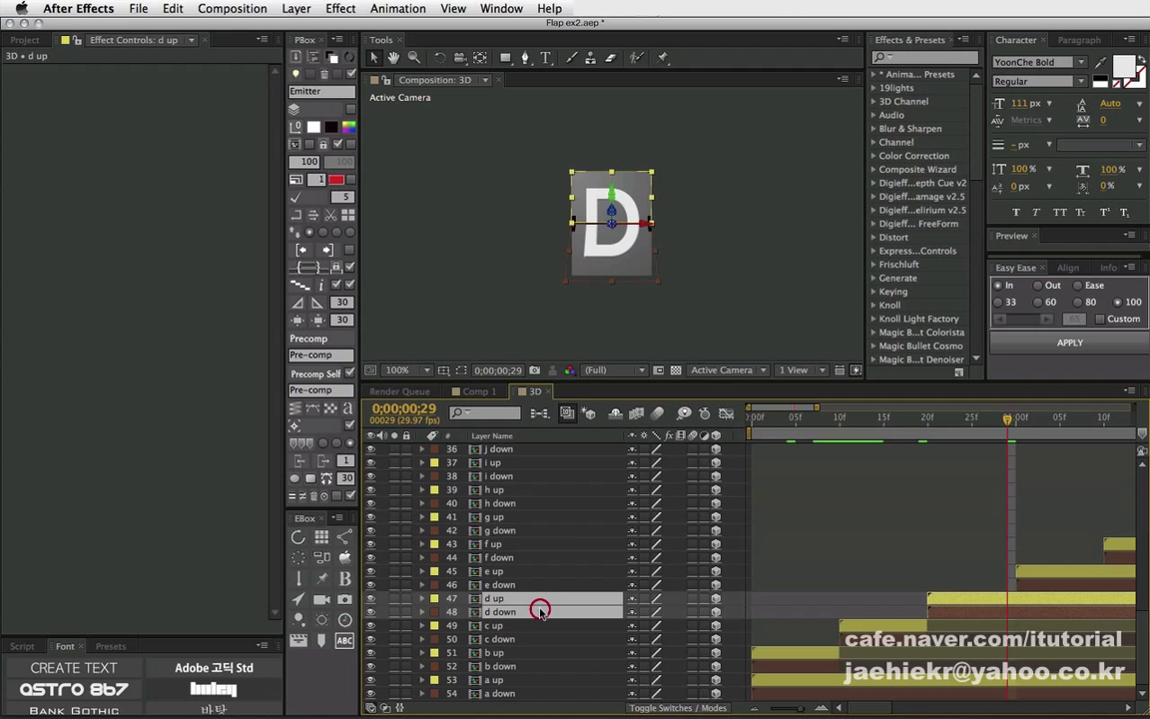
pyautogui.hotkey('alt', ']')
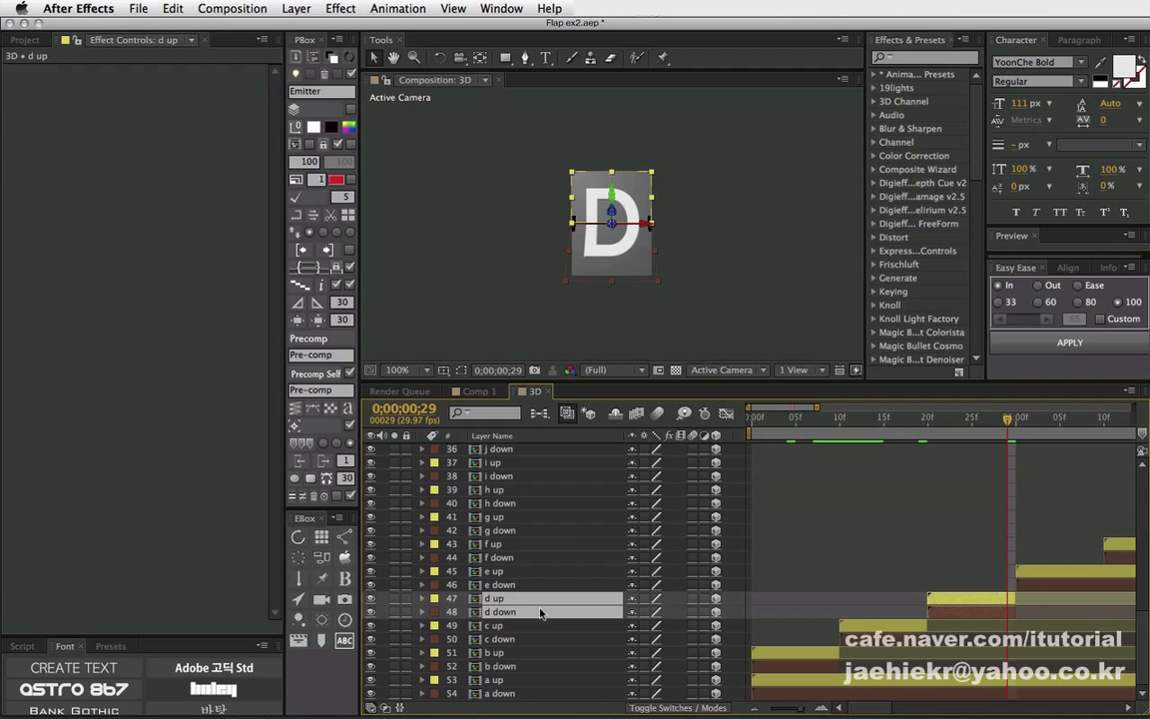
pyautogui.click(477, 391)
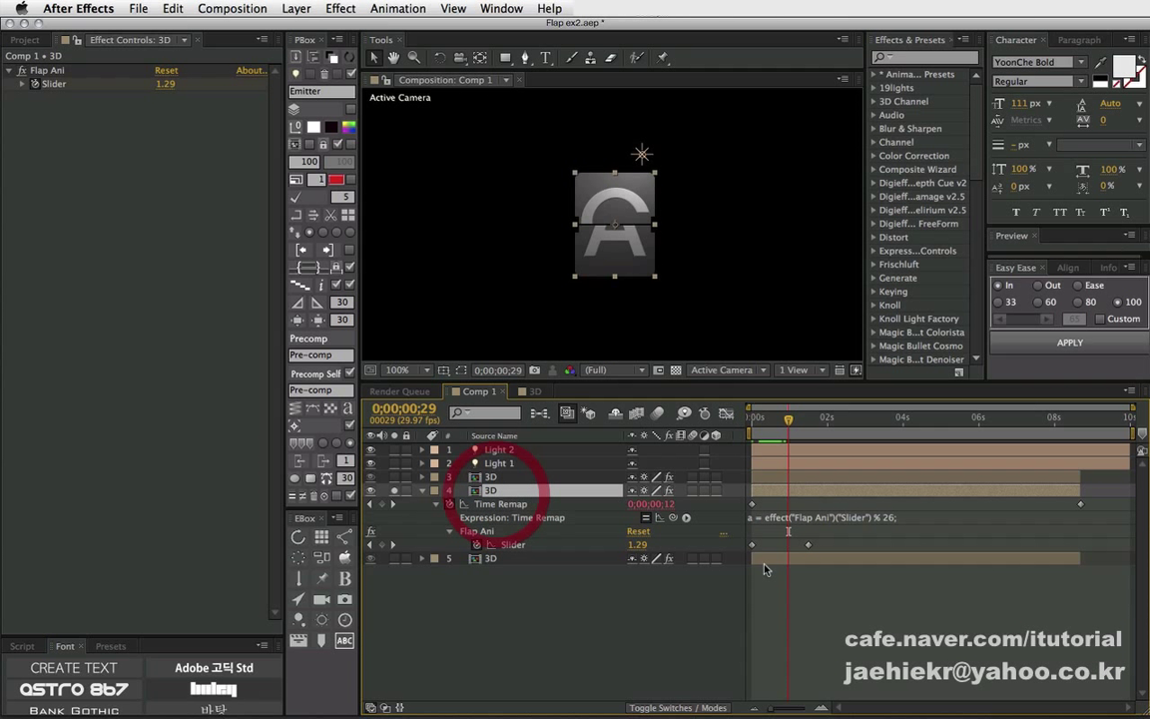
# Delete the extra 3D card layer from Comp 1.
pyautogui.press('Delete')
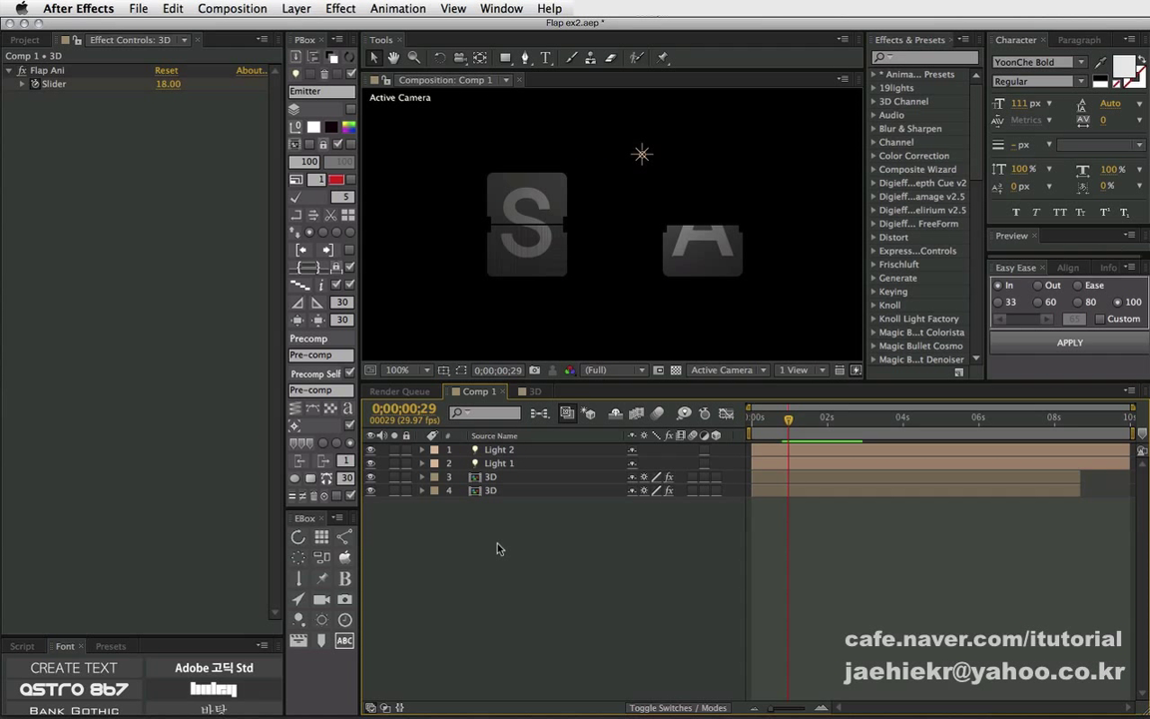
pyautogui.click(487, 479)
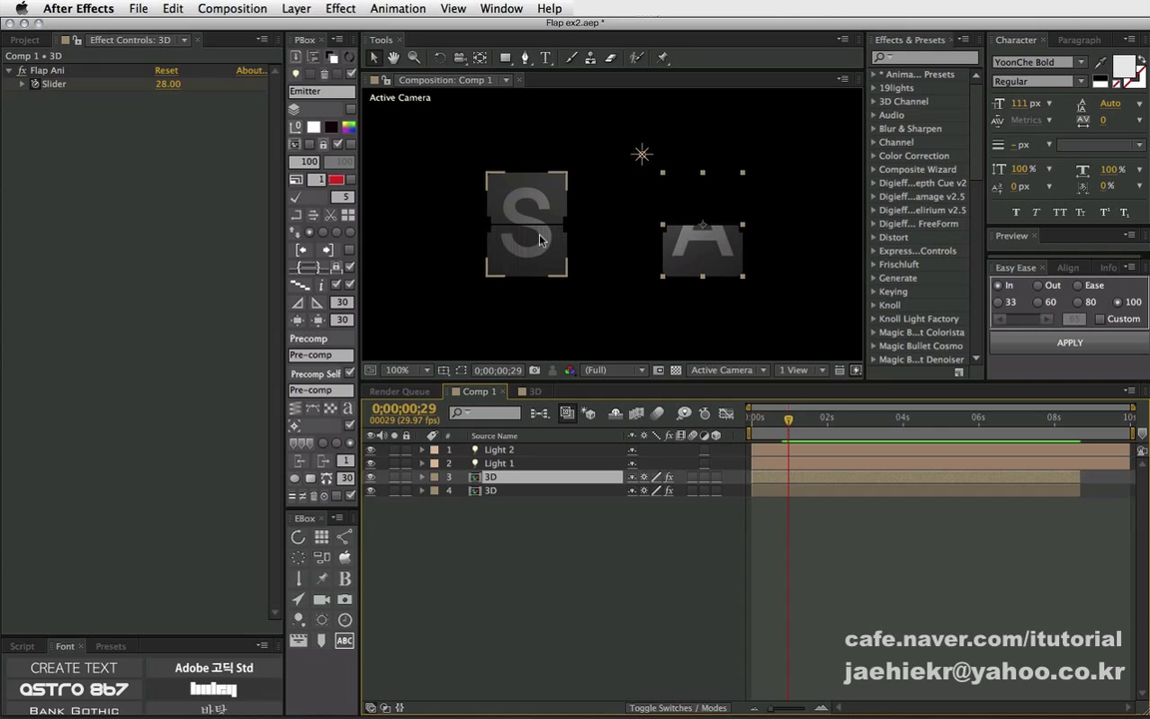
pyautogui.click(642, 154)
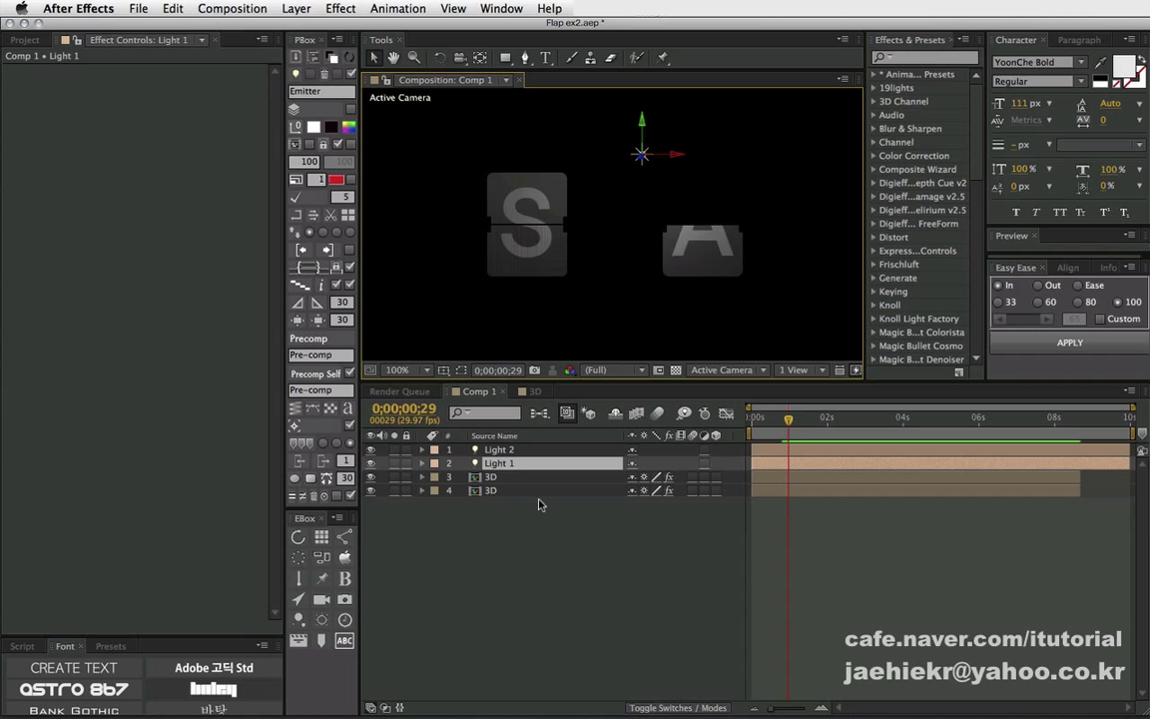
pyautogui.press('Return')
# Turn on Casts Shadows for Light 1 and check the card mid-flip at frame 16.
pyautogui.doubleClick(507, 464)
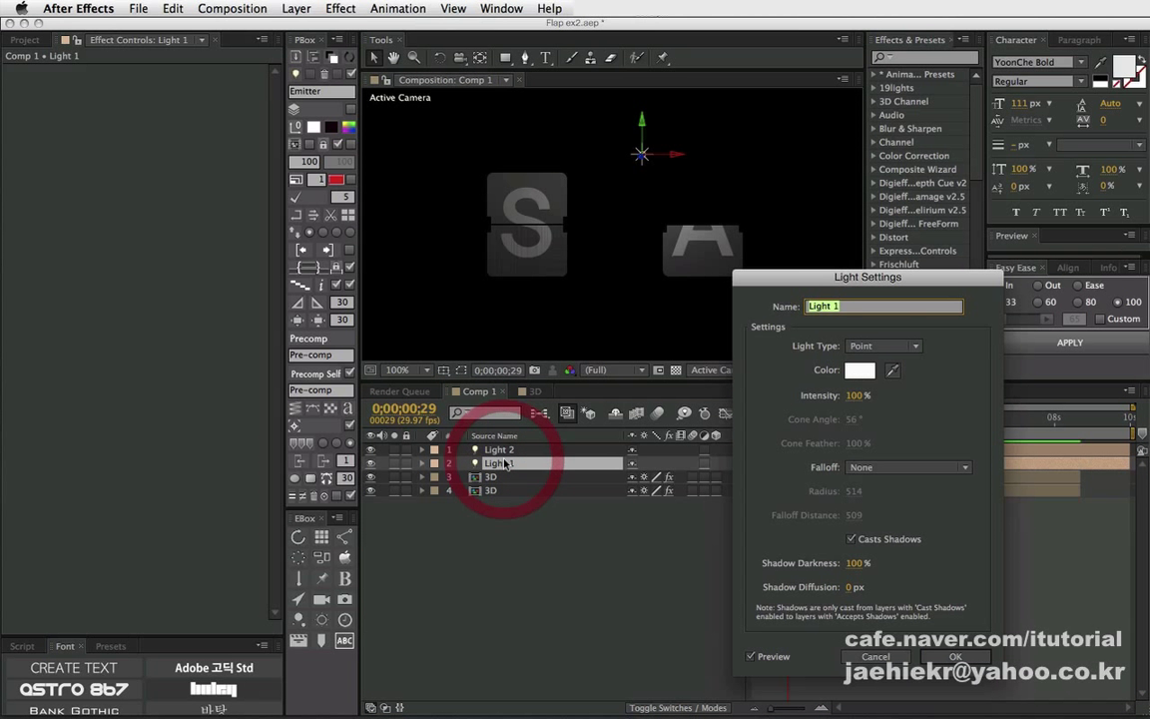
pyautogui.click(854, 541)
pyautogui.press('Return')
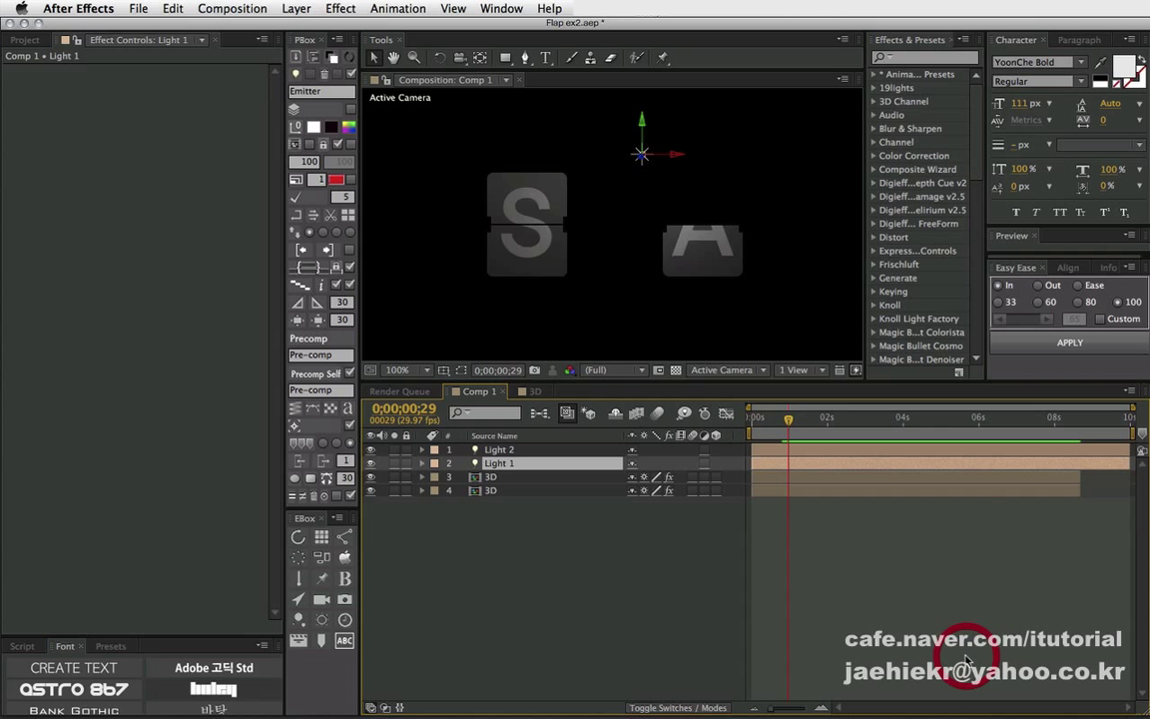
pyautogui.moveTo(788, 421); pyautogui.dragTo(773, 421)
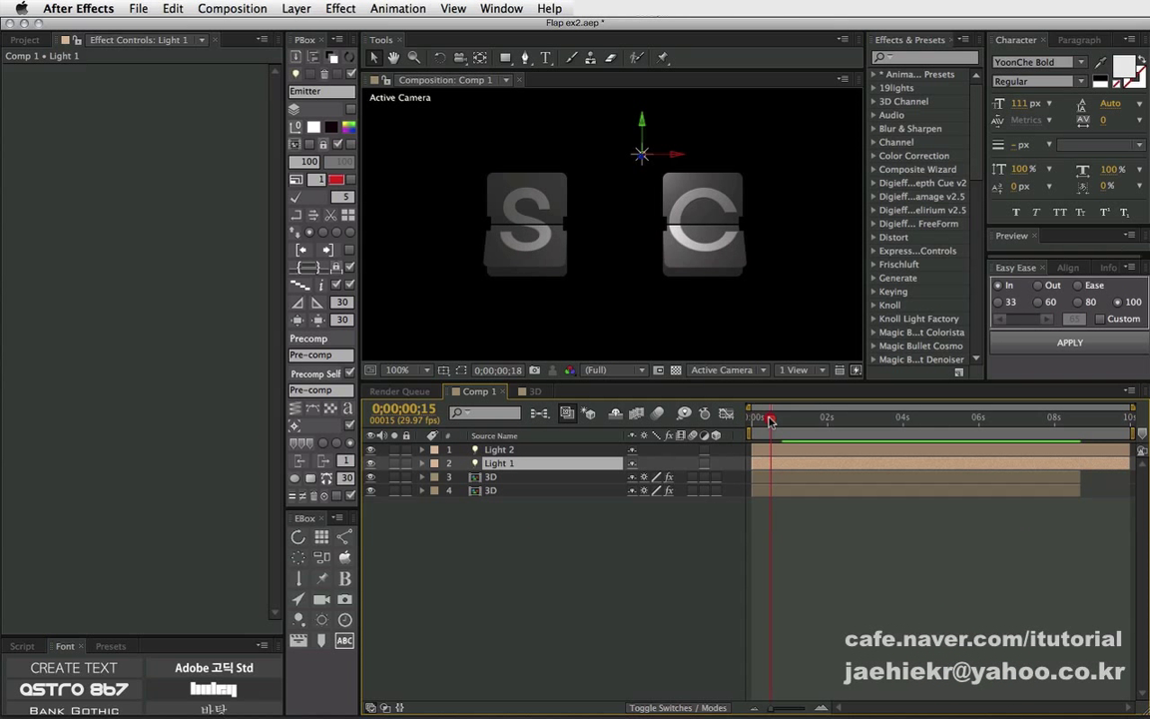
pyautogui.click(490, 477)
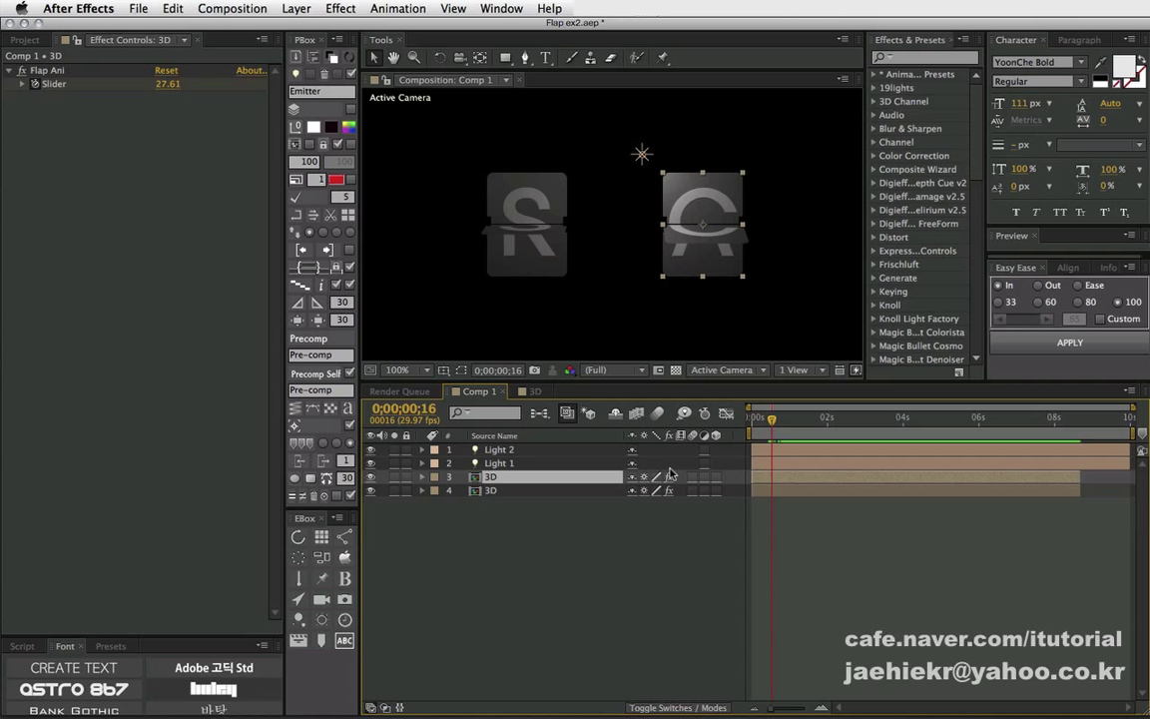
# Enable the Motion Blur switch on every letter layer inside the 3D precomp.
pyautogui.click(657, 414)
pyautogui.doubleClick(495, 479)
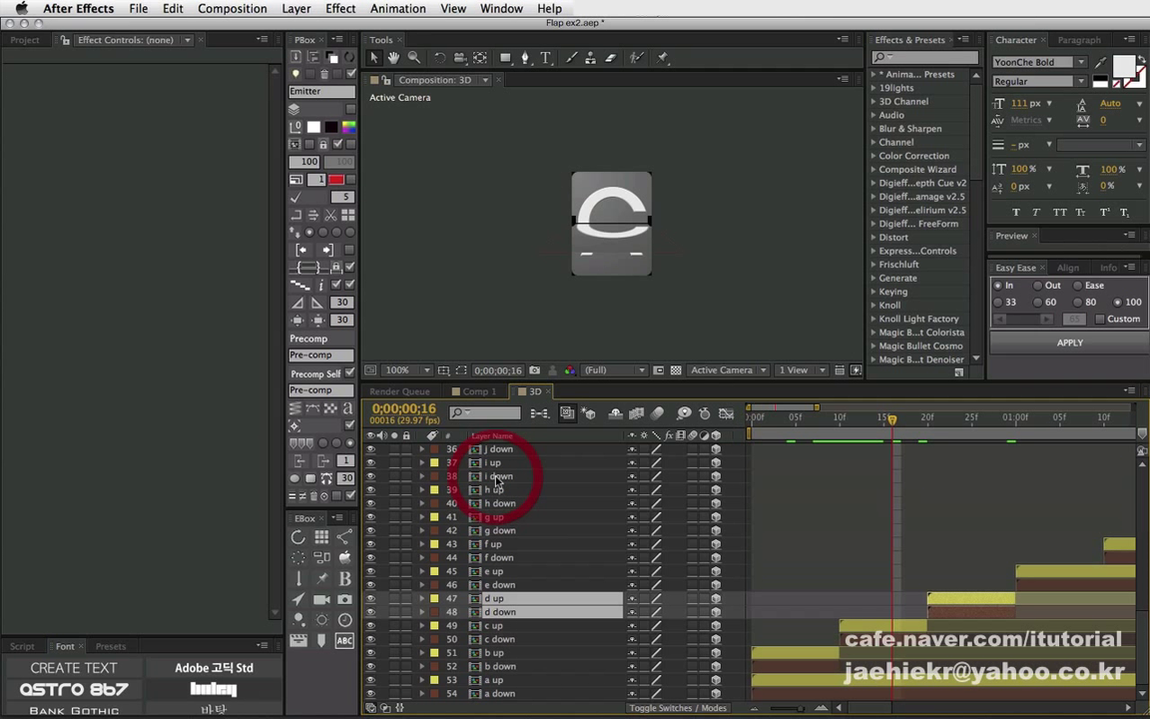
pyautogui.scroll(10, 524, 541)
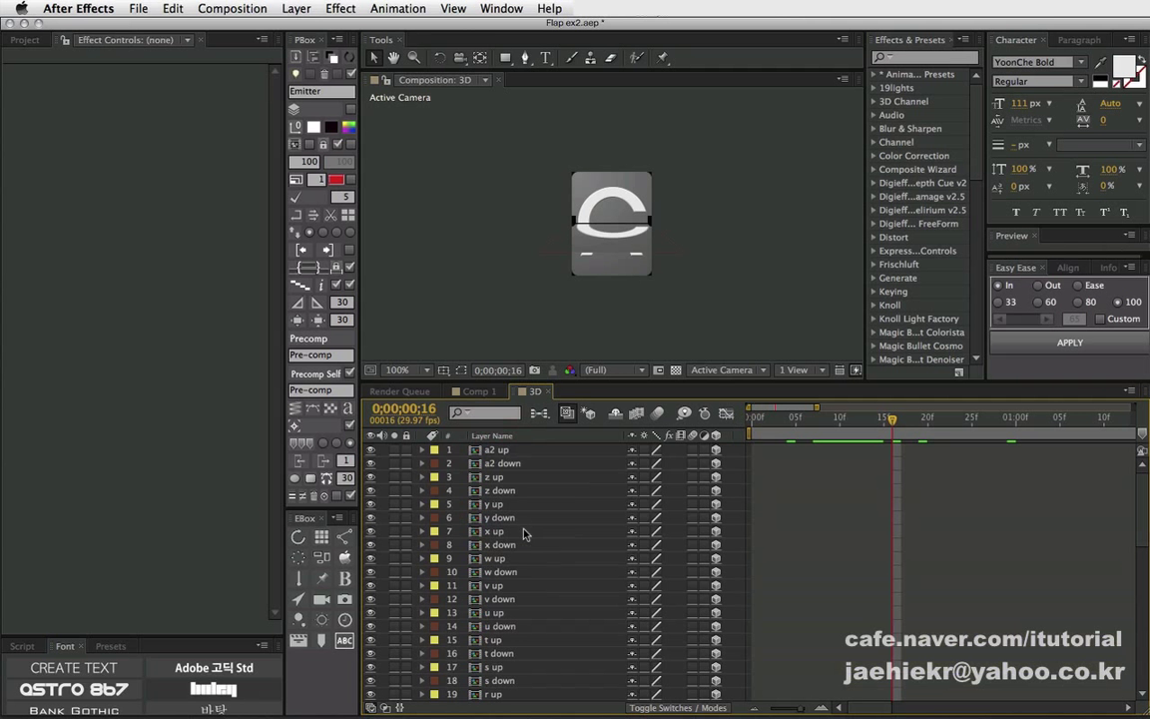
pyautogui.click(490, 451)
pyautogui.scroll(-10, 518, 507)
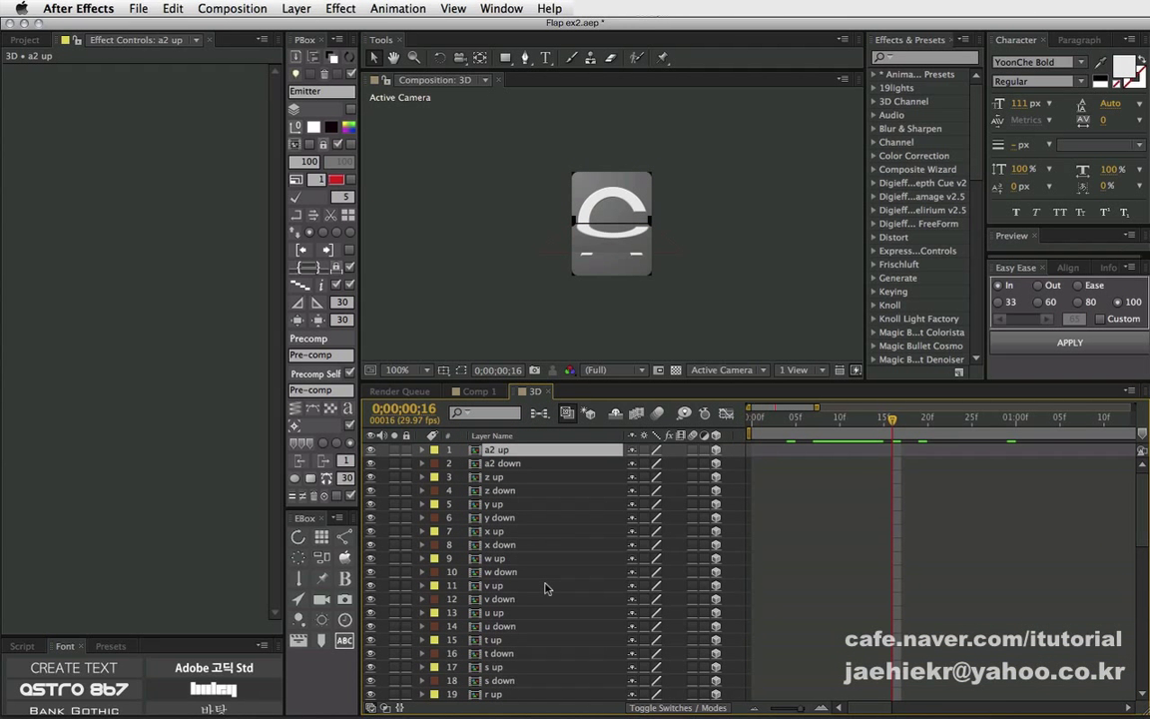
pyautogui.hotkey('ctrl', 'a')
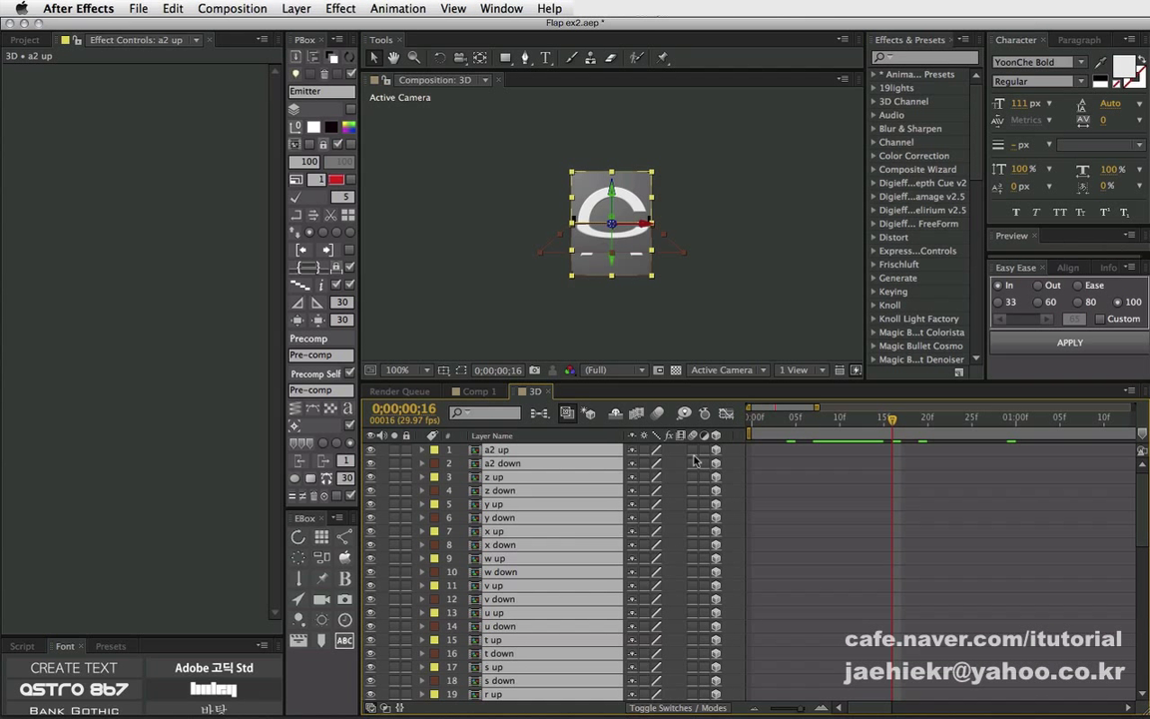
pyautogui.click(694, 459)
pyautogui.click(464, 488)
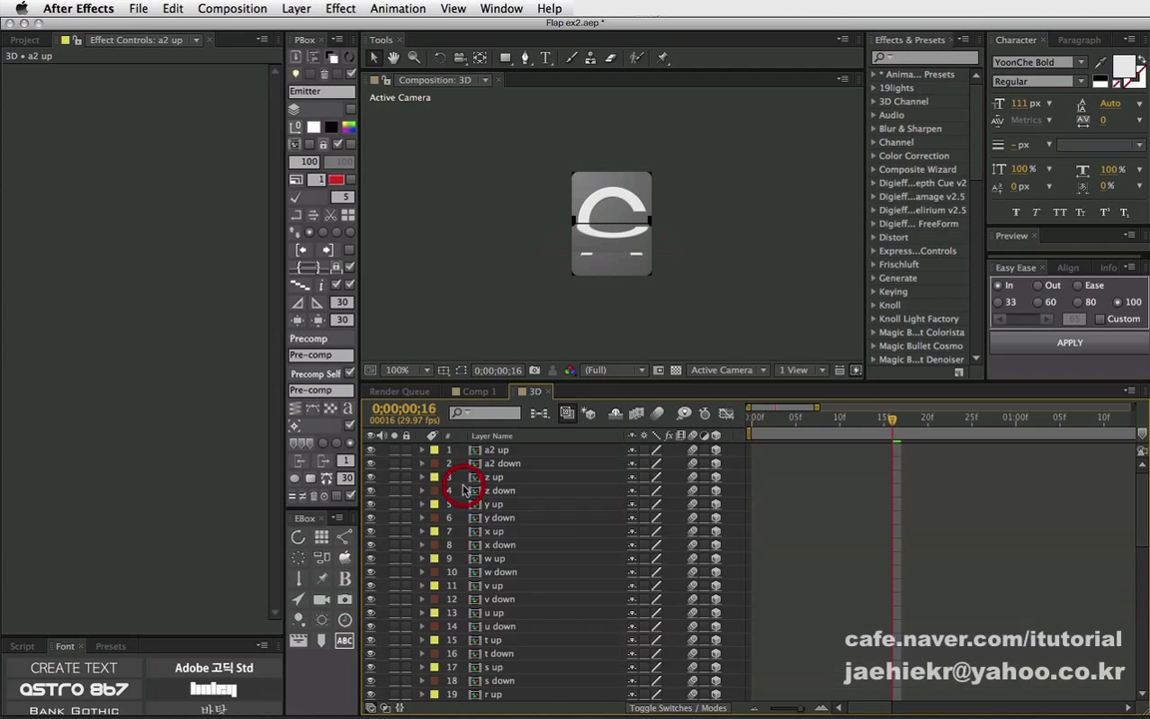
# Enable Comp 1's motion blur preview and check the SA cards at 0;00;01;08.
pyautogui.click(477, 392)
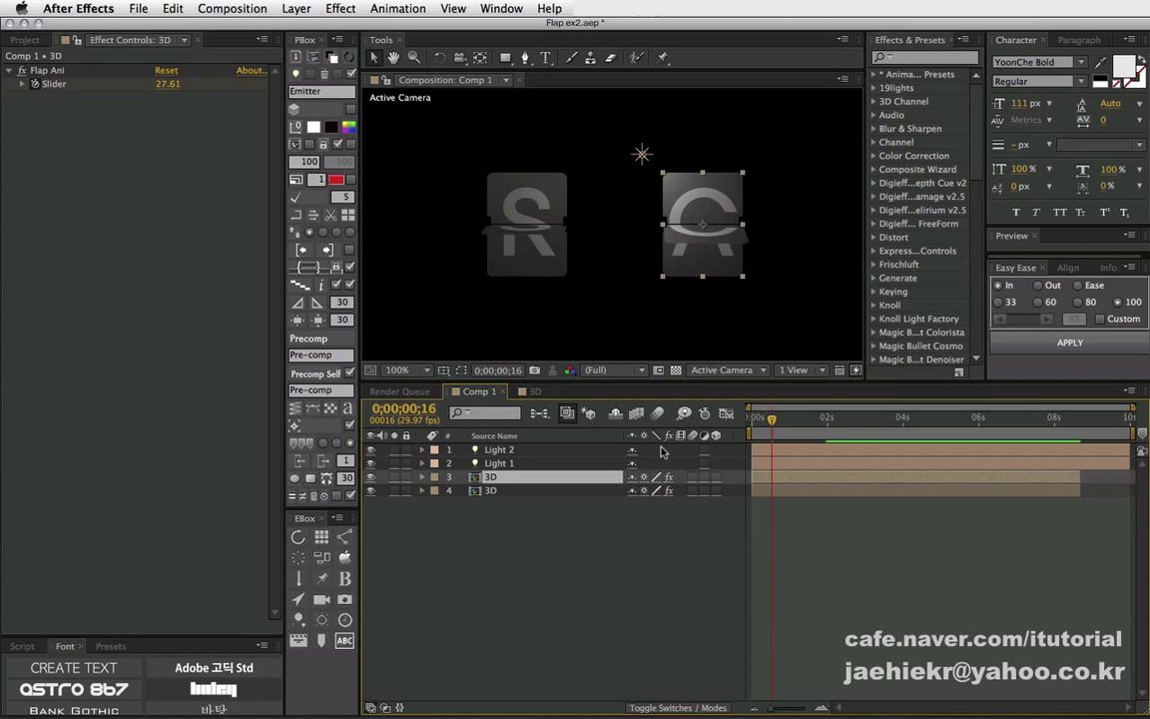
pyautogui.click(657, 412)
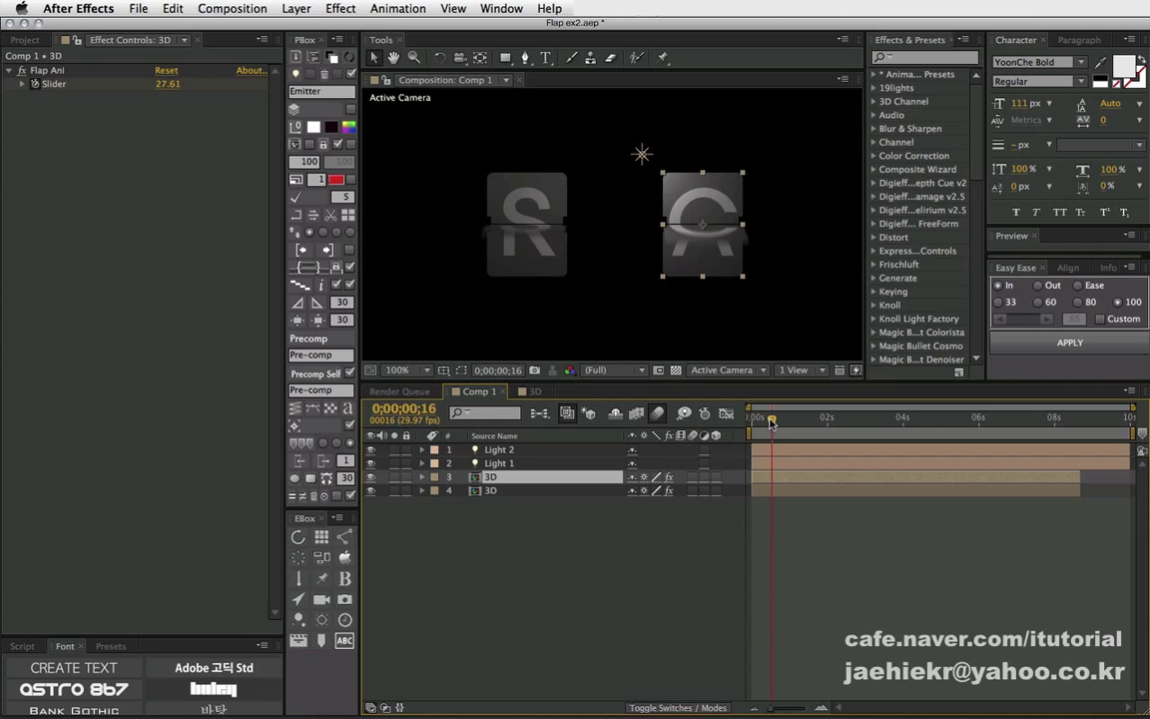
pyautogui.keyDown('shift'); pyautogui.click(497, 491); pyautogui.keyUp('shift')
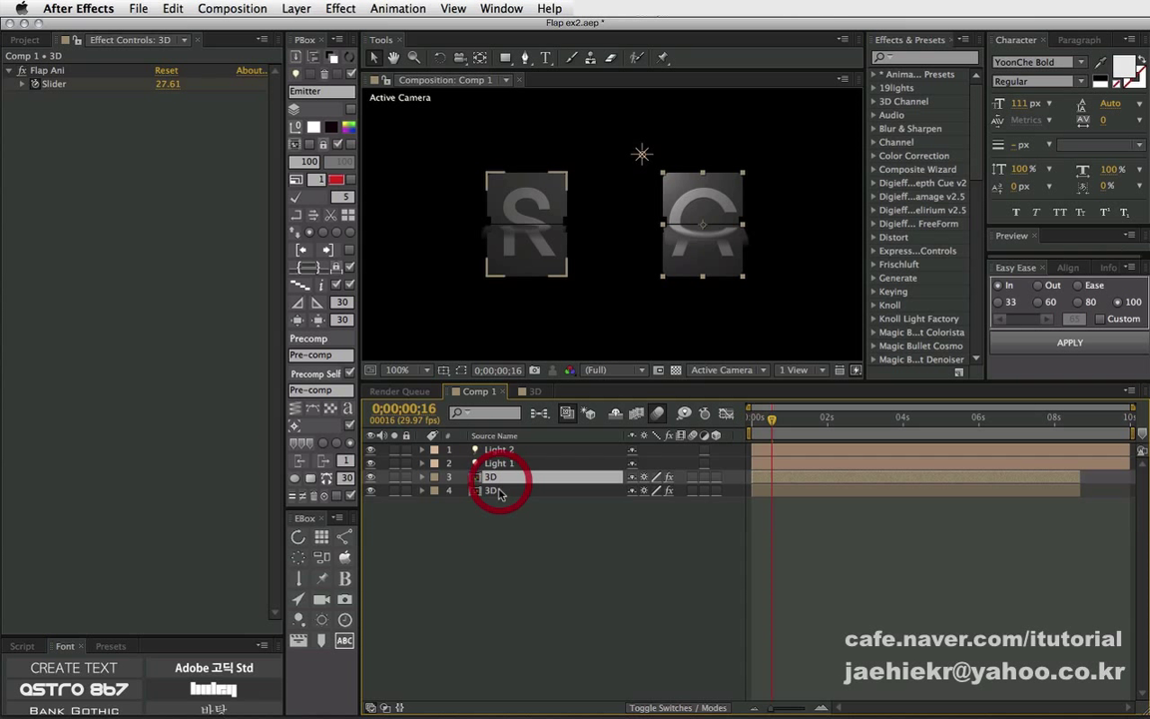
pyautogui.moveTo(774, 423); pyautogui.dragTo(802, 424)
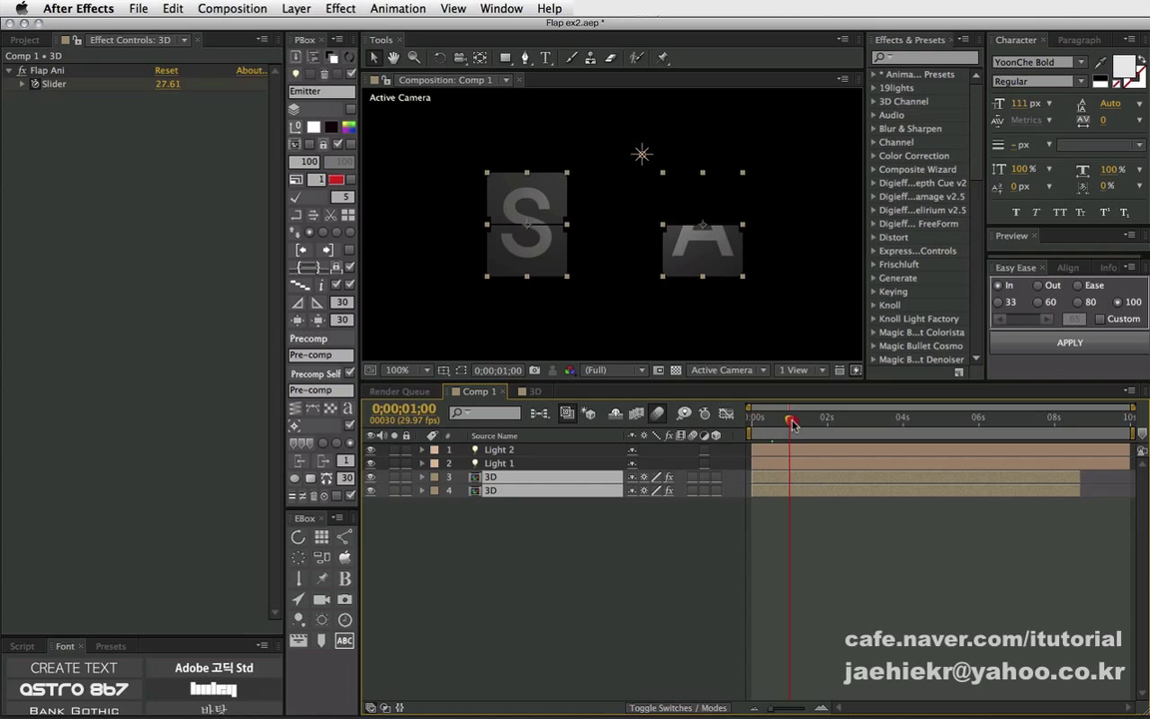
pyautogui.click(575, 566)
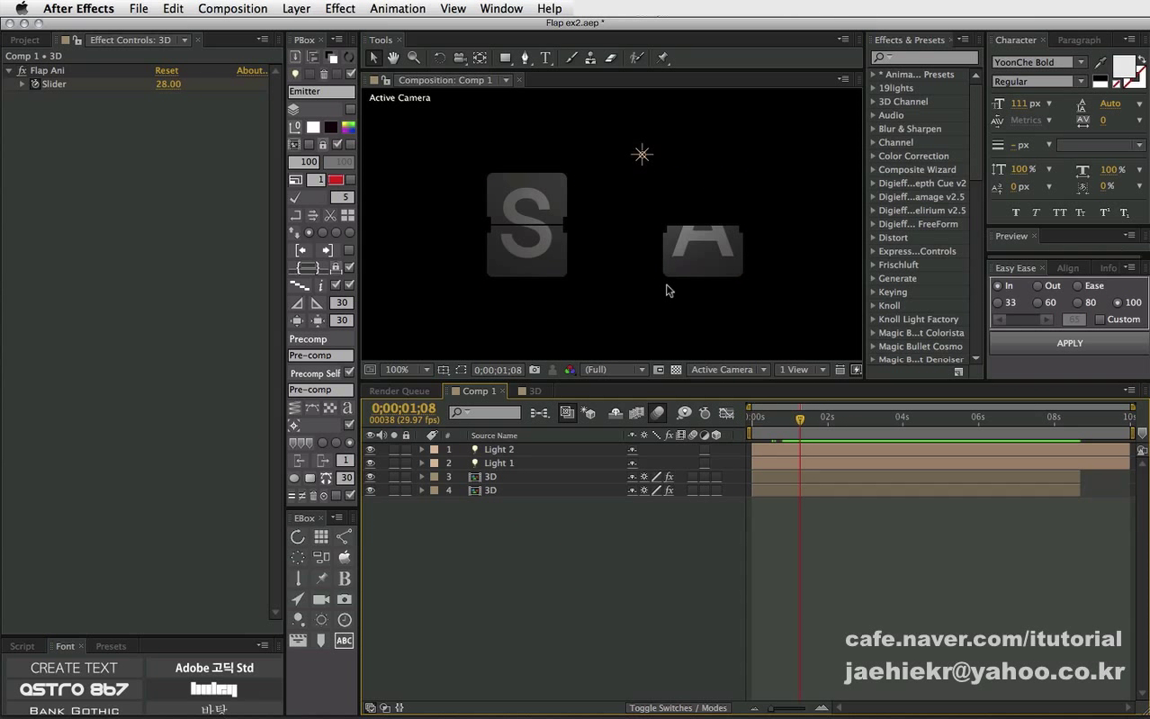
pyautogui.click(492, 490)
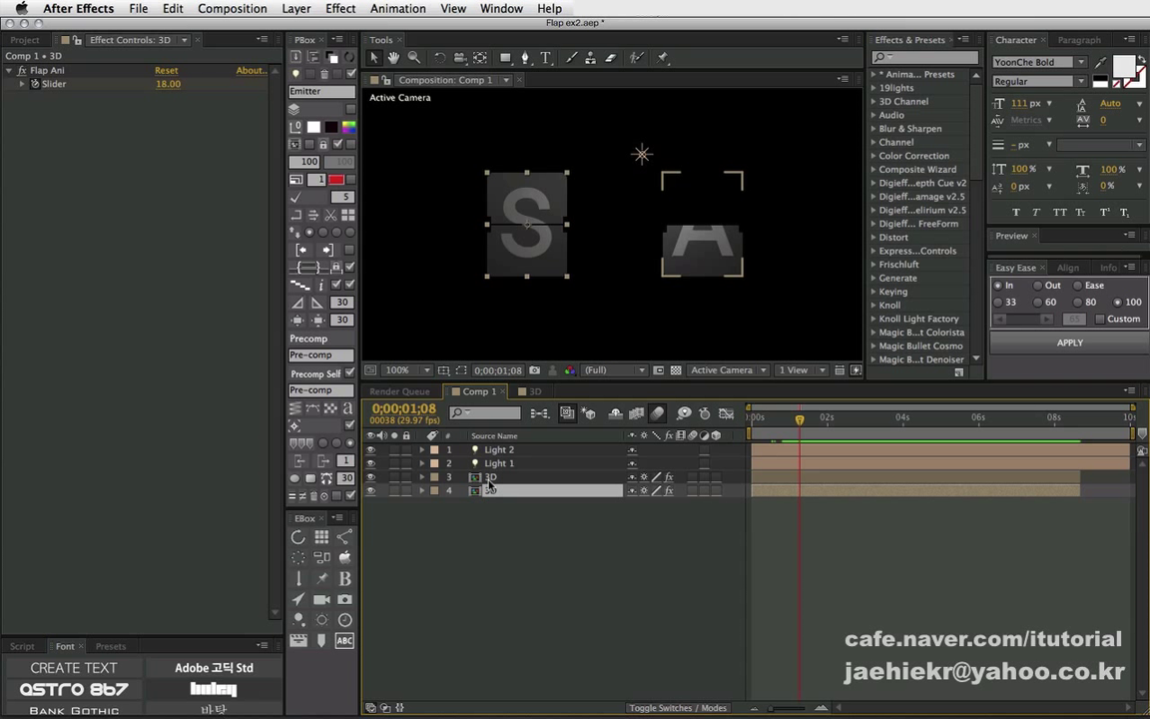
# Delete layer 4 '3D' and scrub back to 0;00;00;00, where the remaining card reads E.
pyautogui.click(479, 490)
pyautogui.press('Delete')
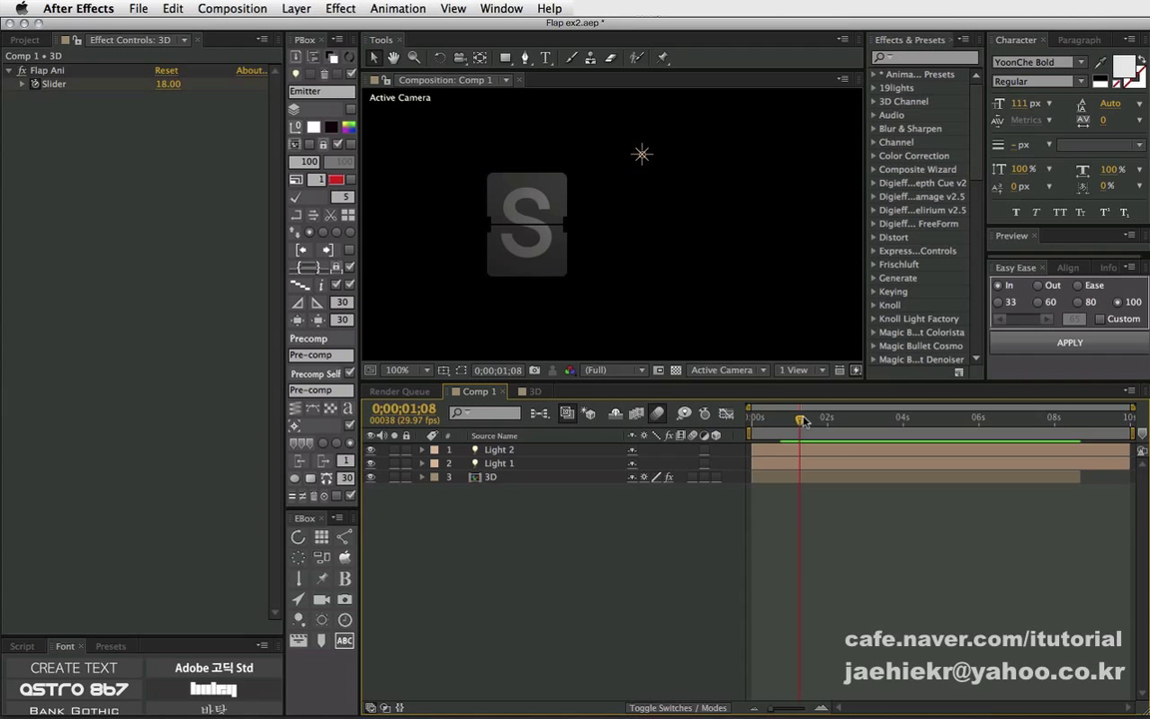
pyautogui.moveTo(800, 420); pyautogui.dragTo(751, 419)
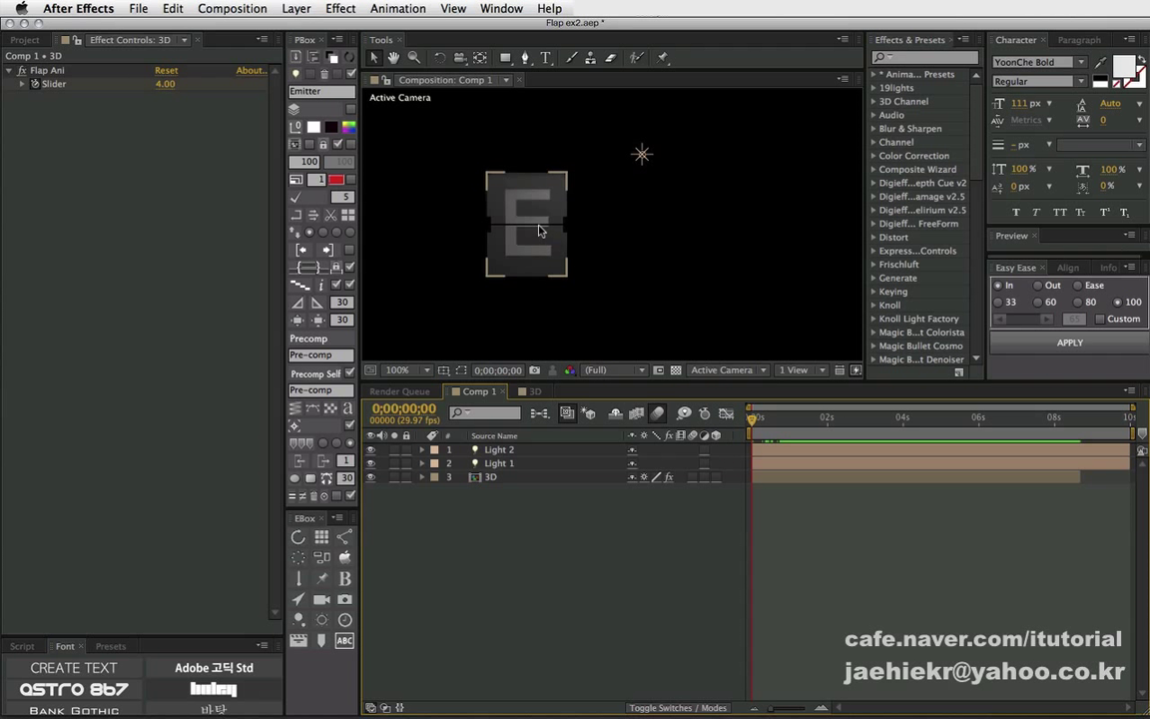
# Zoom the viewer to 200%, centre the E card and select the 3D card layer.
pyautogui.scroll(2, 539, 228)
pyautogui.scroll(2, 540, 231)
pyautogui.scroll(-2, 540, 231)
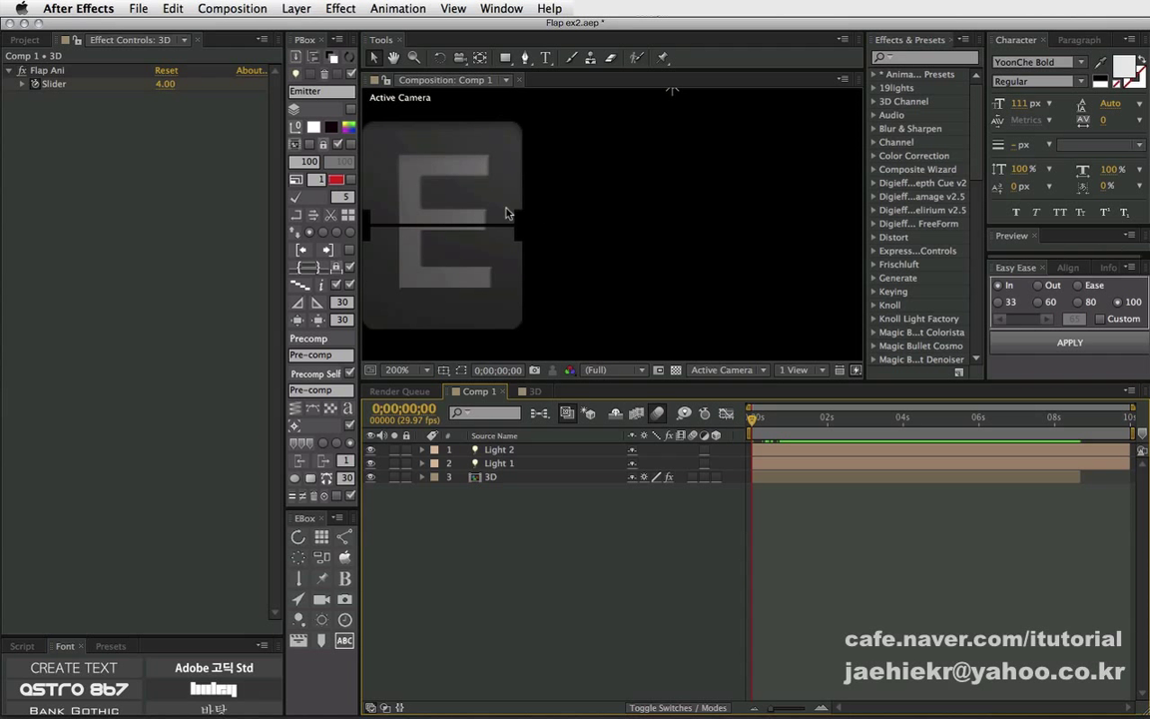
pyautogui.moveTo(501, 226); pyautogui.dragTo(618, 224)
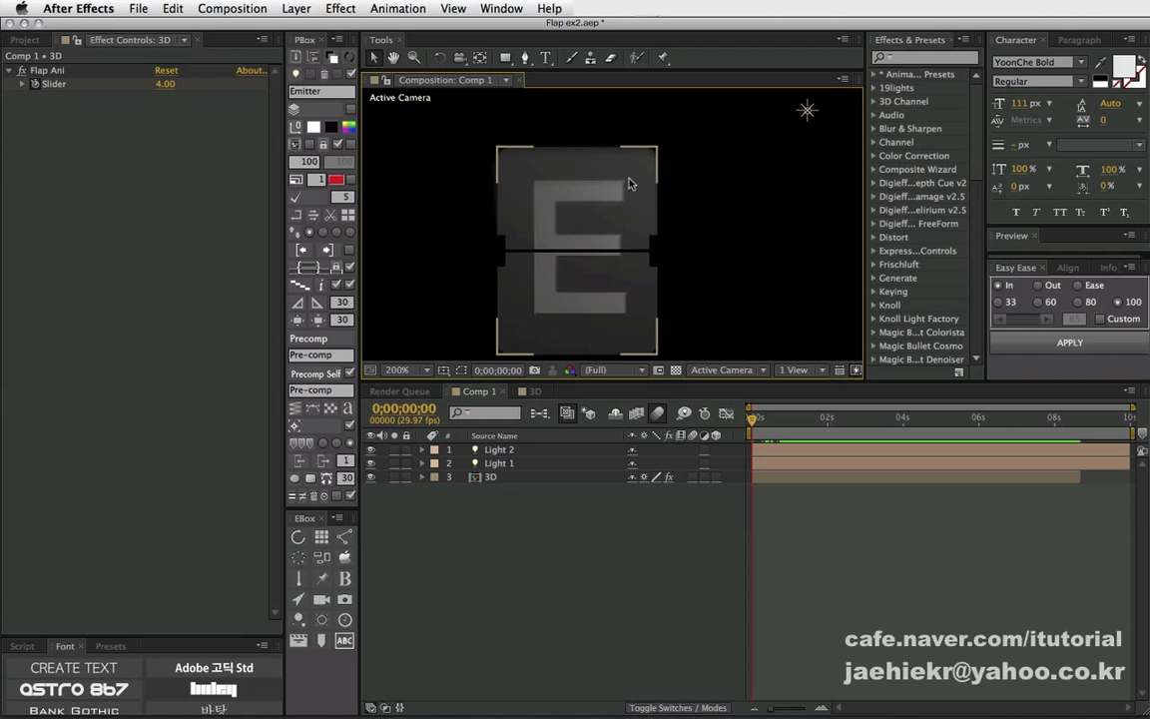
pyautogui.click(496, 477)
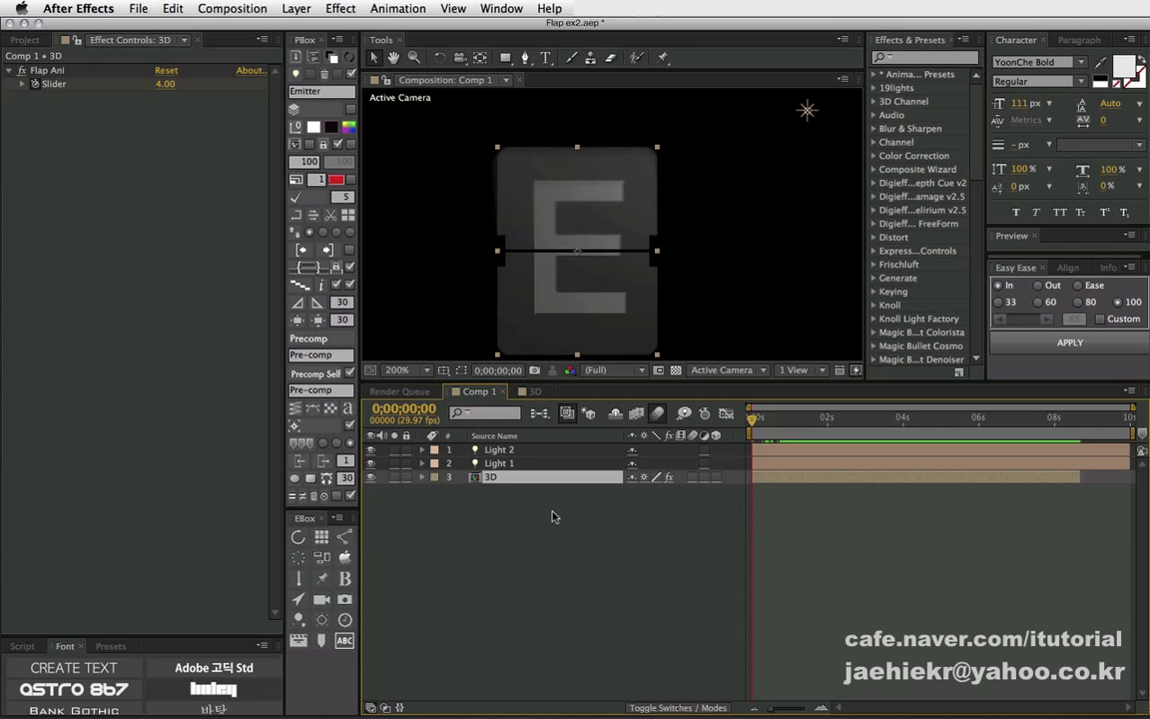
# Reveal the Flap Ani Slider and keyframe it at 0 on the first frame.
pyautogui.press('u')
pyautogui.press('u')
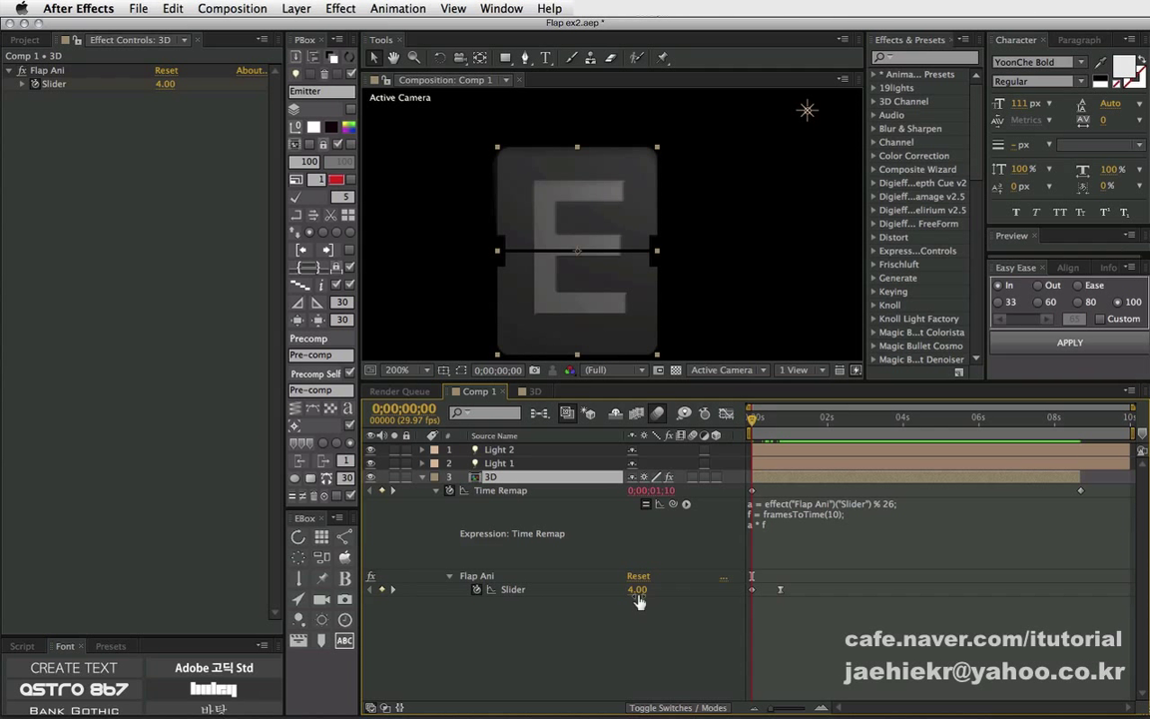
pyautogui.click(638, 589)
pyautogui.write('0')
pyautogui.press('Return')
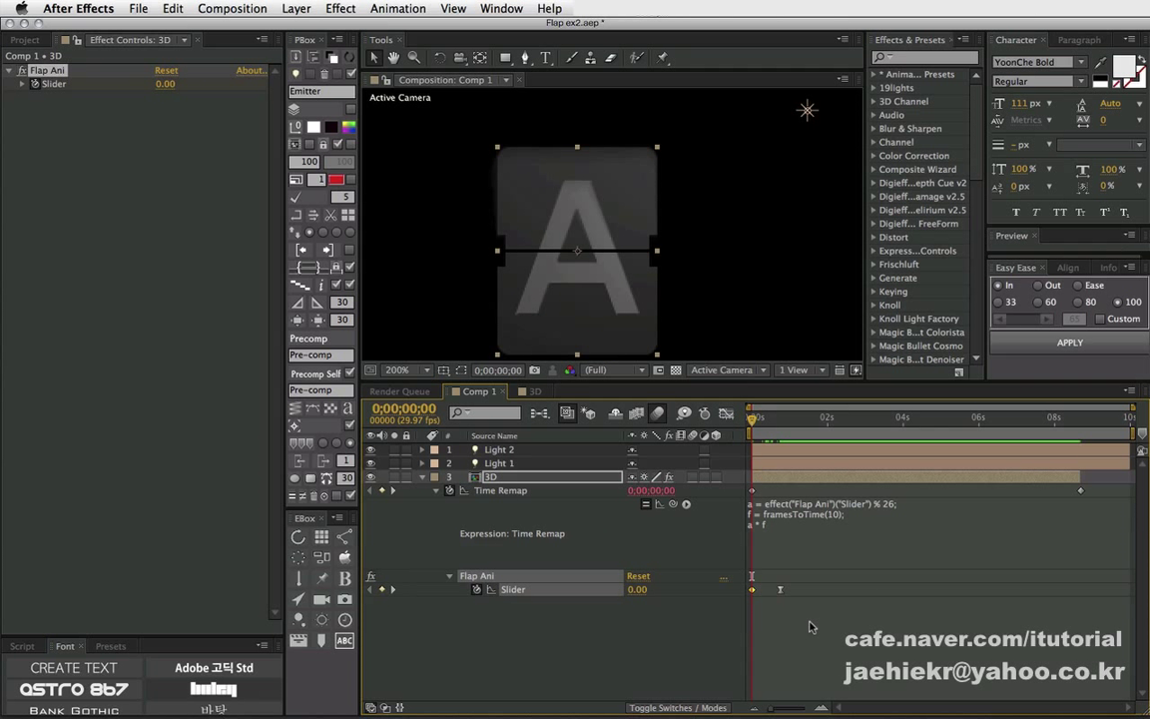
# Keyframe the slider to 5 at frame 23 so the card shows F, then preview the flip.
pyautogui.moveTo(756, 421); pyautogui.dragTo(783, 420)
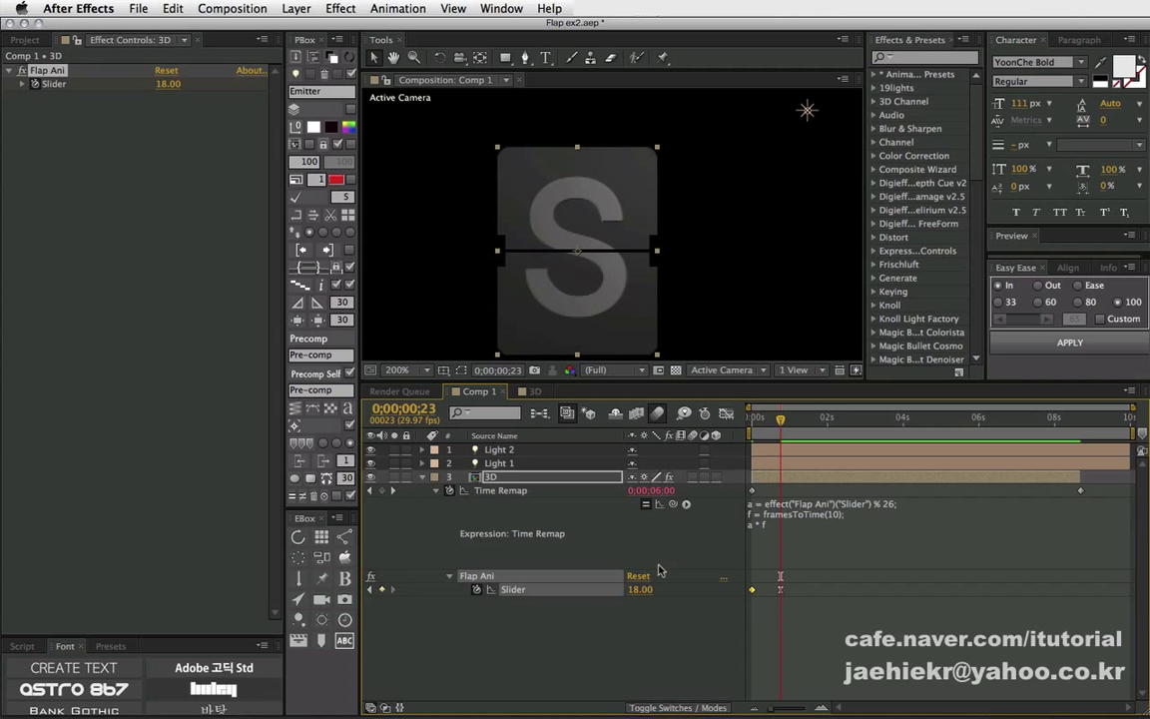
pyautogui.click(640, 590)
pyautogui.write('5')
pyautogui.press('Return')
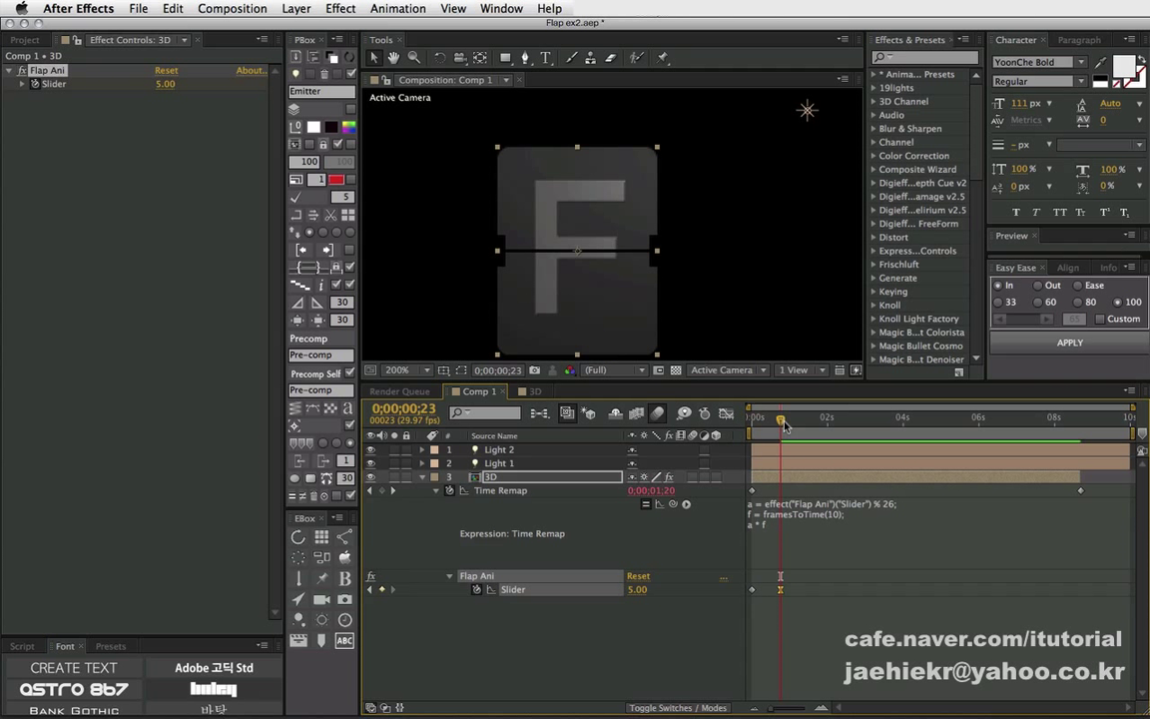
pyautogui.moveTo(780, 419); pyautogui.dragTo(766, 416)
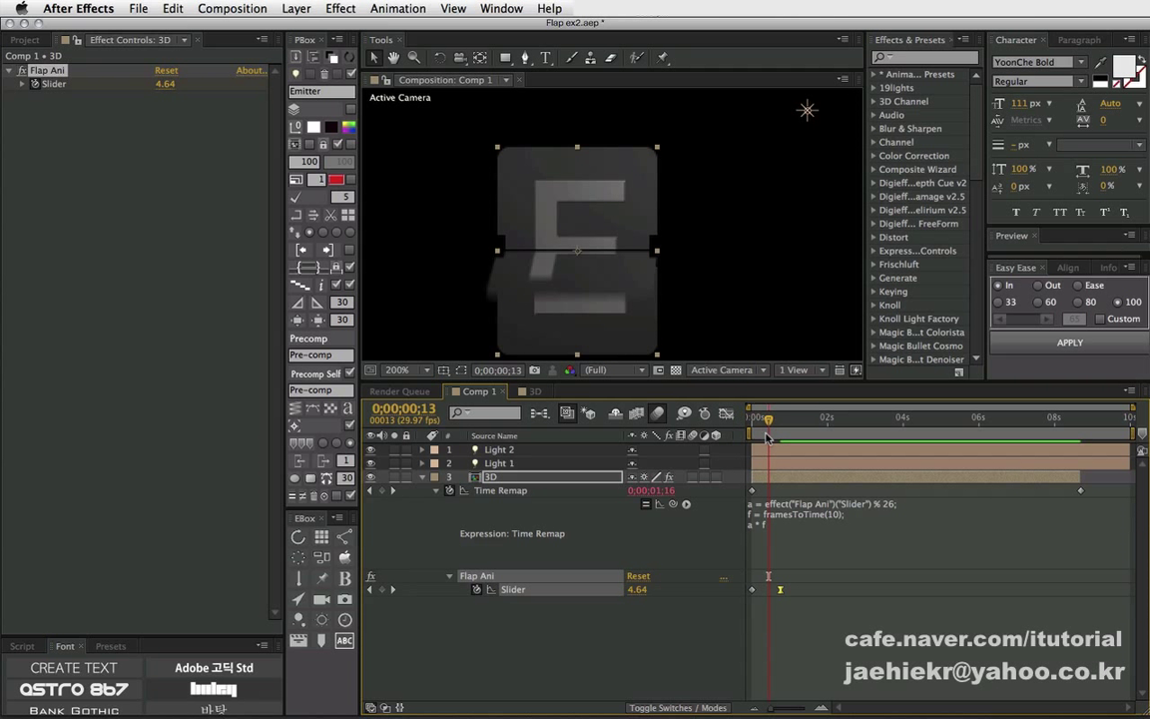
pyautogui.moveTo(768, 425); pyautogui.dragTo(760, 432)
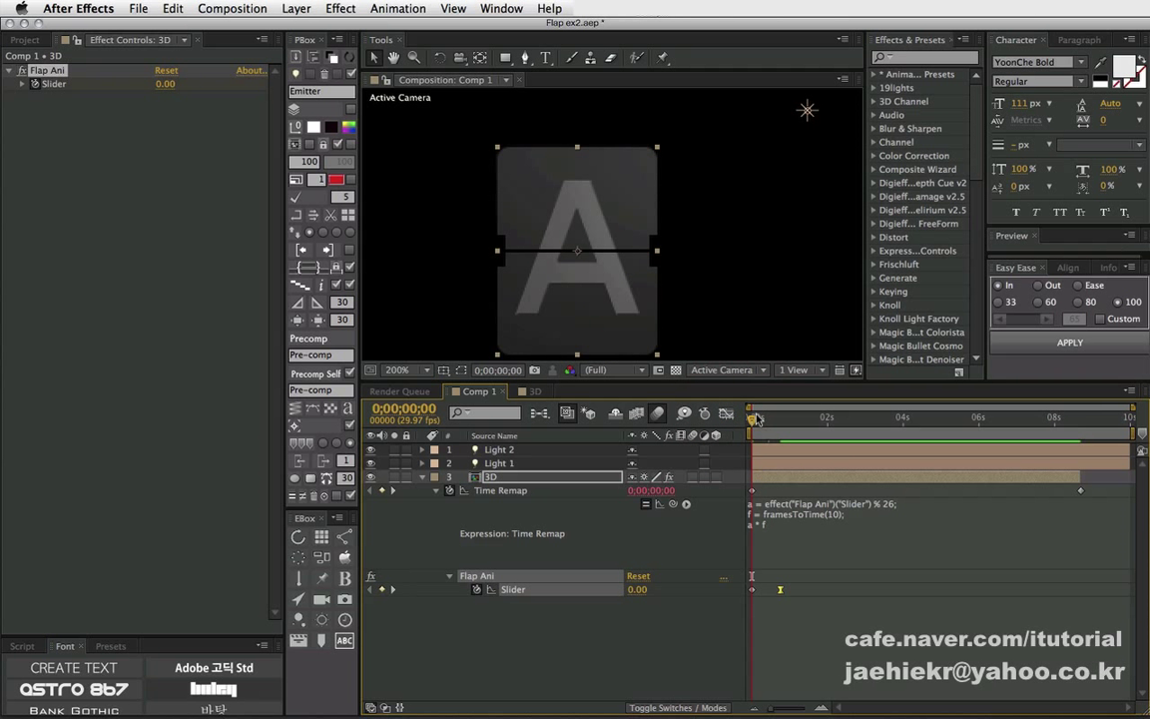
pyautogui.moveTo(756, 420); pyautogui.dragTo(754, 420)
pyautogui.click(844, 78)
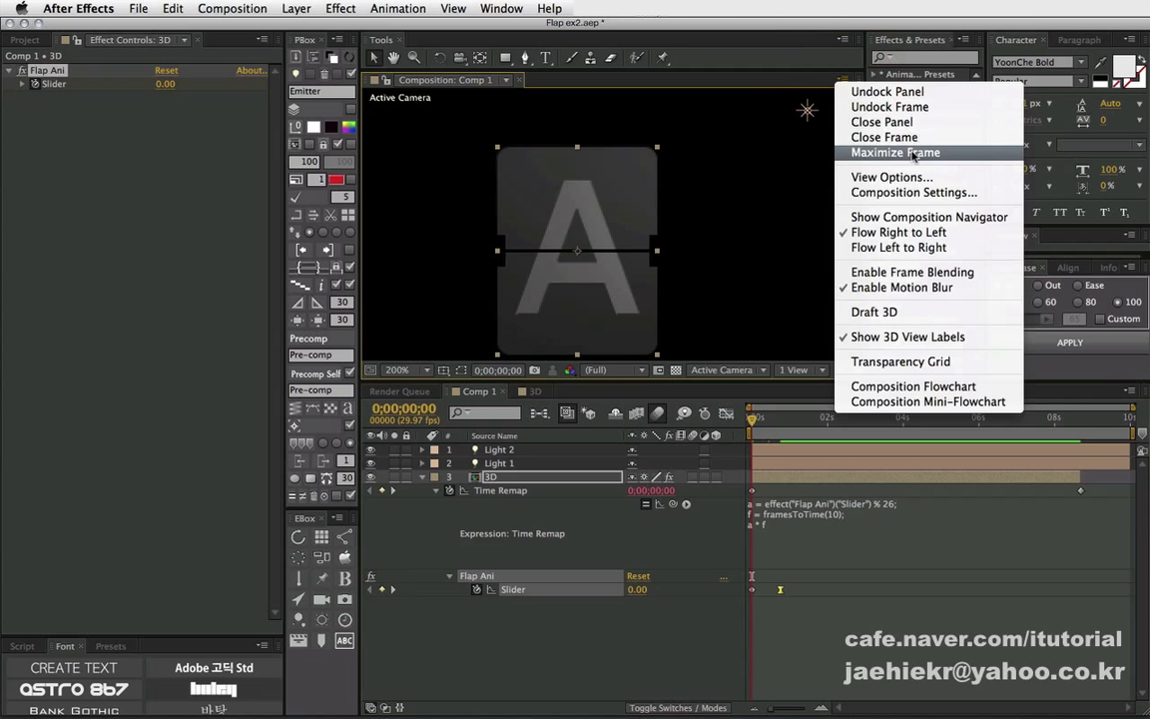
pyautogui.click(905, 190)
pyautogui.click(434, 225)
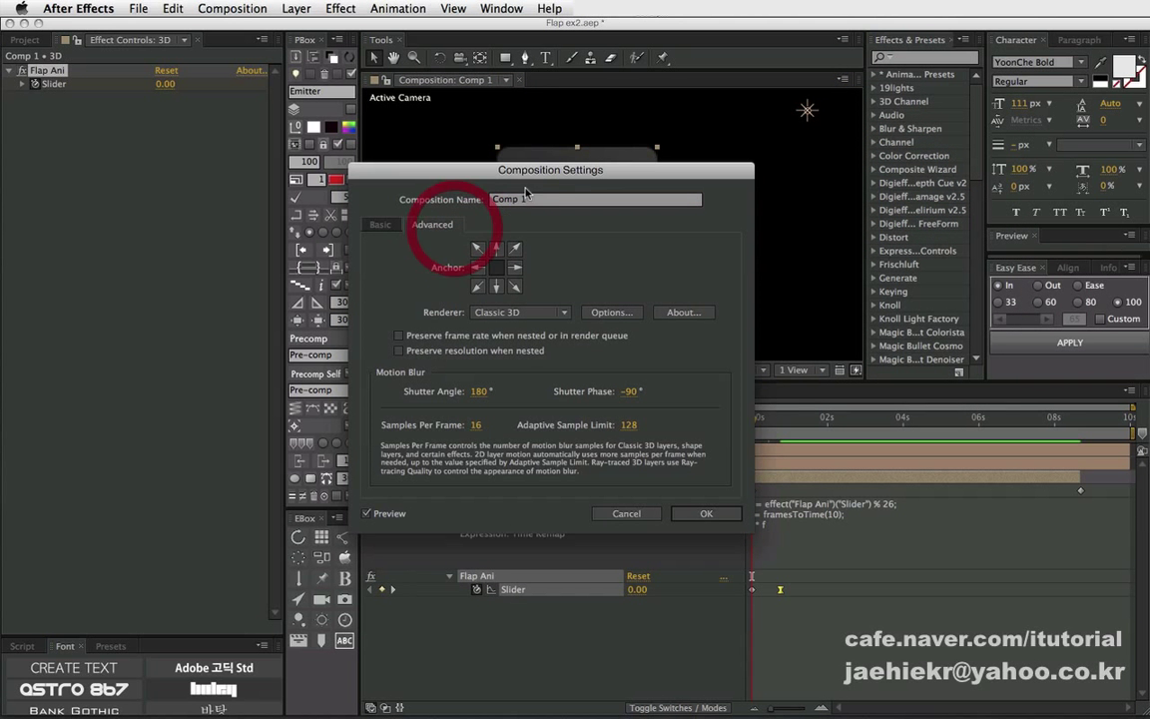
pyautogui.moveTo(478, 170); pyautogui.dragTo(423, 165)
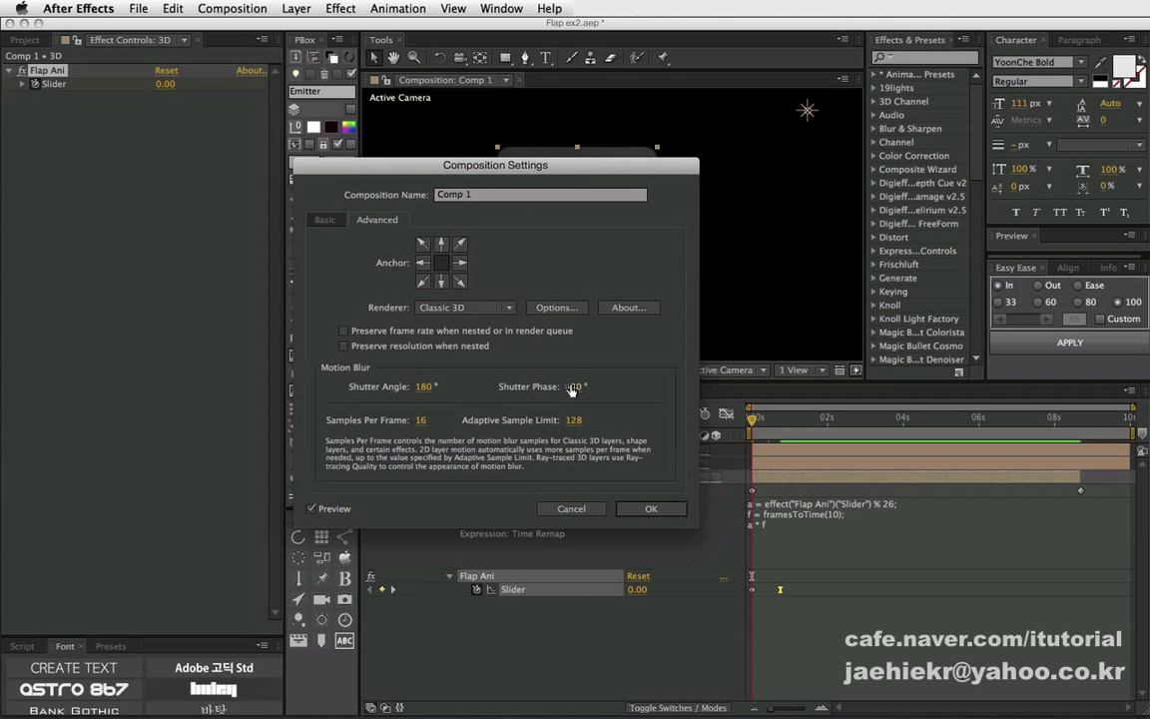
pyautogui.moveTo(573, 390); pyautogui.dragTo(560, 386)
pyautogui.moveTo(521, 173); pyautogui.dragTo(460, 176)
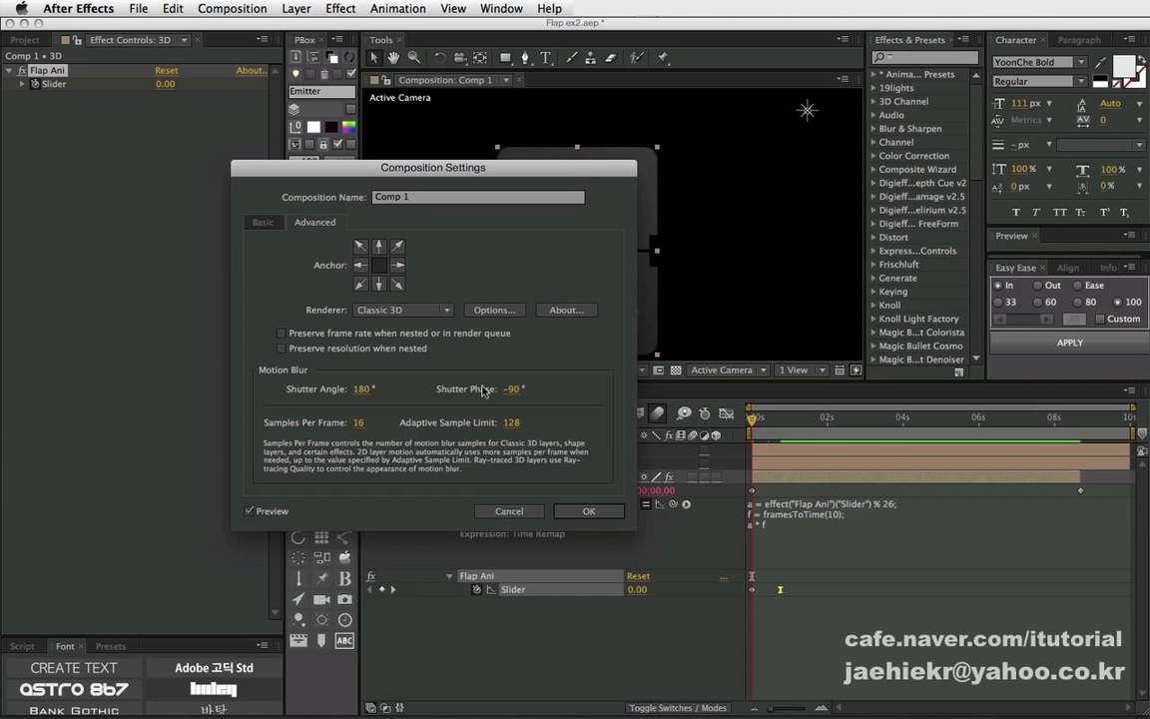
pyautogui.moveTo(553, 172); pyautogui.dragTo(448, 264)
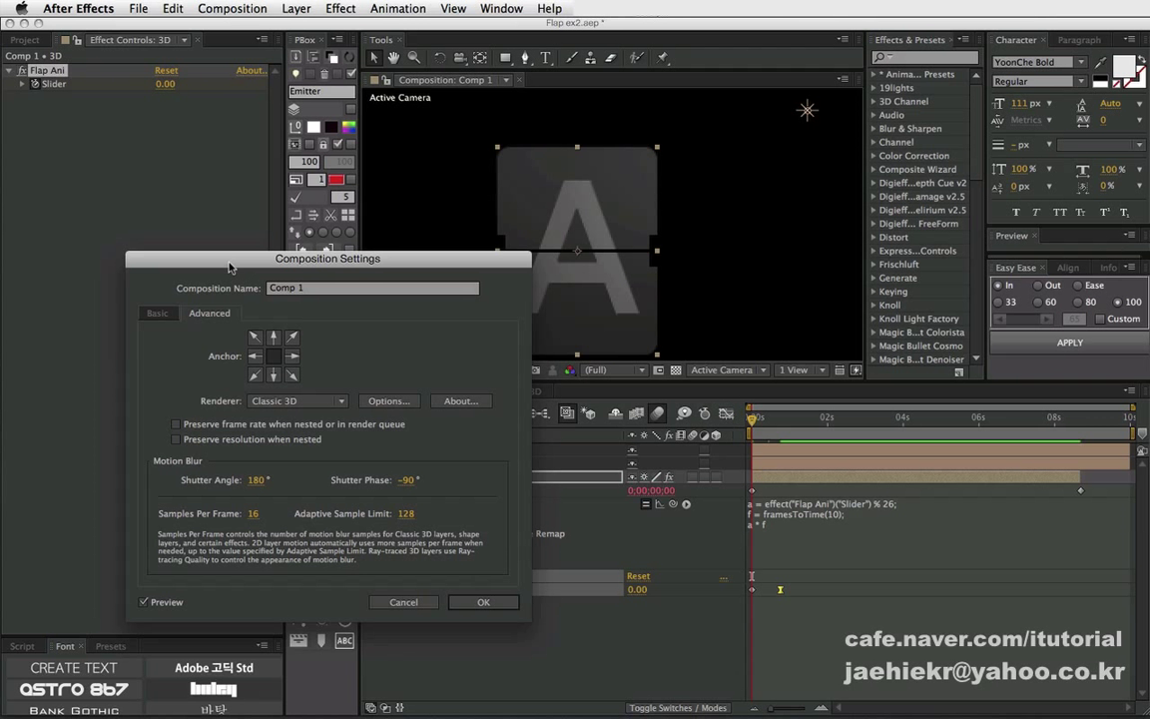
pyautogui.moveTo(228, 267); pyautogui.dragTo(235, 207)
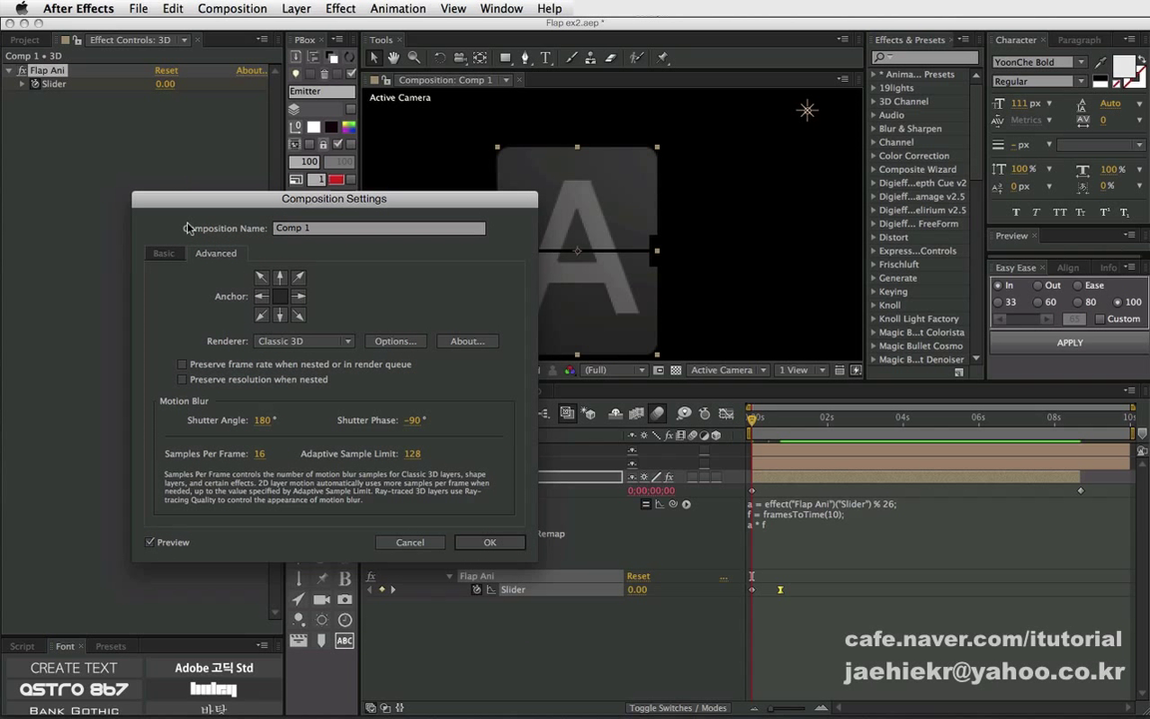
pyautogui.click(429, 541)
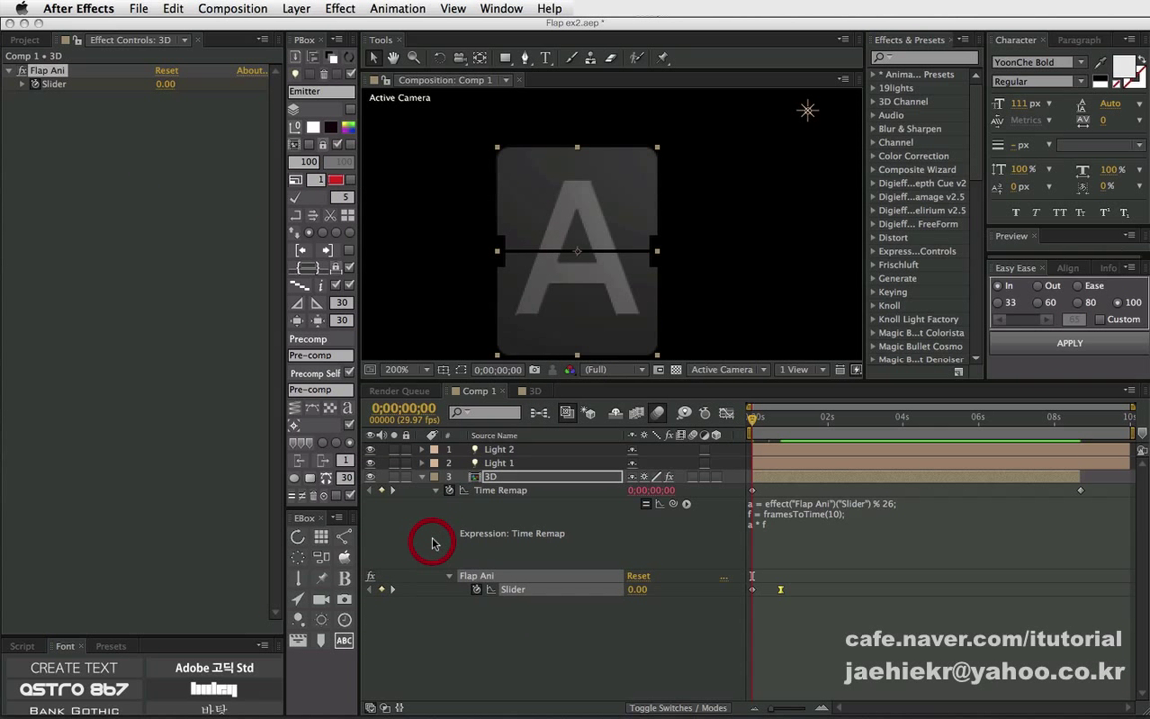
# Open the 3D precomp and show the a up layer's rotation keyframes and Opacity expression.
pyautogui.doubleClick(522, 479)
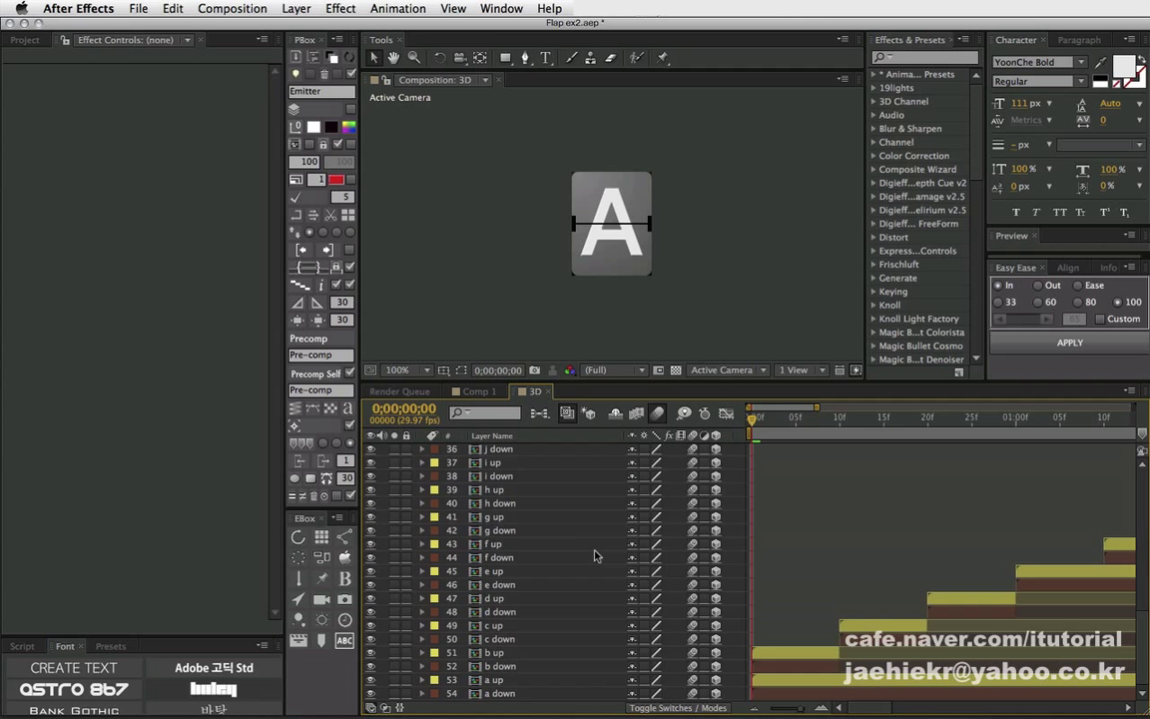
pyautogui.click(492, 680)
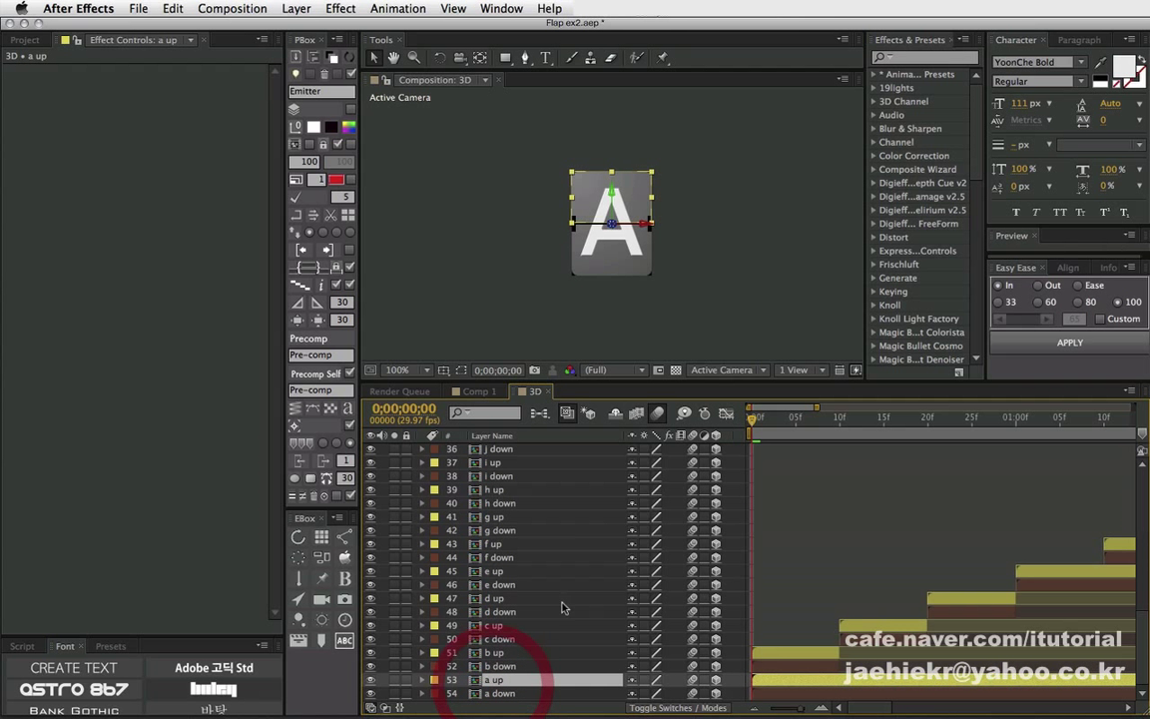
pyautogui.press('u')
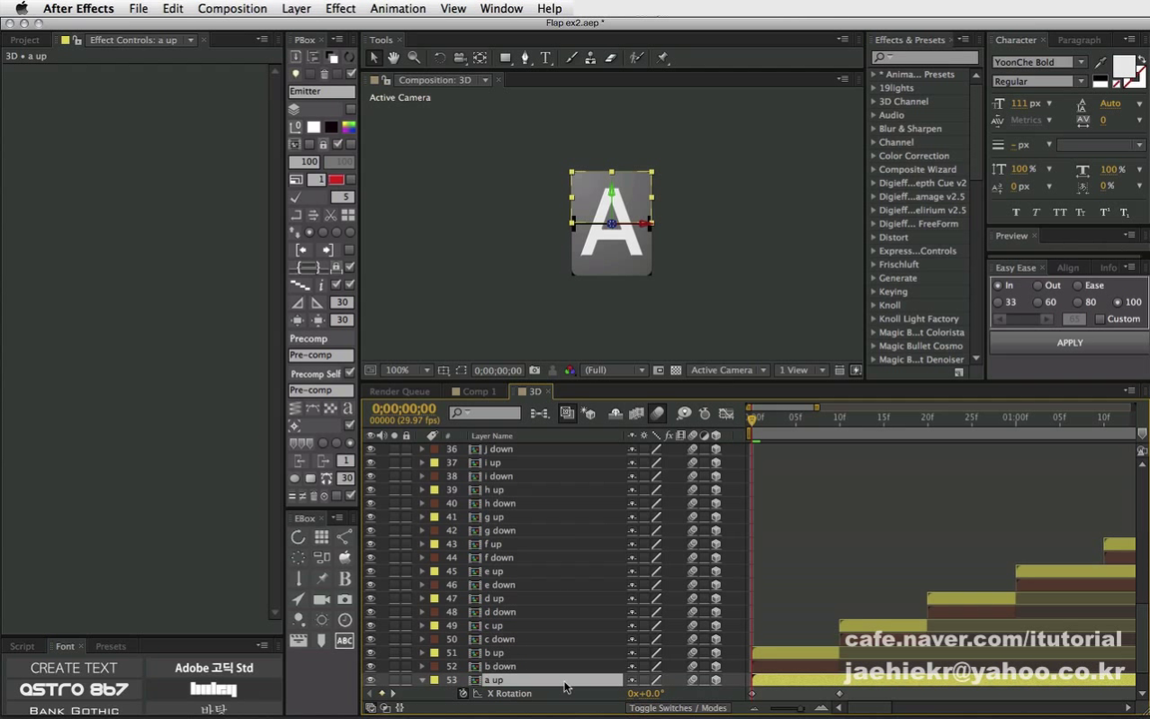
pyautogui.press('u')
pyautogui.press('u')
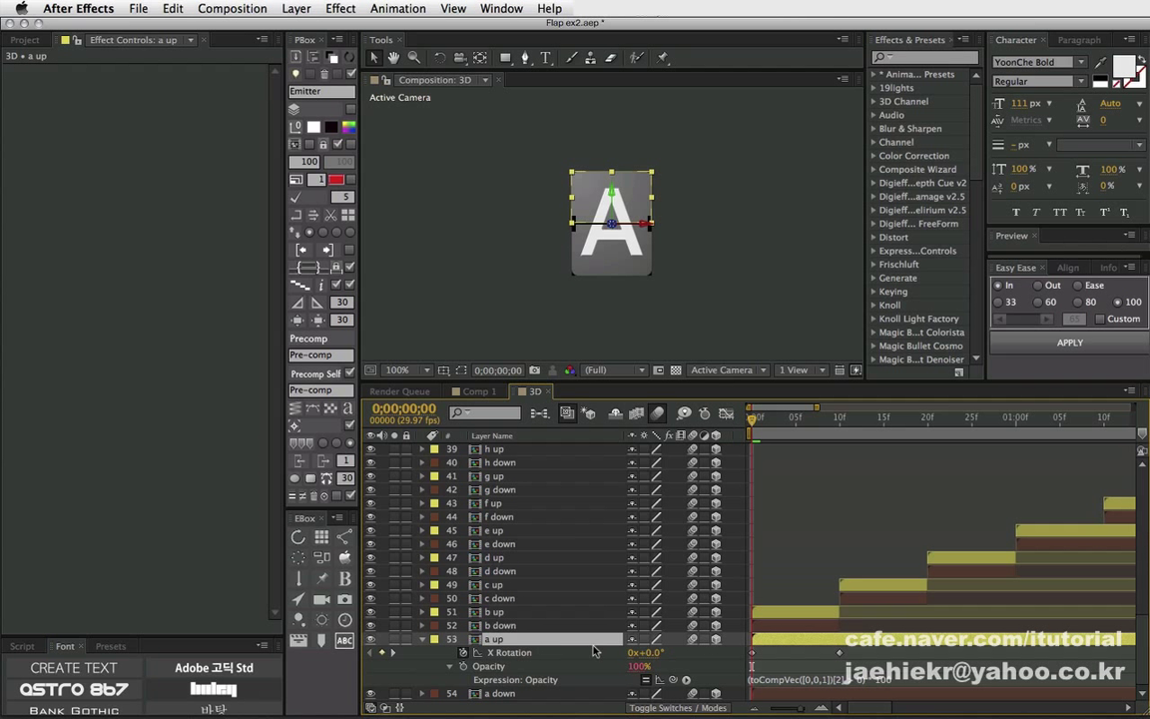
# Shift the first X Rotation keyframe one frame later, return it to frame 0, then collapse the layer.
pyautogui.moveTo(754, 657)
pyautogui.click(757, 655)
pyautogui.click(771, 657)
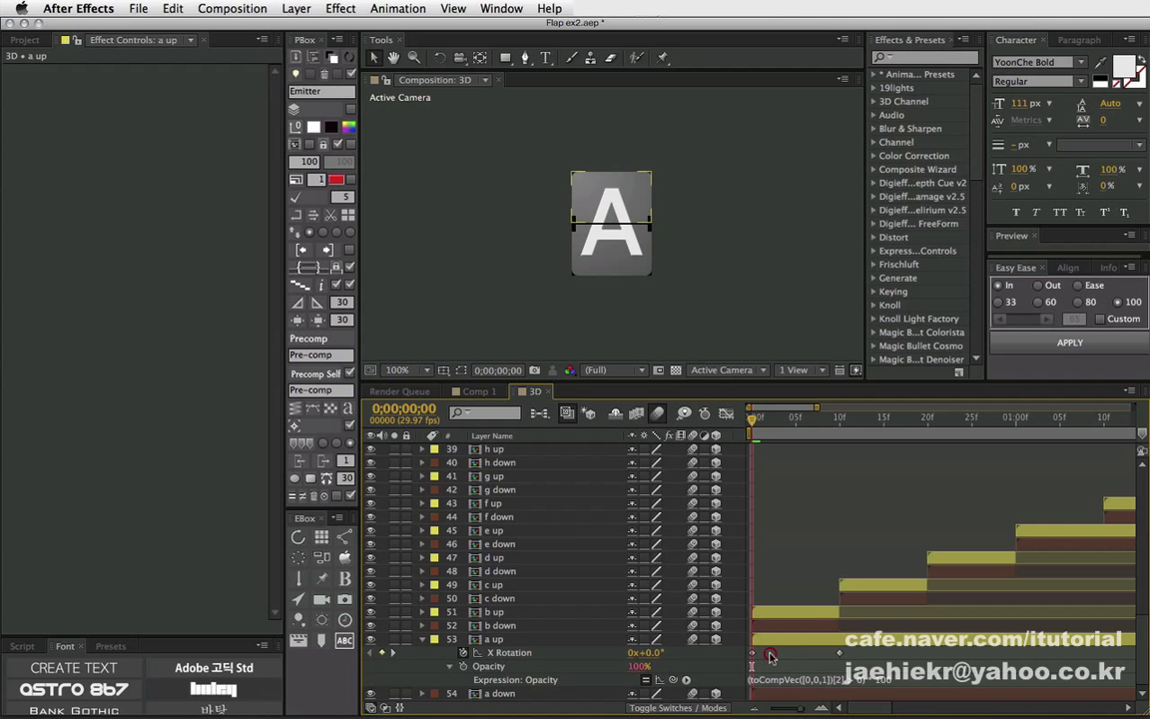
pyautogui.click(754, 655)
pyautogui.click(755, 655)
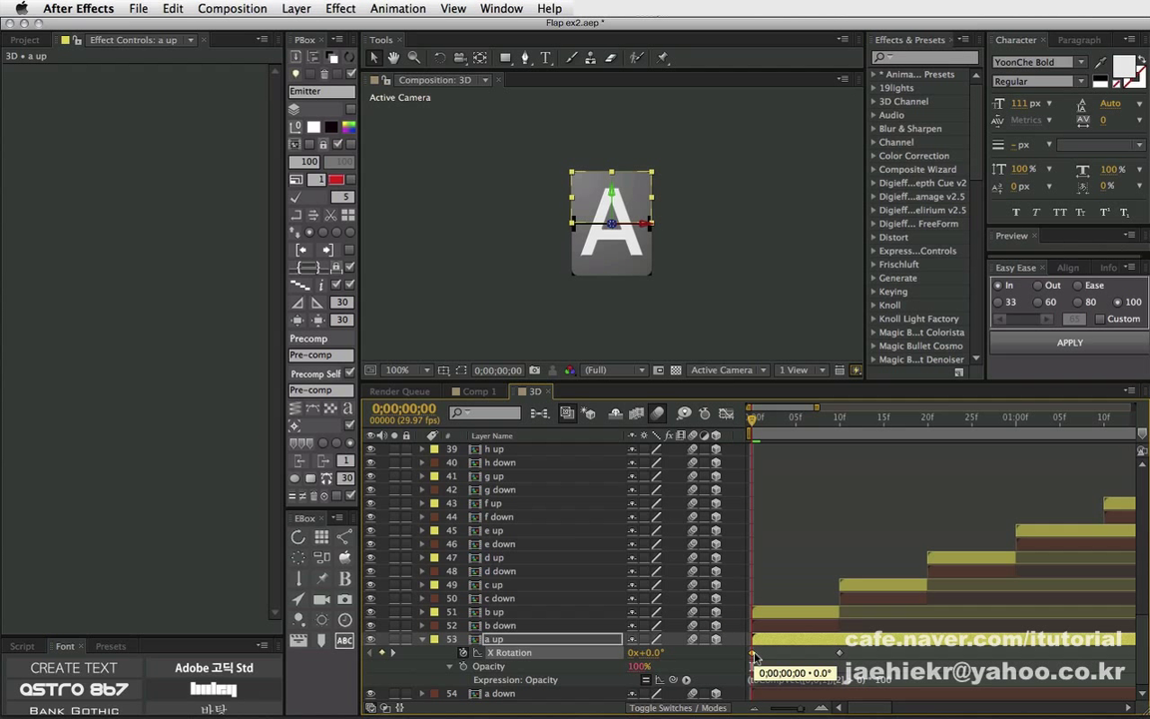
pyautogui.moveTo(759, 655); pyautogui.dragTo(761, 656)
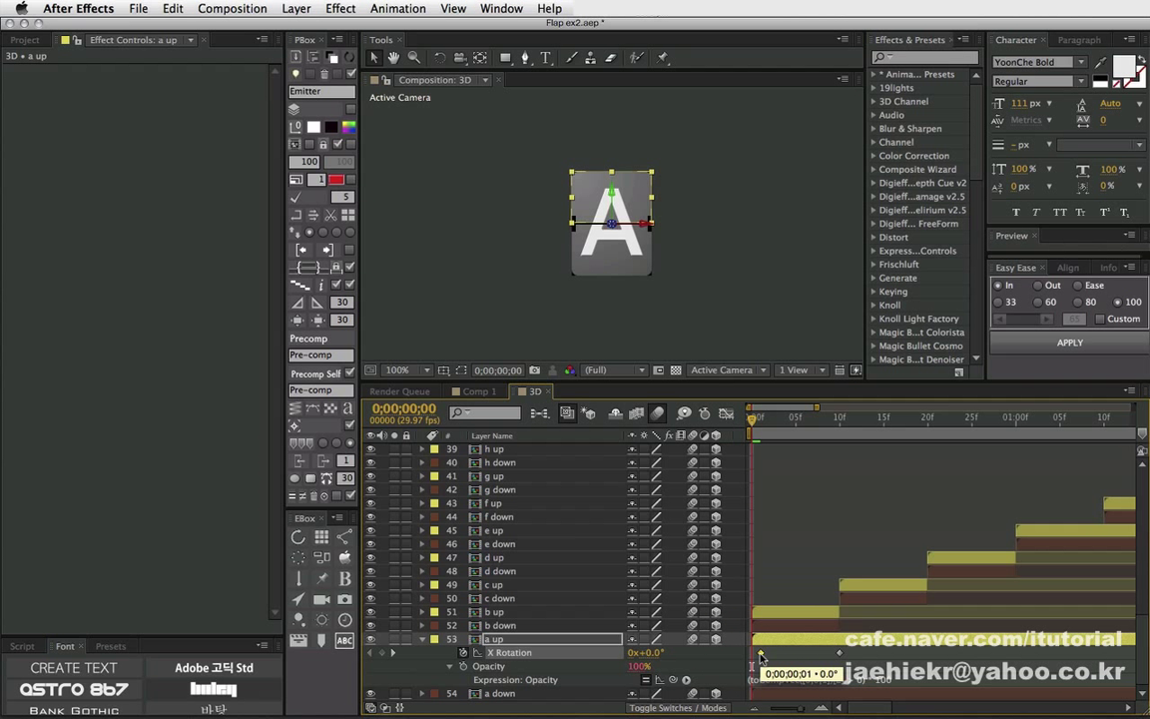
pyautogui.moveTo(761, 655); pyautogui.dragTo(754, 655)
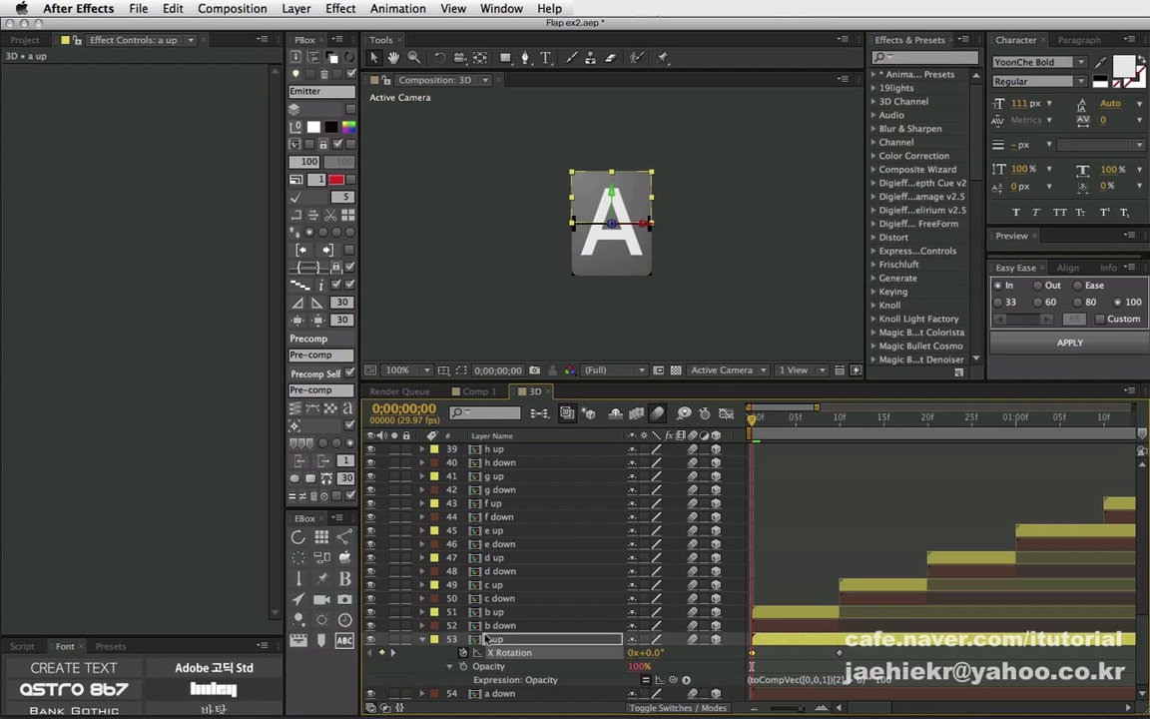
pyautogui.click(423, 639)
pyautogui.scroll(5, 526, 599)
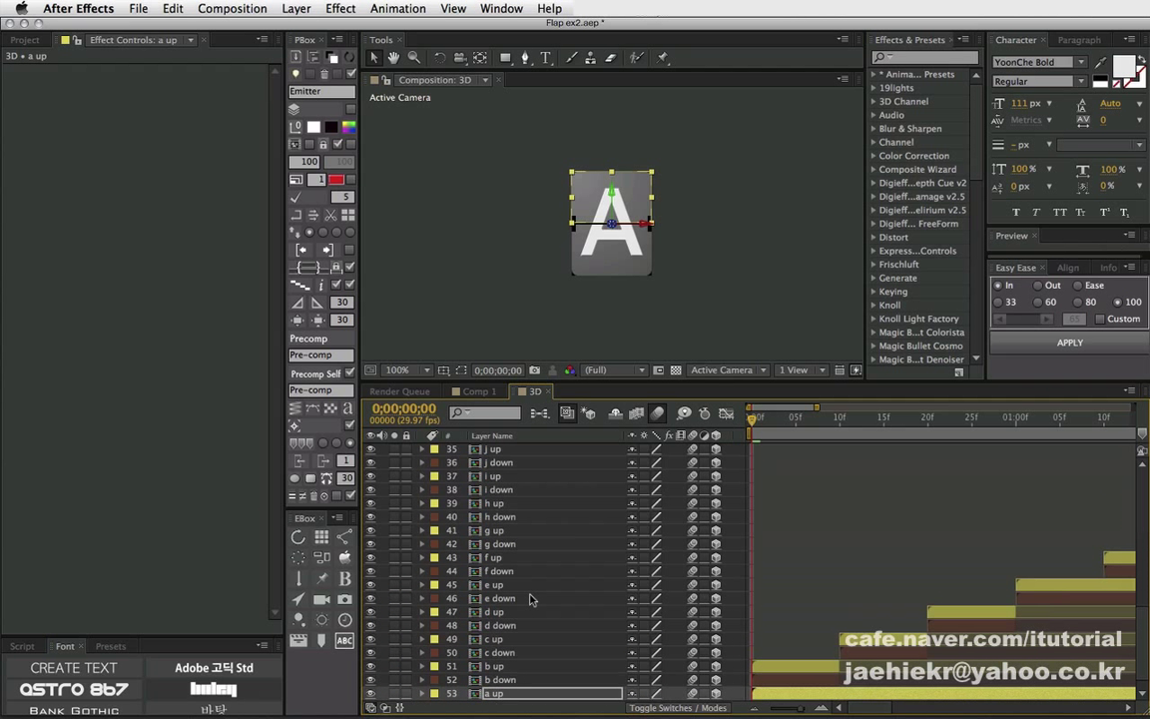
pyautogui.scroll(5, 524, 495)
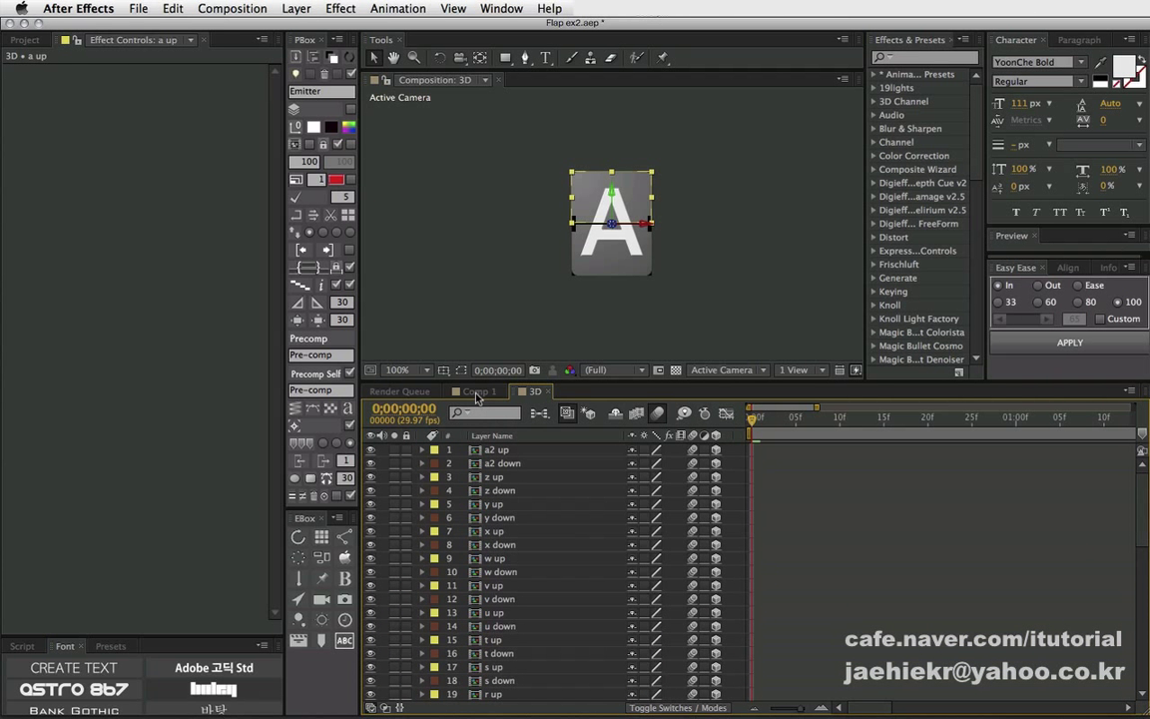
# In Comp 1 at 100% zoom, raise the frame-23 Flap Ani Slider to 49 so the card reads X.
pyautogui.click(477, 392)
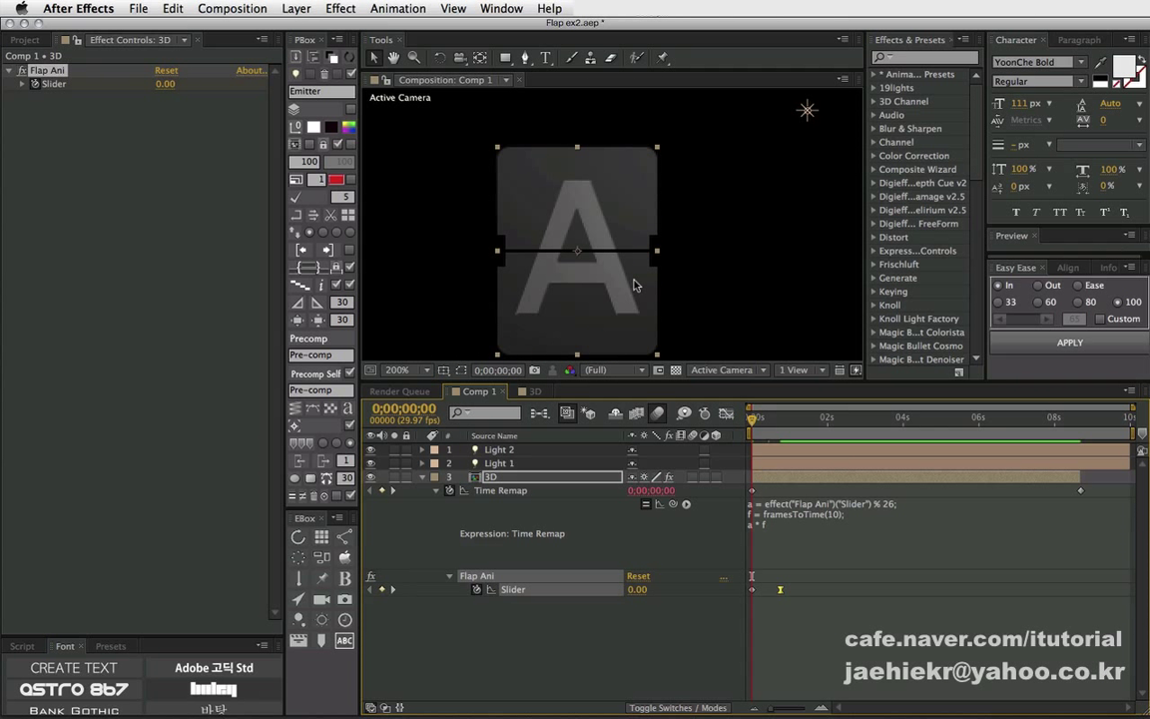
pyautogui.press(',')
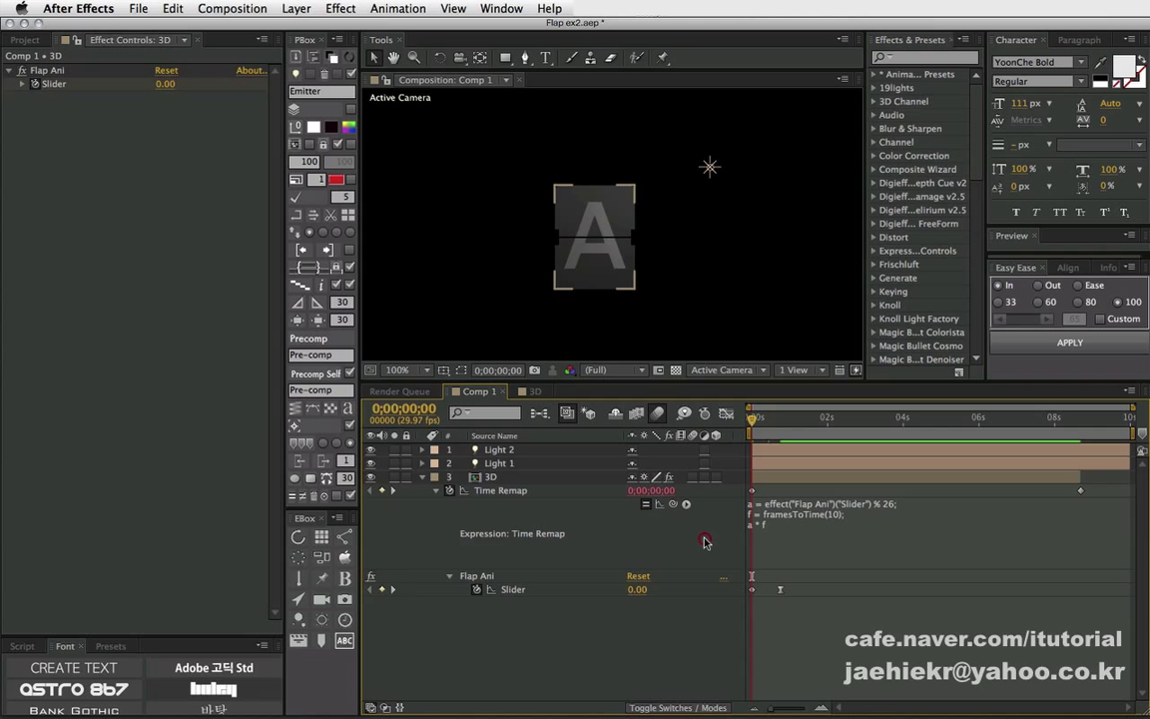
pyautogui.press('F2')
pyautogui.moveTo(755, 422)
pyautogui.mouseDown()
pyautogui.moveTo(802, 422)
pyautogui.moveTo(781, 421)
pyautogui.mouseUp()
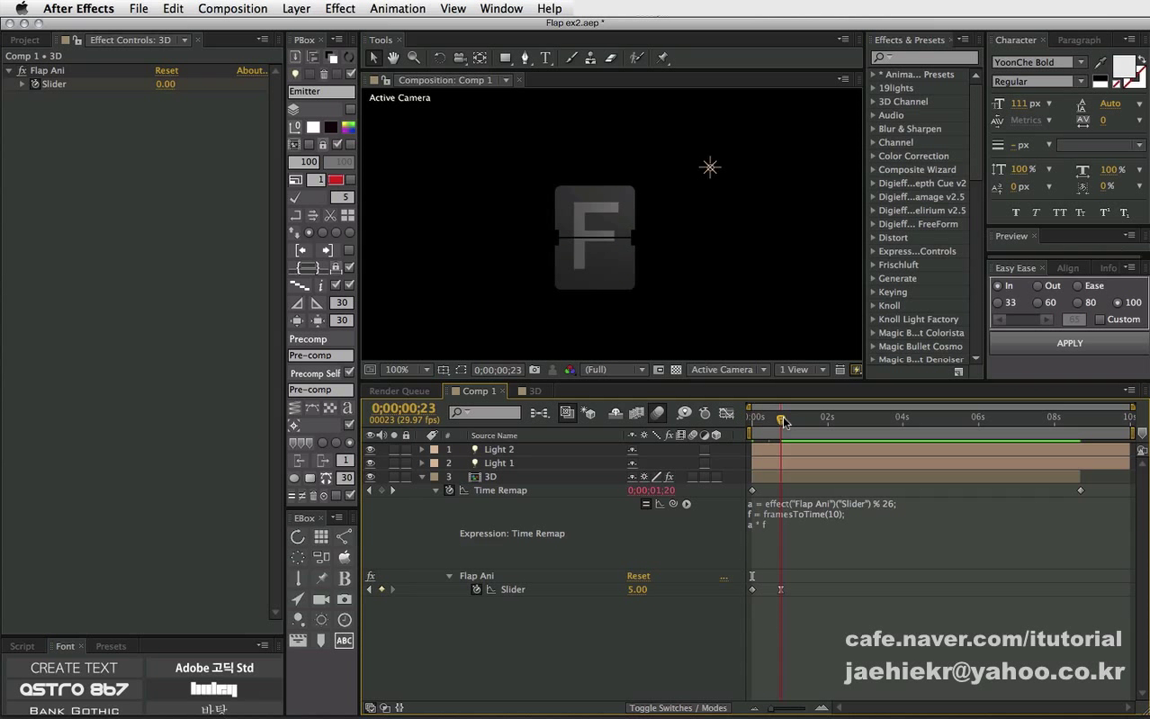
pyautogui.click(628, 529)
pyautogui.moveTo(637, 589); pyautogui.dragTo(719, 589)
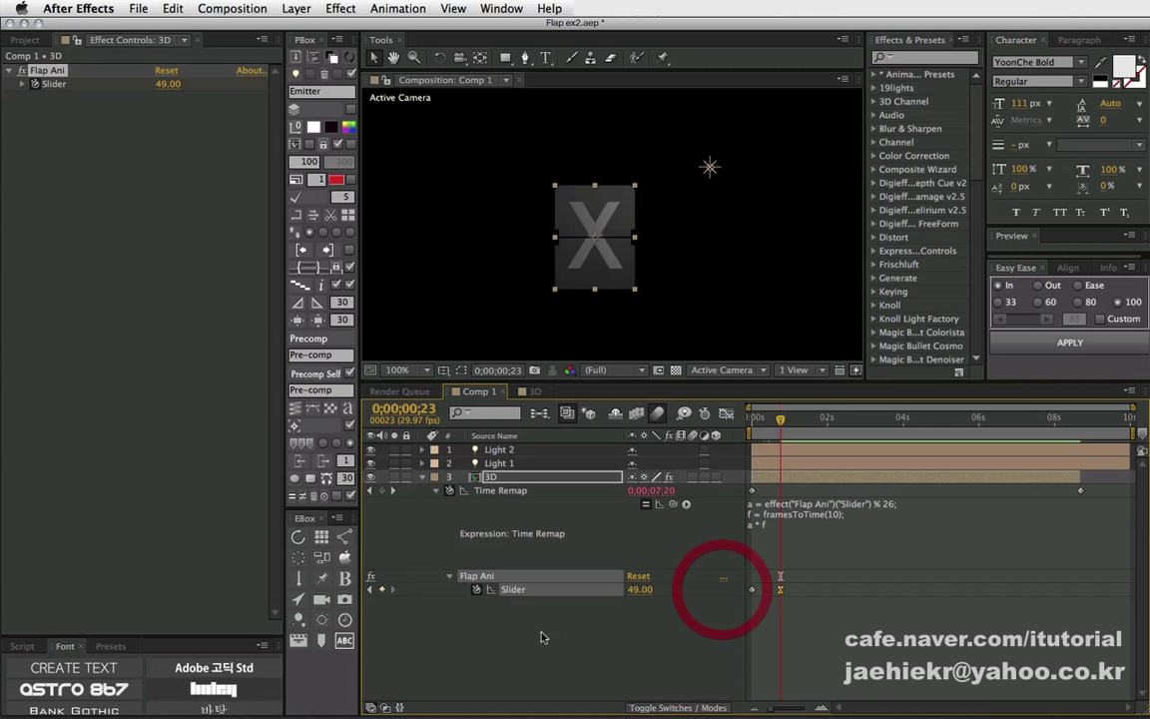
pyautogui.click(805, 537)
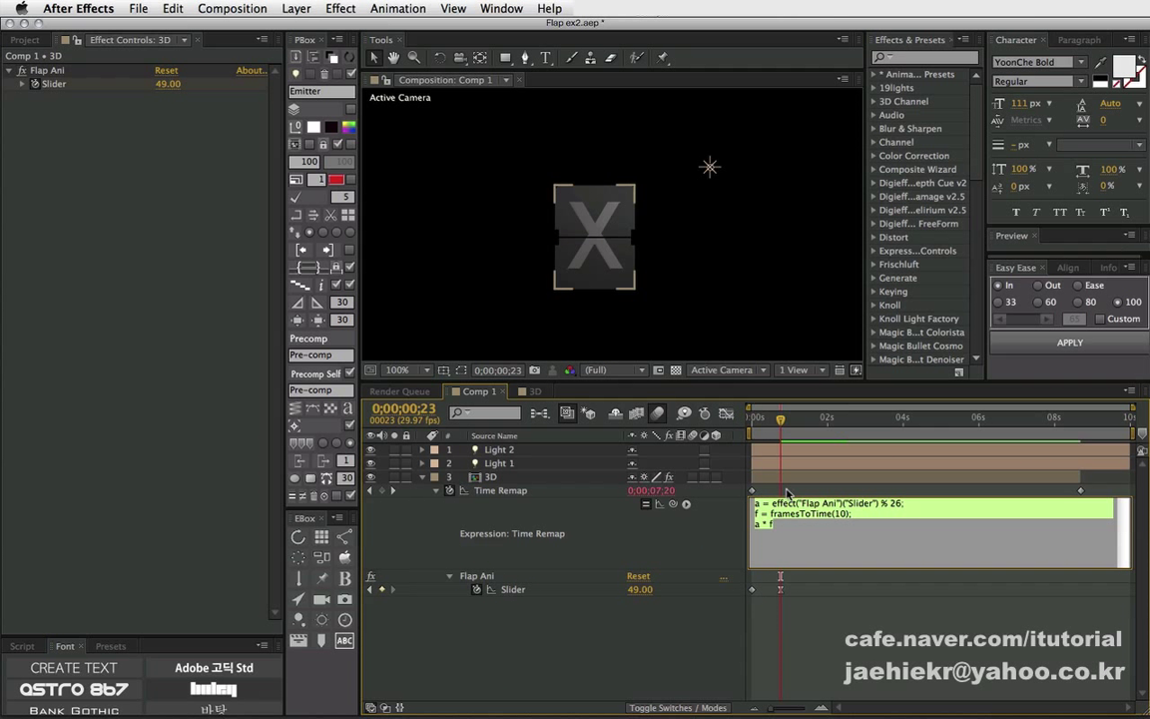
pyautogui.click(701, 538)
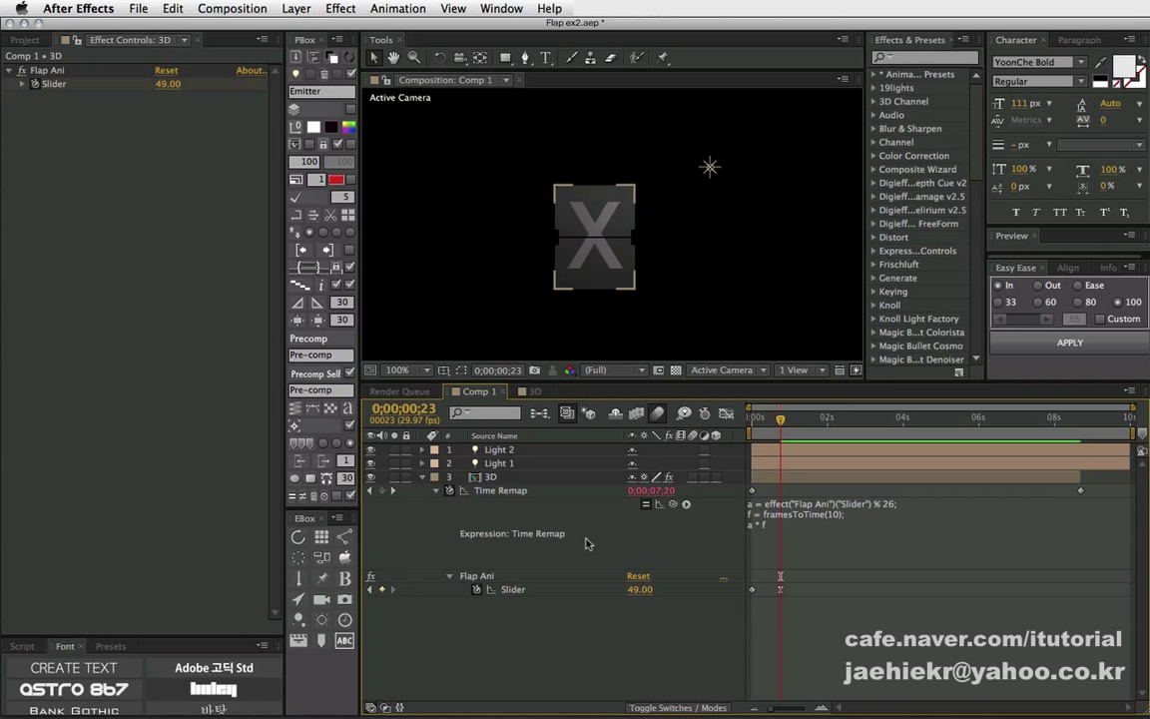